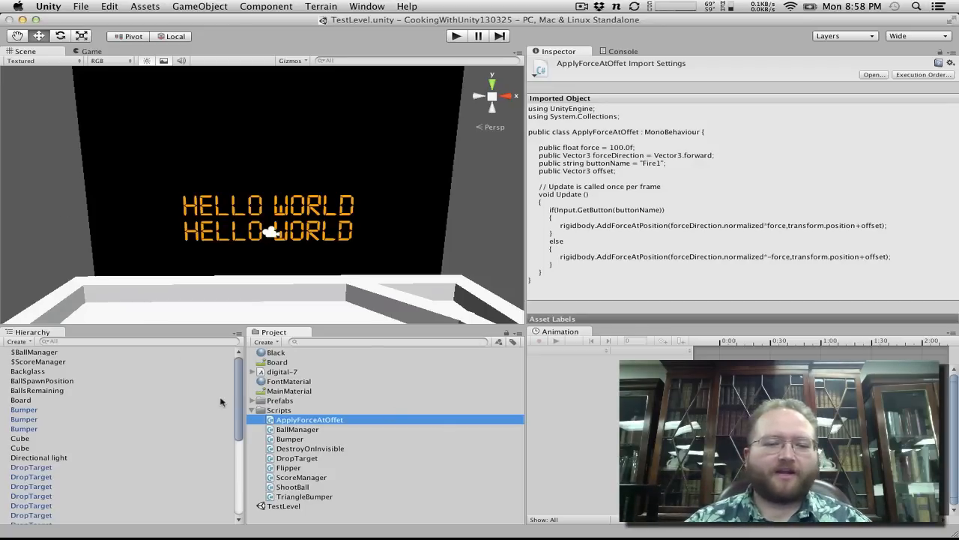
left_click(254, 410)
left_click(252, 400)
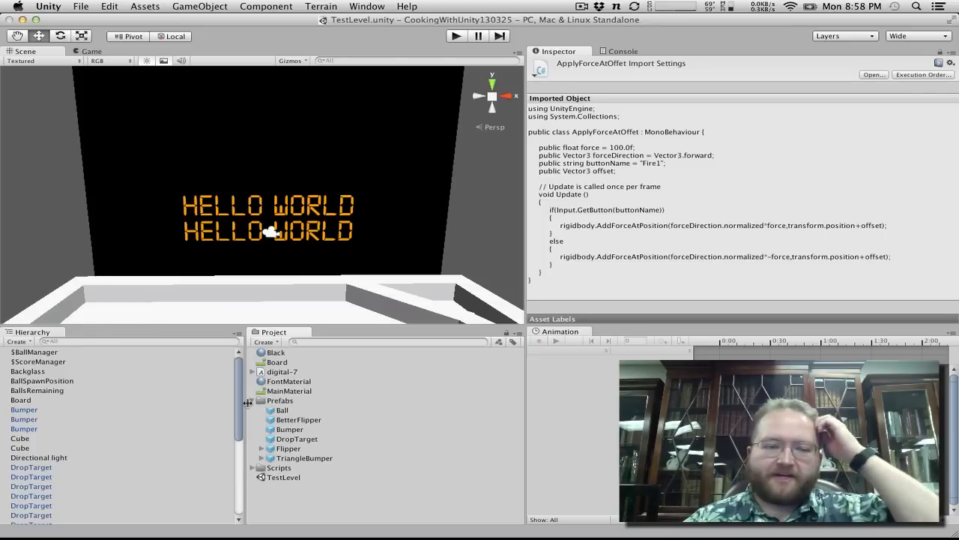
left_click(252, 401)
left_click(252, 411)
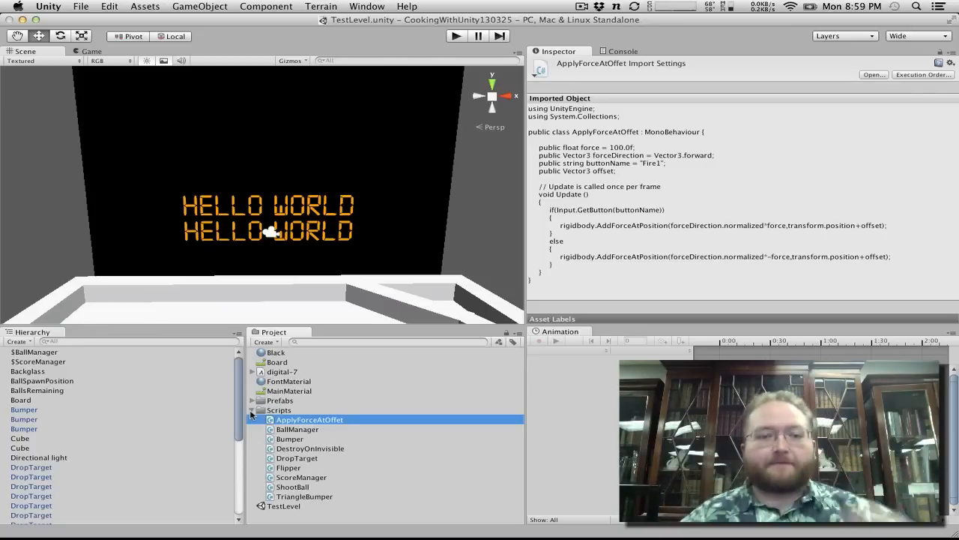
Step: Play-test the pinball level, launching the ball and working both flippers, and stop the test
left_click(456, 36)
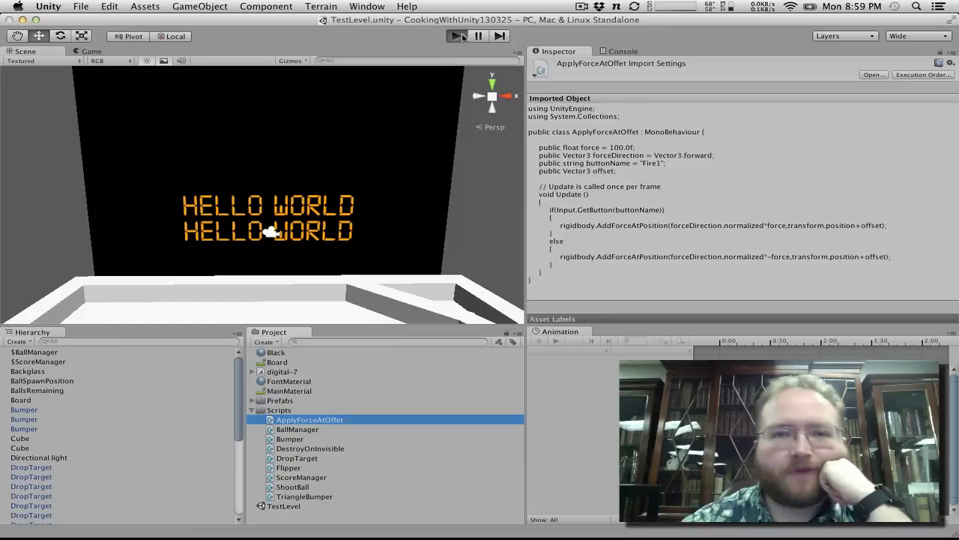
key("space")
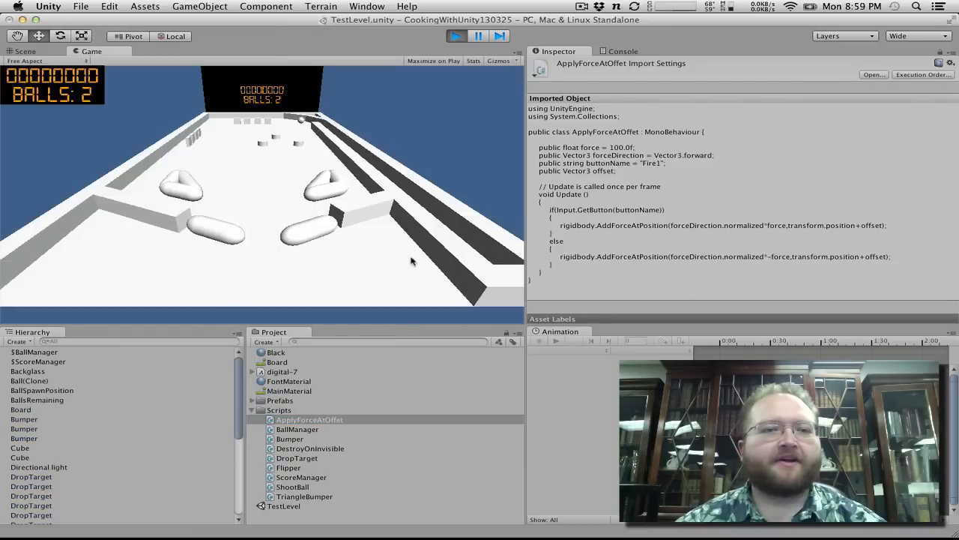
key("ctrl")
key("alt")
key("ctrl")
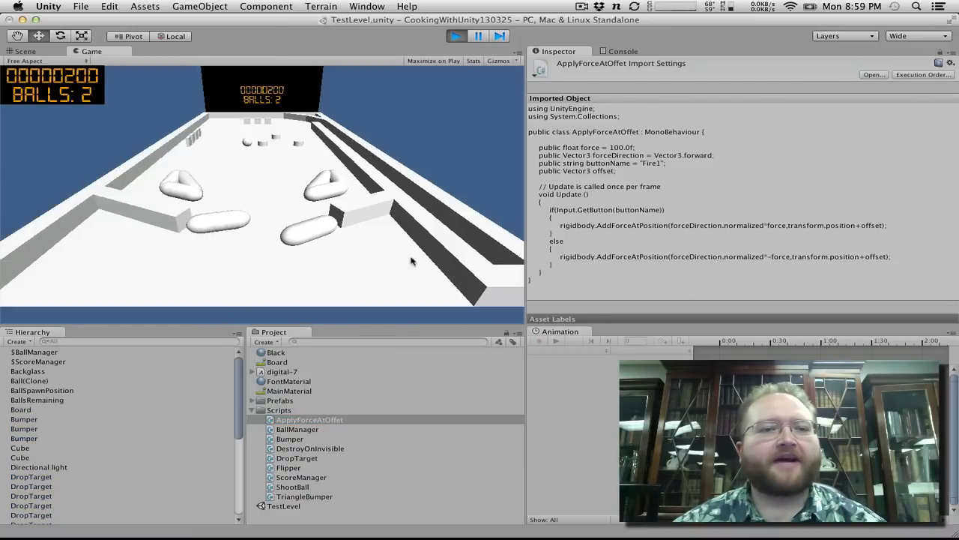
key("alt")
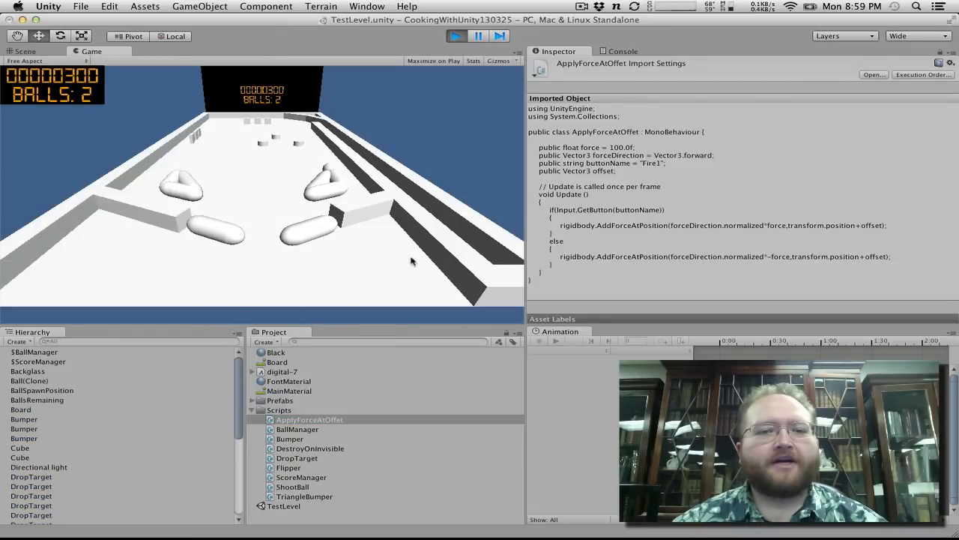
key("ctrl")
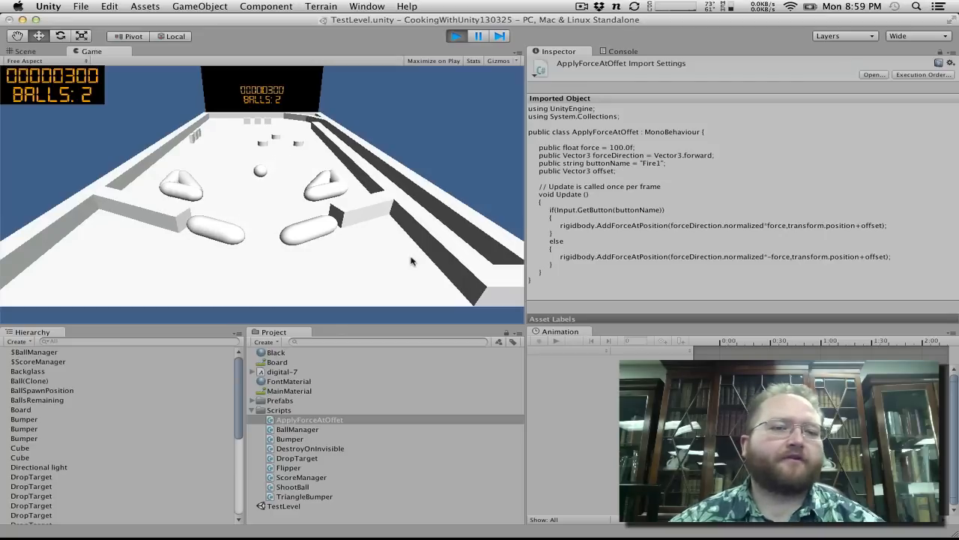
key("ctrl")
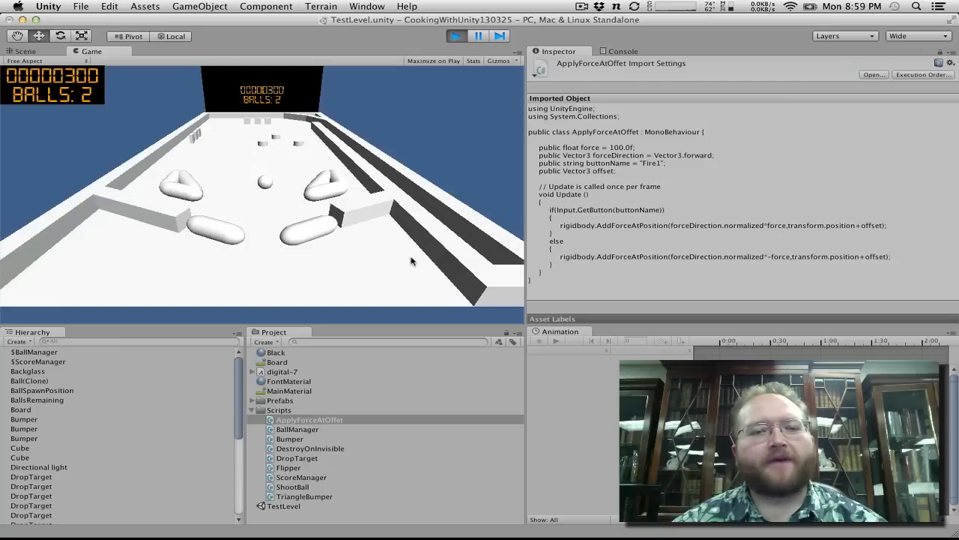
key("alt")
key("ctrl")
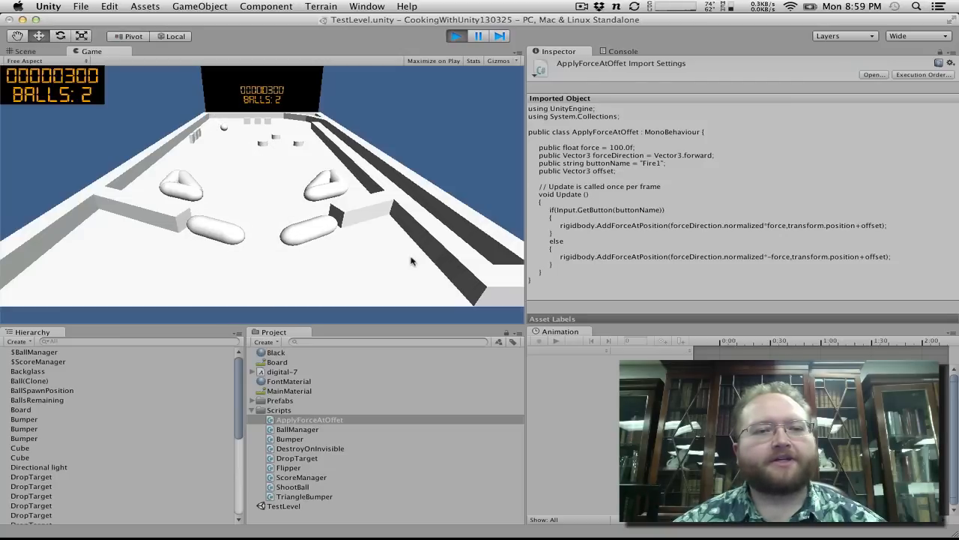
key("ctrl")
key("alt")
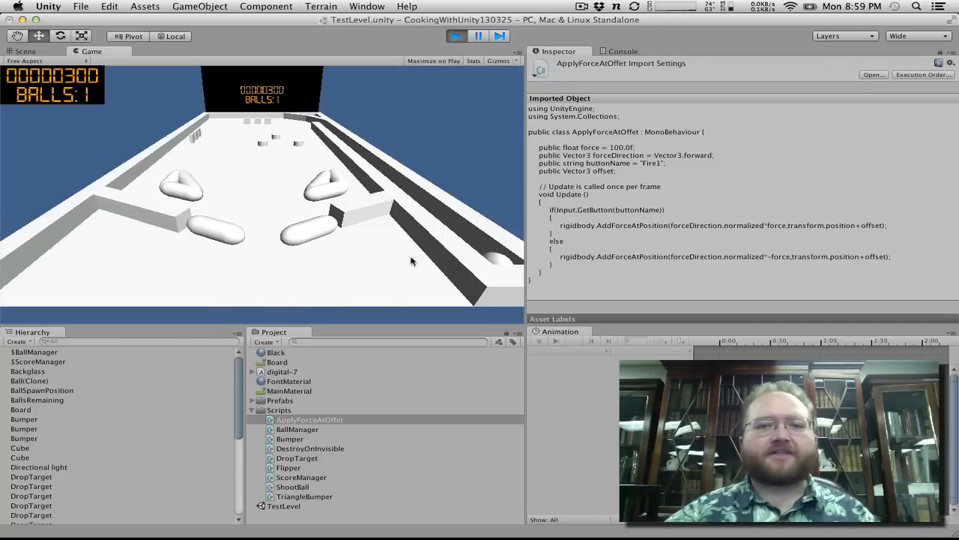
left_click(455, 35)
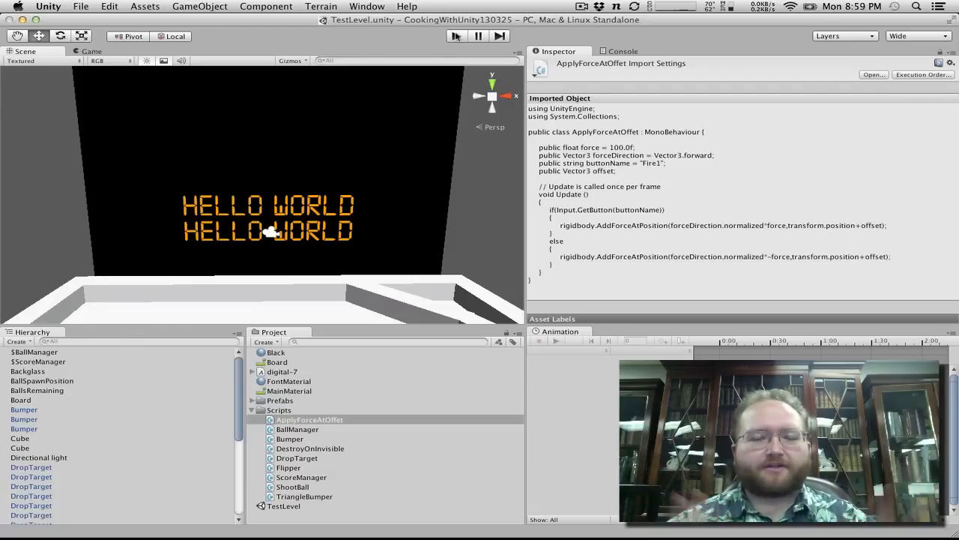
Step: Collapse the Scripts folder and import the Pinball Models folder from the desktop into the project's assets
left_click(252, 410)
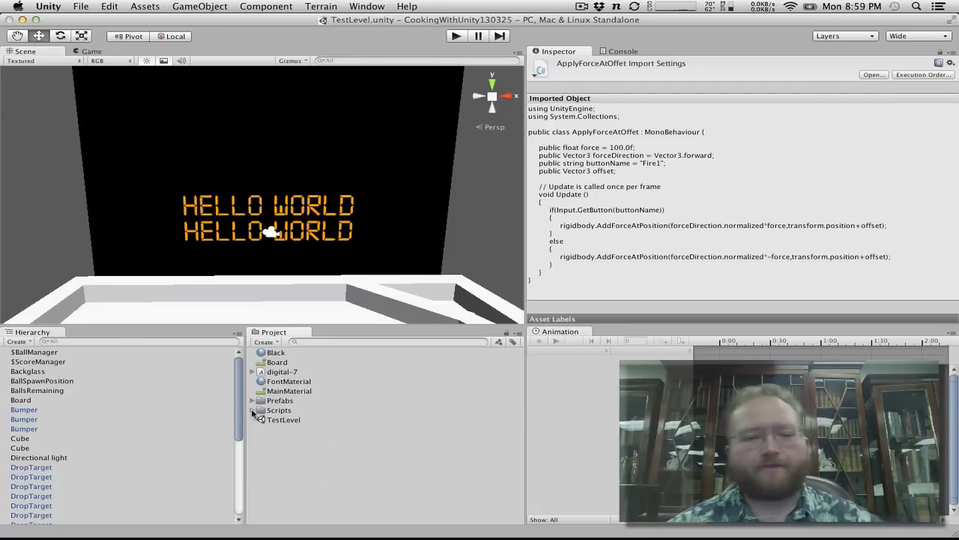
key("F11")
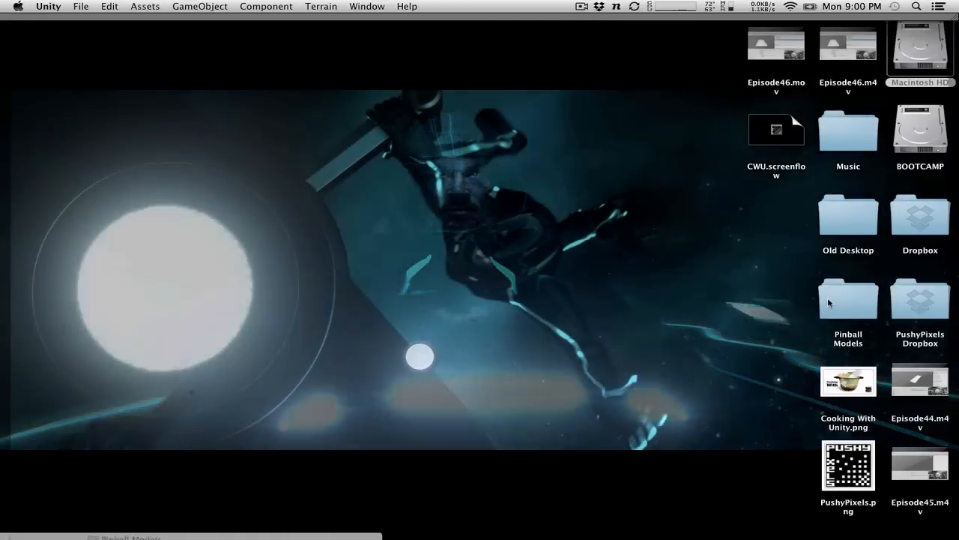
left_click_drag(821, 302, 328, 480)
key("F11")
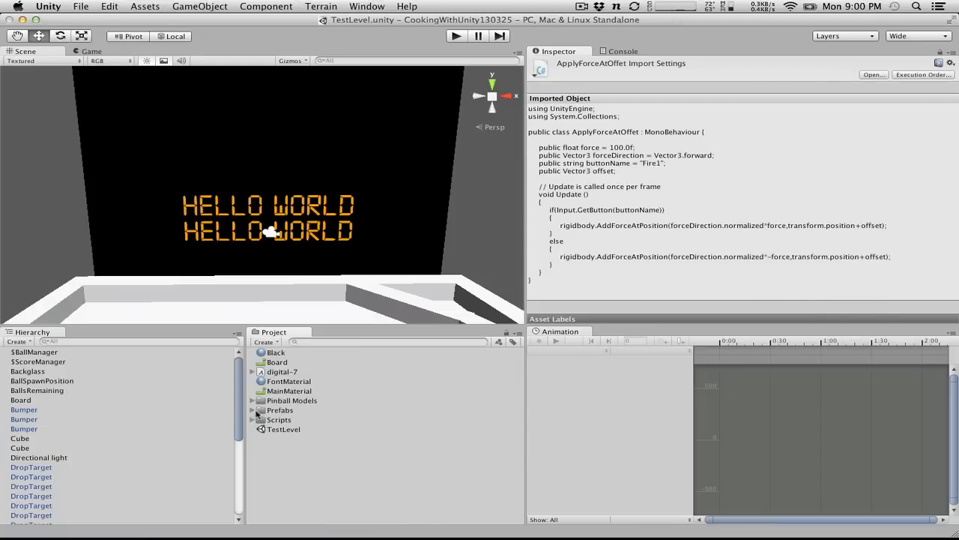
Step: Look through the imported Pinball Models folder and its source OBJ files in the desktop folder, and return to Unity
left_click(252, 401)
left_click(302, 411)
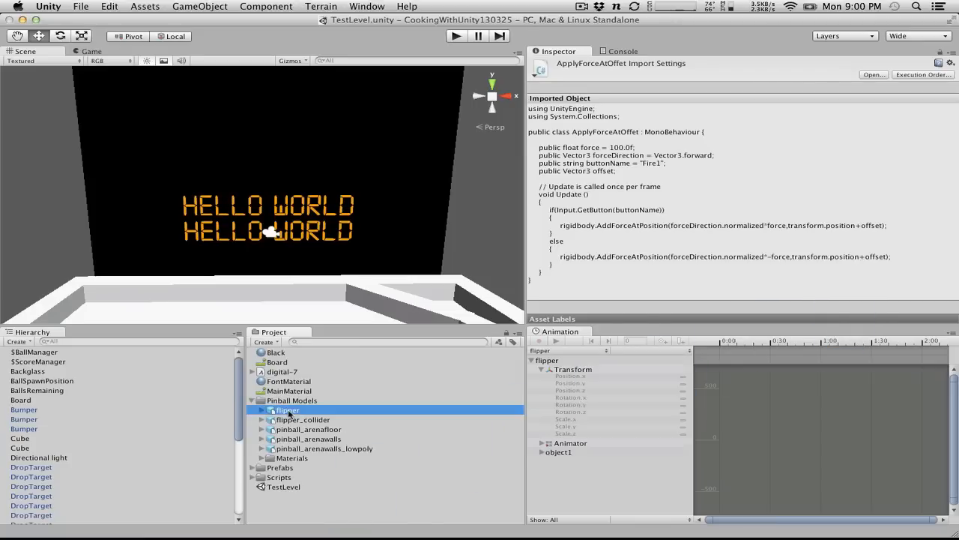
key("F11")
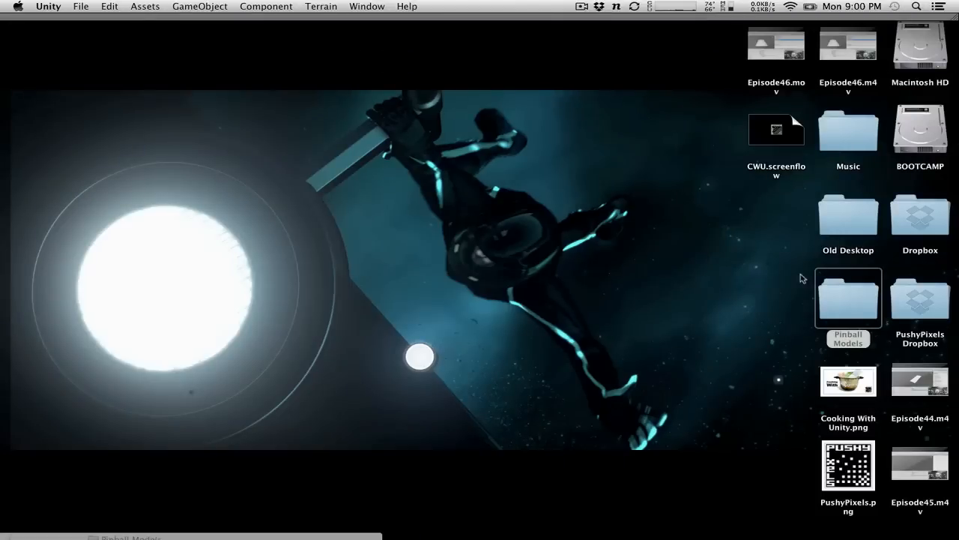
double_click(840, 297)
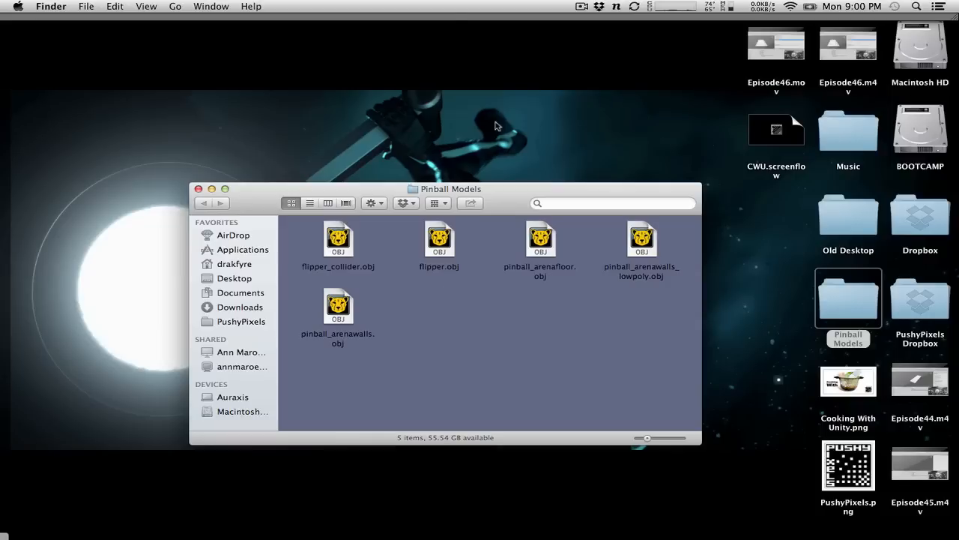
left_click(440, 18)
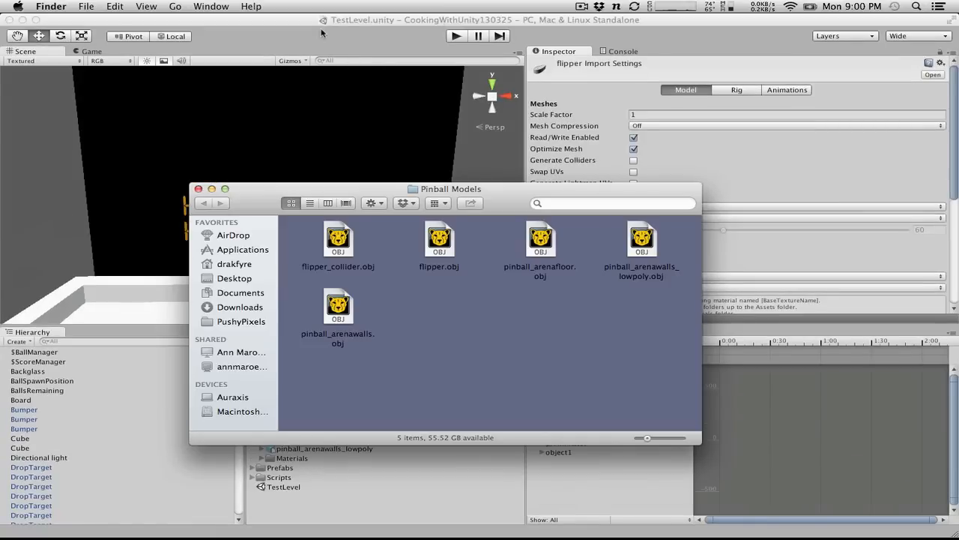
left_click(310, 52)
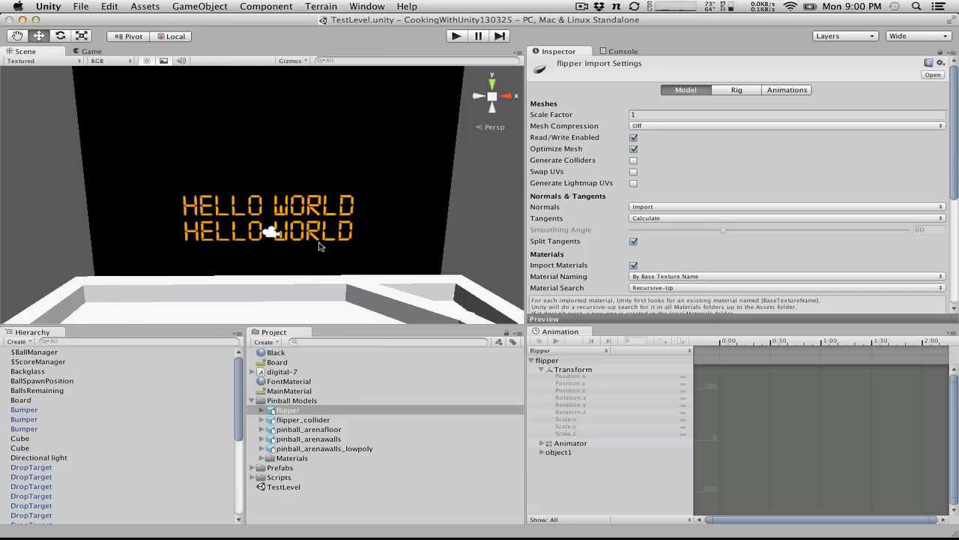
Step: Rename the imported Pinball Models folder to Models
left_click(288, 402)
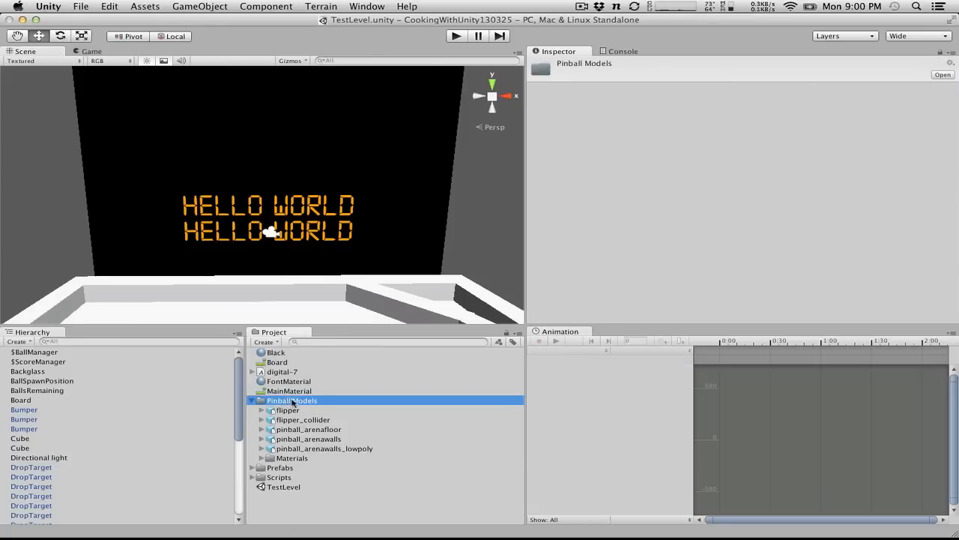
left_click(292, 401)
key("BackSpace")
key("BackSpace")
key("BackSpace")
key("BackSpace")
key("BackSpace")
key("BackSpace")
key("BackSpace")
key("BackSpace")
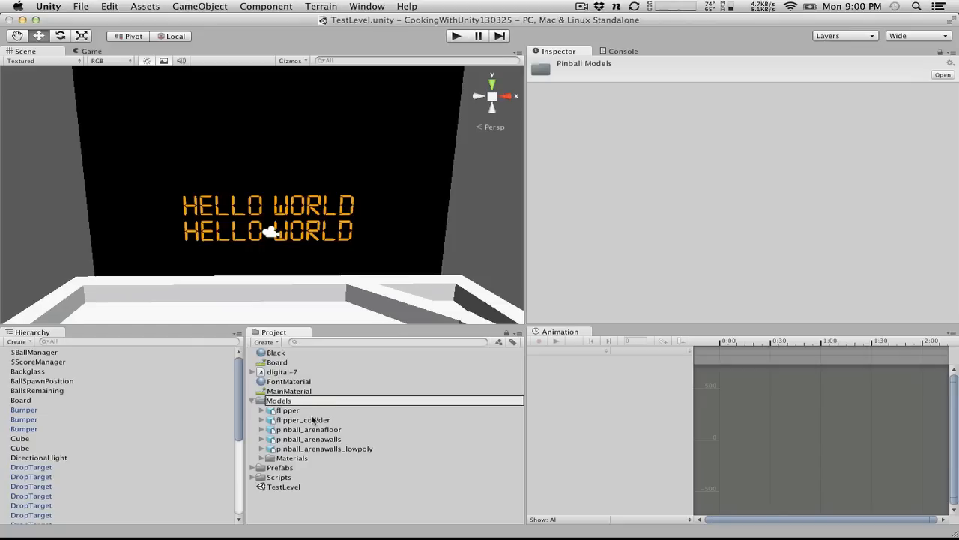
key("Return")
Step: Select the flipper model in the Models folder and expand the Prefabs folder
left_click(283, 419)
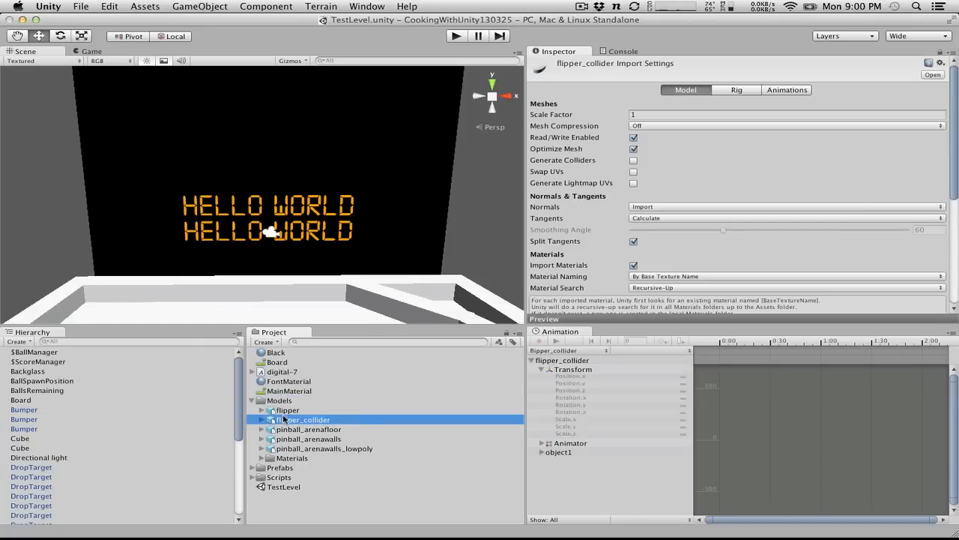
left_click(285, 410)
left_click(255, 468)
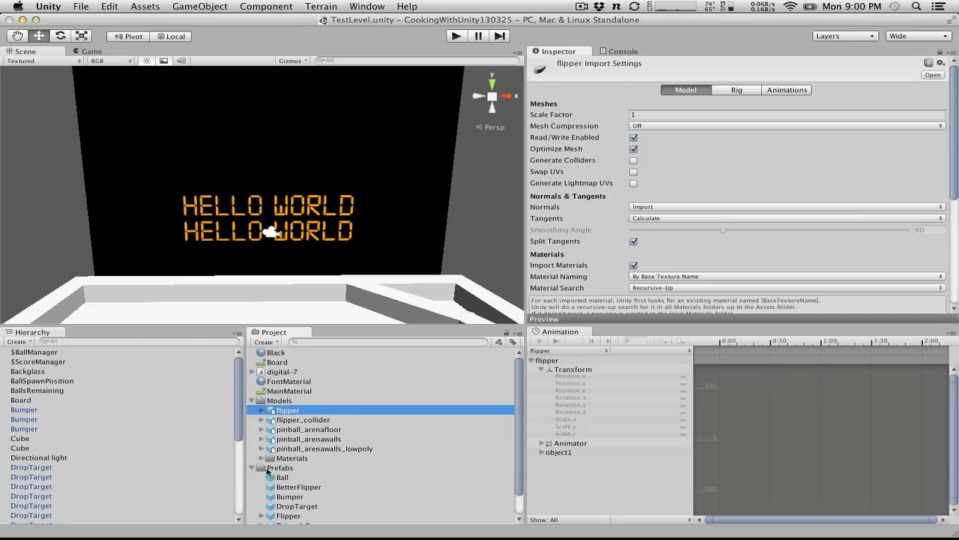
scroll(304, 470, "down", 2)
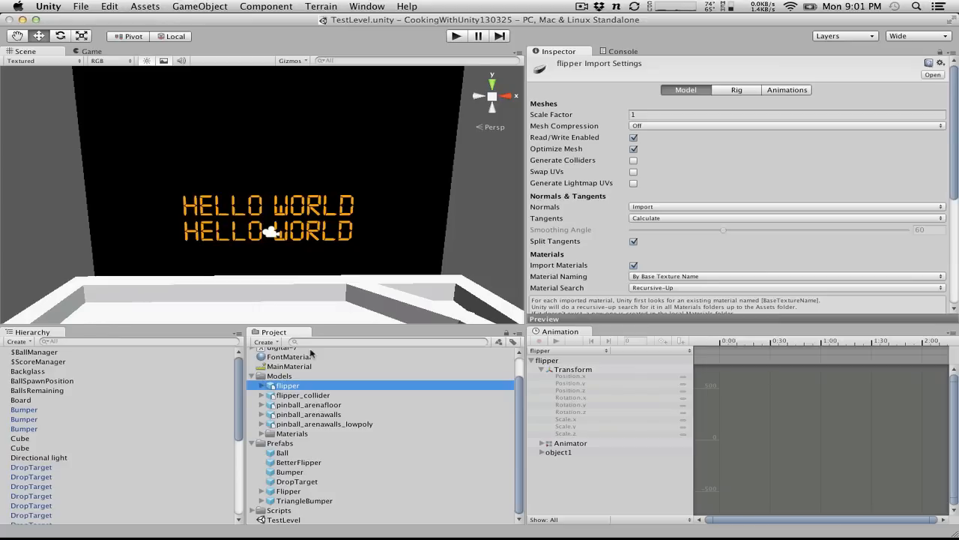
Step: Place the flipper model in the scene temporarily to examine its mesh up close, and delete it from the scene
left_click_drag(293, 385, 56, 381)
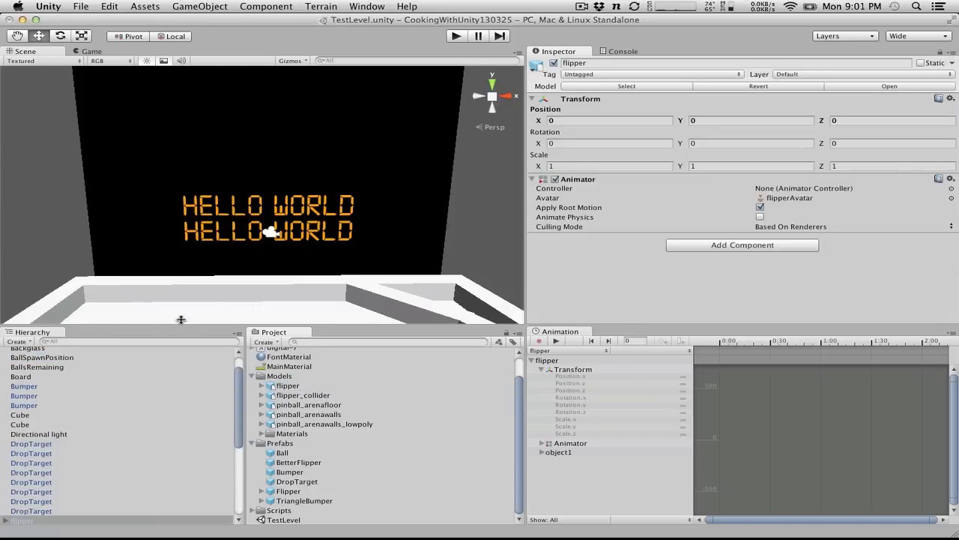
double_click(23, 521)
left_click_drag(285, 158, 293, 136, "alt")
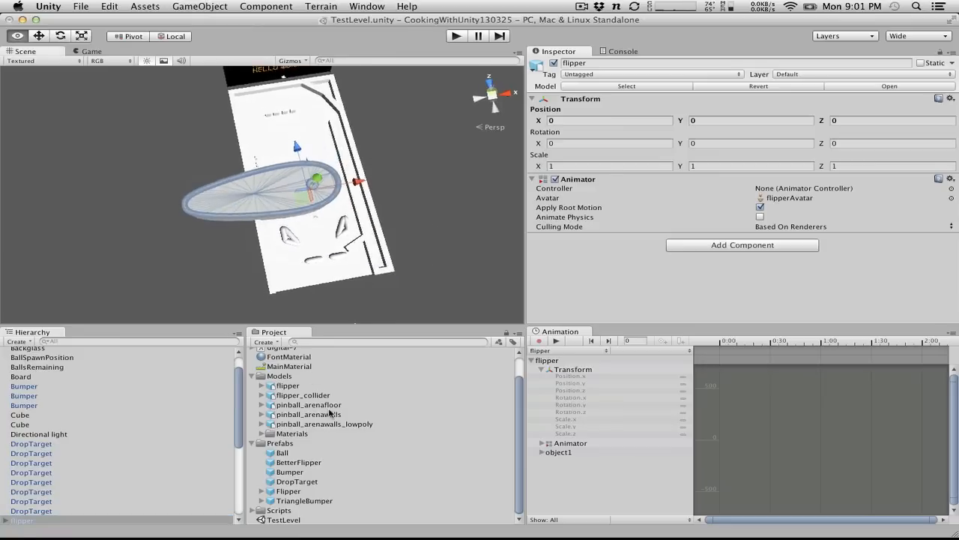
left_click_drag(329, 413, 378, 362, "alt")
scroll(245, 184, "up", 10)
left_click_drag(234, 179, 114, 171, "alt")
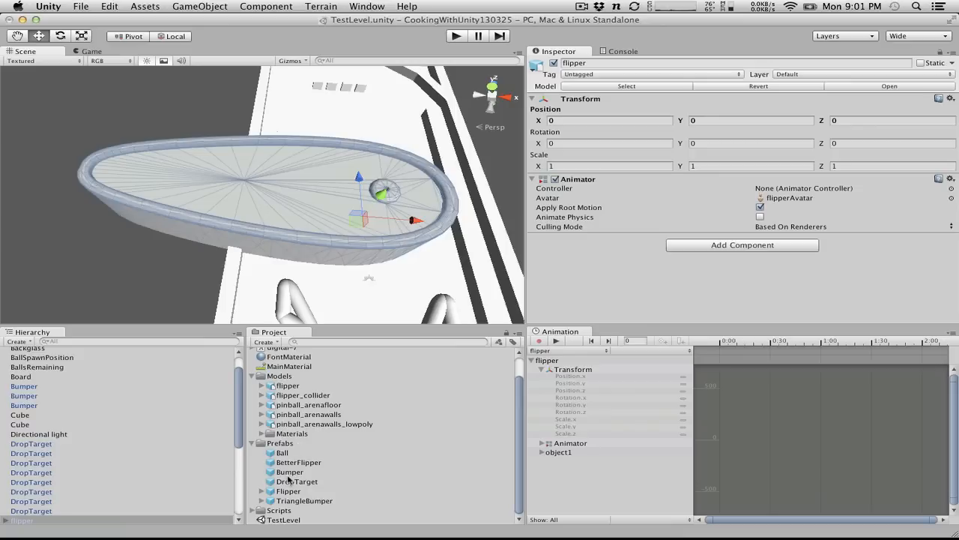
right_click(69, 518)
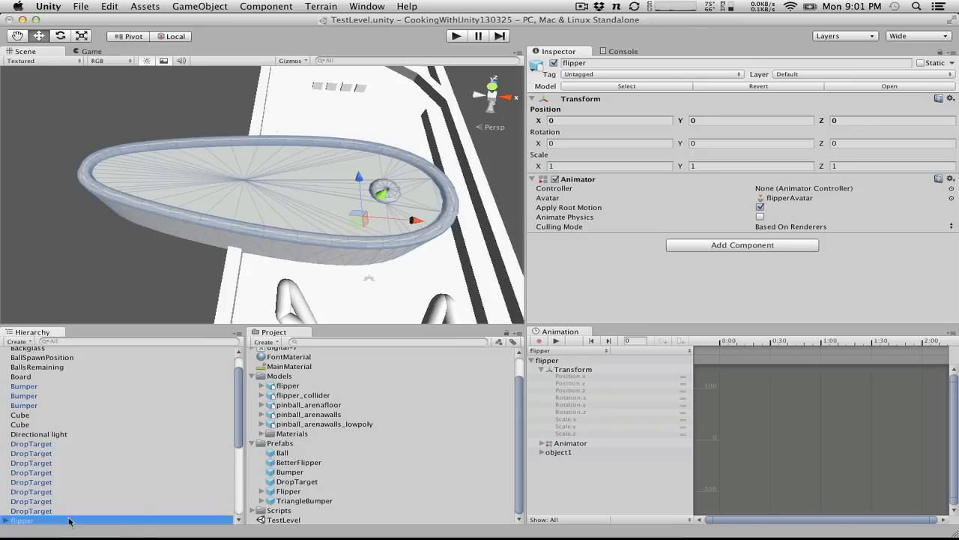
left_click(99, 526)
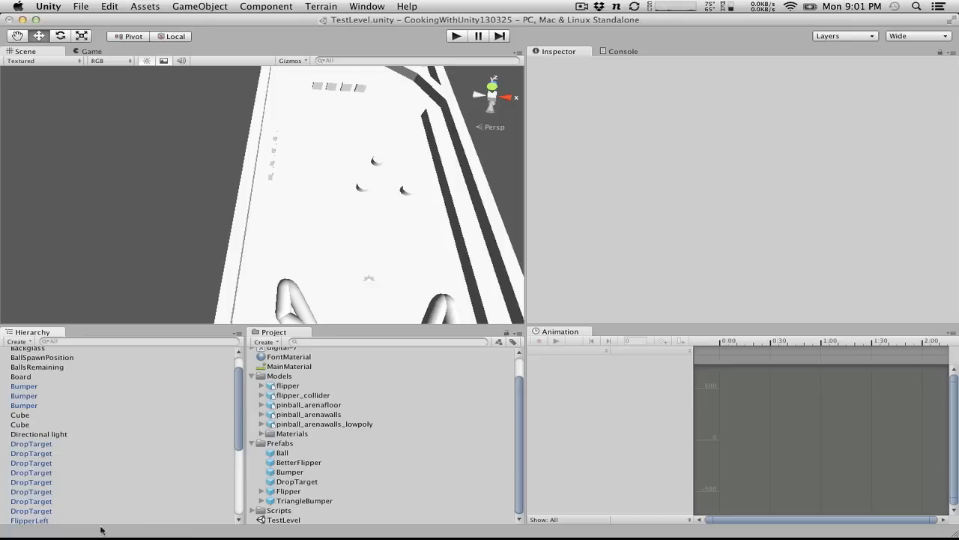
Step: Compare the import settings of the flipper and flipper_collider models
left_click(274, 387)
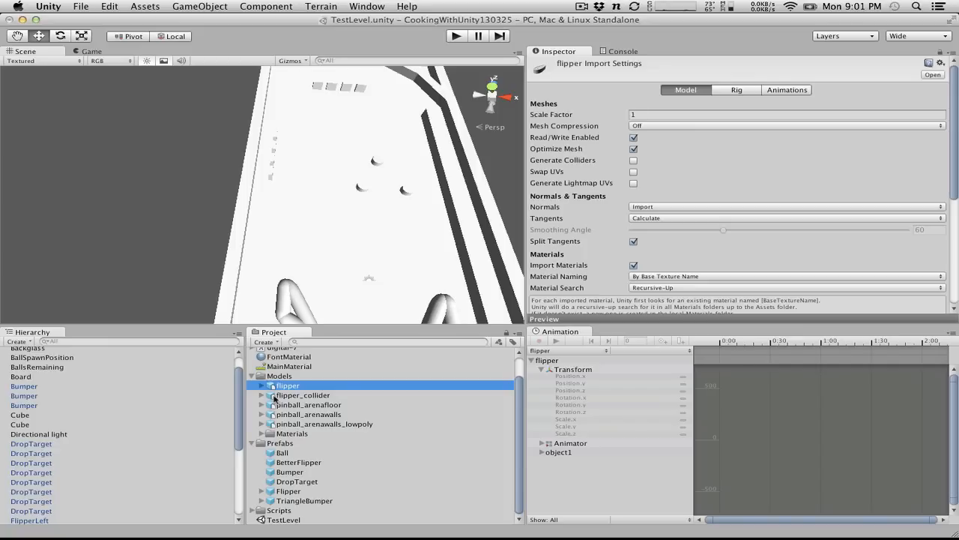
left_click(276, 399)
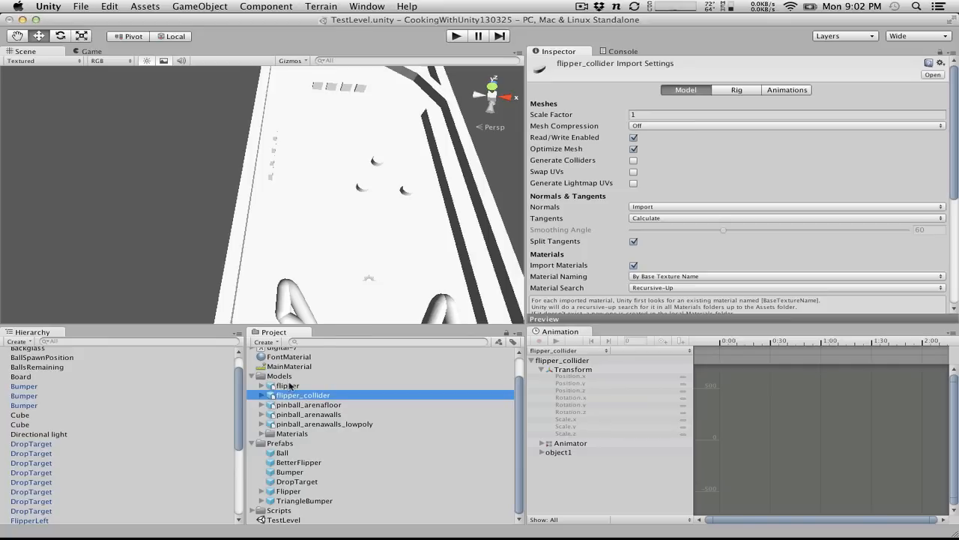
left_click(289, 385)
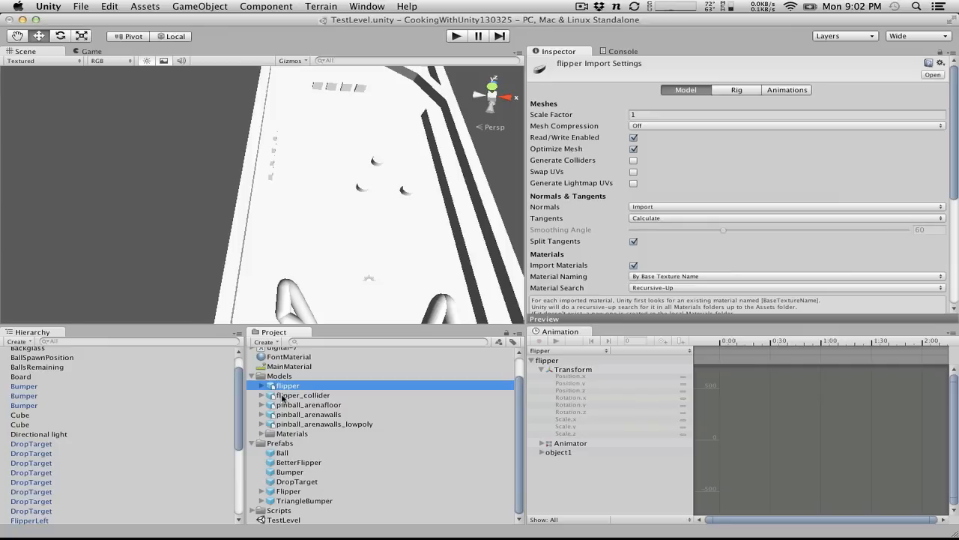
Step: Create a new empty prefab in the Prefabs folder and select it
left_click(280, 444)
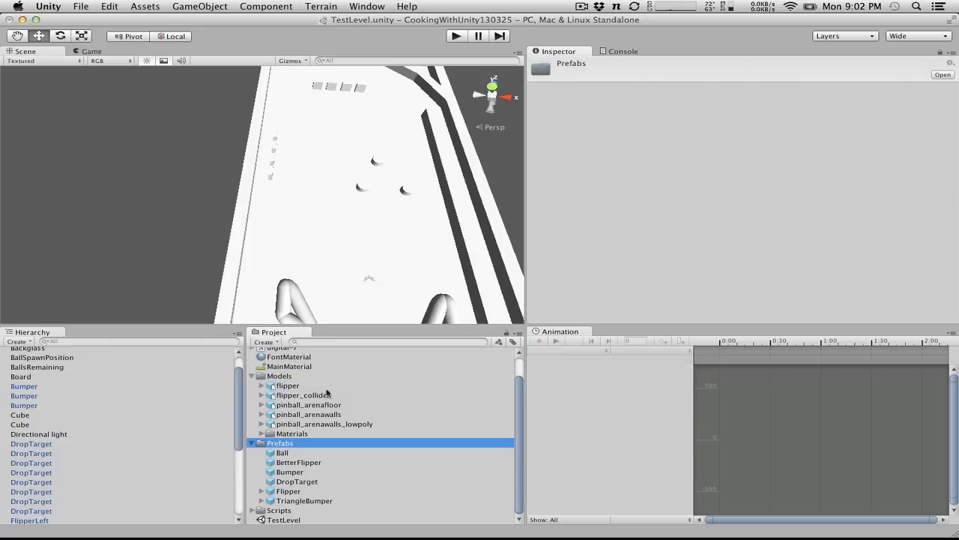
left_click(266, 342)
left_click(275, 425)
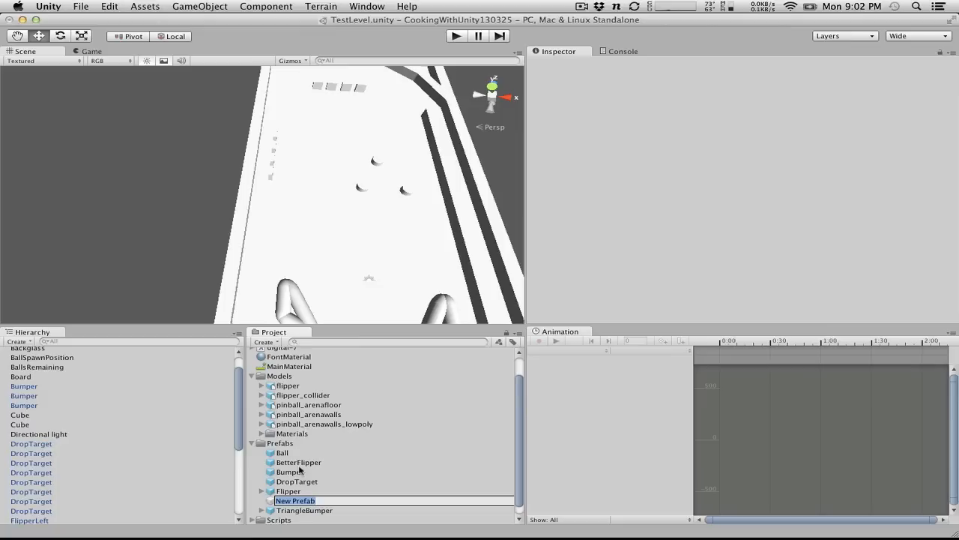
left_click(293, 512)
left_click(294, 502)
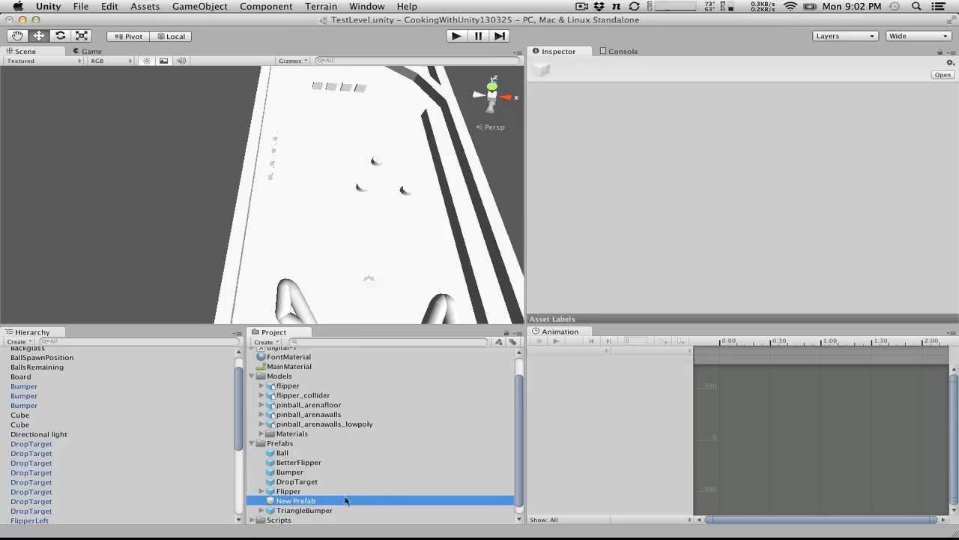
Step: Fill New Prefab with the flipper model and inspect its object1 child, expanding the source flipper model for comparison
left_click(286, 387)
left_click_drag(287, 390, 311, 503)
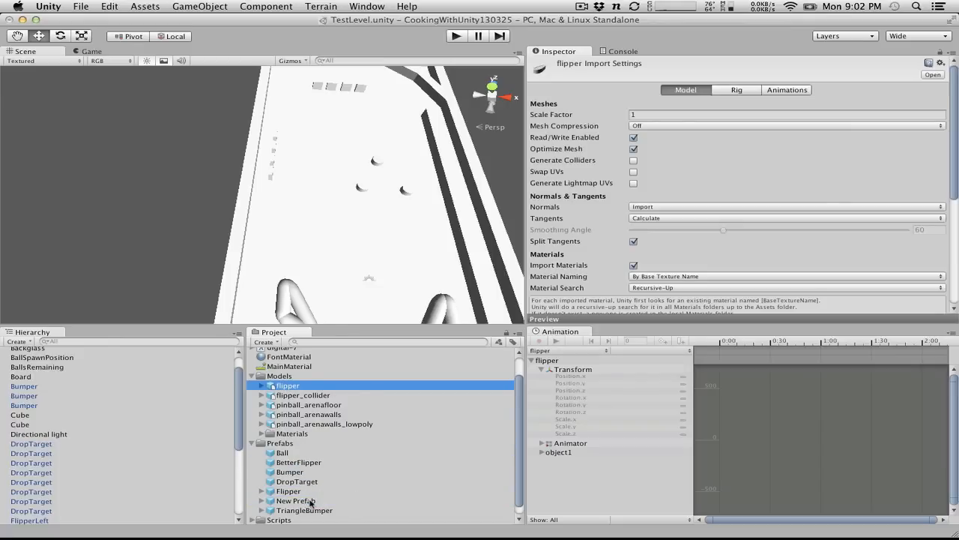
left_click(311, 500)
left_click(259, 501)
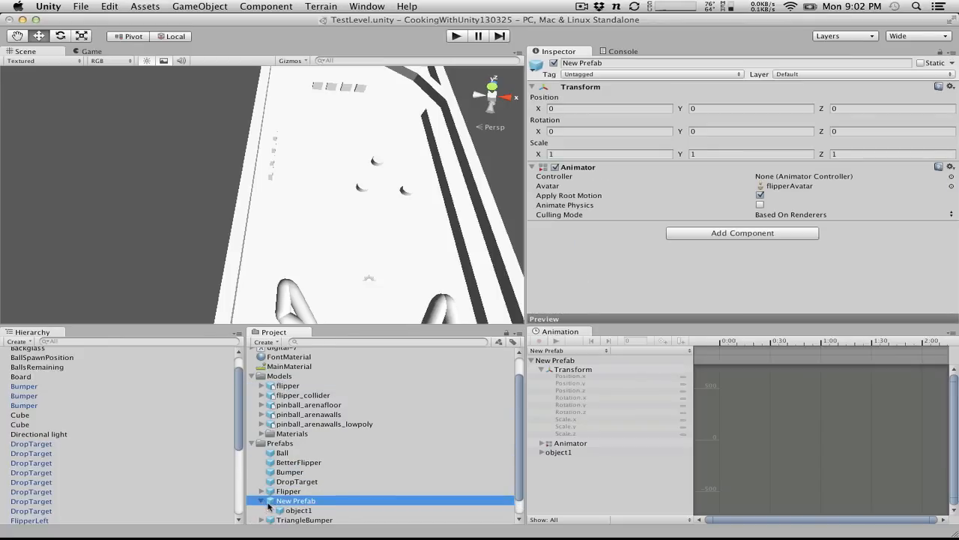
left_click(300, 510)
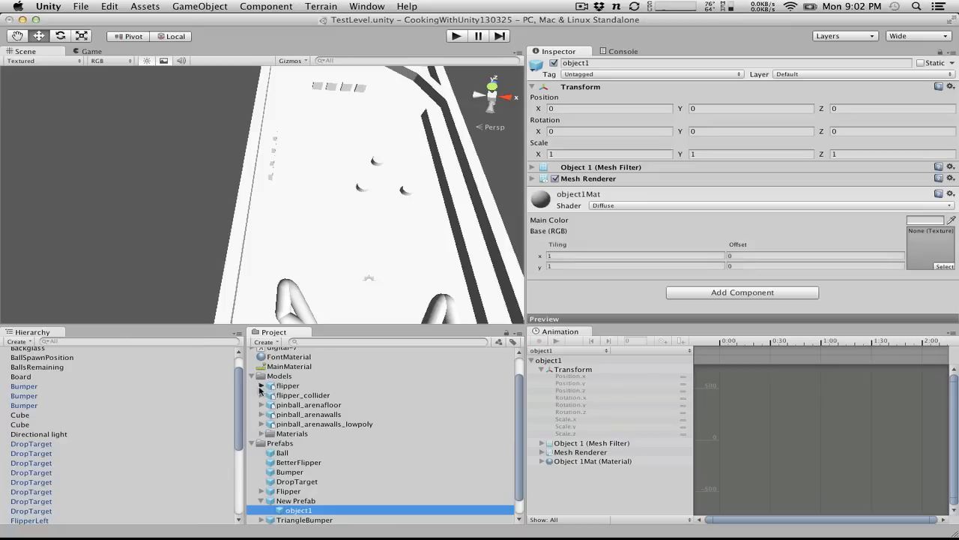
left_click(263, 386)
scroll(268, 404, "down", 1)
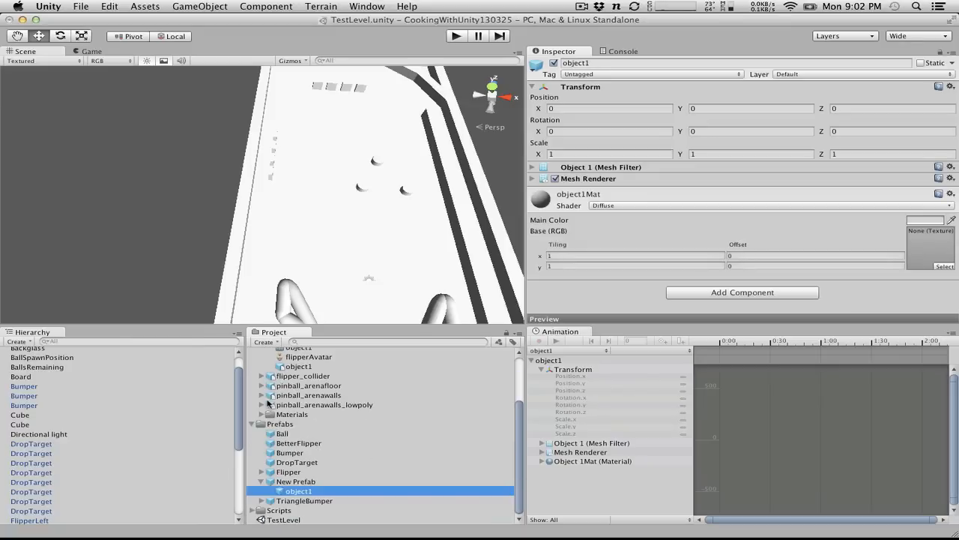
Step: Rename New Prefab as FancyFlipper, and collapse it and the flipper model in the project tree
left_click(292, 482)
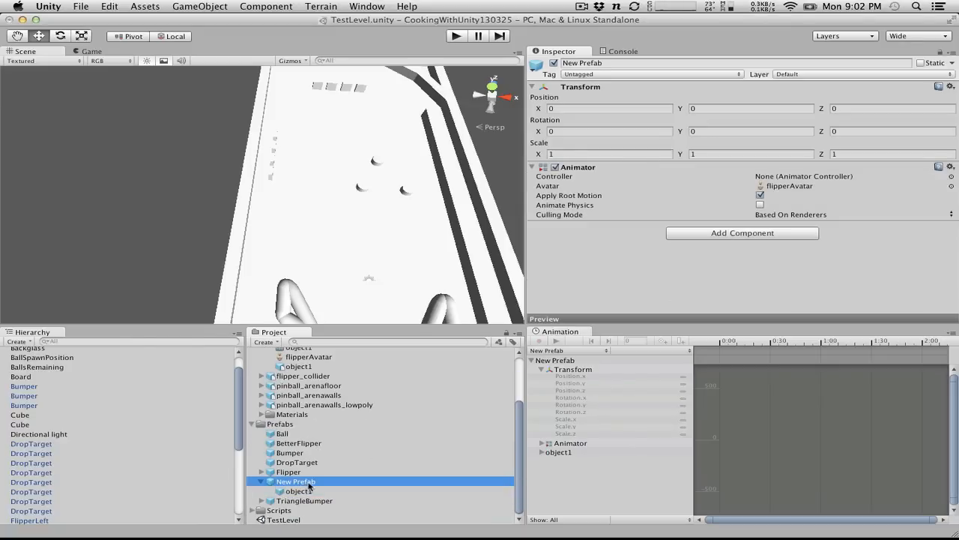
left_click(285, 482)
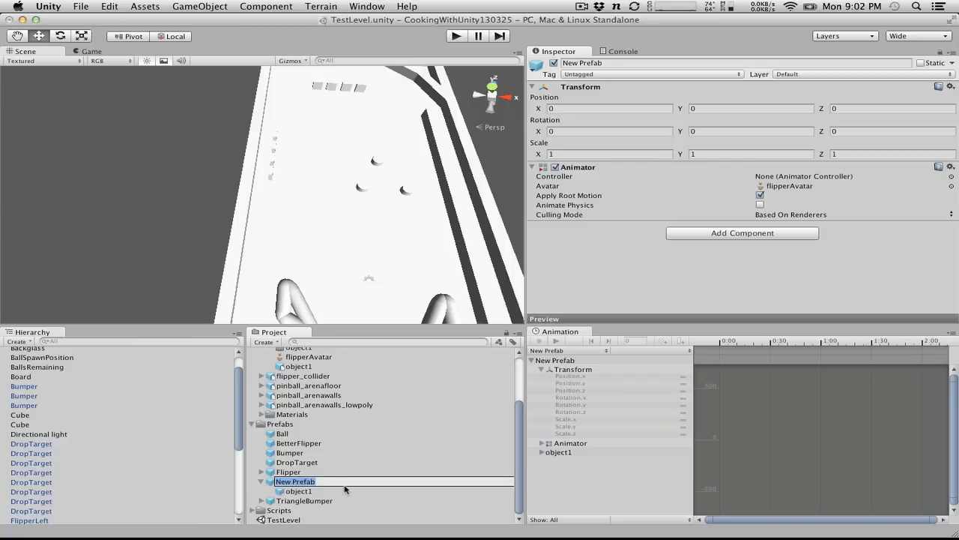
type("Flipper")
key("Escape")
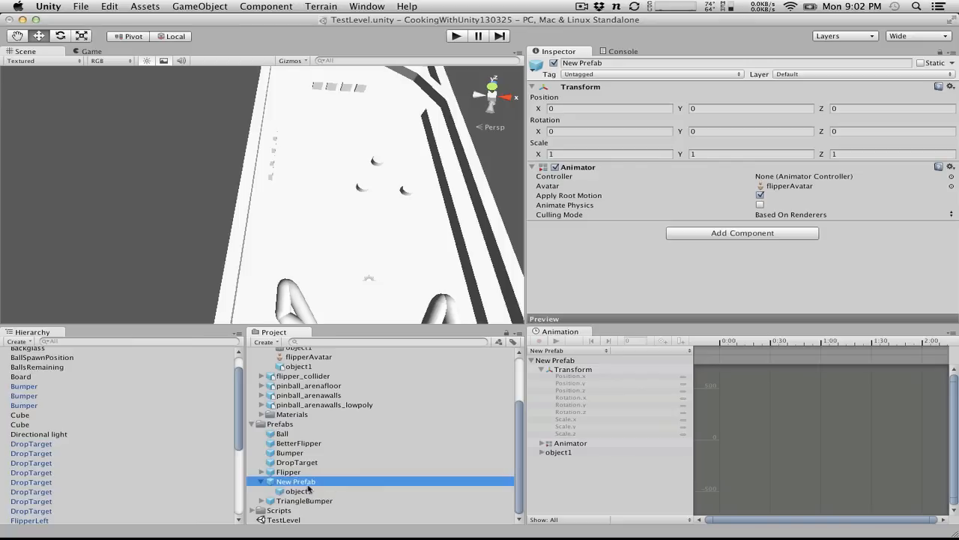
left_click(262, 474)
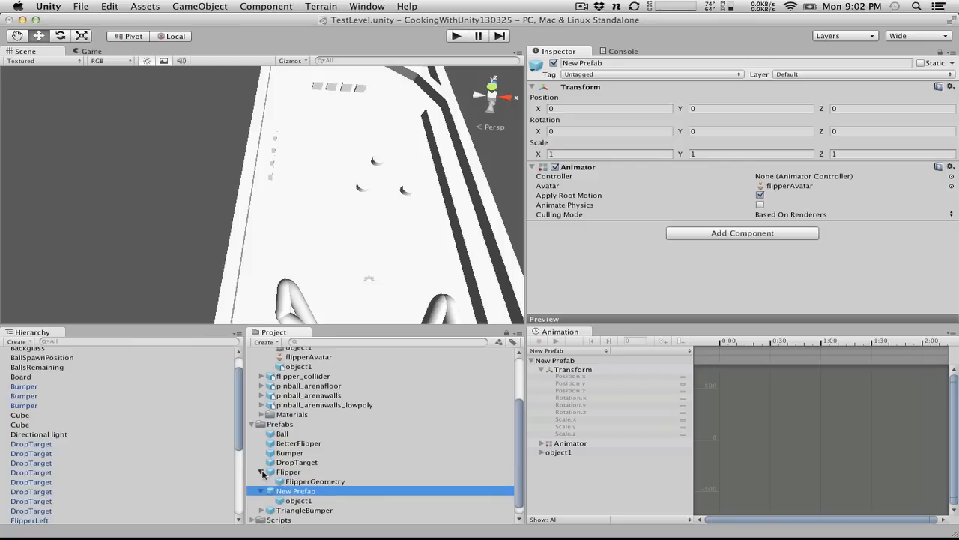
left_click(262, 474)
left_click(300, 482)
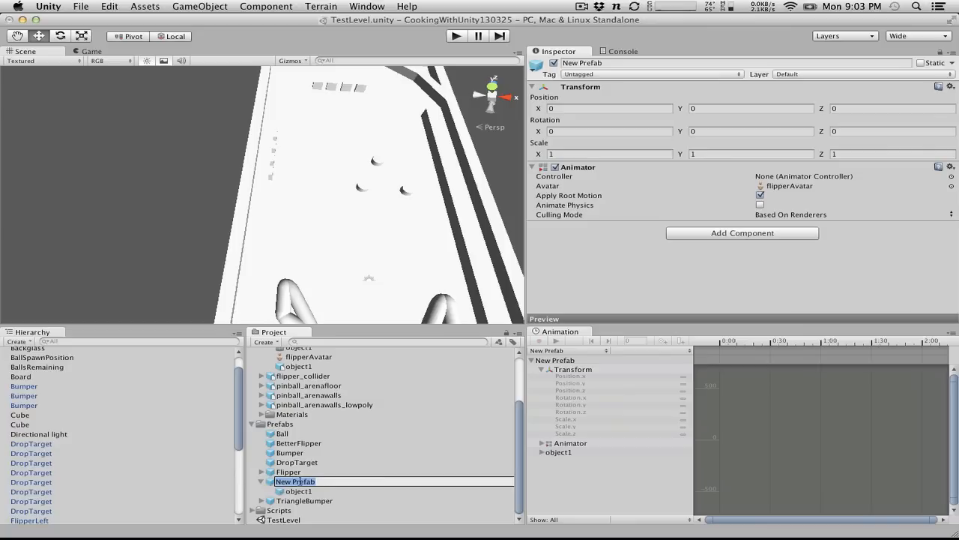
type("Fn")
key("Return")
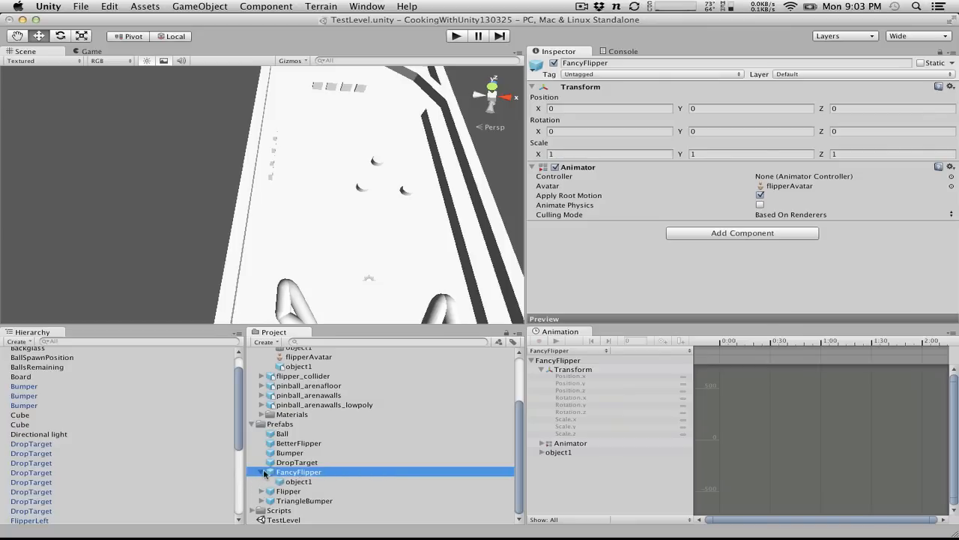
scroll(329, 471, "up", 3)
scroll(329, 472, "down", 3)
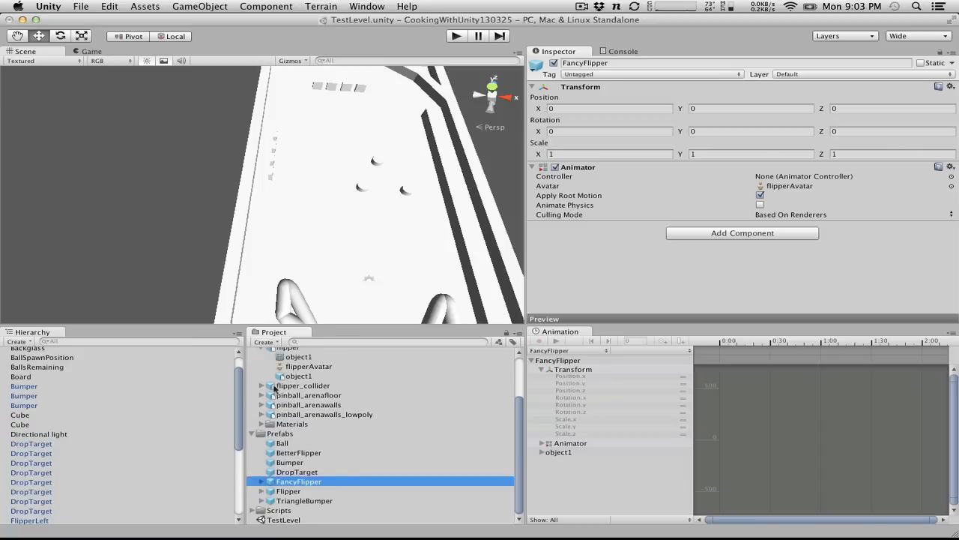
scroll(274, 387, "up", 1)
left_click(261, 361)
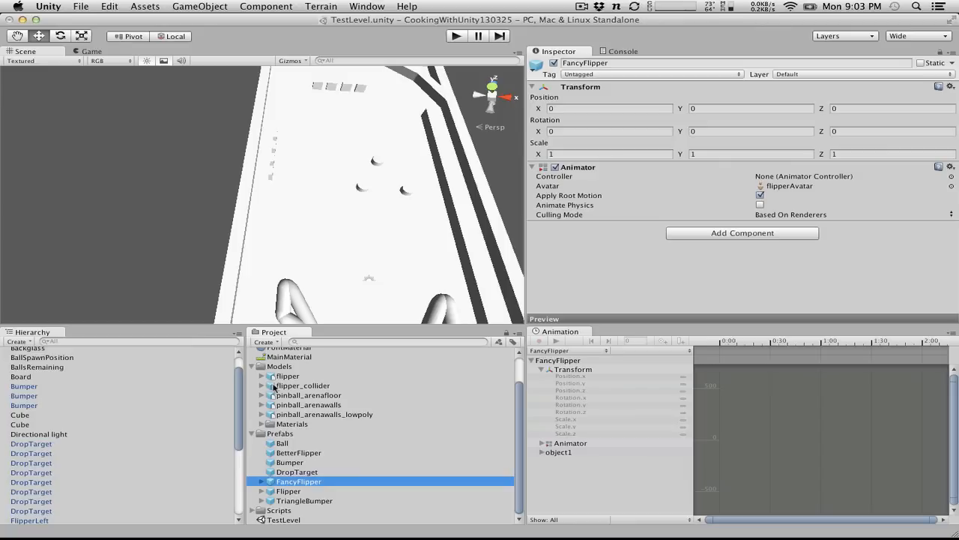
Step: Place the flipper_collider model in the scene and examine its low-poly mesh from several angles
left_click(290, 386)
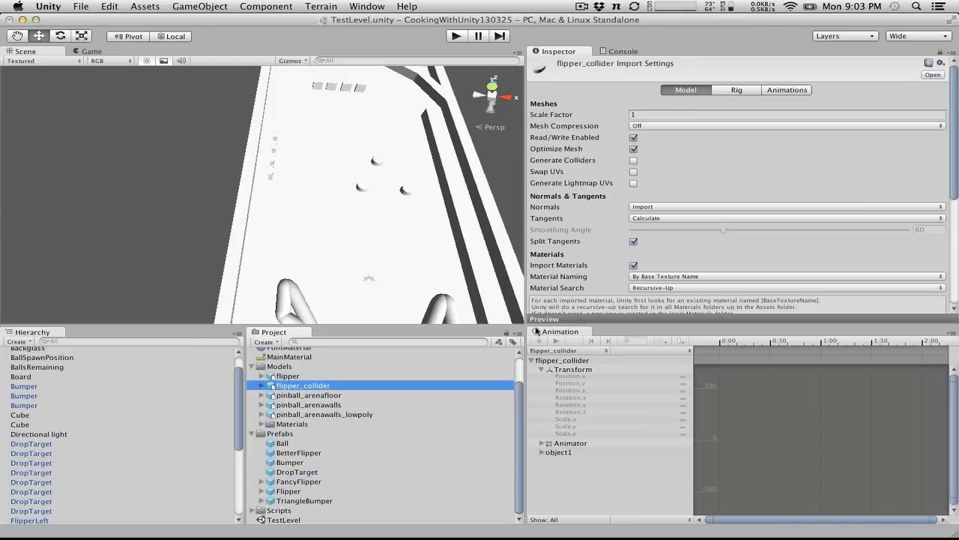
left_click_drag(290, 386, 127, 440)
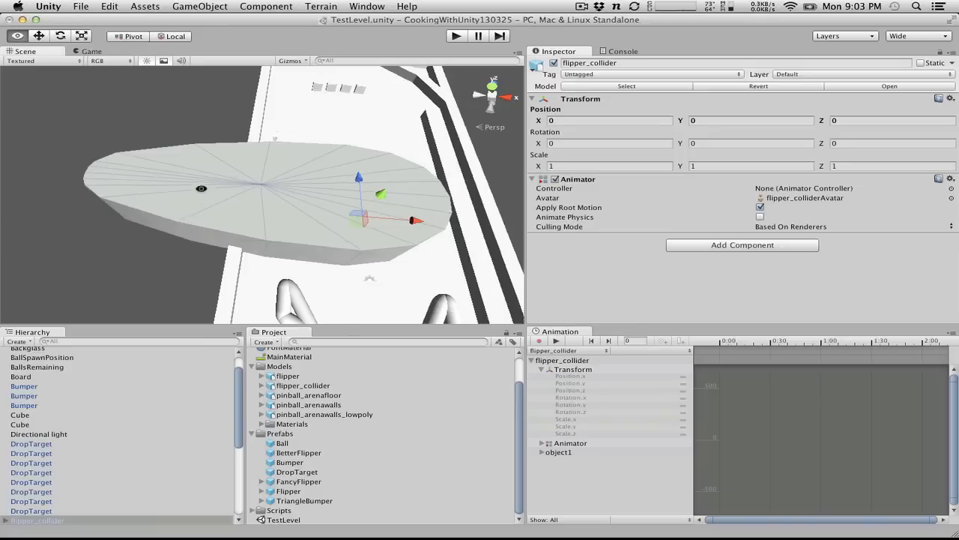
left_click_drag(201, 188, 378, 194, "alt")
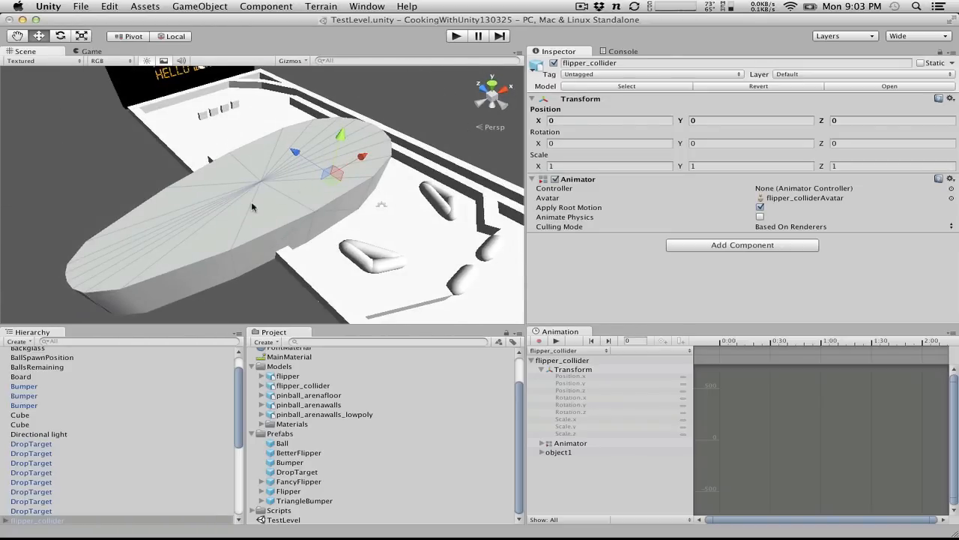
left_click_drag(230, 216, 328, 159, "alt")
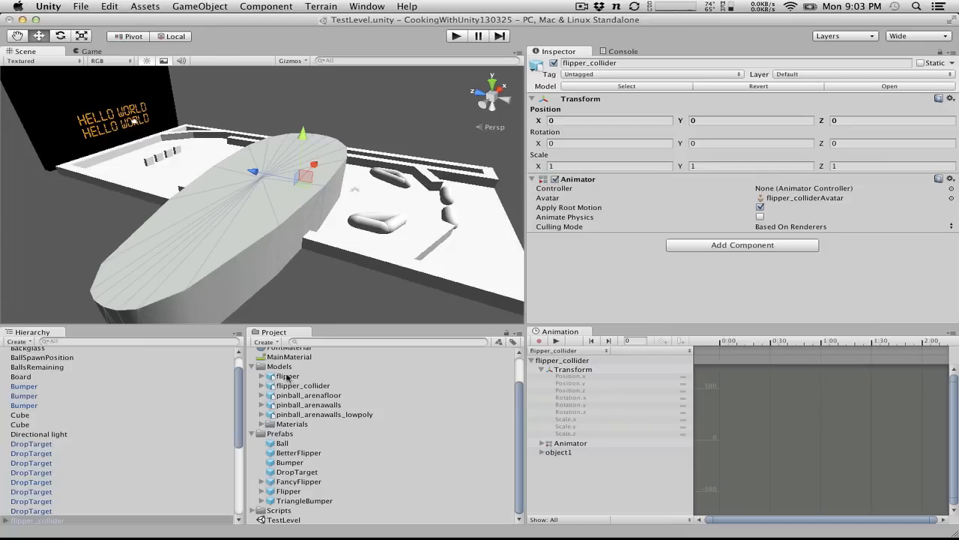
Step: Add the flipper model to the scene and move its object1 mesh along the Z axis, clear of the collider
left_click_drag(287, 377, 70, 518)
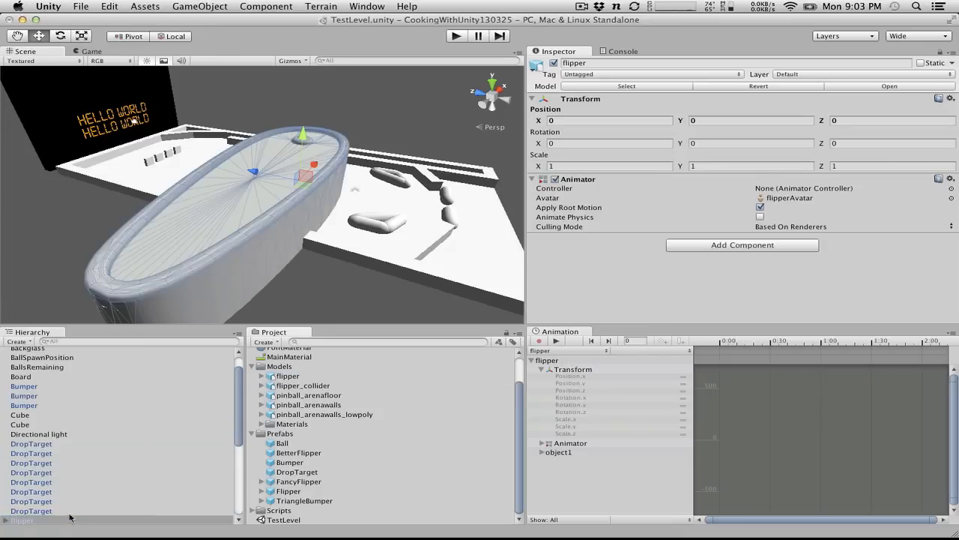
left_click_drag(139, 127, 2, 225, "alt")
left_click(274, 210)
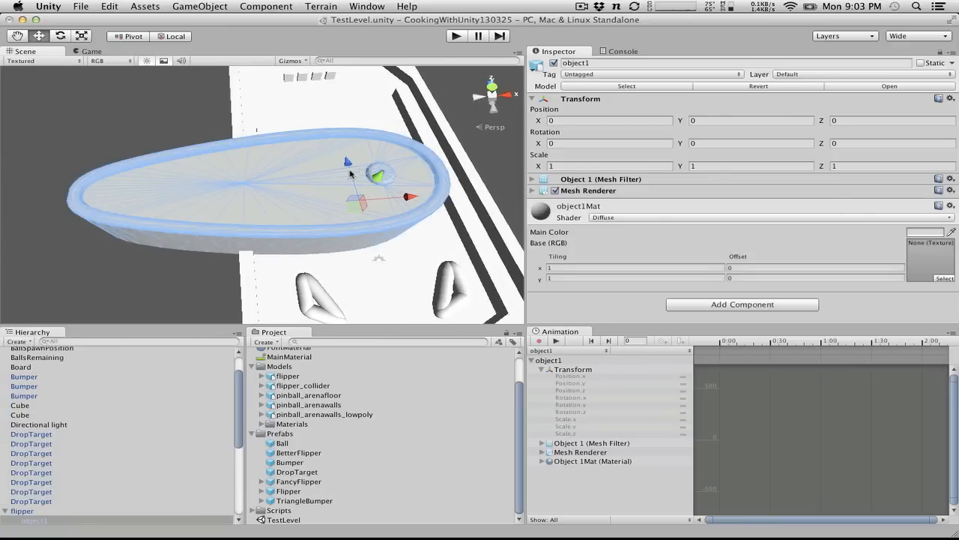
left_click_drag(349, 173, 325, 225)
scroll(274, 227, "down", 5)
left_click_drag(182, 208, 272, 172, "alt")
Step: Compare the mesh density of flipper_collider and flipper in the scene by selecting each in turn
left_click(271, 184)
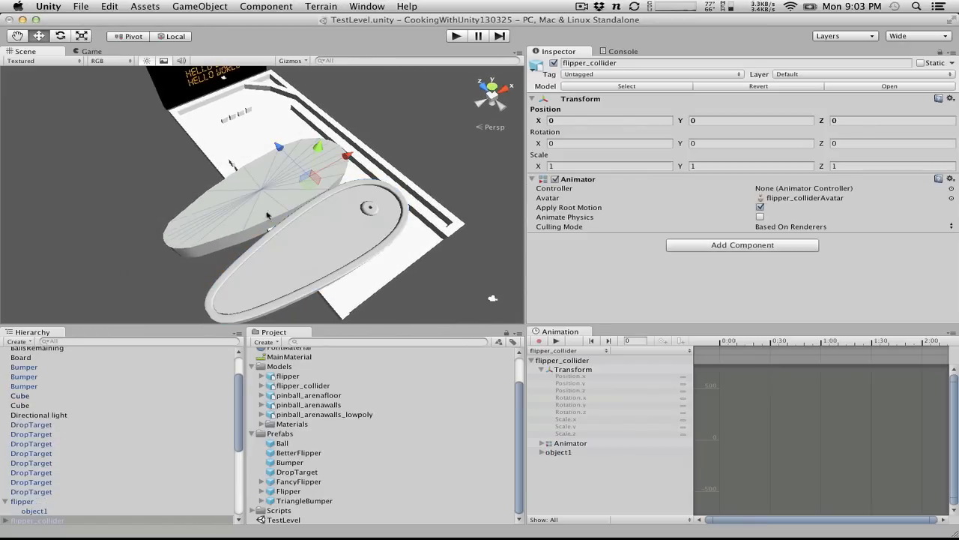
left_click_drag(374, 194, 225, 232, "alt")
left_click(245, 260)
left_click(269, 201)
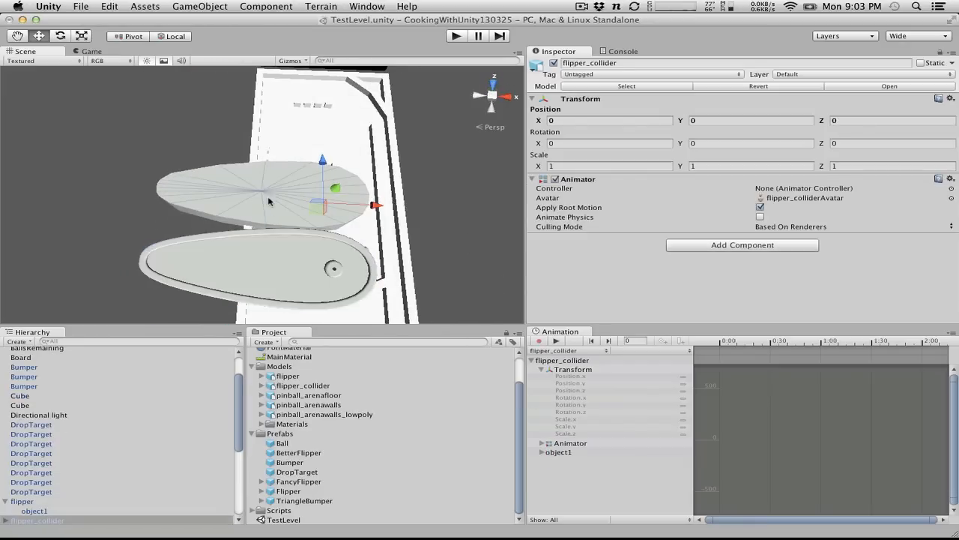
left_click(282, 277)
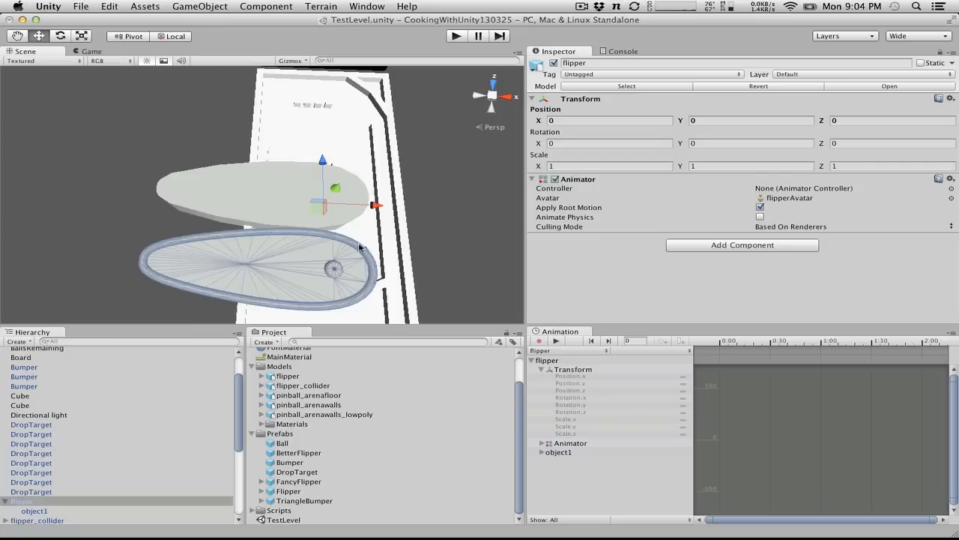
left_click(247, 187)
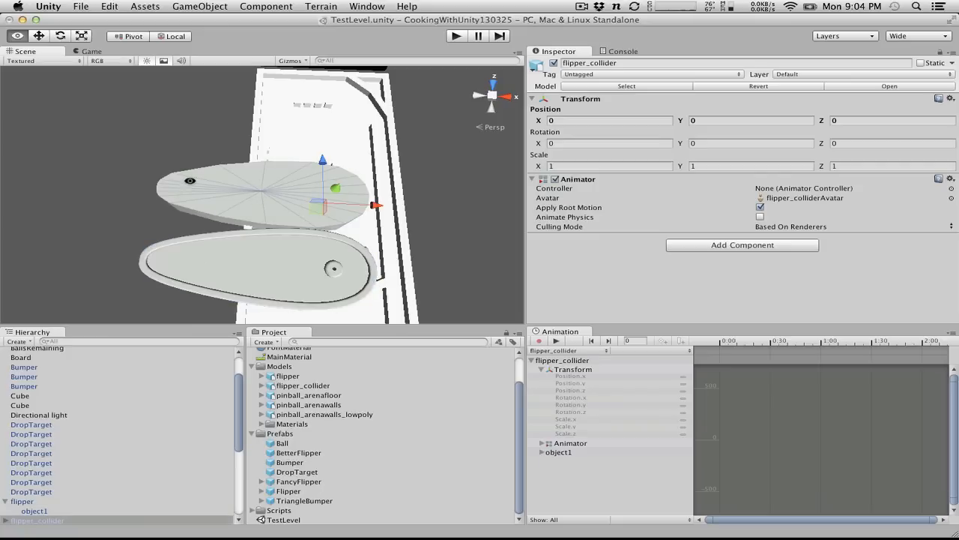
left_click_drag(189, 186, 169, 240, "alt")
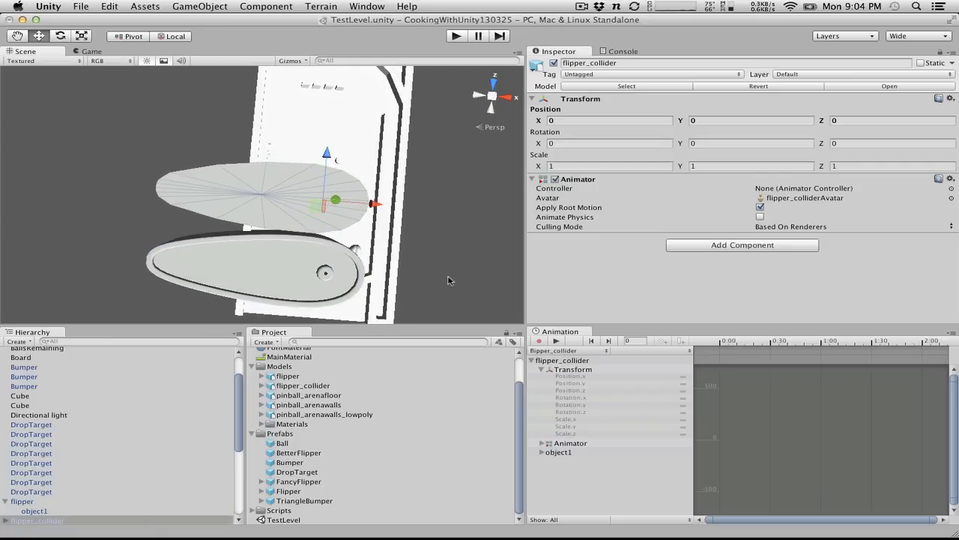
Step: Delete both the flipper and flipper_collider objects from the scene
left_click(281, 189)
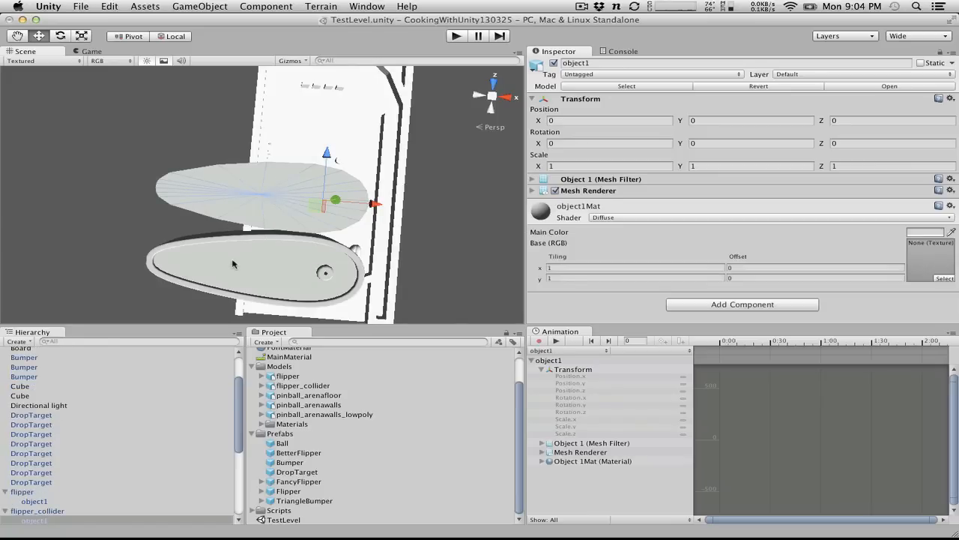
left_click(236, 284, "shift")
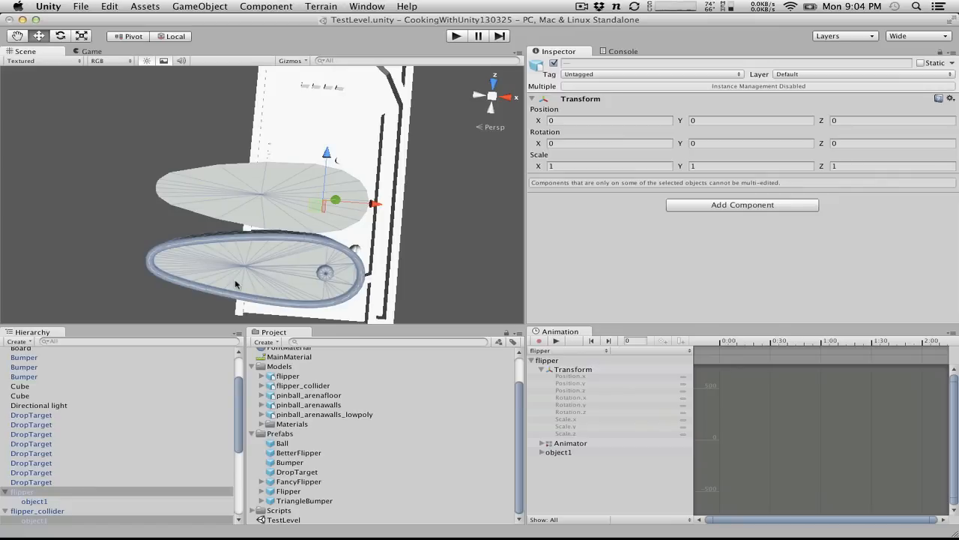
left_click(44, 512)
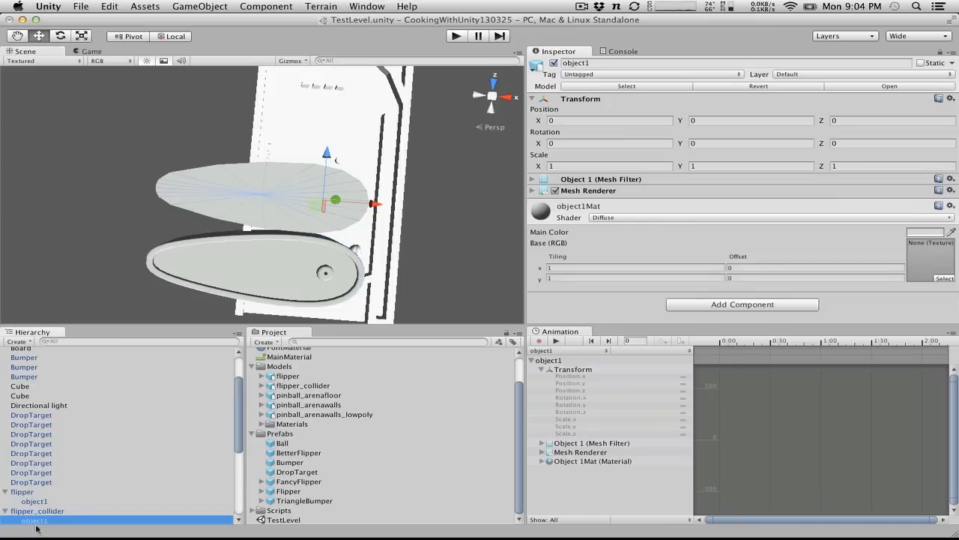
left_click(25, 492, "shift")
key("super+BackSpace")
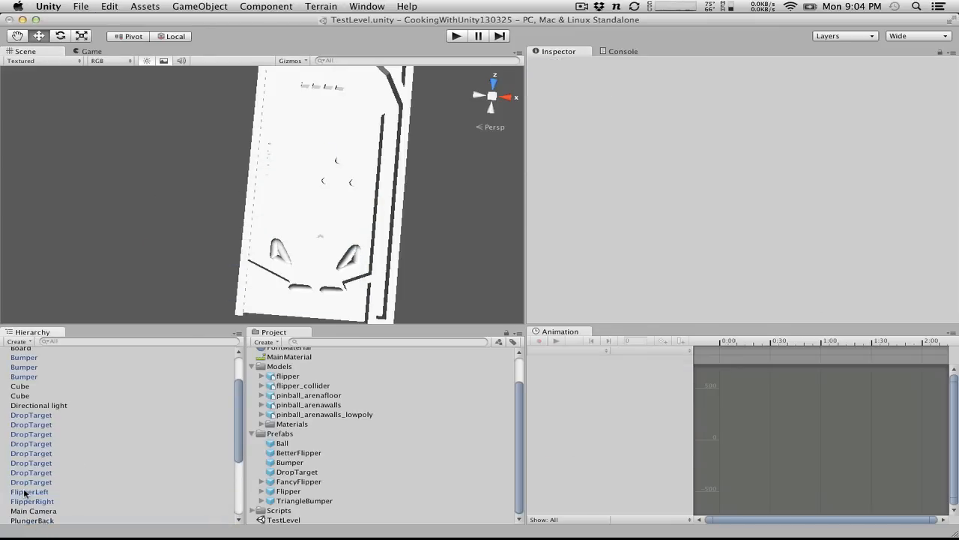
Step: Place the pinball_arenafloor model in the scene to examine it, and delete its object1 mesh, accepting the loss of the prefab connection
left_click_drag(191, 216, 207, 9, "alt")
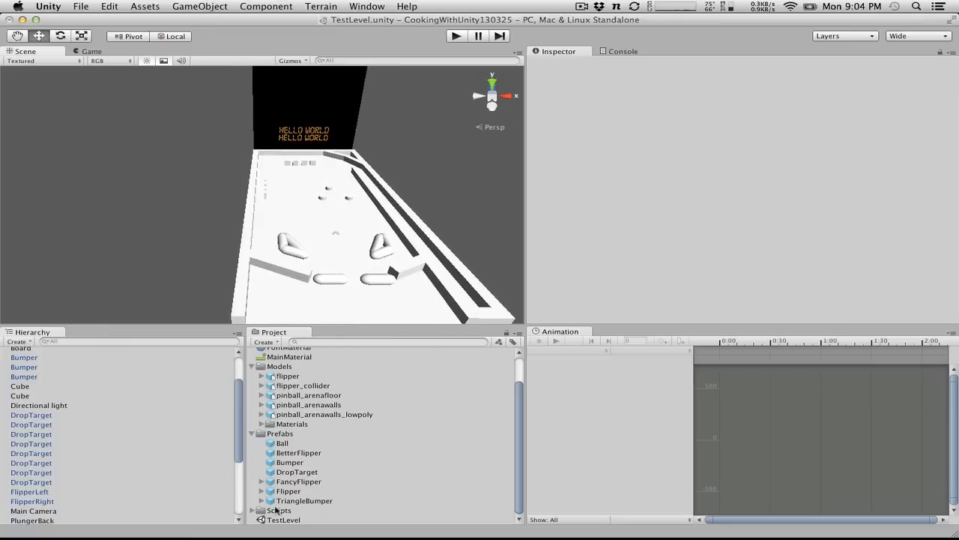
left_click(303, 396)
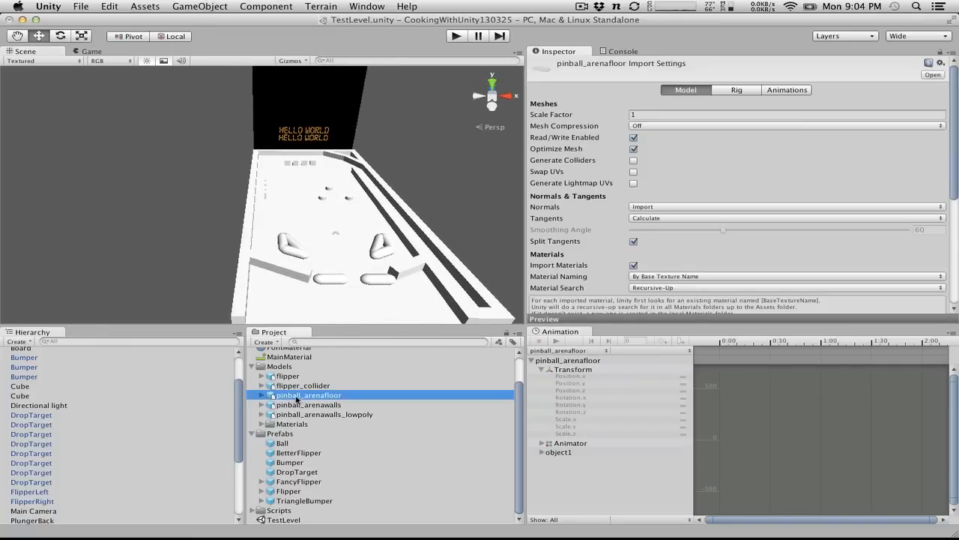
left_click_drag(298, 400, 267, 248)
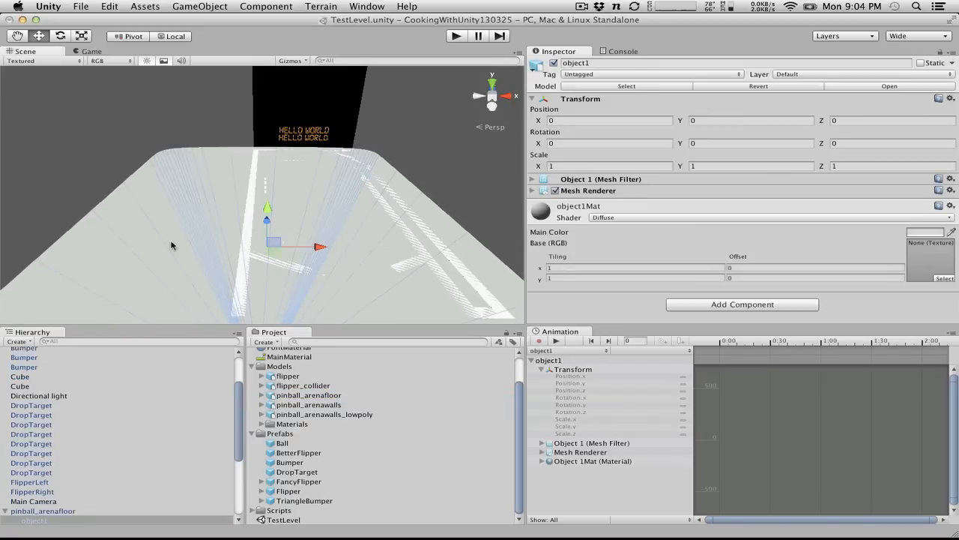
key("super+BackSpace")
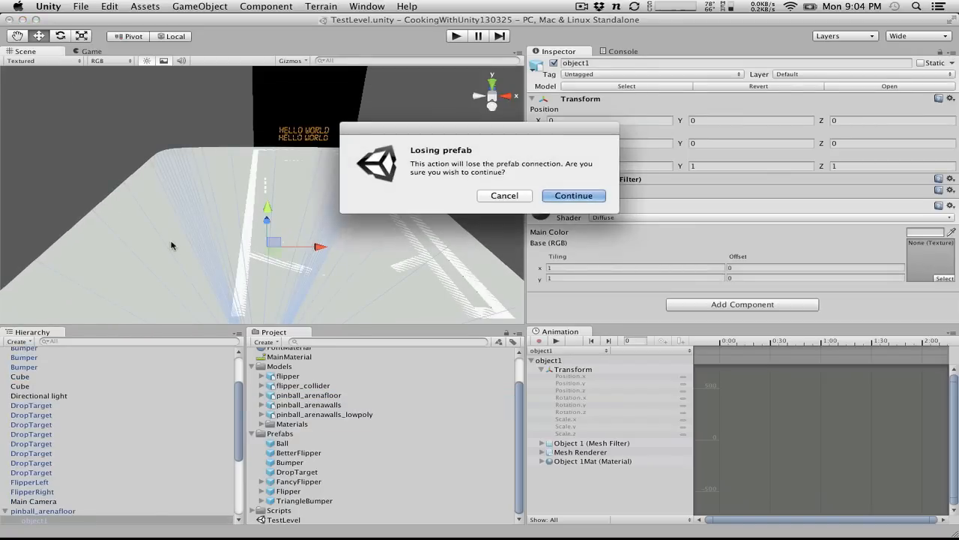
left_click(574, 194)
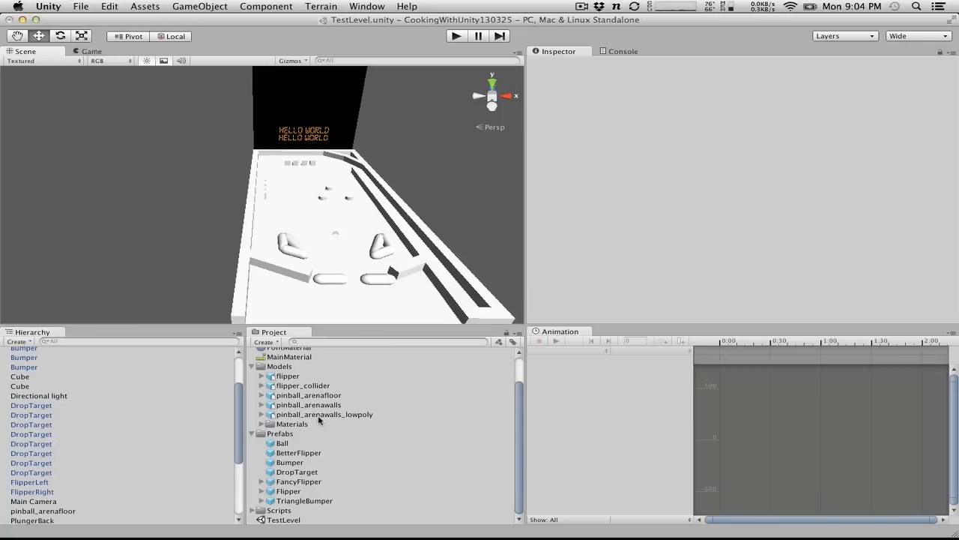
Step: Place the pinball_arenawalls model in the scene at about X -11.4, Y 12.8, Z -22.2 and examine its whole shape
left_click_drag(275, 405, 151, 240)
key("f")
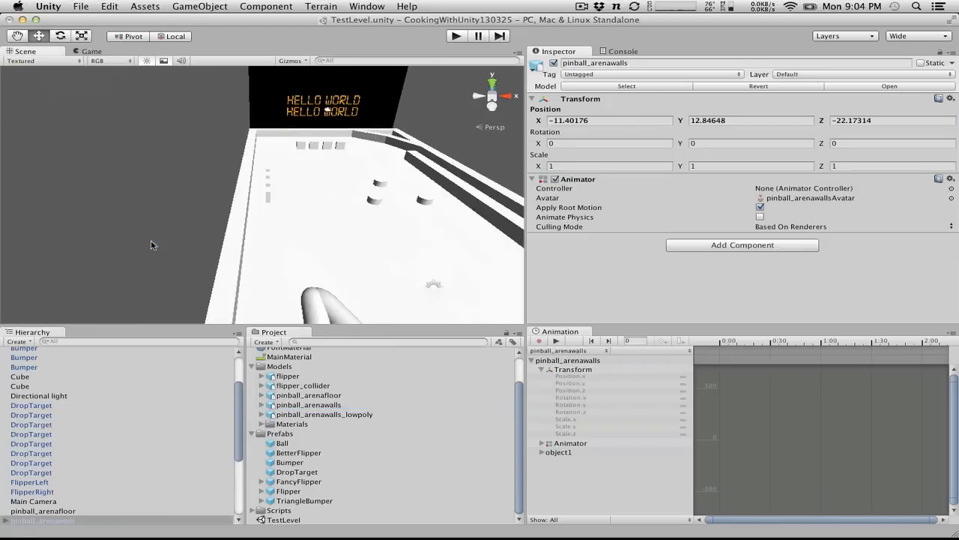
scroll(152, 242, "down", 3)
scroll(155, 199, "down", 5)
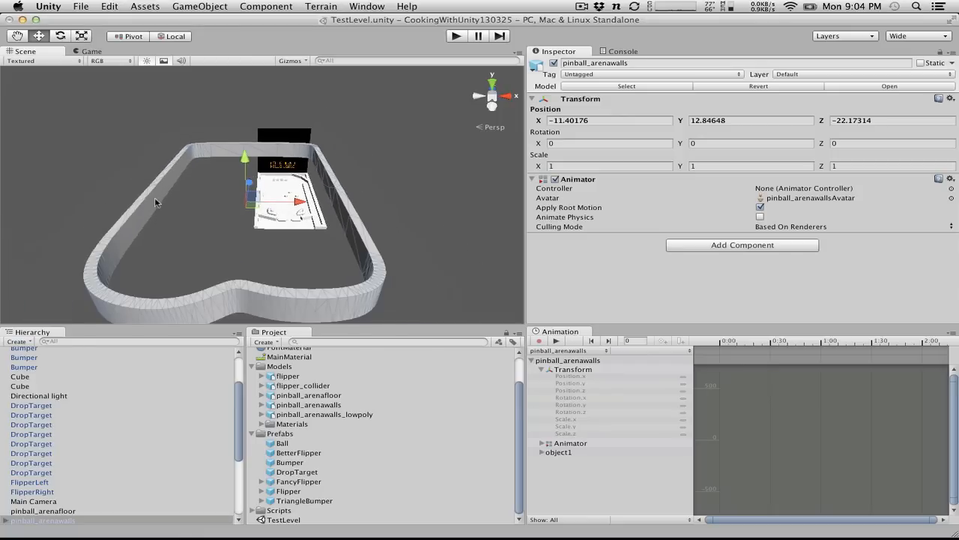
left_click_drag(255, 199, 148, 294, "alt")
left_click_drag(299, 275, 277, 255, "alt")
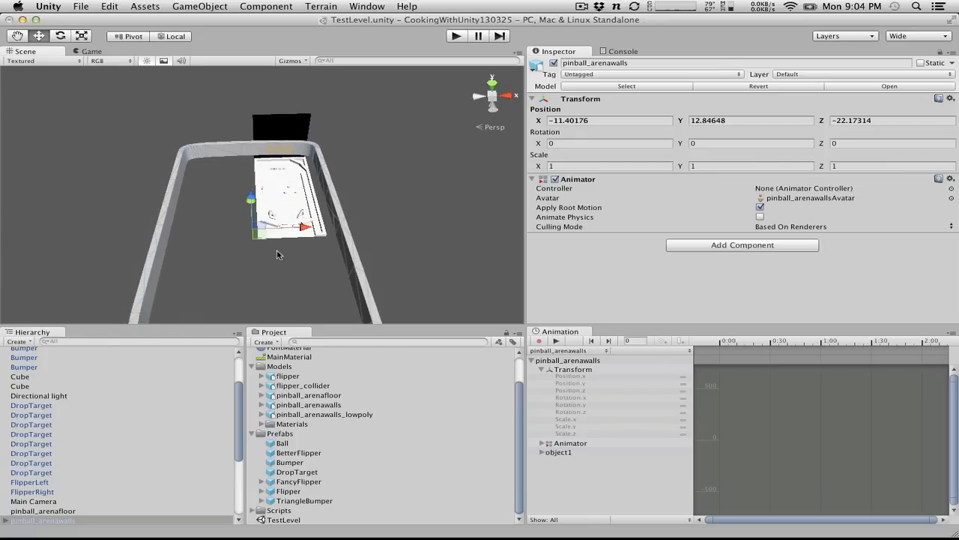
Step: Place the pinball_arenawalls_lowpoly model in the scene at about X -7.3, Y 75.1, Z -68.9 and compare it with pinball_arenawalls
scroll(278, 255, "down", 5)
scroll(277, 255, "up", 2)
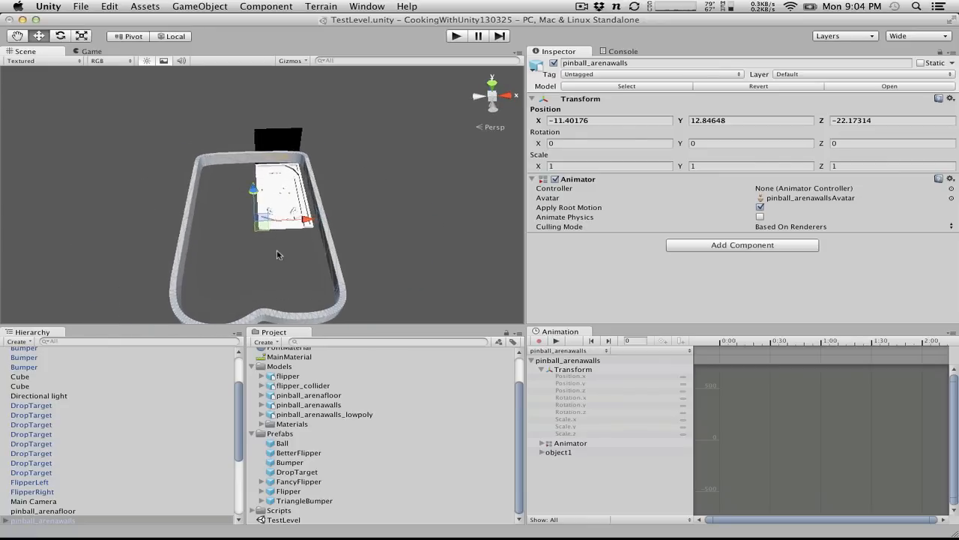
left_click_drag(326, 418, 406, 132)
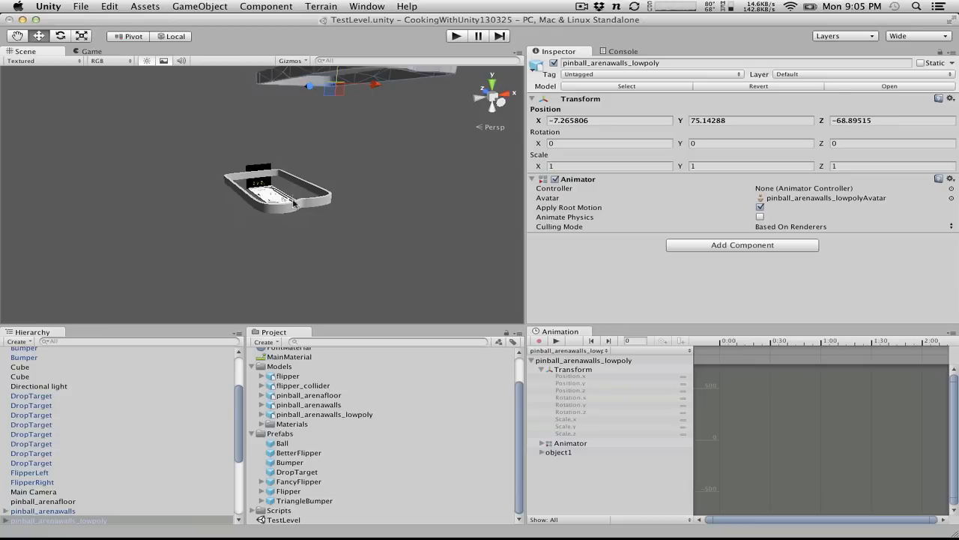
left_click(292, 202)
left_click_drag(378, 169, 292, 211, "alt")
left_click(282, 158)
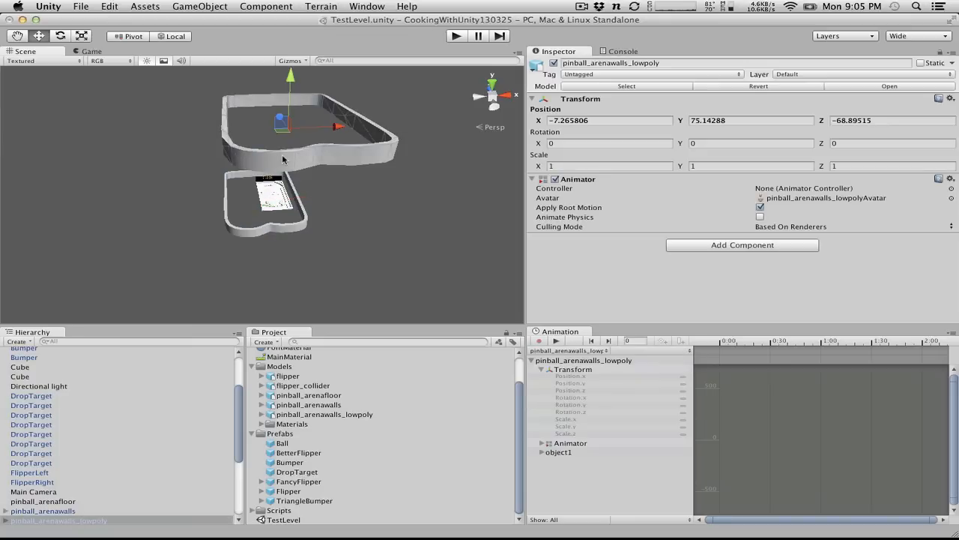
Step: Delete both the pinball_arenawalls_lowpoly and pinball_arenawalls objects from the scene
key("super+BackSpace")
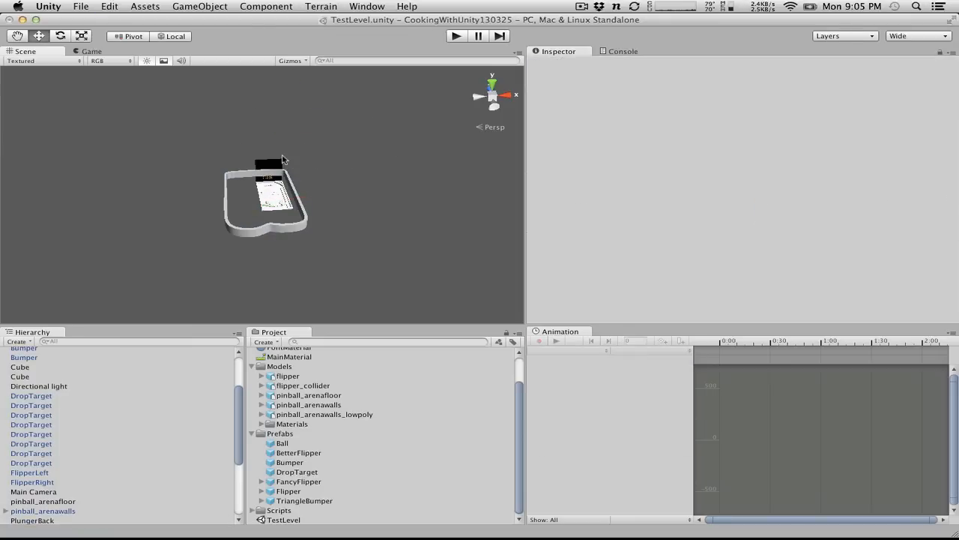
left_click(254, 233)
key("super+BackSpace")
scroll(302, 216, "up", 10)
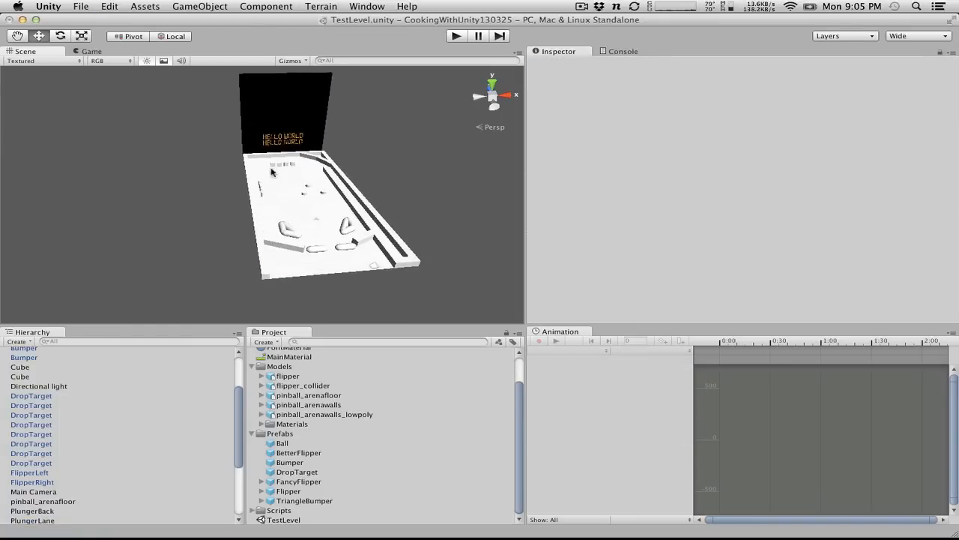
left_click_drag(250, 171, 259, 162, "alt")
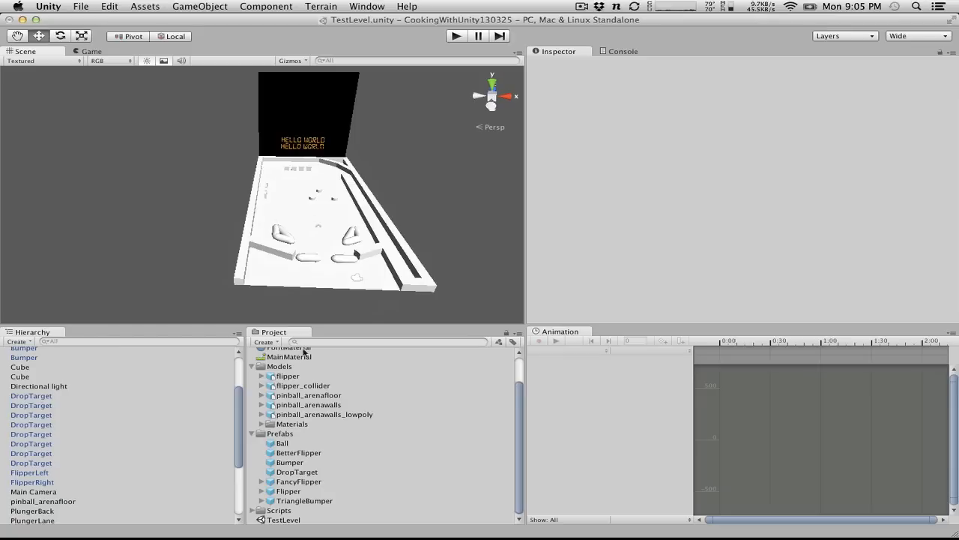
Step: Create a new empty prefab in the Prefabs folder
left_click(294, 395)
left_click(323, 405)
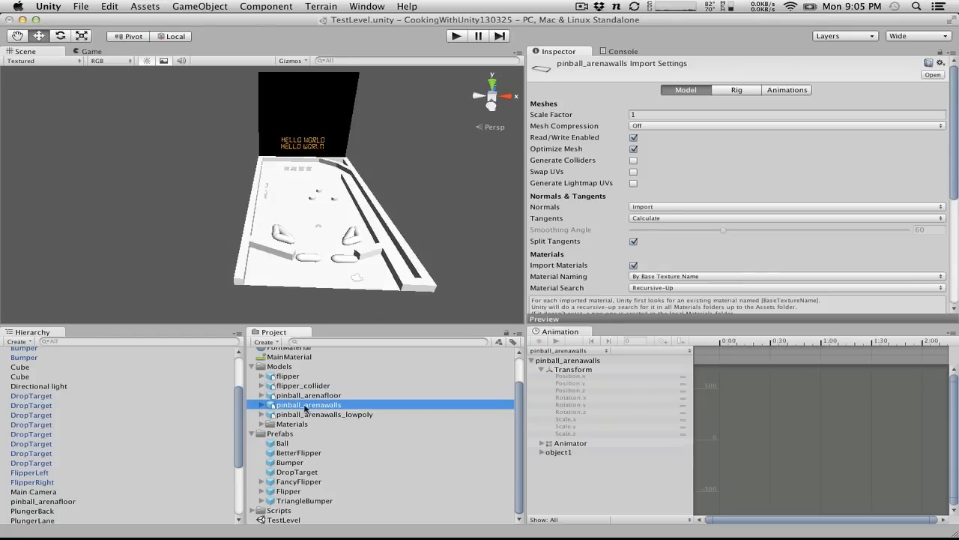
left_click(279, 434)
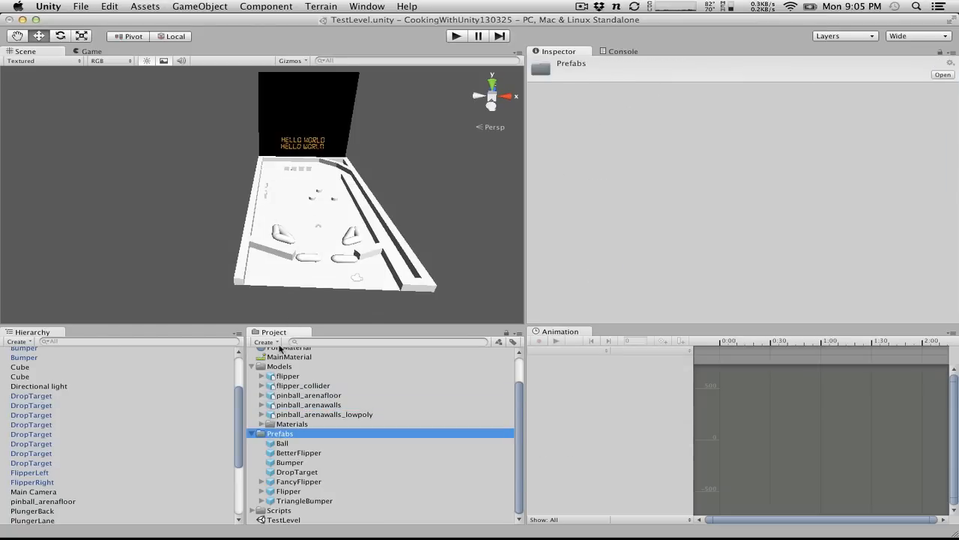
left_click(271, 342)
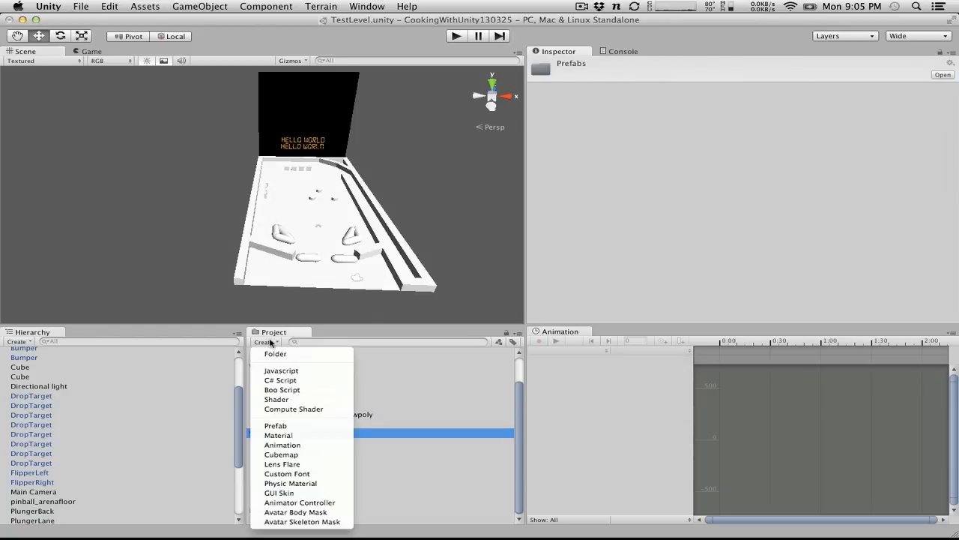
left_click(276, 425)
type("Ar")
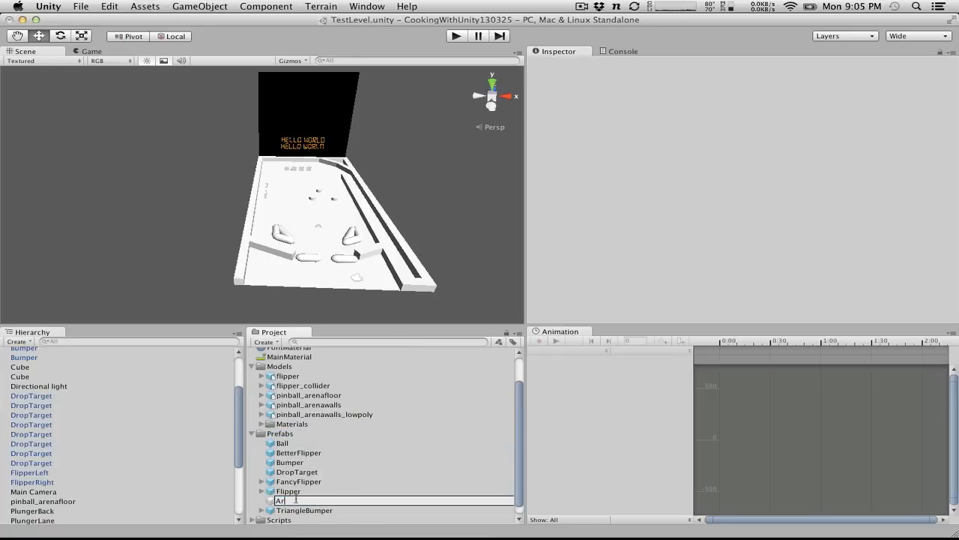
key("Return")
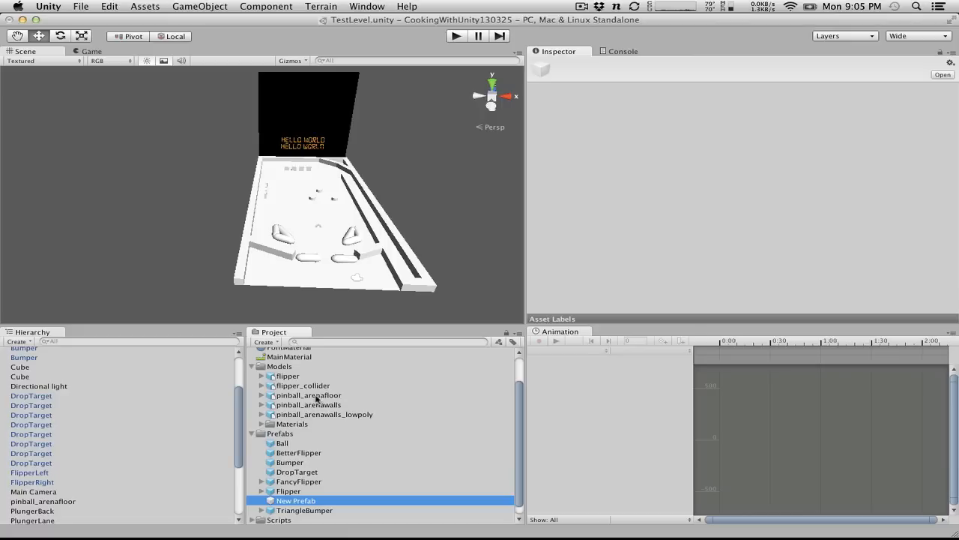
Step: Fill the new empty prefab with the pinball_arenawalls model and rename it Walls
left_click_drag(309, 408, 301, 503)
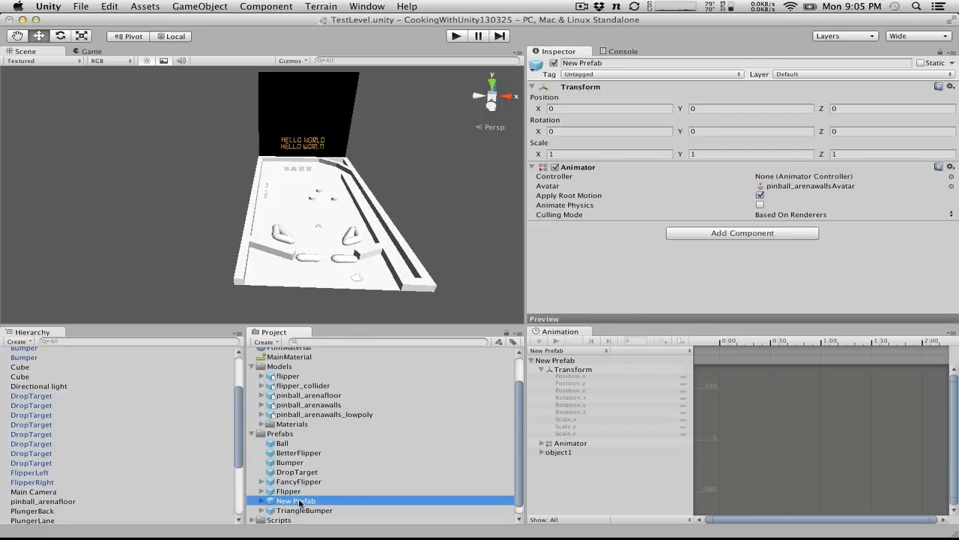
left_click(301, 500)
type("p")
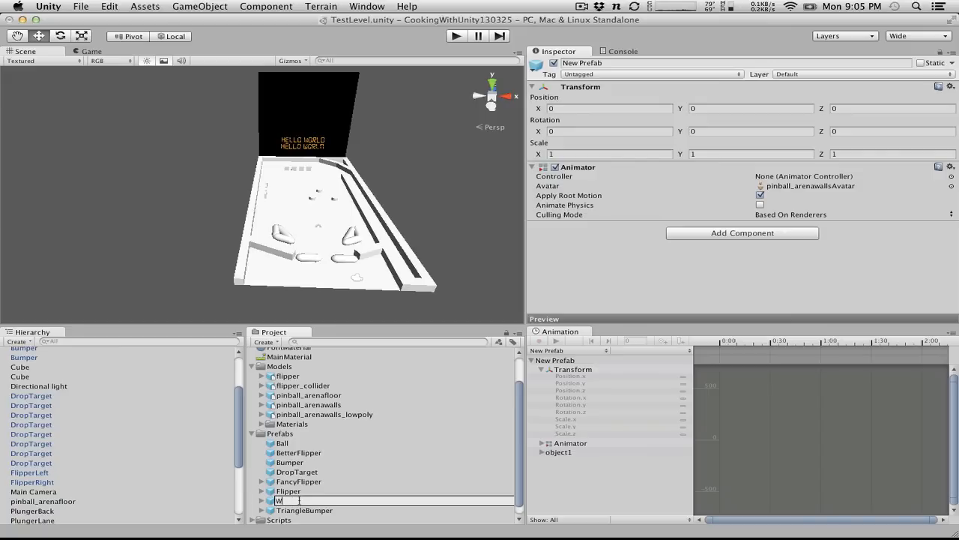
key("Return")
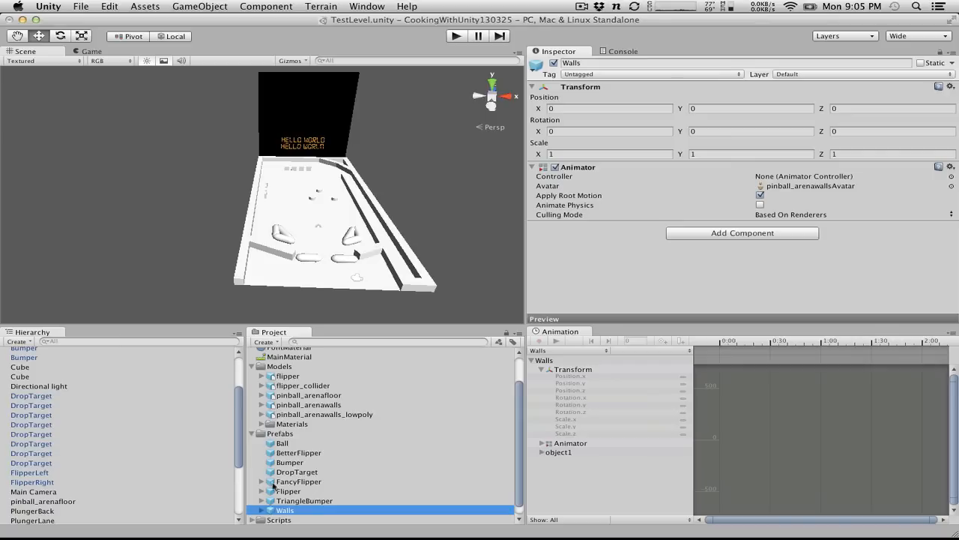
Step: Place the FancyFlipper prefab in the scene at about X -0.85, Z -8.58, try an X scale of 0.85, and set it back to 1
left_click_drag(307, 480, 303, 244)
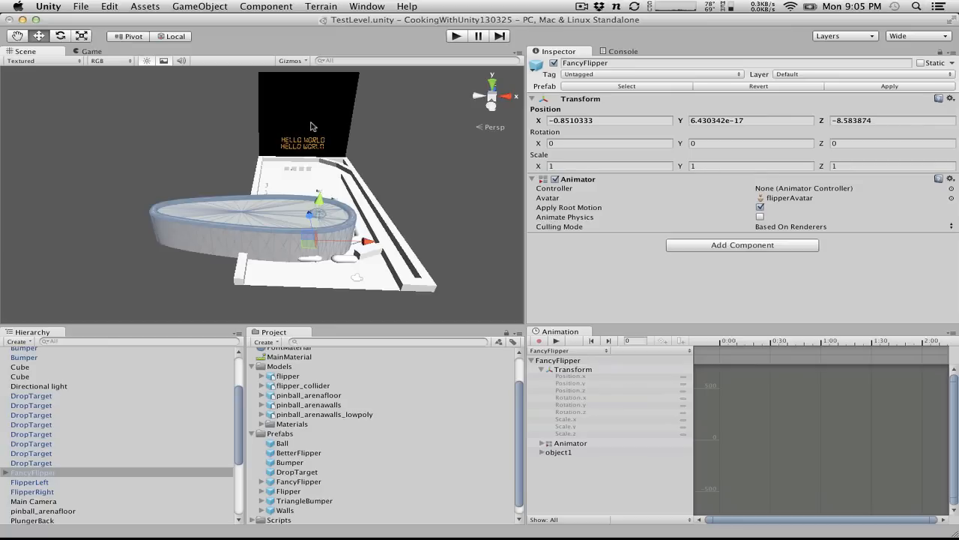
mouse_move(541, 166)
left_mouse_down()
mouse_move(497, 170)
mouse_move(537, 167)
mouse_move(523, 161)
left_mouse_up()
left_click(583, 166)
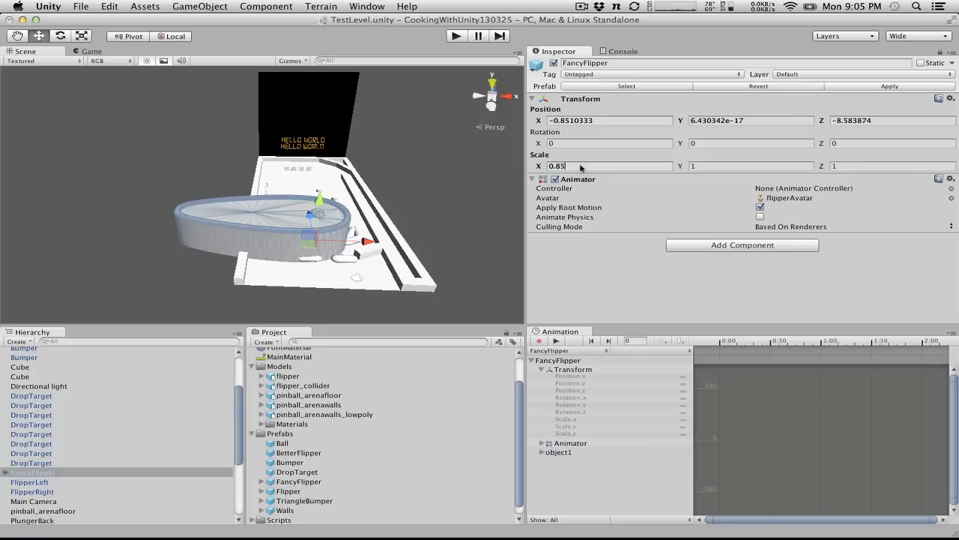
type("1")
Step: Cancel deleting the flipper's object1 mesh and delete the whole FancyFlipper from the scene instead
left_click(211, 215)
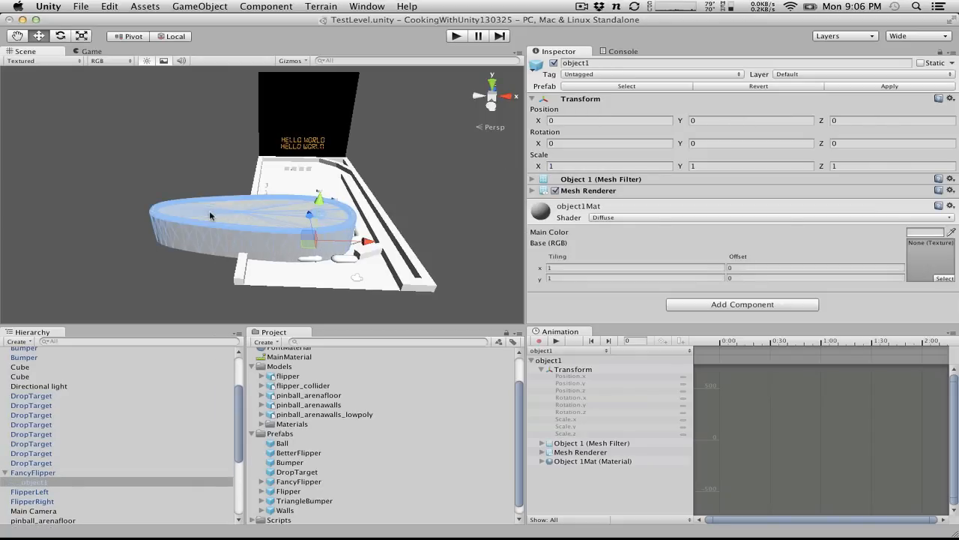
key("super+BackSpace")
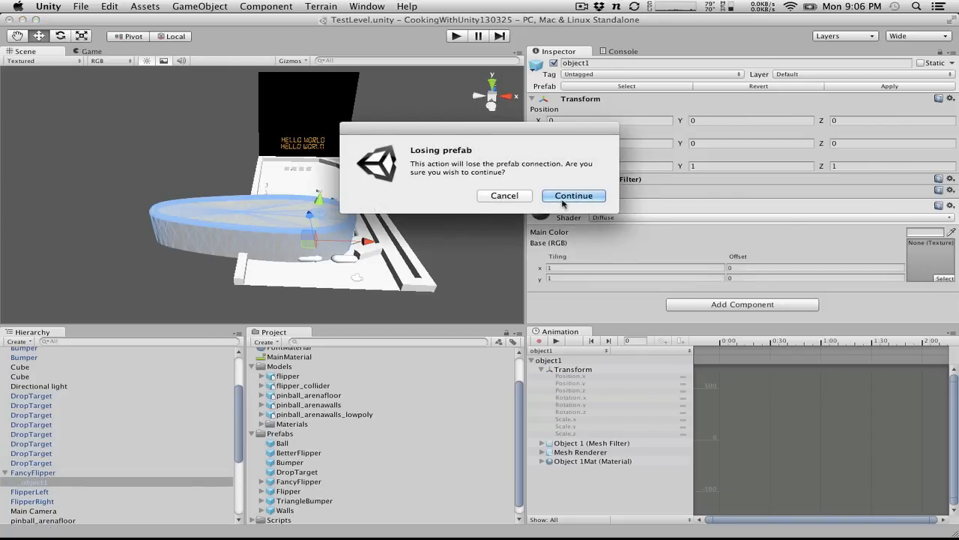
left_click(519, 196)
left_click(50, 472)
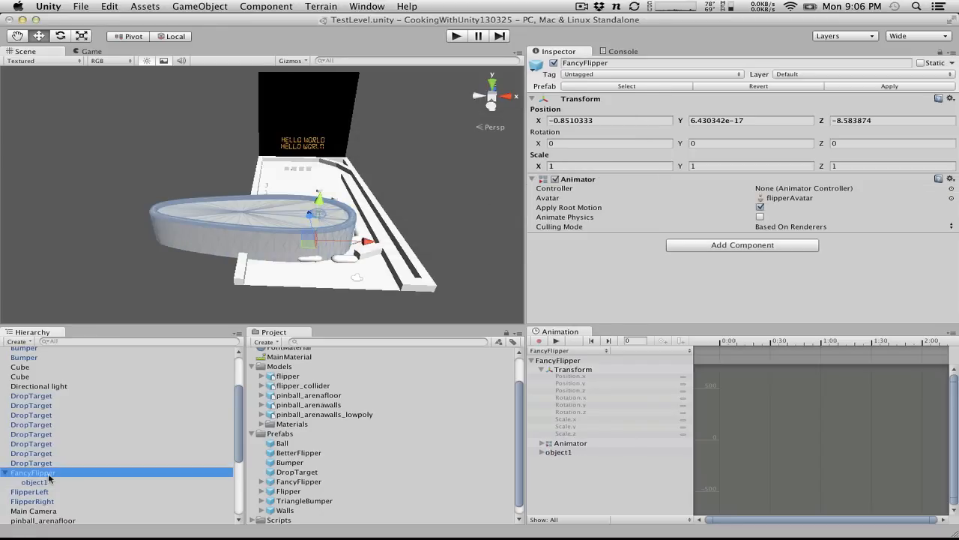
key("super+BackSpace")
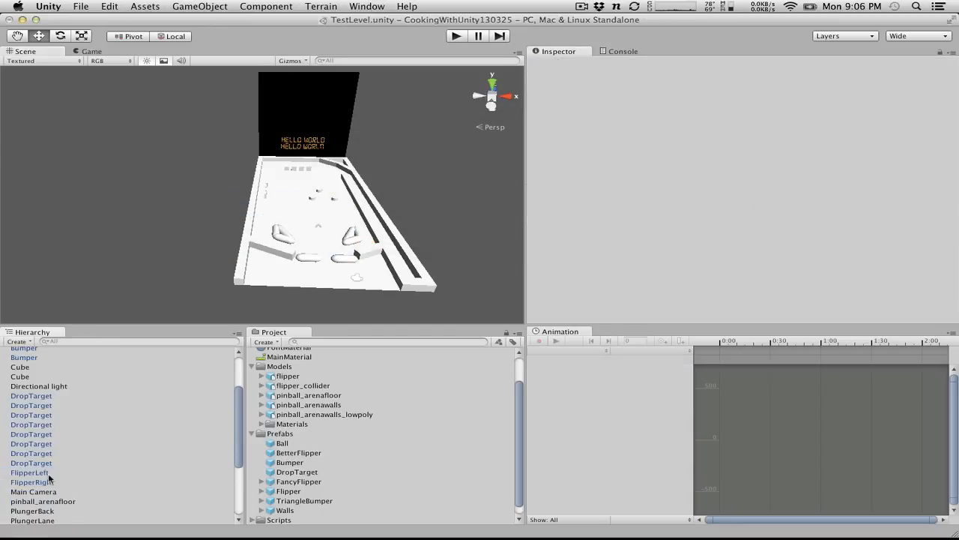
Step: Check the FancyFlipper prefab's properties and the import settings of the pinball_arenafloor and flipper models
left_click(292, 491)
left_click(289, 482)
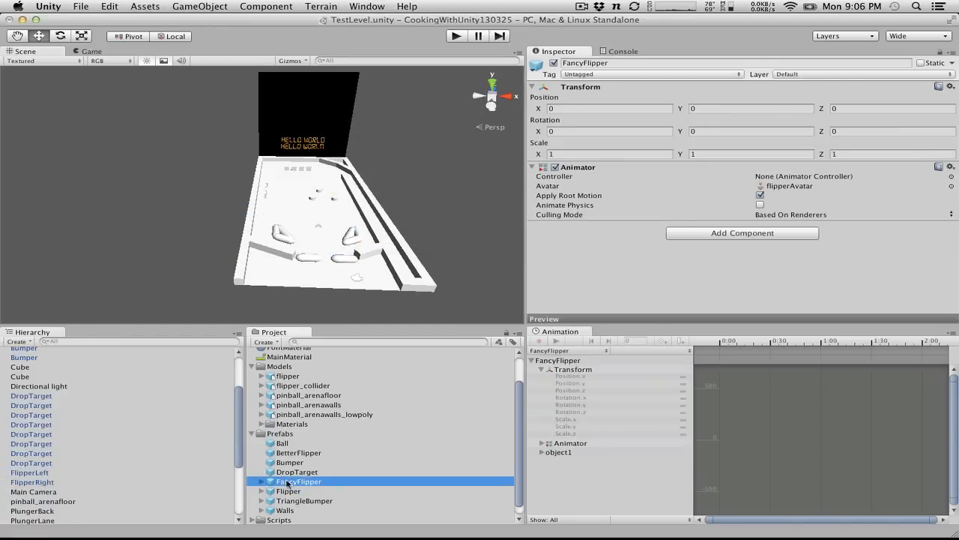
scroll(284, 405, "up", 2)
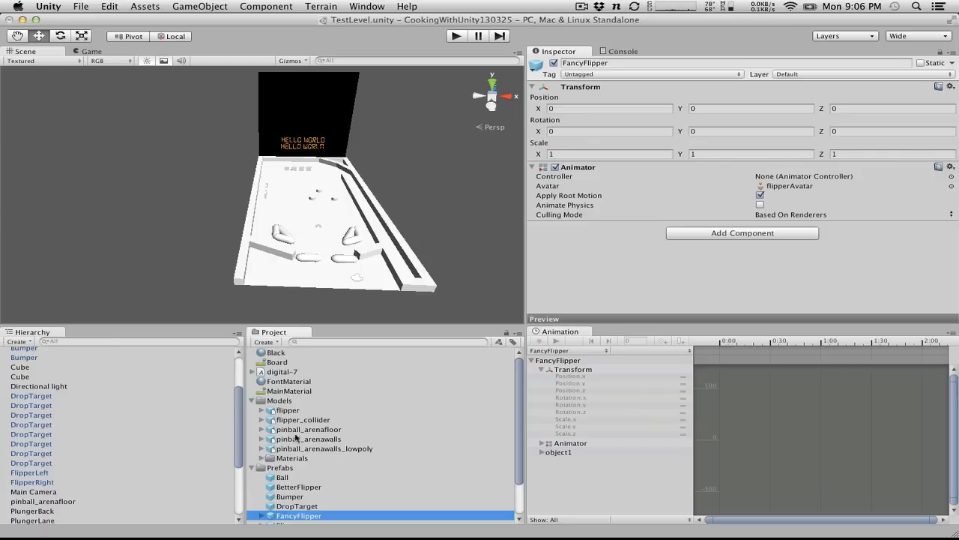
left_click(290, 431)
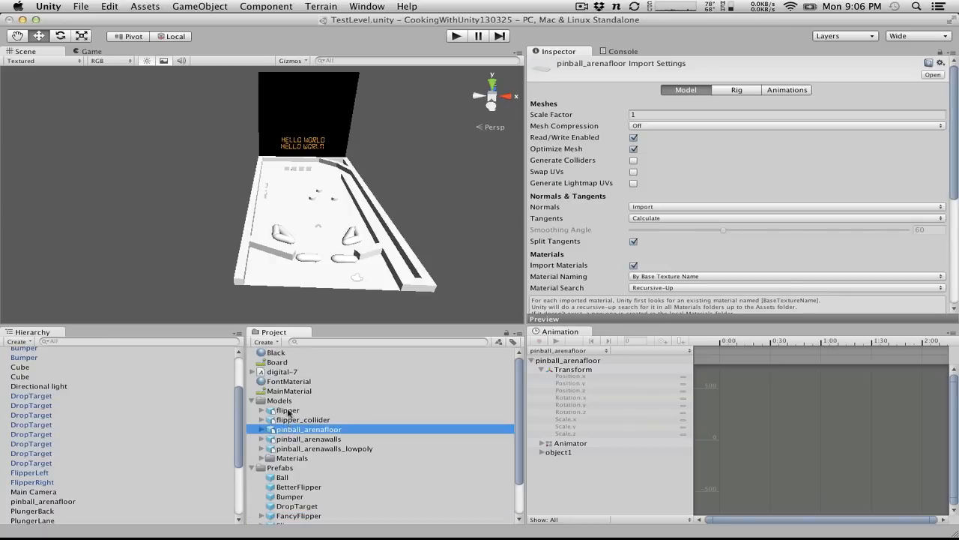
left_click(289, 411)
scroll(772, 180, "down", 5)
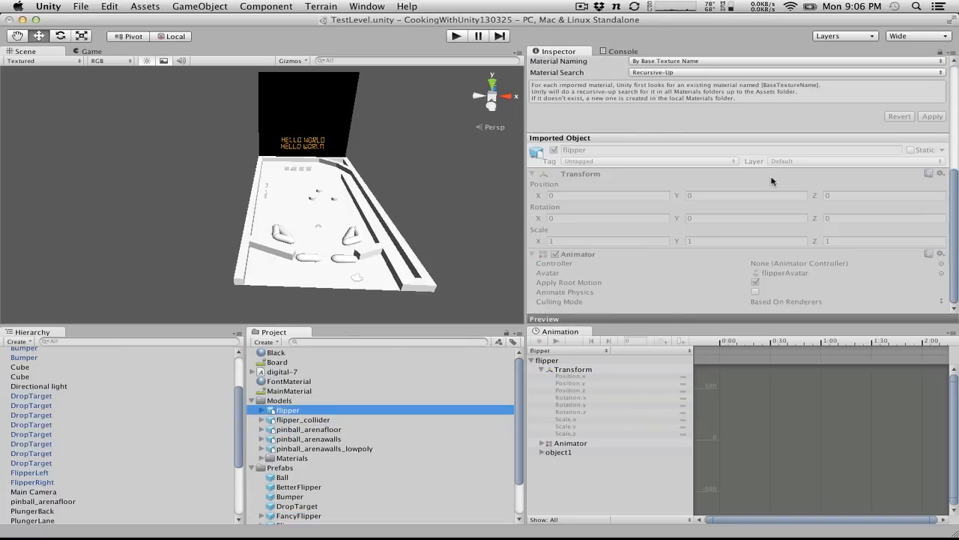
scroll(772, 180, "up", 5)
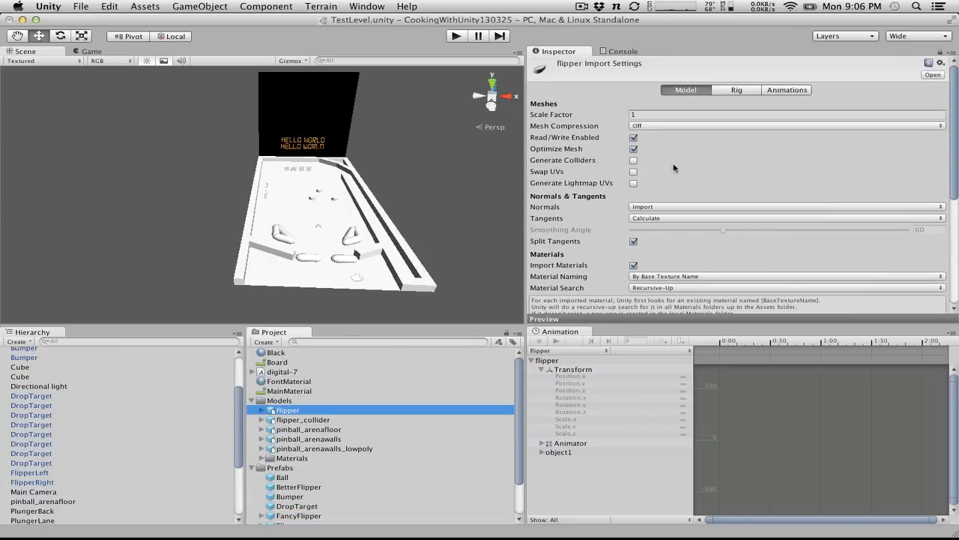
Step: Try a scale factor of 0.1 for the flipper model and revert the unapplied import settings
left_click(654, 114)
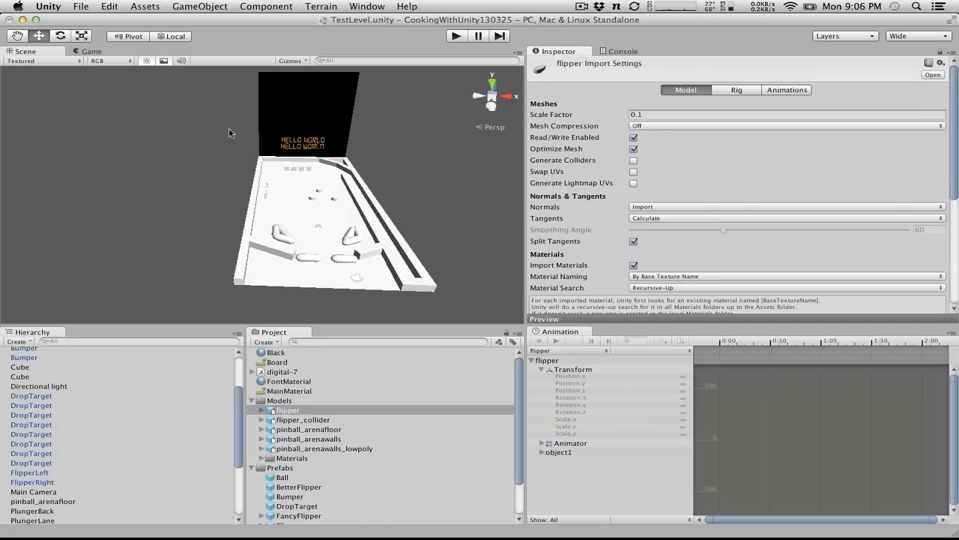
left_click(310, 341)
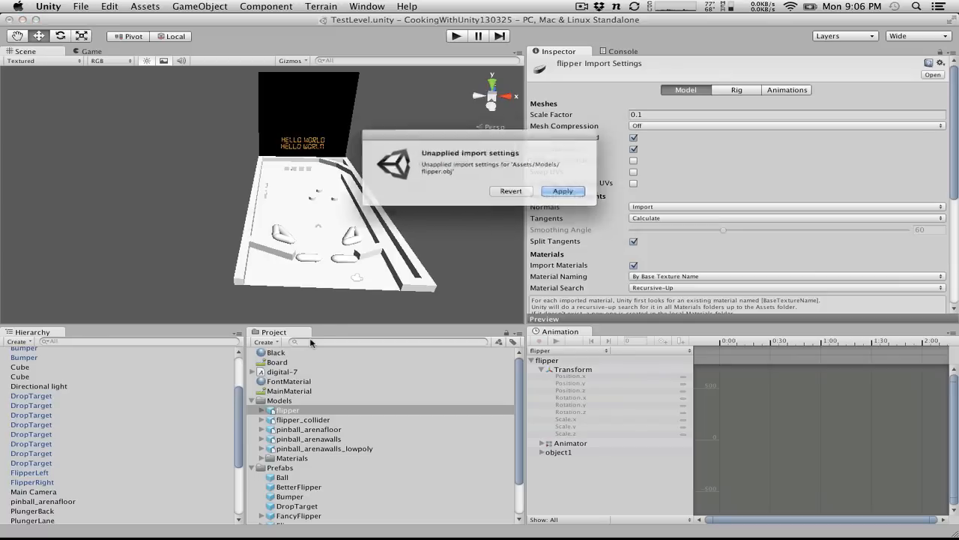
left_click(516, 195)
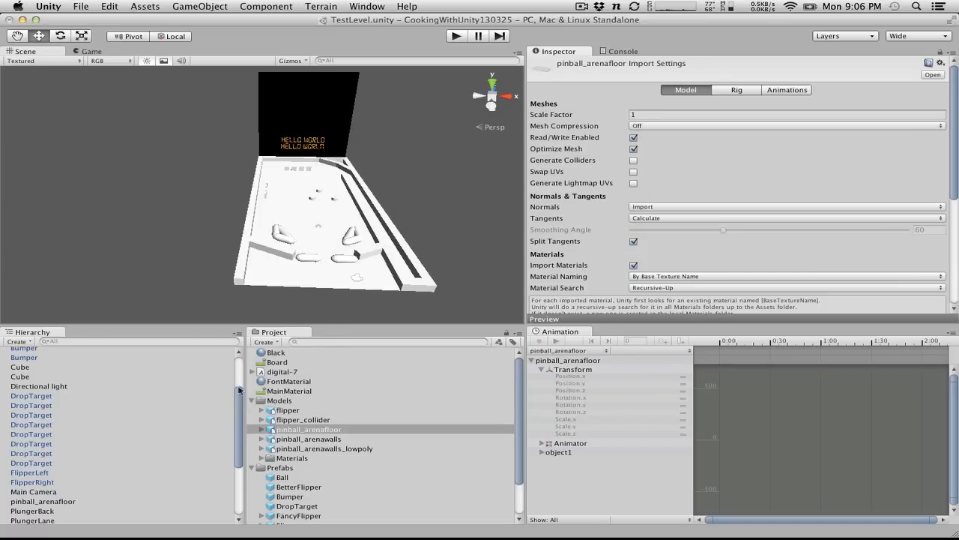
Step: Add the BetterFlipper prefab to the scene hierarchy and delete it again
scroll(279, 485, "down", 2)
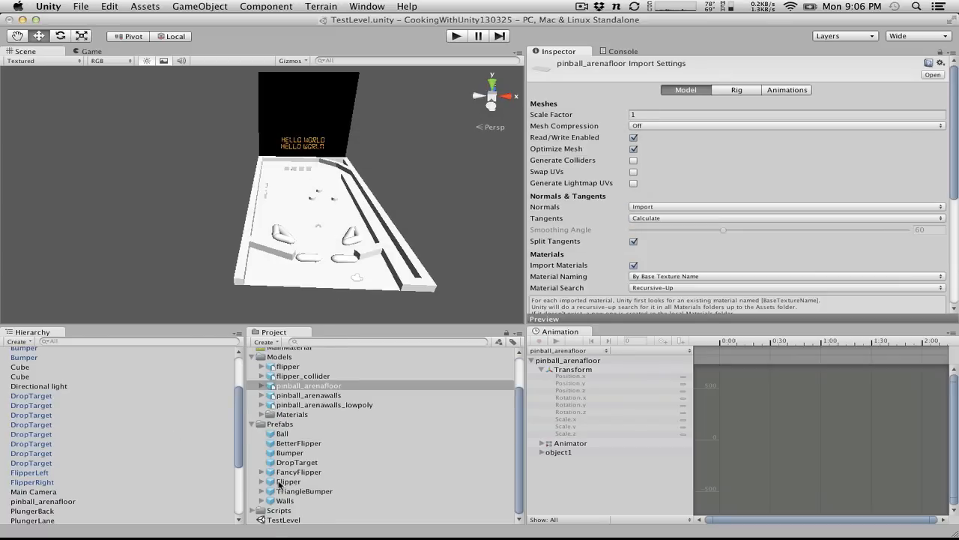
left_click_drag(299, 448, 127, 422)
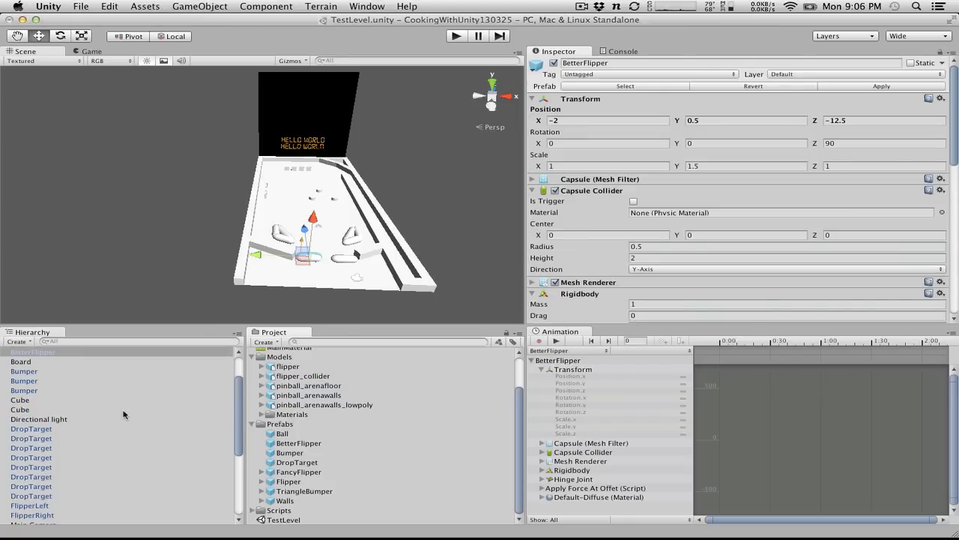
left_click(65, 351)
key("super+BackSpace")
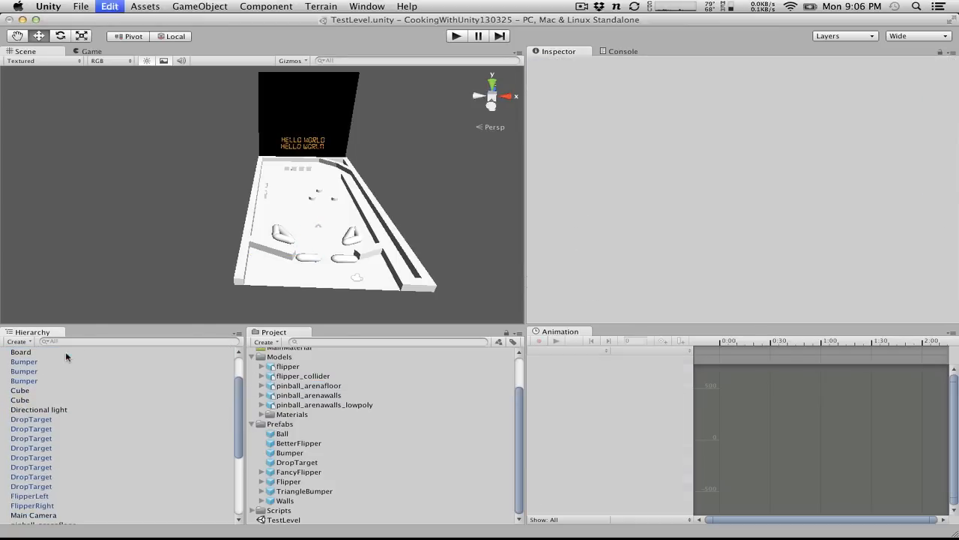
Step: Add the FancyFlipper prefab to the scene at the origin, then reduce the flipper model's import scale factor and apply it
left_click_drag(311, 473, 127, 406)
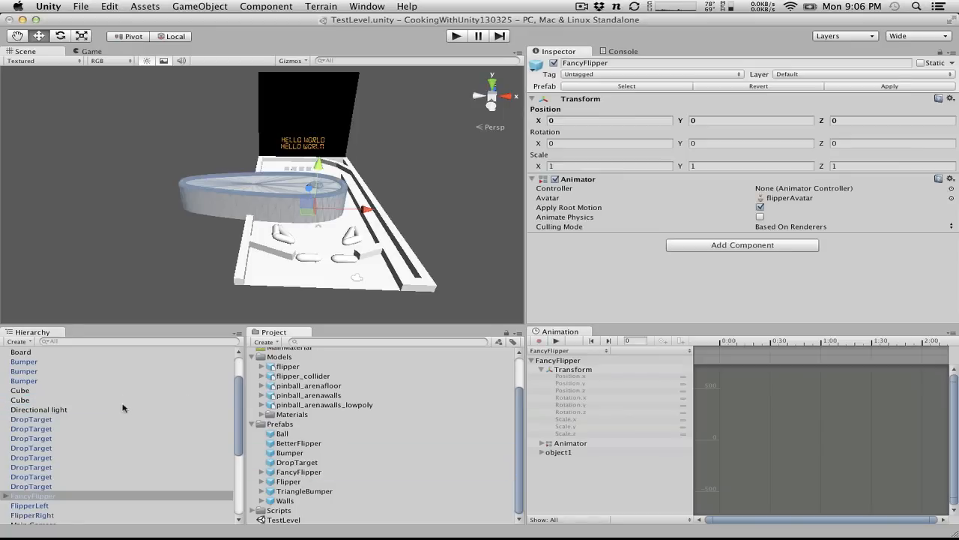
left_click(286, 366)
left_click(652, 114)
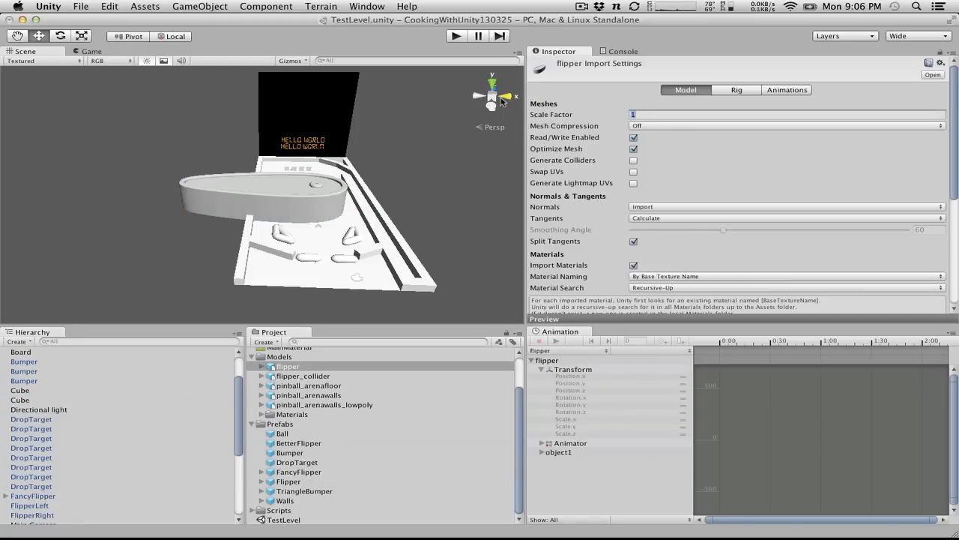
scroll(846, 128, "down", 5)
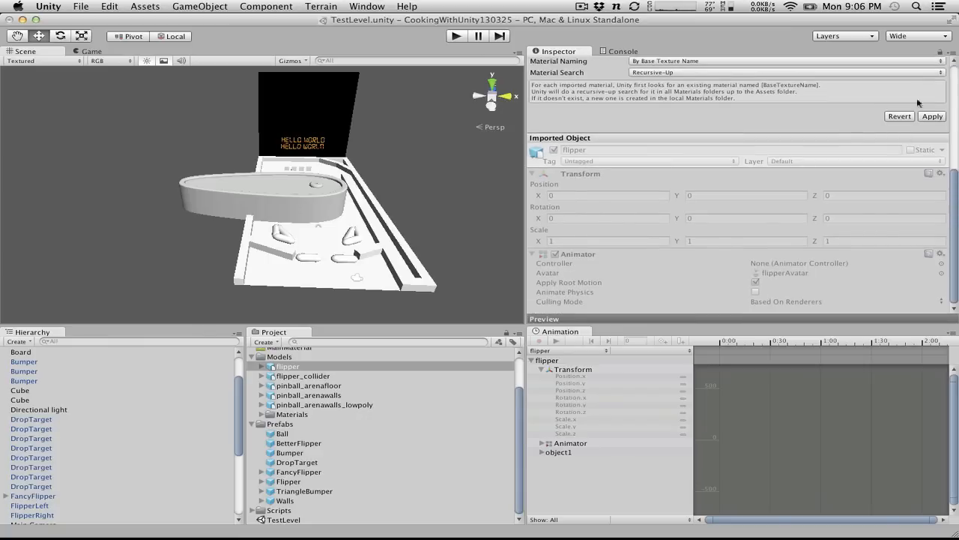
left_click(936, 116)
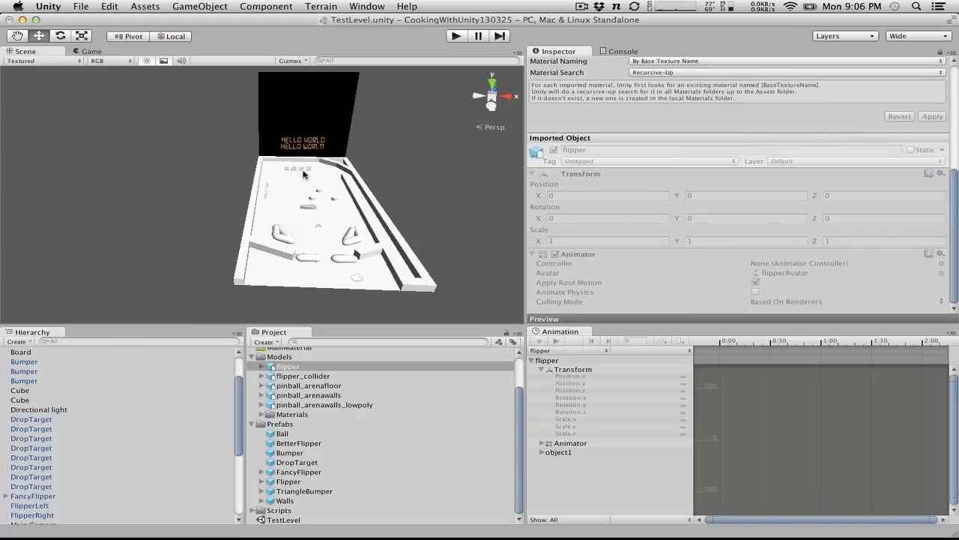
Step: Move the FancyFlipper object onto the existing right flipper, at about X 2.86 and Z -12.83
scroll(304, 175, "up", 5)
scroll(304, 174, "down", 10)
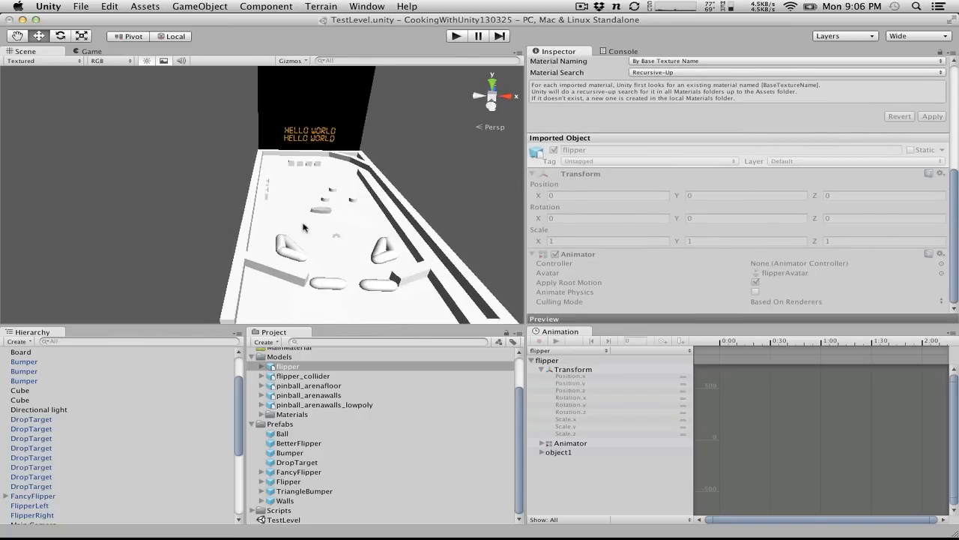
left_click_drag(306, 215, 388, 367, "alt")
scroll(328, 181, "down", 5)
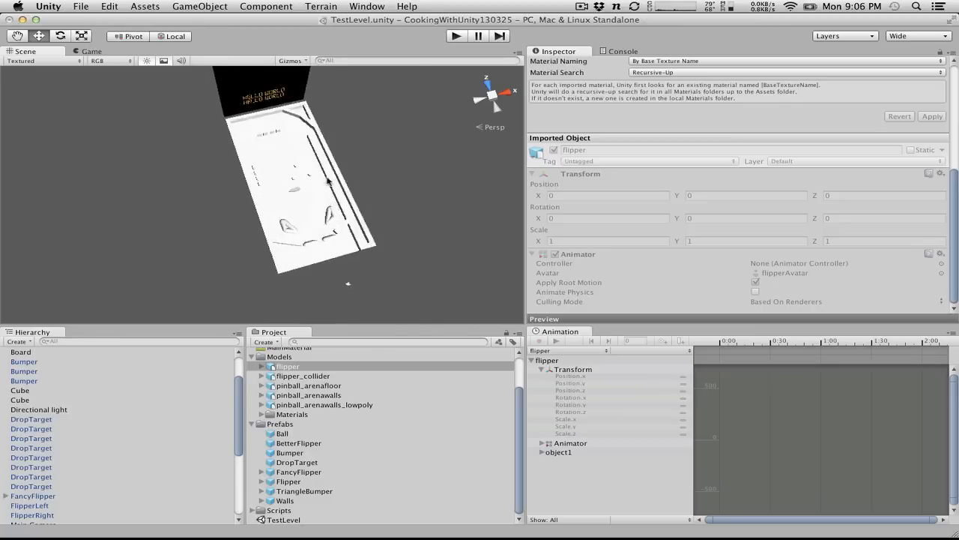
scroll(328, 181, "up", 10)
left_click_drag(327, 182, 197, 96, "alt")
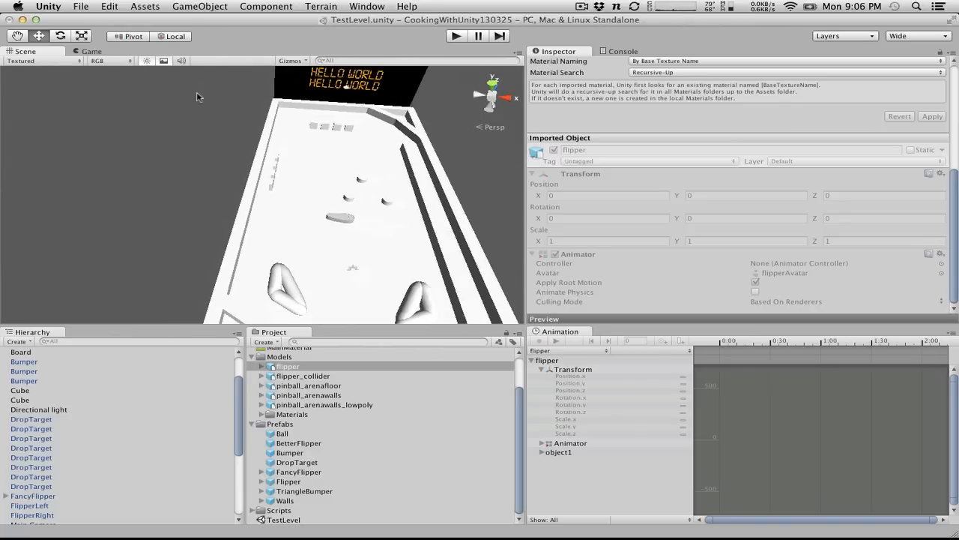
scroll(197, 96, "down", 3)
left_click(318, 215)
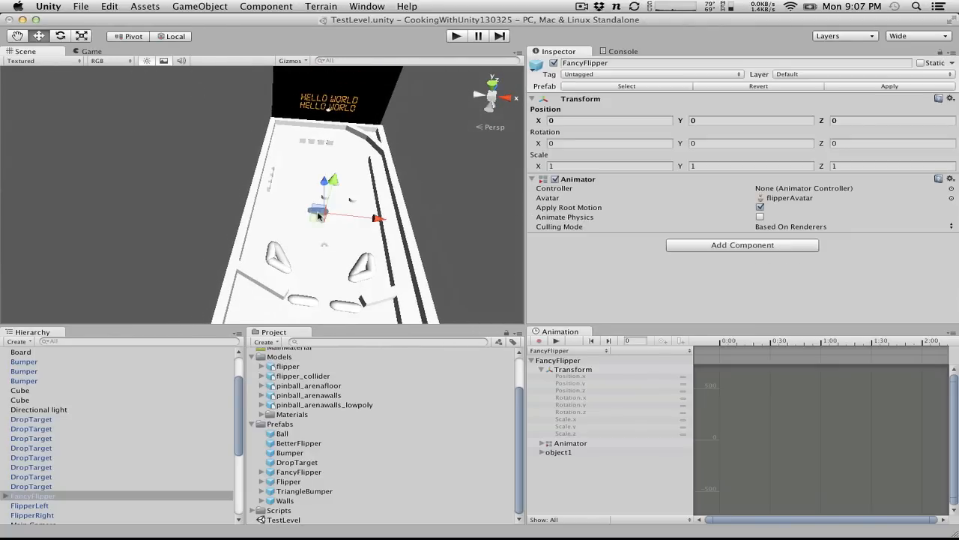
left_click_drag(324, 181, 331, 254)
left_click_drag(380, 315, 356, 154)
scroll(391, 257, "up", 5)
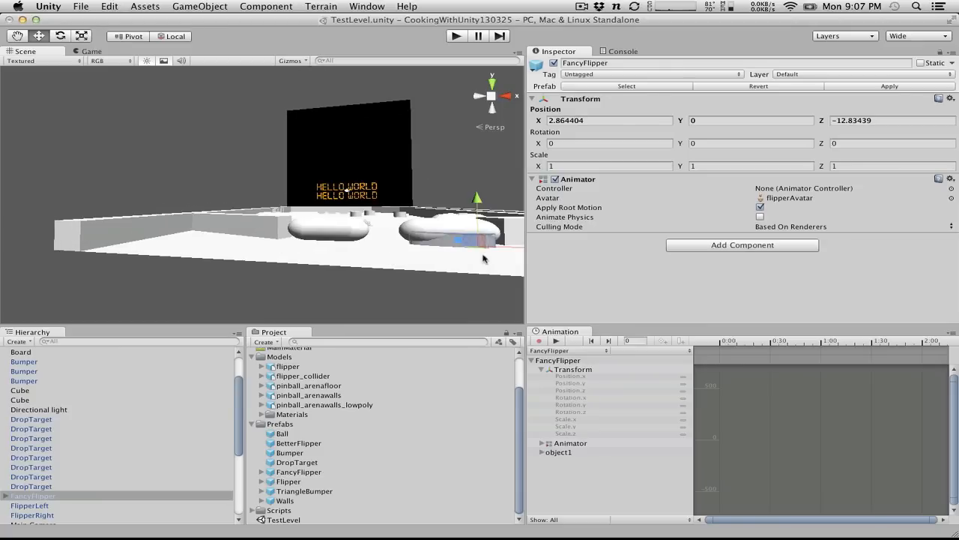
left_click_drag(484, 258, 429, 340, "alt")
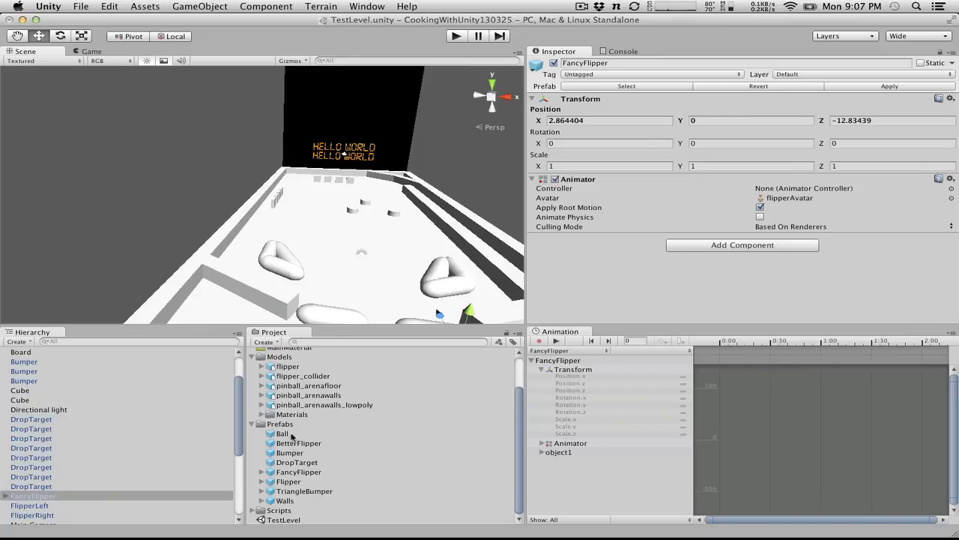
Step: Try a scale factor of 0.2 in the flipper model's import settings and apply it
left_click(288, 366)
left_click(657, 114)
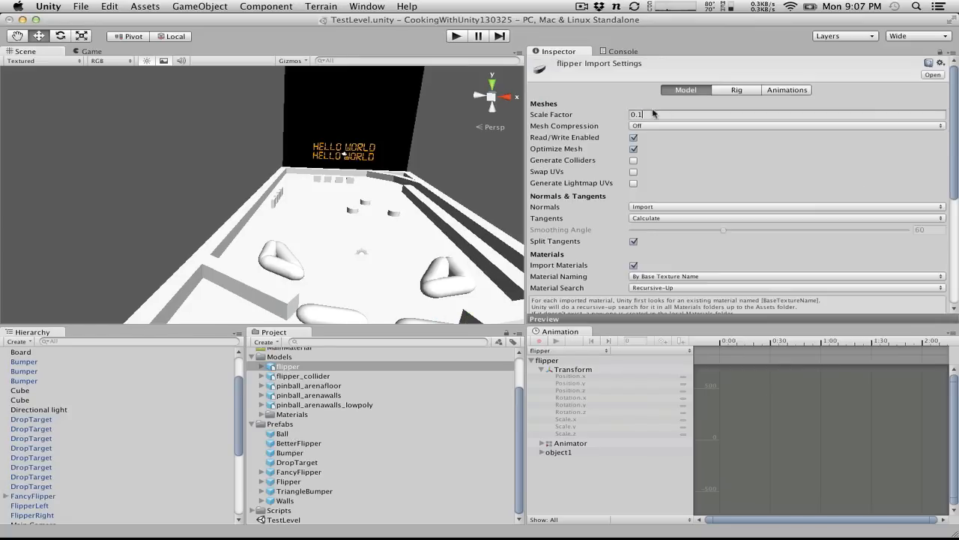
type("2")
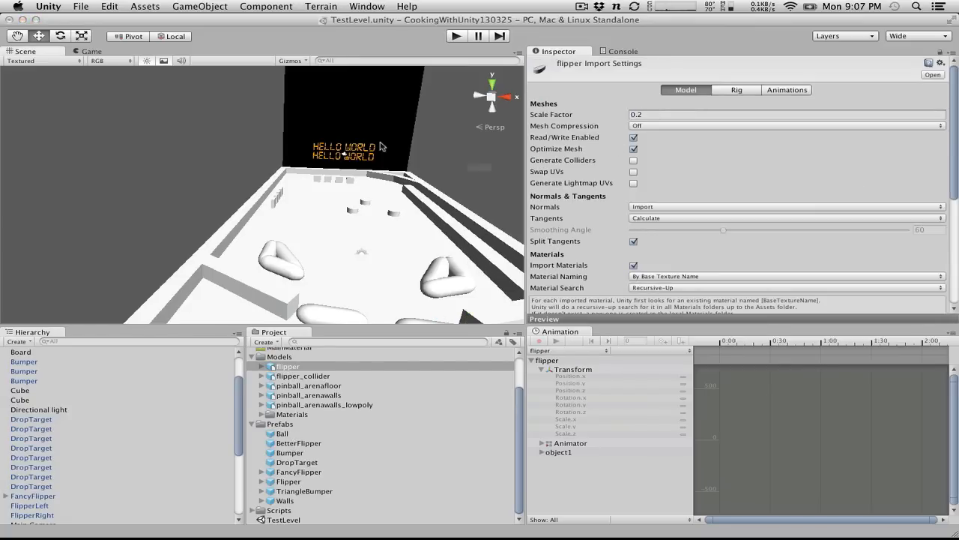
left_click(381, 145)
left_click(577, 195)
scroll(360, 205, "down", 3)
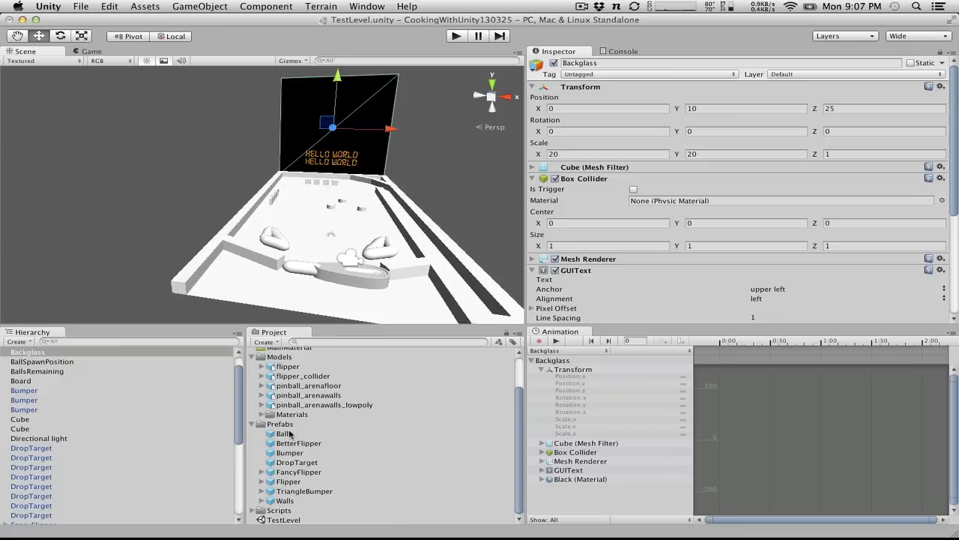
Step: Try a scale factor of 0.15 for the flipper model, applying it and briefly running the game to judge its size
left_click(286, 367)
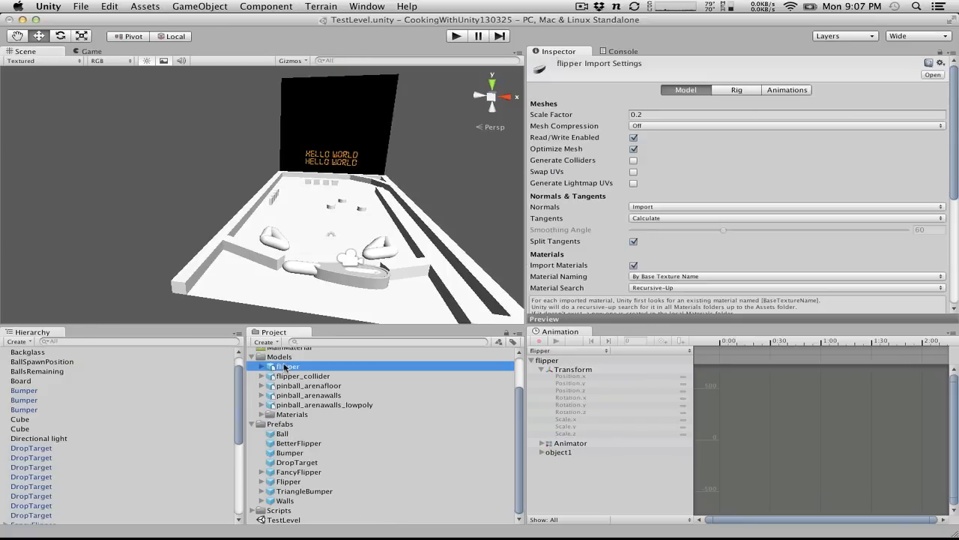
left_click(661, 115)
left_click(661, 116)
key("Return")
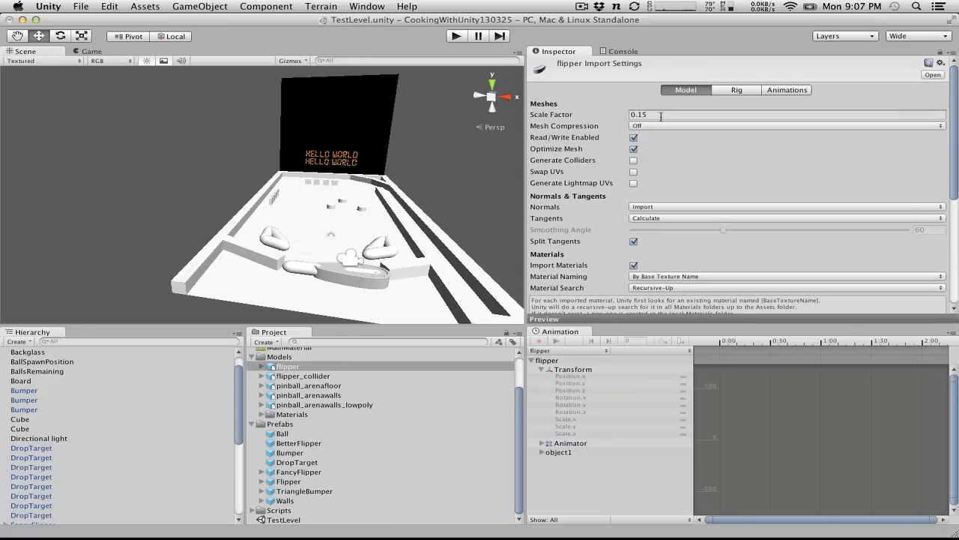
left_click(456, 36)
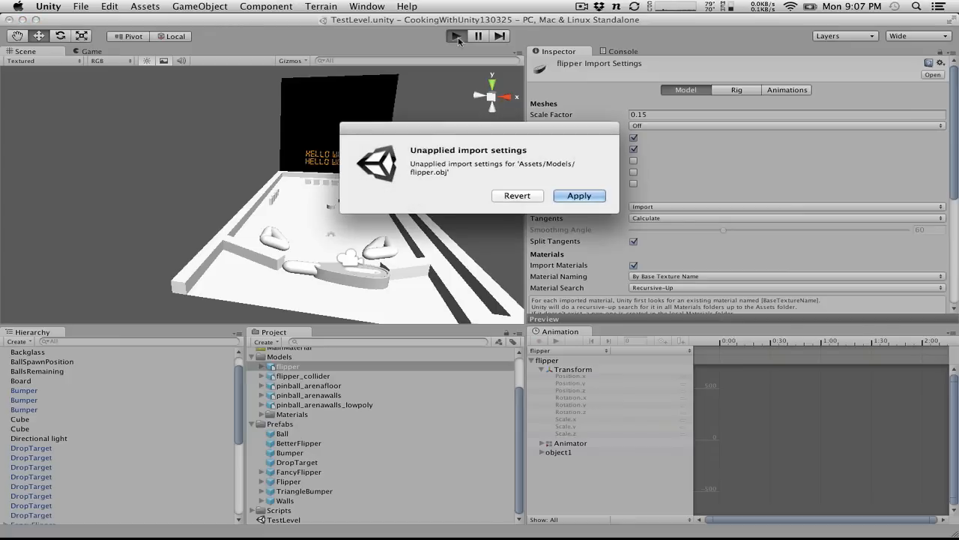
left_click(577, 195)
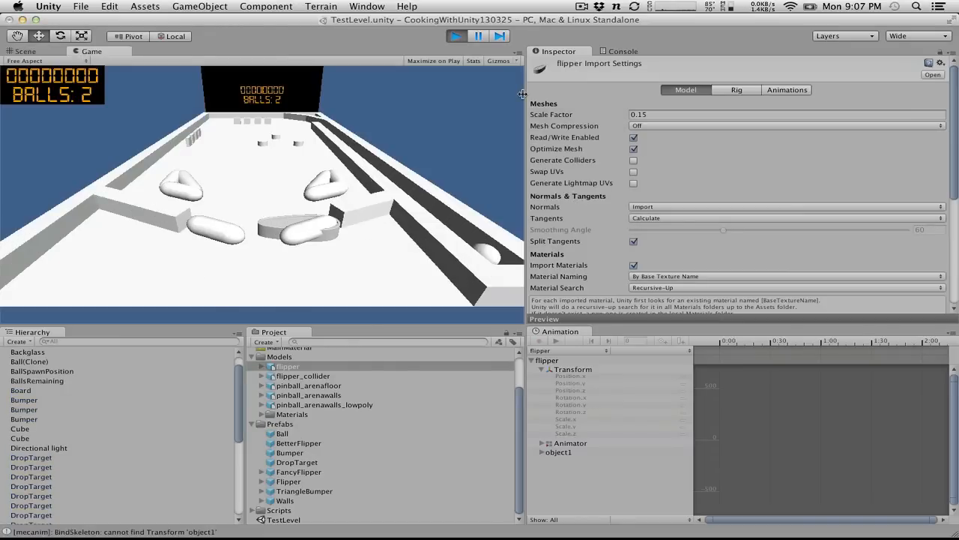
left_click(457, 36)
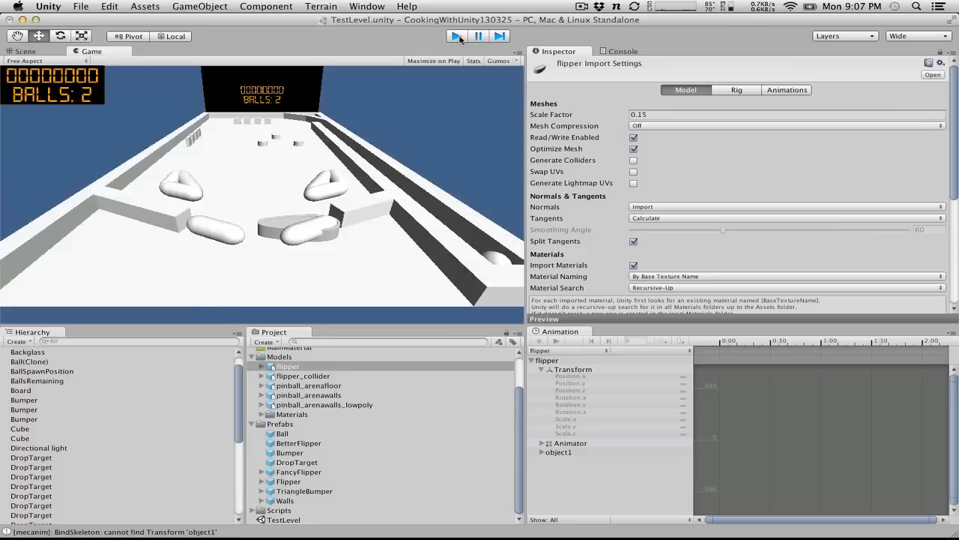
Step: Set the flipper model's import scale factor to 0.125 and apply the import settings
left_click(333, 275)
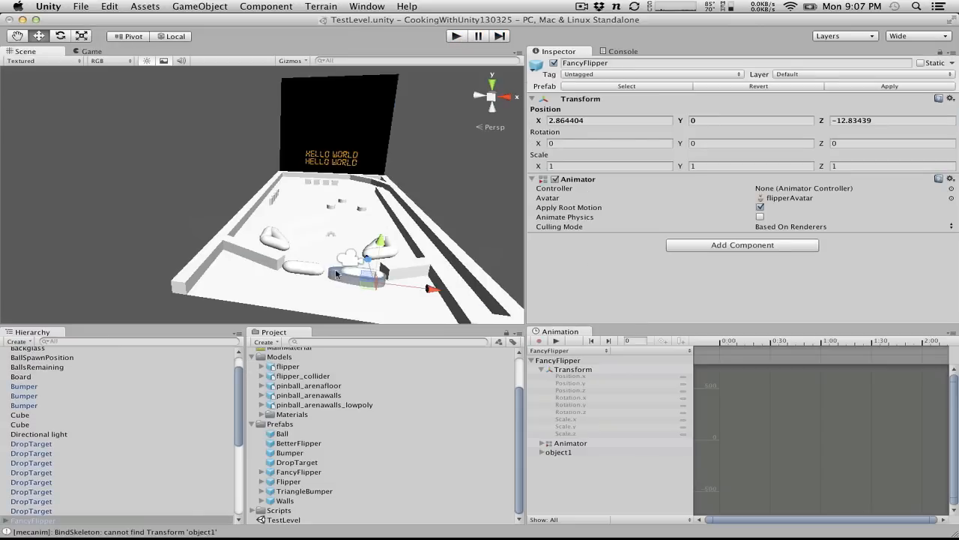
left_click(285, 367)
left_click(658, 115)
left_click(658, 116)
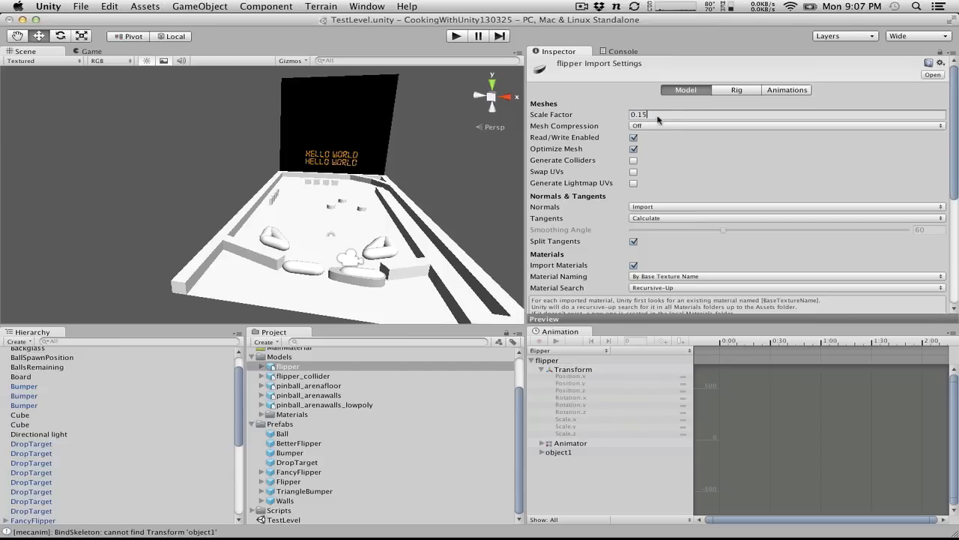
key("Return")
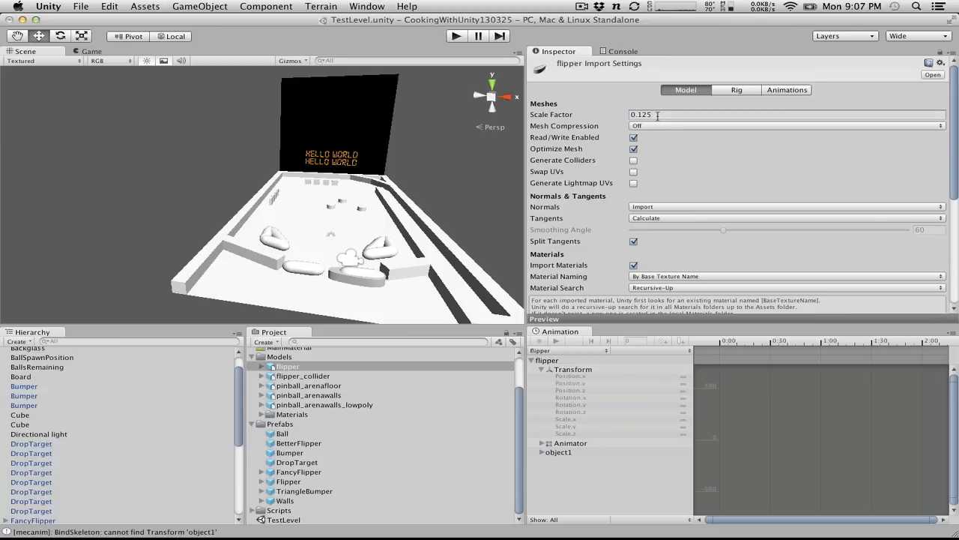
scroll(820, 251, "down", 5)
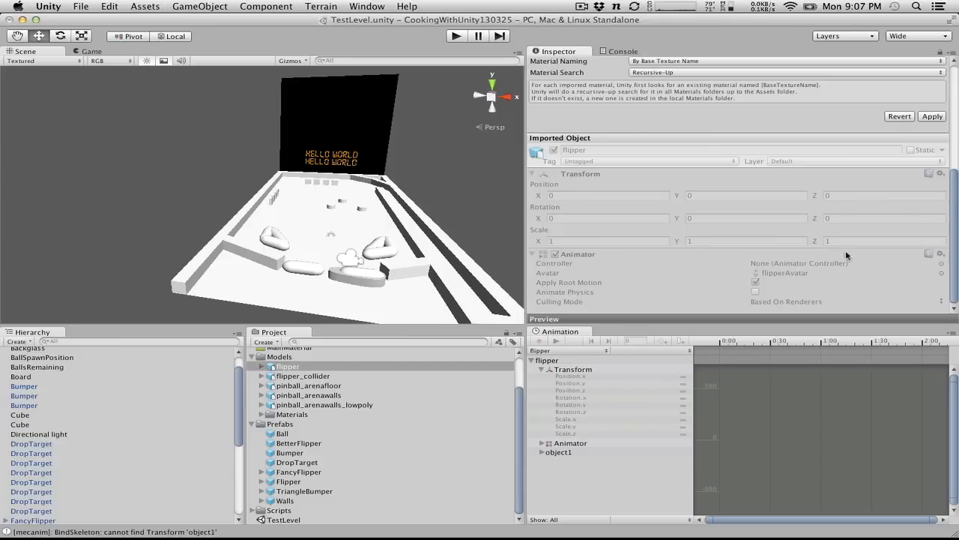
left_click(933, 116)
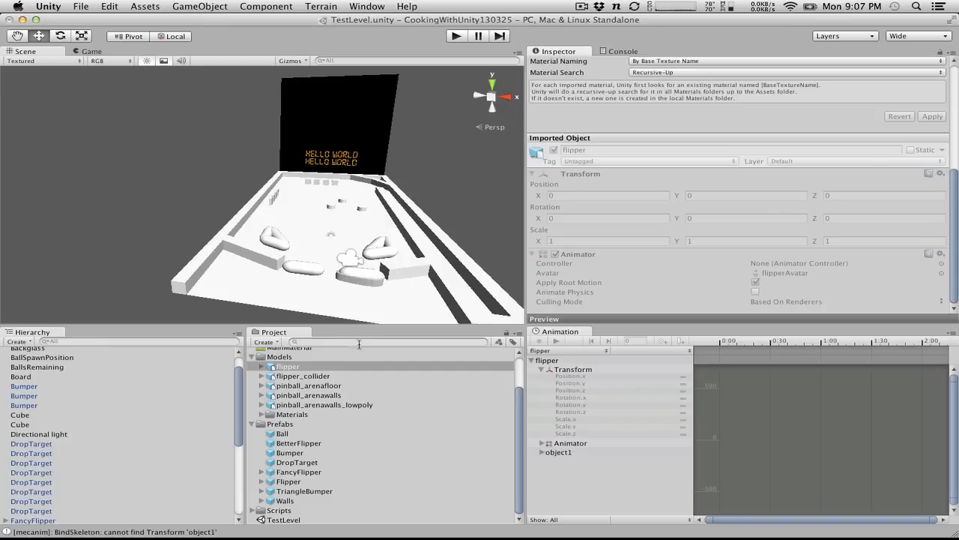
Step: Raise the FancyFlipper object above the board and set its Y position to 0.2
left_click(339, 277)
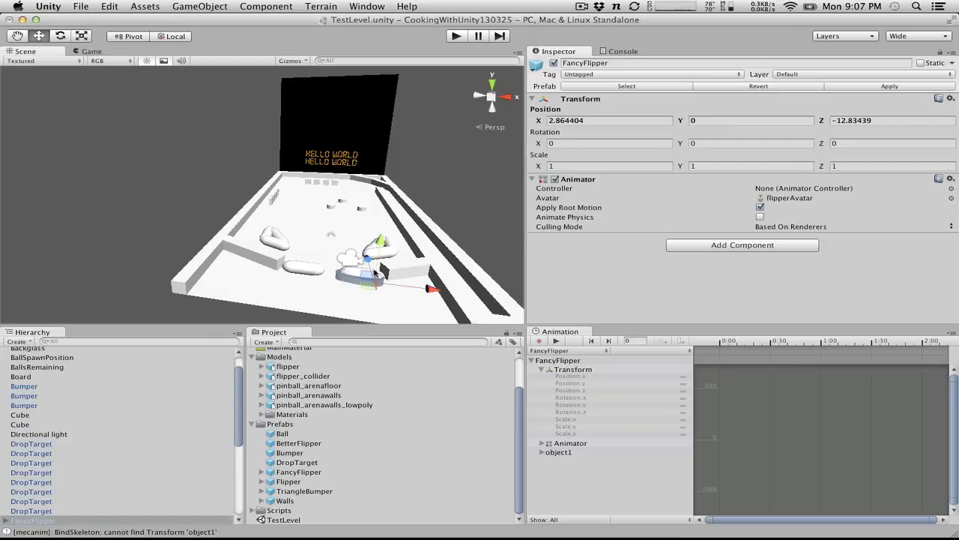
scroll(358, 321, "up", 5)
scroll(357, 323, "up", 1)
left_click_drag(336, 261, 392, 361, "alt")
scroll(359, 254, "down", 5)
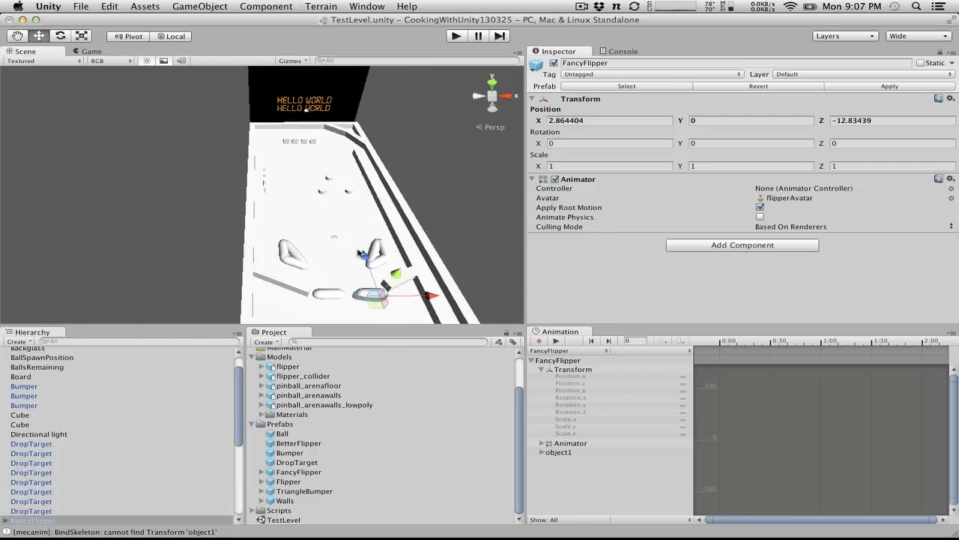
left_click_drag(367, 264, 346, 165, "alt")
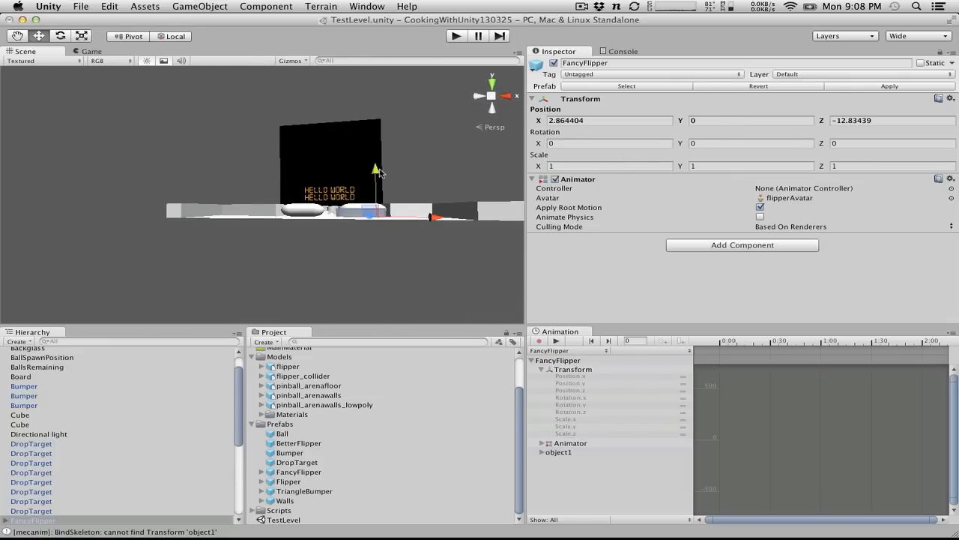
left_click_drag(377, 171, 379, 169)
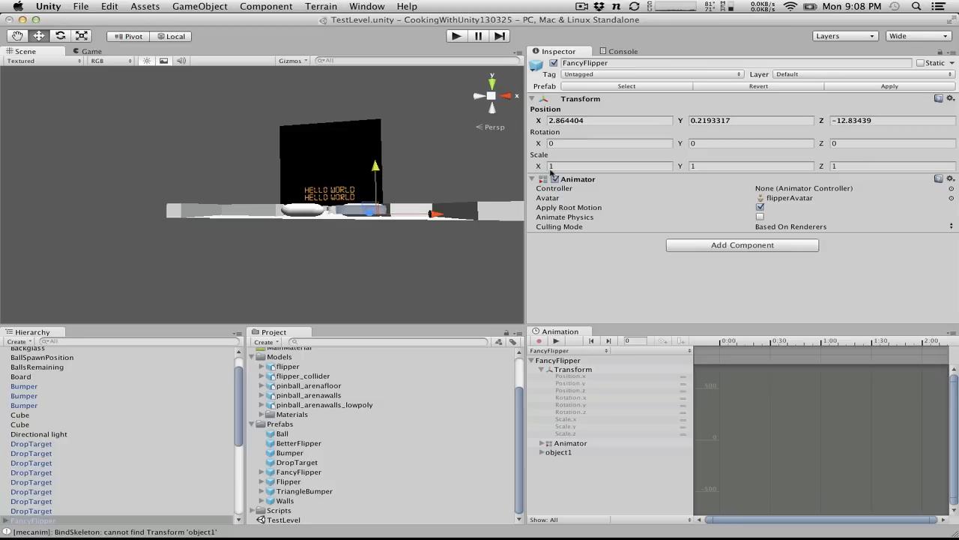
left_click(695, 122)
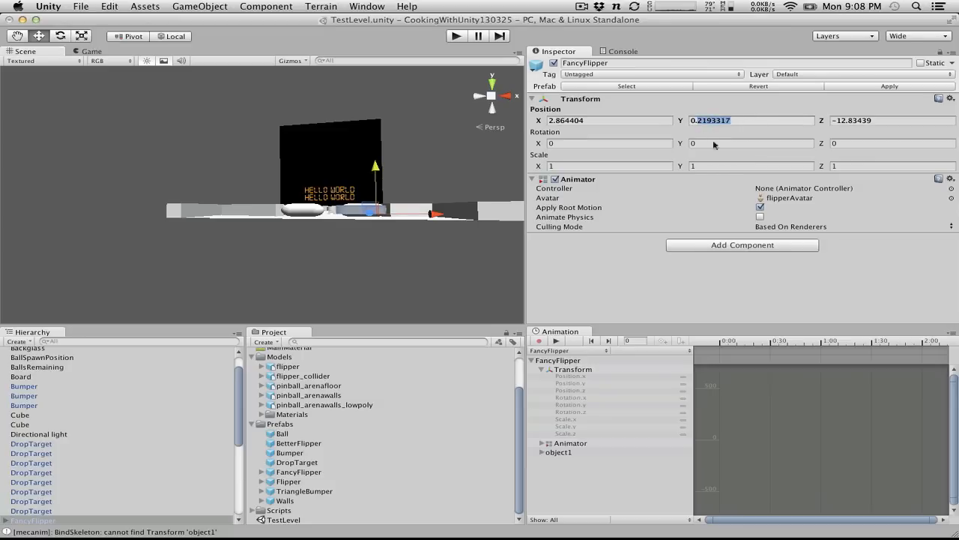
type("0.2")
left_click_drag(407, 204, 500, 339, "alt")
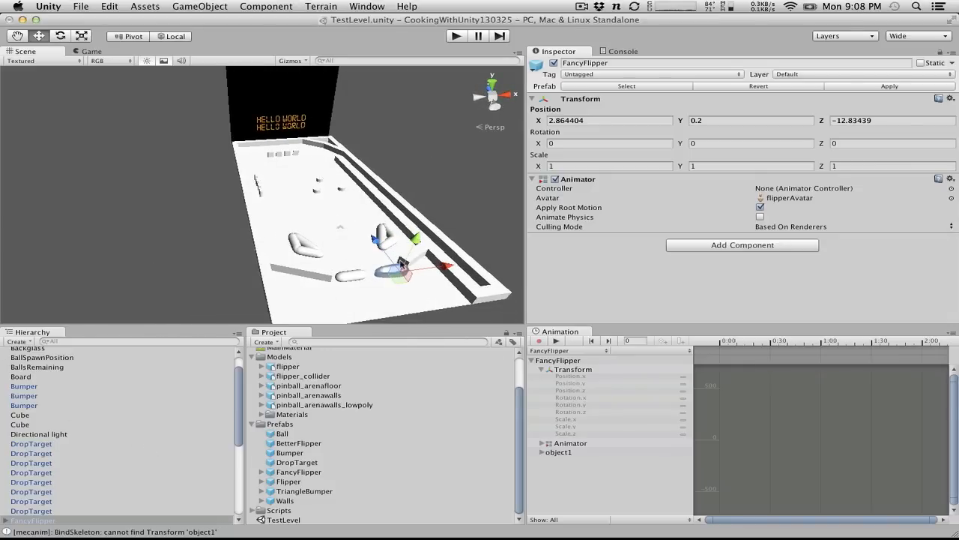
Step: Examine FlipperRight's transform, collider, rigidbody, hinge joint and script settings, and the options available for its Transform component
scroll(124, 454, "down", 5)
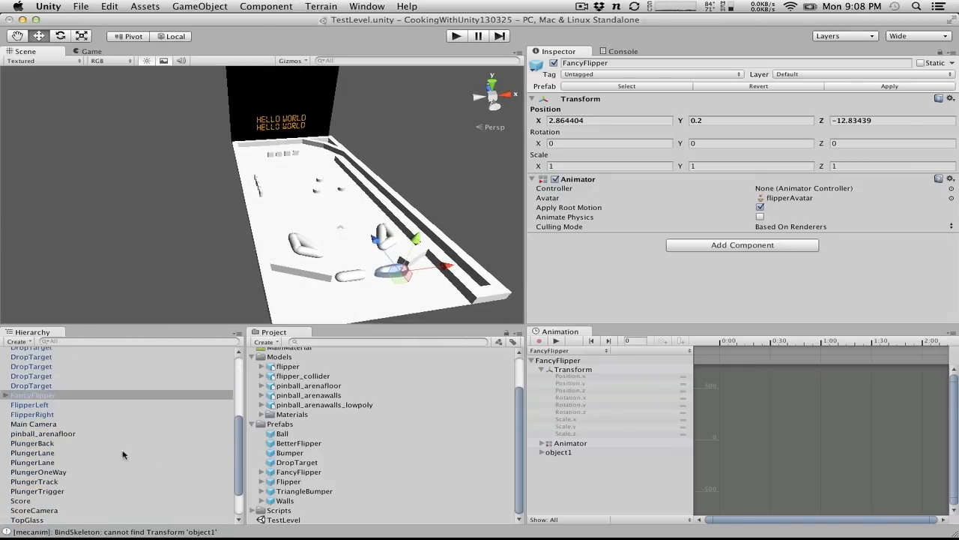
scroll(123, 454, "up", 6)
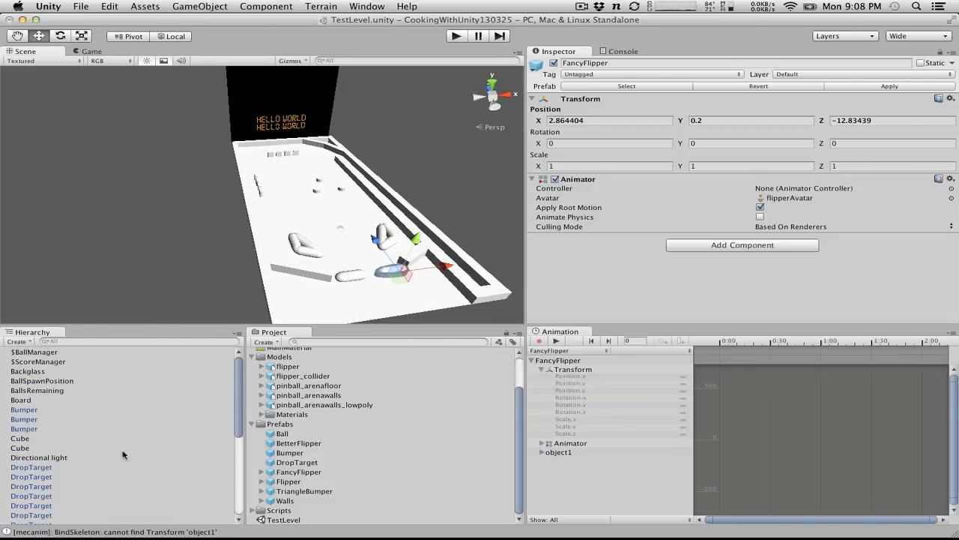
scroll(124, 454, "down", 6)
scroll(124, 454, "up", 2)
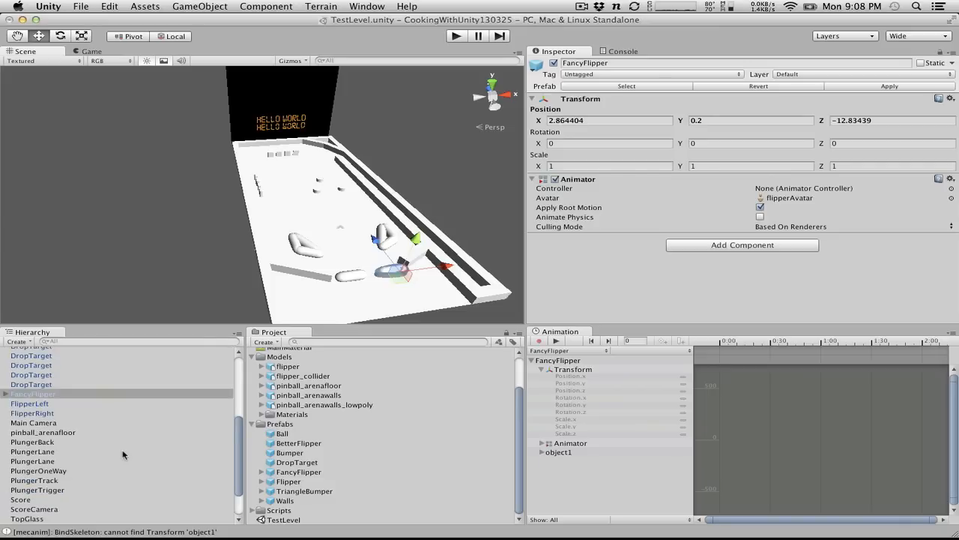
left_click(40, 413)
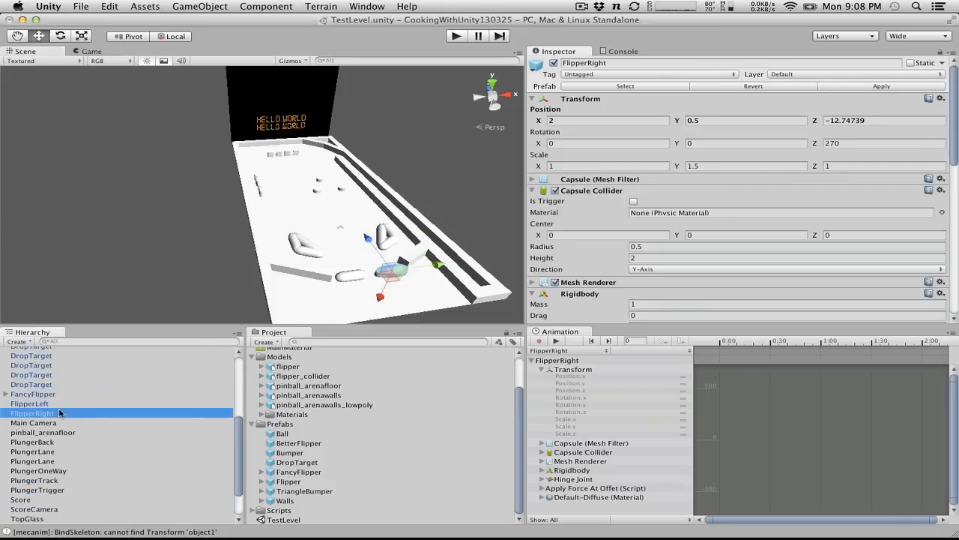
scroll(698, 257, "down", 10)
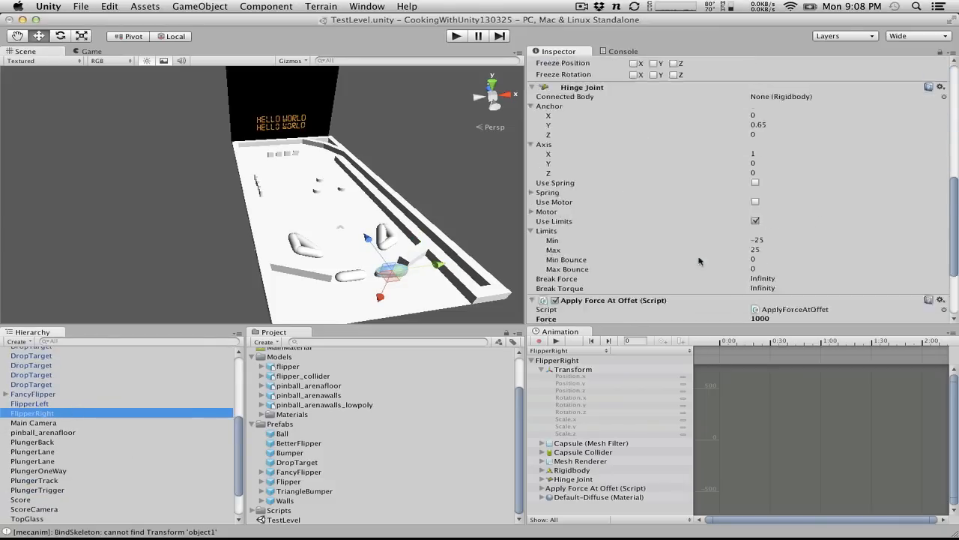
scroll(699, 256, "up", 8)
scroll(699, 256, "up", 3)
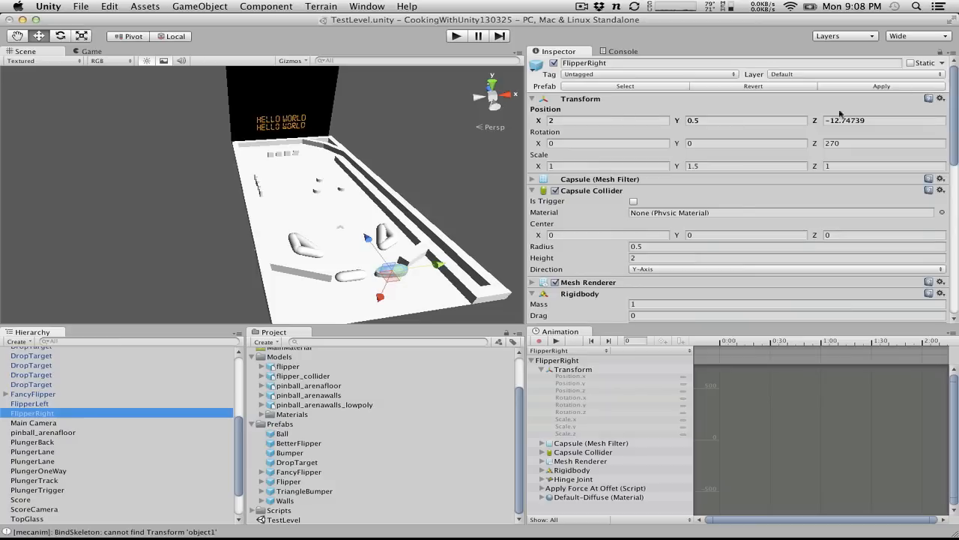
left_click(941, 99)
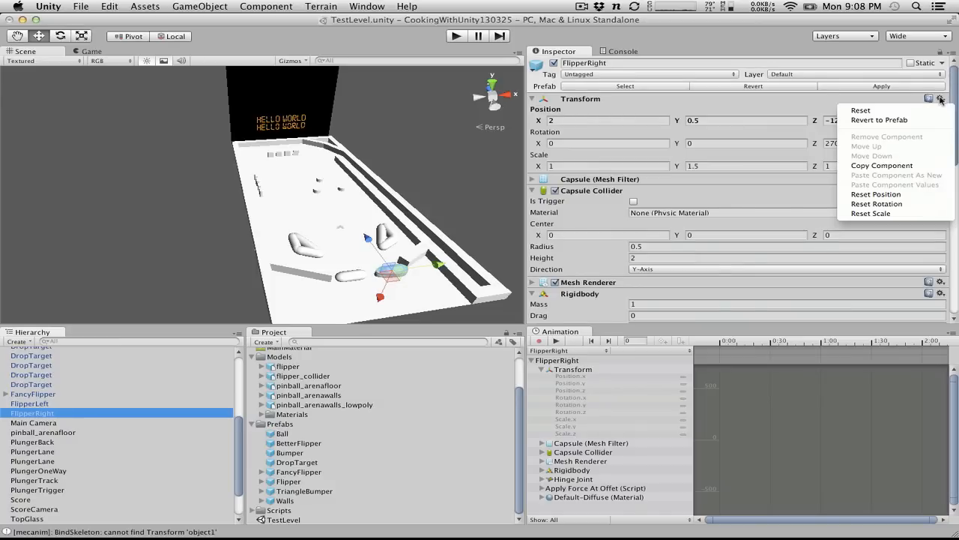
left_click(941, 99)
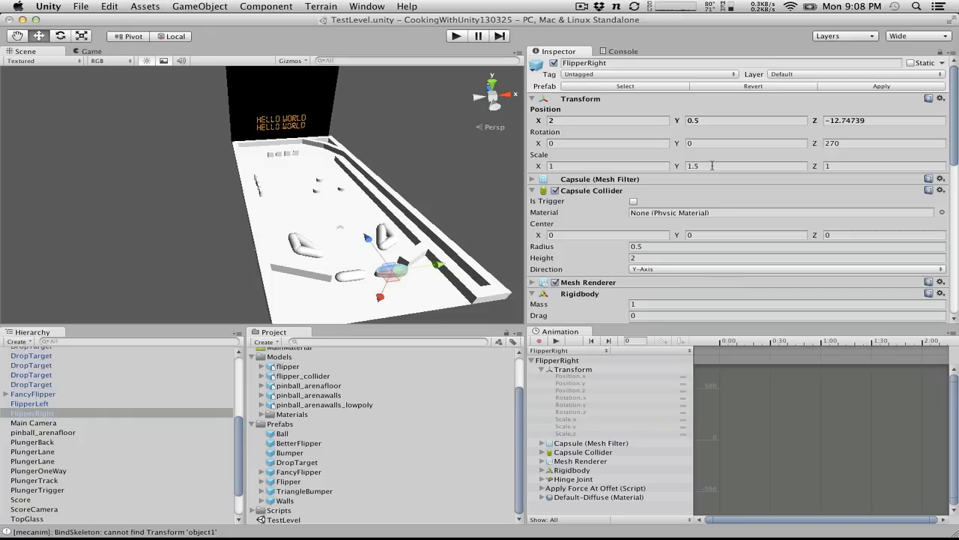
Step: Compare FancyFlipper's components with the Rigidbody and Hinge Joint settings on FlipperRight
left_click(52, 393)
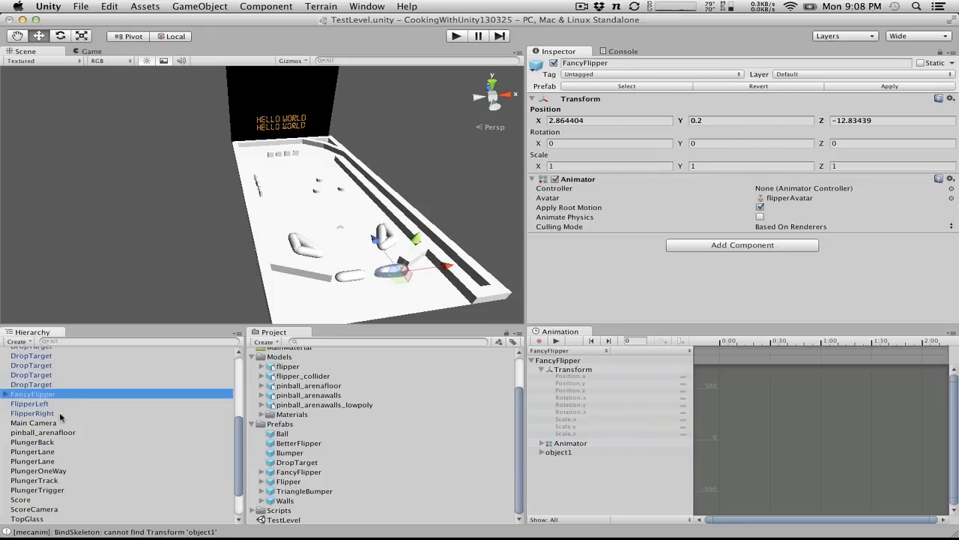
left_click(57, 413)
scroll(718, 313, "down", 10)
scroll(718, 314, "up", 8)
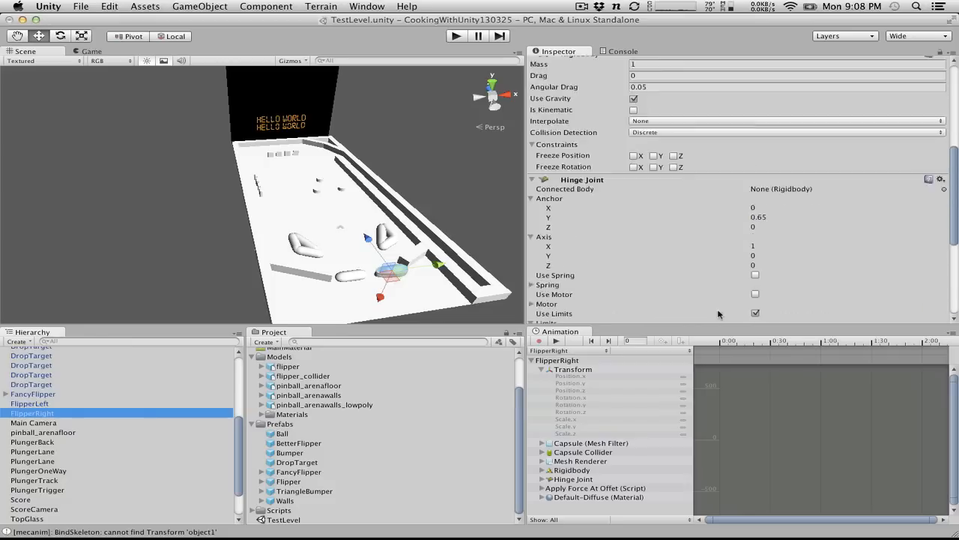
Step: Copy FlipperRight's Rigidbody component and paste it onto FancyFlipper as a new component
scroll(718, 313, "down", 5)
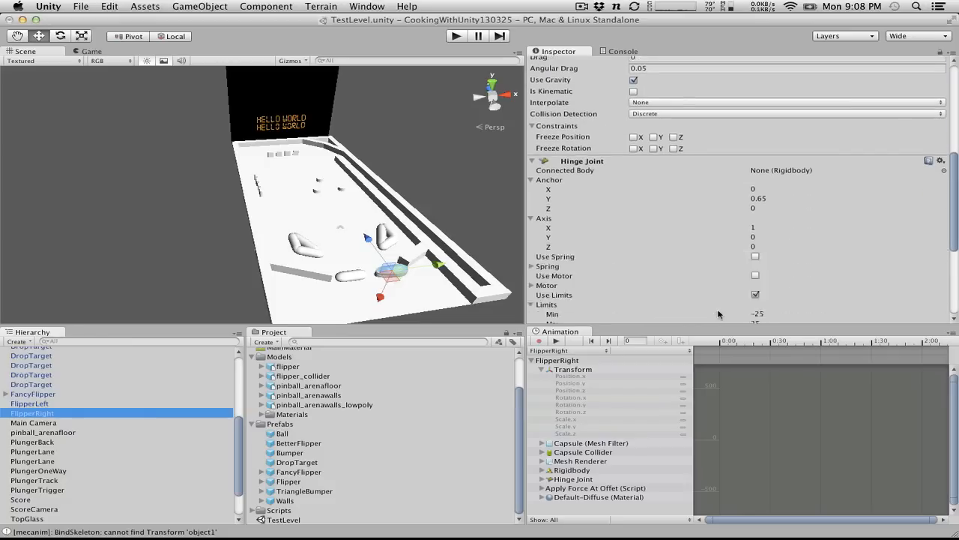
scroll(718, 313, "down", 3)
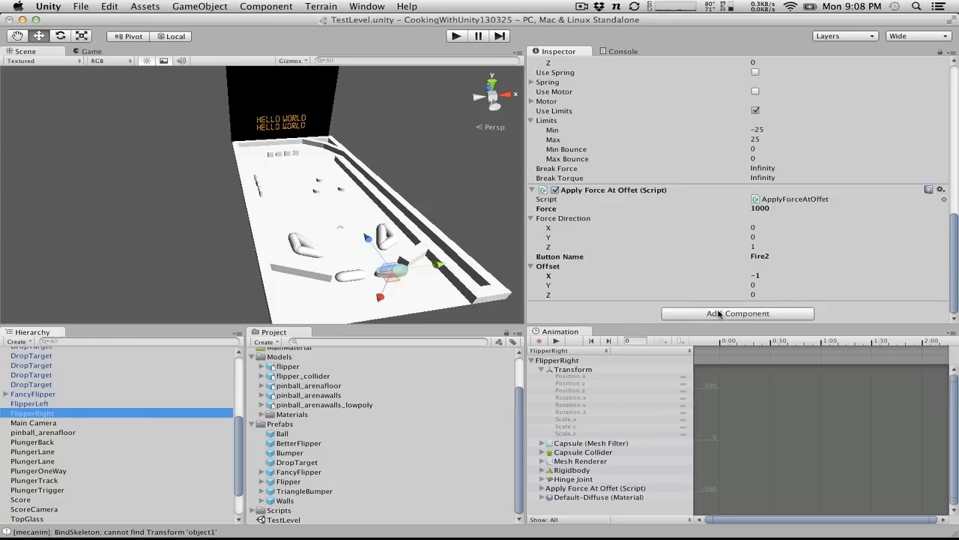
scroll(718, 313, "up", 15)
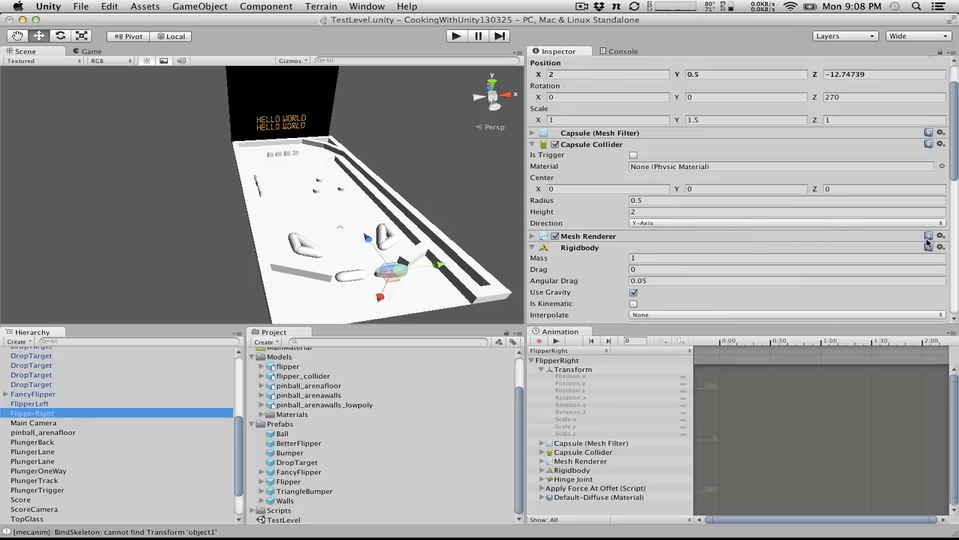
scroll(928, 244, "down", 3)
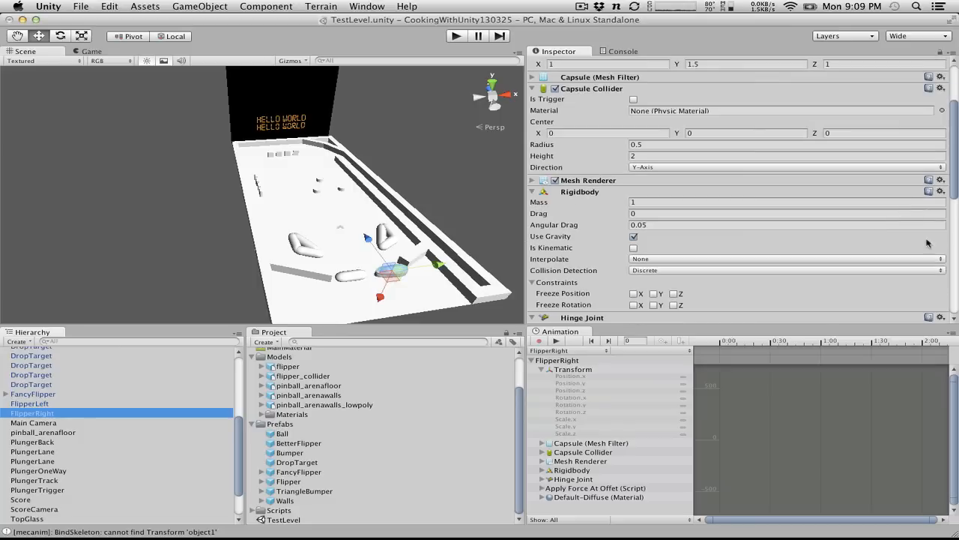
left_click(941, 192)
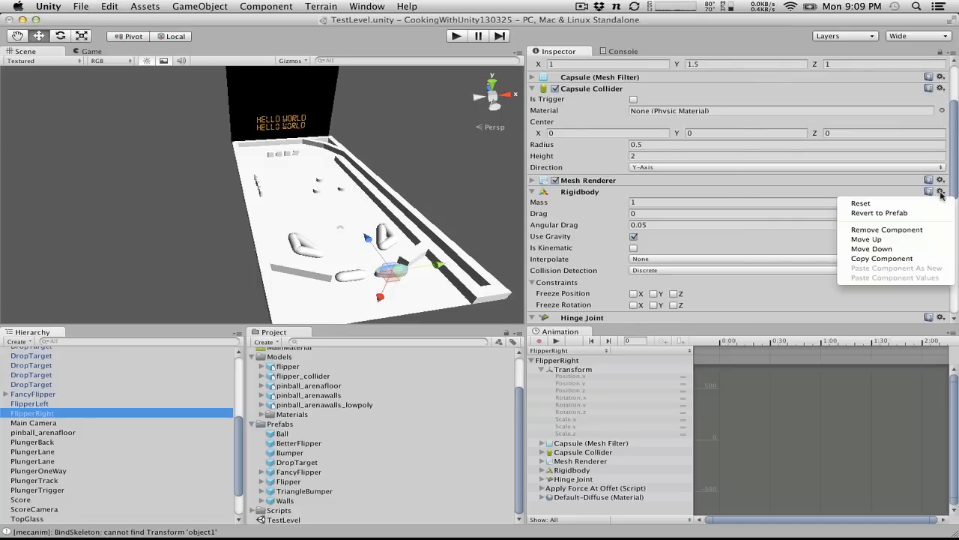
left_click(884, 258)
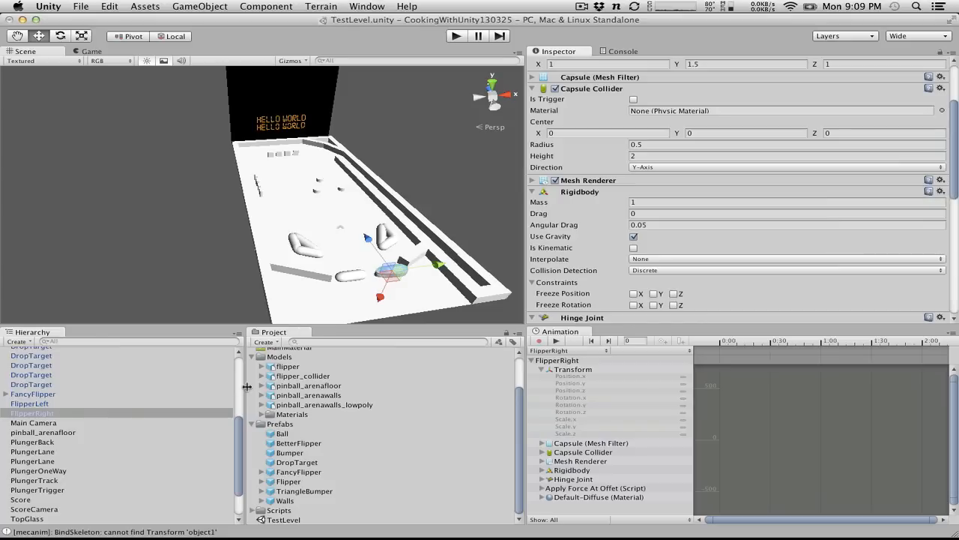
left_click(60, 393)
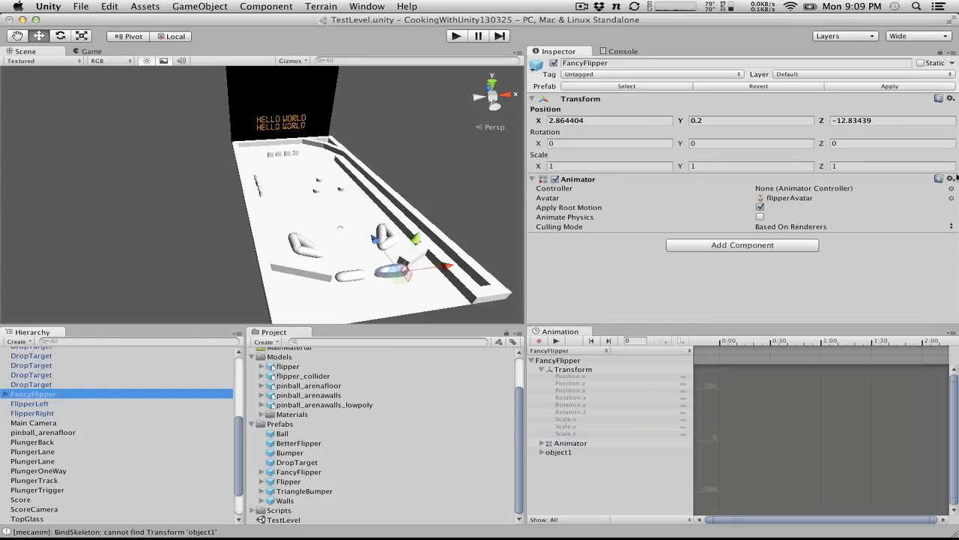
left_click(950, 99)
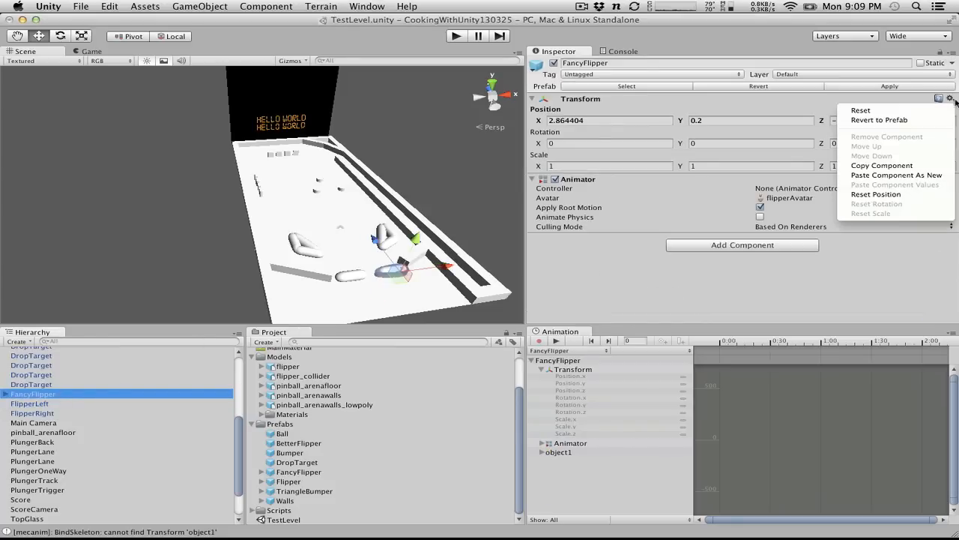
left_click(889, 175)
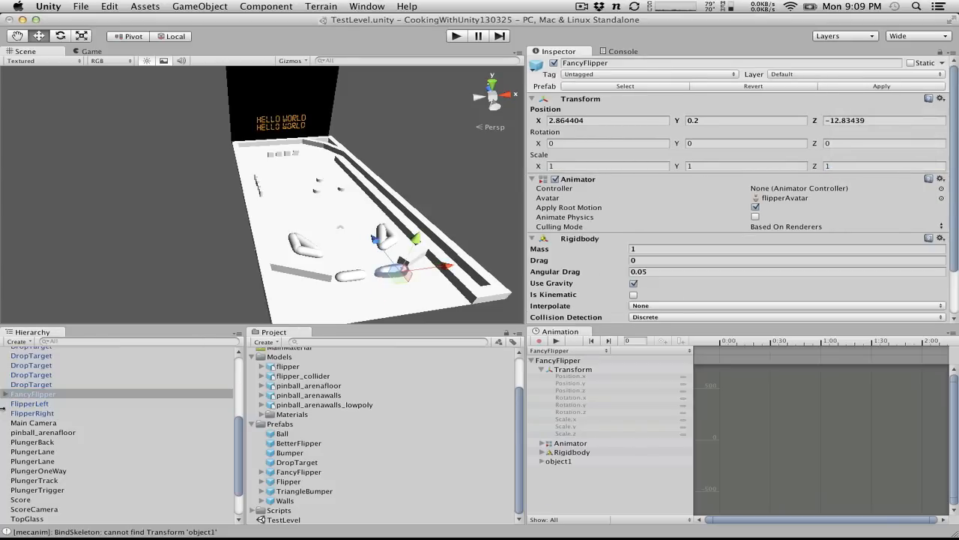
Step: Copy the Apply Force At Offet script component from FlipperRight and paste it onto FancyFlipper as a new component
left_click(57, 415)
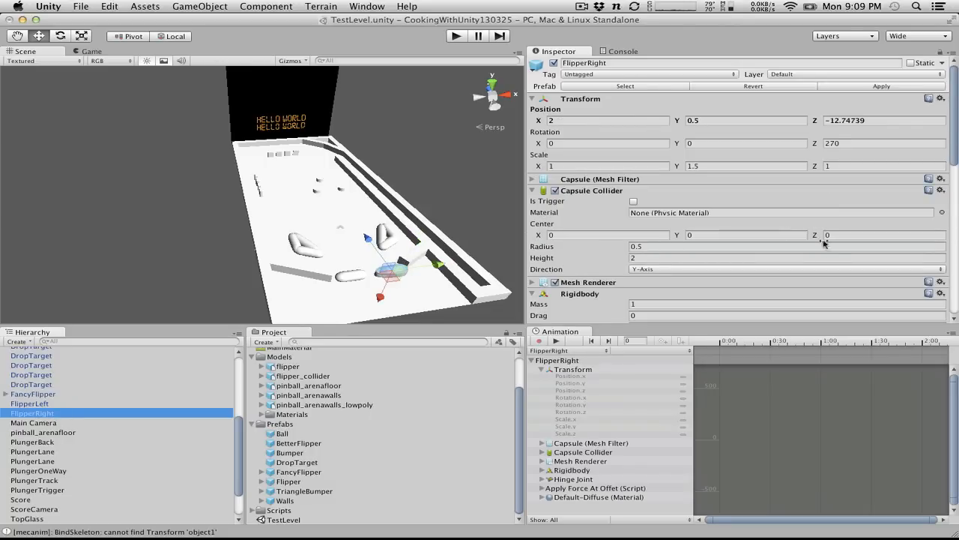
scroll(825, 262, "down", 5)
scroll(825, 262, "up", 3)
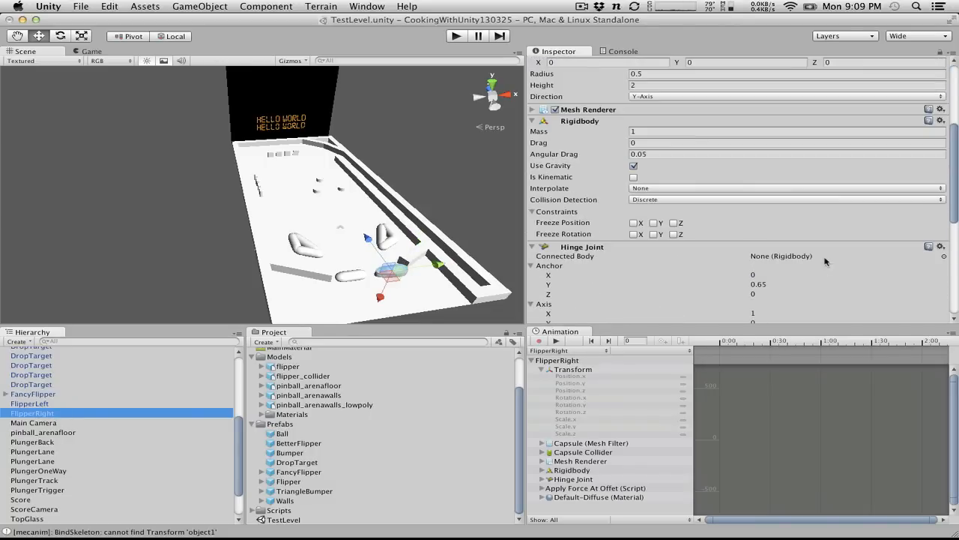
scroll(825, 262, "up", 2)
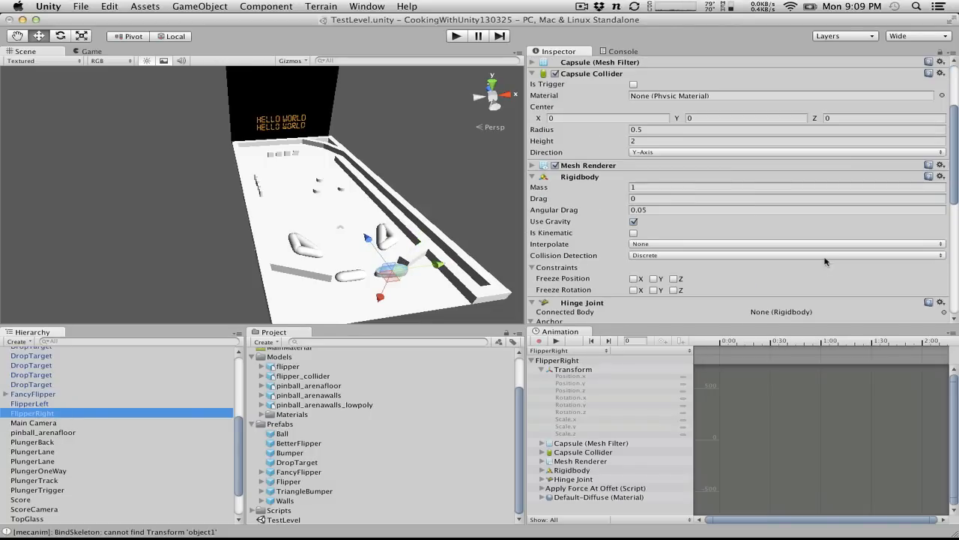
scroll(825, 262, "down", 10)
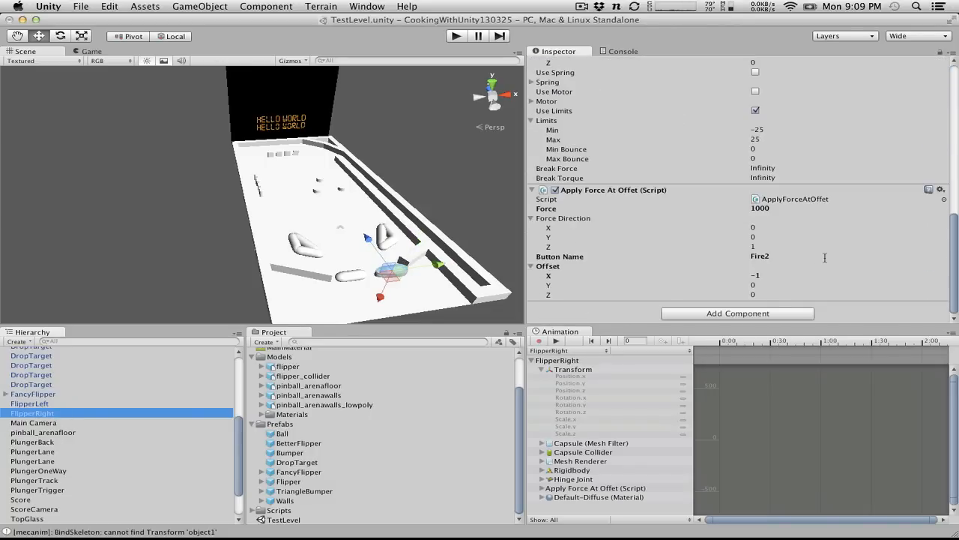
left_click(942, 192)
left_click(883, 256)
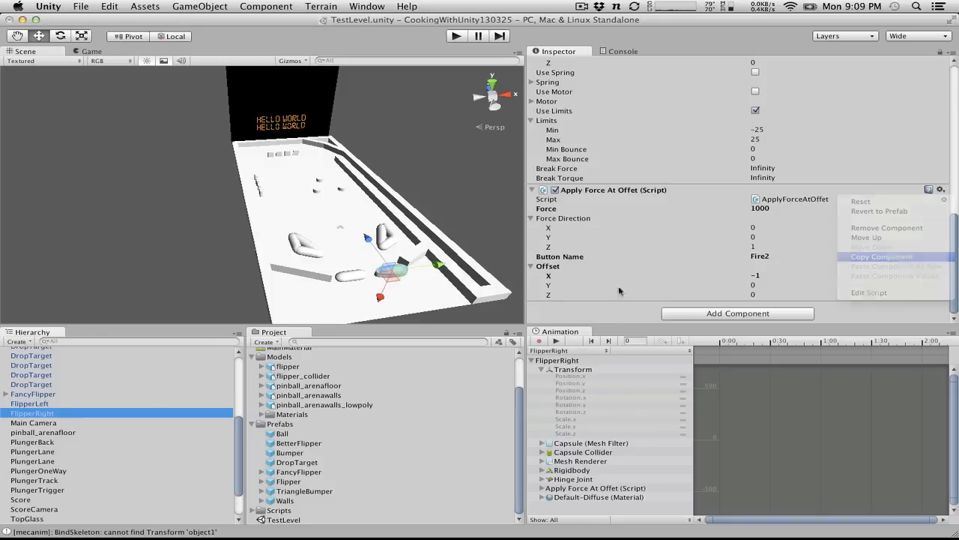
left_click(66, 394)
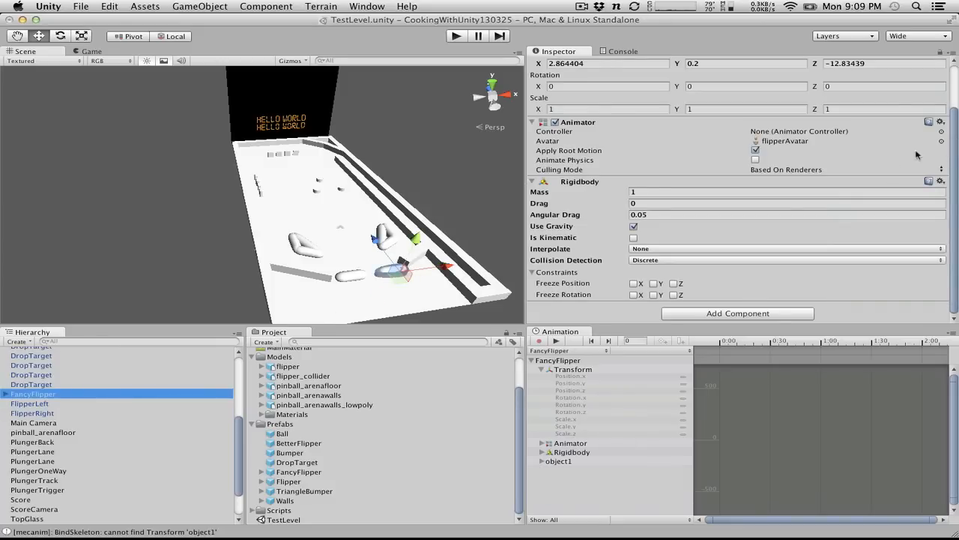
left_click(941, 122)
left_click(904, 201)
Step: Add a Mesh Collider physics component to FancyFlipper
scroll(796, 212, "up", 3)
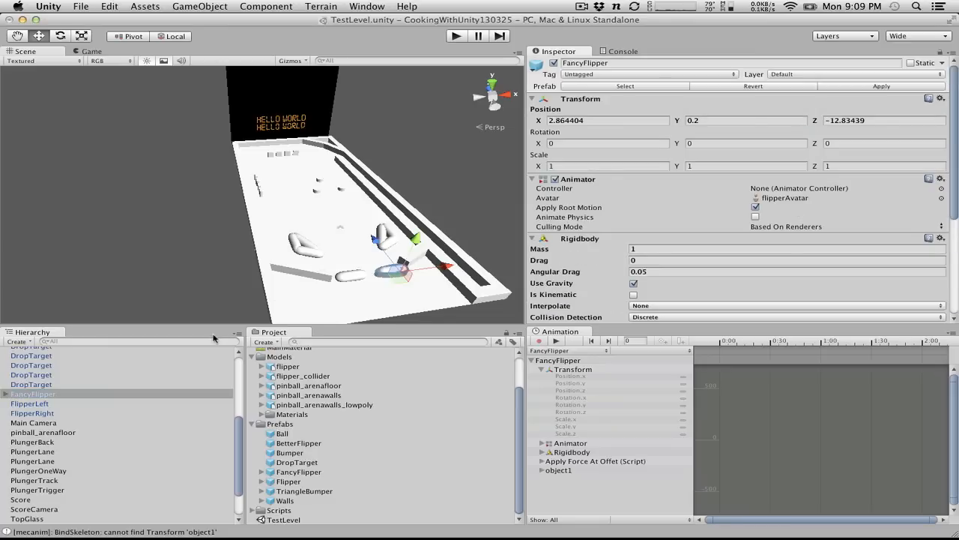
left_click(266, 6)
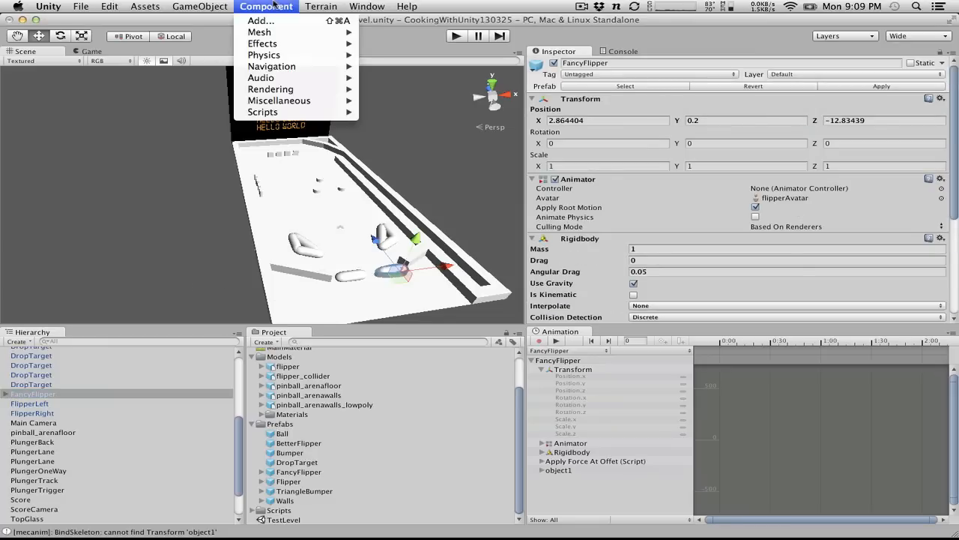
mouse_move(295, 38)
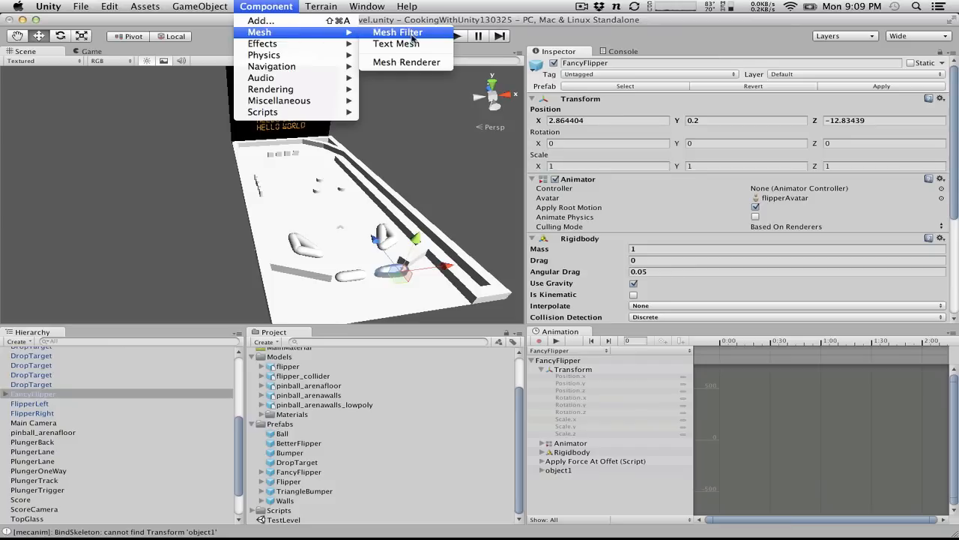
mouse_move(291, 58)
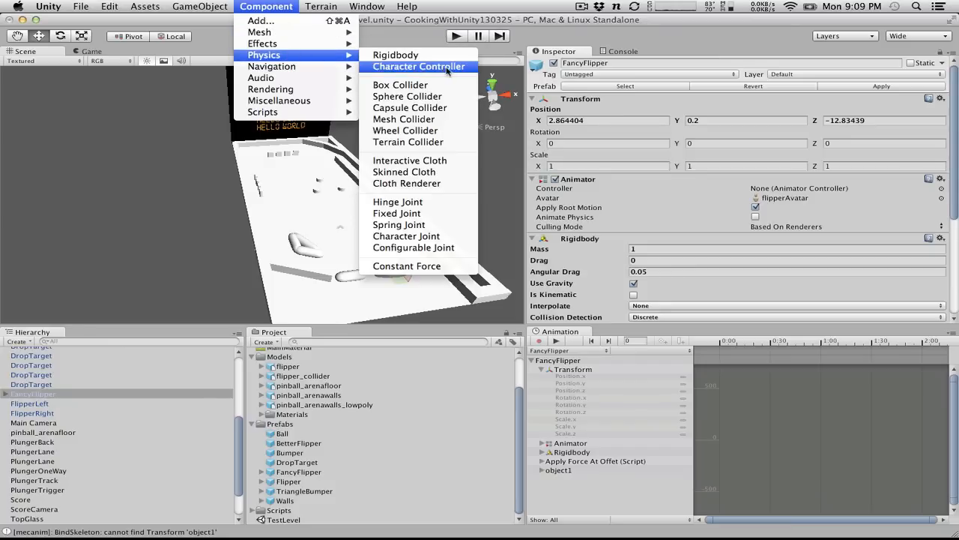
left_click(443, 123)
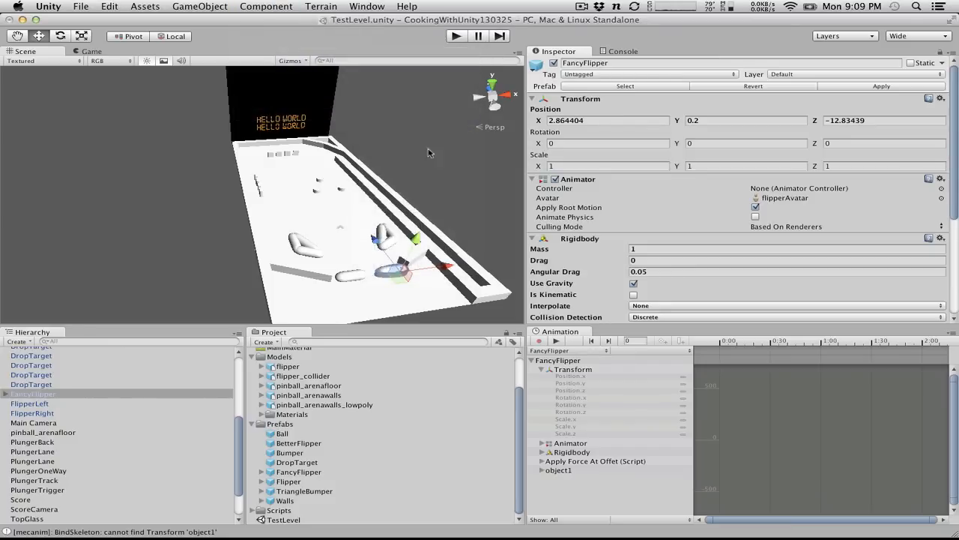
Step: Assign the plain, solid flipper-shaped object1 mesh to FancyFlipper's Mesh Collider
scroll(679, 287, "down", 5)
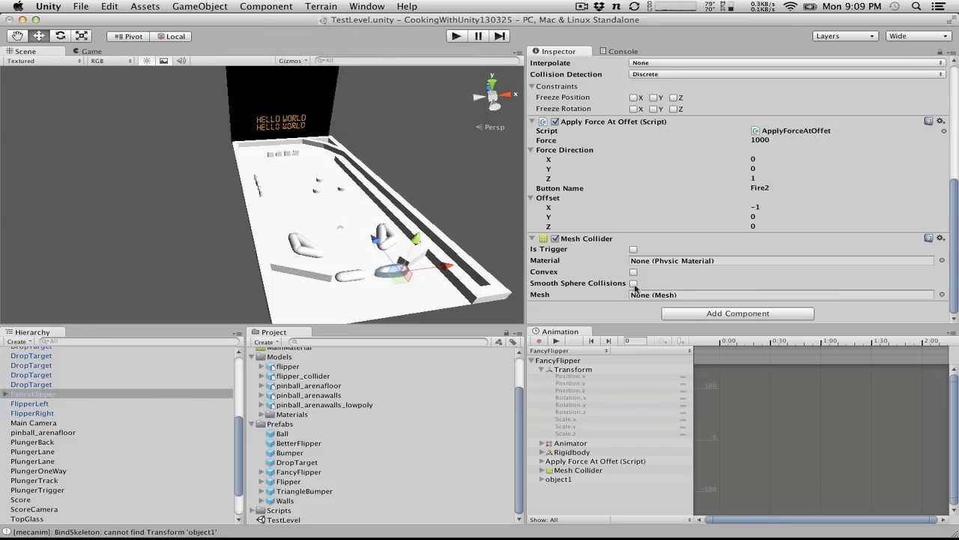
left_click(942, 296)
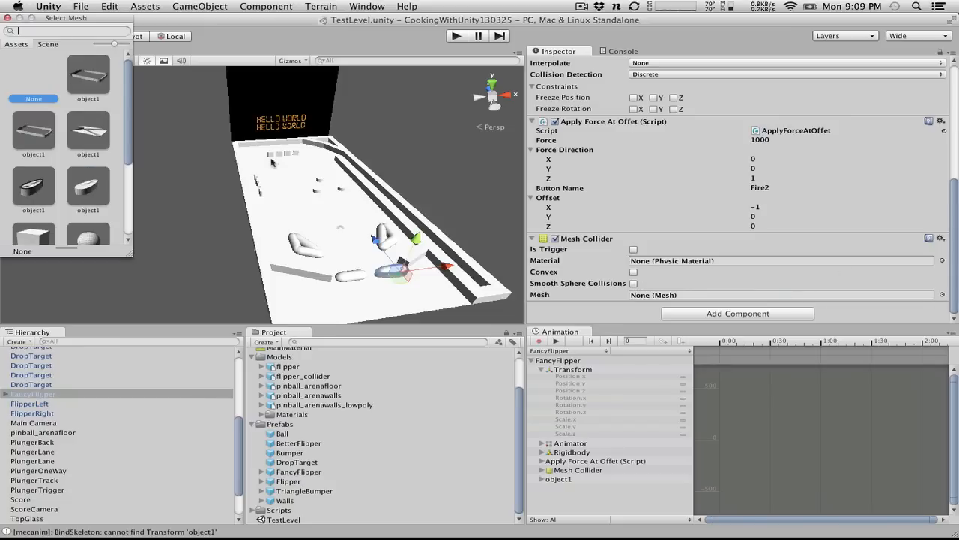
scroll(94, 173, "down", 2)
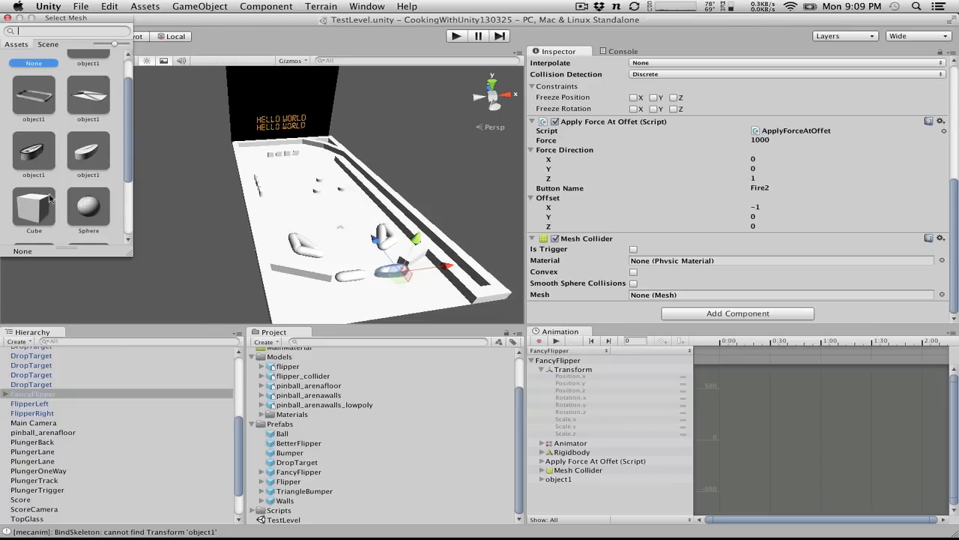
left_click(88, 152)
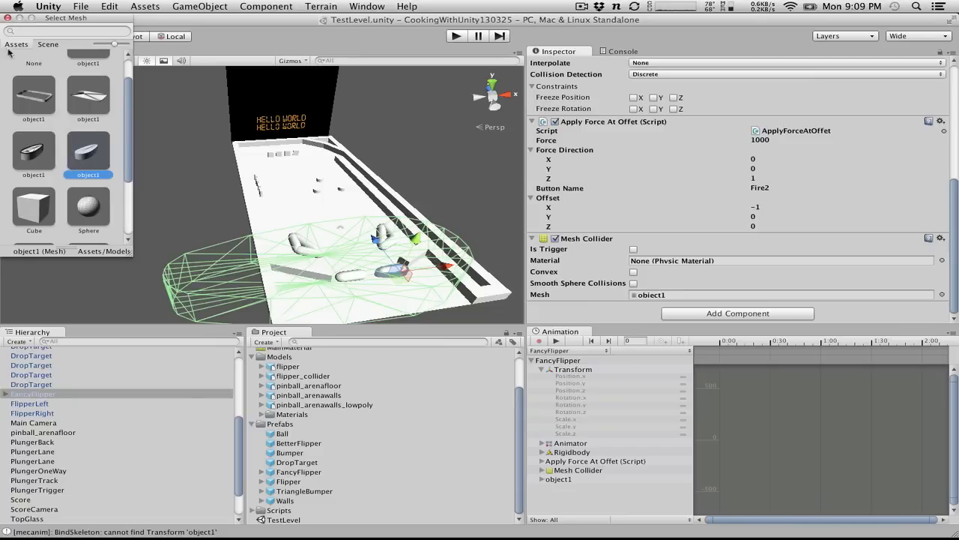
left_click(8, 18)
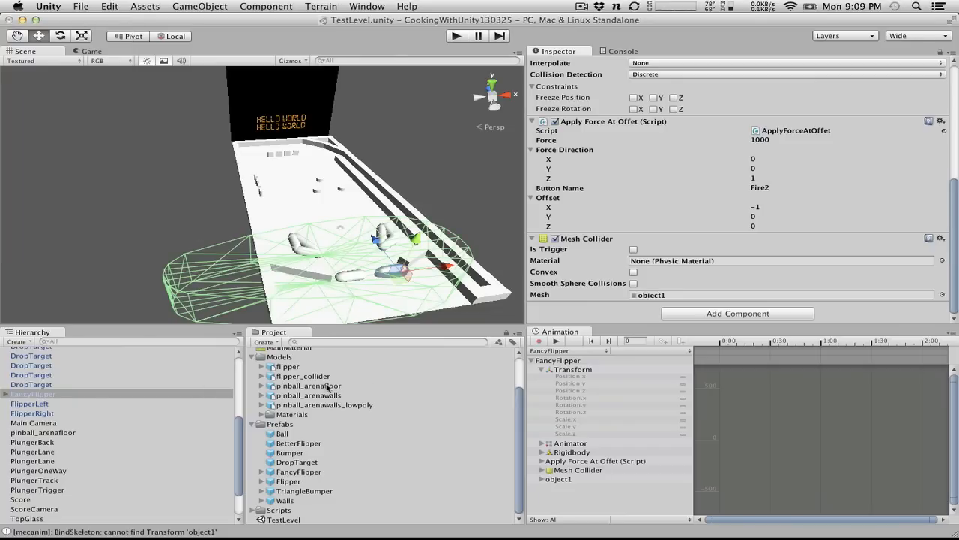
Step: Set the flipper_collider model's import scale factor to 0.125 and apply the import settings
left_click(298, 376)
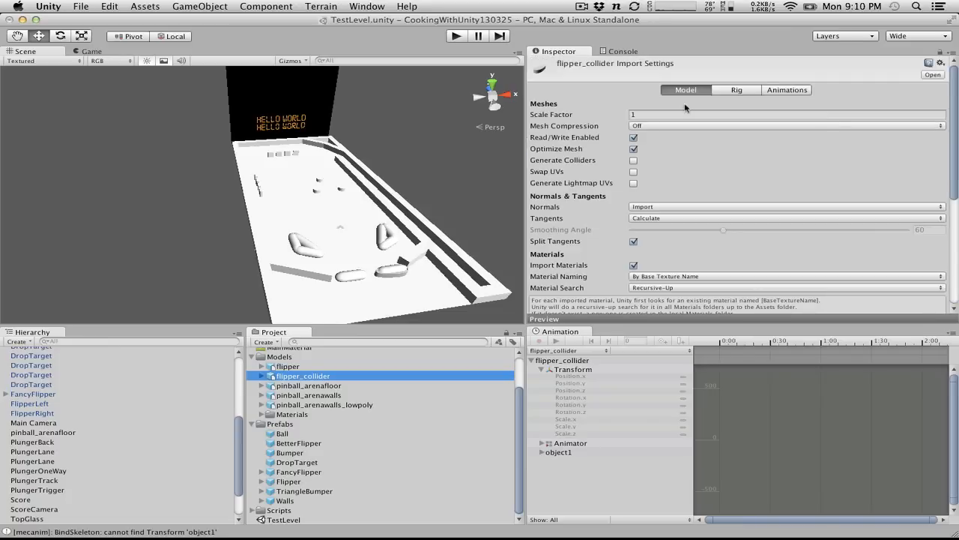
left_click(685, 114)
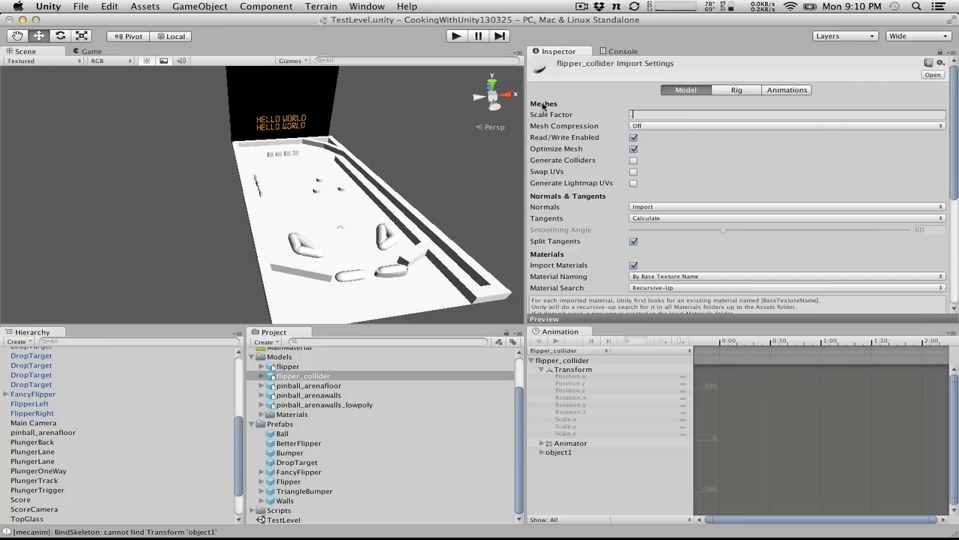
type(".125")
key("Return")
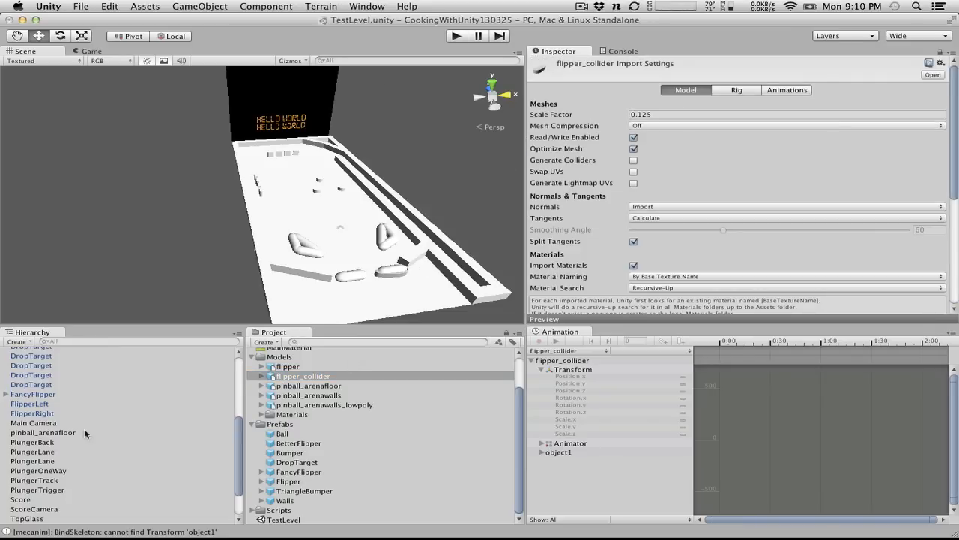
scroll(740, 190, "down", 5)
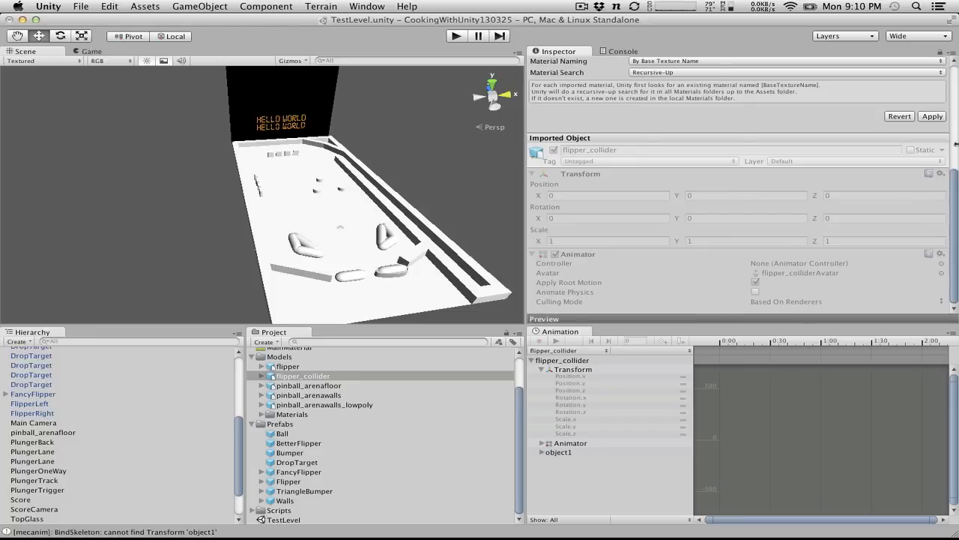
left_click(932, 116)
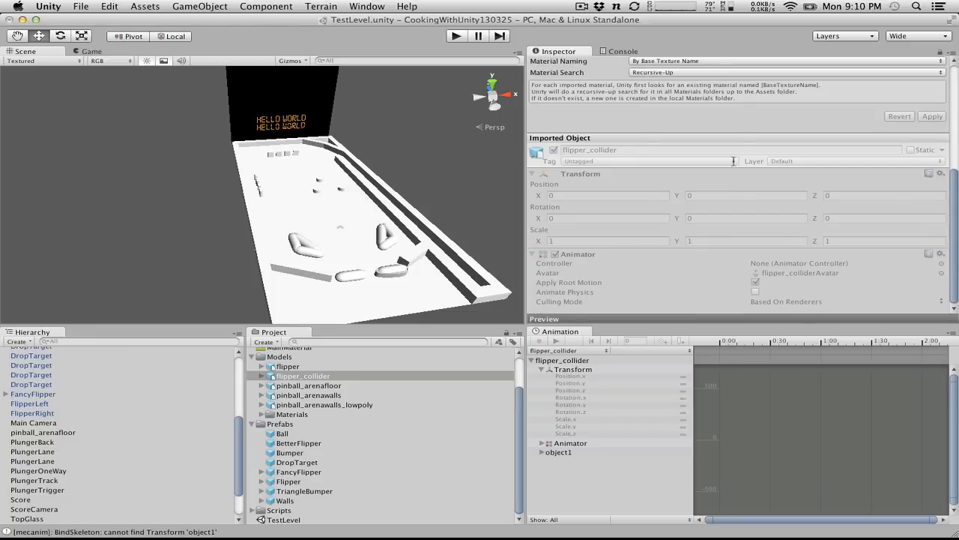
Step: Reassign the plain, solid flipper-shaped object1 mesh to FancyFlipper's Mesh Collider by switching to the detailed flipper mesh and back
left_click(16, 394)
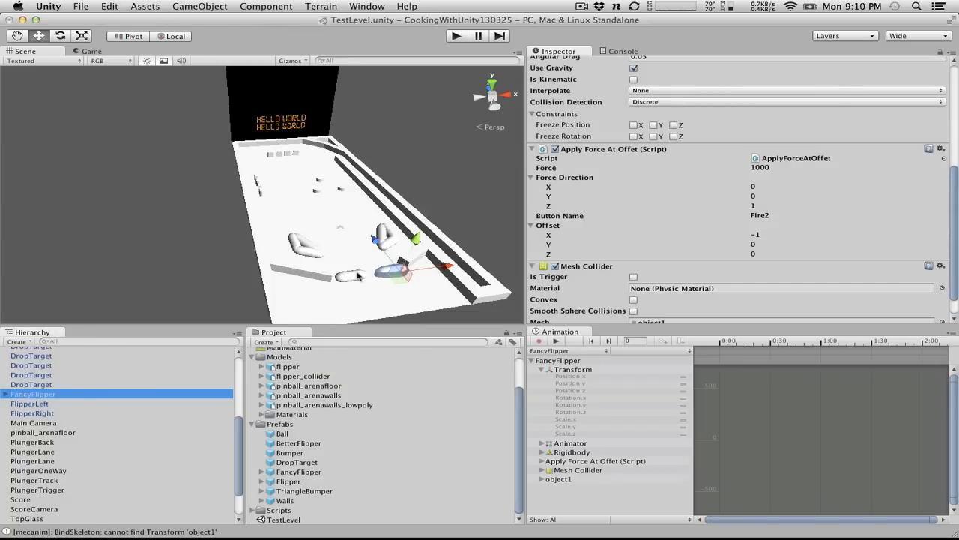
left_click_drag(359, 277, 416, 153, "alt")
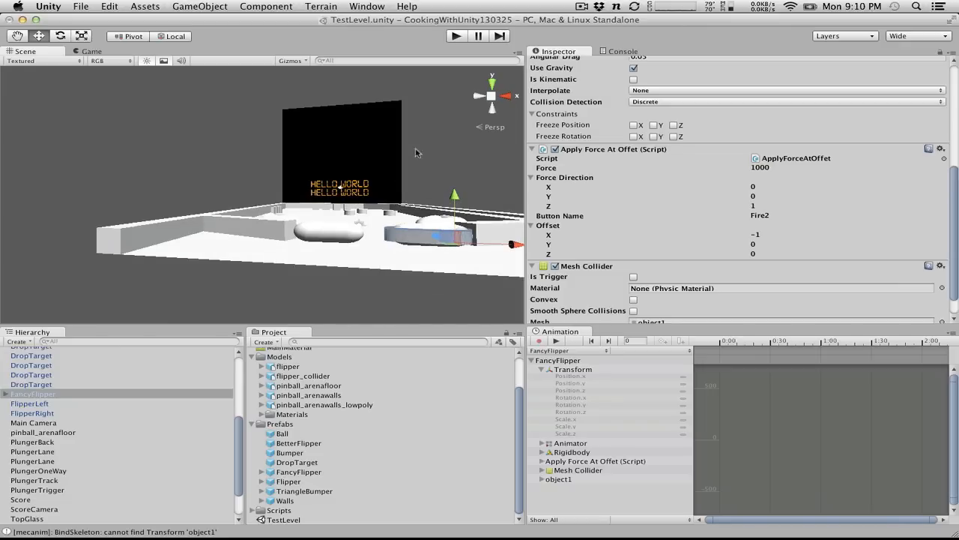
scroll(818, 210, "up", 5)
scroll(817, 212, "down", 6)
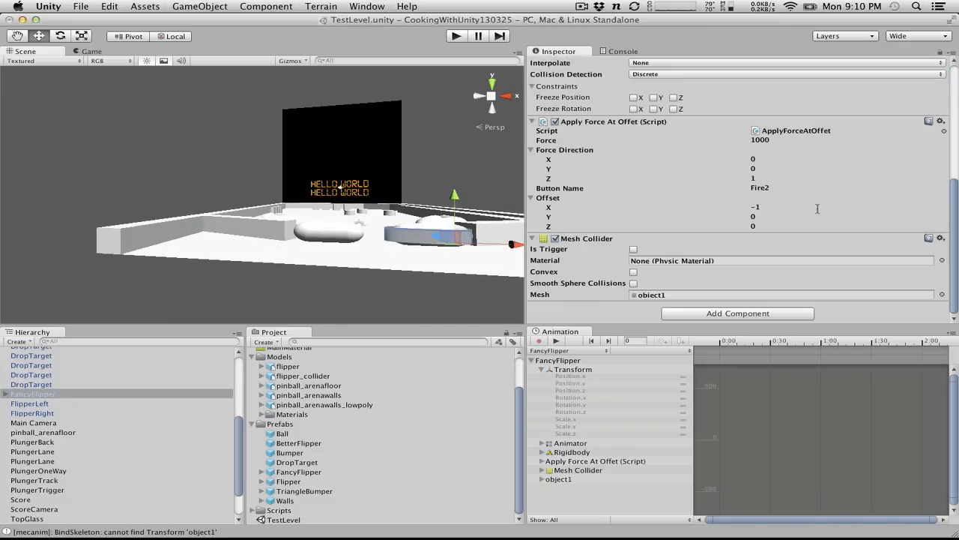
left_click(943, 295)
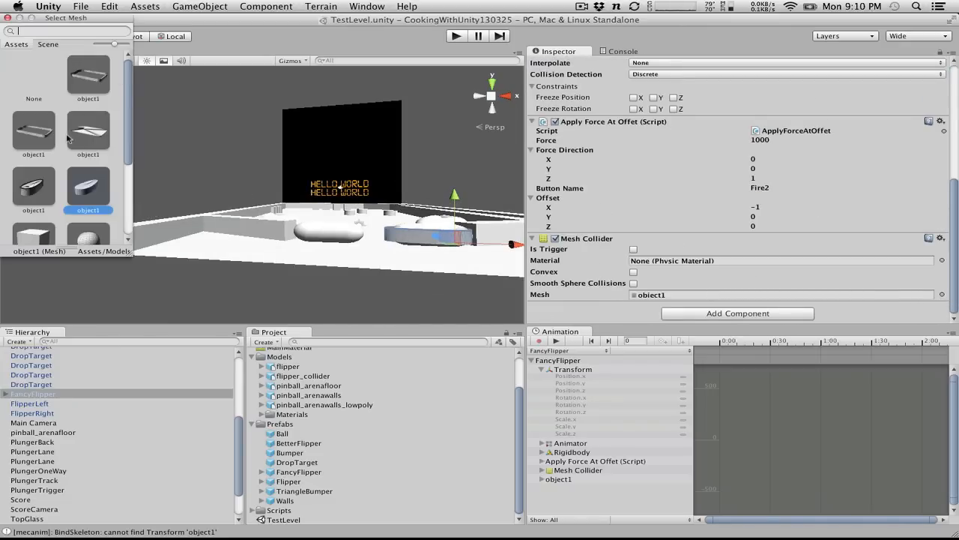
left_click(42, 177)
left_click(74, 181)
left_click(26, 186)
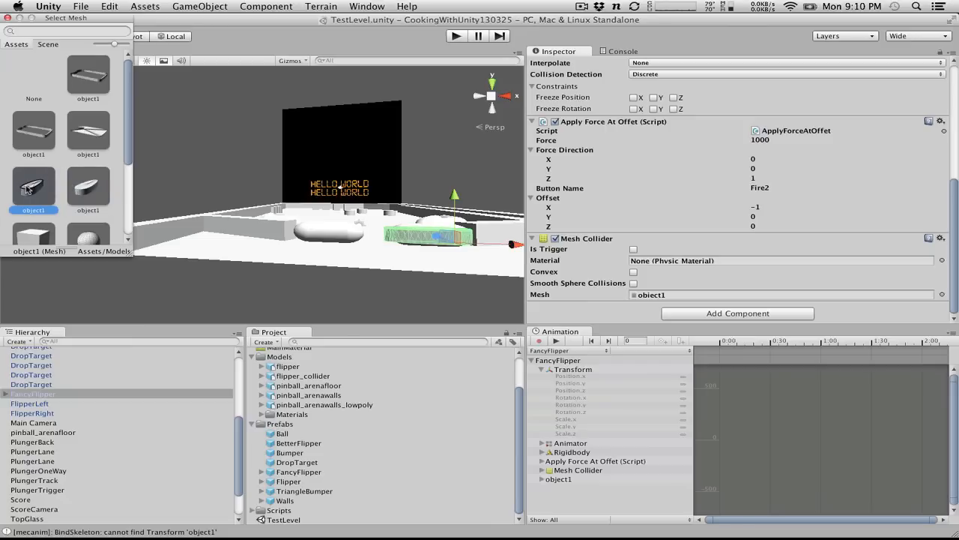
left_click(86, 188)
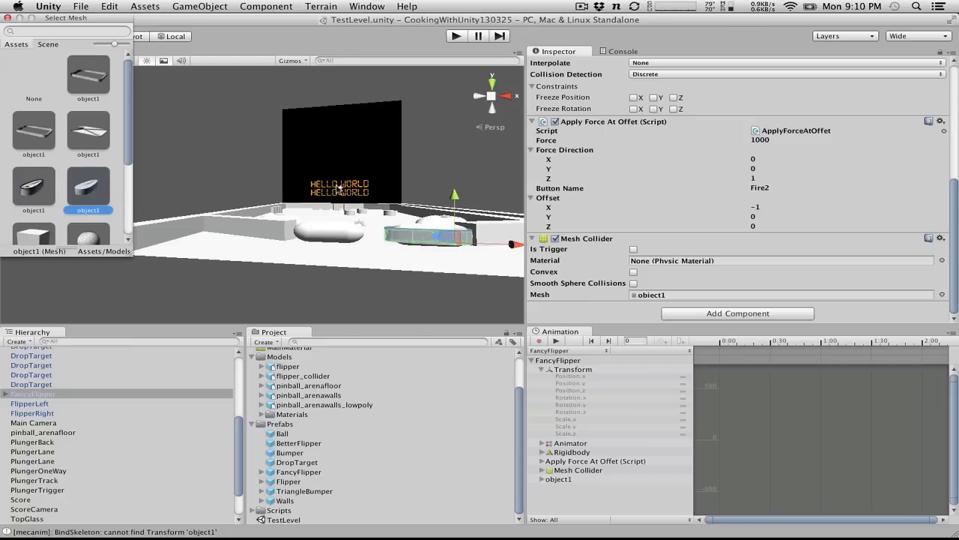
left_click(396, 316, "alt")
left_click_drag(209, 101, 246, 149, "alt")
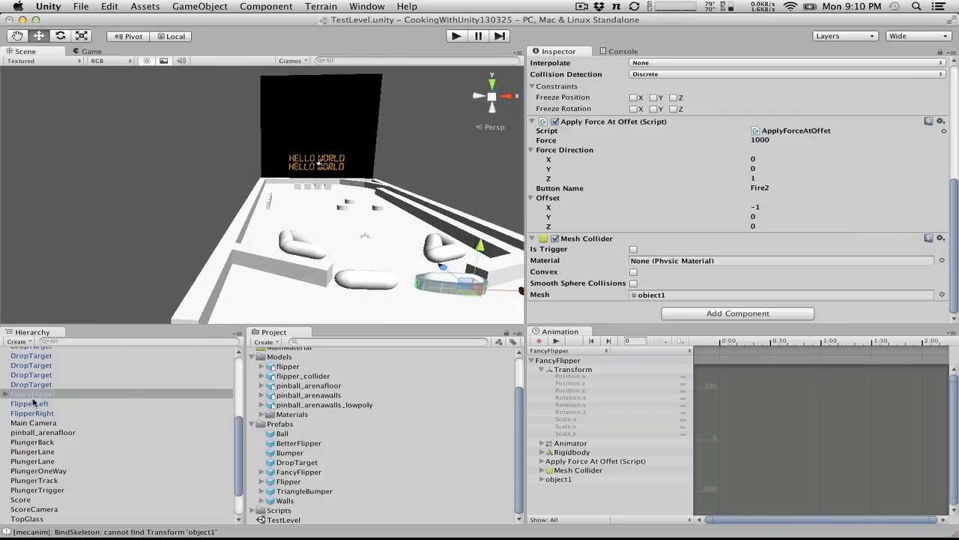
Step: Deactivate the FlipperRight object in the scene
left_click_drag(418, 247, 449, 271, "alt")
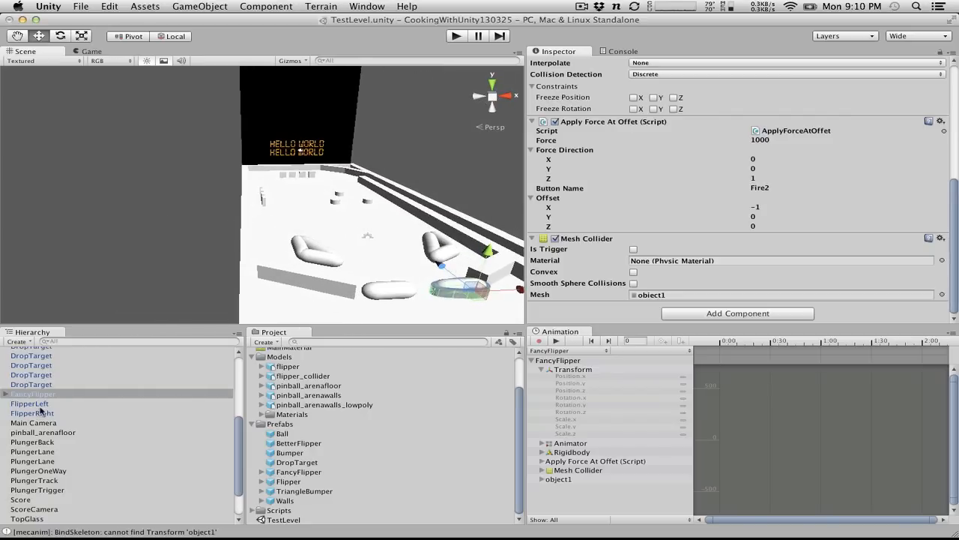
left_click(40, 412)
scroll(613, 258, "up", 5)
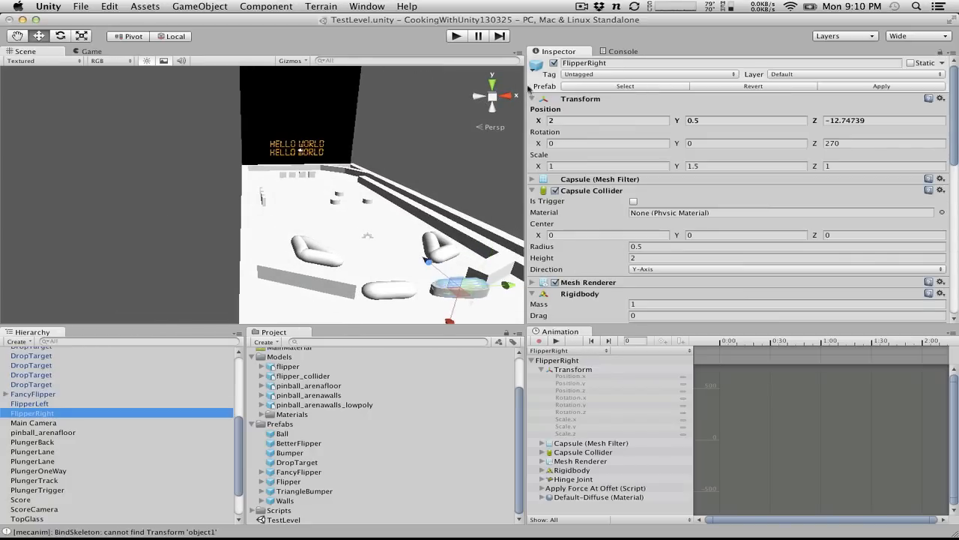
left_click(554, 63)
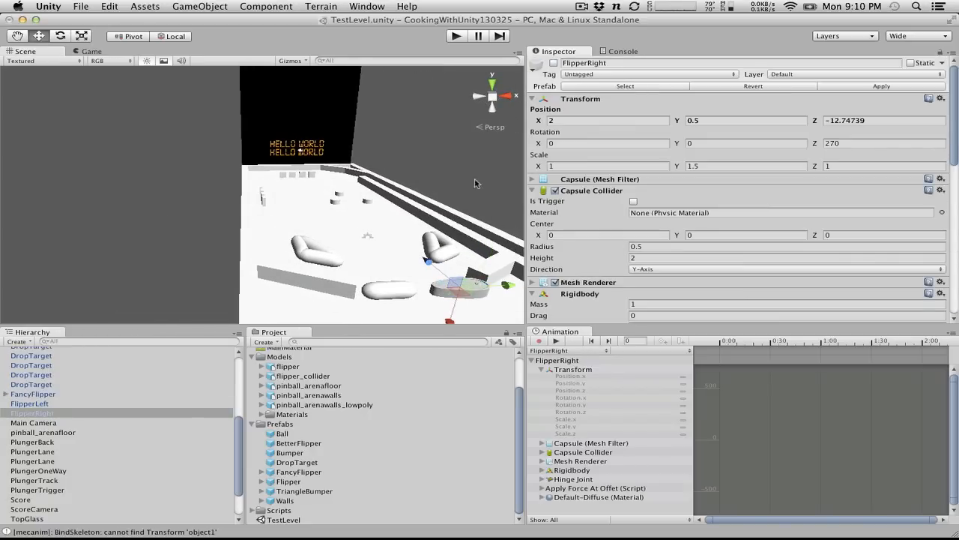
Step: Play-test the pinball table with FlipperRight deactivated, restarting the game to watch how FancyFlipper behaves
left_click(455, 36)
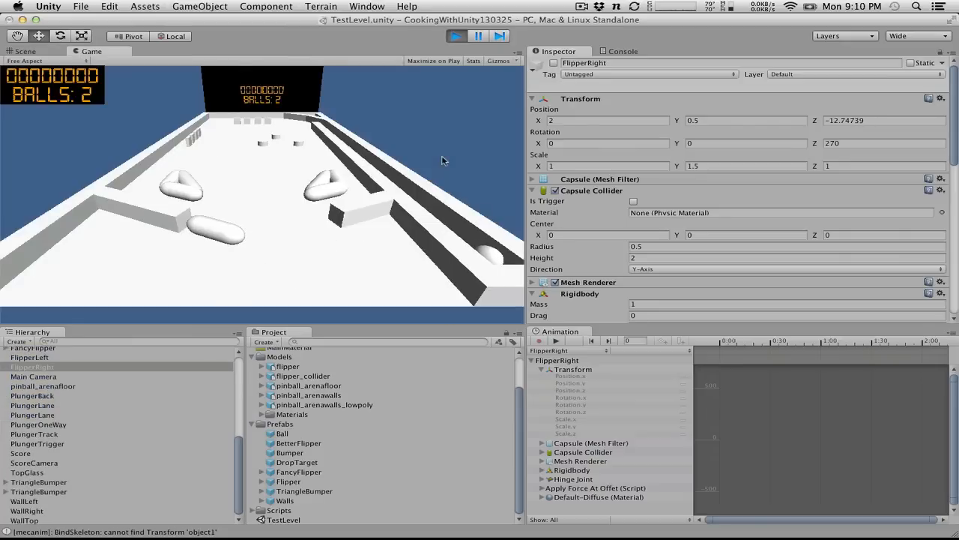
left_click(455, 36)
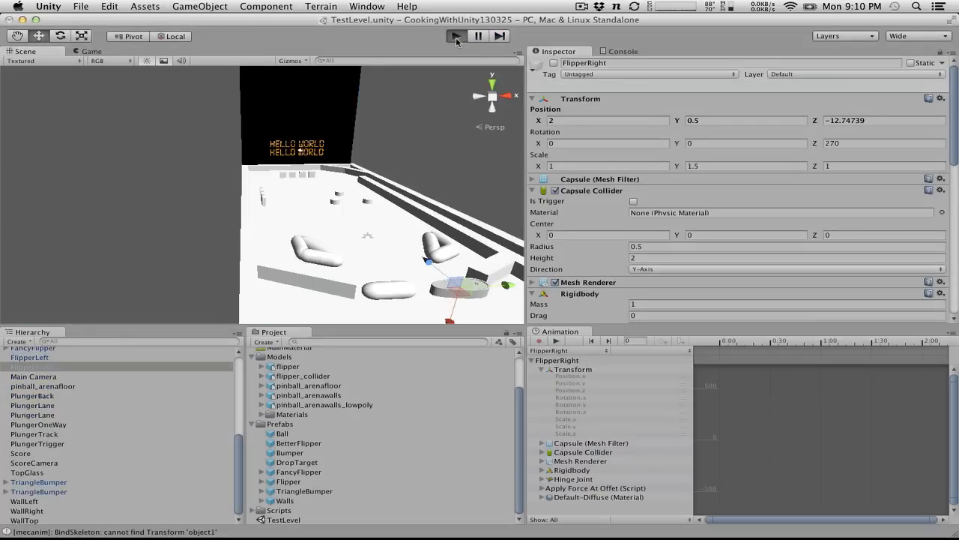
left_click(456, 37)
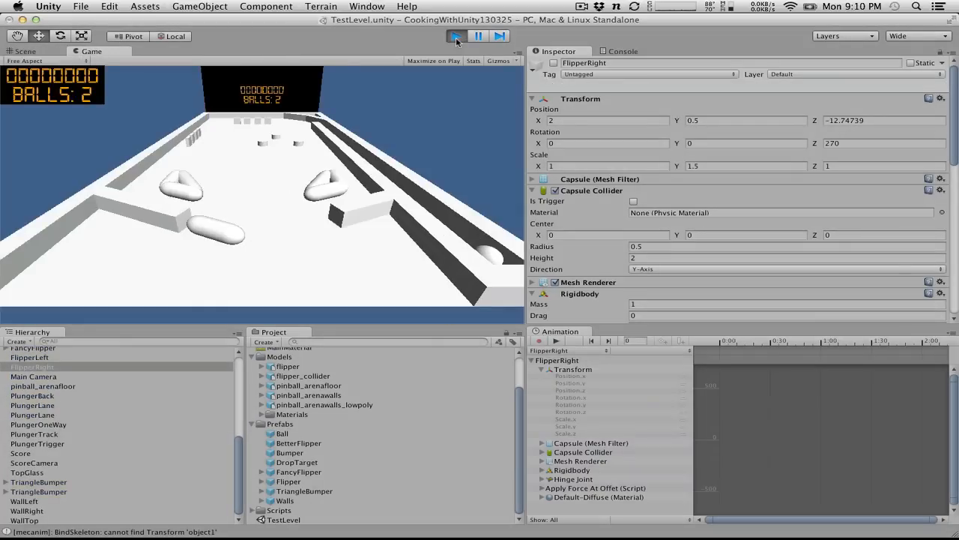
left_click(456, 37)
left_click(455, 37)
Step: Examine the area around FlipperRight in the Scene view from several angles while the game is running
left_click(51, 50)
key("f")
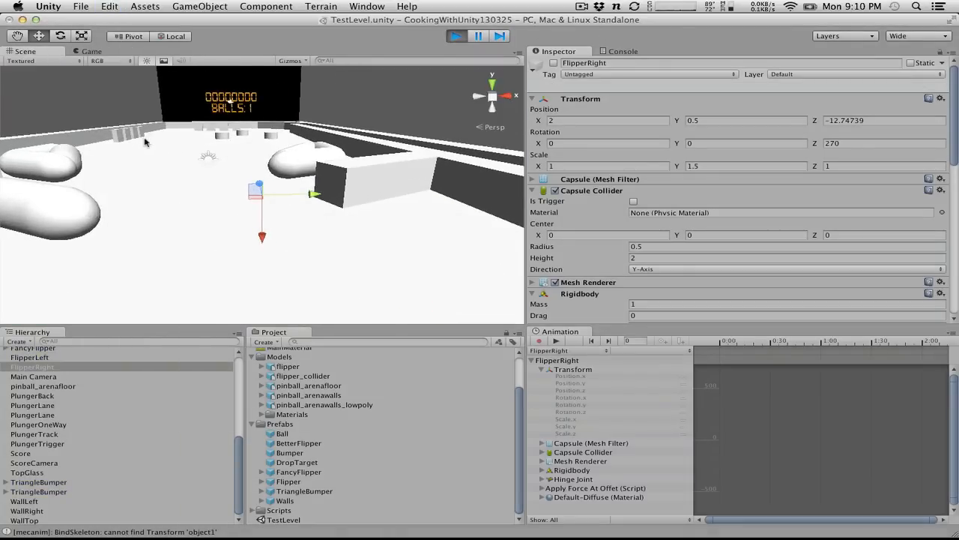
left_click_drag(145, 143, 10, 262, "alt")
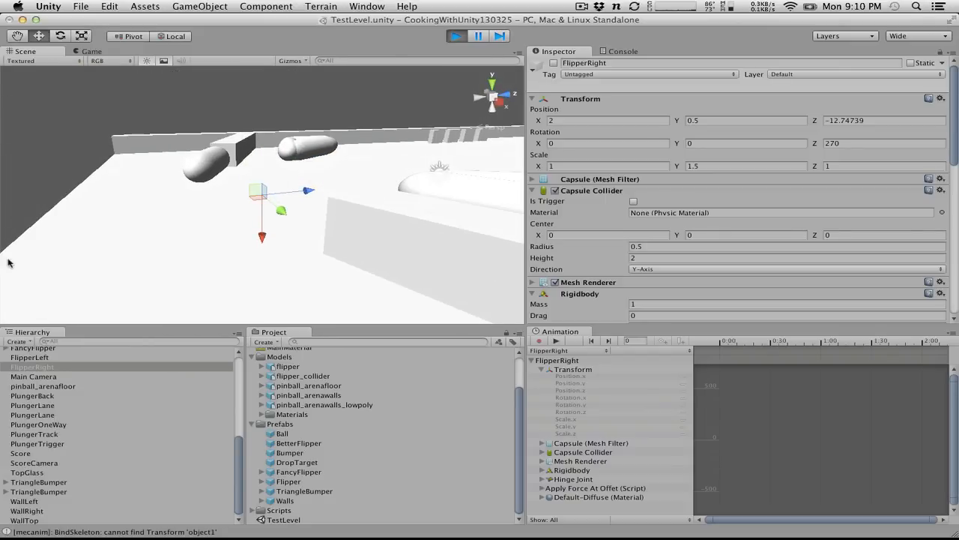
scroll(155, 198, "down", 5)
scroll(160, 185, "up", 10)
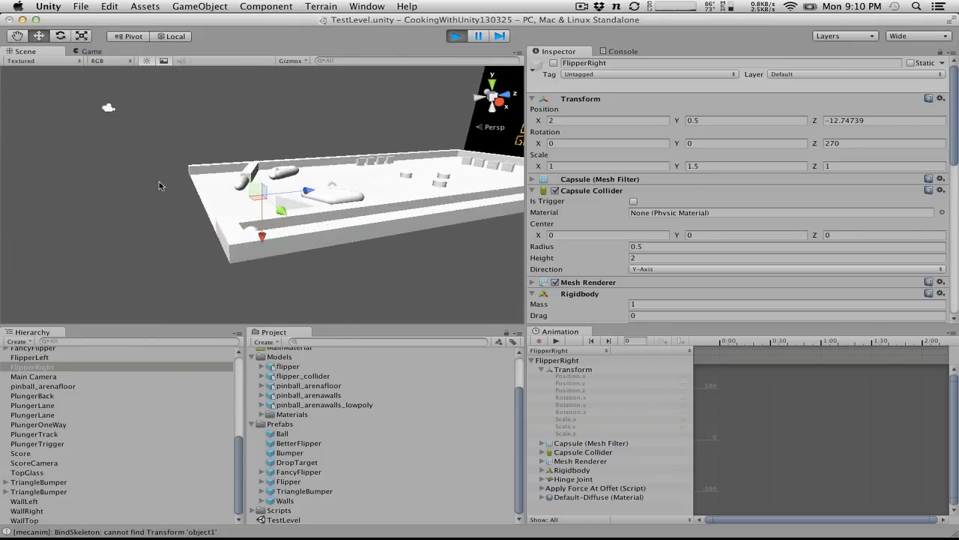
left_click_drag(159, 181, 372, 155, "alt")
Step: Try moving FlipperRight to about X 4.2 and Y 4.65 while the game is running, and stop the game
left_click_drag(259, 242, 259, 178)
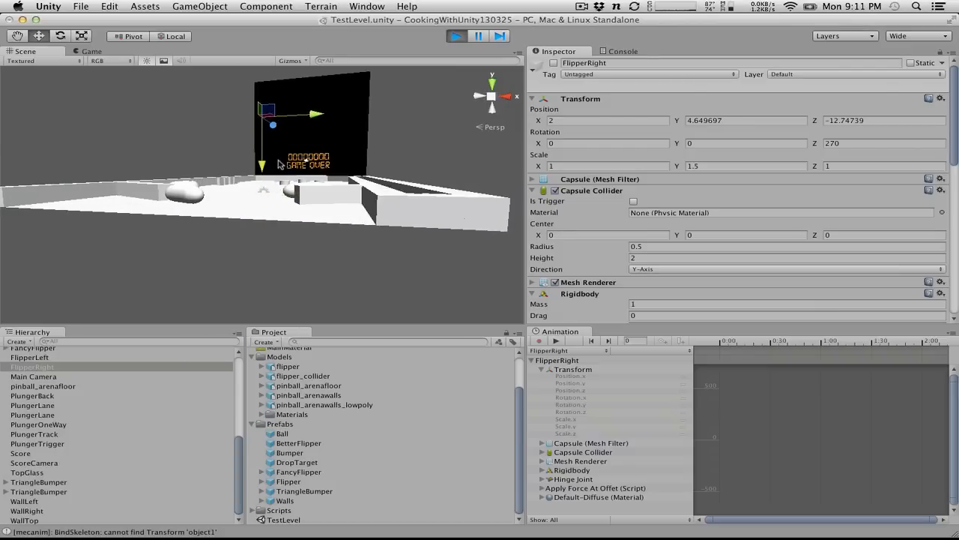
left_click_drag(312, 114, 344, 111)
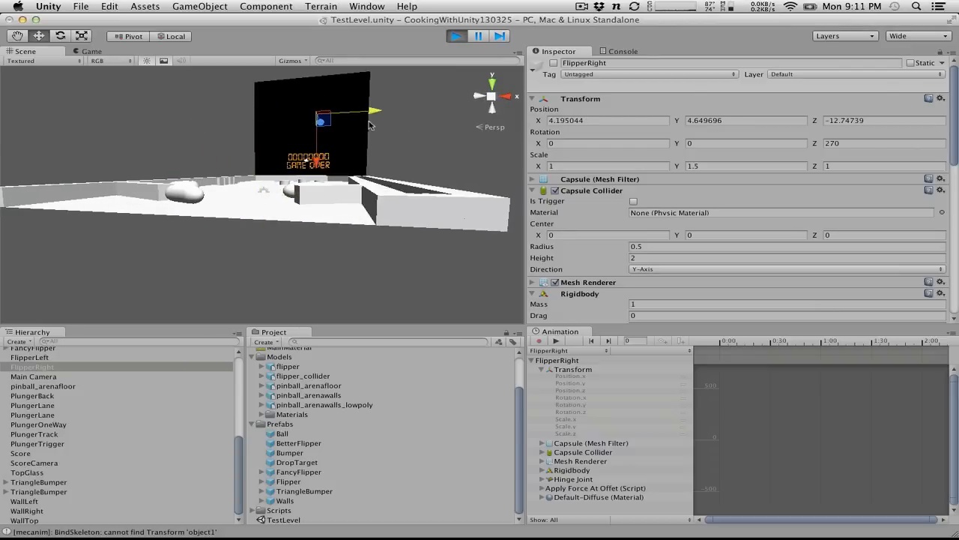
left_click(457, 36)
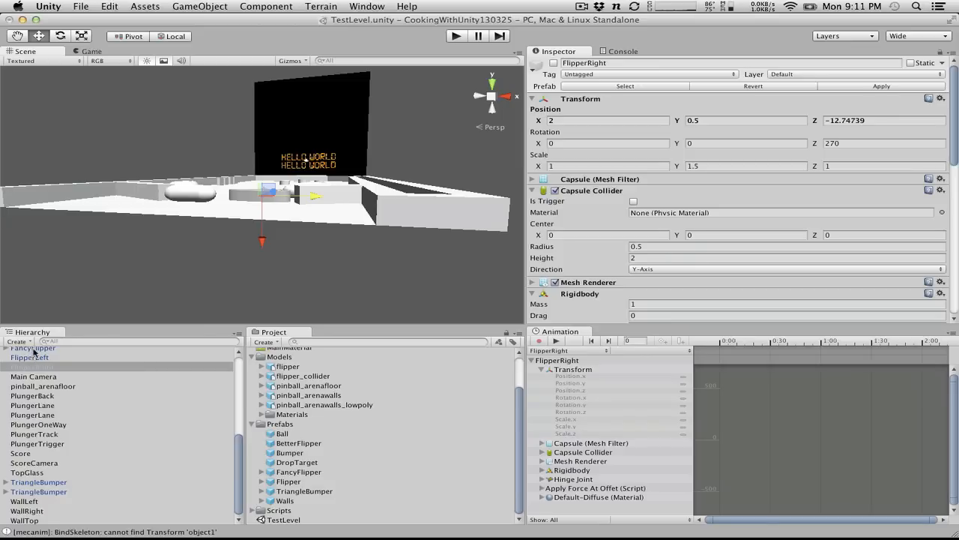
Step: Run the game with FancyFlipper selected, frame it in the Scene view to check its motion, and stop the game
left_click(33, 350)
left_click(456, 37)
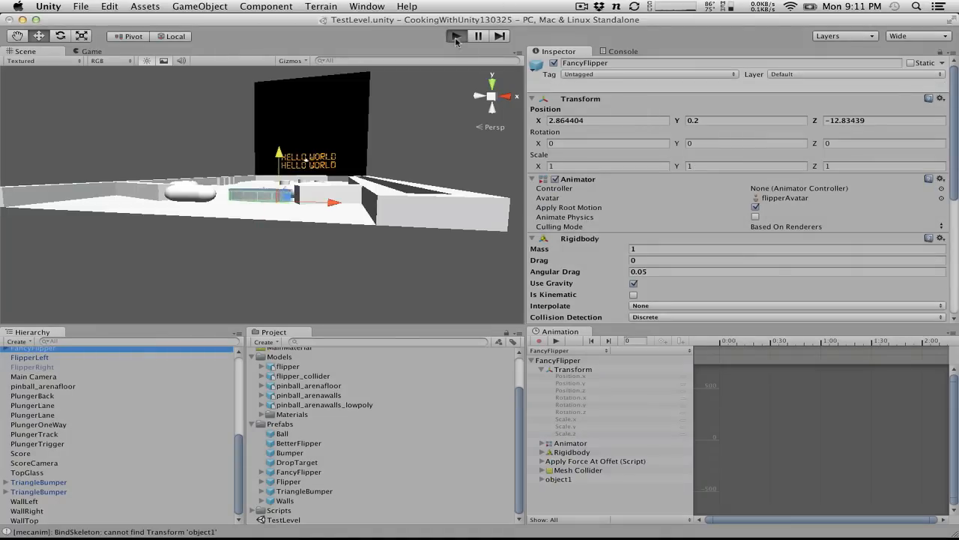
left_click(44, 53)
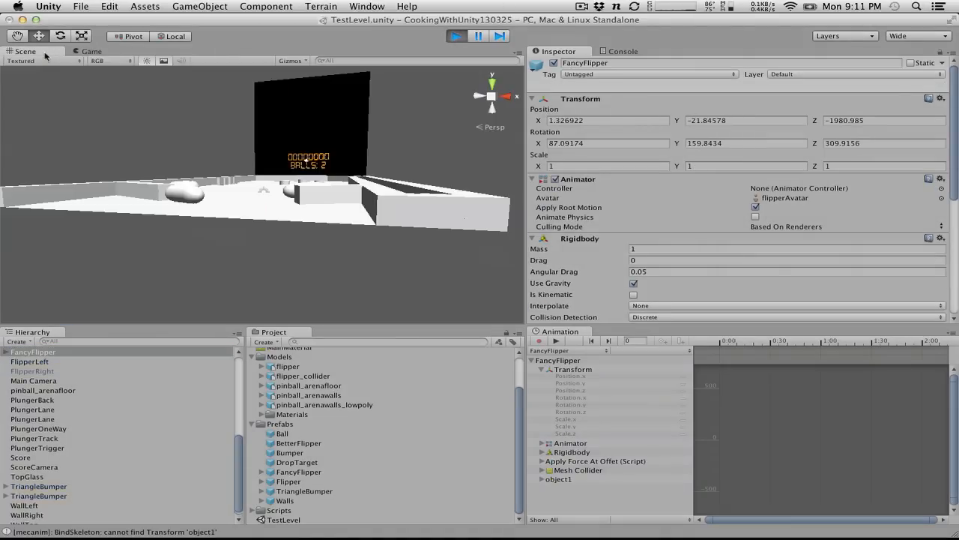
key("f")
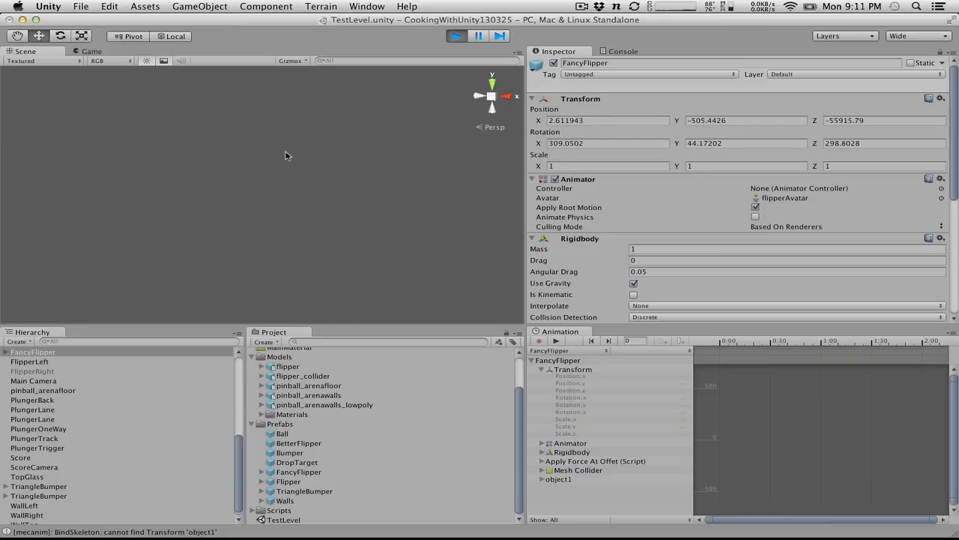
left_click(457, 36)
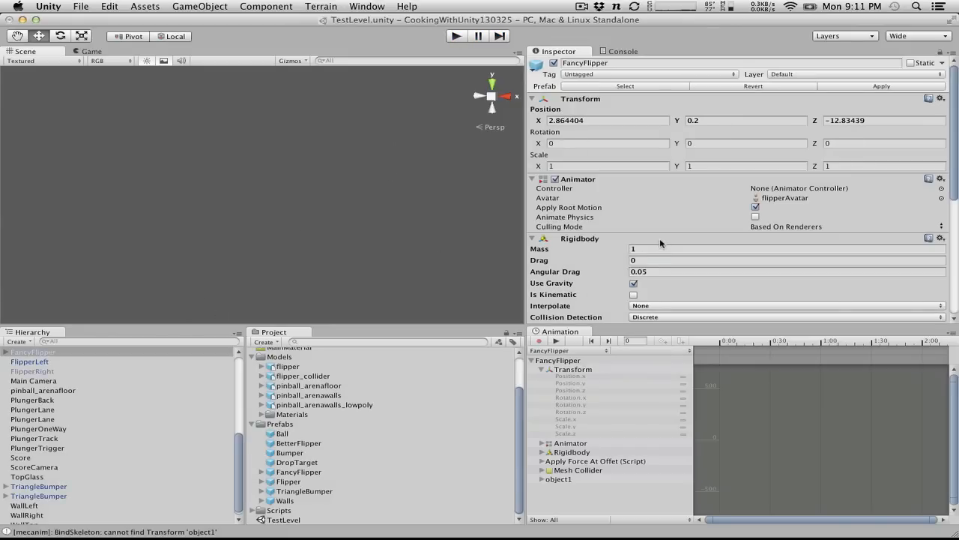
Step: Copy the Hinge Joint component from FlipperRight and paste it onto FancyFlipper as a new component
scroll(654, 245, "down", 5)
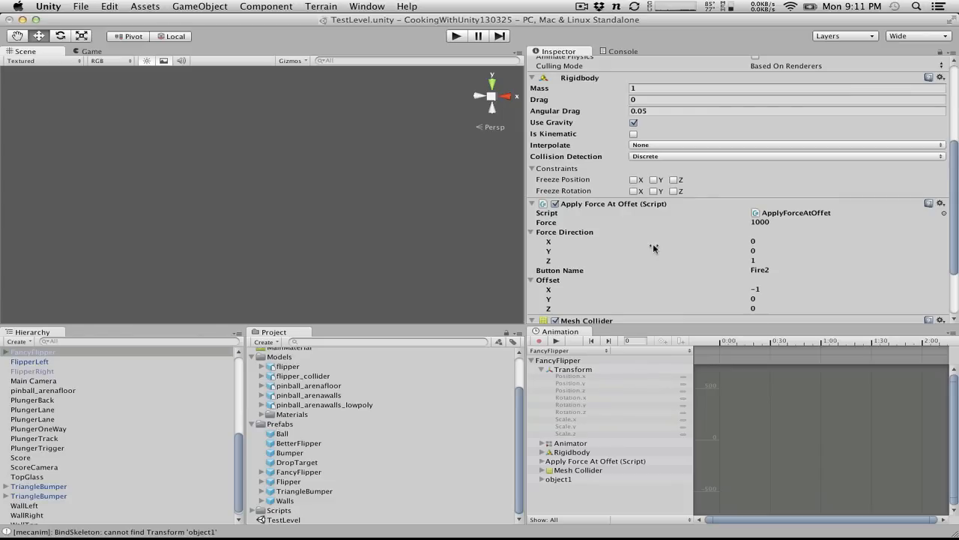
left_click(50, 373)
scroll(683, 211, "down", 2)
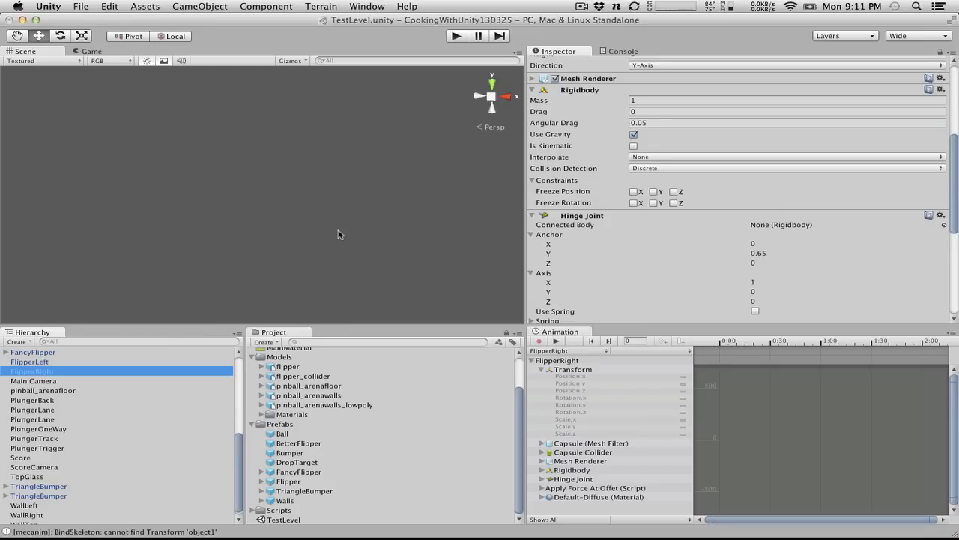
scroll(604, 234, "down", 8)
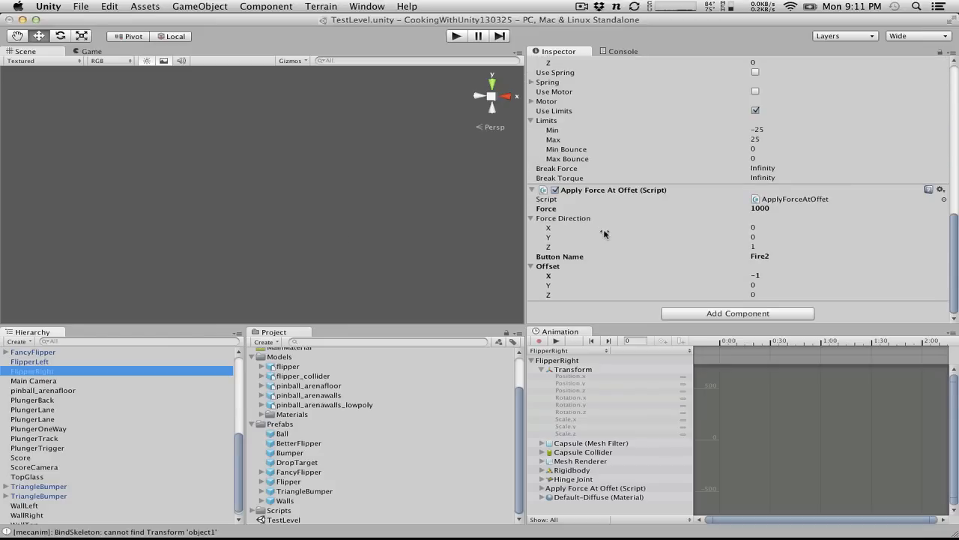
scroll(604, 235, "up", 5)
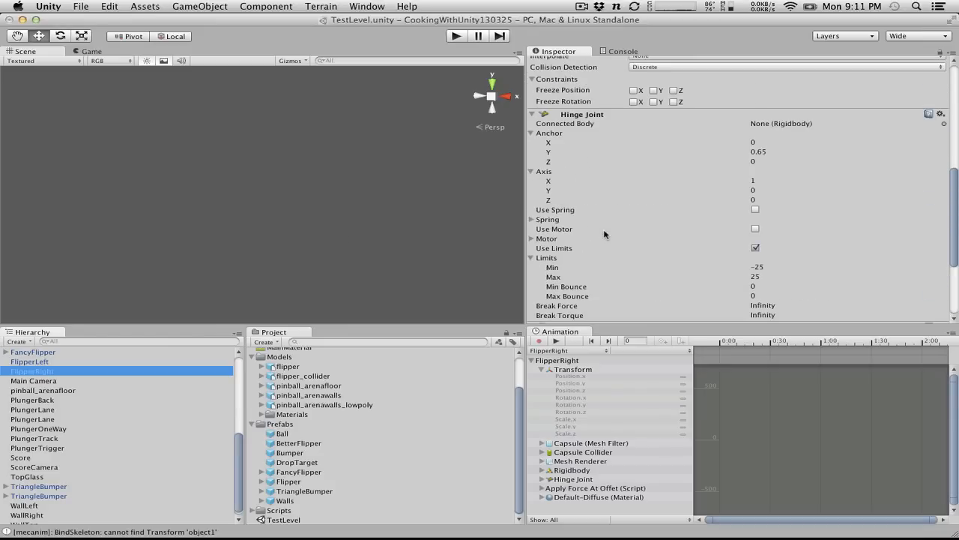
left_click(941, 113)
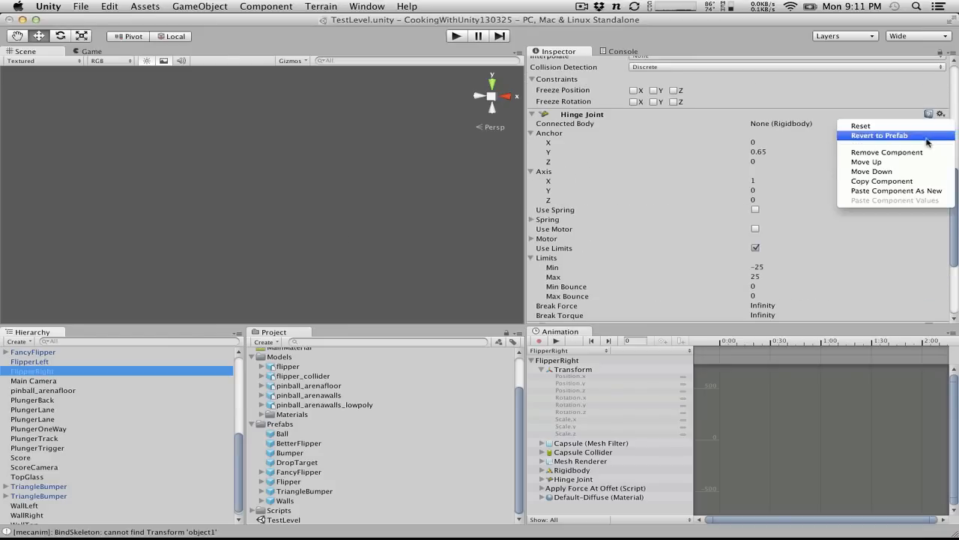
left_click(893, 191)
left_click(45, 353)
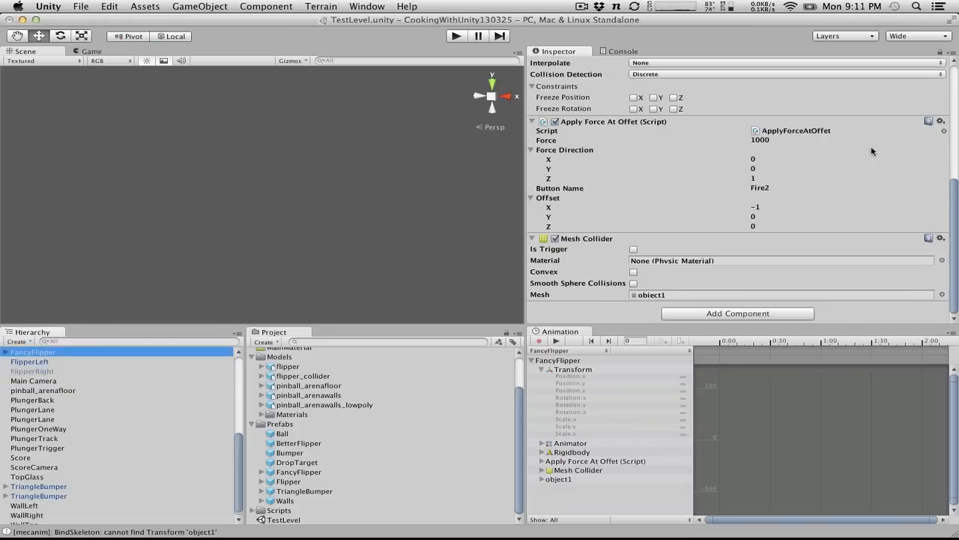
left_click(942, 121)
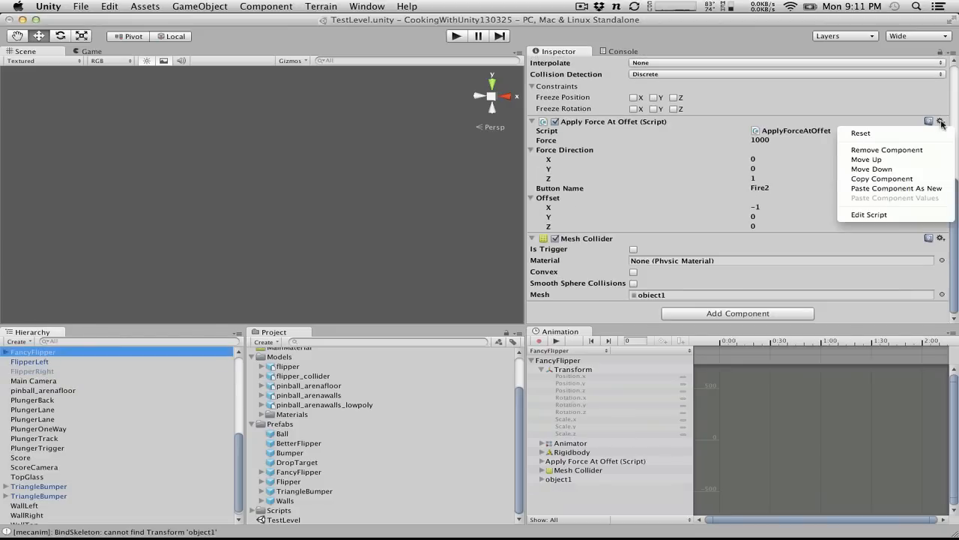
left_click(893, 189)
Step: Play-test the table to check how FancyFlipper behaves with its Hinge Joint, and stop the game
left_click(457, 36)
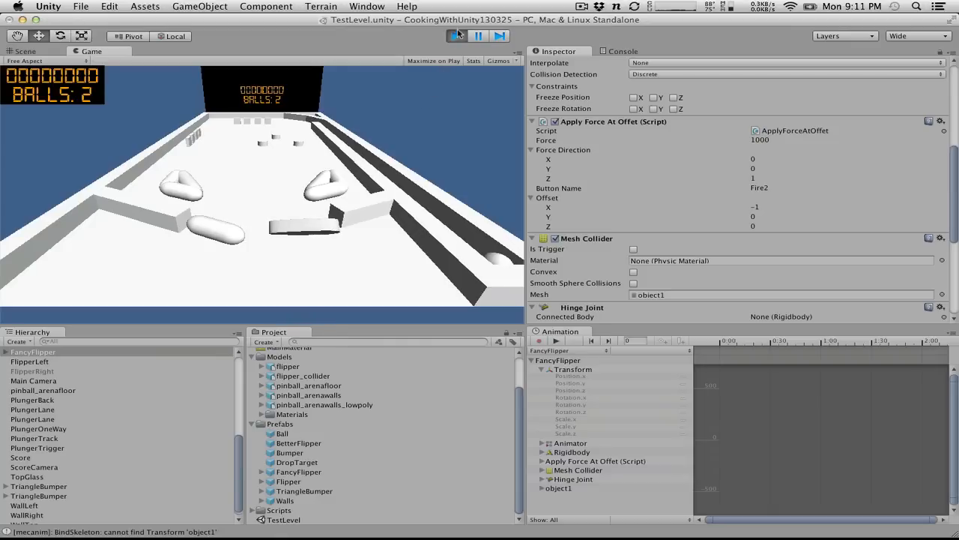
left_click(27, 51)
left_click(75, 51)
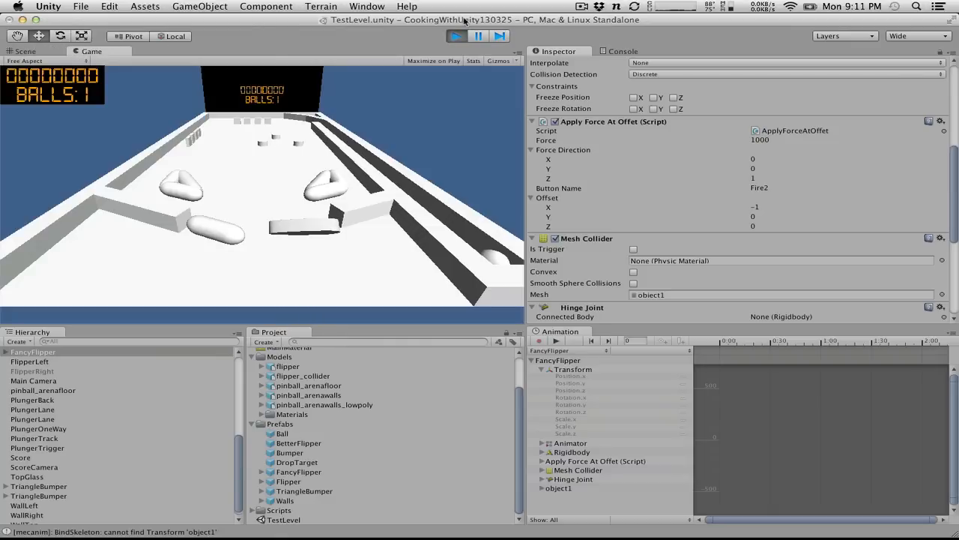
left_click(457, 36)
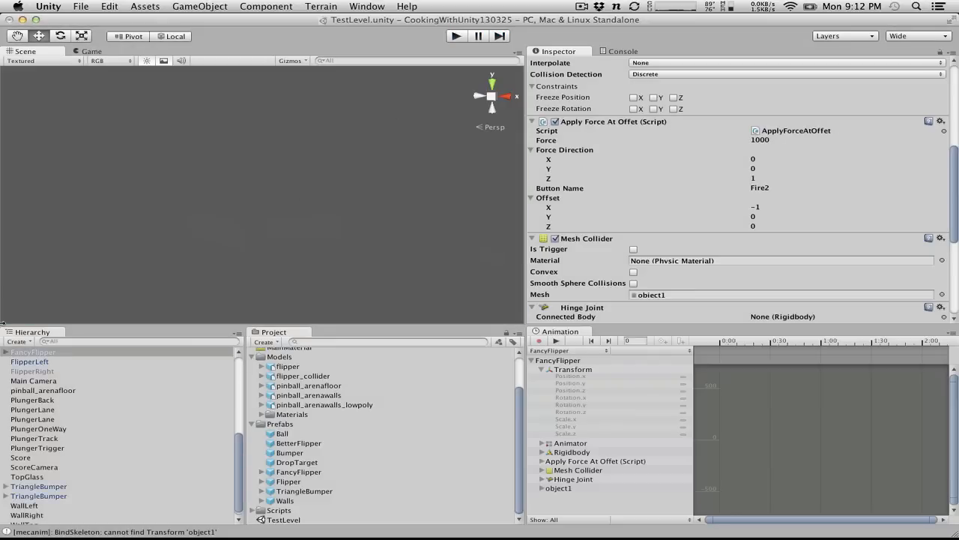
Step: Frame FancyFlipper in the Scene view and compare its orientation and Hinge Joint axis with FlipperLeft
left_click(46, 352)
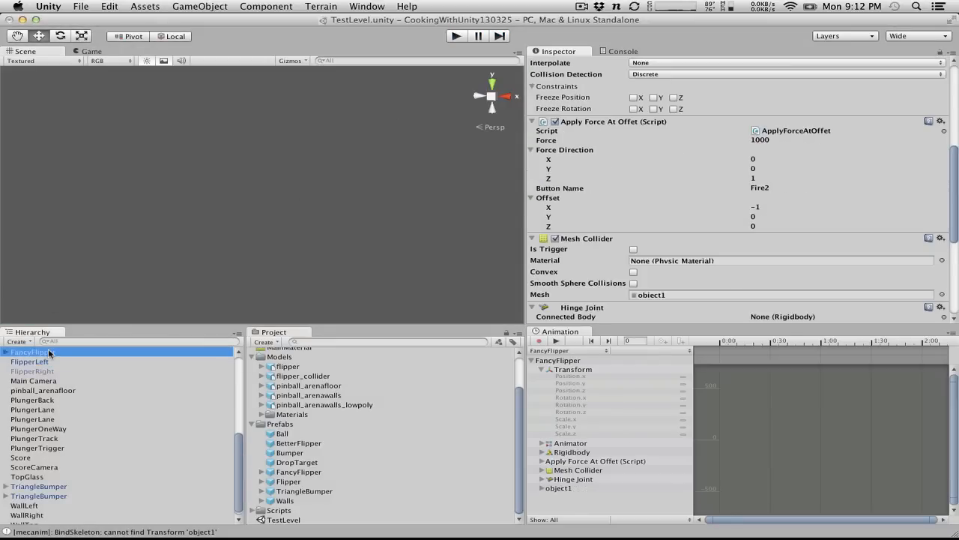
scroll(620, 198, "down", 5)
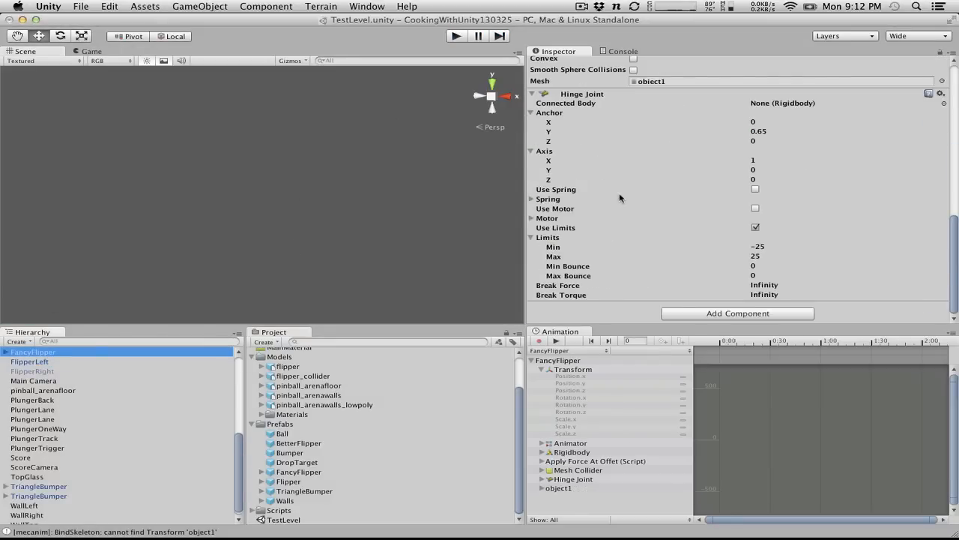
scroll(619, 198, "down", 10)
double_click(34, 353)
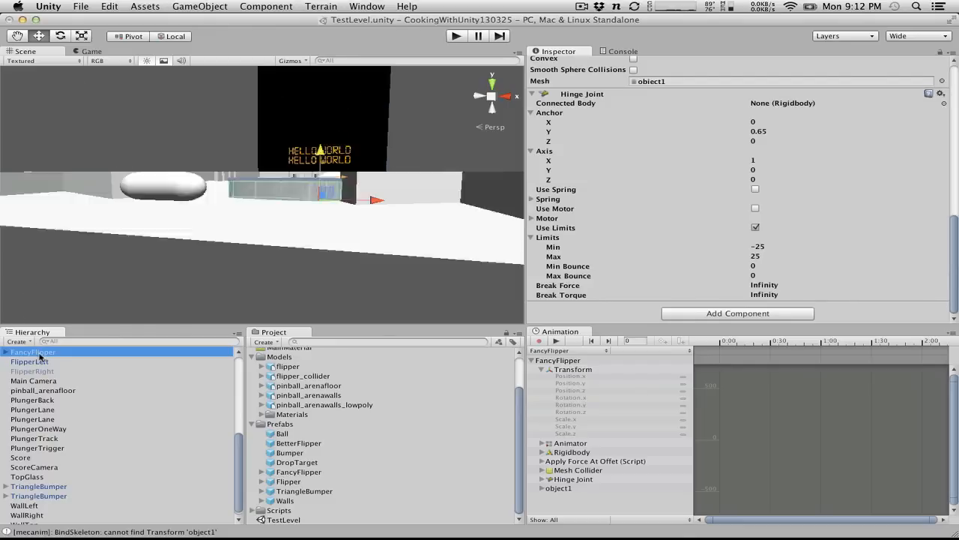
left_click_drag(203, 140, 288, 211, "alt")
left_click(799, 179)
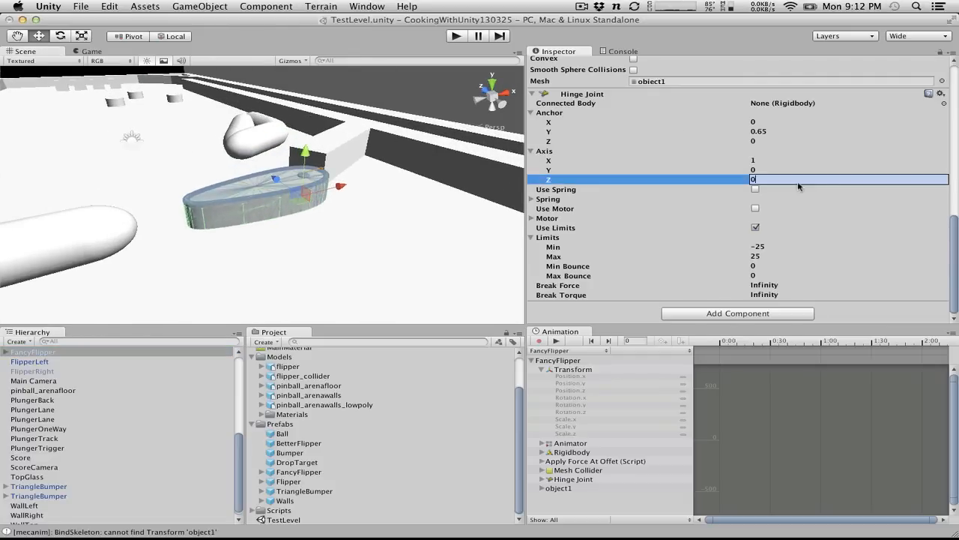
left_click(64, 232)
scroll(65, 232, "down", 5)
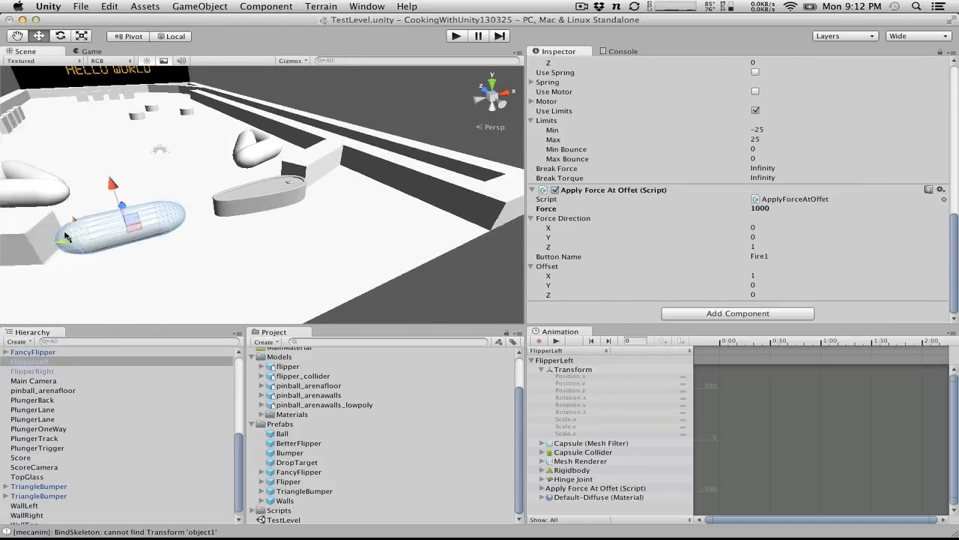
left_click_drag(75, 223, 266, 168, "alt")
left_click(284, 194)
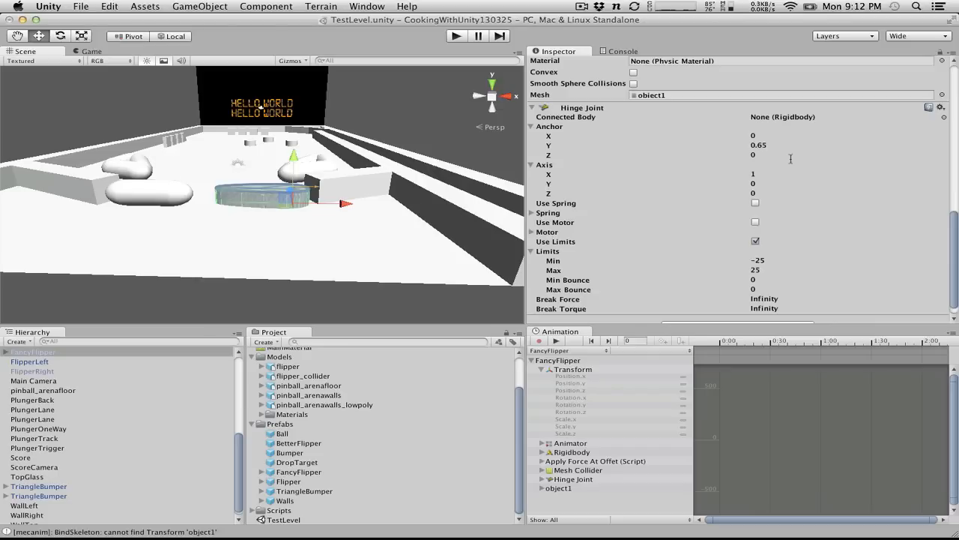
left_click(133, 198)
left_click(293, 201)
left_click(156, 194)
left_click(276, 205)
Step: Set the Hinge Joint axis of FancyFlipper to X 0 and Y 1, keeping Z at 0
left_click(762, 174)
type("0")
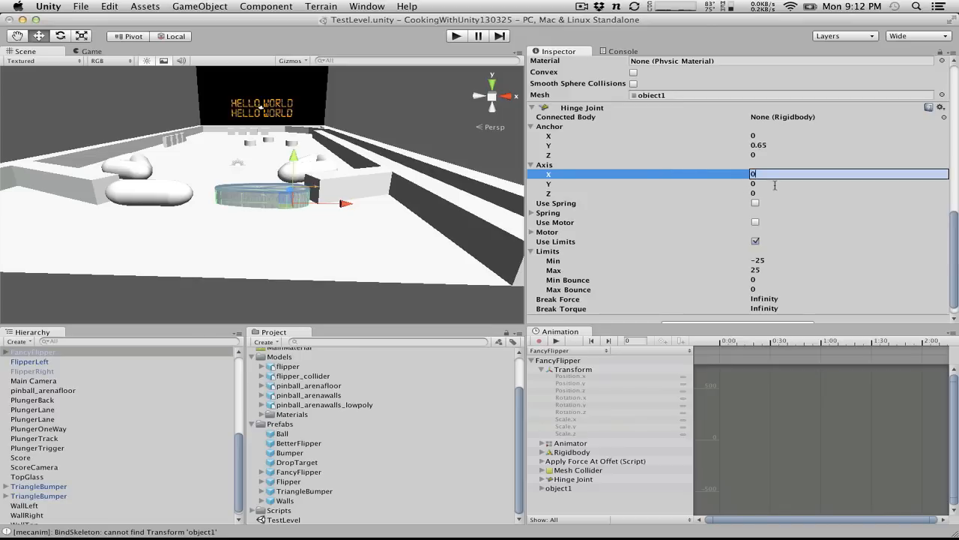
left_click(775, 185)
type("1")
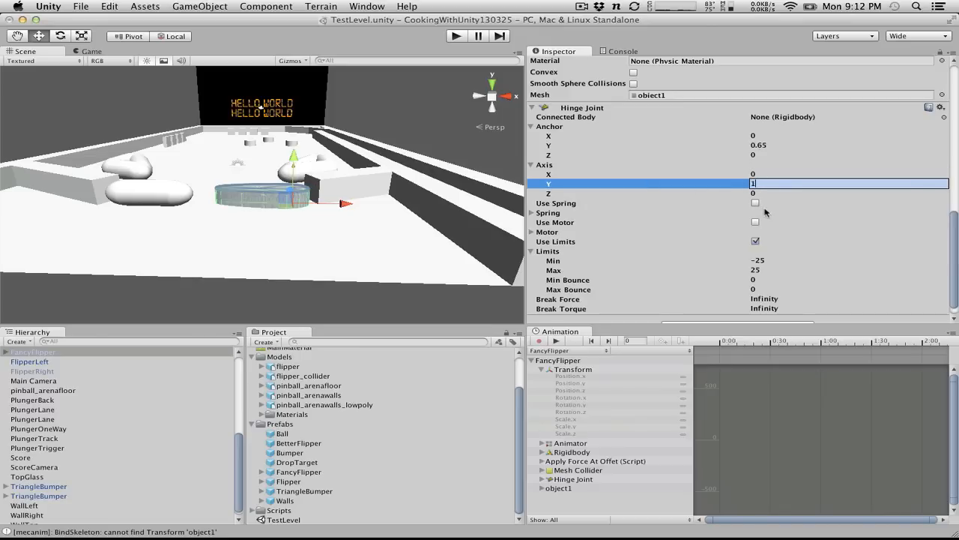
left_click(761, 192)
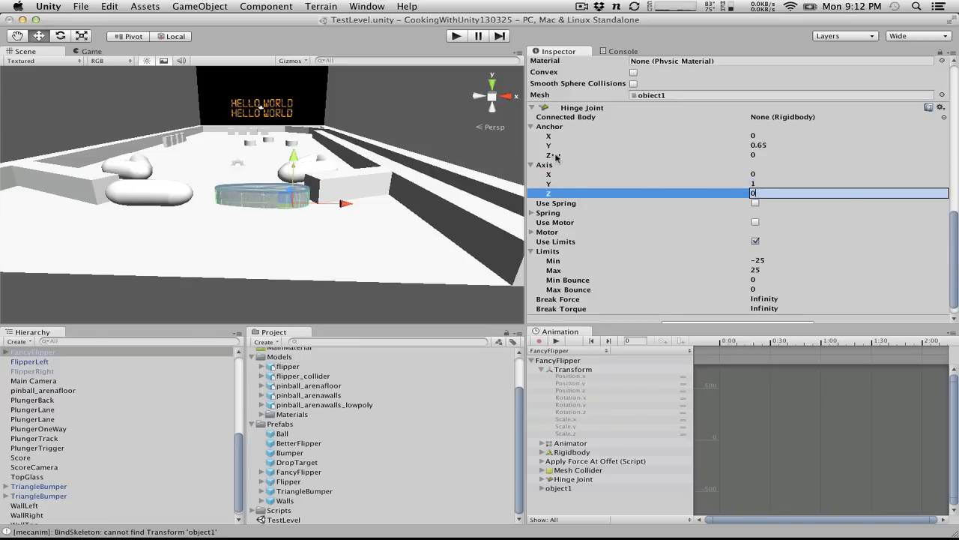
Step: Play-test the table, flipping FancyFlipper repeatedly to check its swing and contact with the ball, and stop the game
left_click(457, 36)
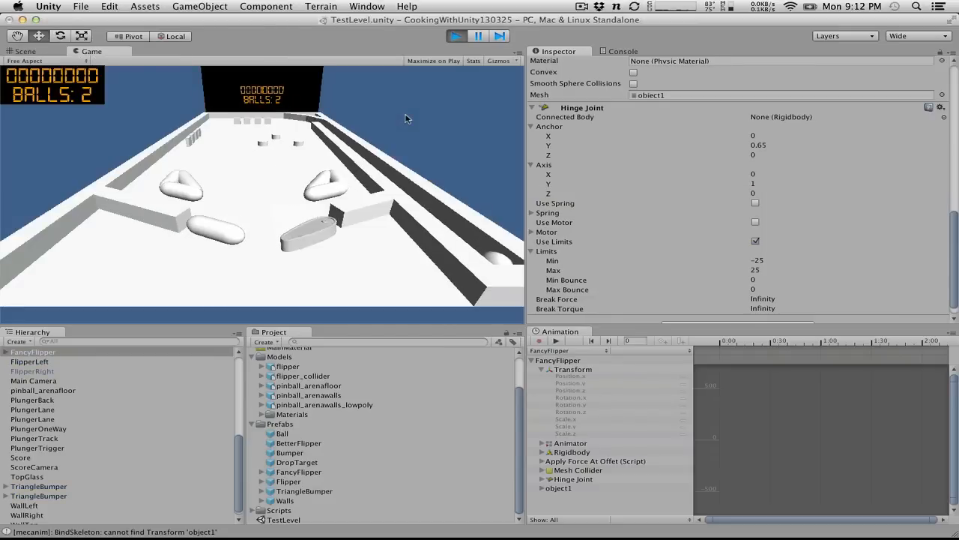
key("alt")
key("alt")
key("alt")
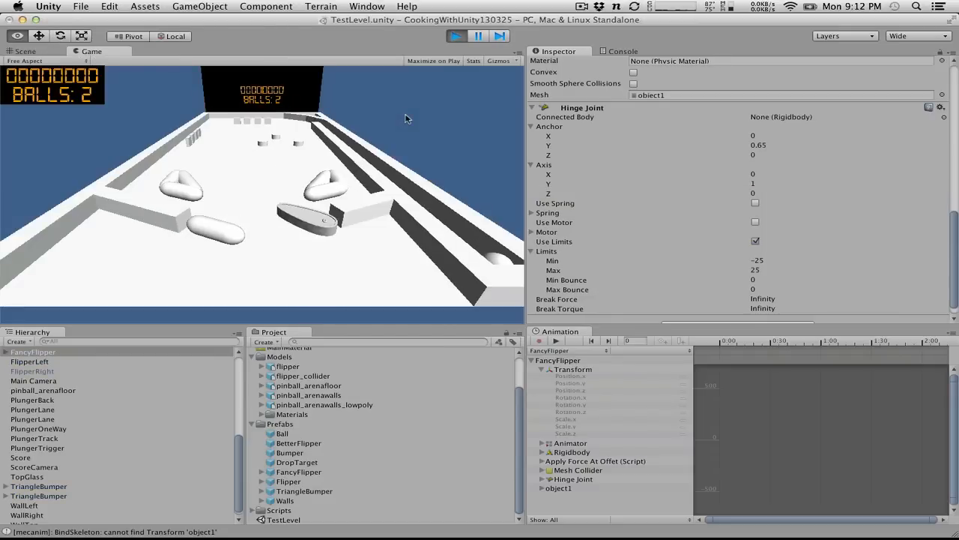
key("alt")
key("alt")
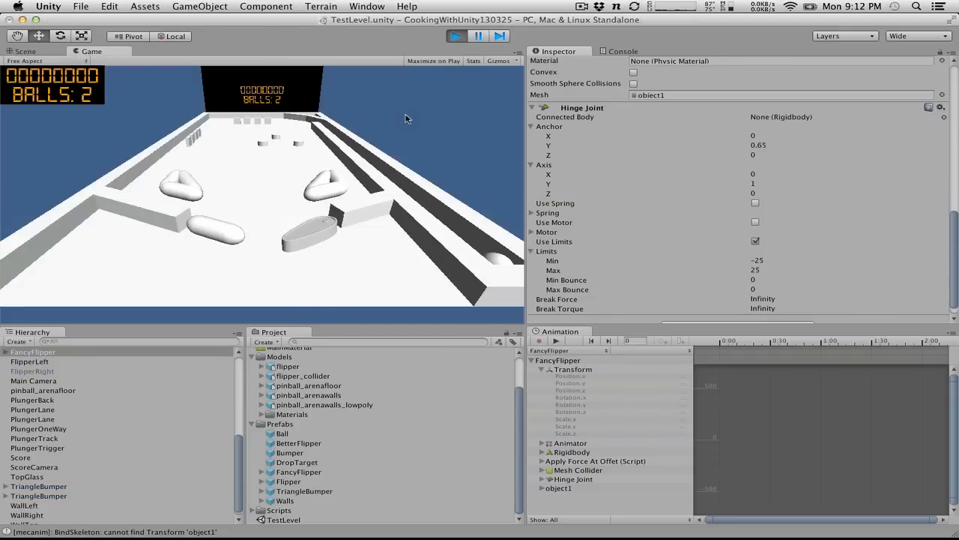
key("alt")
key("alt")
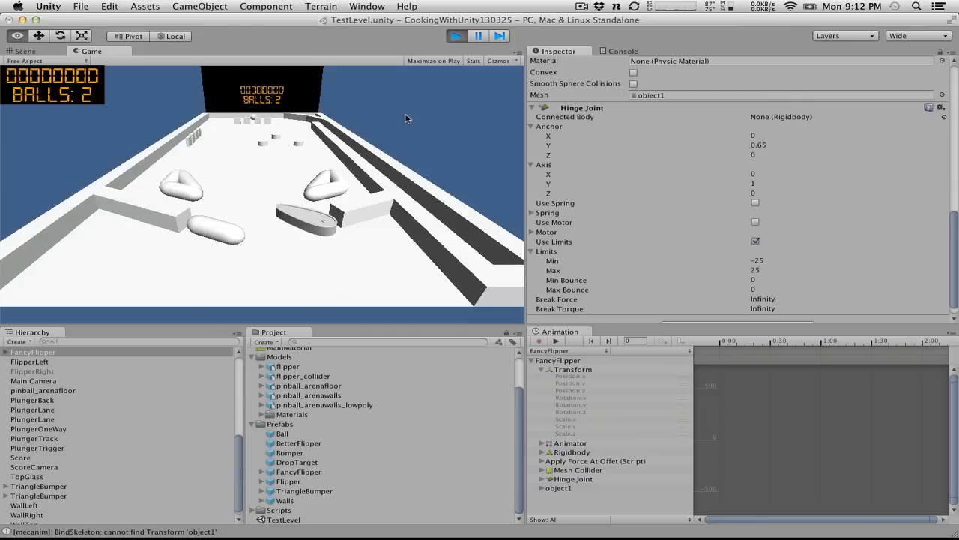
key("alt")
key("alt")
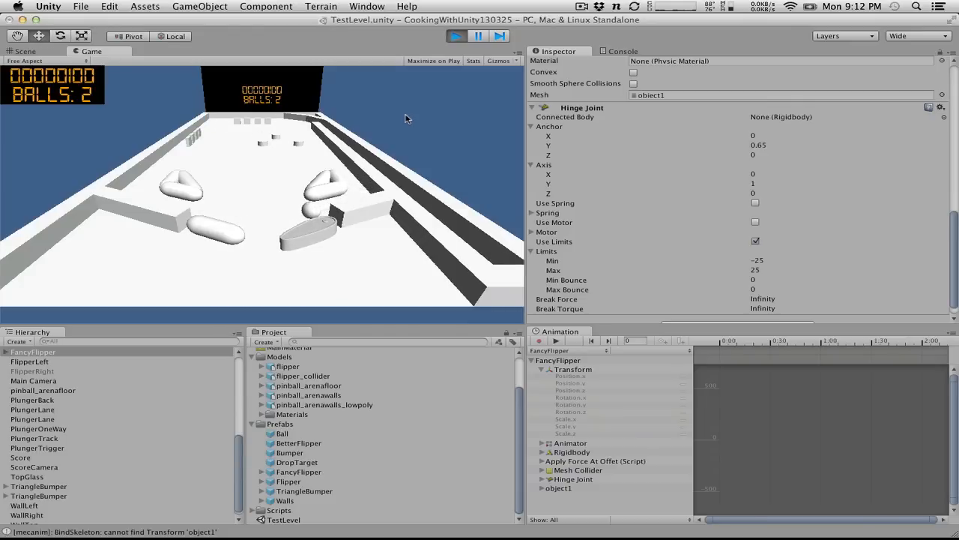
key("alt")
key("alt")
key("alt")
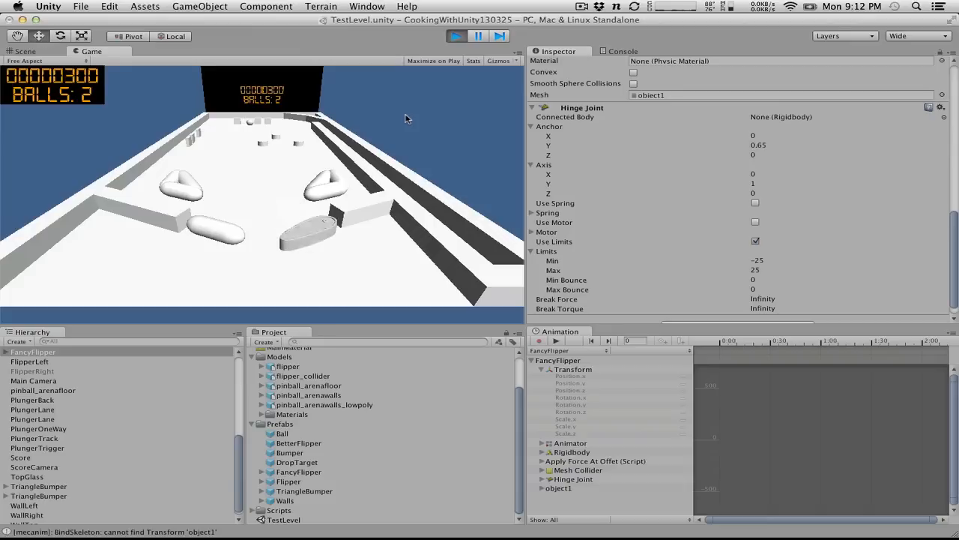
key("alt")
key("alt")
key("alt")
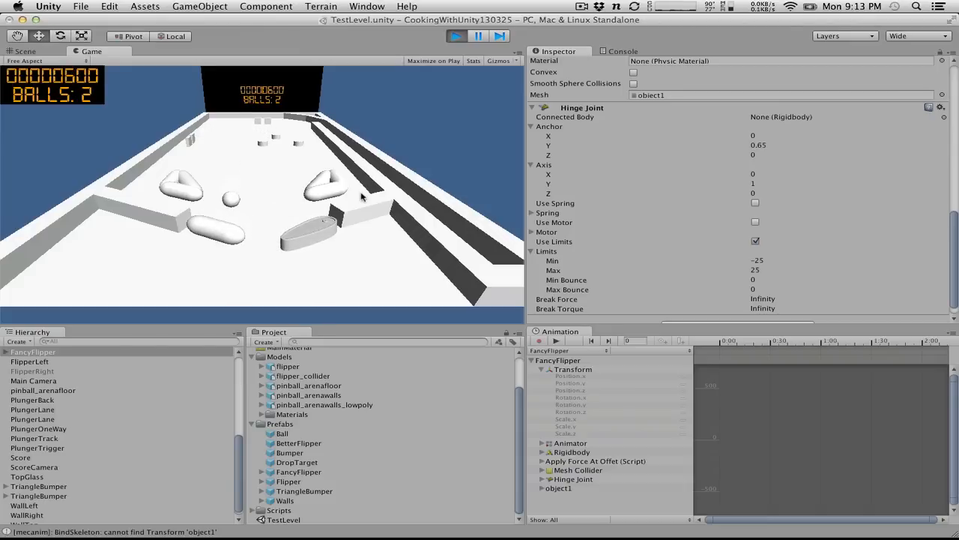
key("alt")
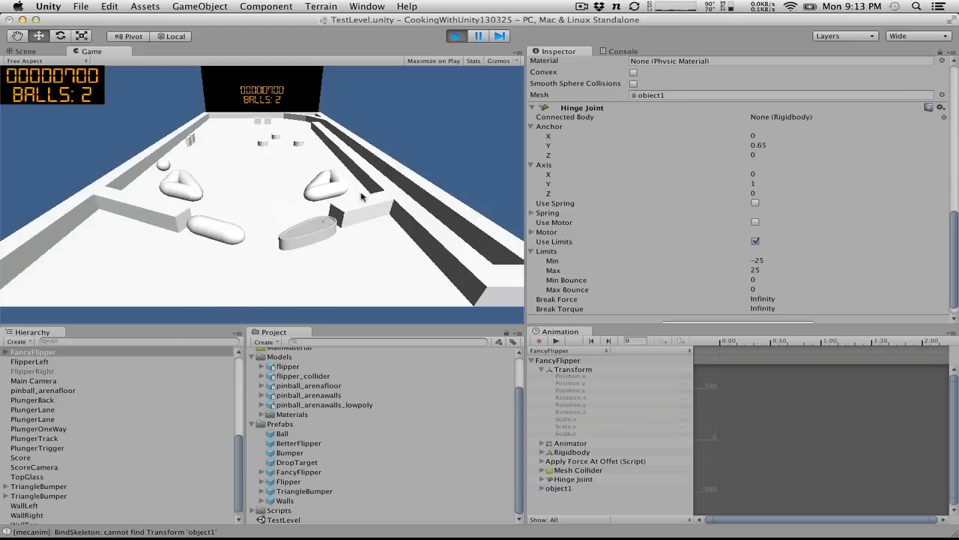
key("alt")
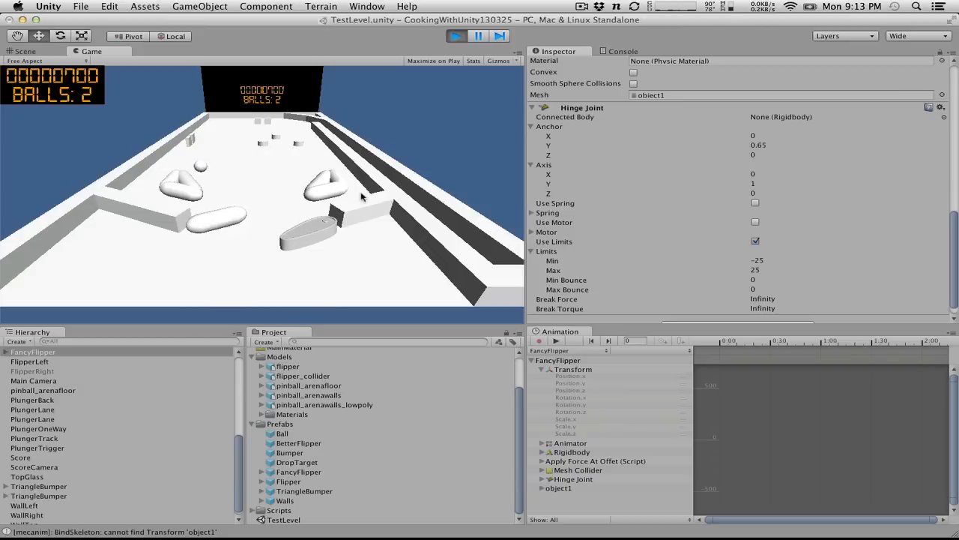
key("alt")
key("alt")
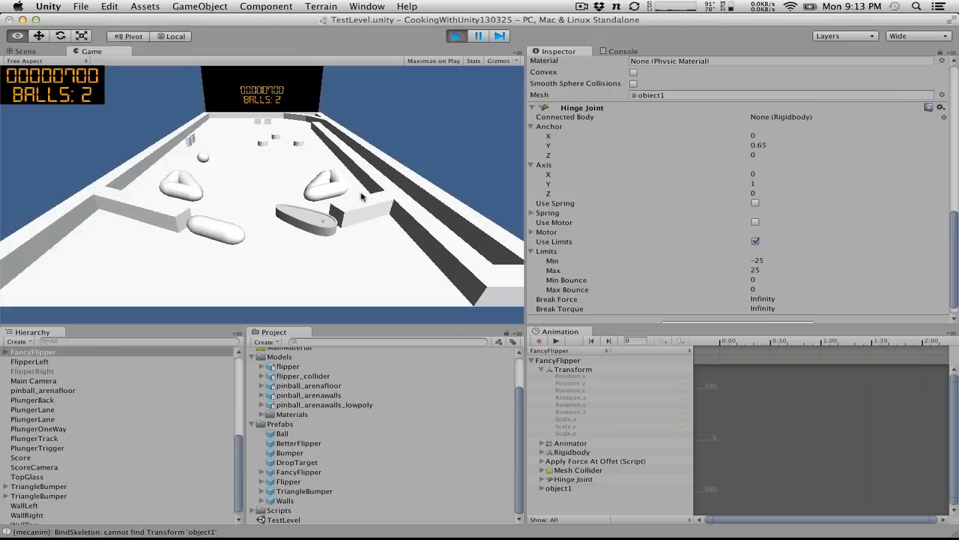
key("alt")
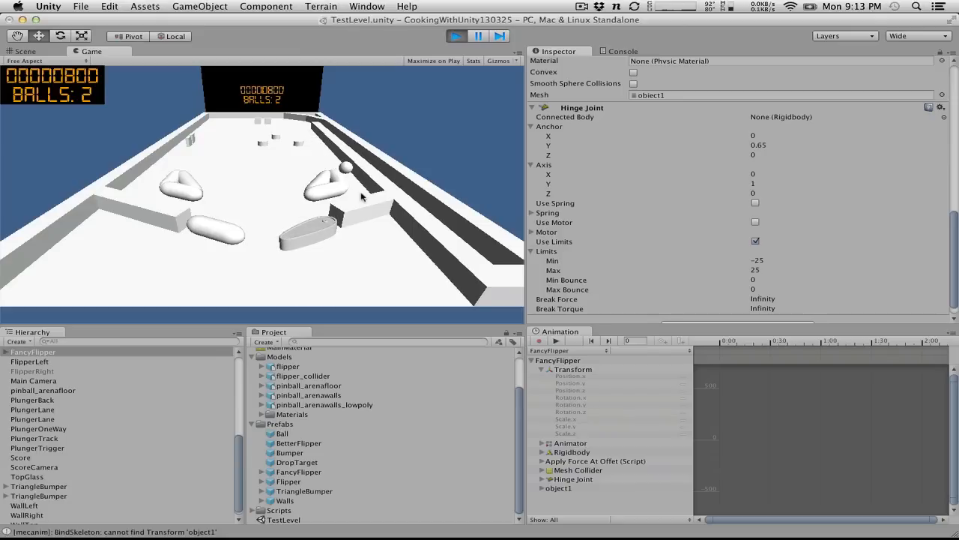
key("alt")
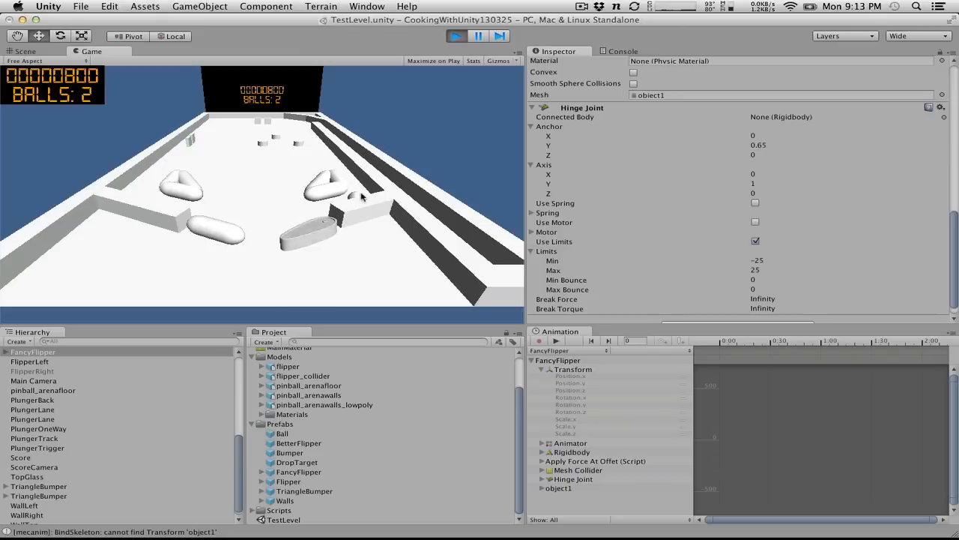
key("alt")
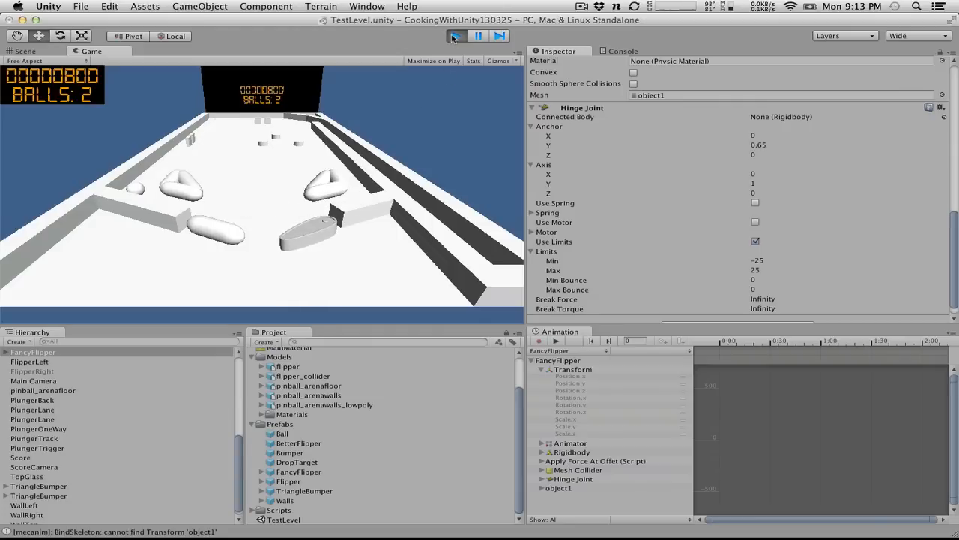
key("super+p")
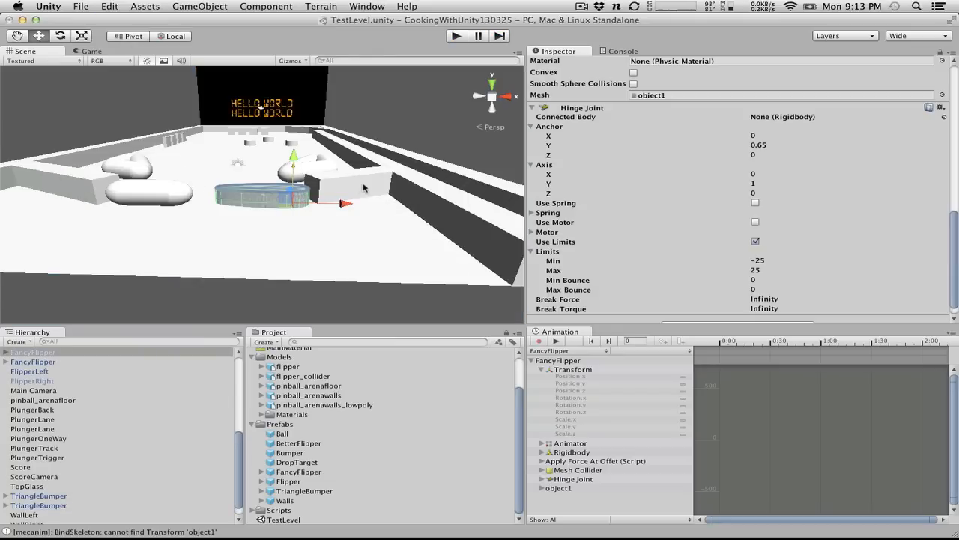
Step: Try a duplicate FancyFlipper farther up the table at about X 2.86, Z -3.65, run the game, and stop it
left_click_drag(300, 195, 395, 153, "alt")
left_click(456, 36)
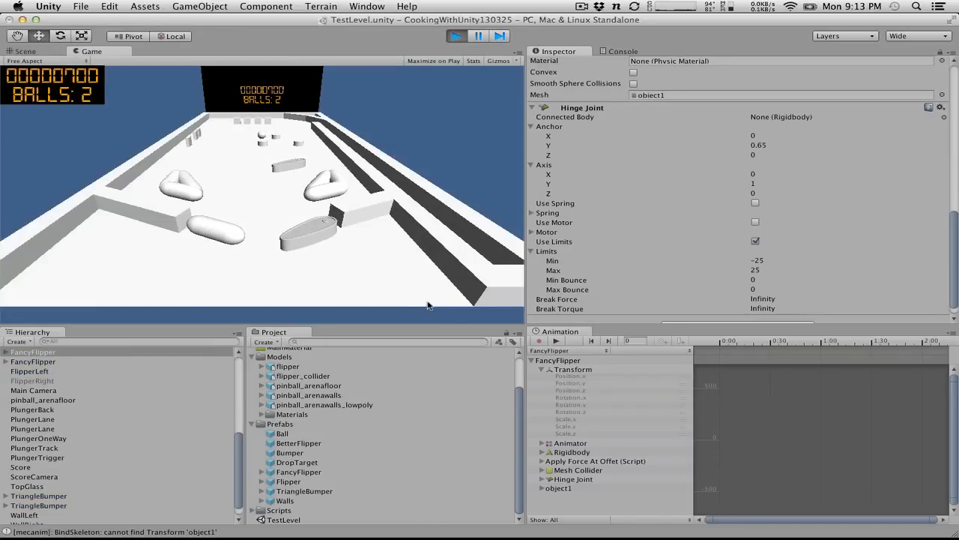
key("alt")
key("ctrl")
left_click(455, 37)
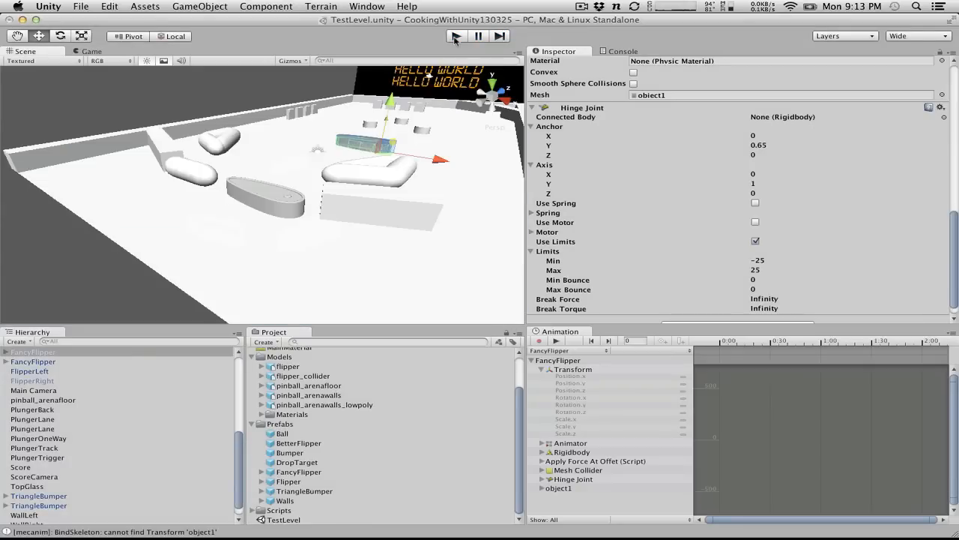
Step: Delete the duplicate FancyFlipper placed farther up the table
left_click(342, 146)
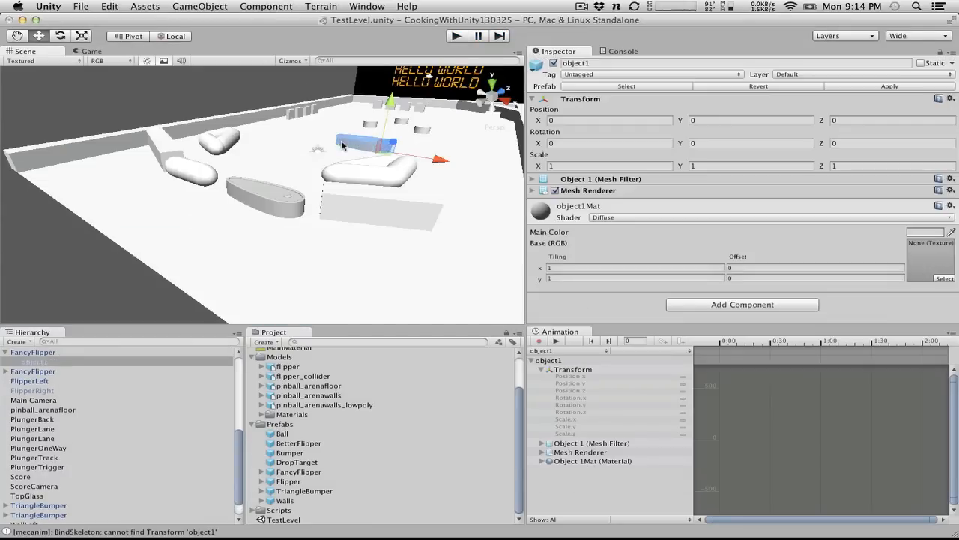
left_click(343, 161)
left_click(358, 147)
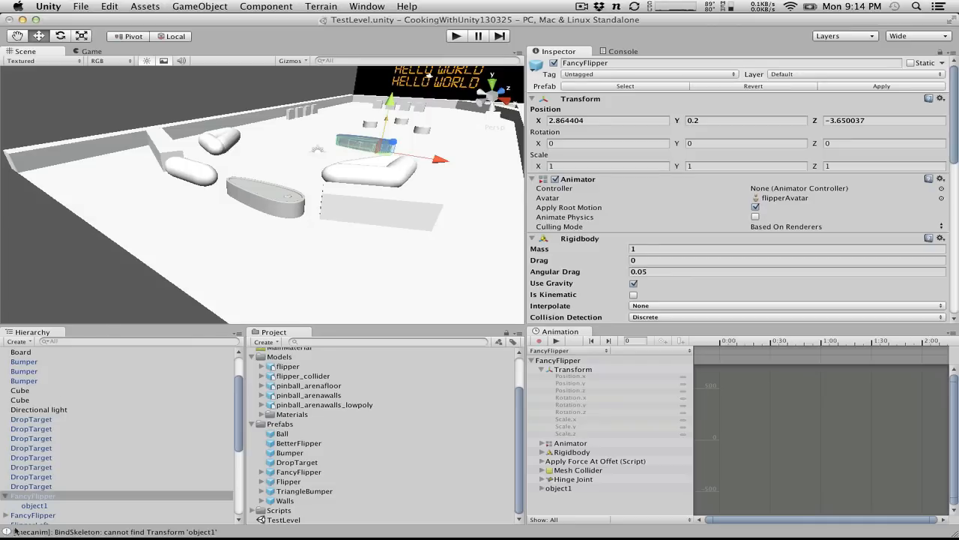
right_click(41, 496)
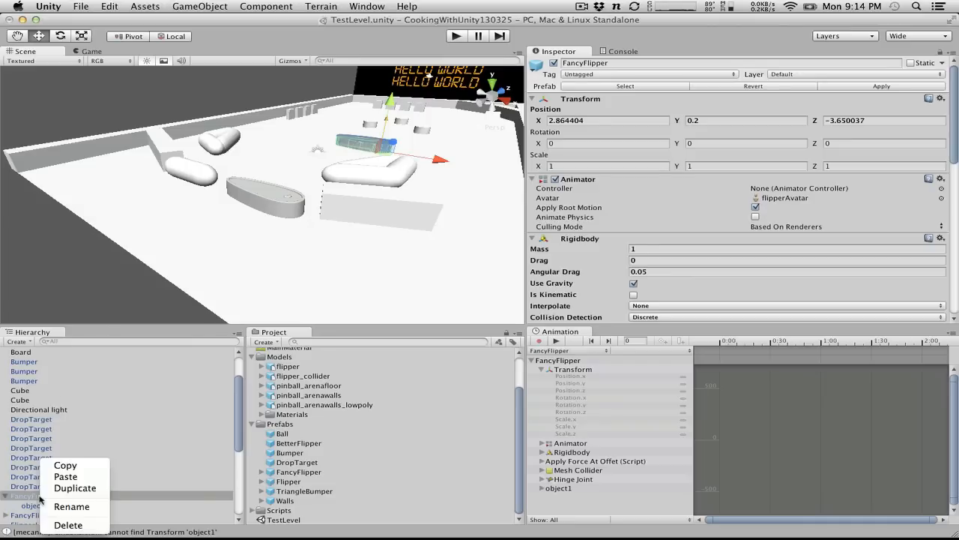
left_click(73, 527)
Step: Try turning off Use Gravity on the remaining FancyFlipper's Rigidbody in a short game run, and turn it back on
left_click(273, 213)
left_click_drag(303, 150, 473, 239, "alt")
scroll(617, 218, "down", 10)
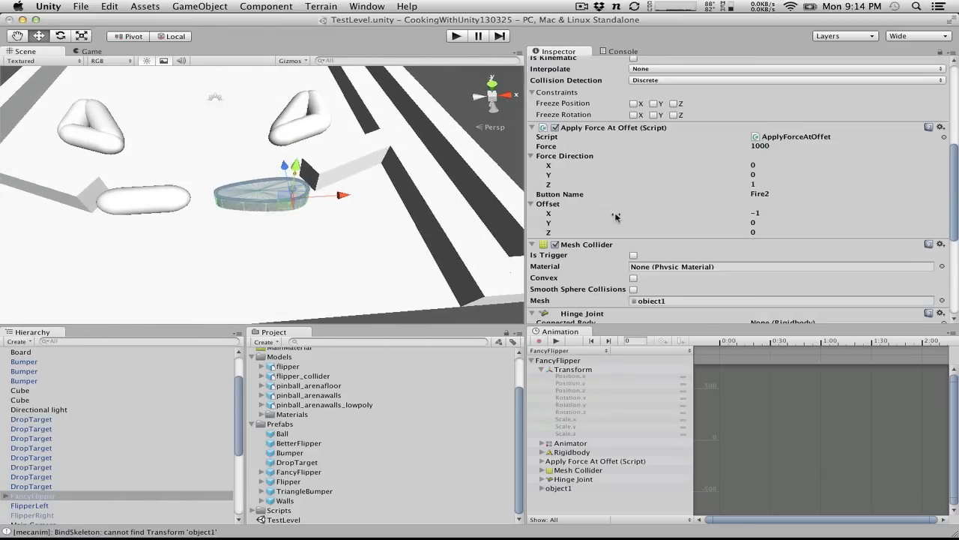
scroll(616, 216, "down", 5)
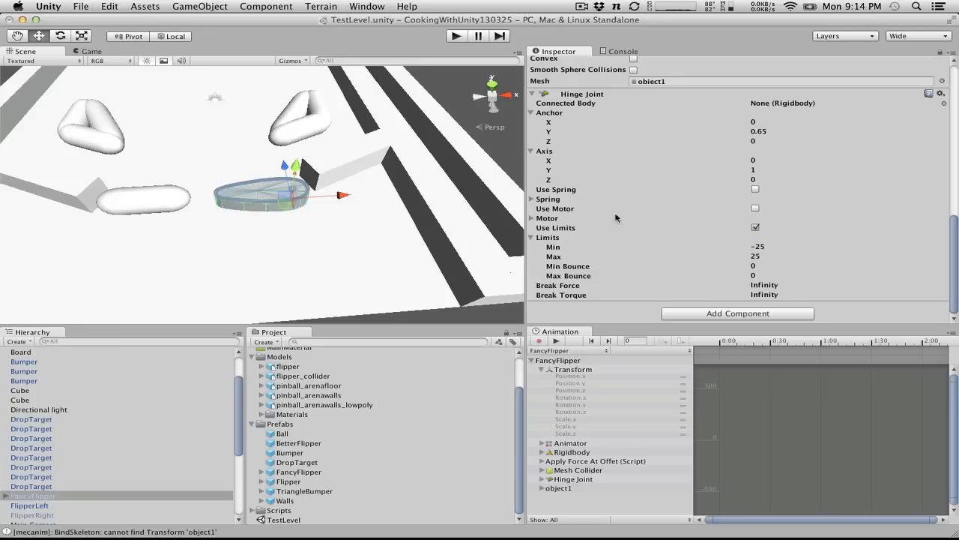
scroll(617, 217, "up", 10)
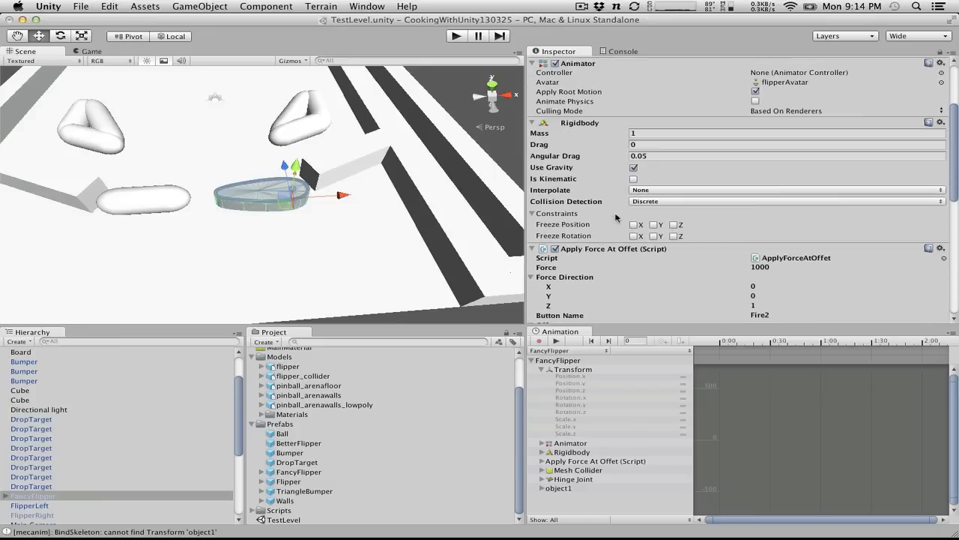
left_click(634, 168)
left_click(455, 37)
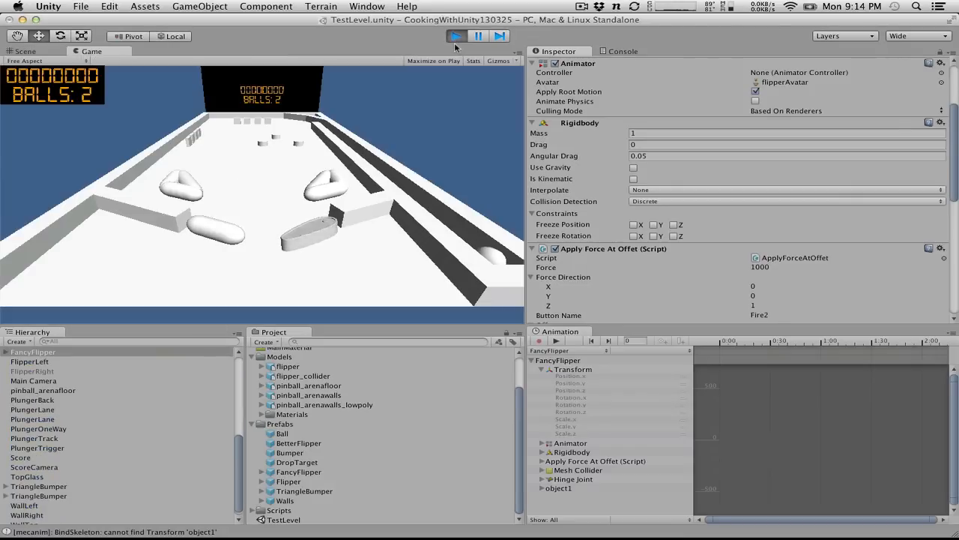
left_click(456, 36)
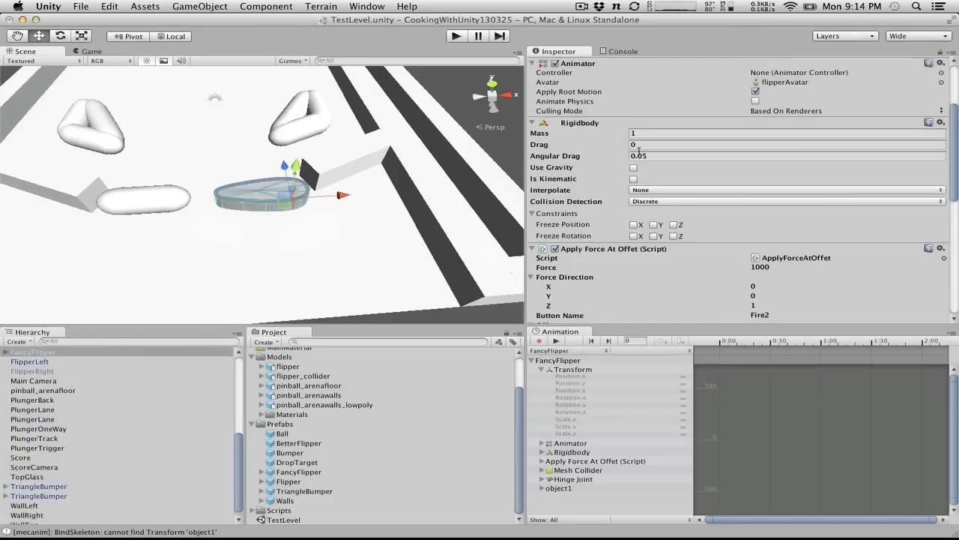
left_click(634, 168)
Step: Toggle Convex on FancyFlipper's Mesh Collider to compare the collider wireframe up close, and leave Convex off
scroll(678, 275, "down", 5)
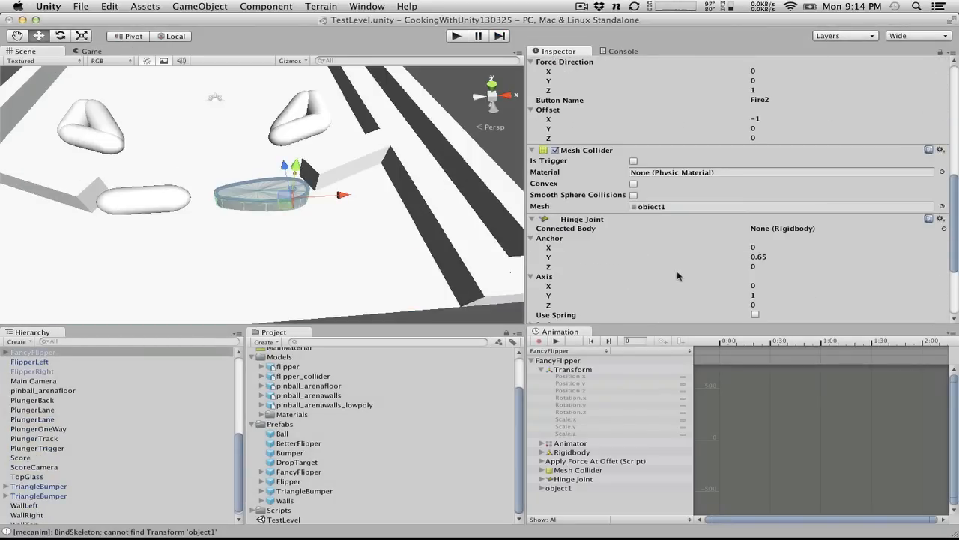
scroll(677, 271, "down", 3)
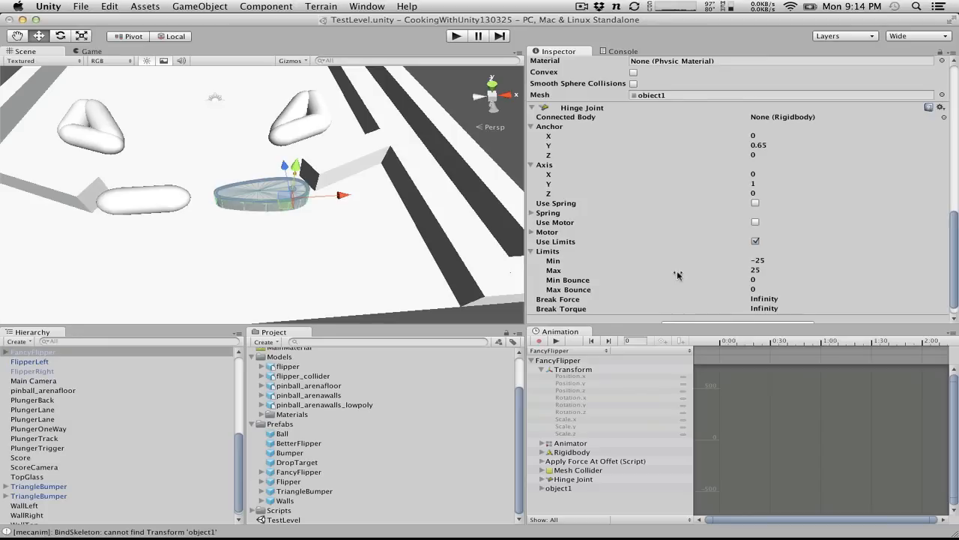
scroll(678, 275, "up", 3)
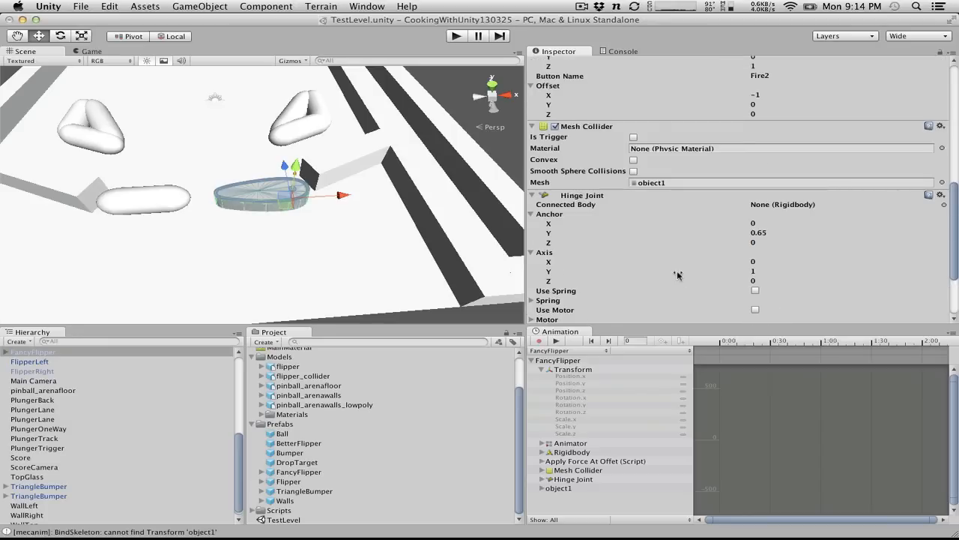
left_click(634, 161)
left_click(634, 161)
scroll(258, 203, "up", 10)
left_click_drag(258, 204, 238, 73, "alt")
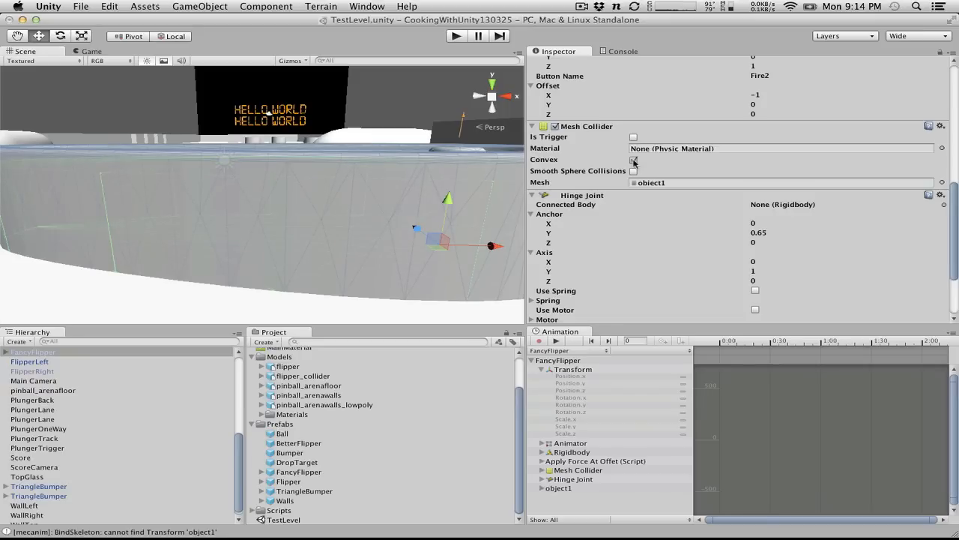
left_click(634, 160)
left_click(634, 159)
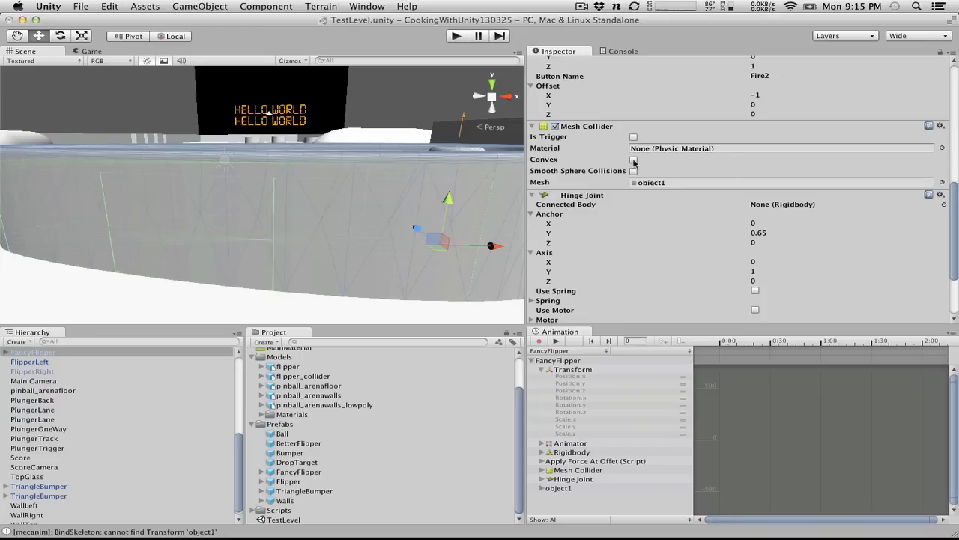
left_click_drag(289, 153, 364, 273, "alt")
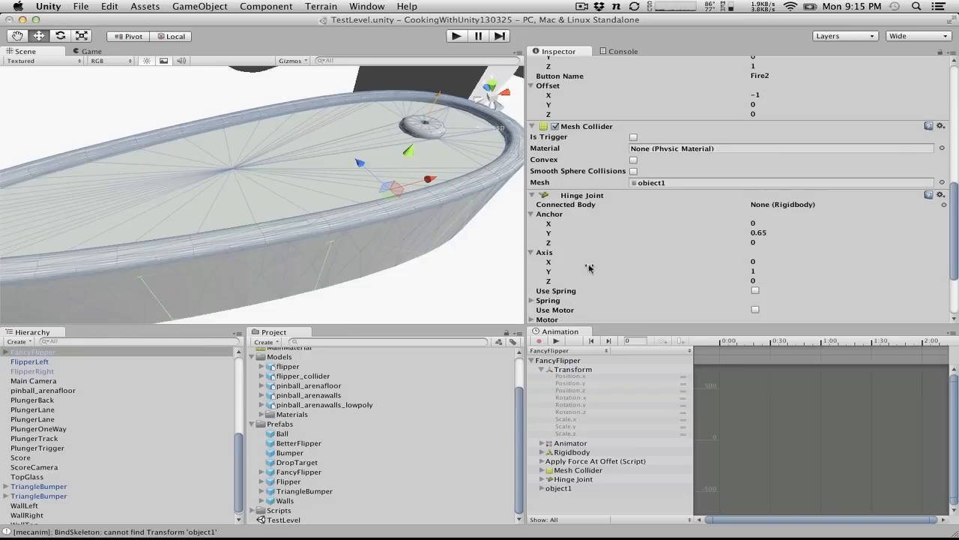
Step: Review FancyFlipper's Hinge Joint settings, including the expanded Spring, Motor and Limits groups, and its other components
scroll(760, 258, "down", 3)
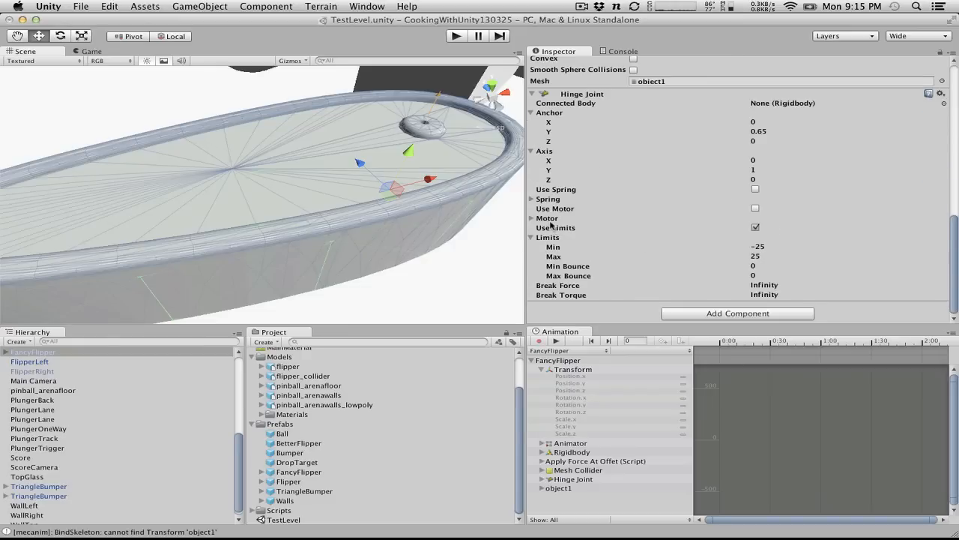
left_click(532, 199)
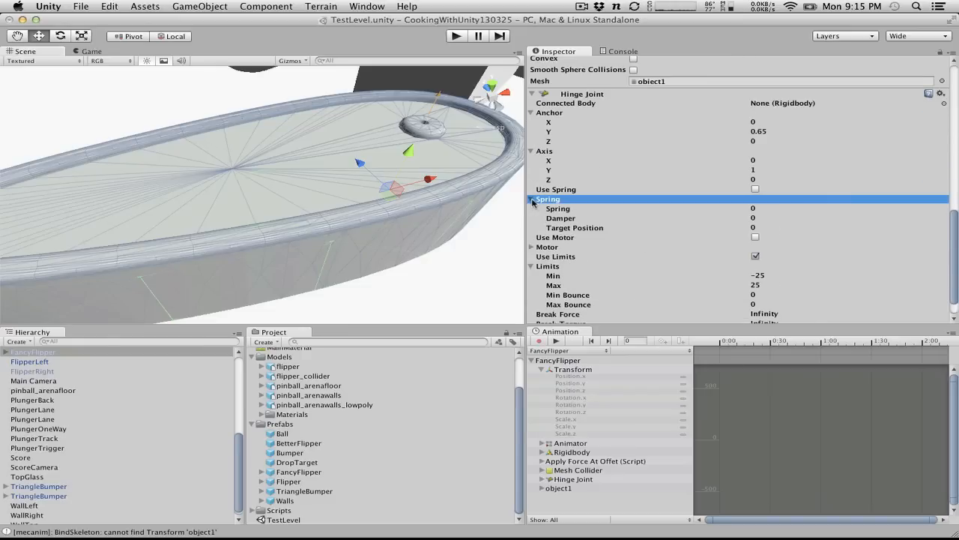
left_click(532, 248)
scroll(533, 251, "down", 2)
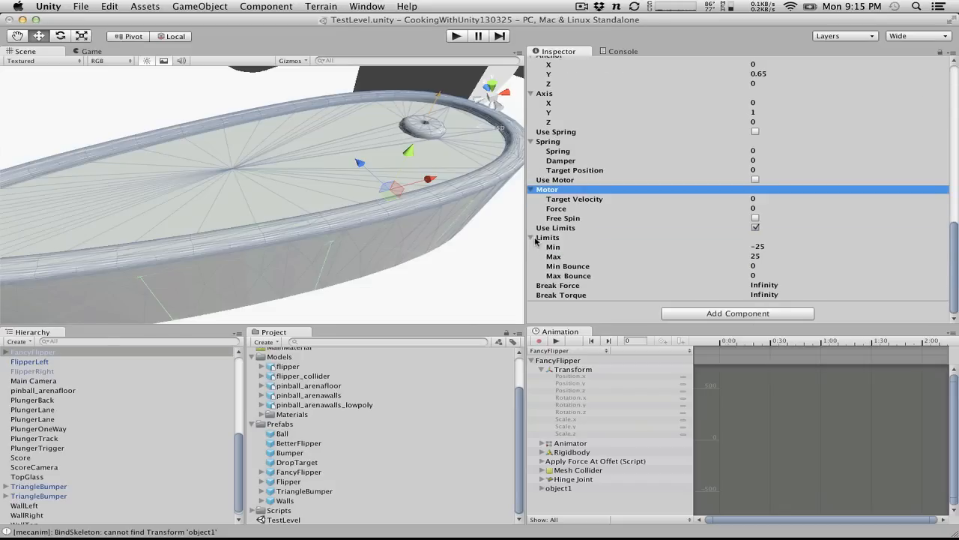
left_click(532, 238)
left_click(533, 277)
scroll(533, 279, "down", 2)
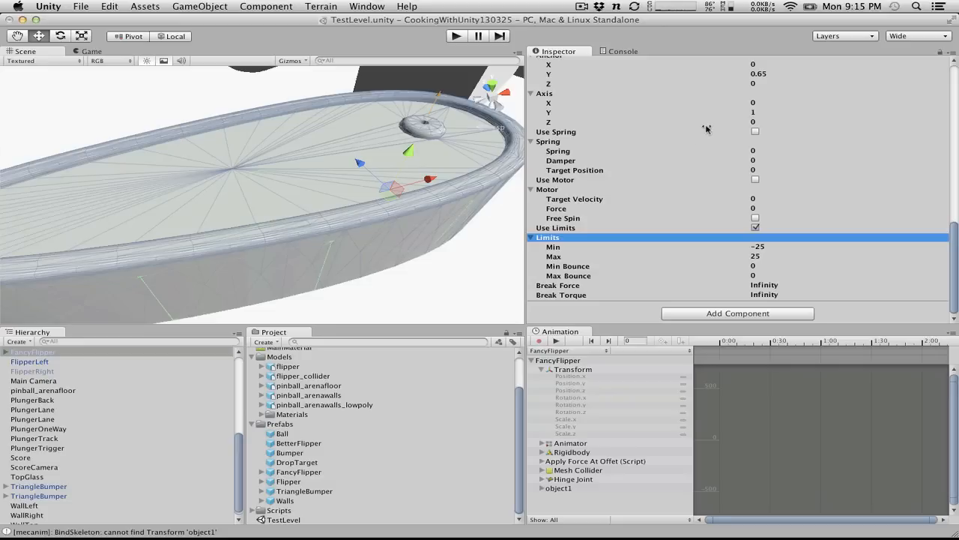
scroll(712, 139, "up", 15)
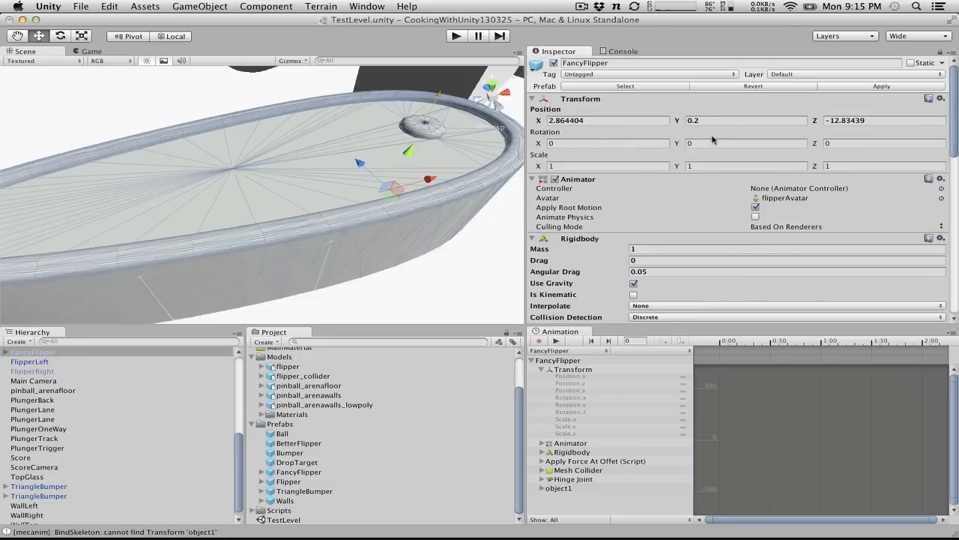
scroll(712, 140, "down", 15)
scroll(712, 139, "up", 6)
scroll(712, 139, "up", 9)
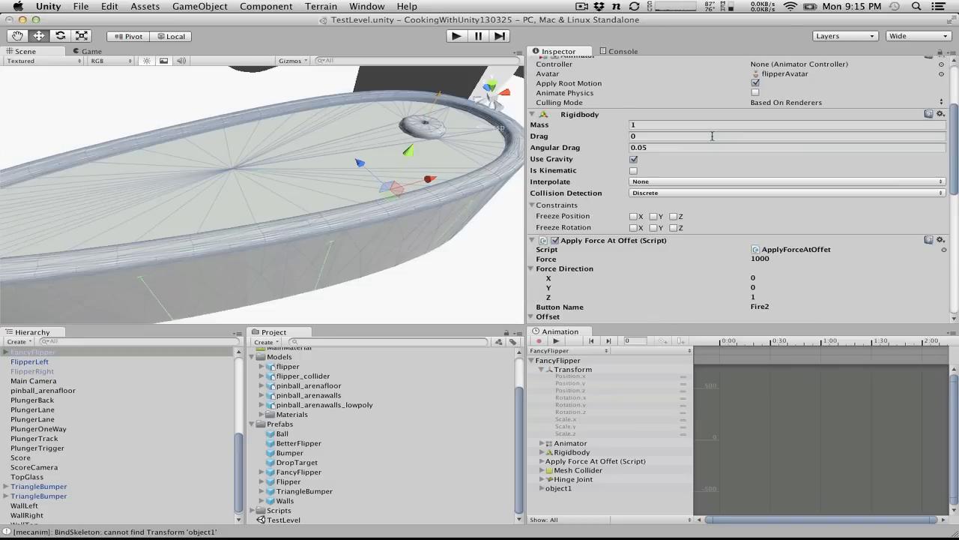
Step: Play-test the table with Convex off, flipping FancyFlipper several times, and stop the game
left_click(460, 36)
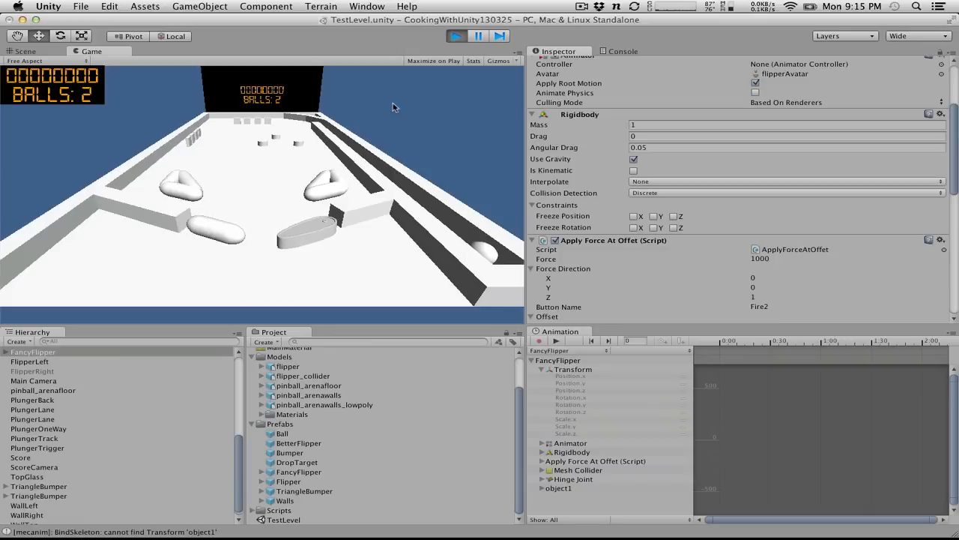
key("alt")
key("alt")
key("alt")
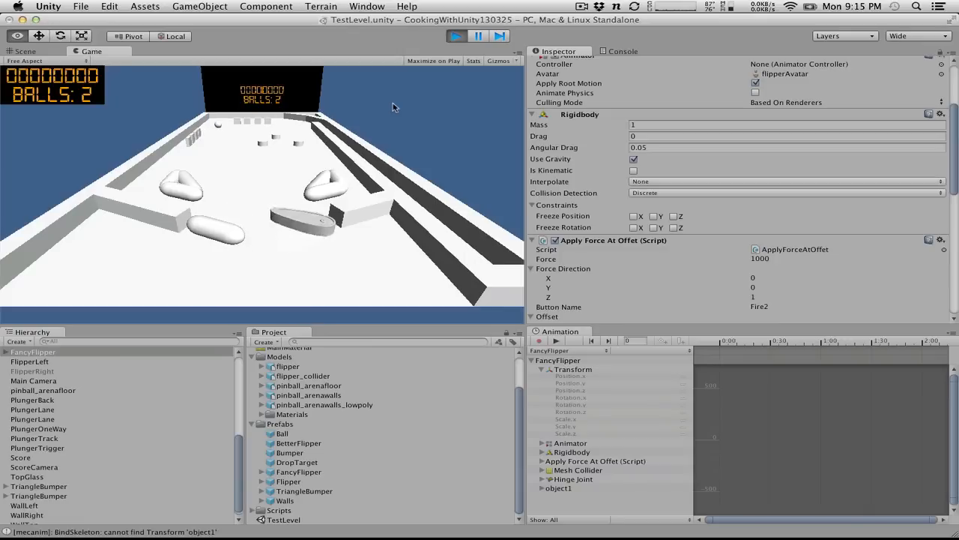
key("alt")
key("alt")
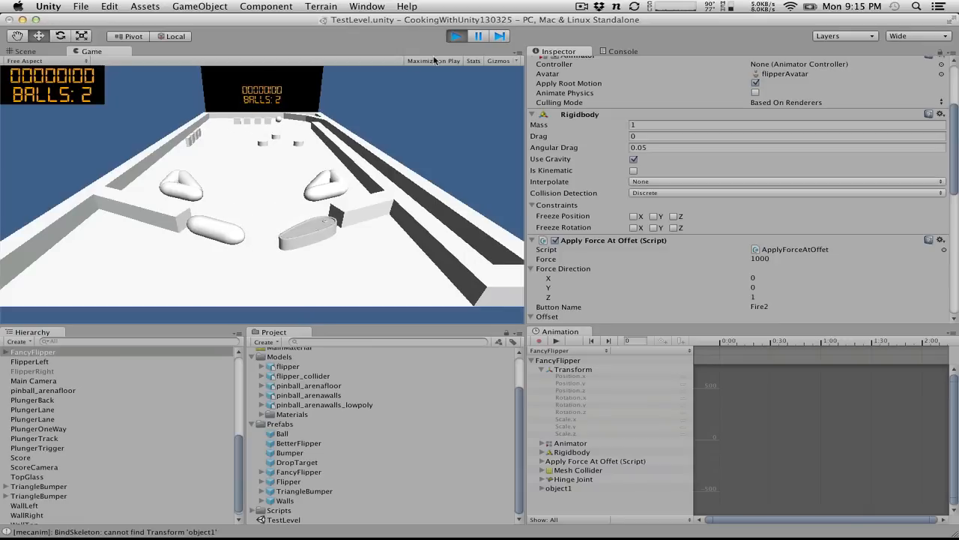
left_click(457, 36)
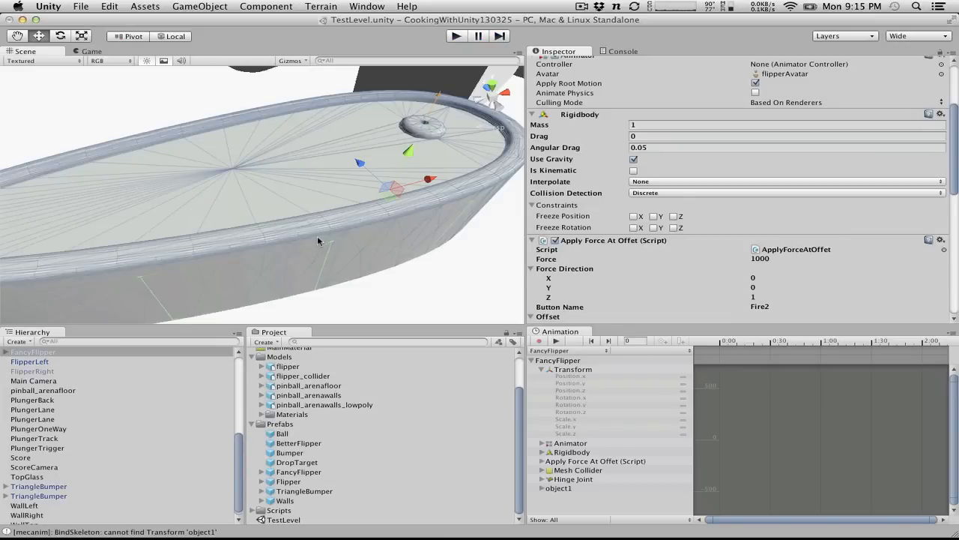
Step: Examine FancyFlipper's Apply Force At Offet settings, read the ApplyForceAtOffet script in MonoDevelop, and return to Unity
scroll(670, 248, "down", 10)
scroll(669, 247, "up", 10)
scroll(669, 248, "down", 3)
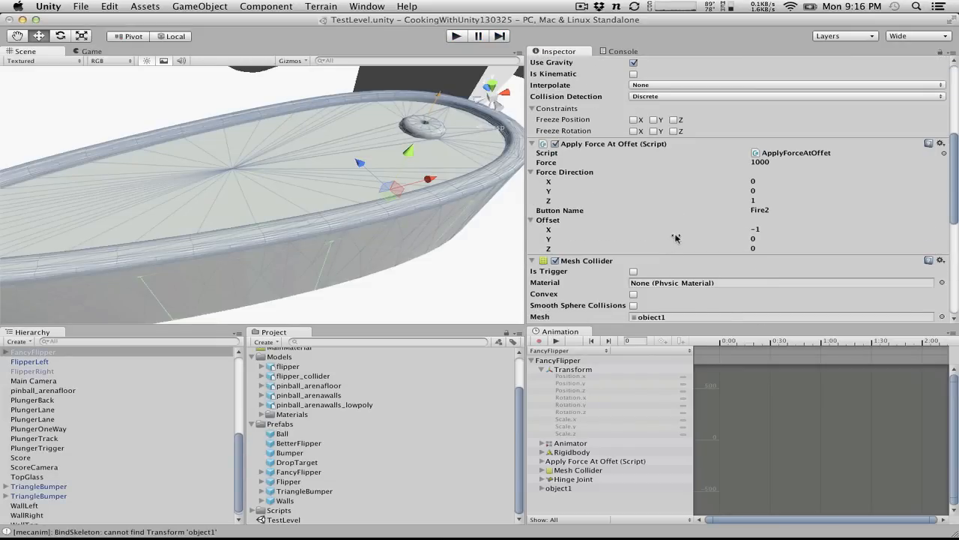
scroll(671, 244, "down", 3)
scroll(676, 238, "up", 1)
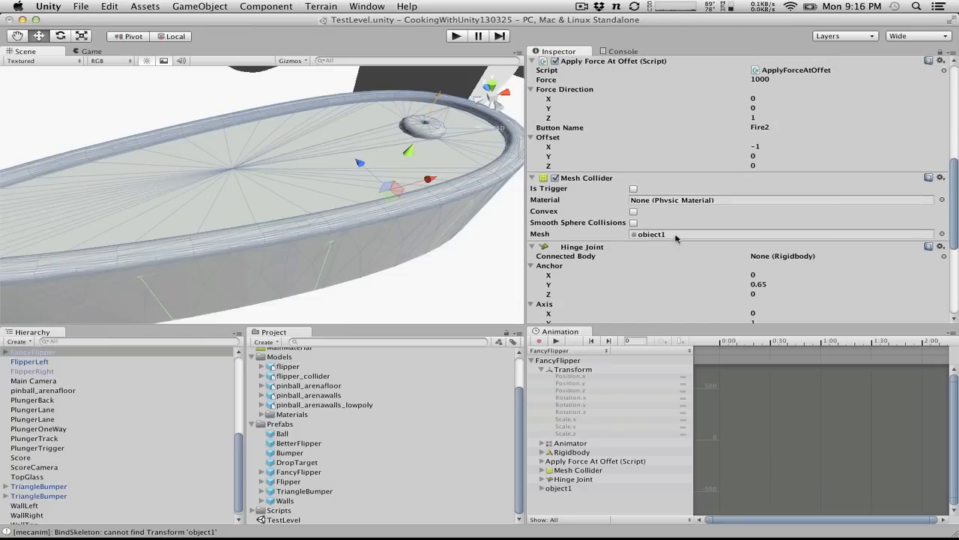
scroll(677, 238, "up", 1)
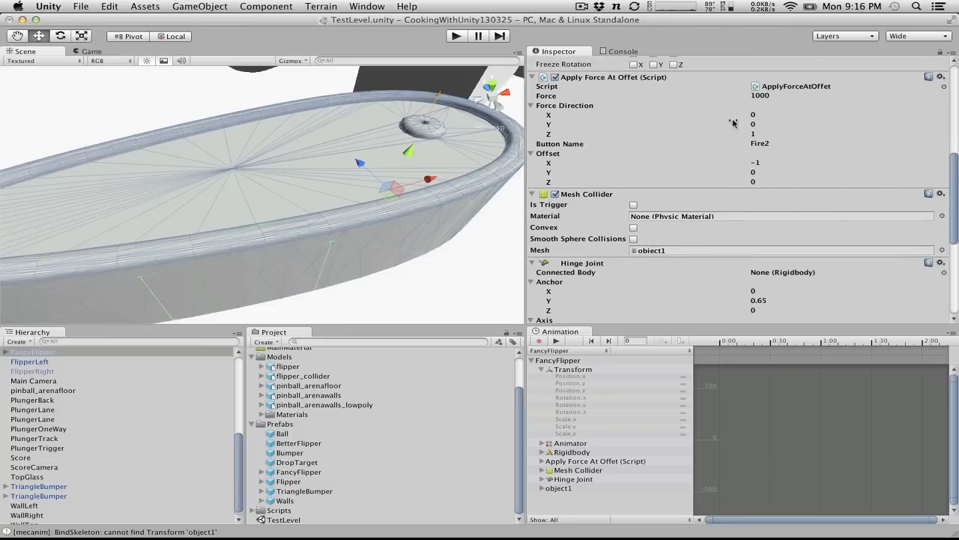
left_click(588, 106)
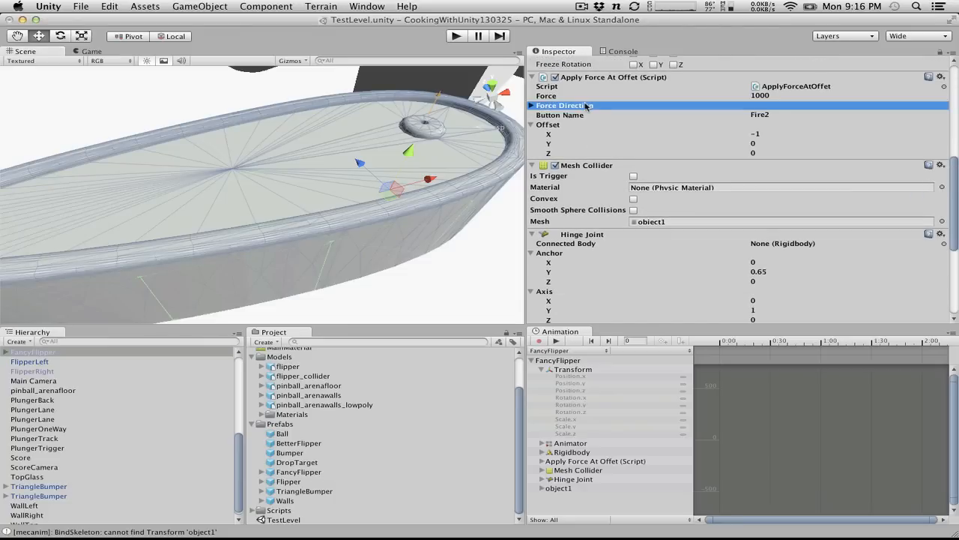
left_click(588, 106)
double_click(788, 88)
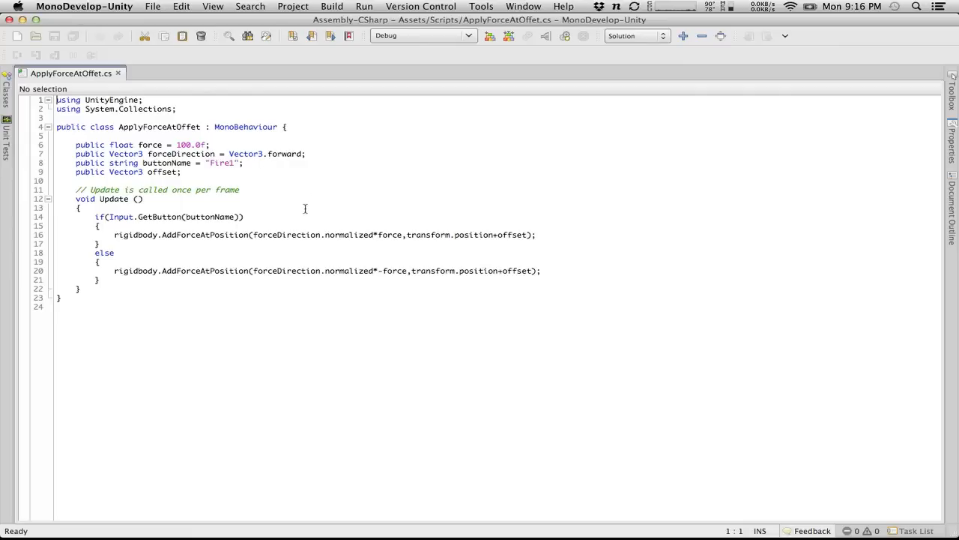
key("super+Tab")
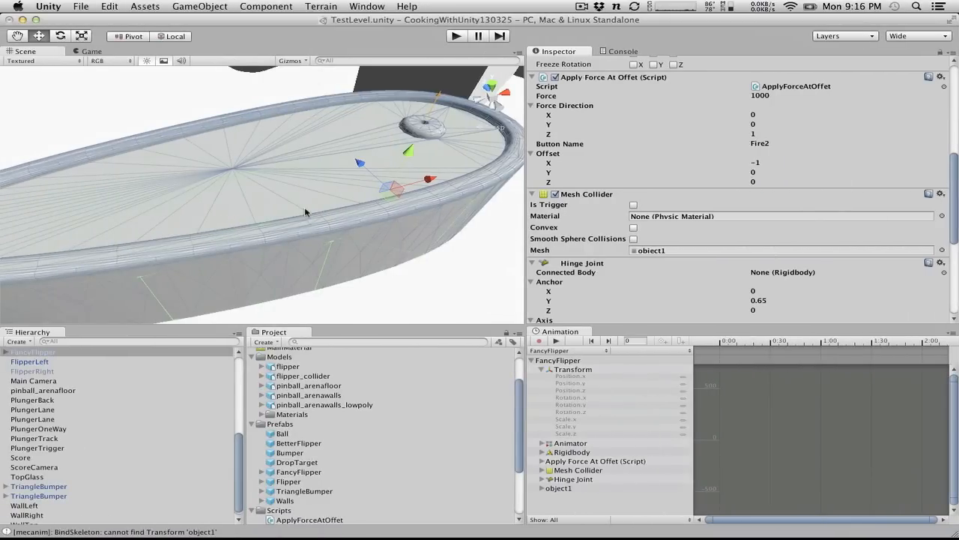
Step: Try a Hinge Joint spring Damper of 71.9 in a short game run, and reset the Damper to 0
scroll(608, 292, "down", 10)
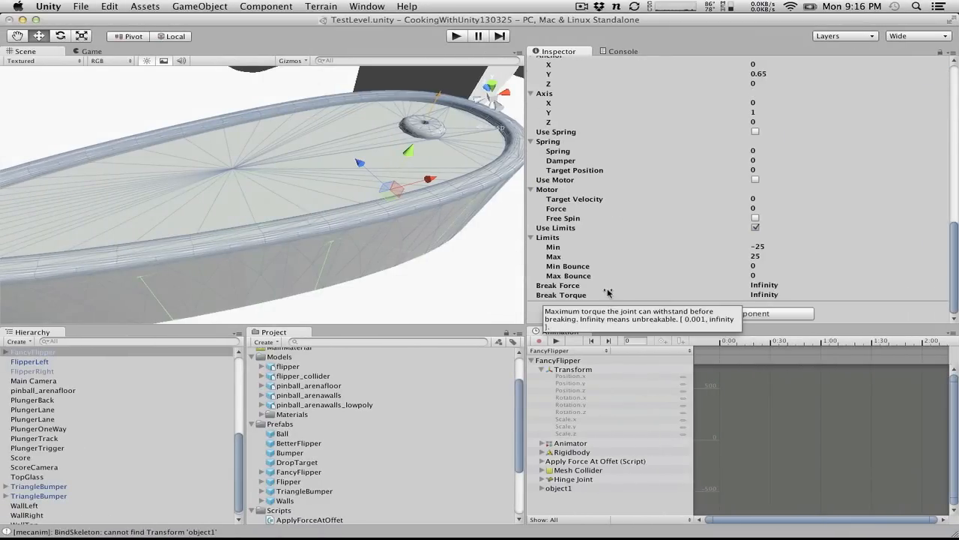
scroll(608, 293, "up", 3)
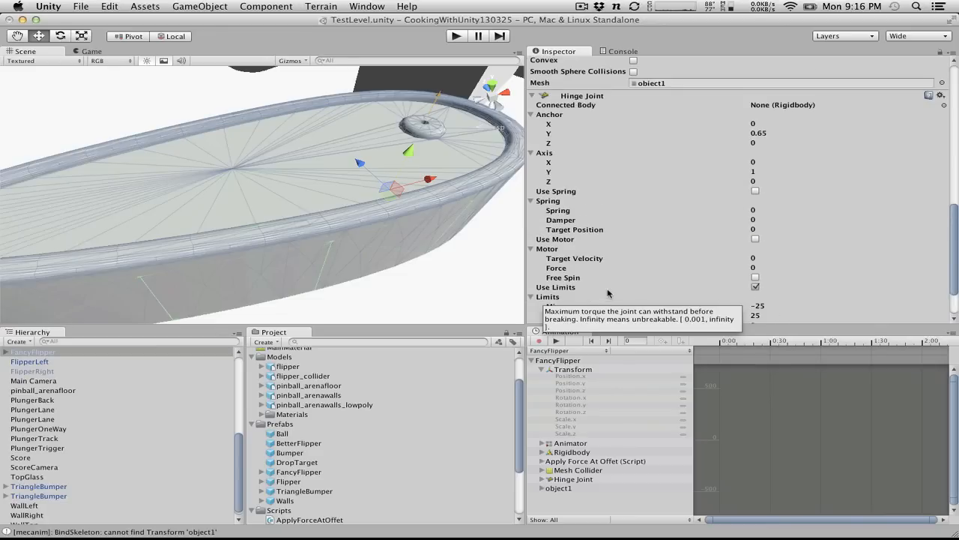
scroll(608, 292, "down", 3)
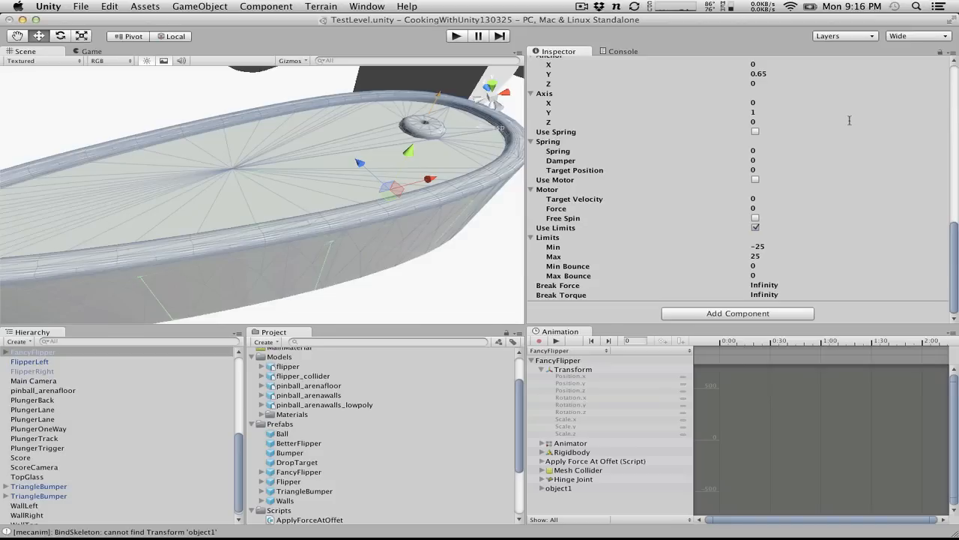
left_click(762, 160)
left_click_drag(654, 160, 862, 160)
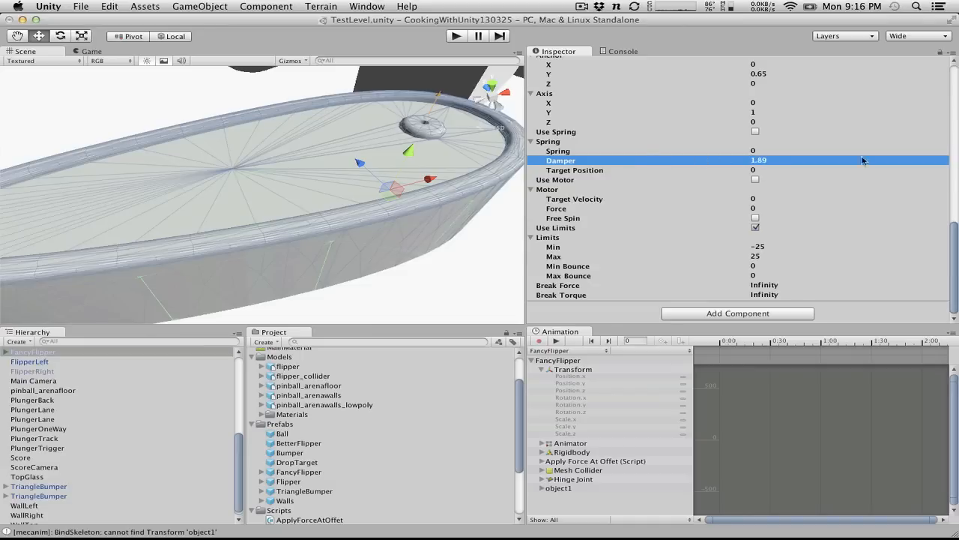
left_click_drag(956, 131, 956, 135)
left_click(455, 39)
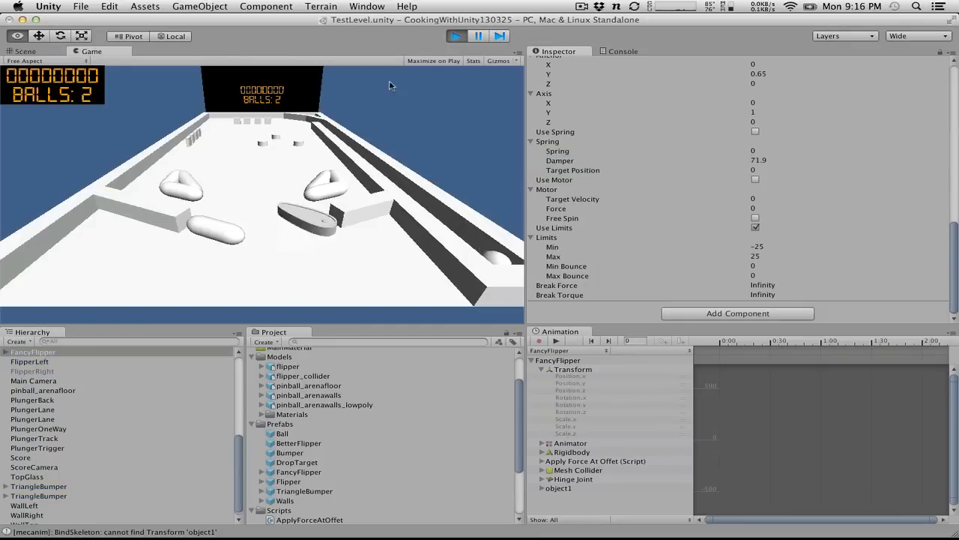
left_click(455, 36)
left_click(786, 159)
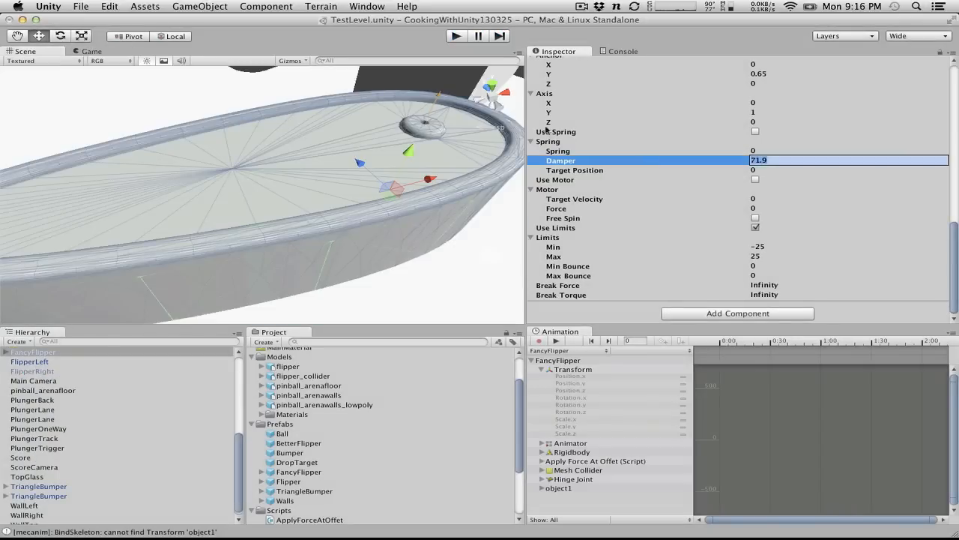
type("0")
key("Return")
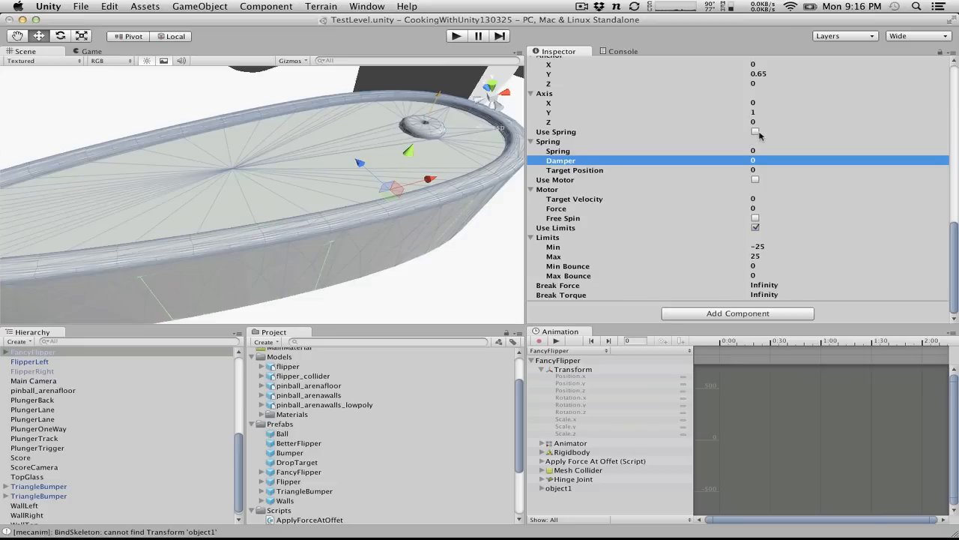
Step: Try the Hinge Joint with Use Spring on and Damper set to 80 in a game run, and turn Use Spring off again
type("80")
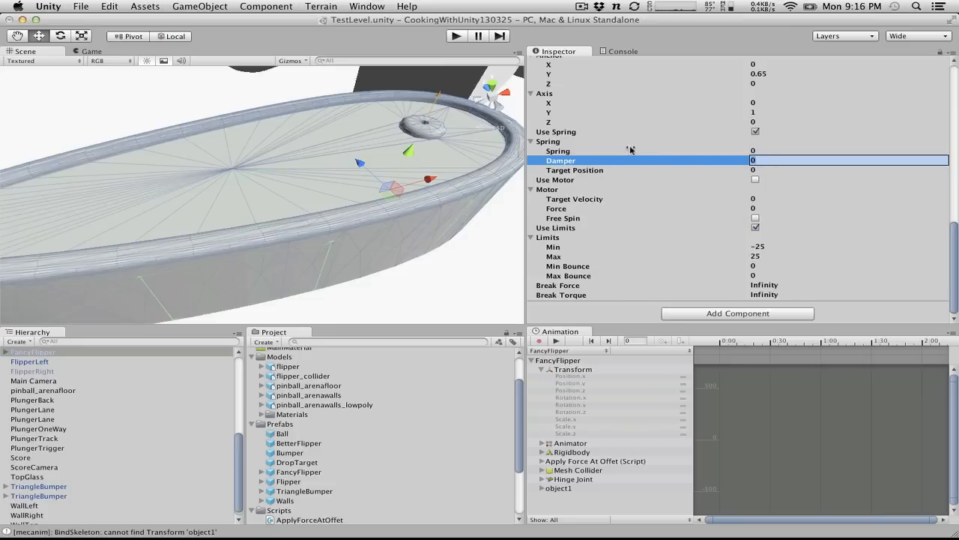
key("Return")
left_click(459, 37)
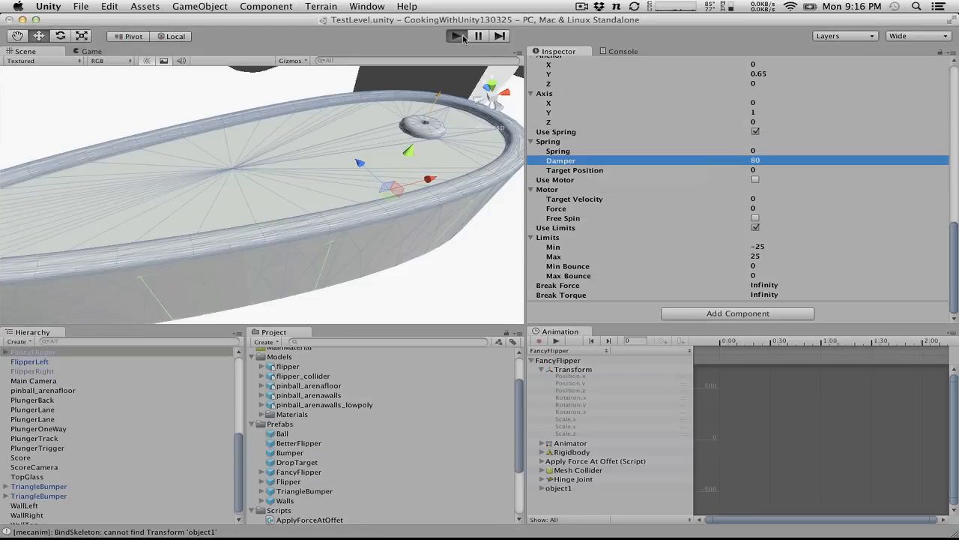
key("space")
key("Left")
key("Right")
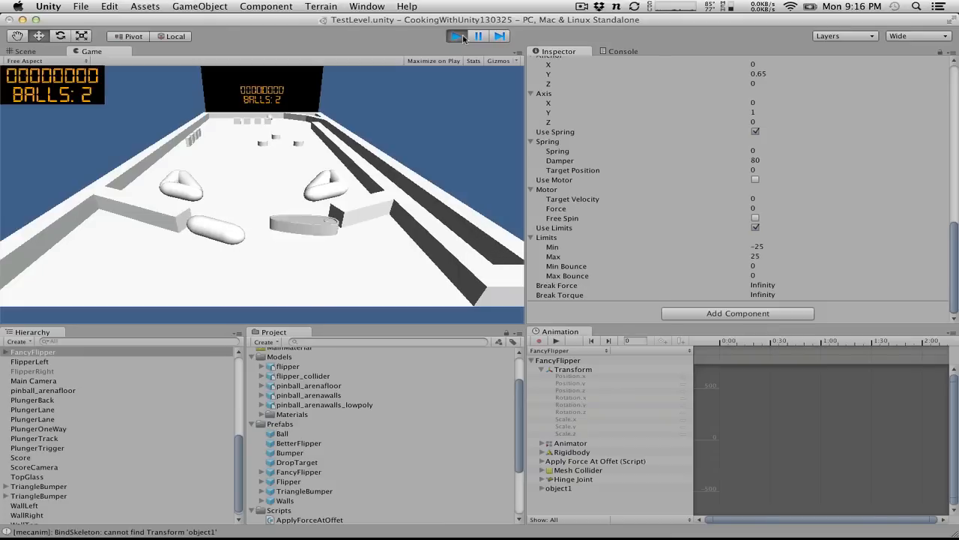
key("Right")
key("Right")
key("Right")
key("Right")
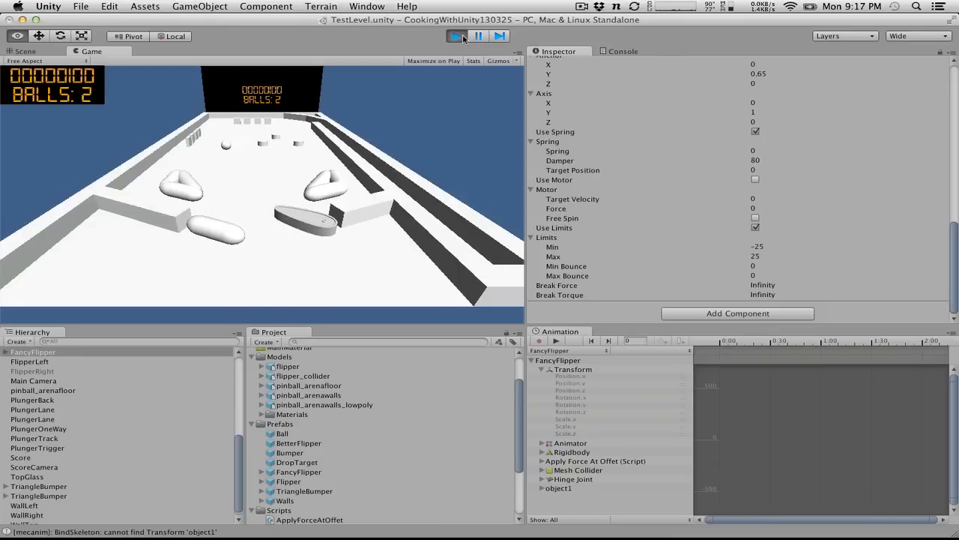
key("Right")
key("Right")
key("Right")
left_click(457, 36)
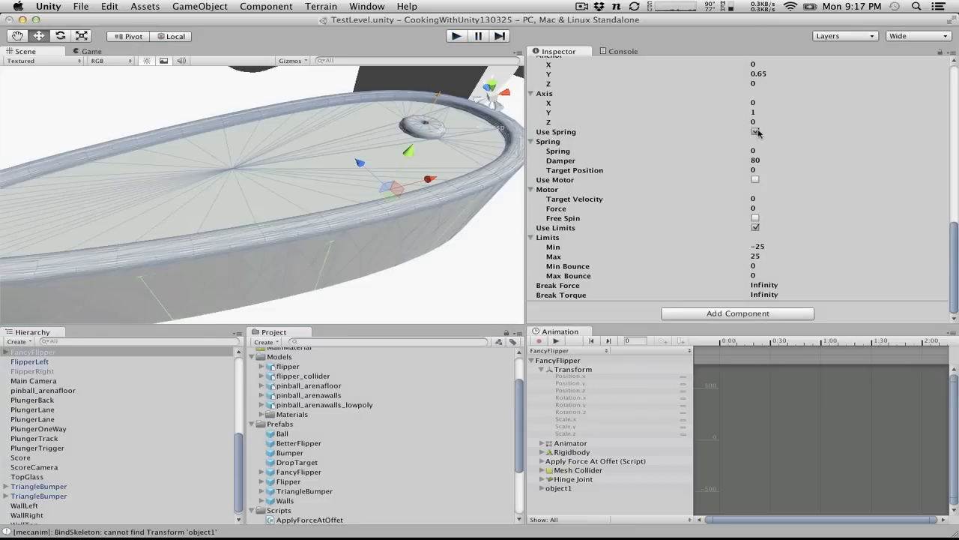
left_click(758, 132)
scroll(680, 153, "up", 10)
Step: Switch to MonoDevelop, rename the Update method to FixedUpdate in the ApplyForceAtOffet script, and save
key("super+Tab")
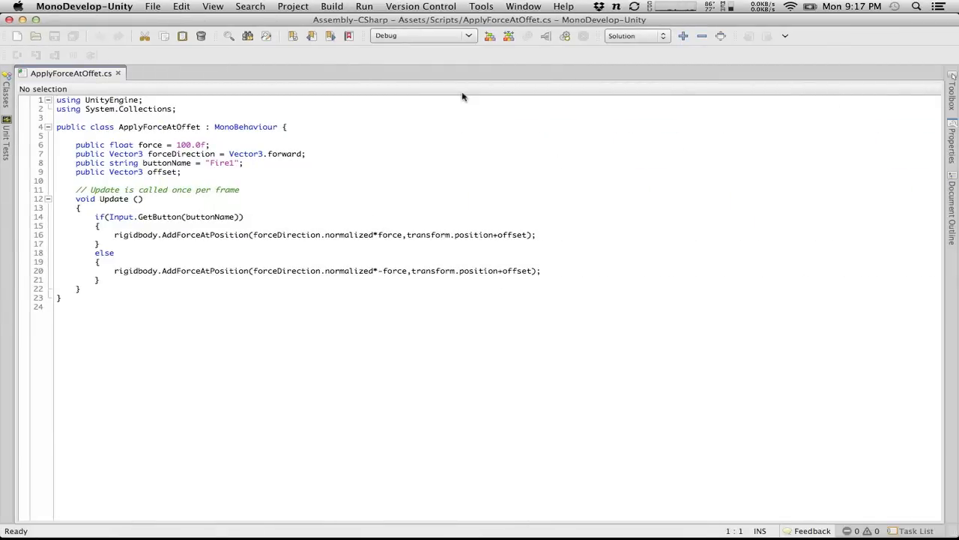
left_click(100, 199)
type("Fi")
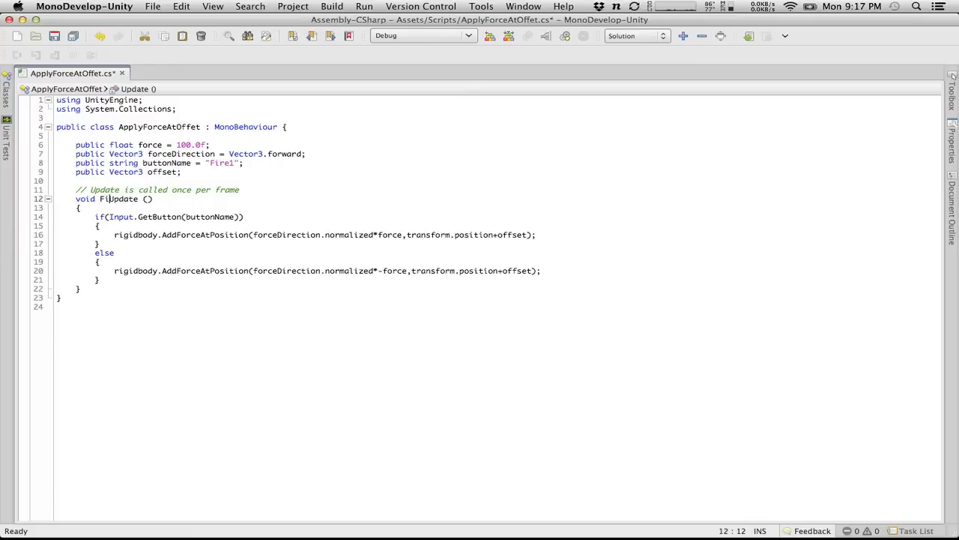
type("xed")
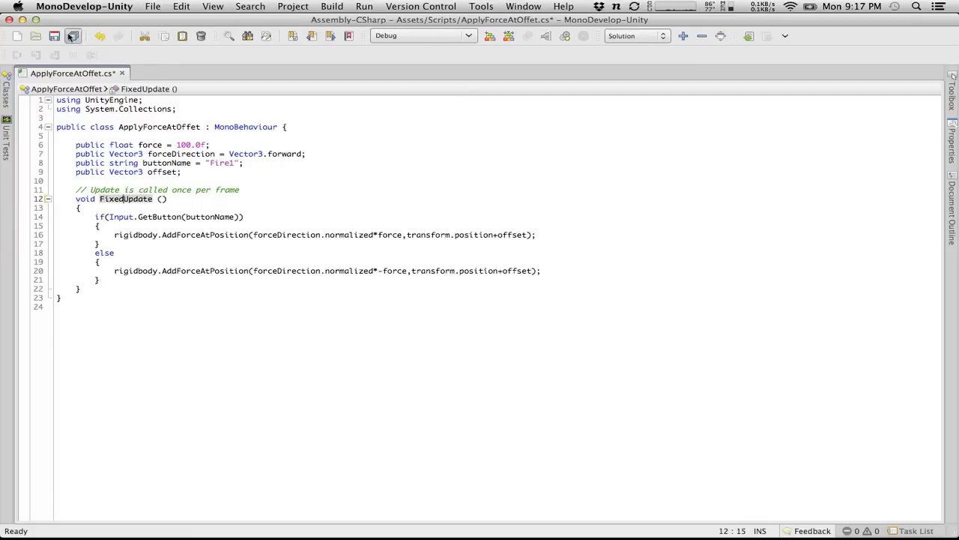
left_click(72, 36)
Step: Return to Unity and run the game to test the flipper with the FixedUpdate script
key("super+Tab")
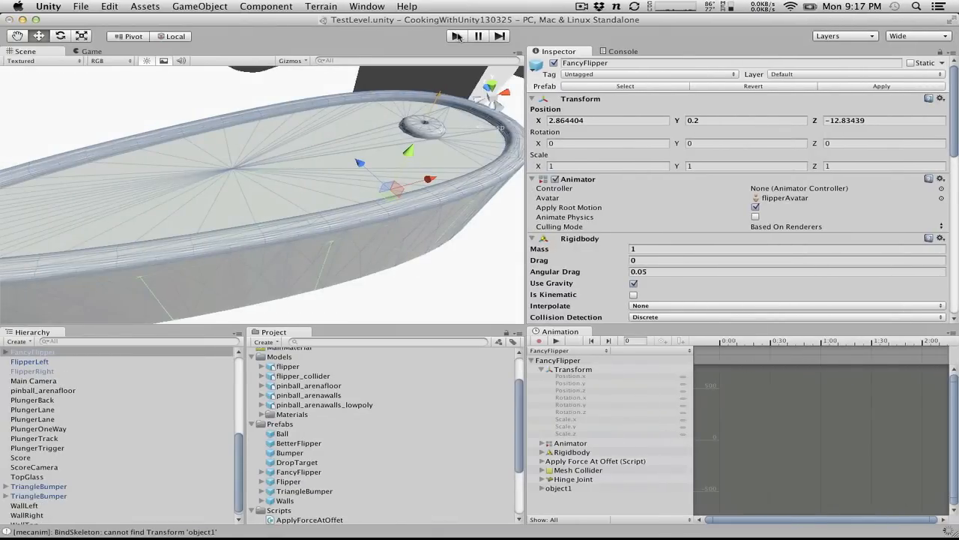
left_click(456, 36)
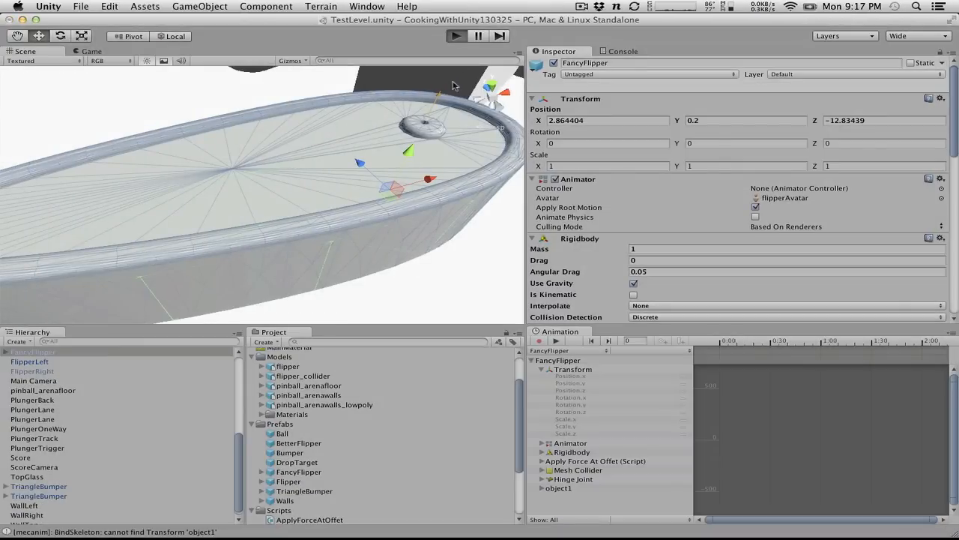
Step: Fire the fancy flipper repeatedly in the running game, stop it, and check FixedUpdate in ApplyForceAtOffet.cs in MonoDevelop before returning to Unity
key("alt")
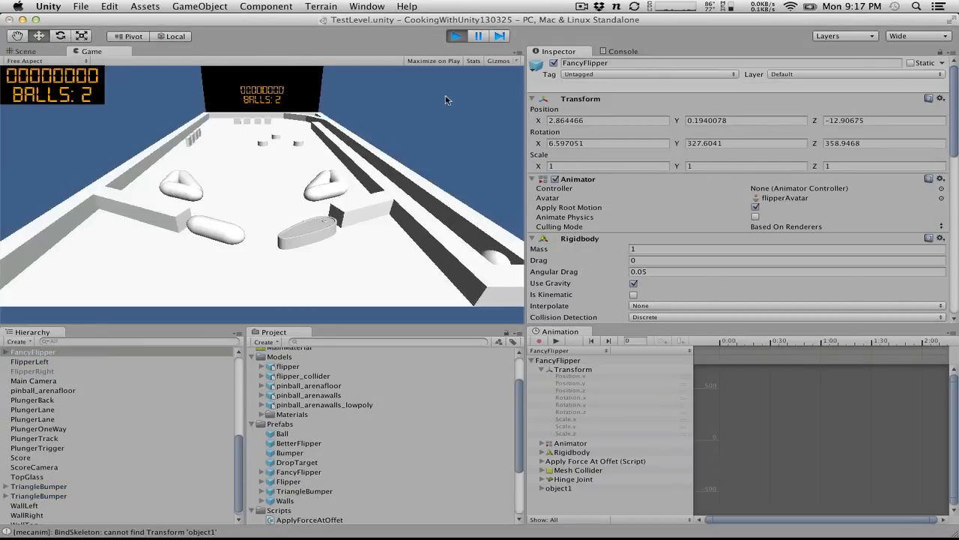
key("alt")
key("alt")
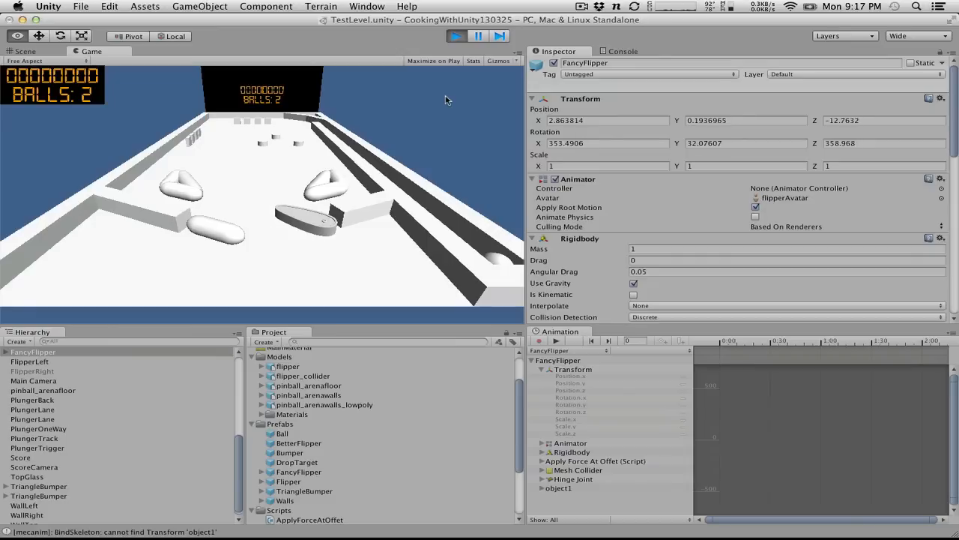
key("alt")
key("alt")
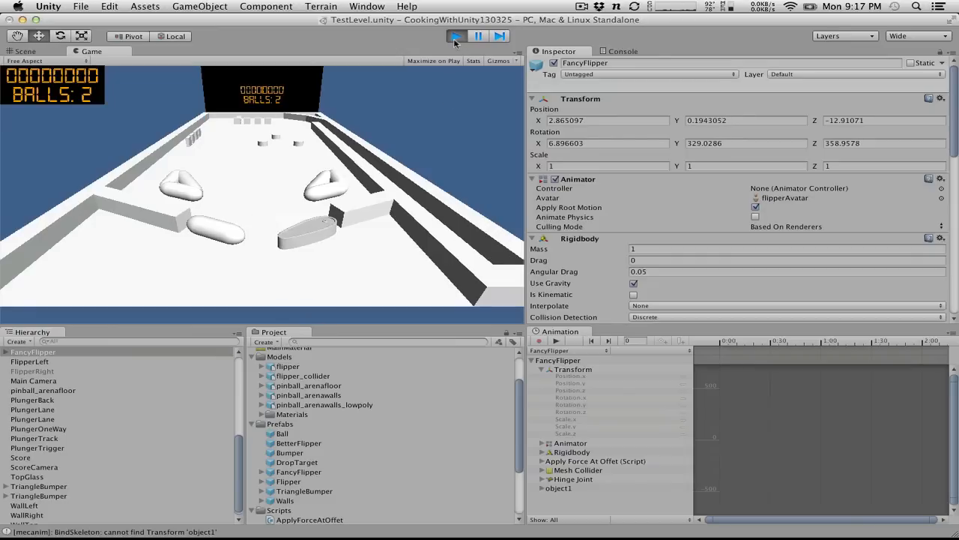
left_click(456, 36)
key("super+Tab")
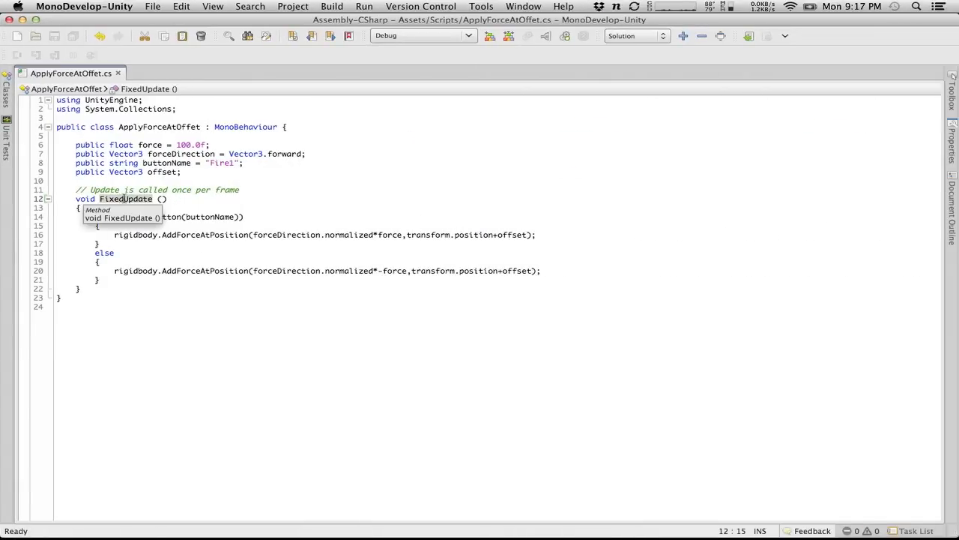
key("super+Tab")
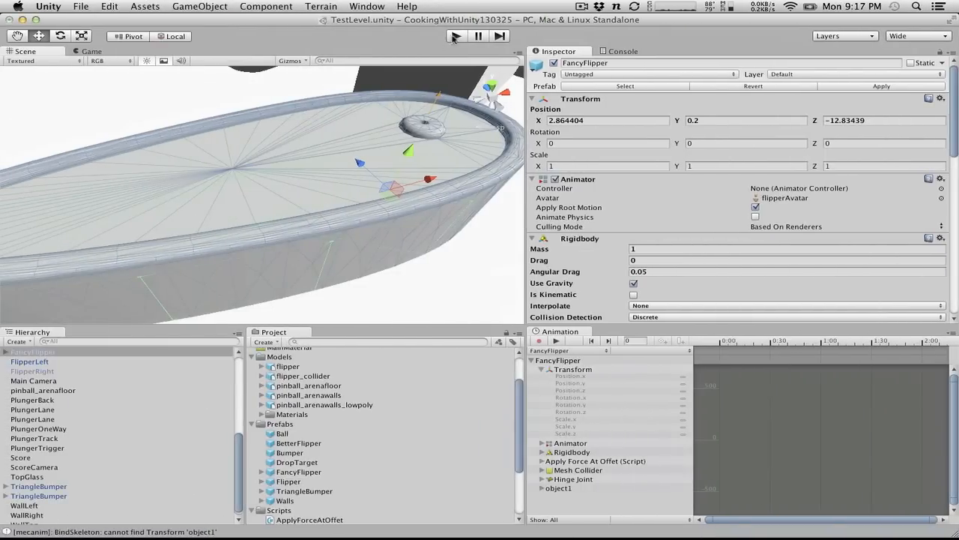
Step: Run the game again, launch a ball and fire the flippers repeatedly to test their response, and stop the game
left_click(455, 37)
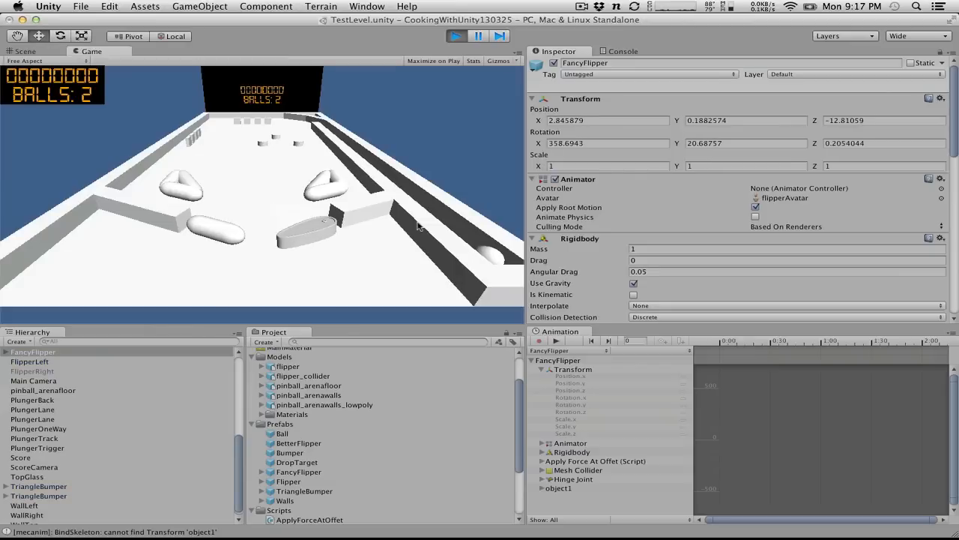
key("Right")
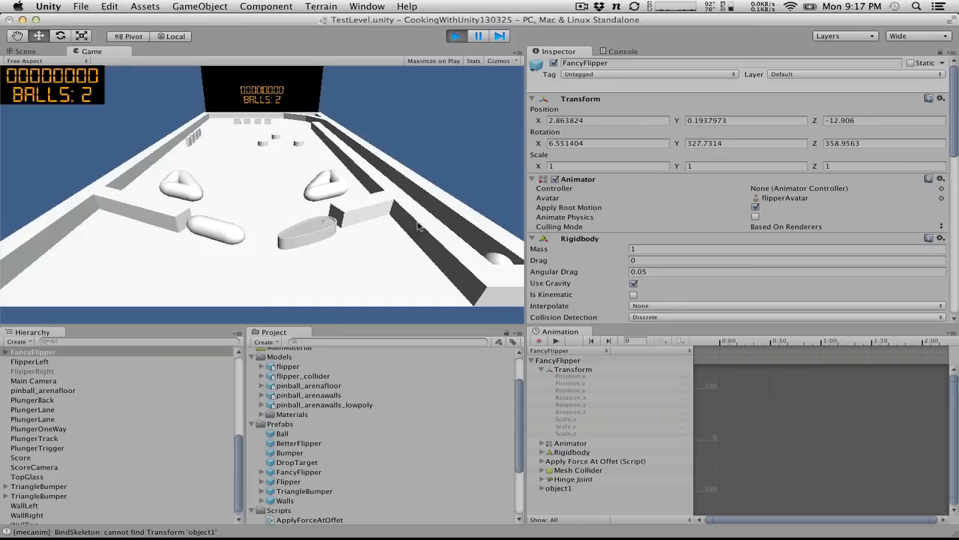
key("space")
key("Left")
key("alt")
key("alt")
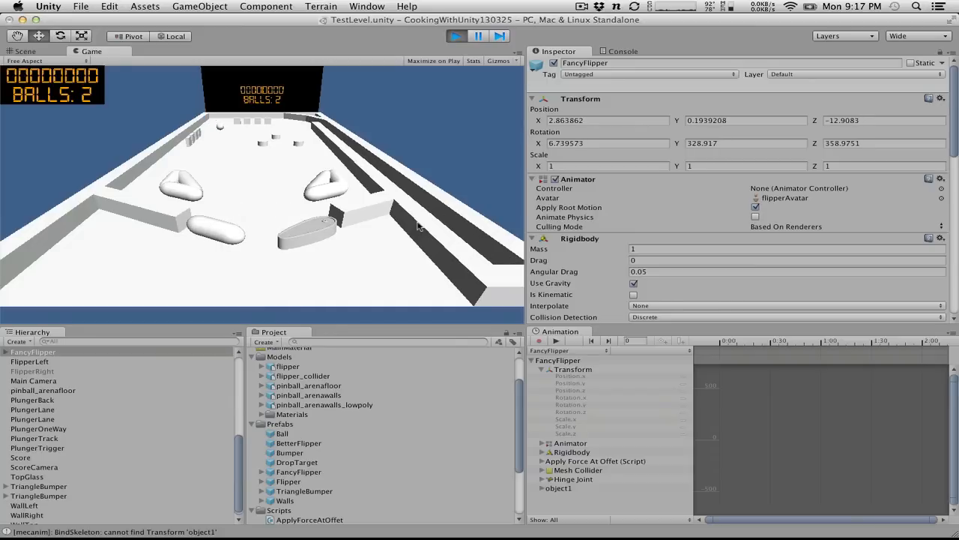
key("alt")
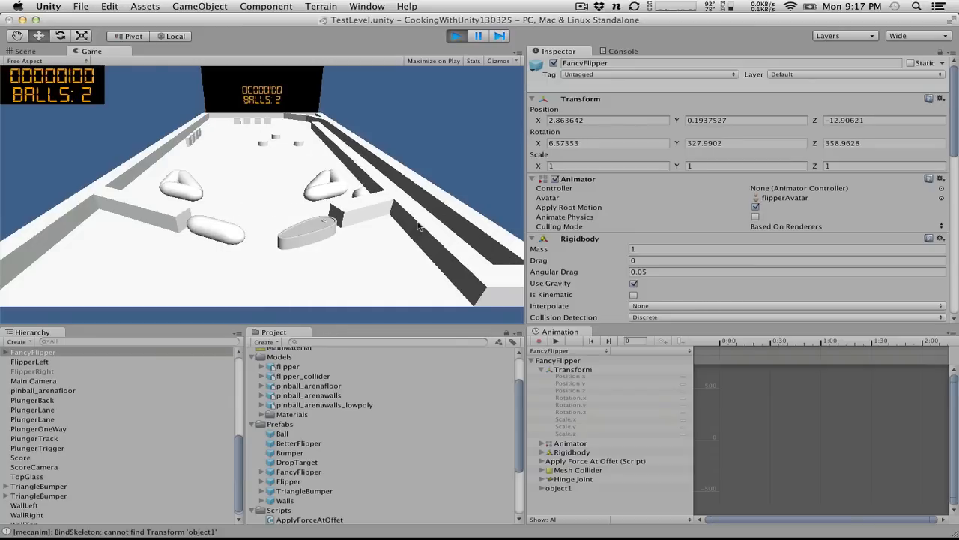
key("alt")
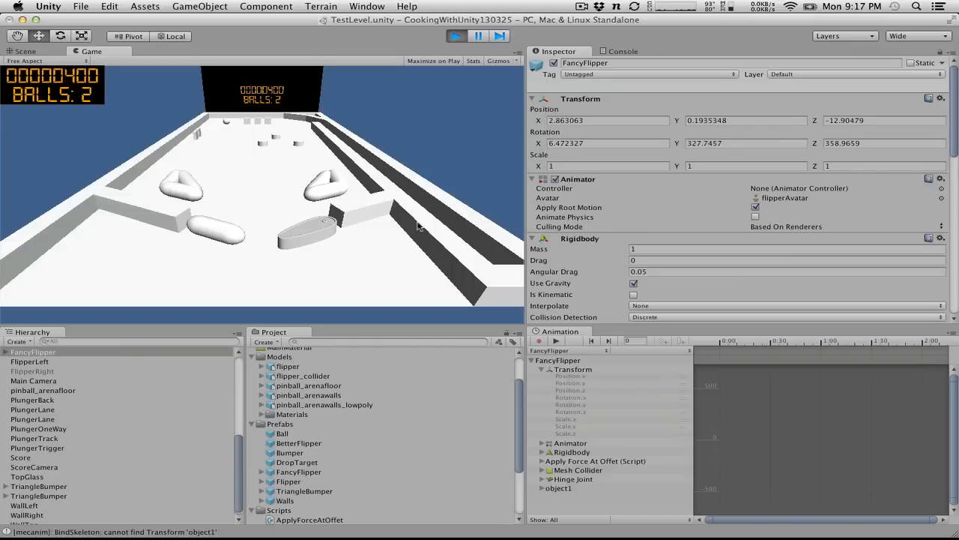
key("alt")
key("alt")
key("alt")
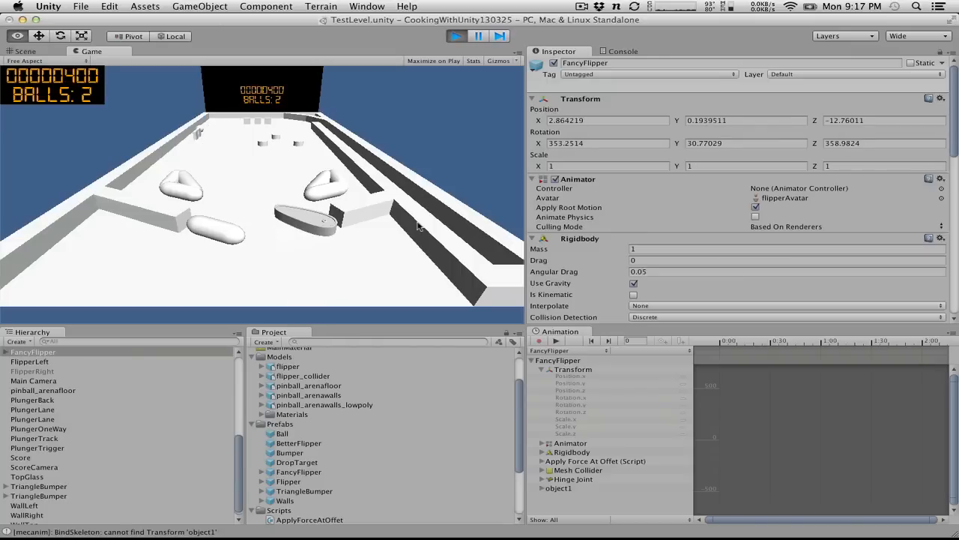
left_click(455, 36)
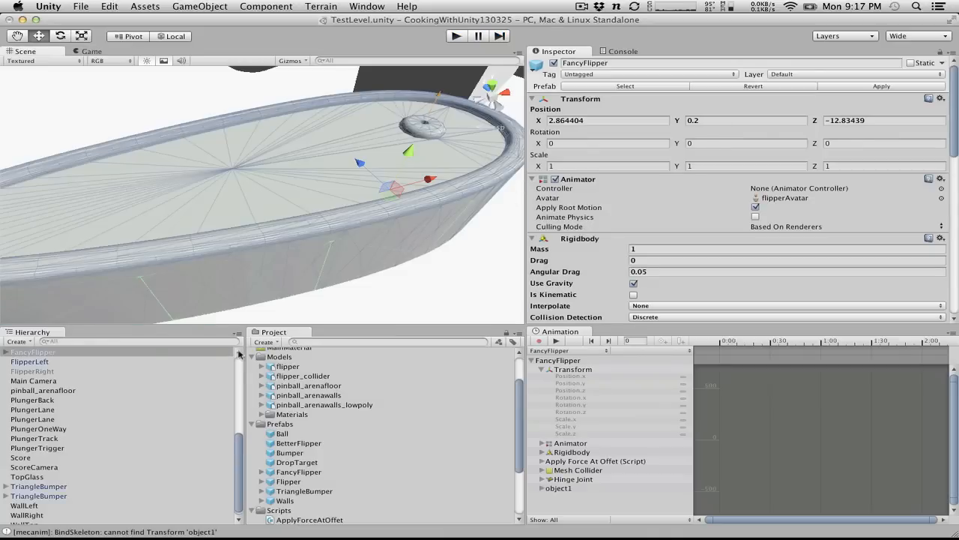
Step: Stretch the angled wall cube beside the fancy flipper to an X scale of about 5.03
key("f")
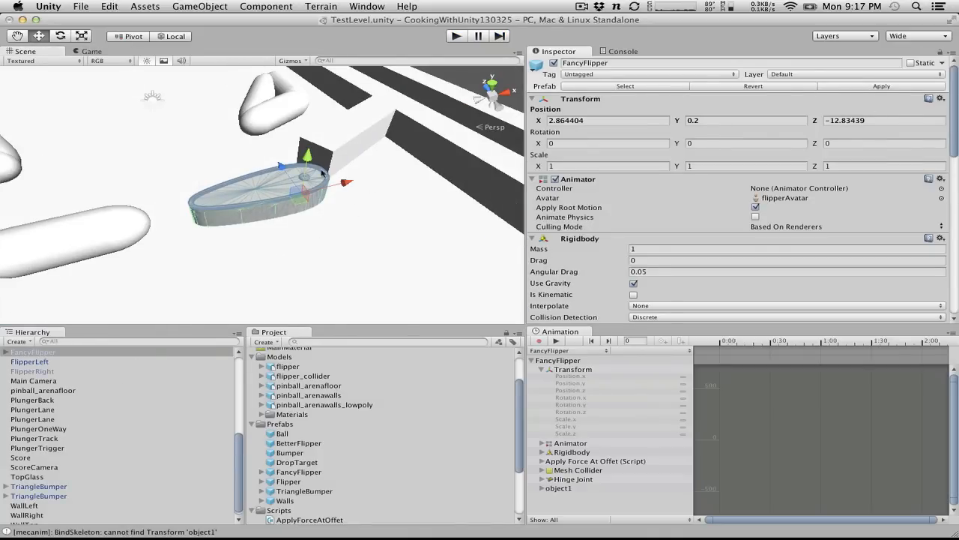
left_click_drag(322, 158, 219, 318, "alt")
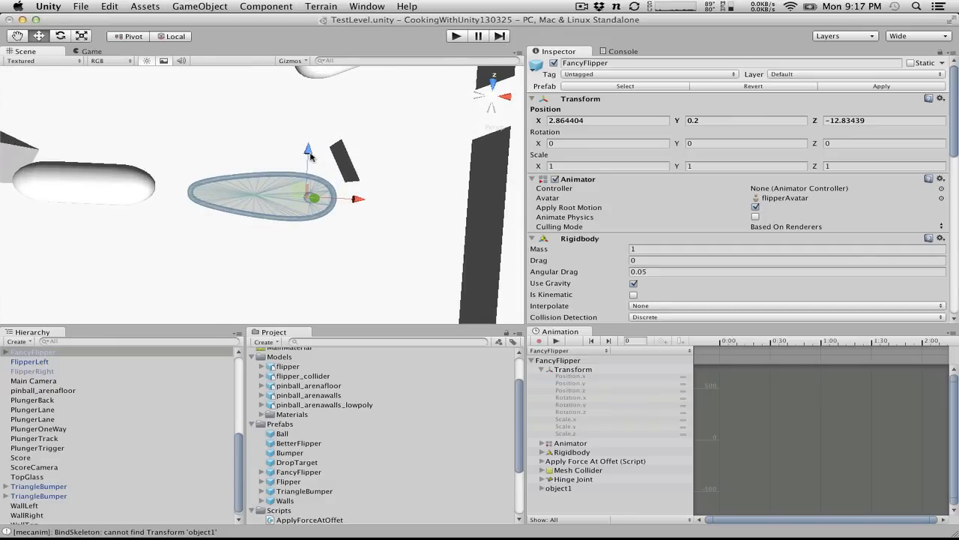
mouse_move(209, 178)
left_mouse_down("alt")
mouse_move(281, 175)
mouse_move(222, 174)
mouse_move(238, 157)
mouse_move(216, 169)
left_mouse_up("alt")
left_click(302, 177)
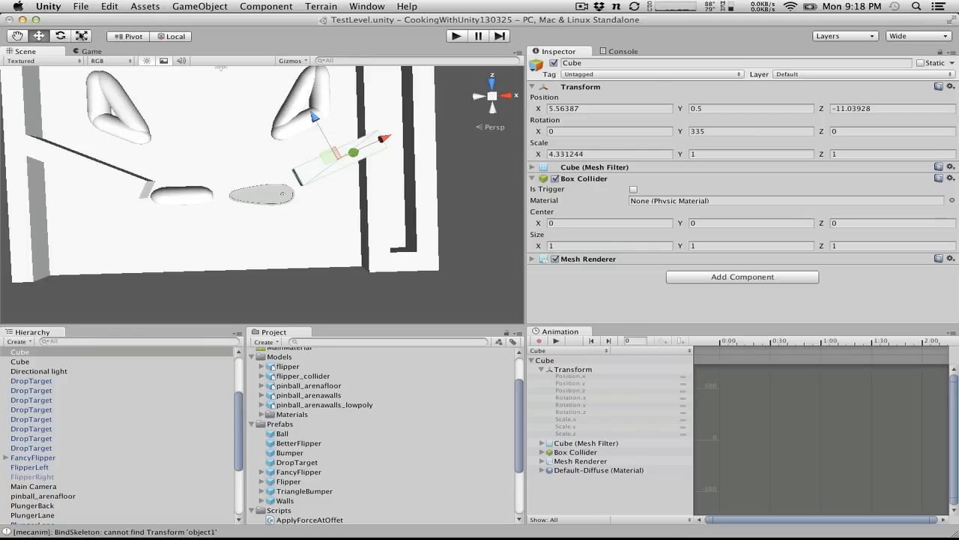
left_click(82, 36)
left_click_drag(386, 139, 412, 99)
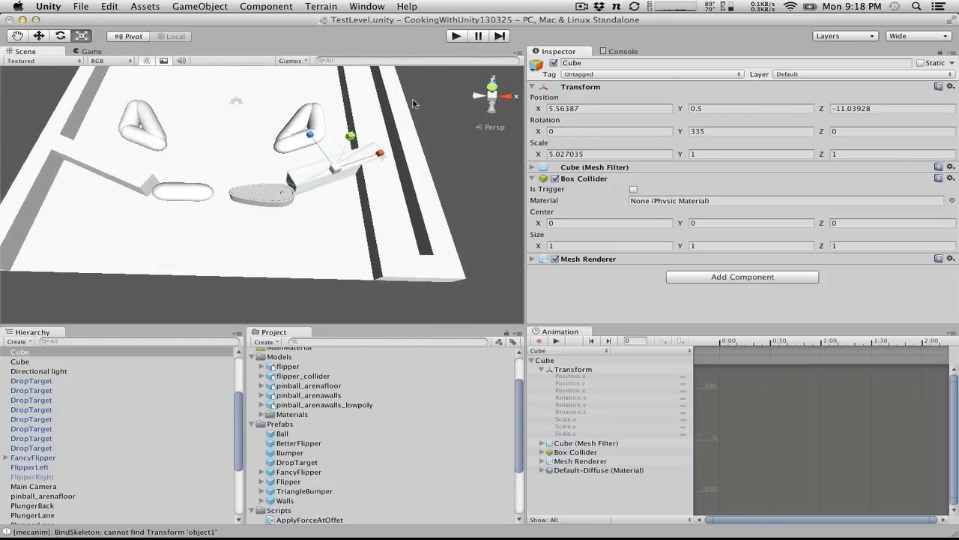
Step: Move the angled wall cube to about X 5.35, Z -11.14 and shorten its X scale to about 4.67
key("w")
left_click_drag(380, 158, 323, 90)
key("r")
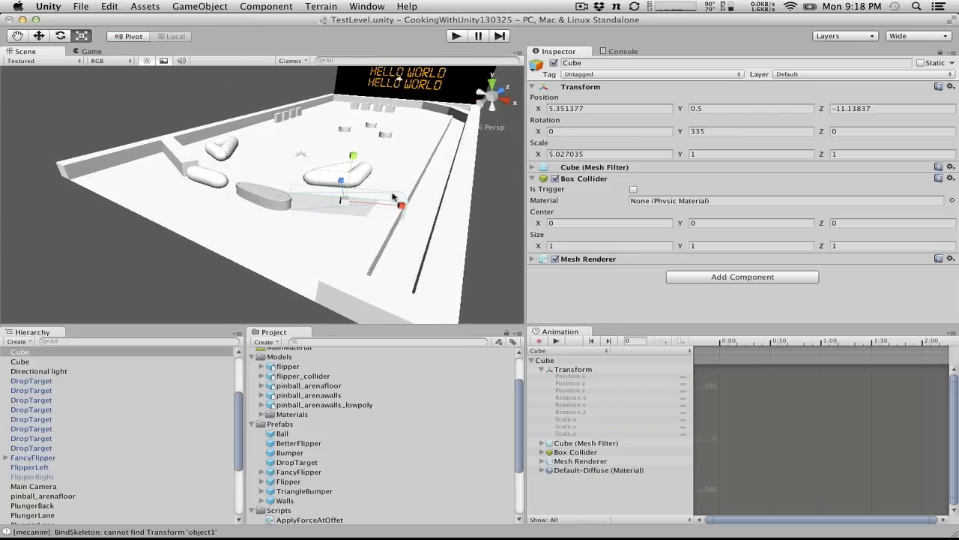
left_click_drag(401, 204, 391, 206)
Step: Switch the transform handles to Global and move the angled wall cube to about X 5.42, Z -11.46
left_click_drag(203, 142, 350, 359, "alt")
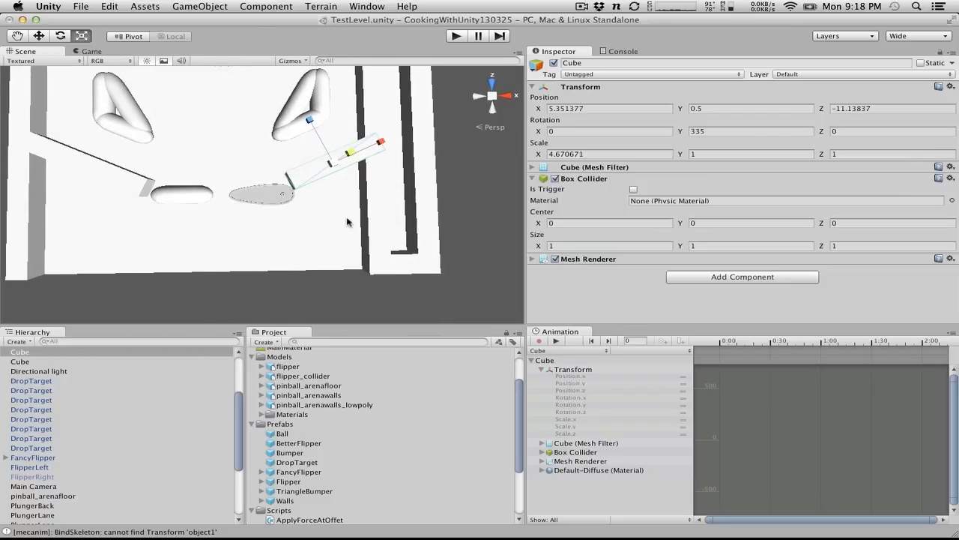
left_click(39, 36)
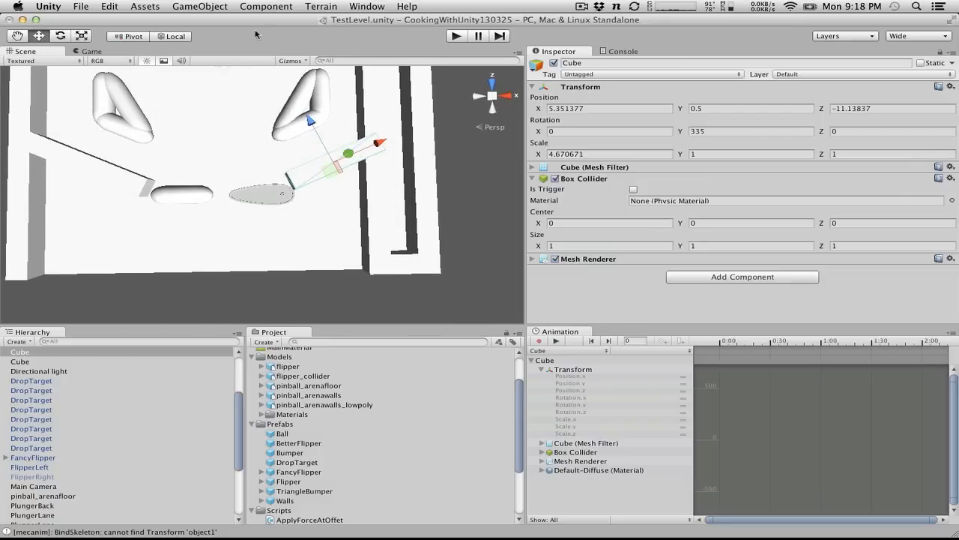
left_click(160, 36)
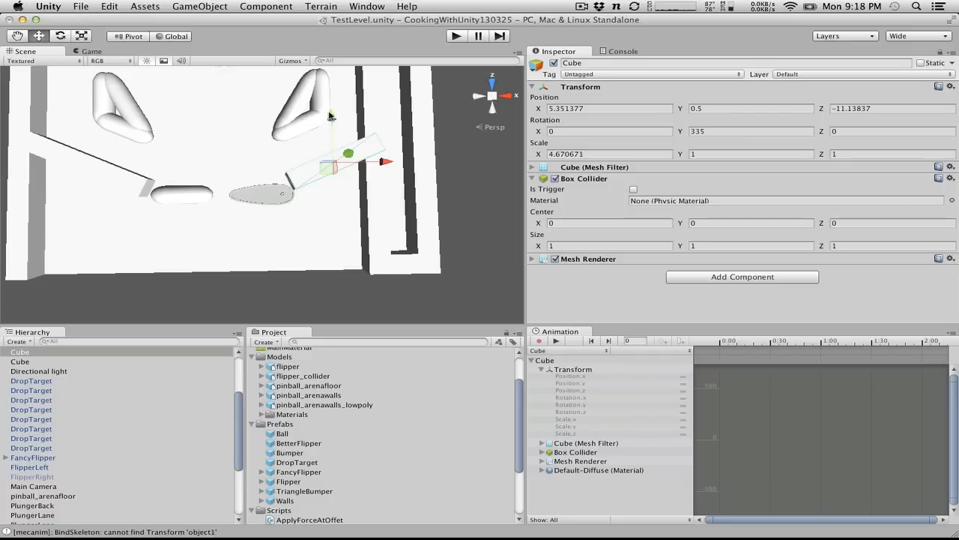
left_click_drag(332, 112, 332, 126)
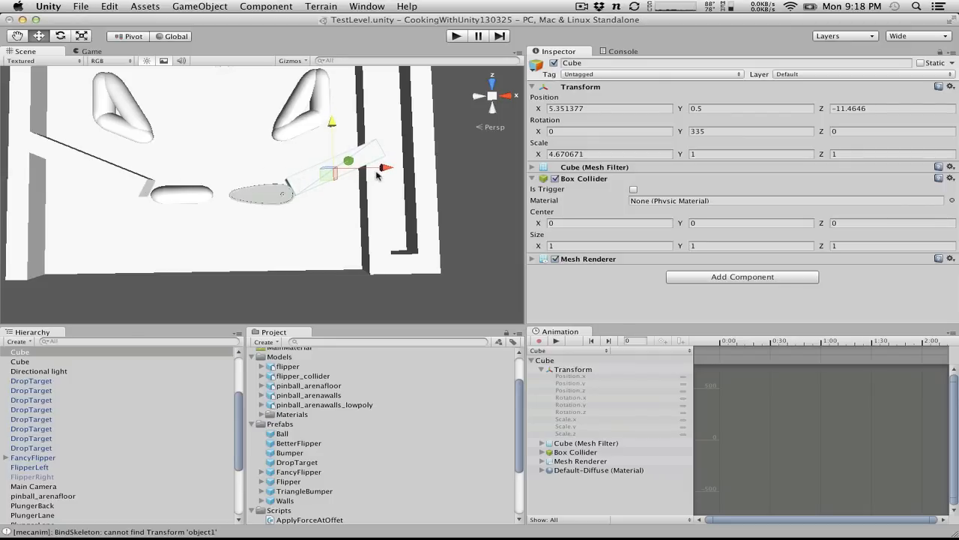
left_click_drag(382, 169, 294, 91)
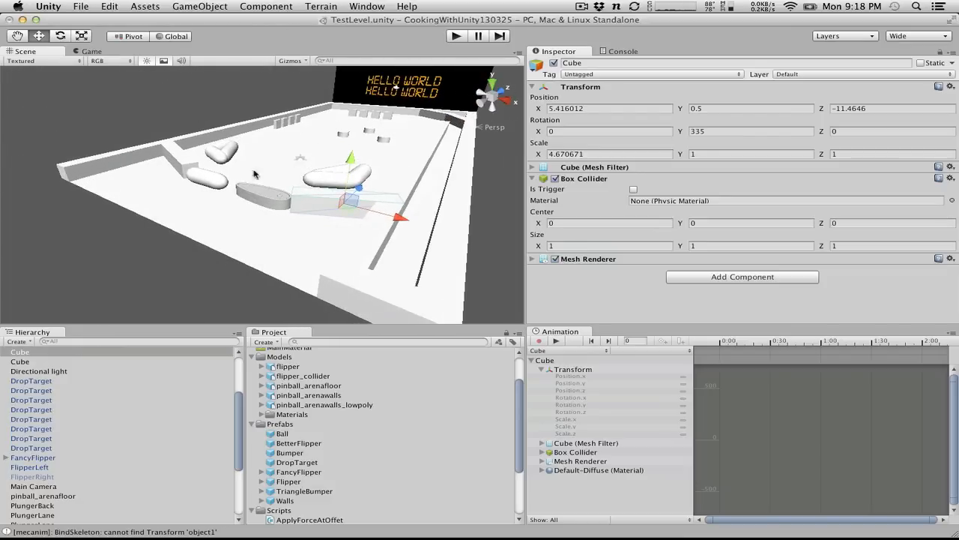
Step: Move FancyFlipper along the X axis to about 2.80 and check its placement with a short game run
left_click_drag(256, 175, 360, 300, "alt")
left_click(272, 206)
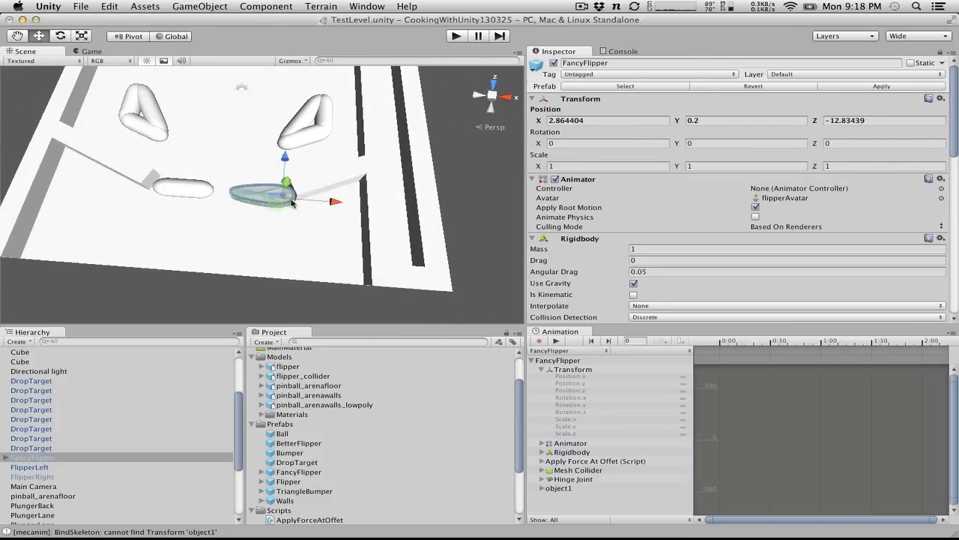
left_click_drag(333, 206, 387, 234)
left_click(455, 35)
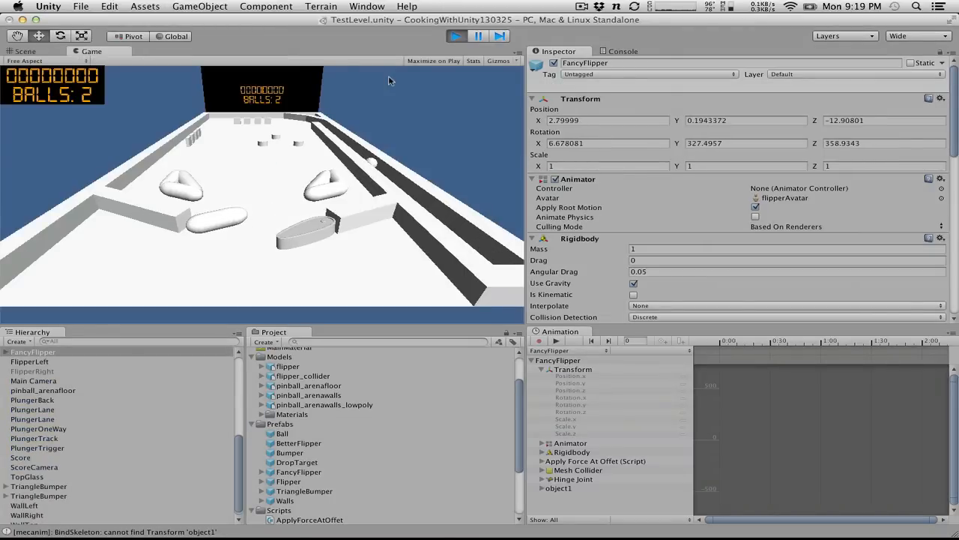
left_click(463, 34)
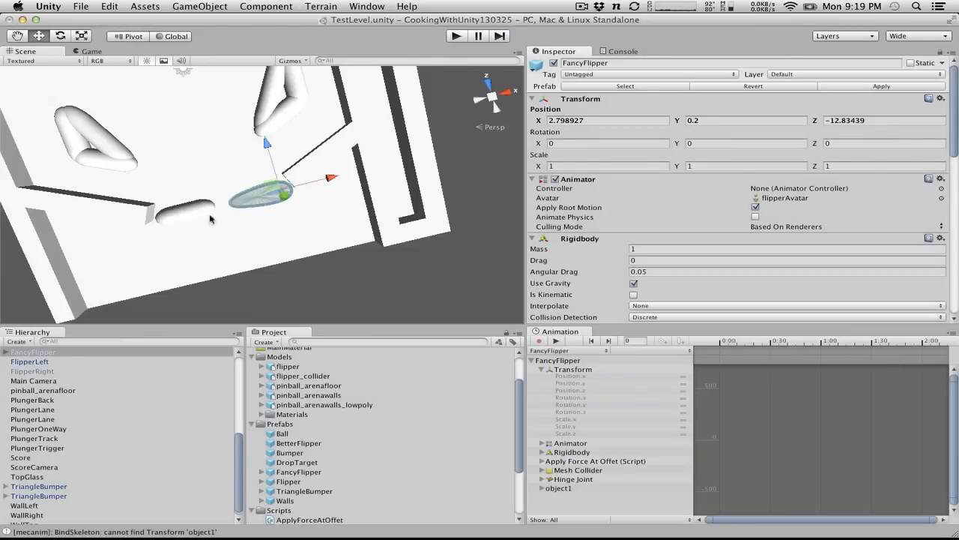
Step: Duplicate FancyFlipper and move the copy towards the other flipper, to about X -0.05
left_click_drag(169, 221, 178, 47, "alt")
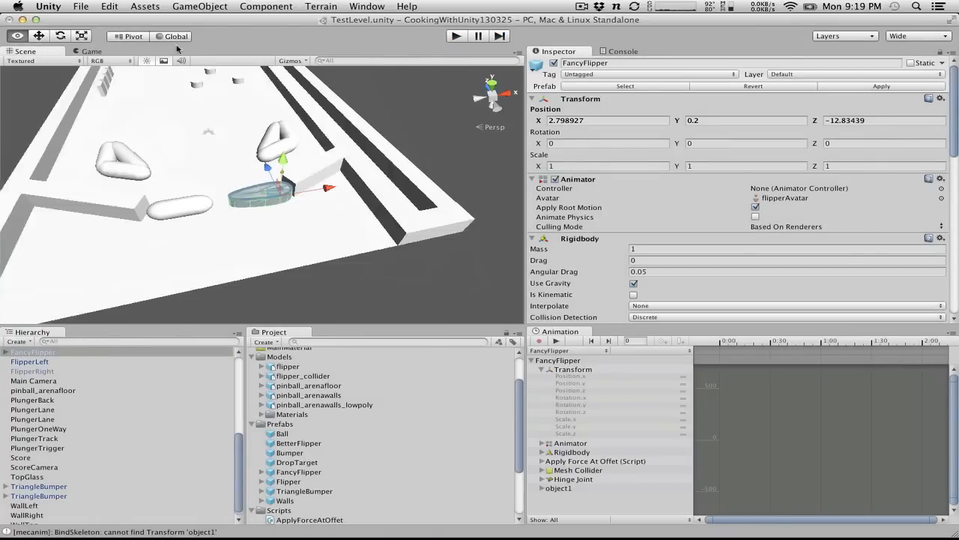
key("super+d")
left_click_drag(327, 186, 259, 190)
left_click(142, 219)
left_click(152, 217)
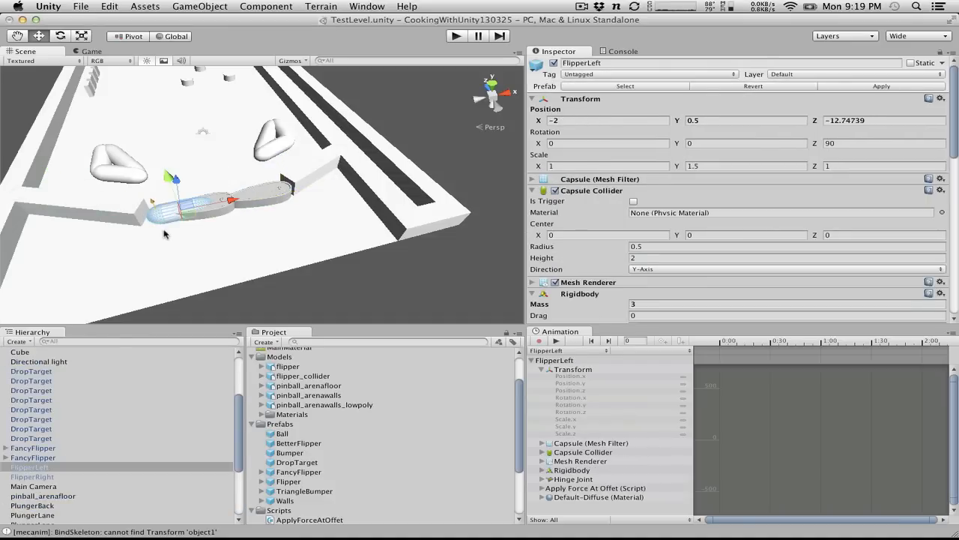
key("super+d")
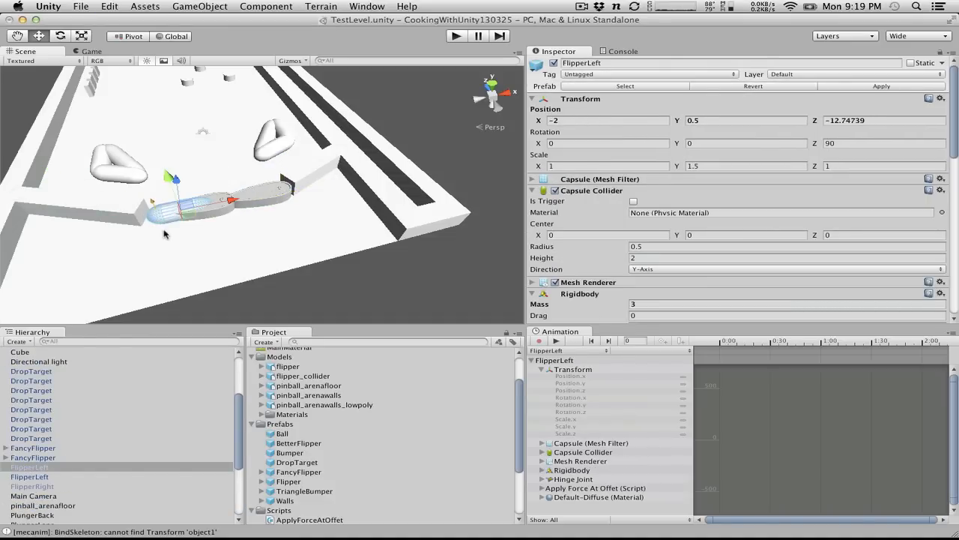
left_click(108, 5)
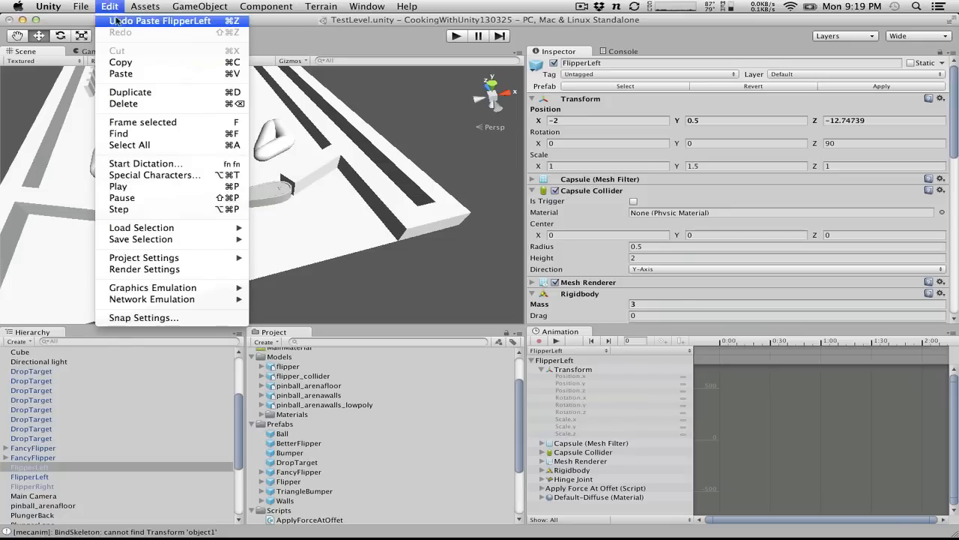
left_click(119, 21)
Step: Deactivate the old FlipperLeft object
left_click(38, 468)
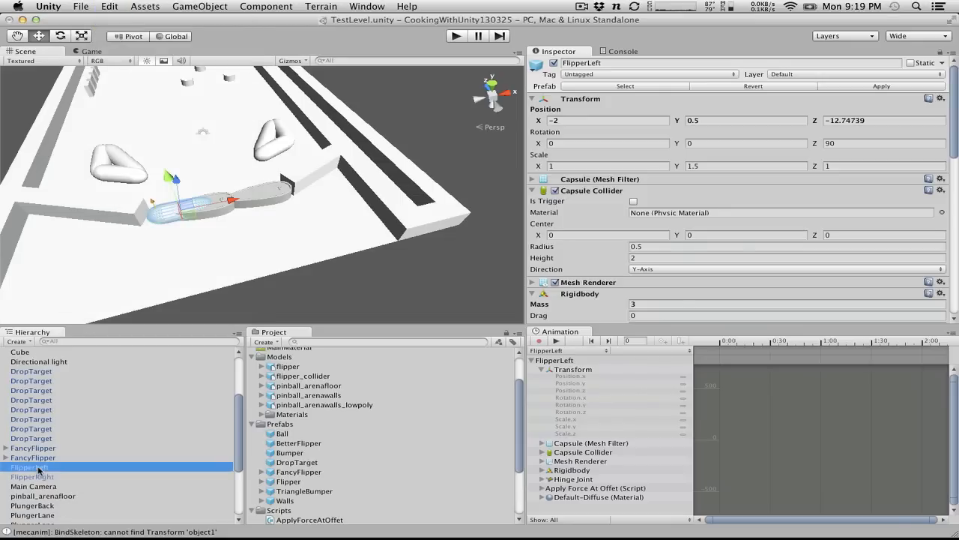
left_click(561, 63)
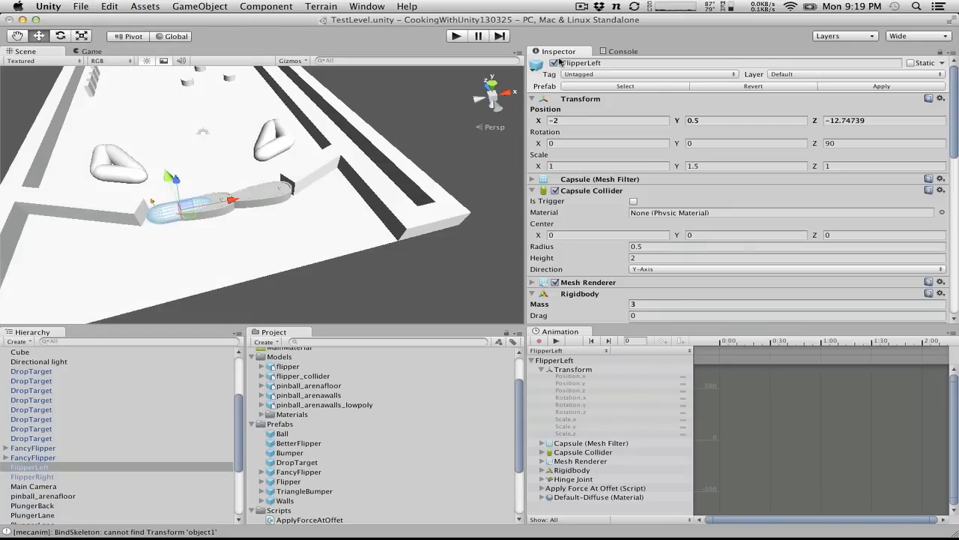
Step: Check FlipperLeft's transform and set the duplicated FancyFlipper's Z rotation to 90
left_click(215, 213)
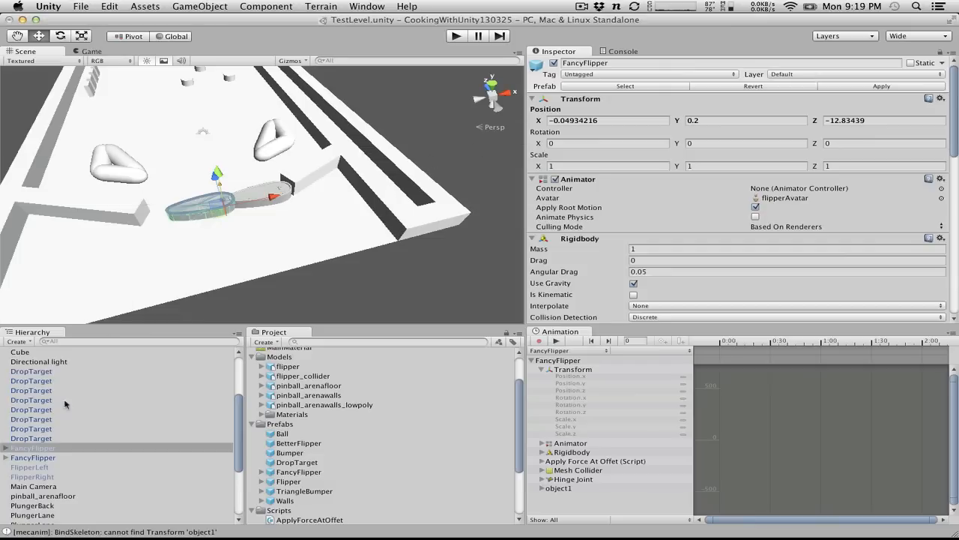
left_click(24, 468)
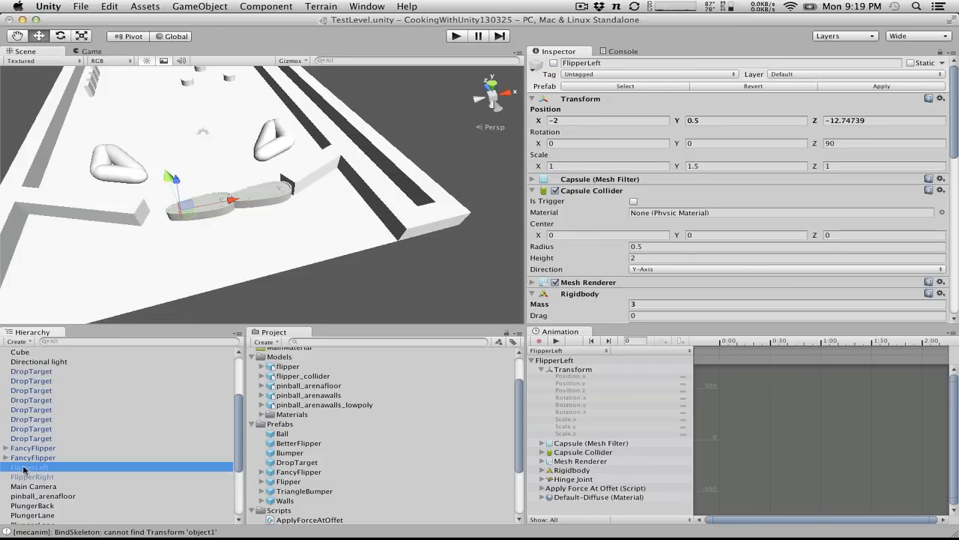
left_click(43, 449)
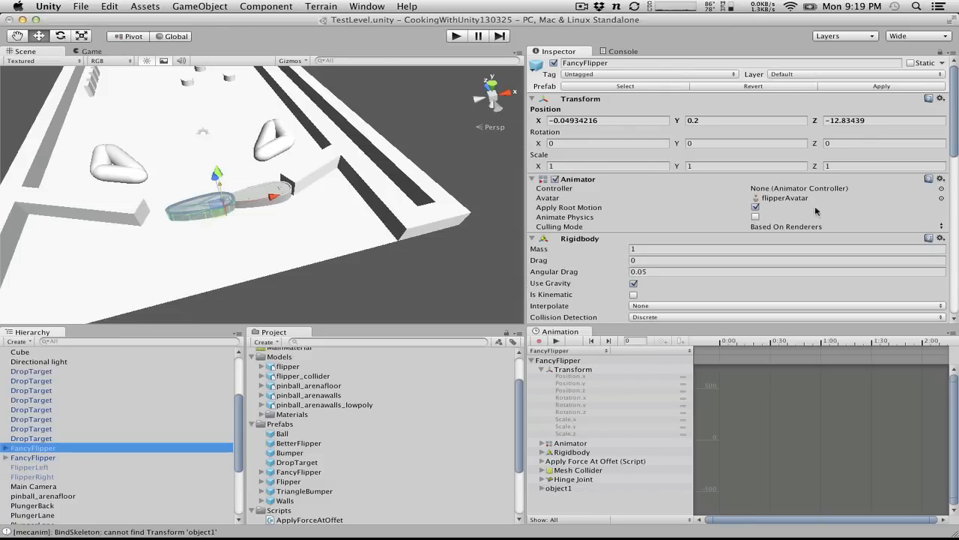
left_click(834, 144)
type("90")
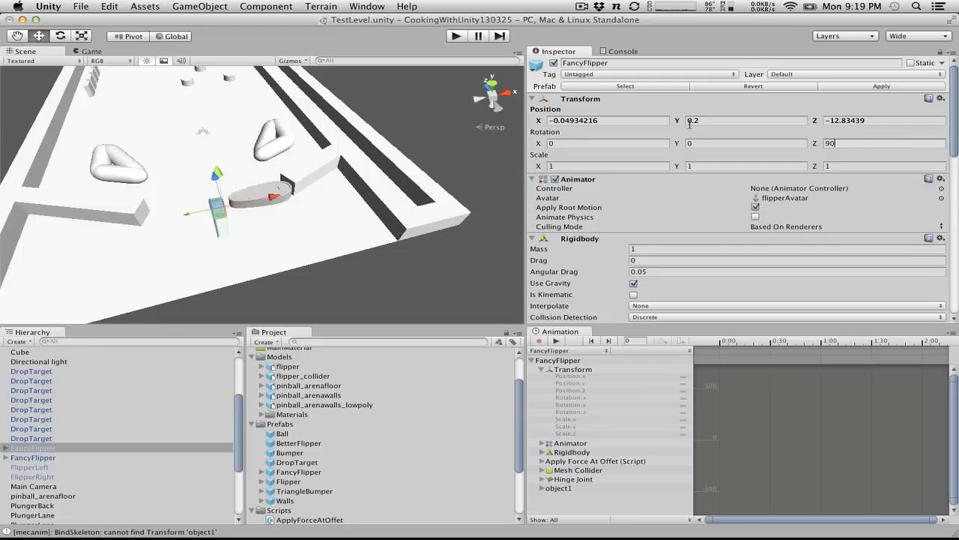
Step: Reset the copied FancyFlipper's Z rotation to 0, keep X at 0, and set its Y rotation to 180
key("BackSpace")
key("BackSpace")
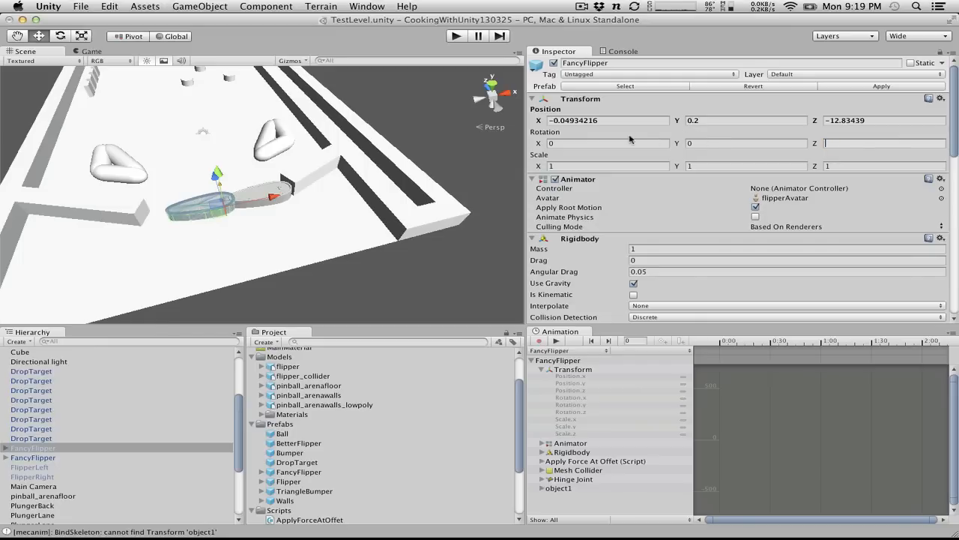
left_click(579, 142)
type("90")
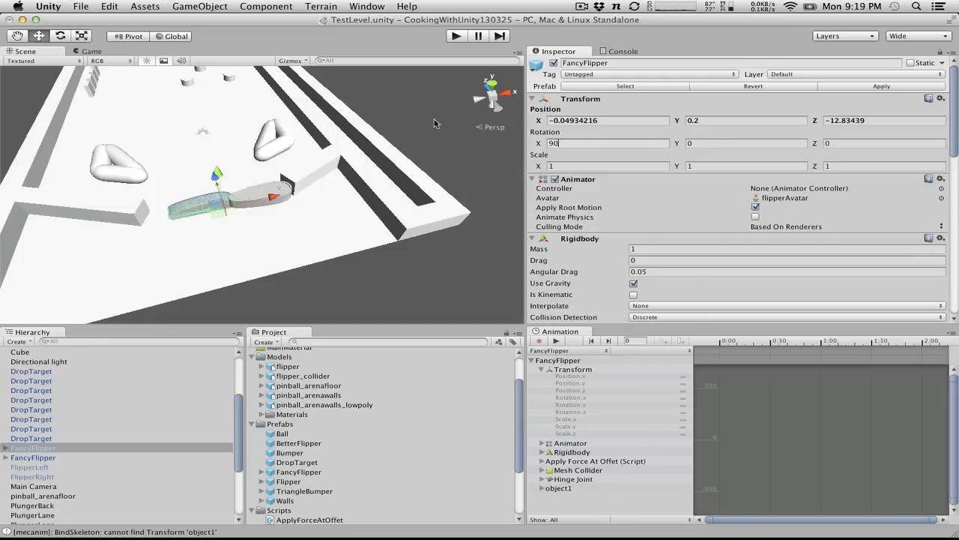
key("BackSpace")
left_click(747, 141)
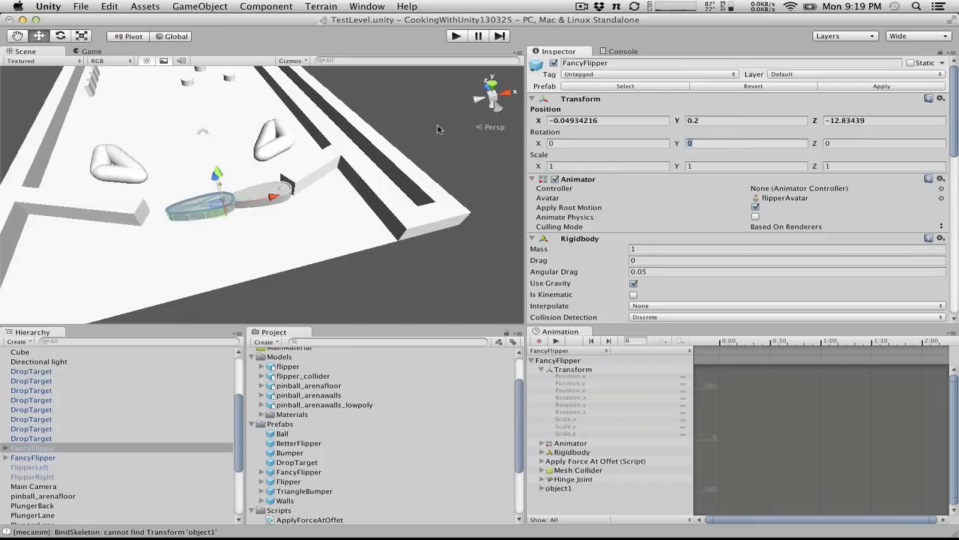
type("90")
key("BackSpace")
key("BackSpace")
type("180")
Step: Move the rotated FancyFlipper copy along the X axis to about -3.09, against the end of the left wall
left_click(255, 231)
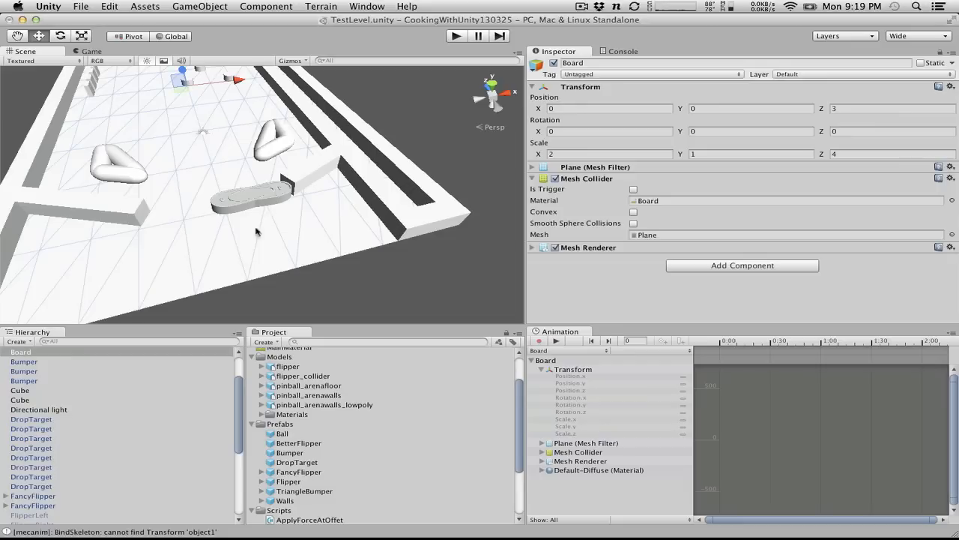
left_click(224, 205)
left_click_drag(283, 199, 210, 210)
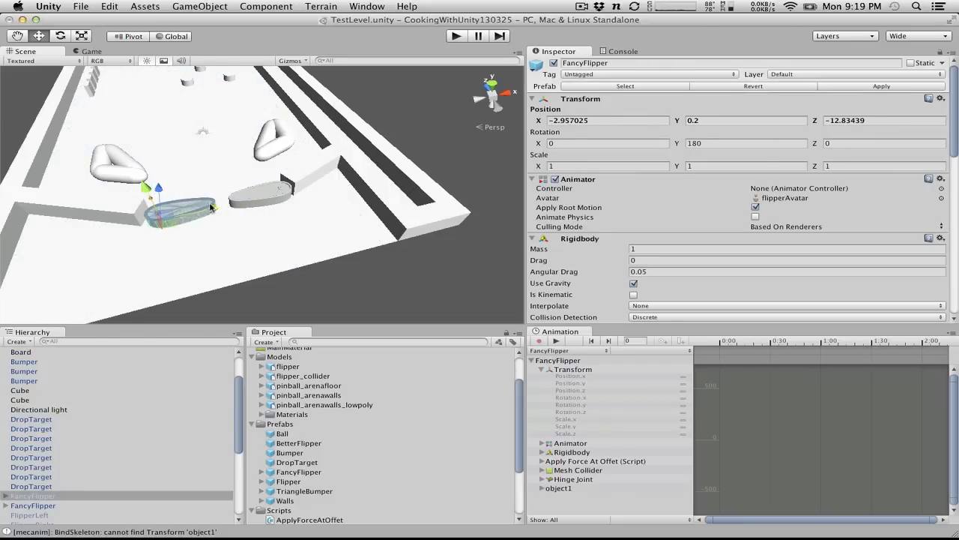
left_click(238, 147)
left_click_drag(238, 147, 173, 275, "alt")
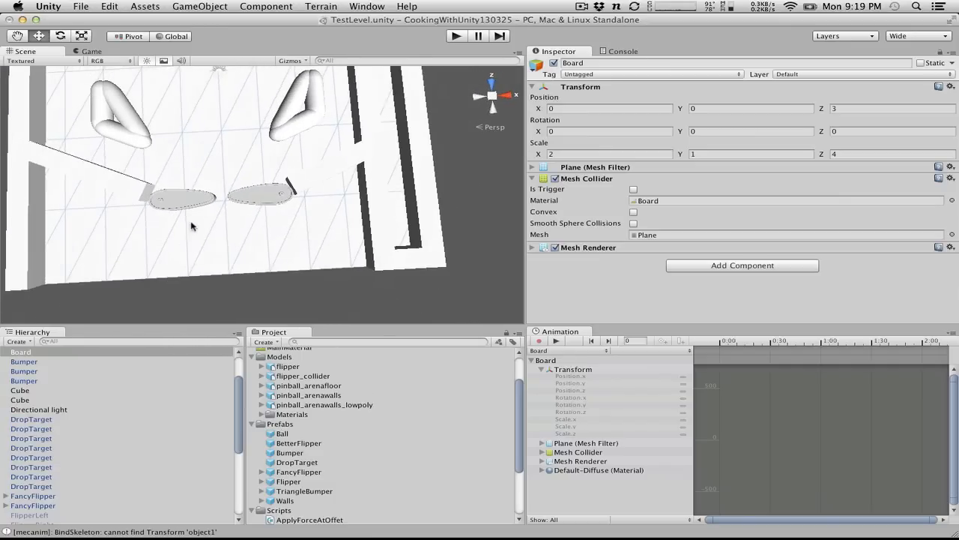
left_click(211, 200)
left_click_drag(183, 144, 225, 237, "alt")
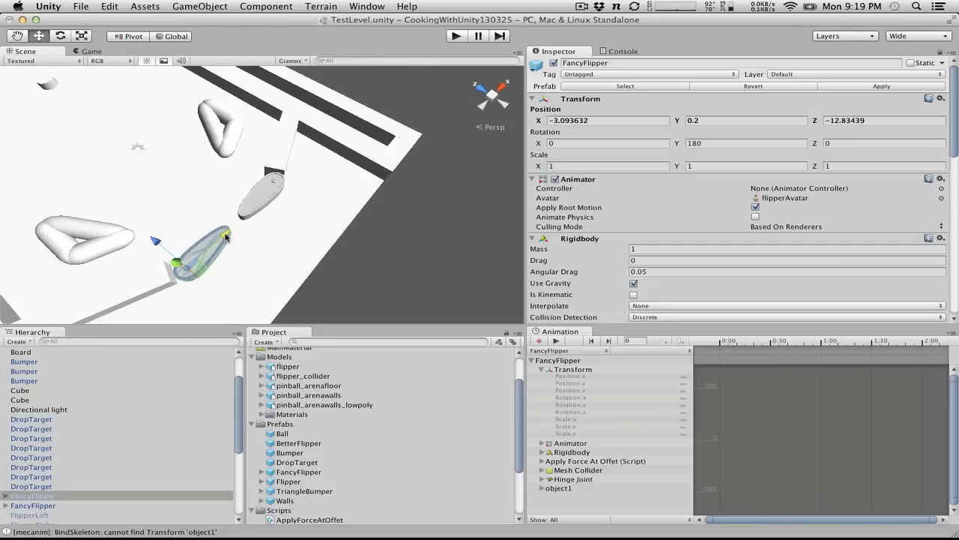
left_click_drag(169, 214, 41, 279, "alt")
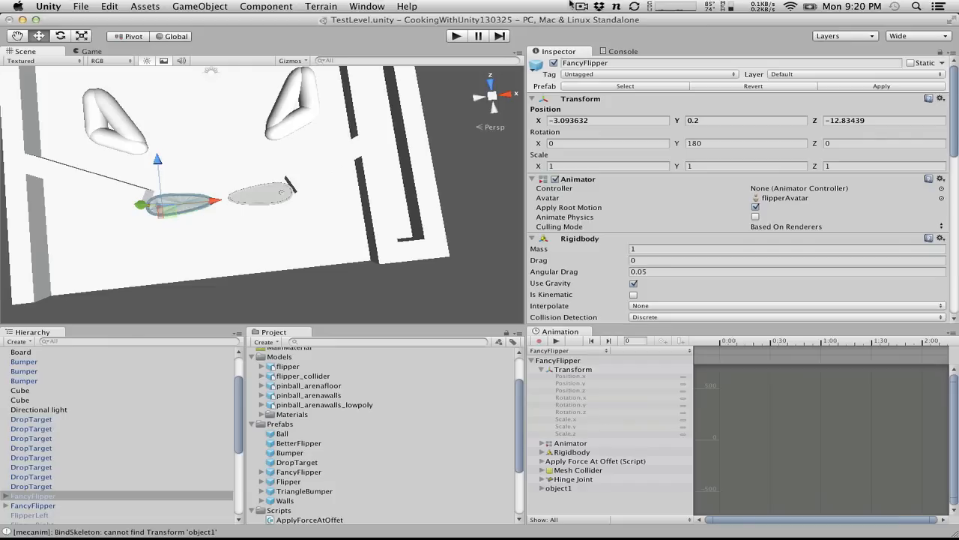
Step: Check both flippers in a short game run and disable Use Gravity on each FancyFlipper's Rigidbody
left_click(455, 37)
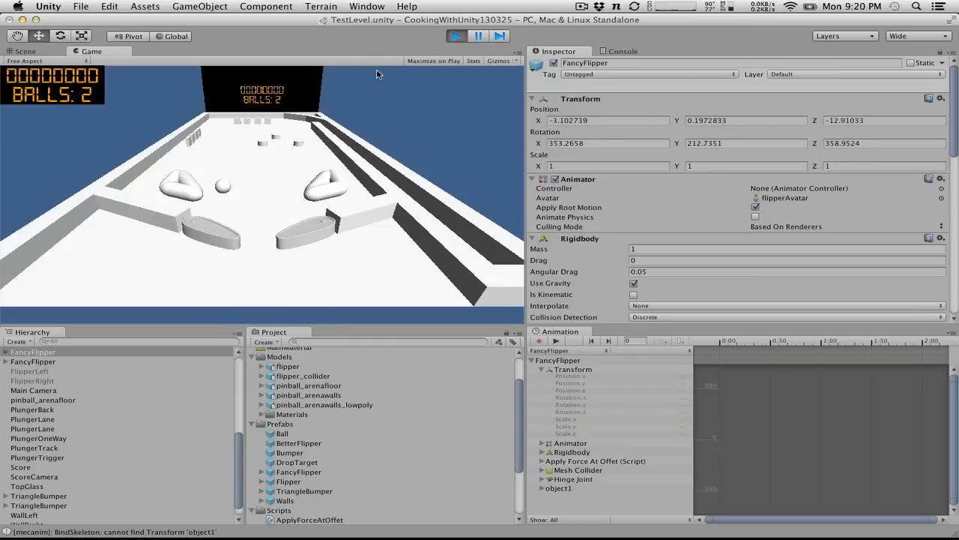
left_click(455, 36)
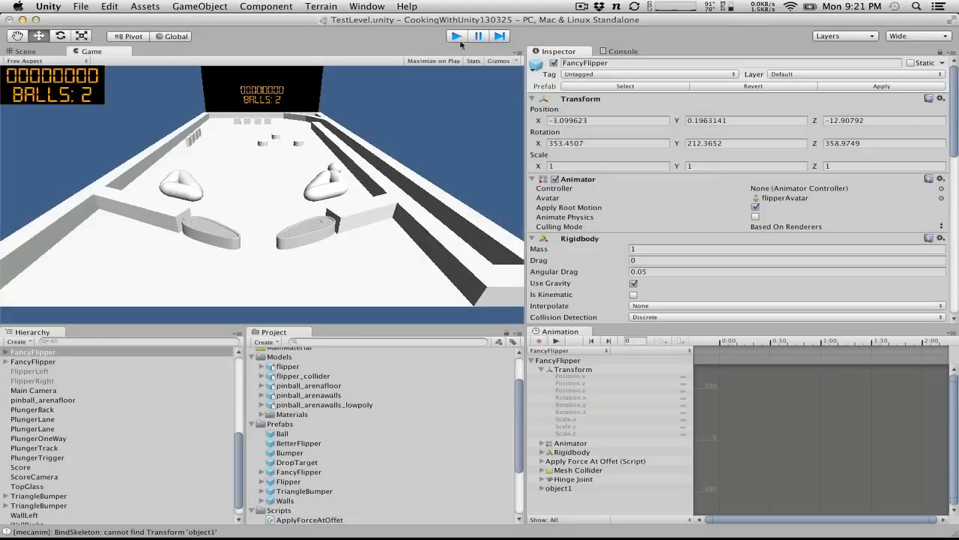
left_click(635, 283)
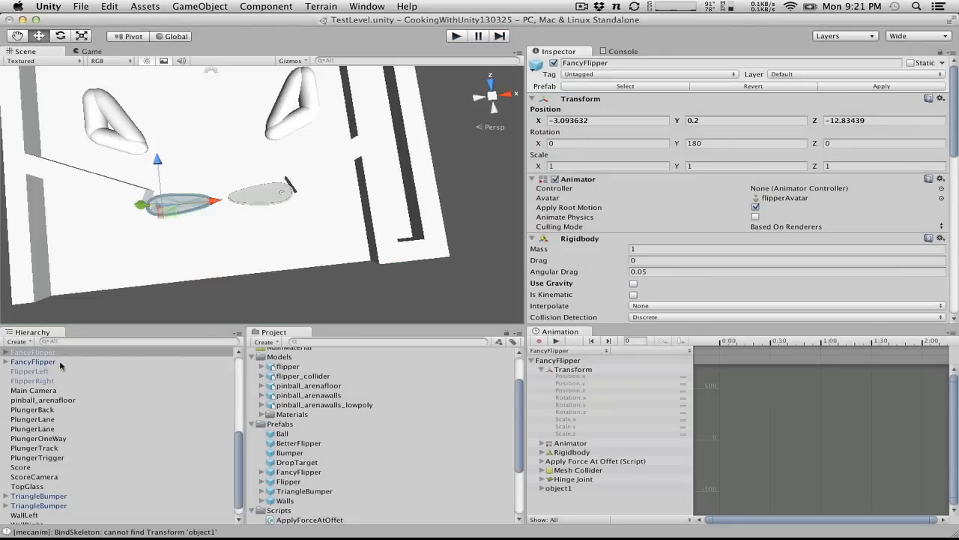
left_click(59, 362)
left_click(634, 283)
Step: Run the game, work the flippers, and inspect them edge-on in the Scene view
left_click(456, 36)
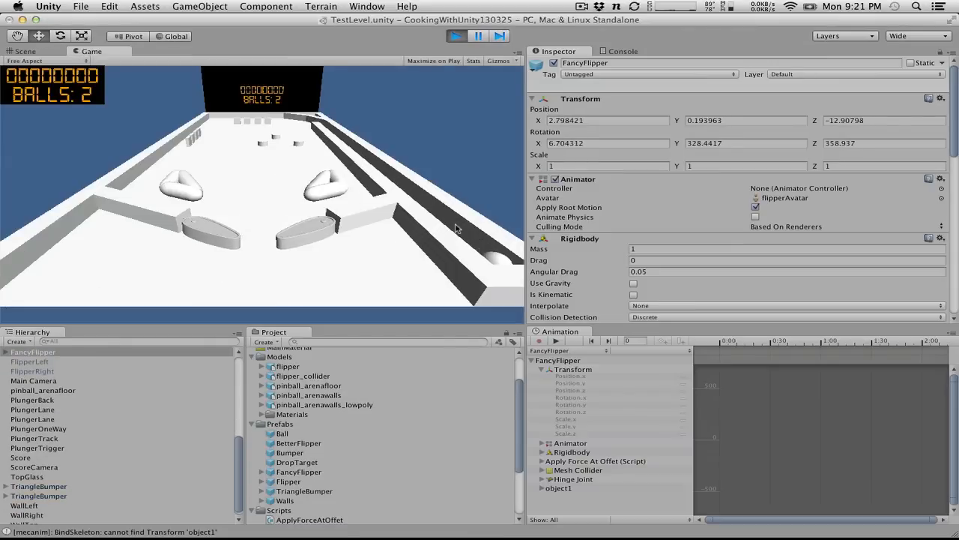
key("alt")
key("alt")
key("alt")
left_click(33, 51)
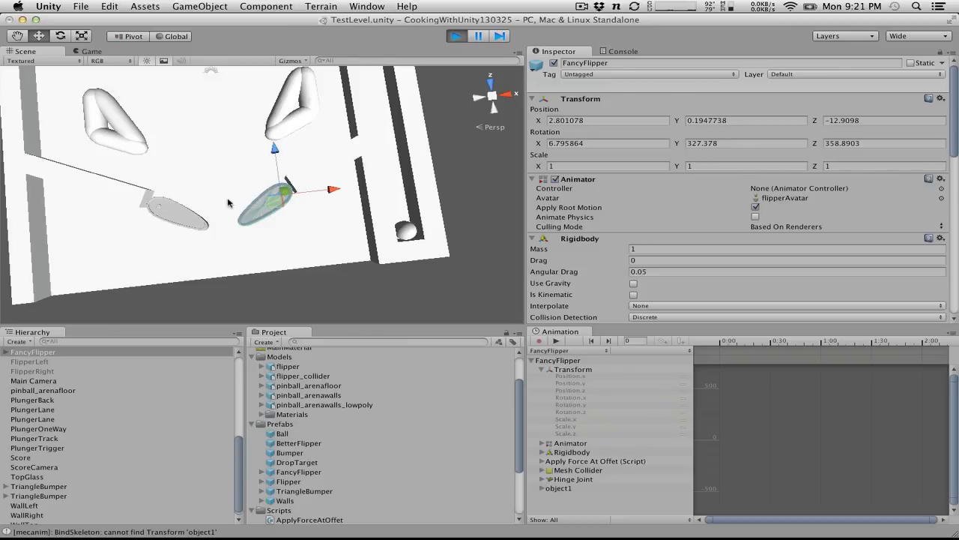
key("alt")
left_click_drag(226, 164, 219, 15, "alt")
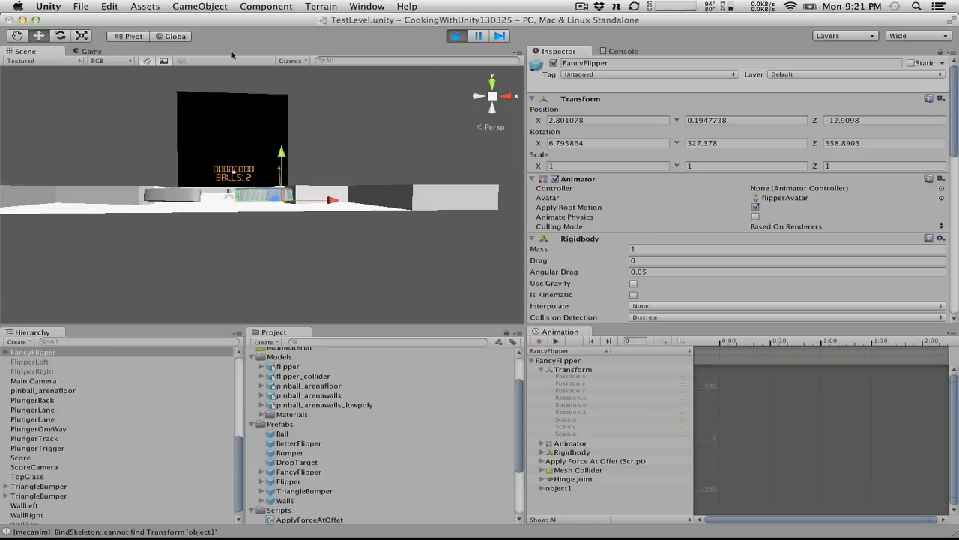
Step: Detach the Scene view and dock it beside the Game view so both can be seen during play
left_click_drag(232, 56, 549, 96)
left_click_drag(537, 228, 370, 39)
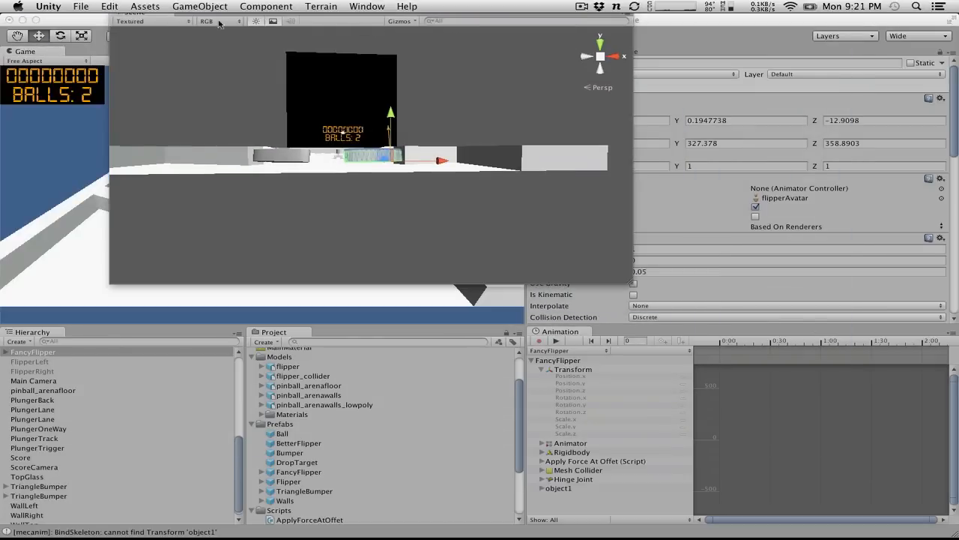
left_click_drag(160, 14, 231, 39)
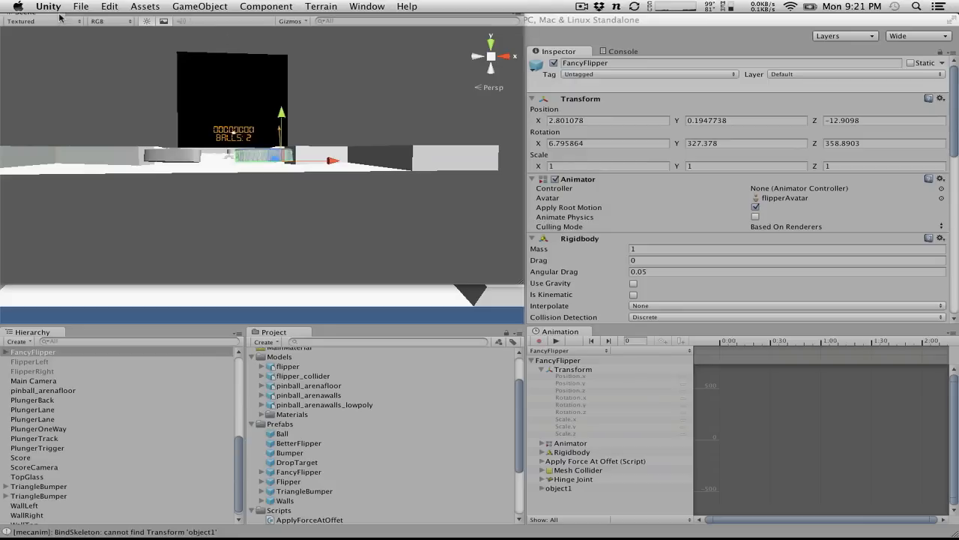
left_click_drag(59, 16, 694, 144)
left_click_drag(609, 21, 602, 91)
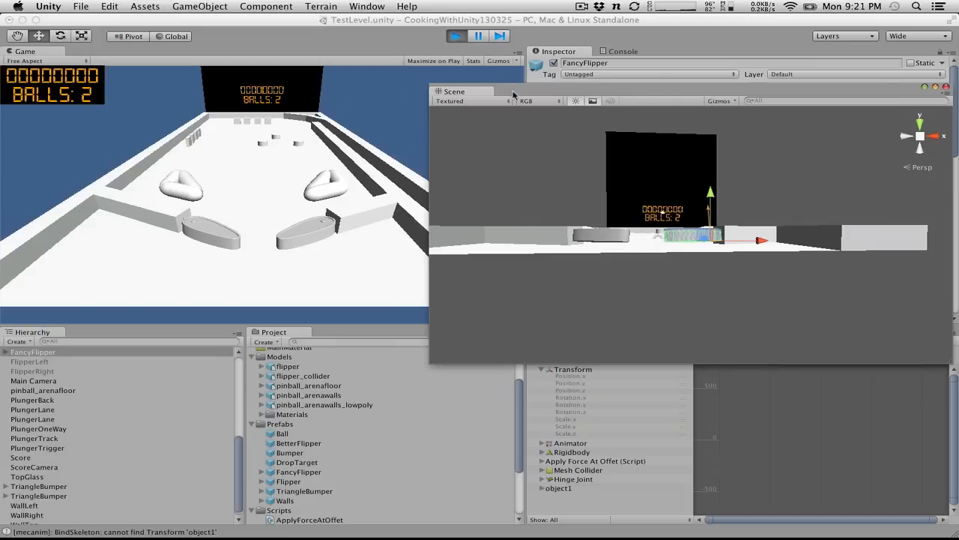
left_click(260, 91)
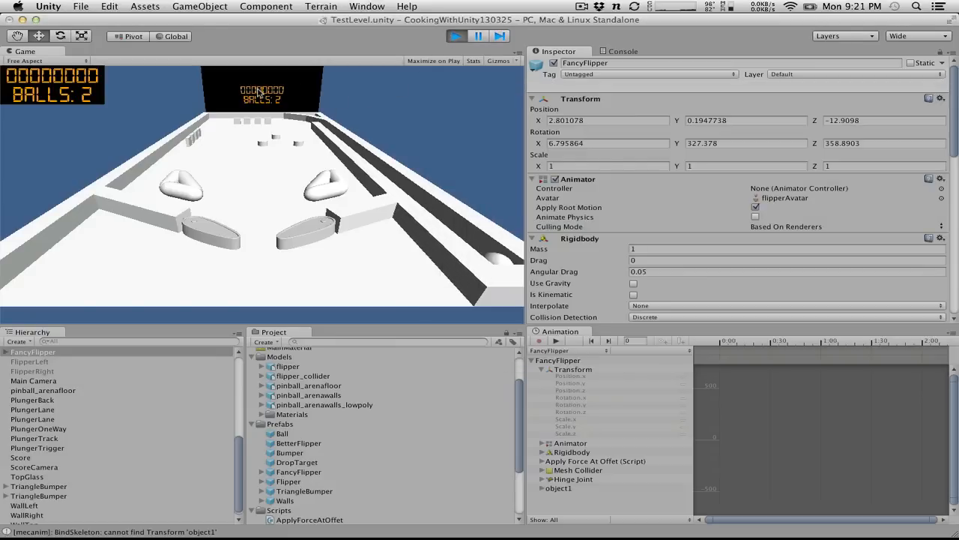
left_click(23, 20)
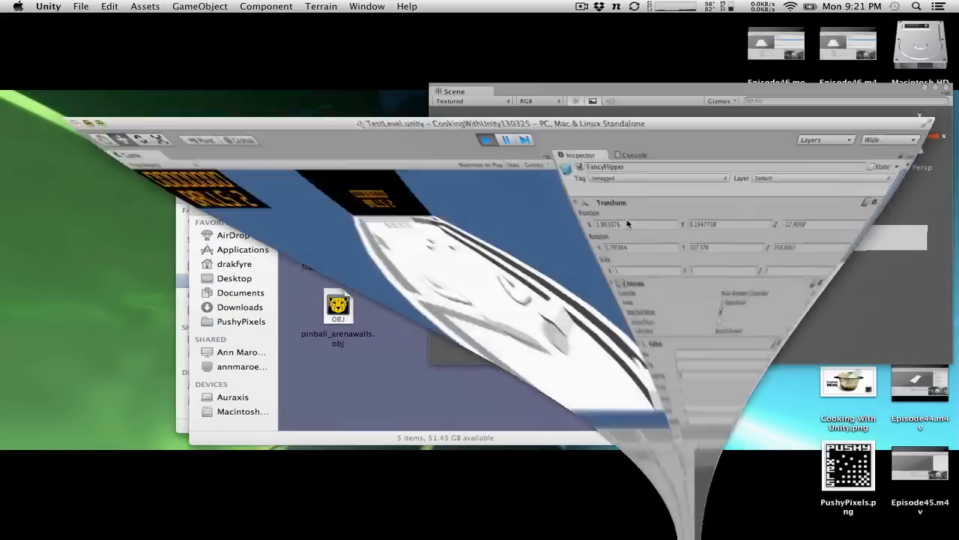
left_click_drag(470, 96, 664, 417)
left_click(685, 517)
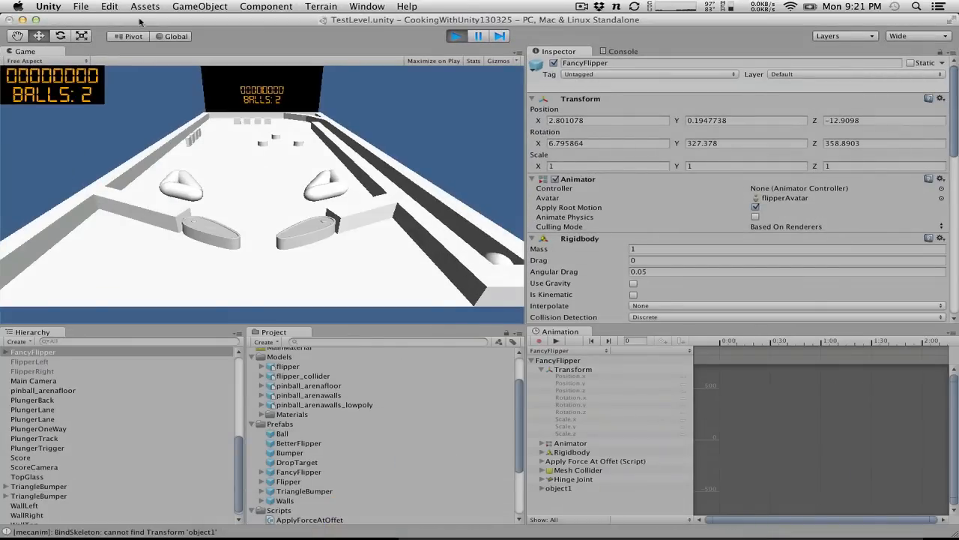
left_click_drag(139, 22, 208, 321)
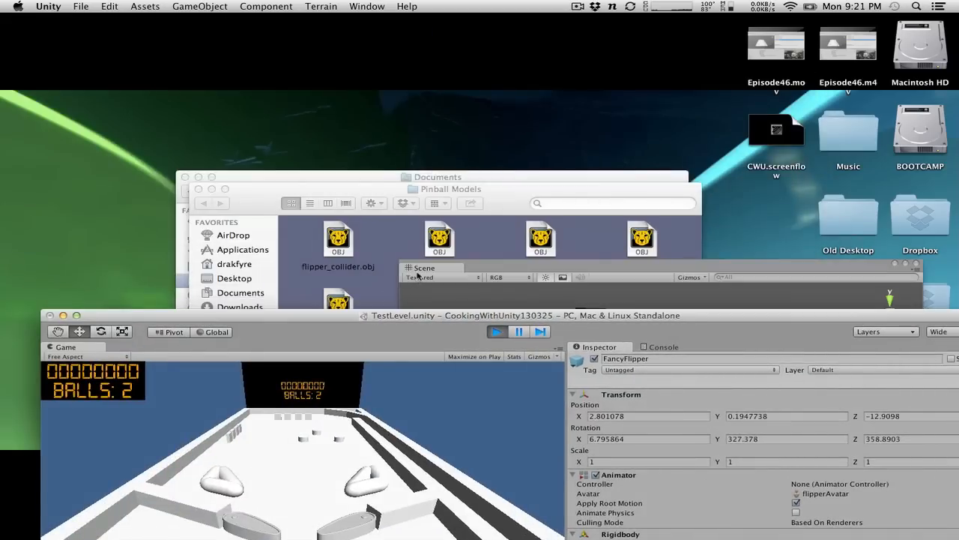
left_click_drag(418, 276, 422, 407)
left_click_drag(243, 317, 213, 20)
Step: Launch the ball, fire the flippers repeatedly while watching their motion edge-on in the Scene view, and stop the game
key("space")
key("space")
key("space")
key("space")
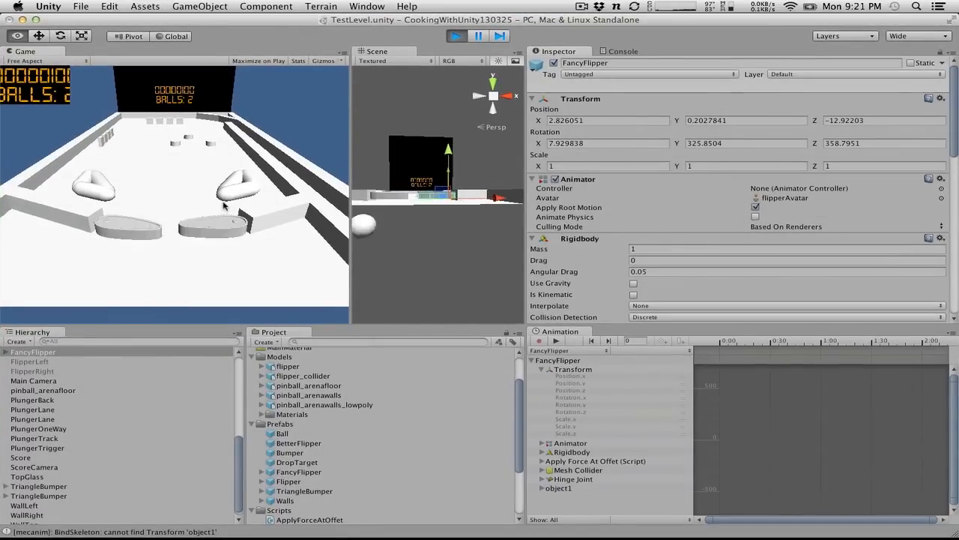
key("alt")
key("alt")
key("alt")
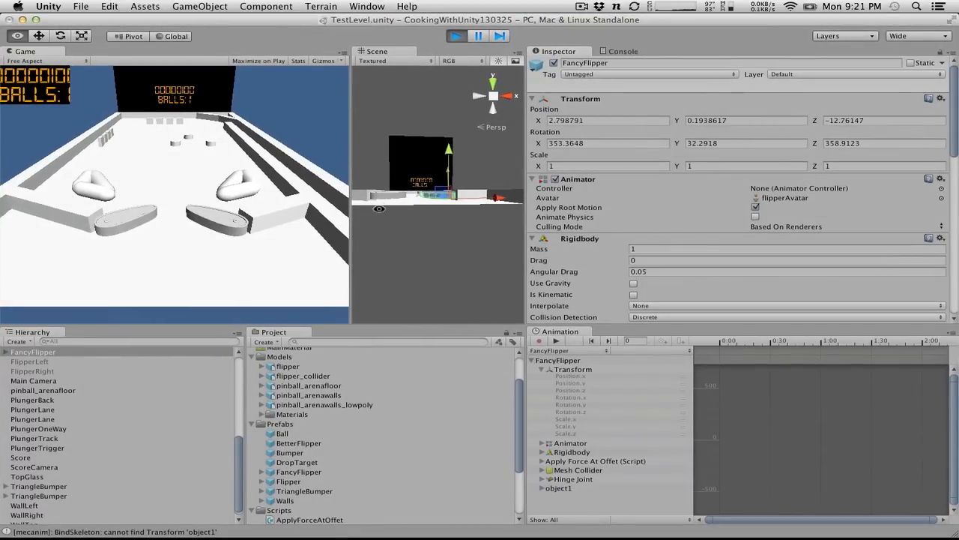
key("alt")
key("alt")
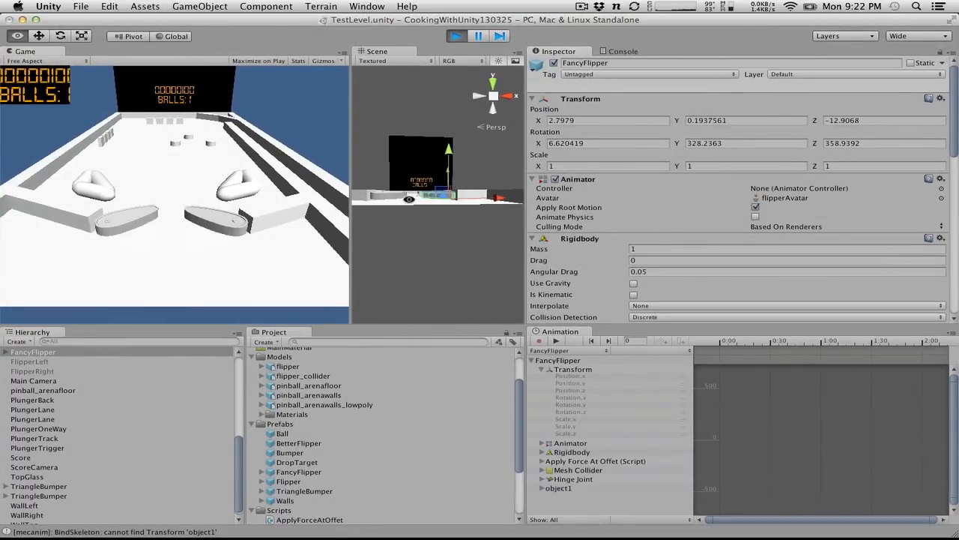
key("alt")
key("alt")
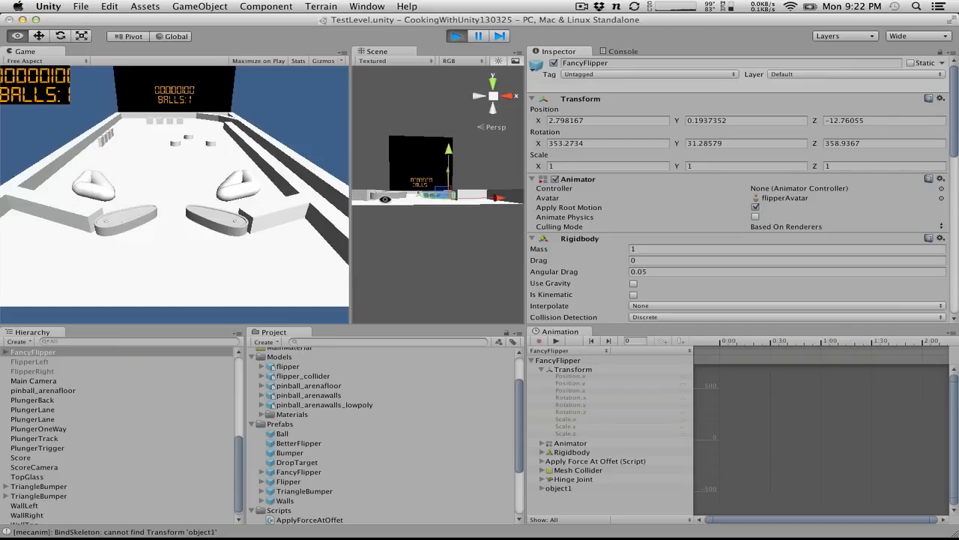
key("alt")
key("alt")
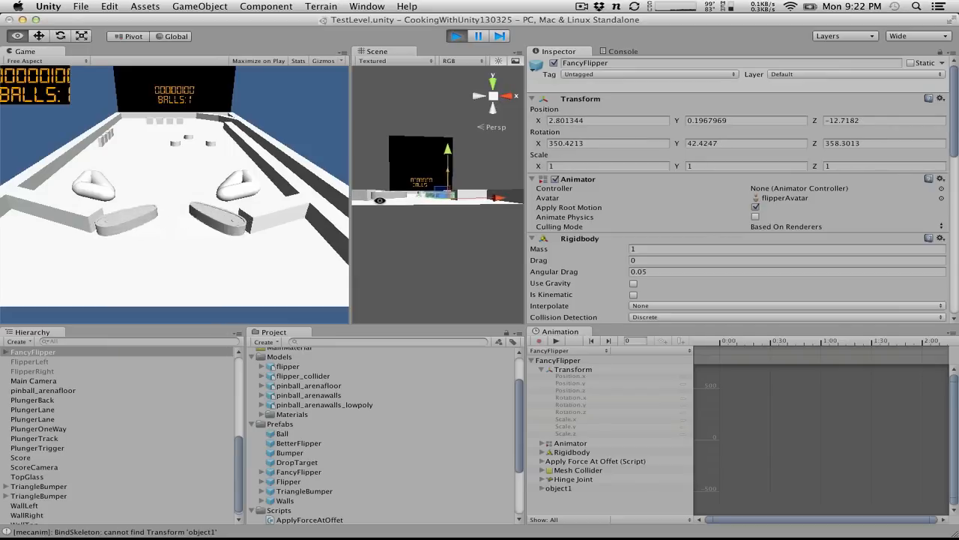
key("alt")
key("alt")
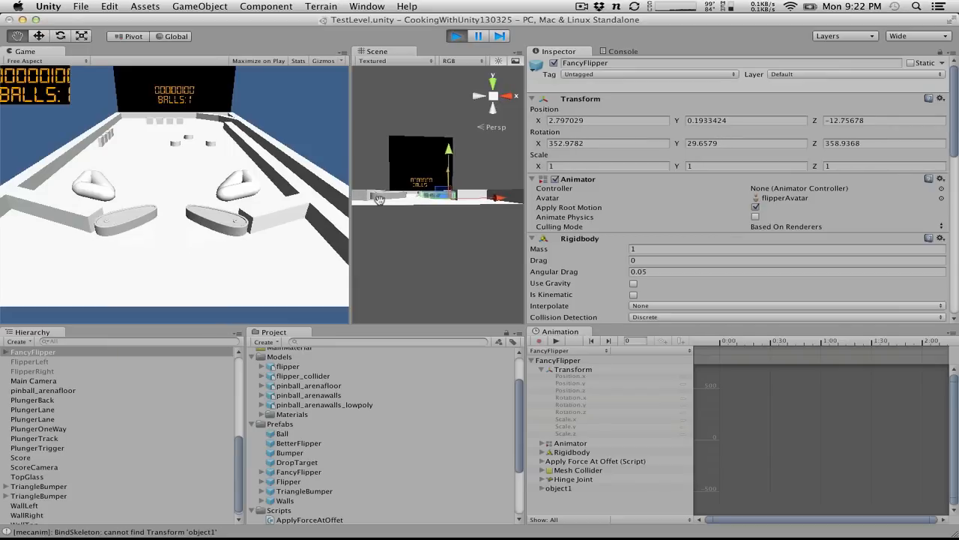
key("alt")
key("alt")
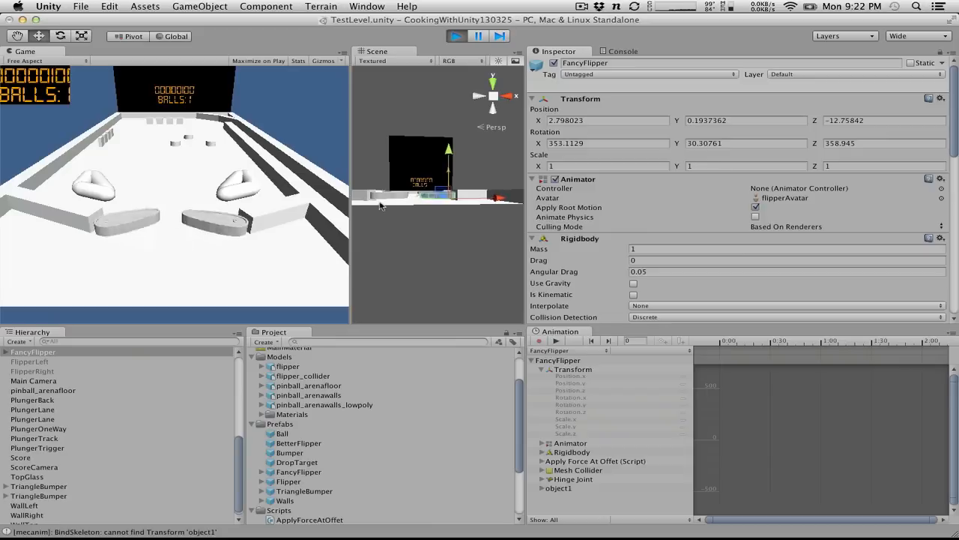
left_click(456, 36)
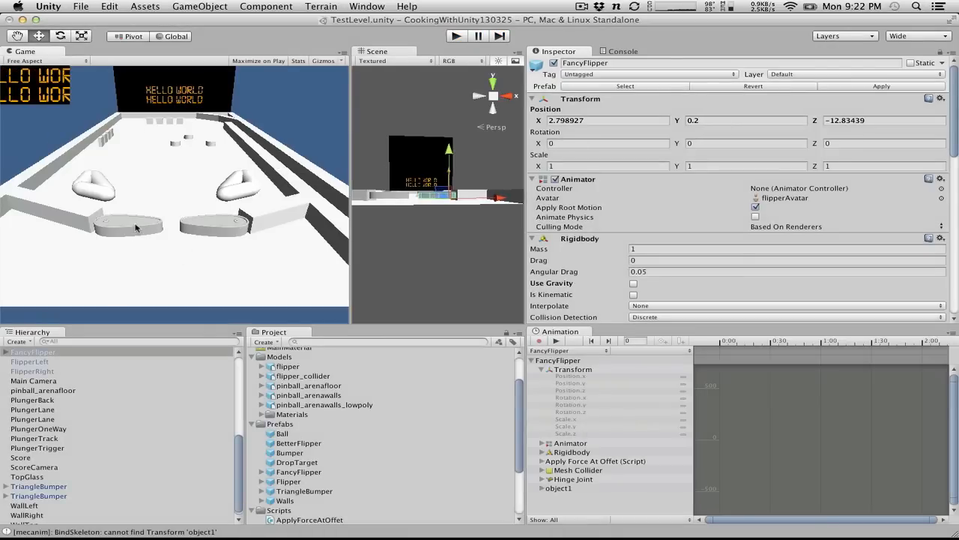
Step: Rename the FancyFlipper with the 180 Y rotation as FancyFlipperLeft
left_click(34, 371)
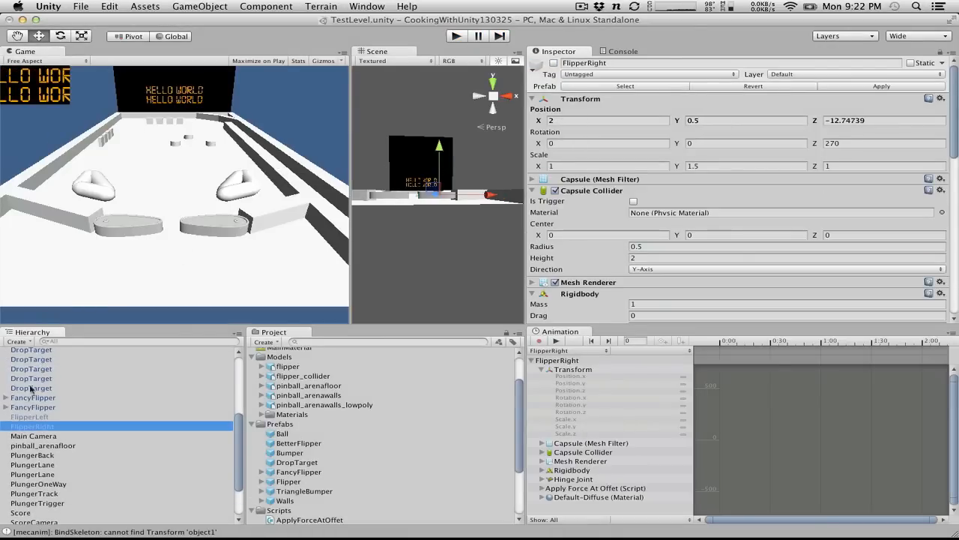
left_click(25, 397)
left_click(30, 399)
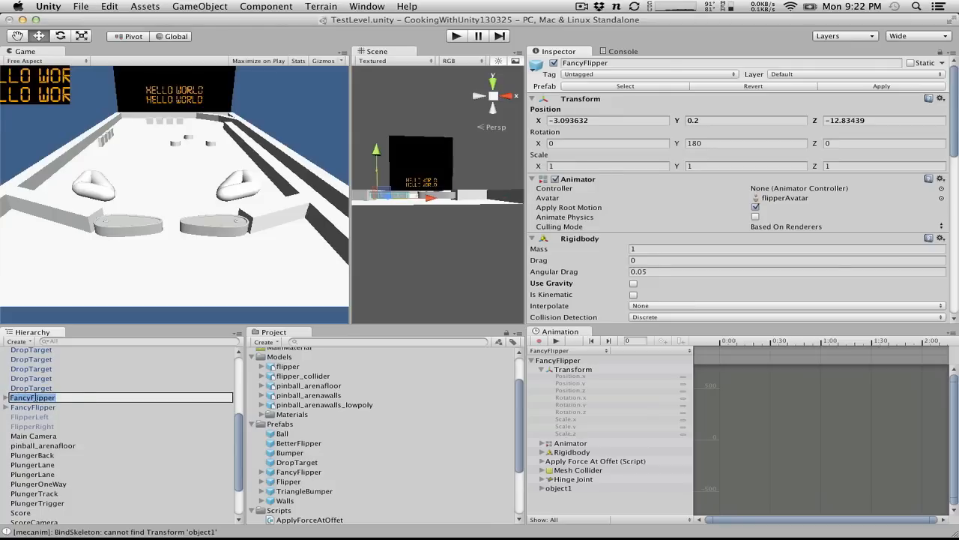
left_click(82, 398)
type("Left")
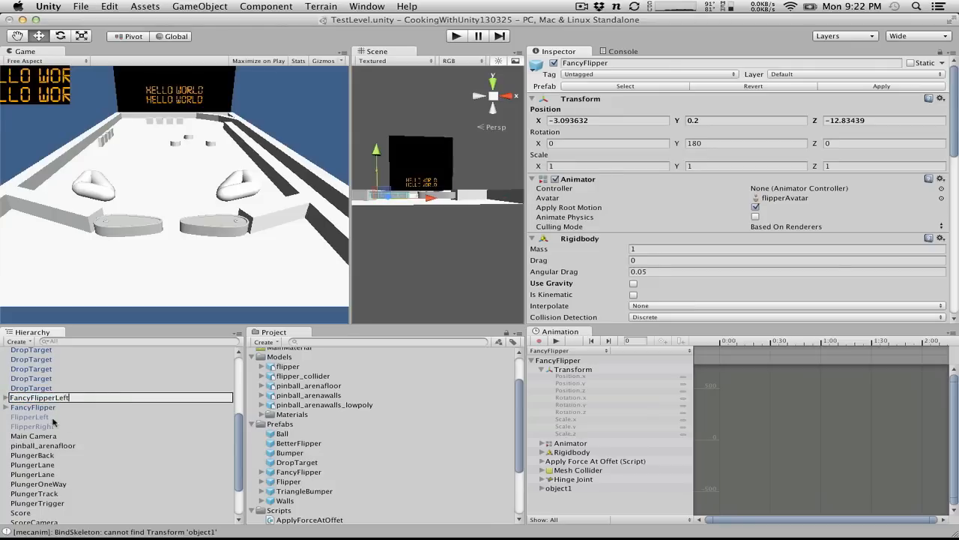
key("Return")
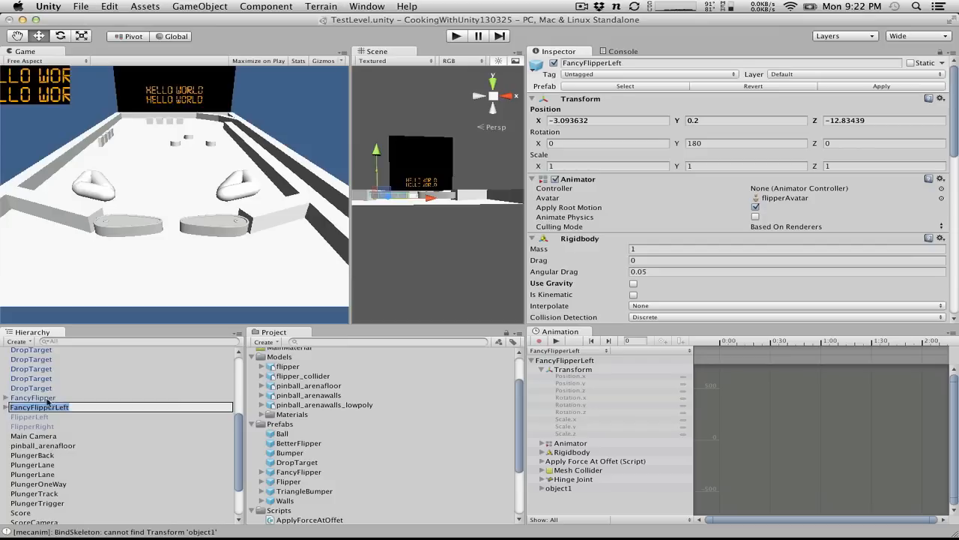
Step: Rename the remaining FancyFlipper in the scene as FancyFlipperRight
left_click(38, 398)
left_click(41, 398)
left_click(64, 398)
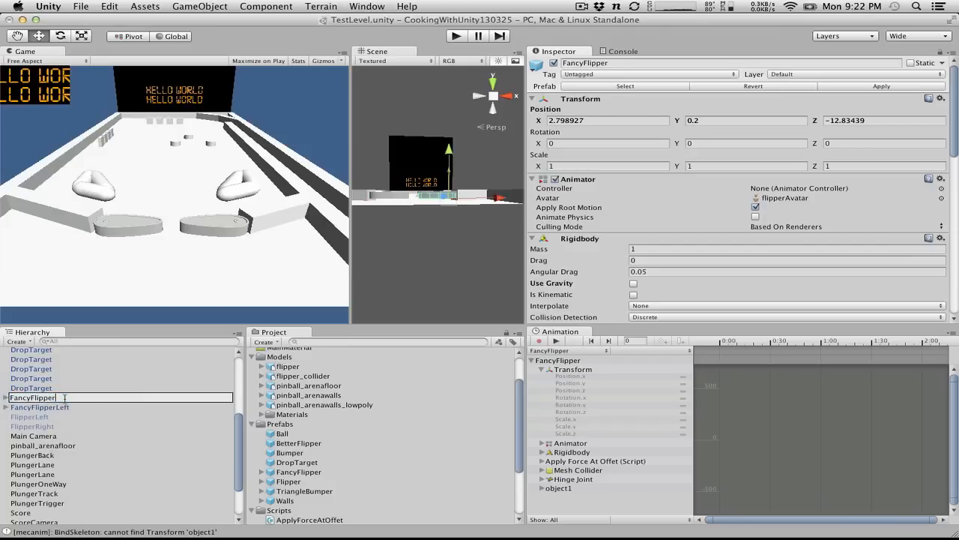
type("Right")
key("Return")
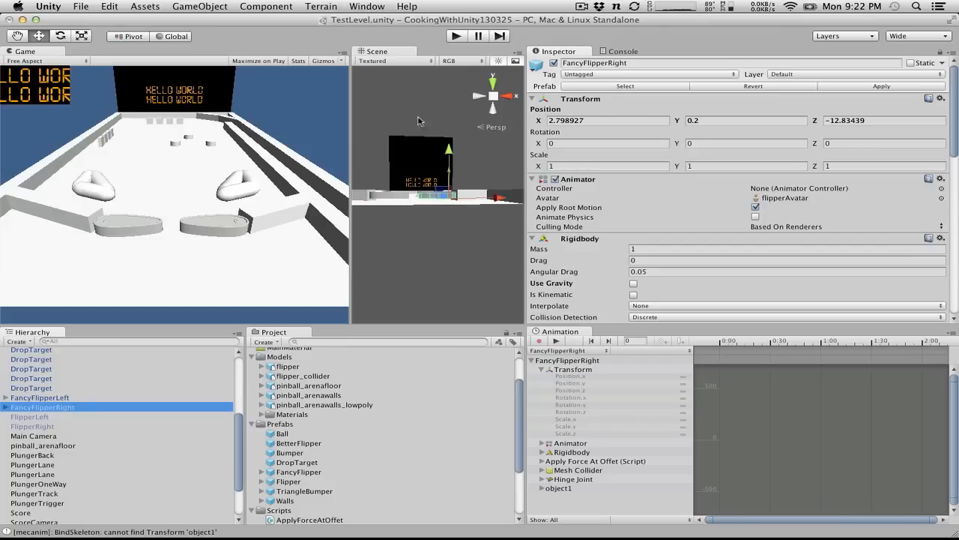
Step: Dock the Scene view back into the same tab group as the Game view
left_click_drag(381, 54, 120, 52)
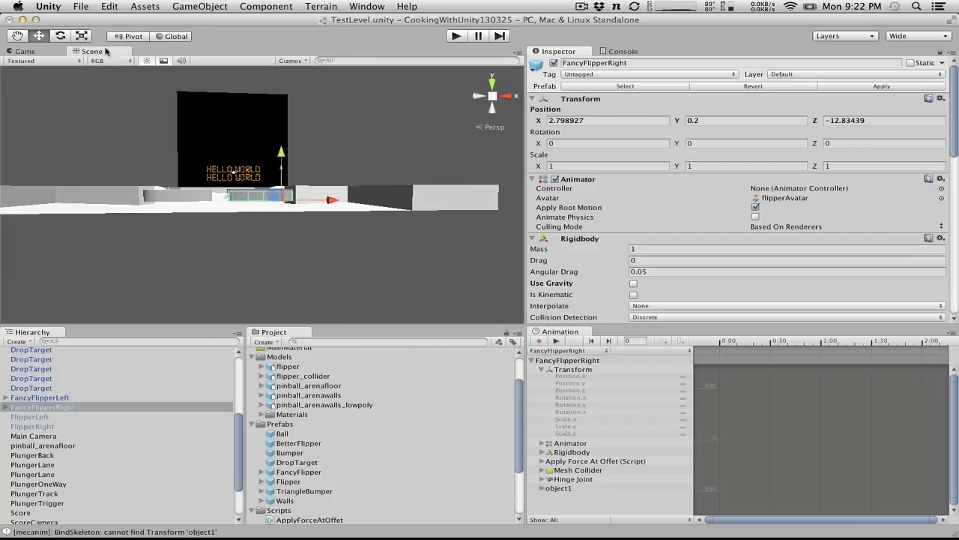
Step: Set the Button Name in FancyFlipperLeft's Apply Force At Offet script to Fire1
left_click(58, 398)
left_click(54, 408)
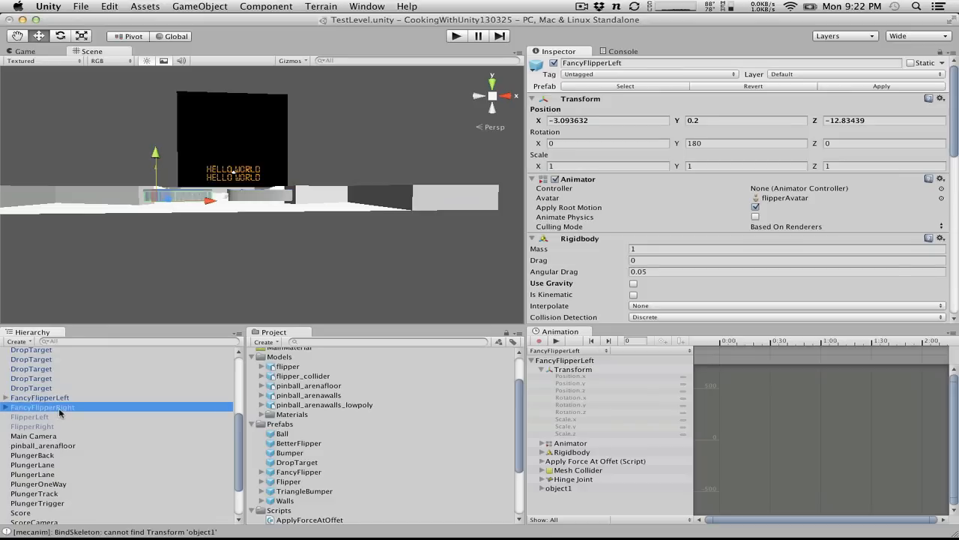
left_click(57, 398)
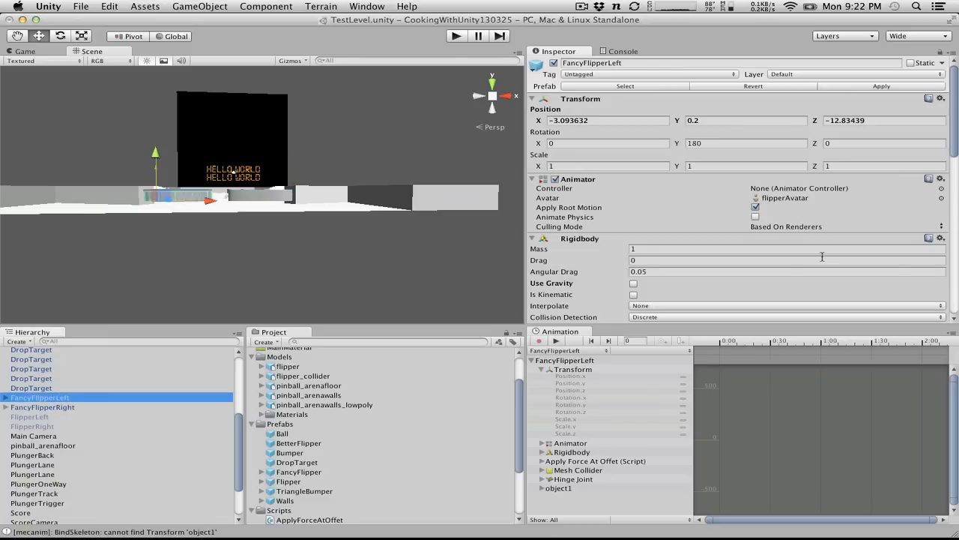
scroll(822, 258, "down", 10)
scroll(822, 257, "up", 15)
scroll(822, 260, "down", 6)
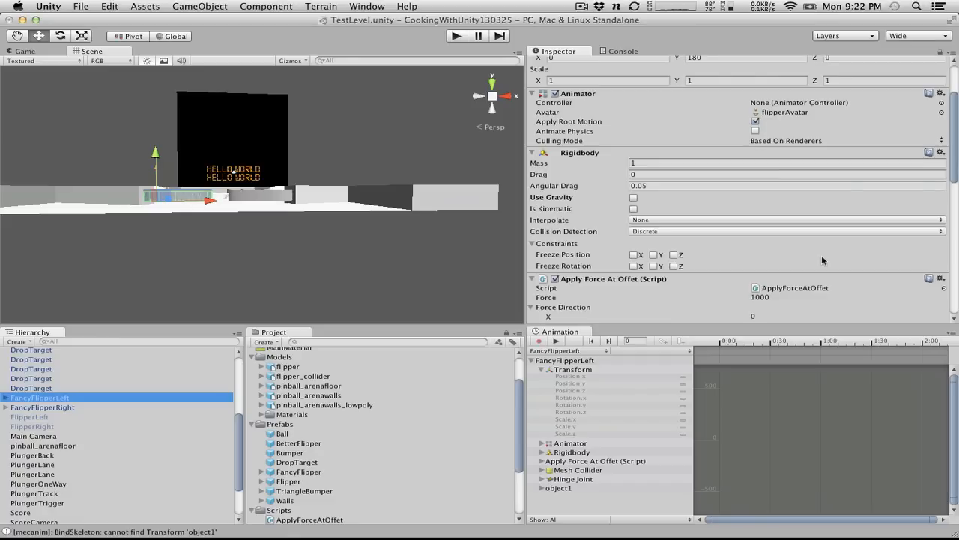
left_click(778, 187)
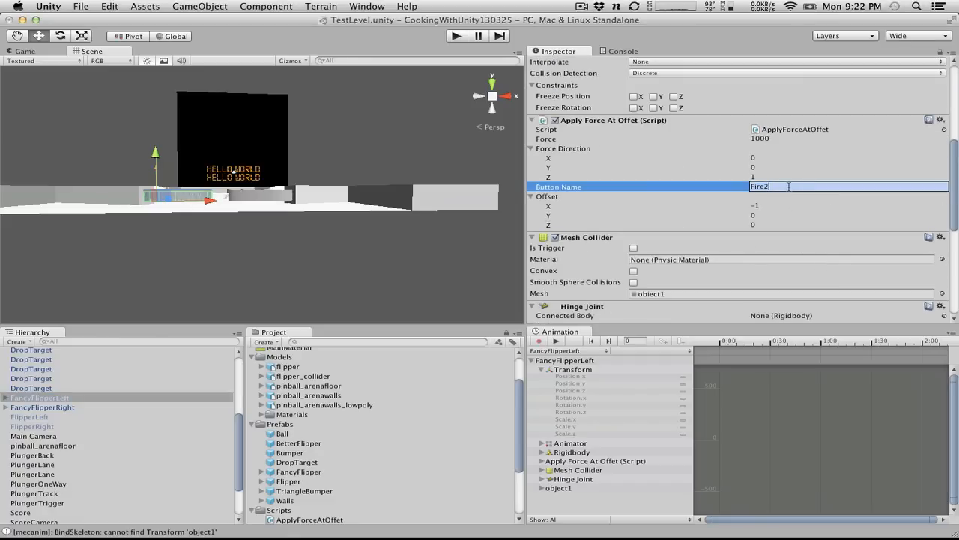
key("BackSpace")
type("1")
key("Return")
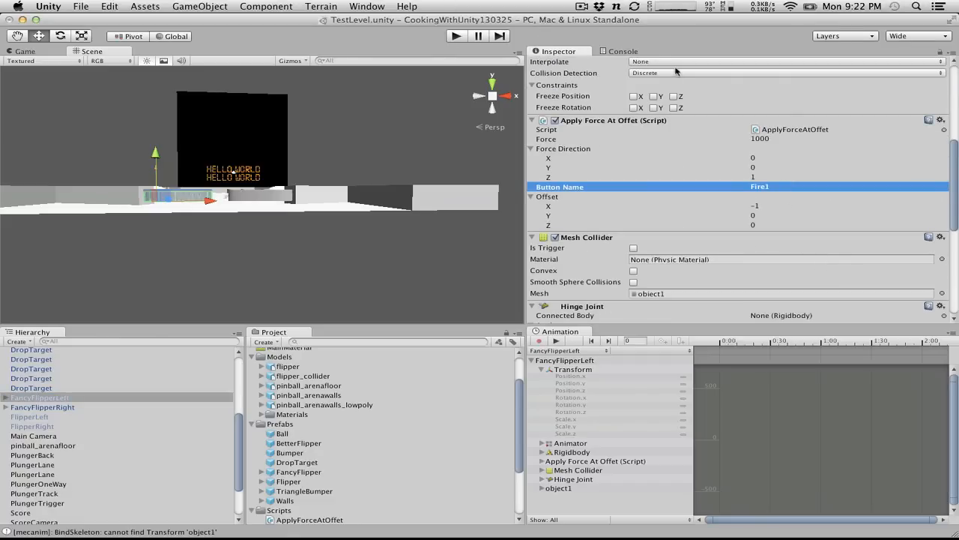
Step: Run the game, fire the left and right flippers repeatedly to test their button assignments, and stop the game
left_click(456, 36)
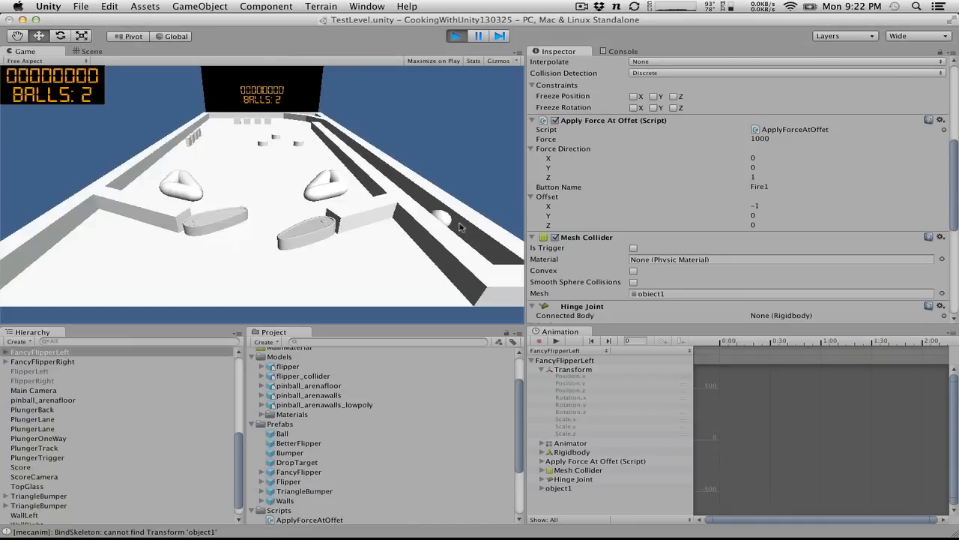
key("ctrl")
key("ctrl")
key("ctrl")
key("alt")
key("alt")
key("alt")
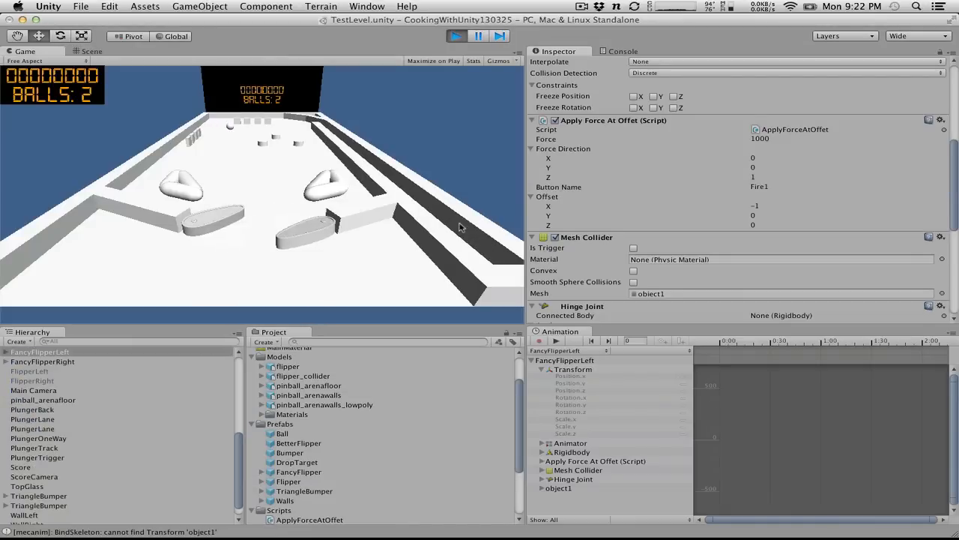
key("ctrl")
key("alt")
key("ctrl")
key("alt")
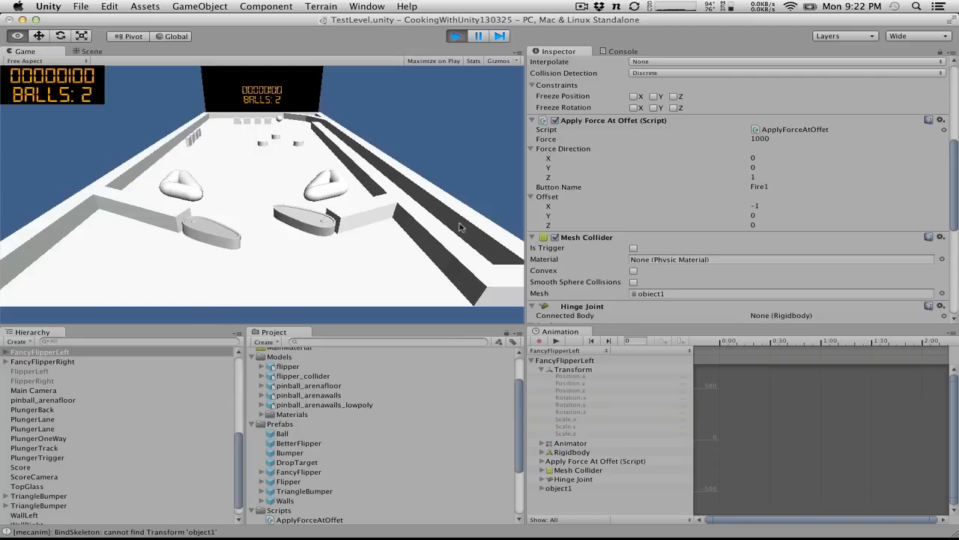
left_click(457, 37)
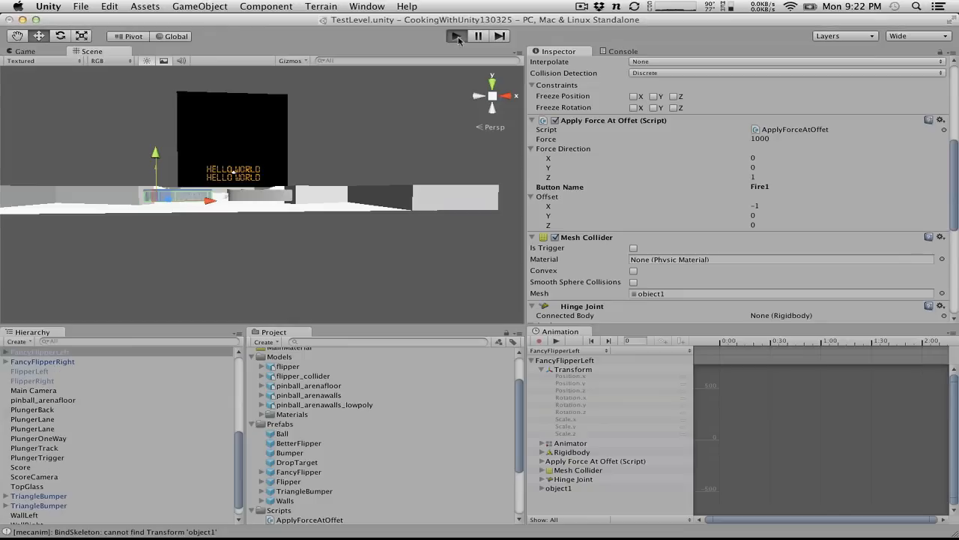
Step: Play the table once more, operating both flippers against the ball, and stop the game
left_click(457, 37)
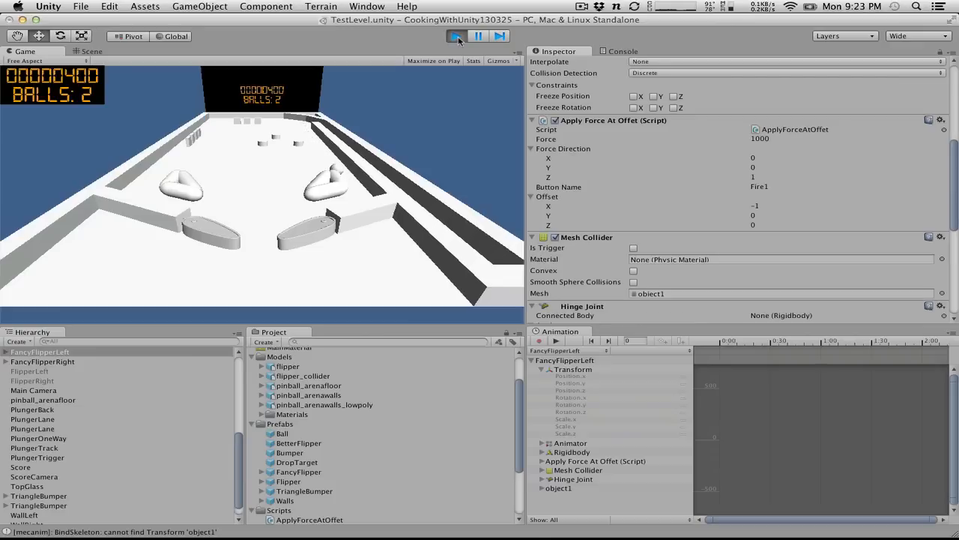
key("ctrl")
key("alt")
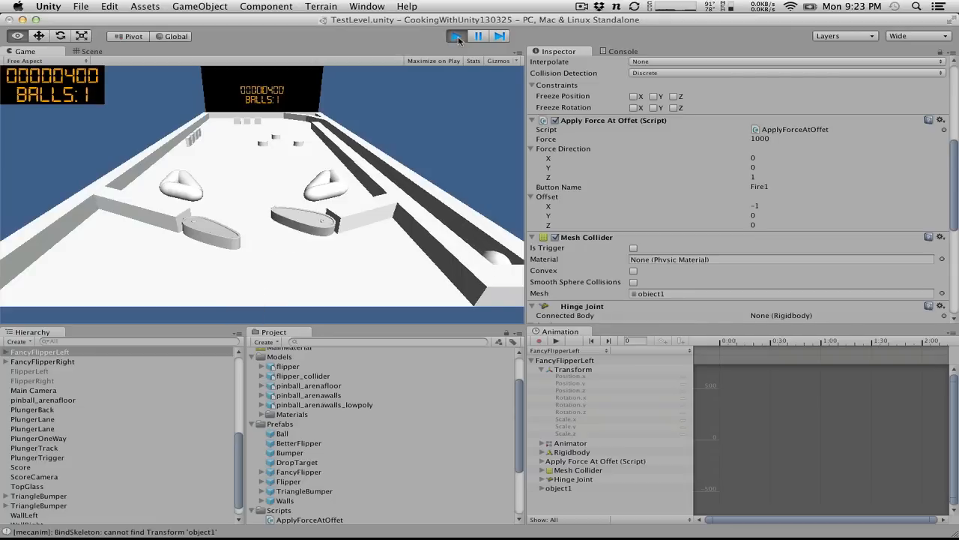
key("ctrl")
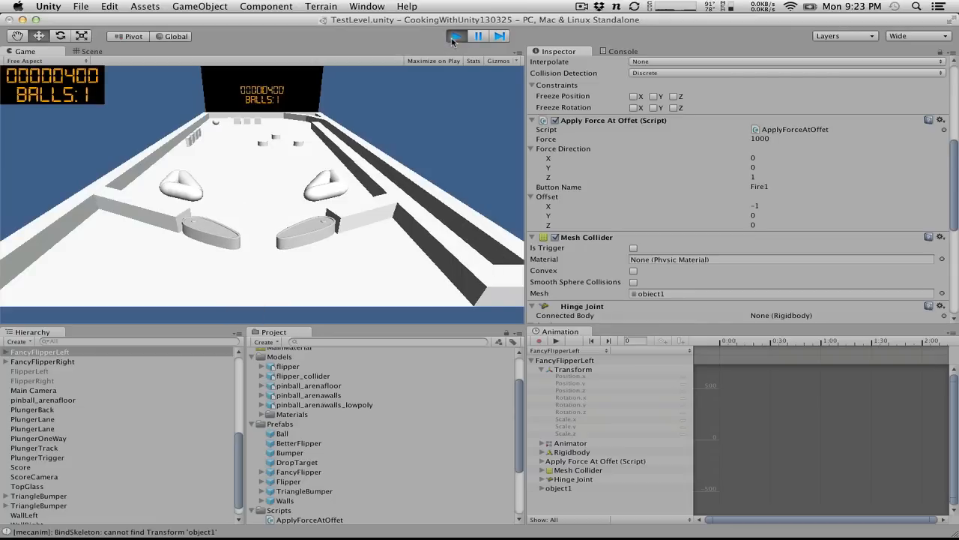
left_click(455, 36)
Step: Place the Walls prefab in the scene near the front of the pinball table
left_click_drag(322, 202, 287, 76, "alt")
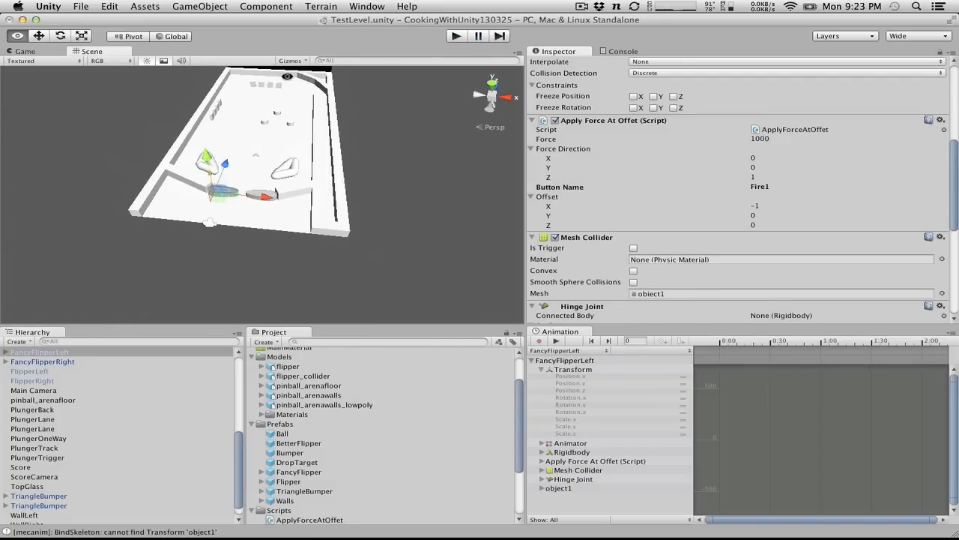
left_click_drag(229, 150, 264, 129, "alt")
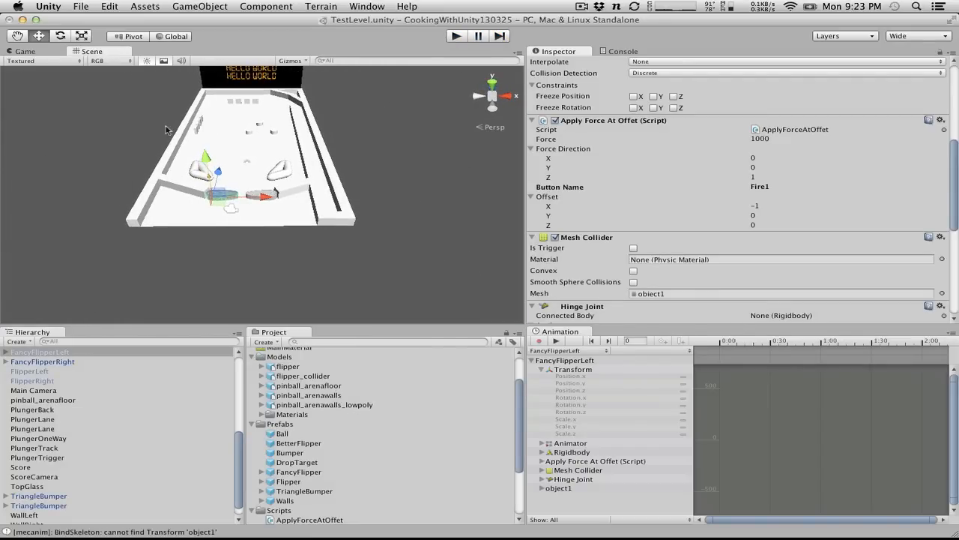
scroll(311, 470, "down", 5)
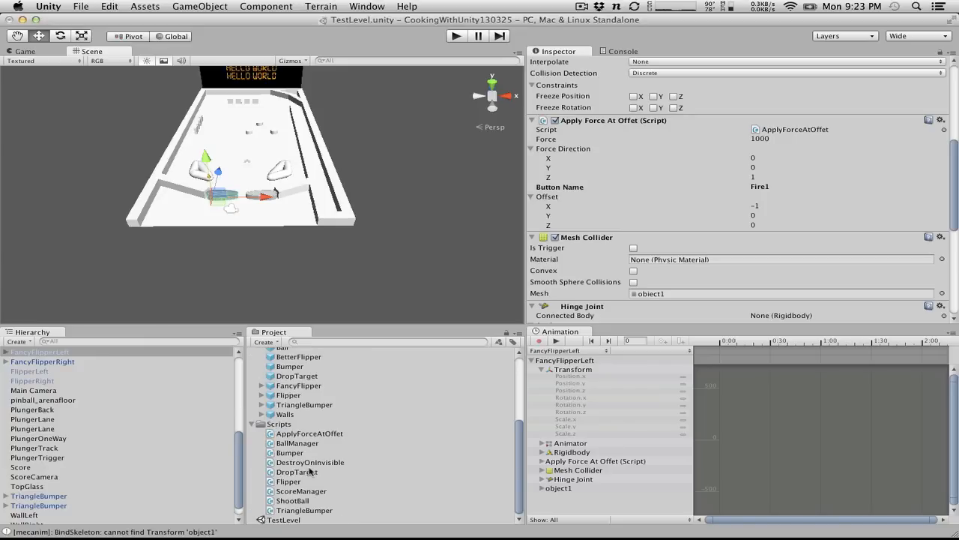
scroll(299, 413, "up", 2)
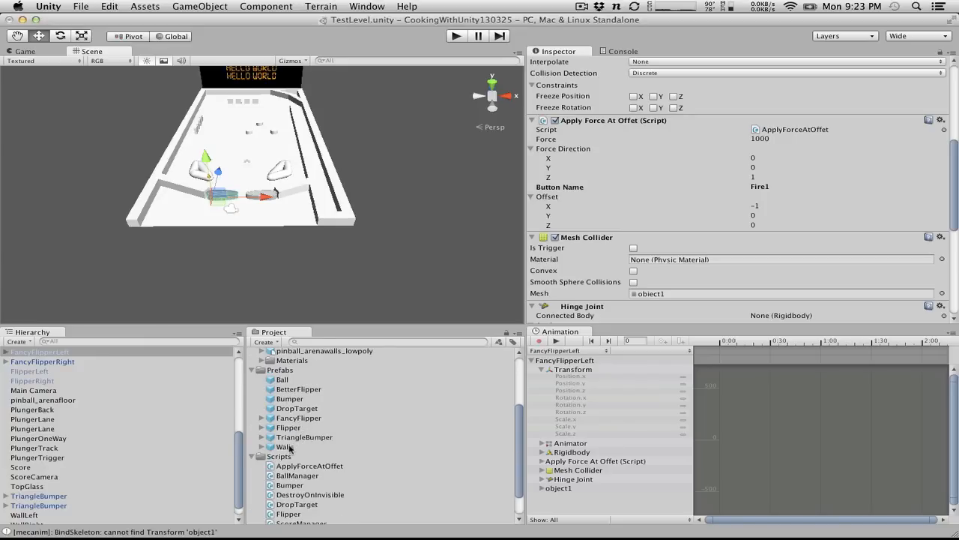
left_click_drag(289, 448, 202, 218)
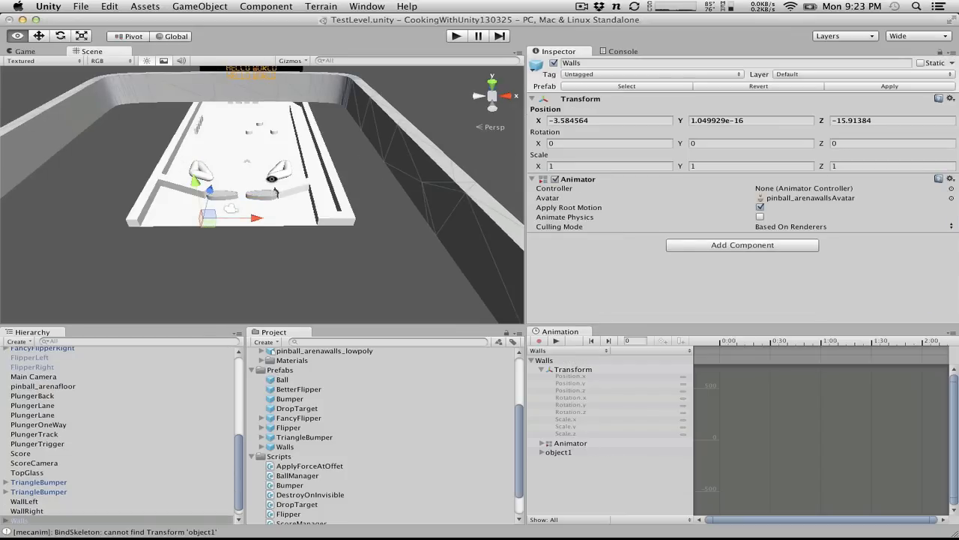
scroll(272, 180, "down", 10)
left_click_drag(268, 182, 80, 275, "alt")
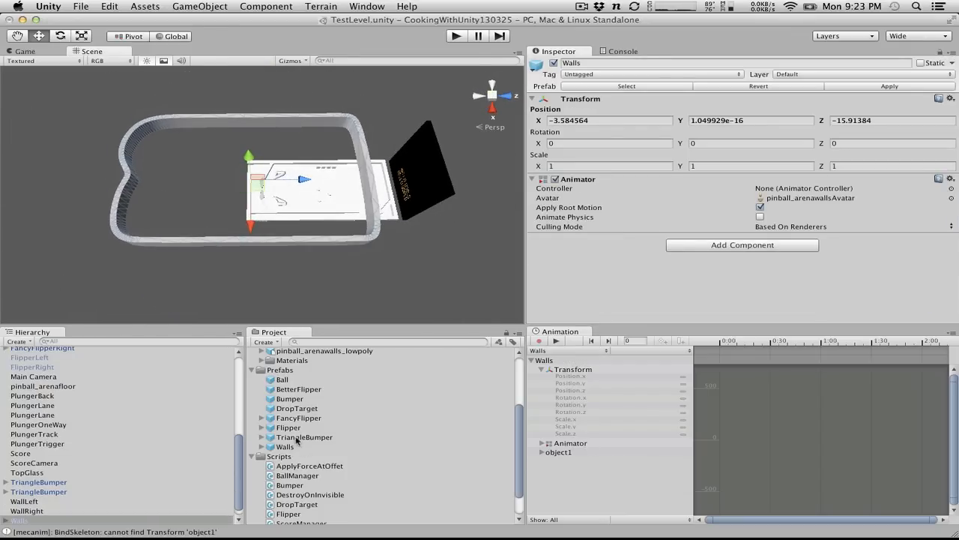
Step: Rotate the Walls object about 180 degrees around its Y axis so its curved end faces the back of the table
scroll(311, 390, "up", 5)
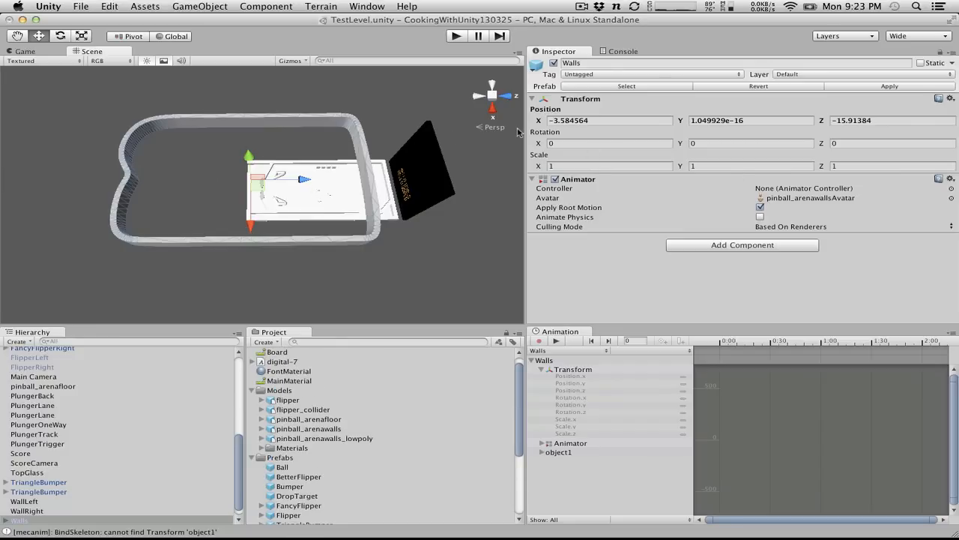
left_click_drag(223, 133, 12, 80, "alt")
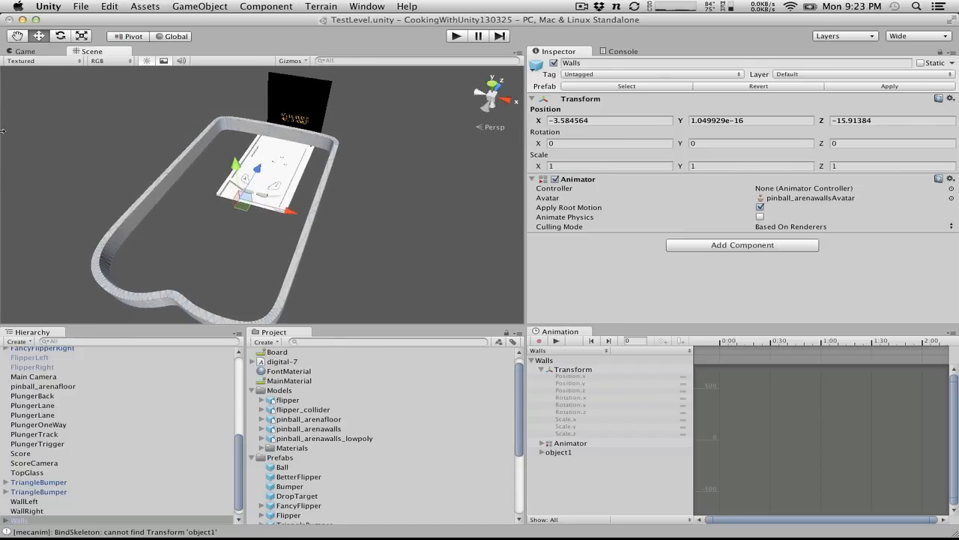
left_click(59, 35)
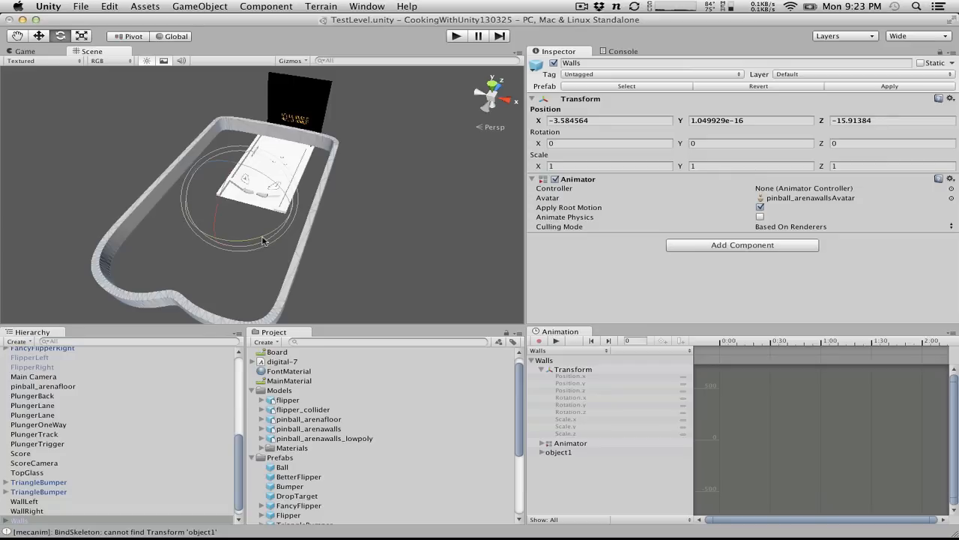
left_click_drag(262, 240, 21, 137, "super")
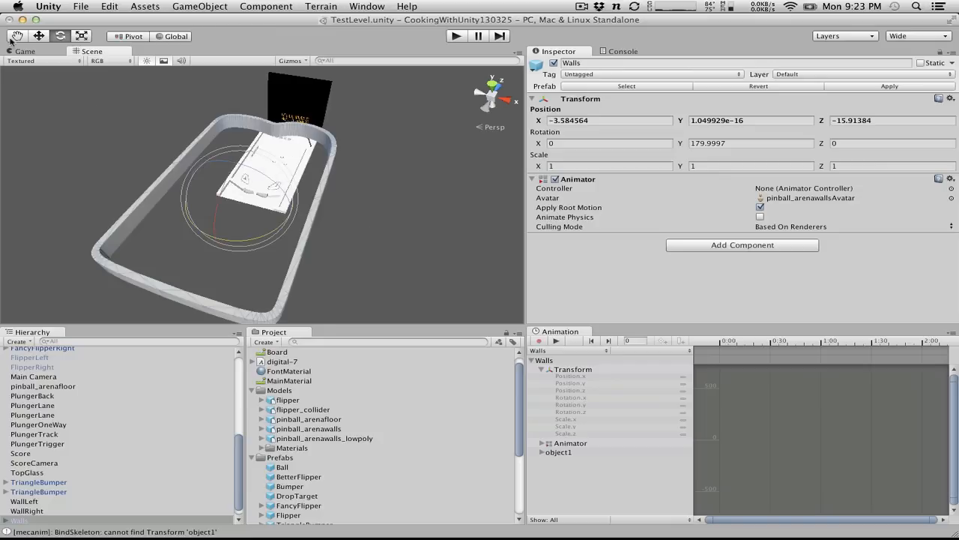
Step: Move the Walls object along Z to about 8.2 and set its Y rotation to exactly 180
left_click(38, 36)
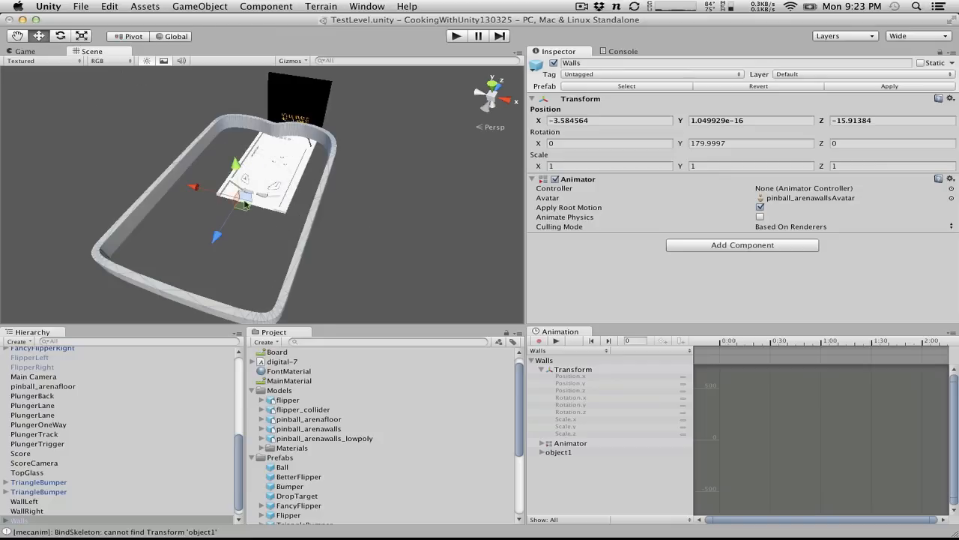
left_click_drag(217, 237, 249, 181)
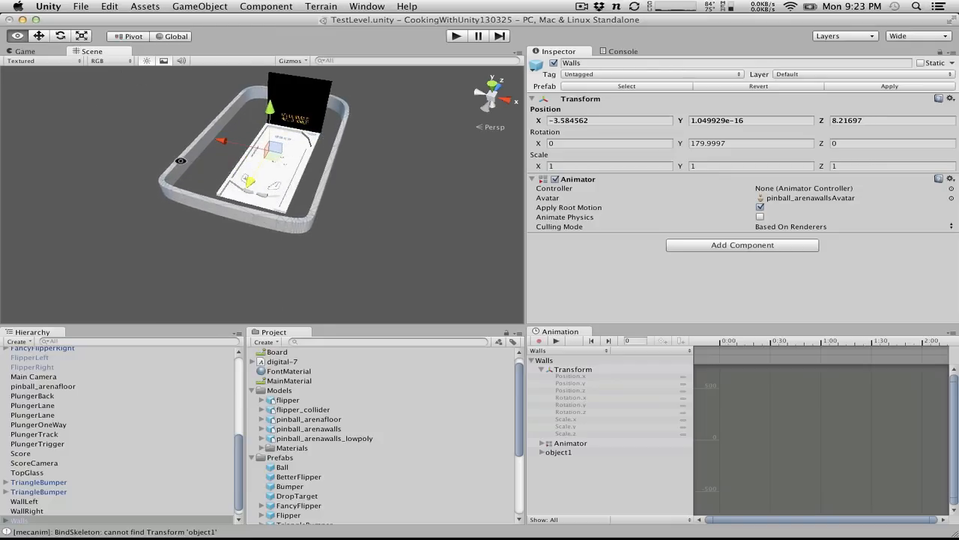
left_click(756, 144)
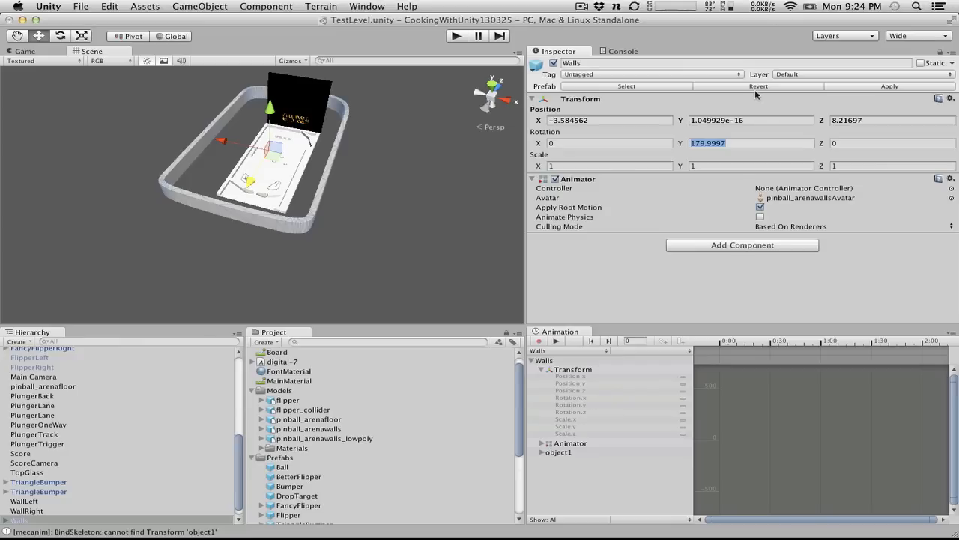
type("180")
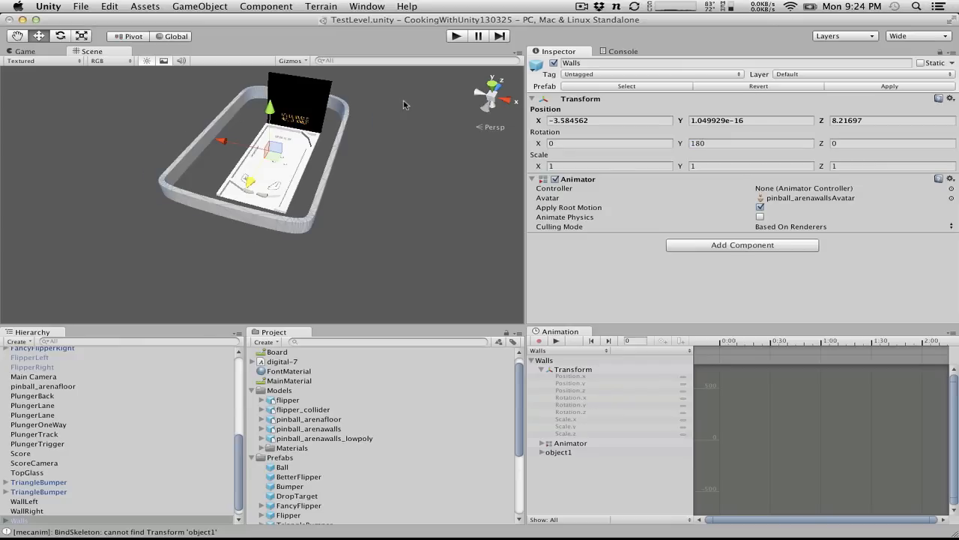
key("Return")
Step: Set the import Scale Factor of the pinball_arenawalls model to 0.5 and apply it
left_click(305, 429)
left_click(653, 115)
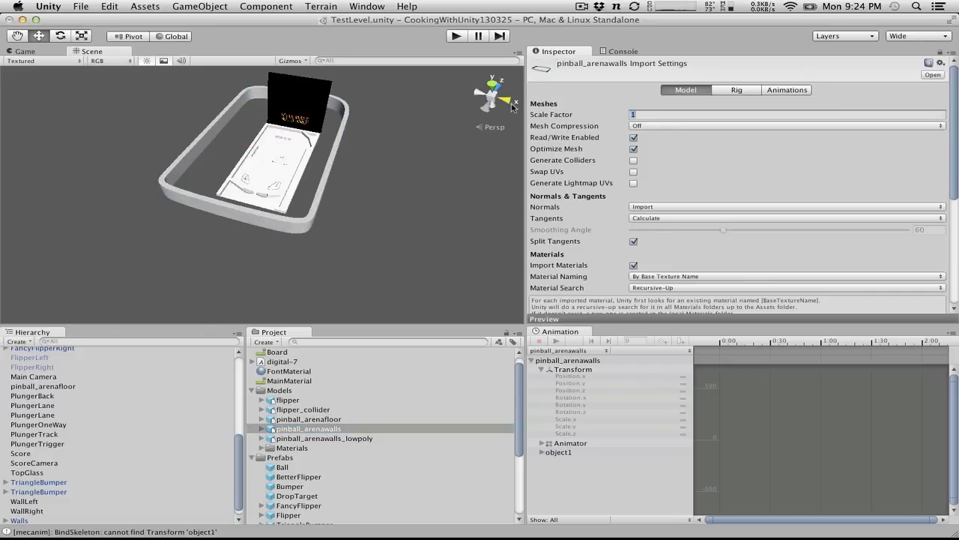
type(".5")
scroll(713, 137, "down", 5)
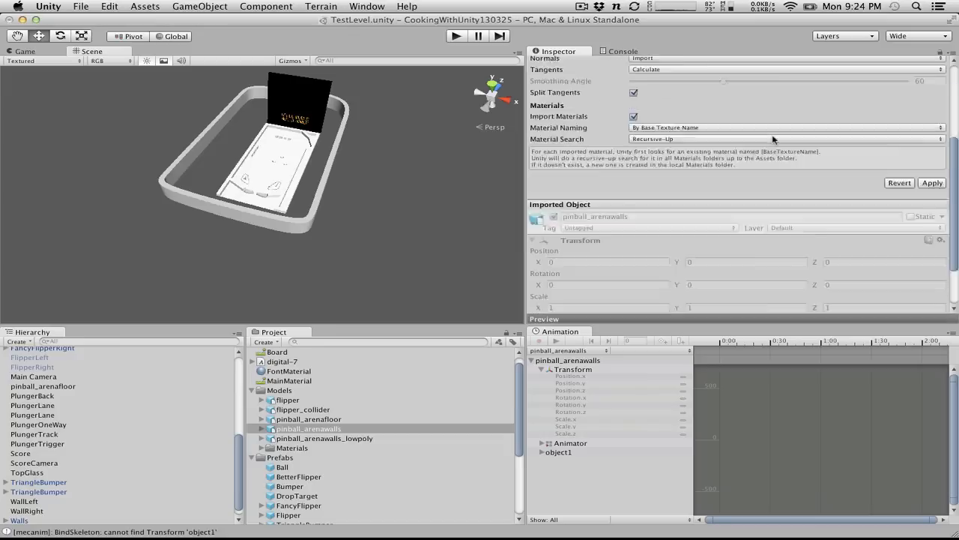
left_click(932, 117)
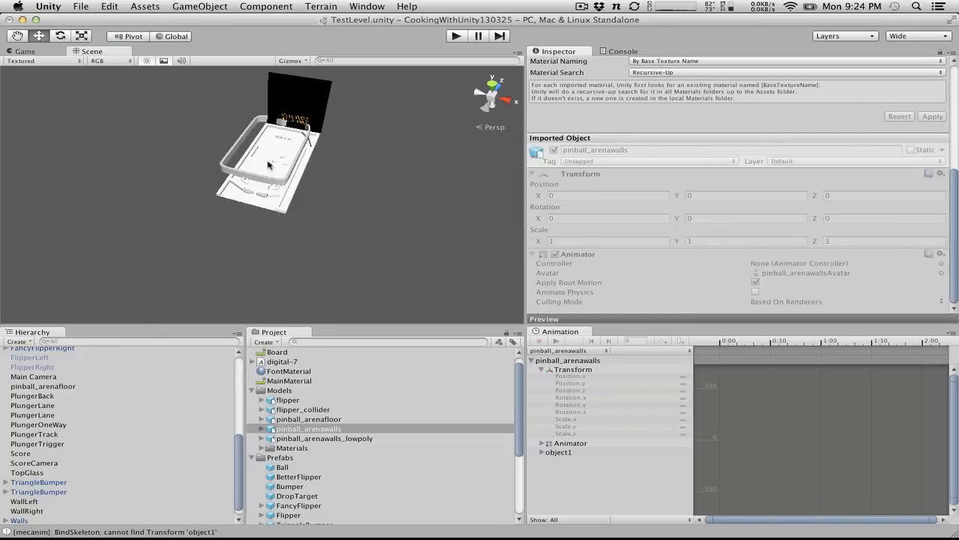
Step: Move the Walls object over the table to about X 0.34 and Z 0.62
left_click(225, 160)
mouse_move(284, 127)
left_mouse_down()
mouse_move(277, 154)
mouse_move(283, 138)
left_mouse_up()
left_click_drag(313, 168, 336, 177)
left_click_drag(293, 140, 300, 149)
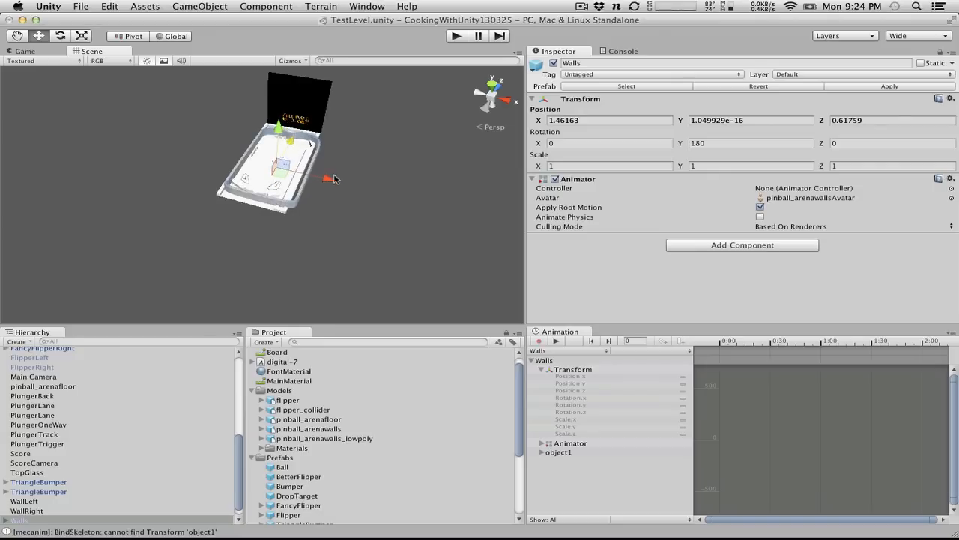
left_click_drag(335, 179, 329, 180)
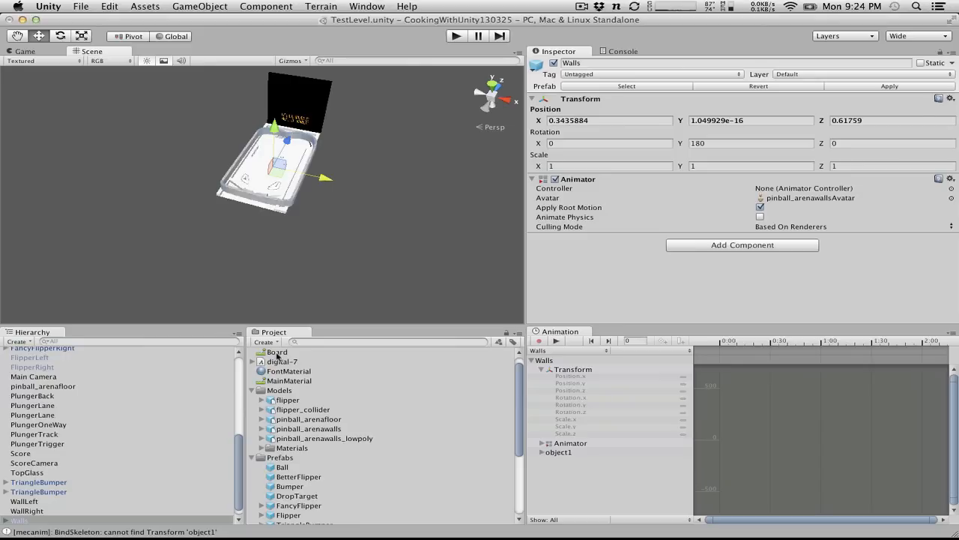
Step: Set the import Scale Factor of the pinball_arenawalls model to 0.4 and apply it
left_click(289, 433)
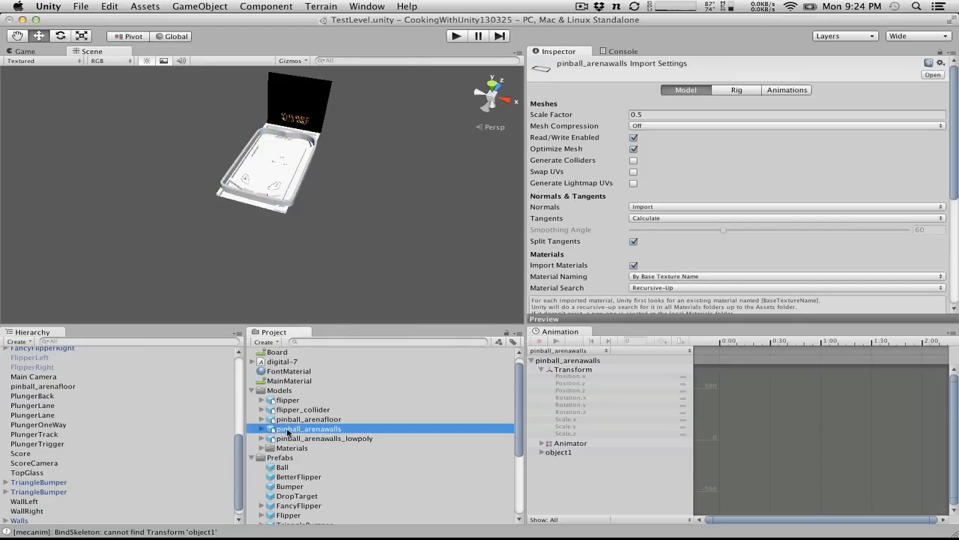
left_click(636, 115)
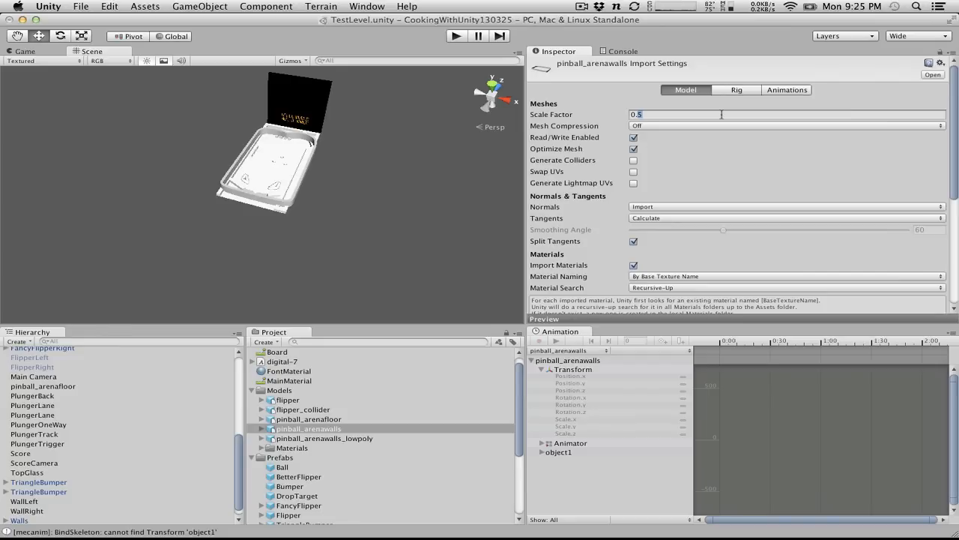
scroll(757, 150, "down", 5)
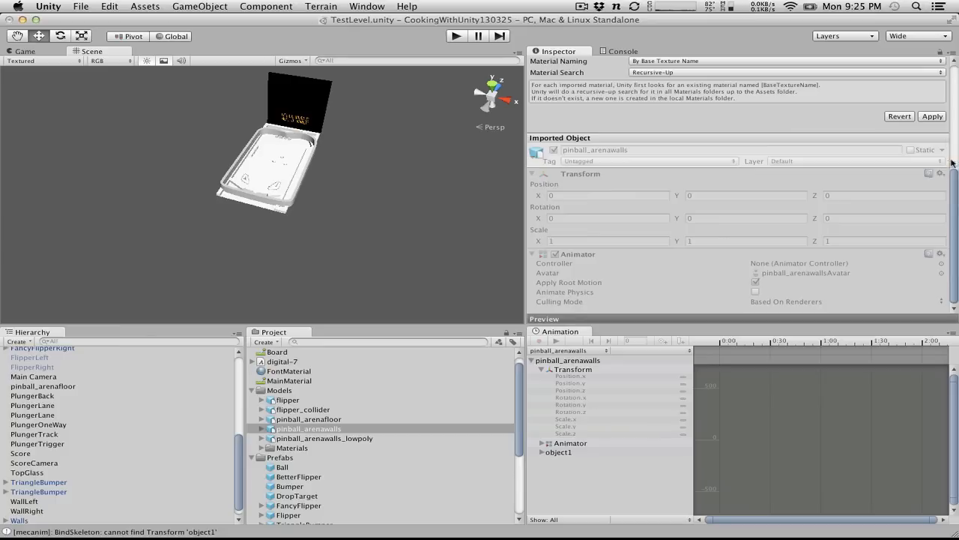
left_click(932, 116)
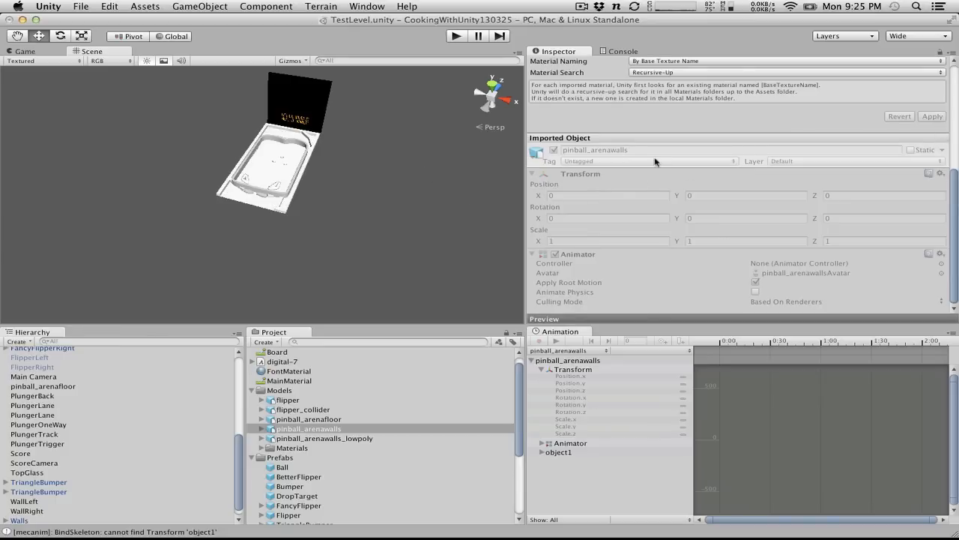
Step: Set the import Scale Factor of the pinball_arenawalls model to 0.45 and apply it
scroll(656, 161, "up", 5)
left_click(641, 115)
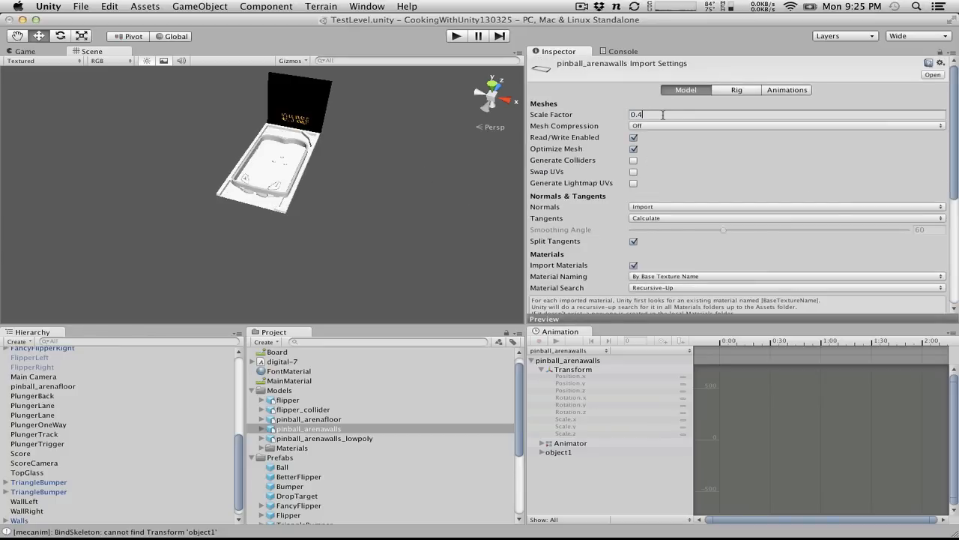
type("5")
scroll(832, 144, "down", 5)
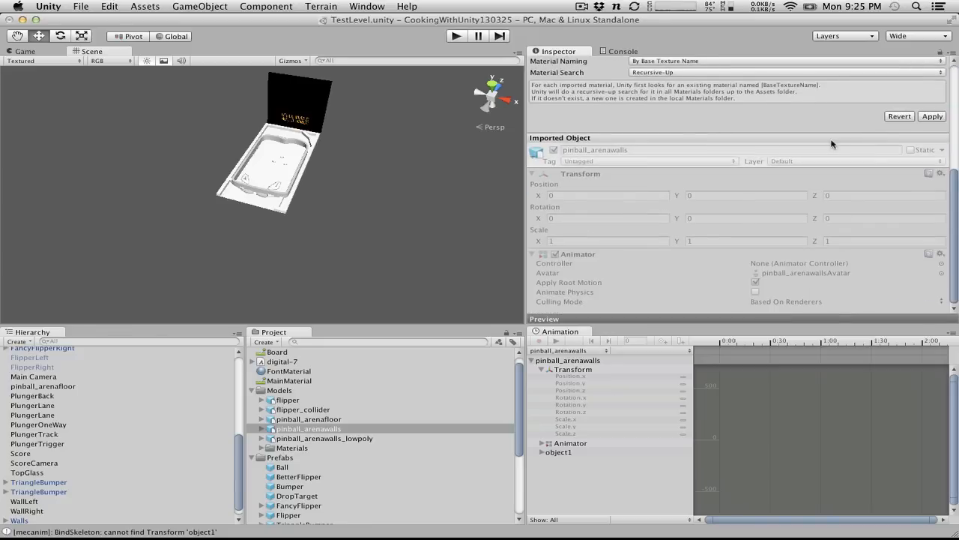
left_click(933, 117)
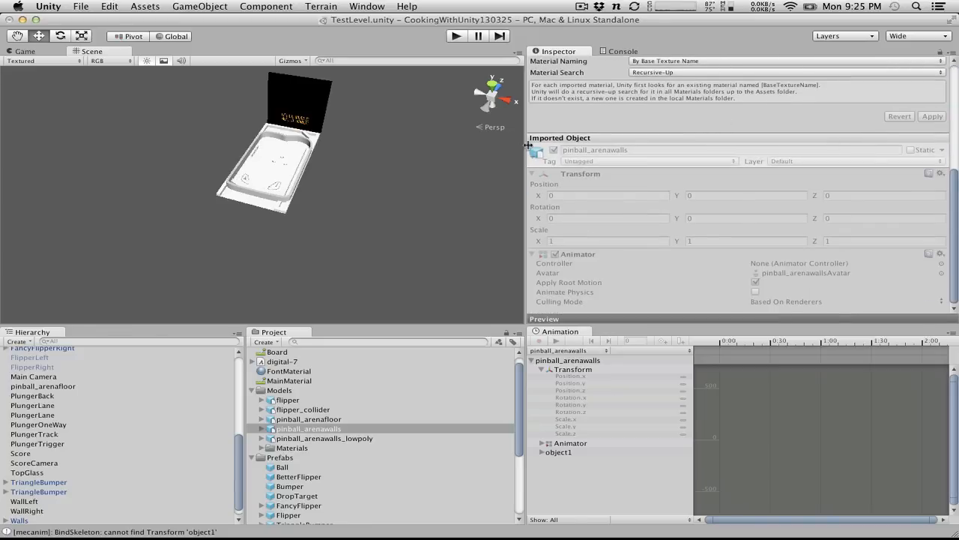
Step: Set the import Scale Factor of the pinball_arenawalls model to 0.55 and apply it
scroll(550, 151, "up", 5)
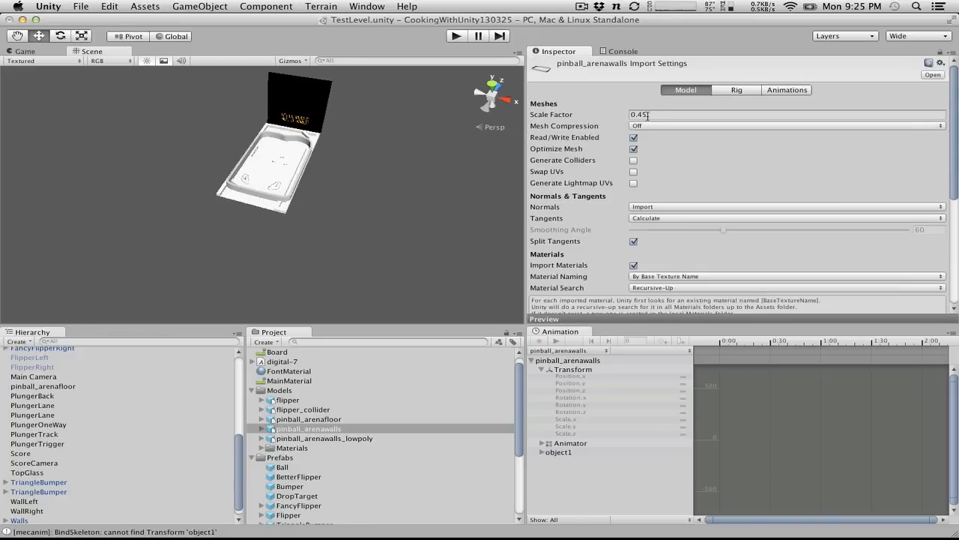
left_click_drag(648, 115, 638, 118)
type("55")
scroll(728, 225, "down", 5)
left_click(941, 117)
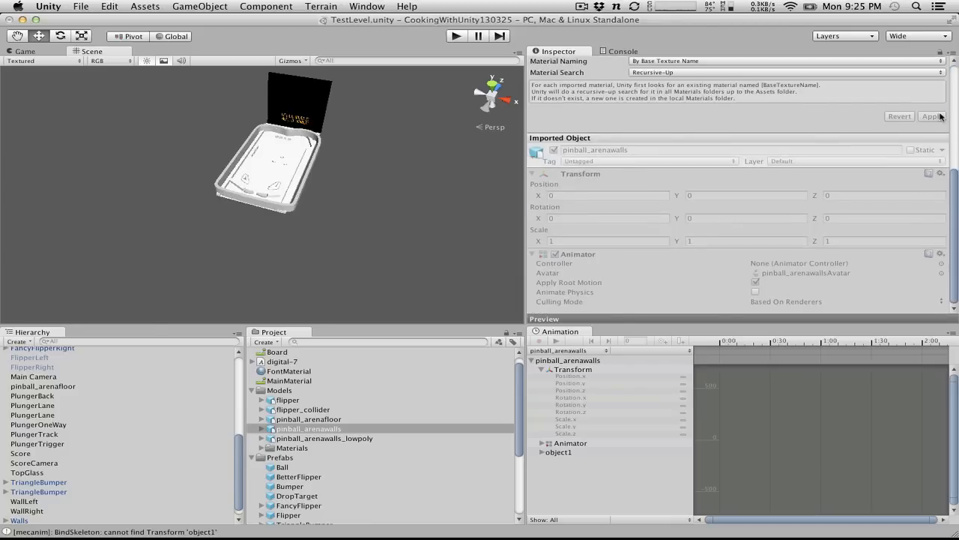
Step: Reset the Walls object's Y position to 0 and lower it around the table to about Y -1.1
left_click_drag(450, 143, 491, 189, "alt")
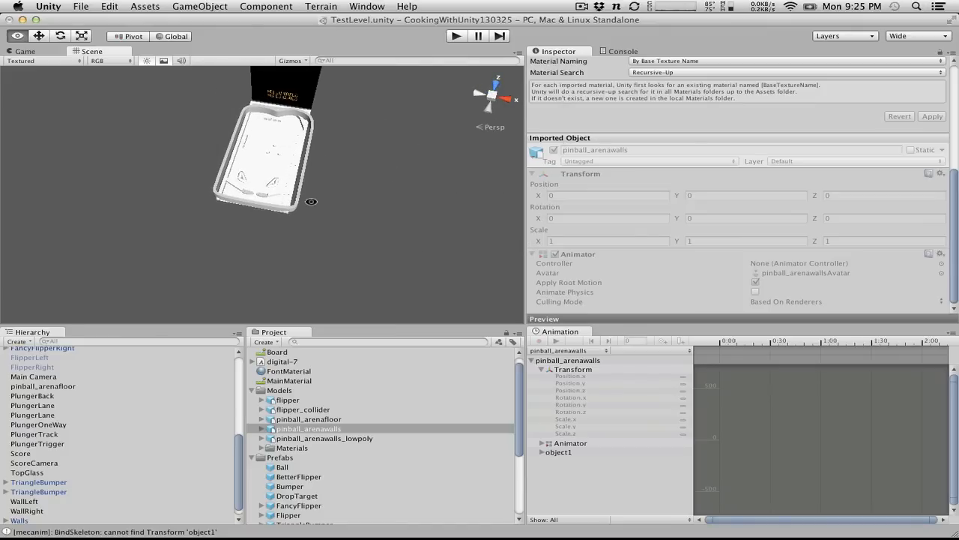
scroll(312, 201, "up", 10, "alt")
left_click_drag(311, 203, 330, 75, "alt")
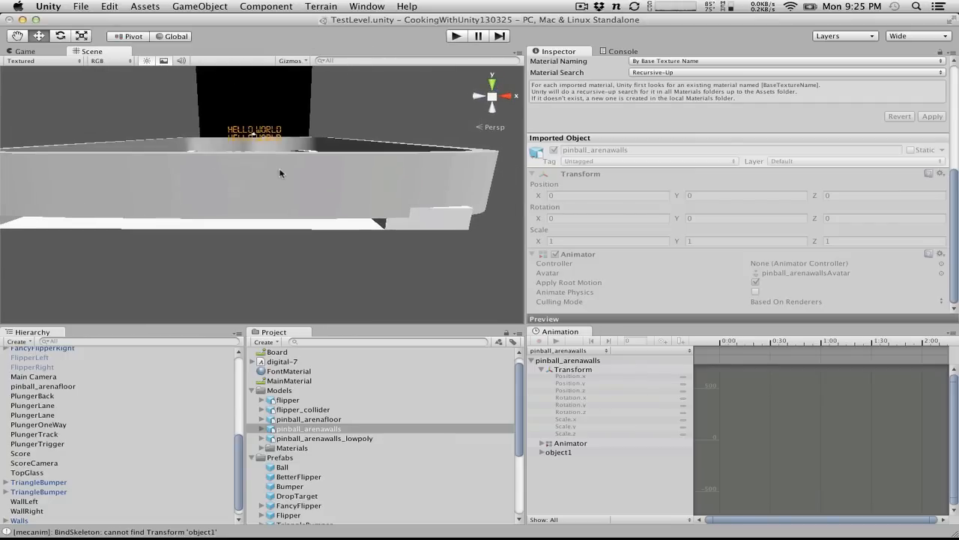
left_click(281, 173)
left_click(765, 120)
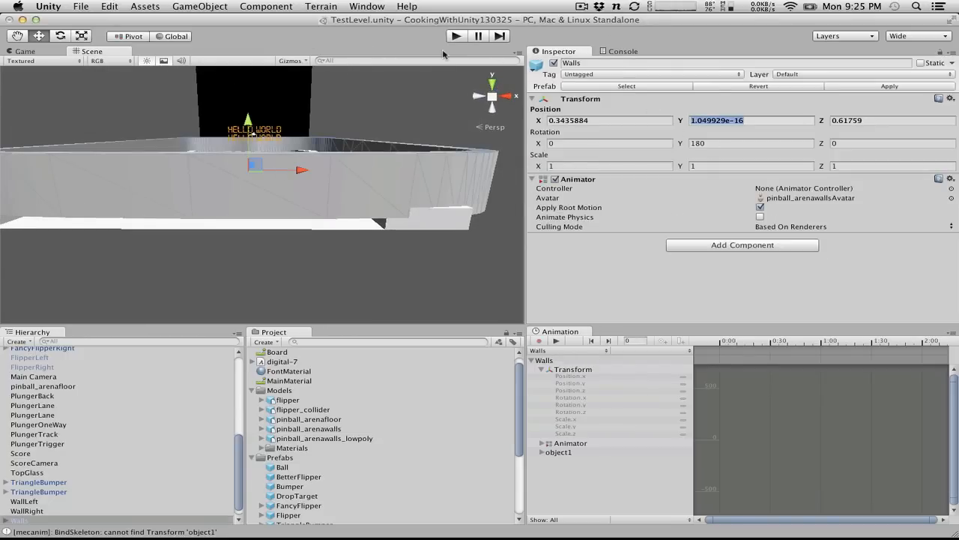
type("0")
left_click_drag(254, 124, 250, 135)
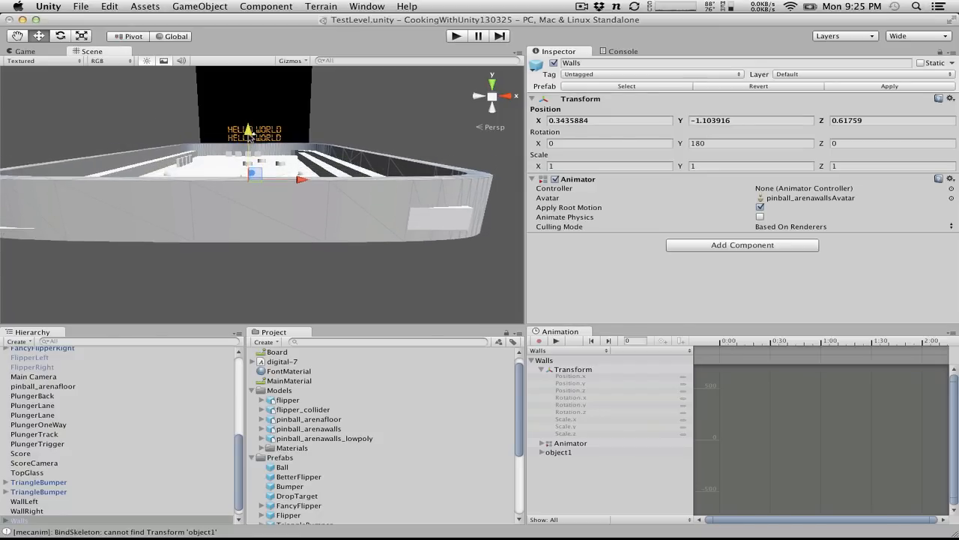
Step: Deactivate the PlungerBack block that sticks out through the front of the new walls
left_click_drag(285, 97, 436, 226, "alt")
left_click(392, 230)
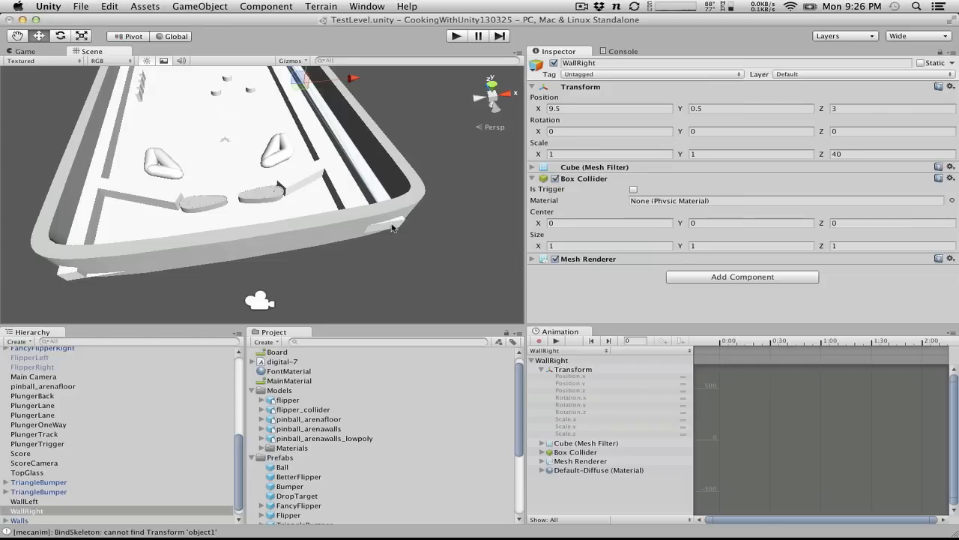
left_click(383, 231)
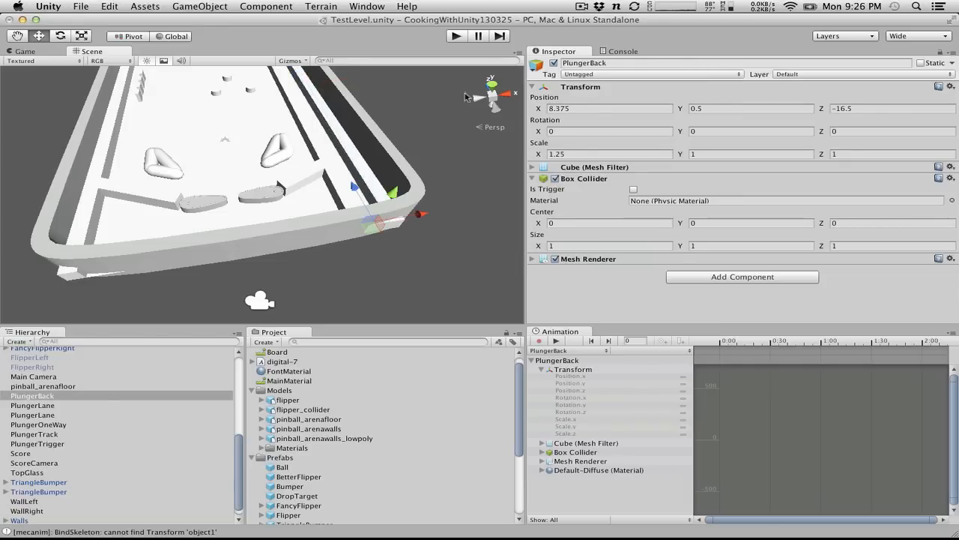
left_click(554, 63)
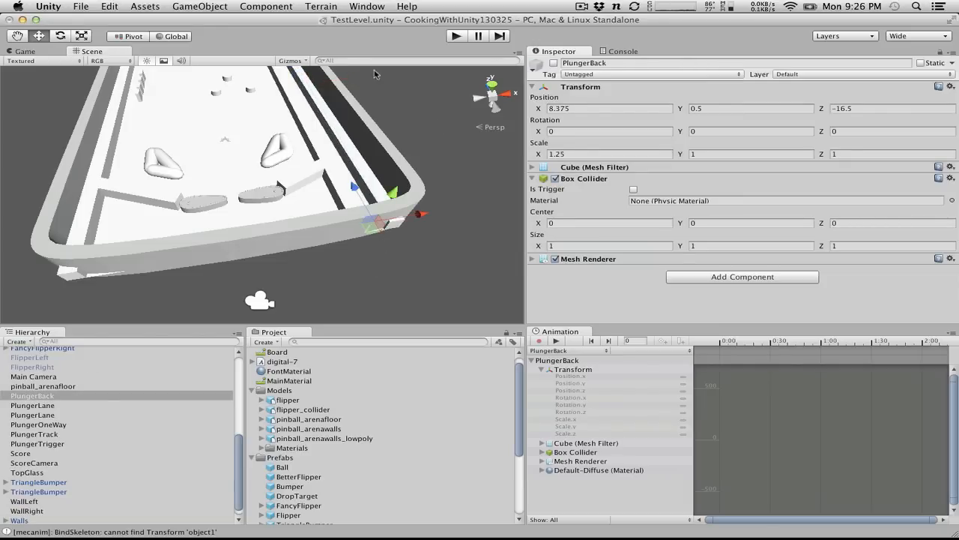
Step: Deactivate the old WallRight block beside the plunger lane
left_click_drag(360, 207, 258, 219, "alt")
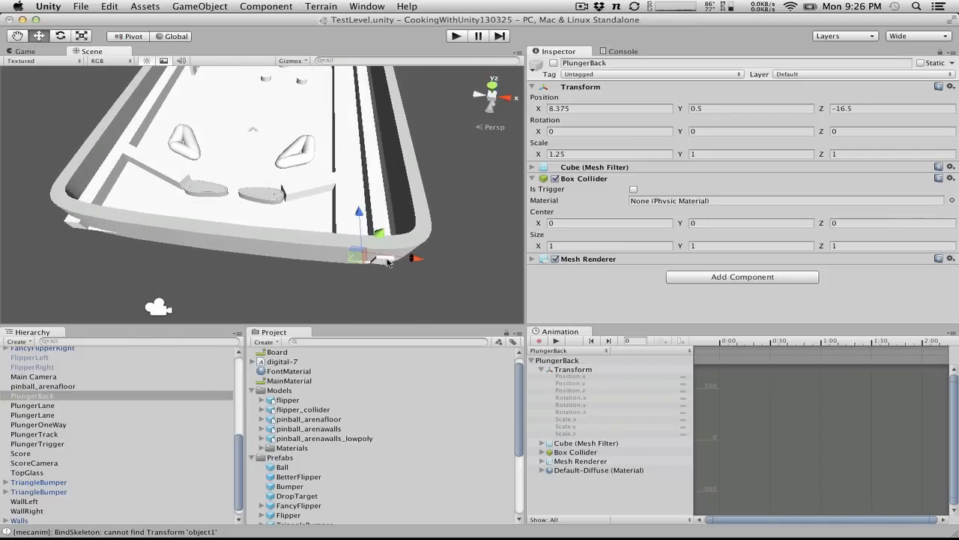
left_click(388, 261)
scroll(409, 99, "down", 1)
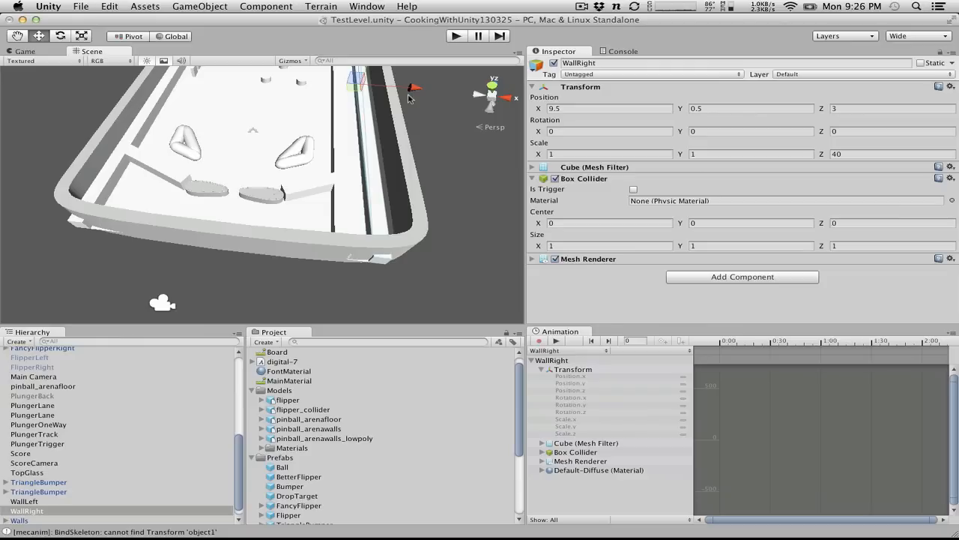
left_click(555, 64)
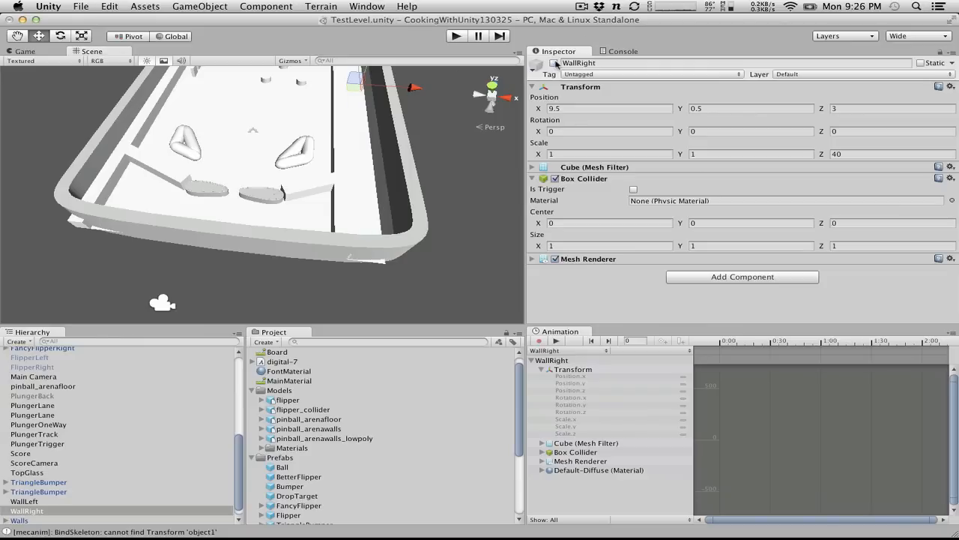
Step: Select the Board plane under the table and set its X scale to 3
left_click(334, 145)
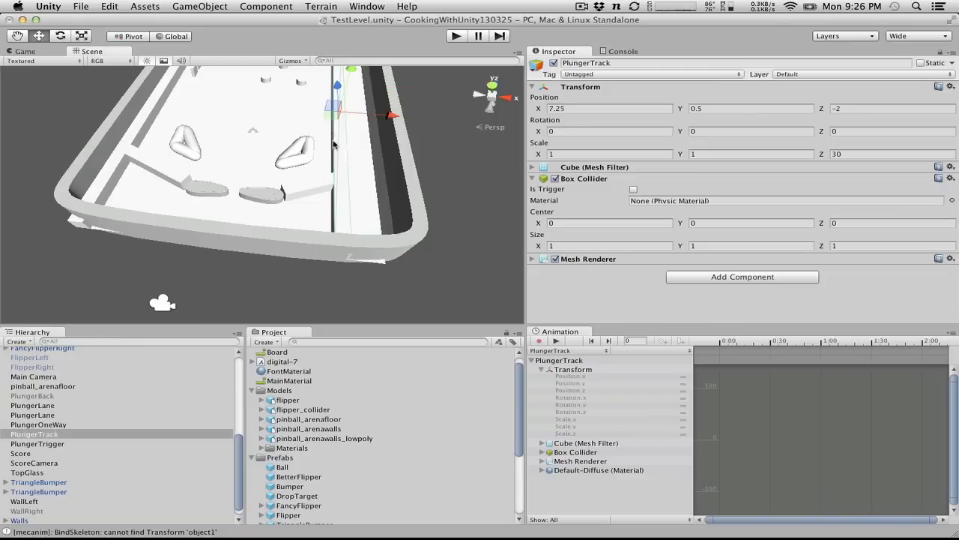
left_click(372, 160)
scroll(440, 174, "down", 1)
scroll(440, 174, "down", 2)
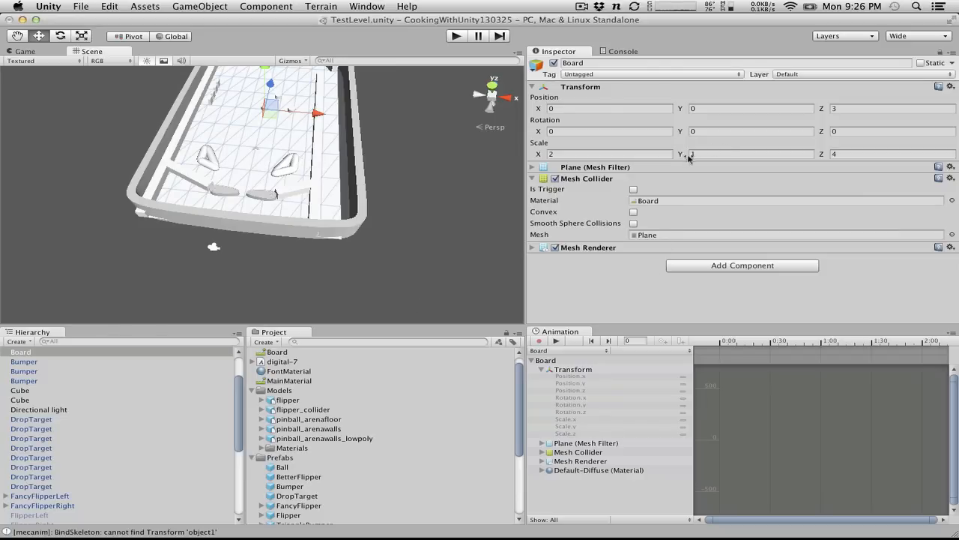
left_click(619, 151)
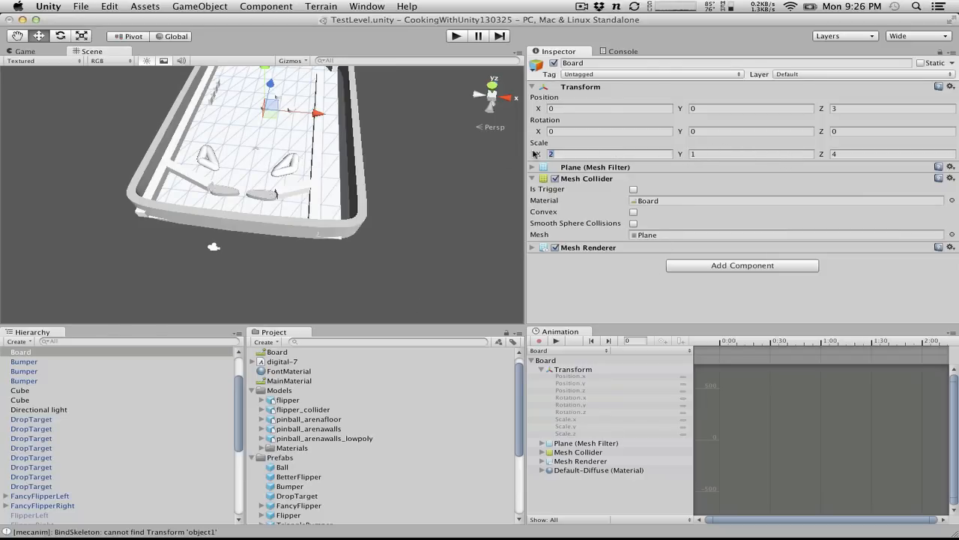
type("3")
key("BackSpace")
key("BackSpace")
type("3")
Step: Select the Walls object and examine from several angles how it sits on the widened board
left_click(359, 170)
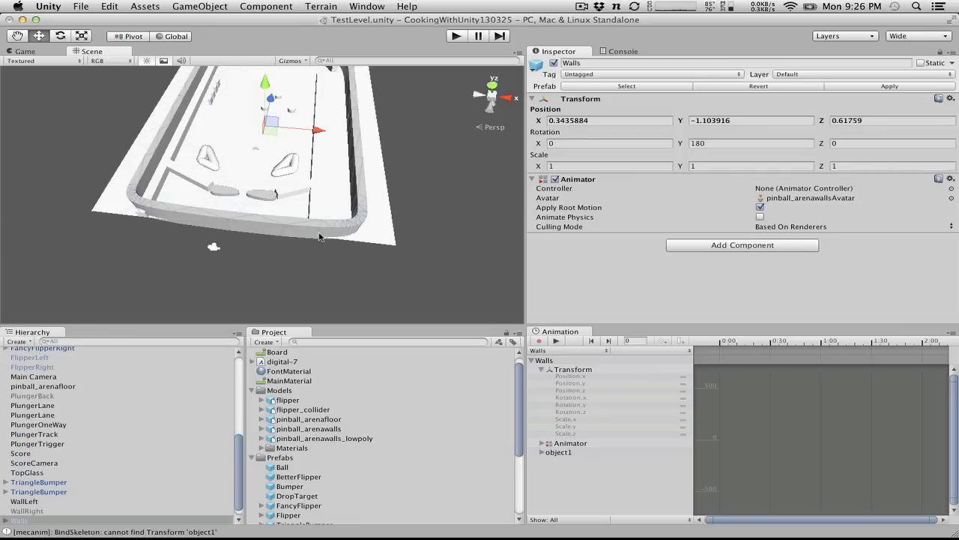
left_click_drag(319, 236, 406, 155, "alt")
scroll(357, 174, "up", 5)
scroll(357, 175, "down", 2)
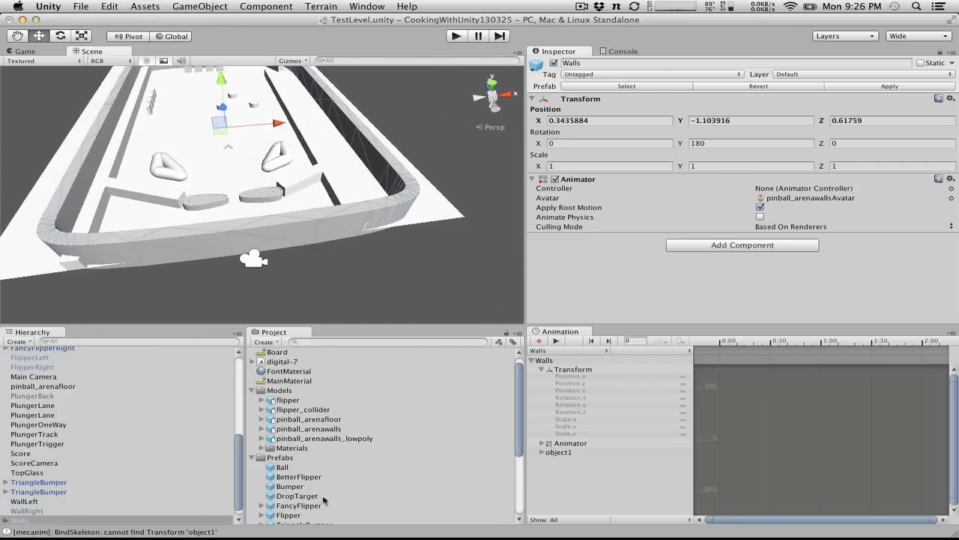
key("alt")
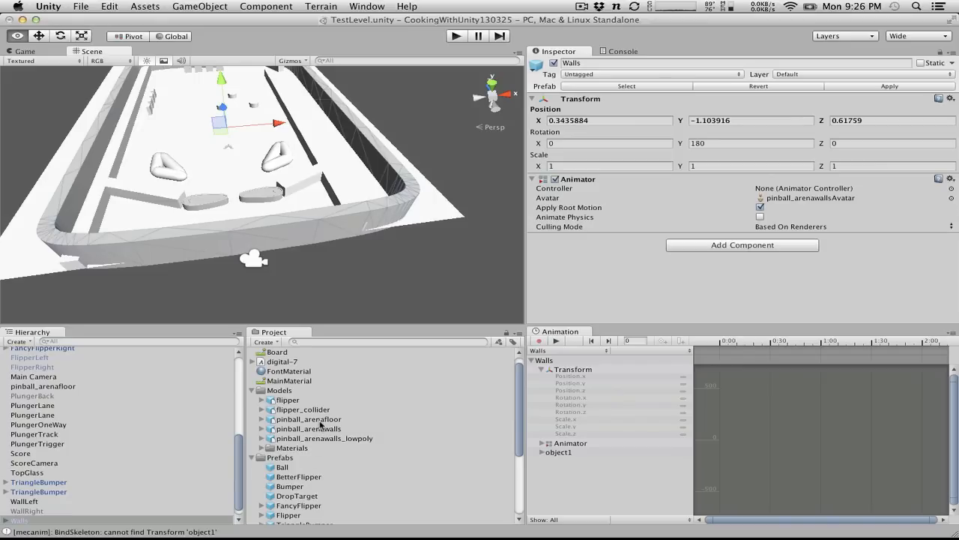
left_click_drag(385, 112, 454, 137, "alt")
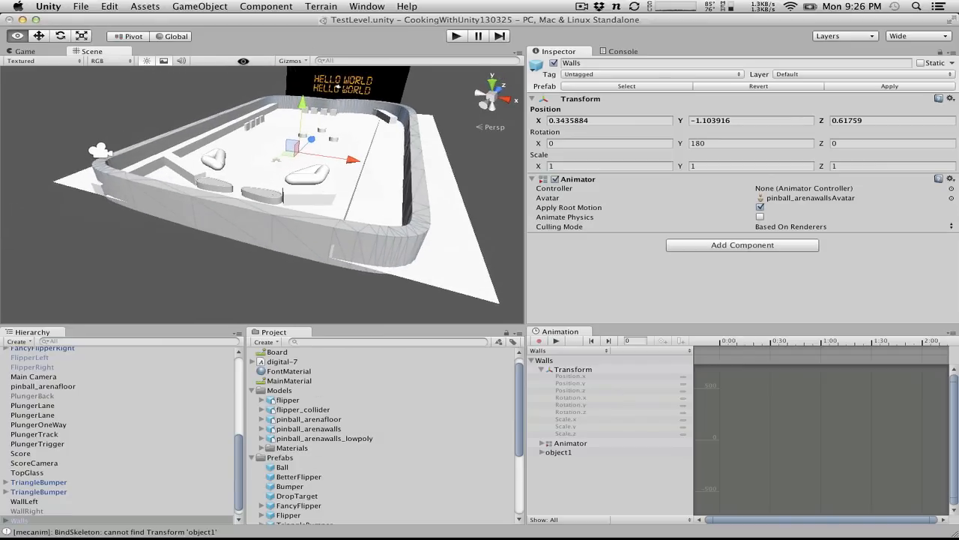
Step: Create a prefab named Floor in the Prefabs folder and fill it with the pinball_arenafloor model
left_click(315, 421)
left_click(279, 458)
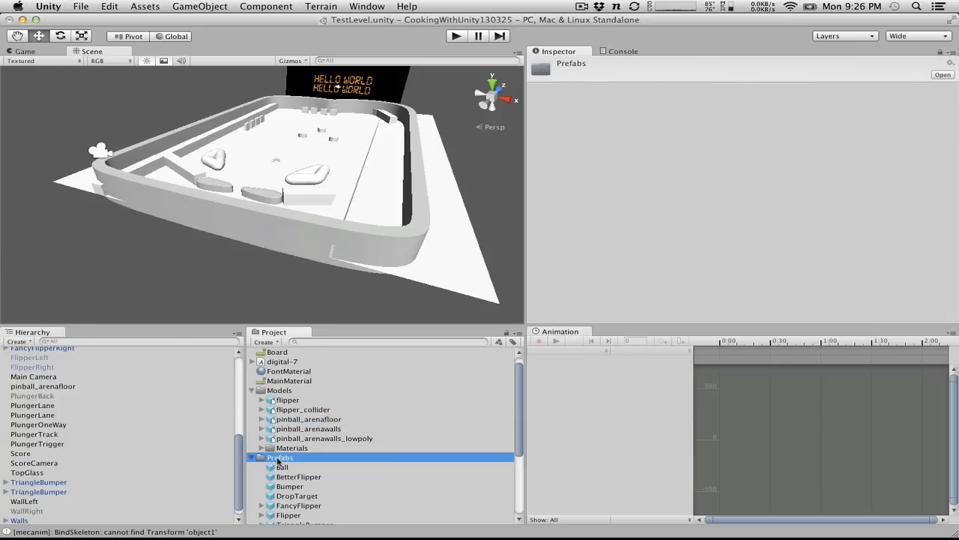
left_click(263, 341)
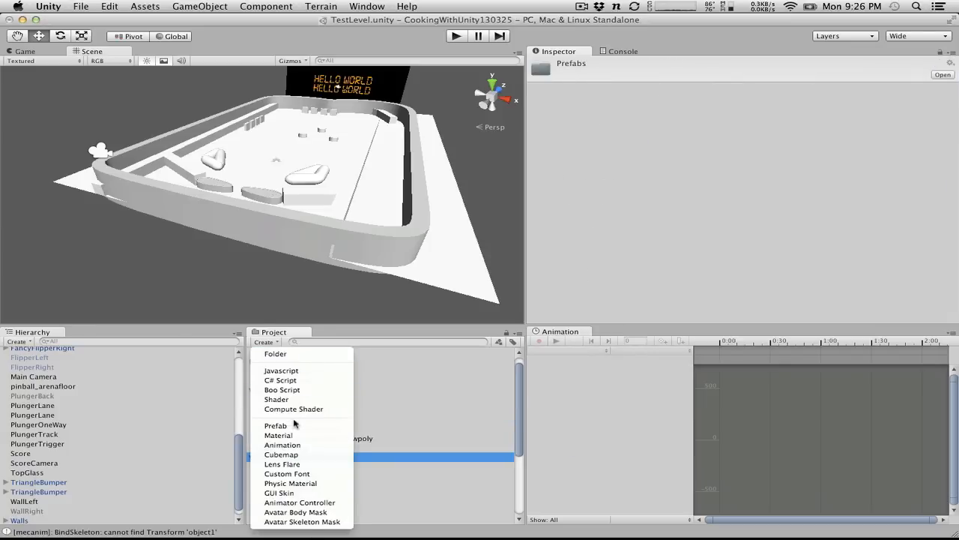
left_click(294, 425)
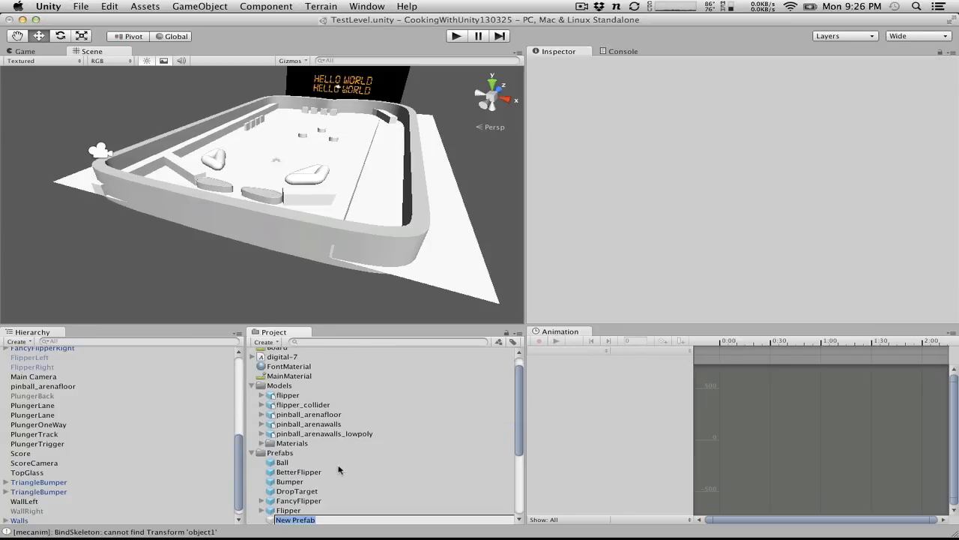
type("Floor")
key("Return")
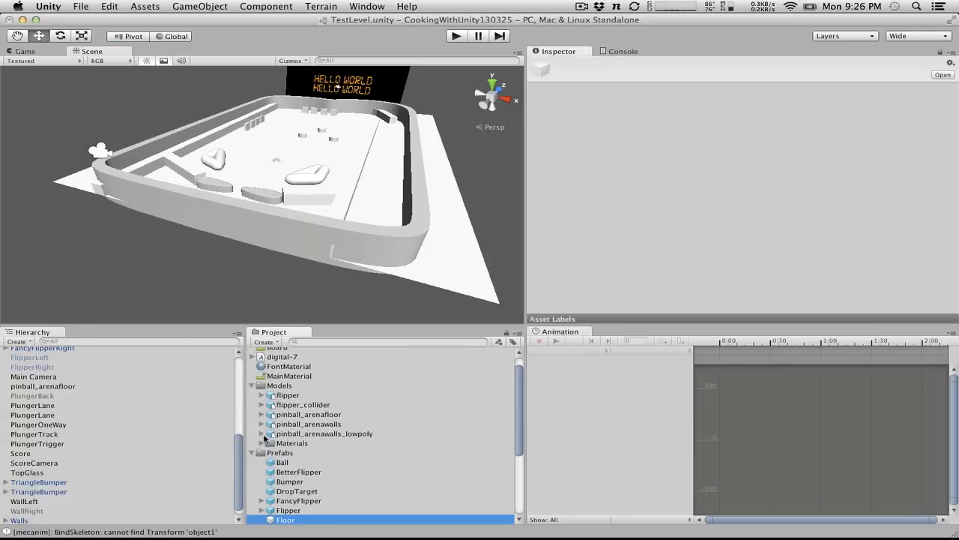
left_click_drag(319, 415, 297, 398)
Step: Set the import Scale Factor of the pinball_arenafloor model to 0.55 and apply it
scroll(302, 426, "up", 4)
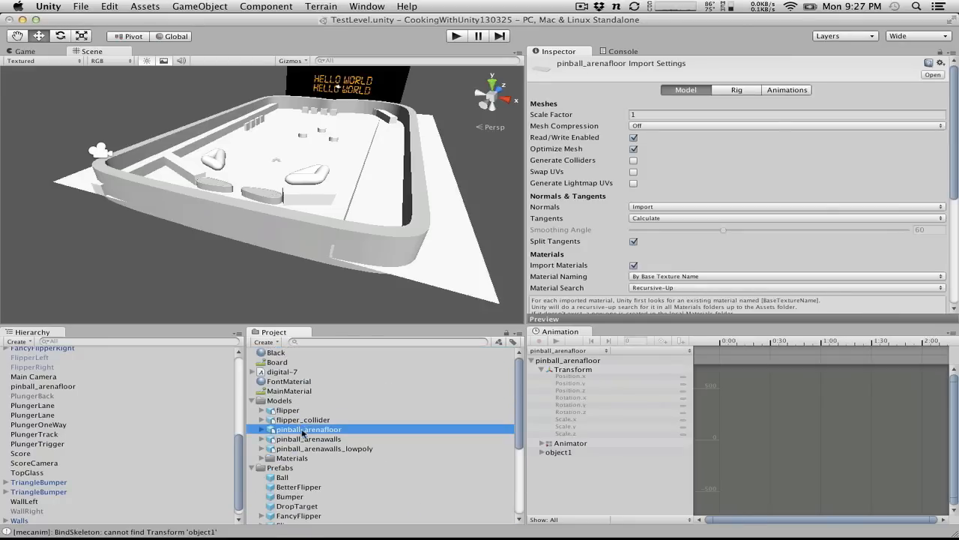
left_click(309, 439)
left_click(311, 430)
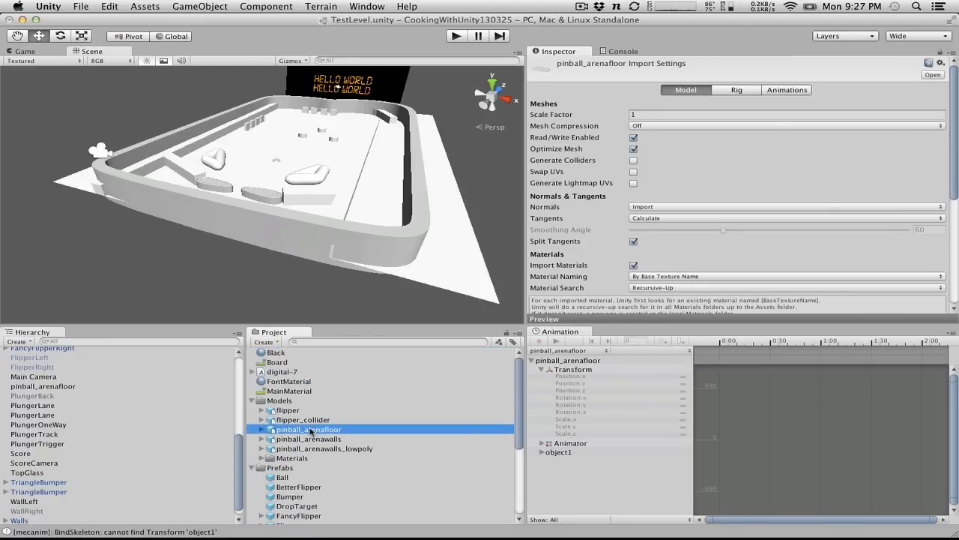
left_click(662, 114)
type("0.55")
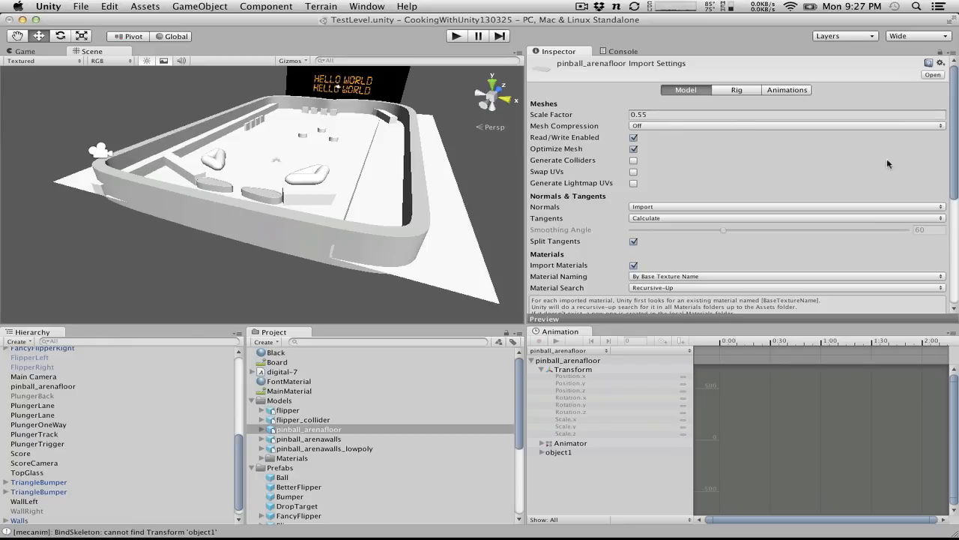
scroll(886, 158, "down", 10)
left_click(932, 117)
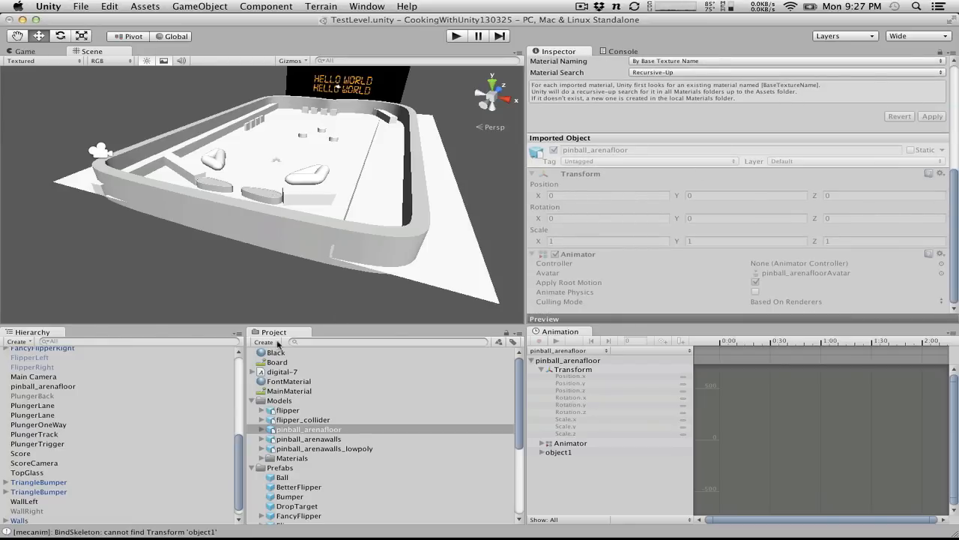
scroll(359, 497, "down", 5)
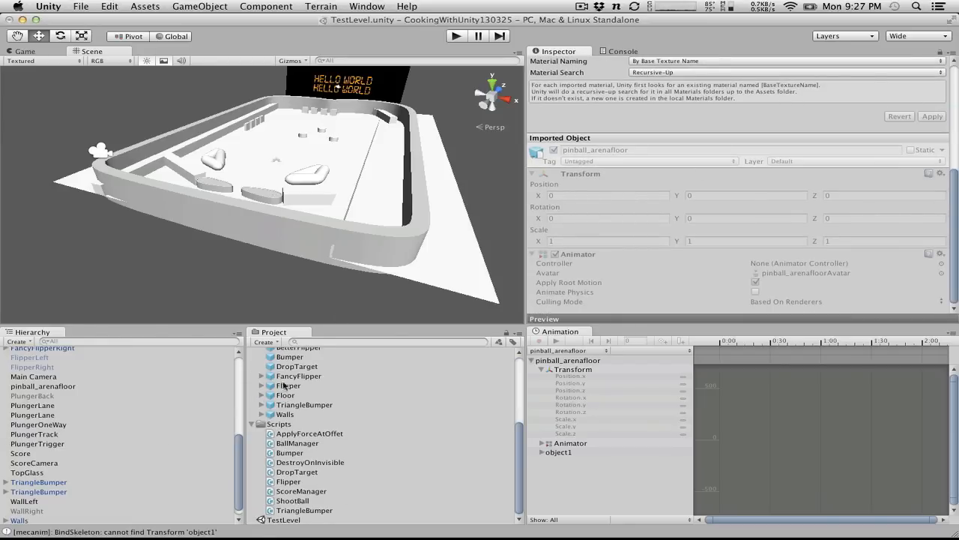
Step: Place the Floor prefab in the scene and paste the Walls object's Transform values onto it so both share position and rotation
left_click_drag(285, 395, 301, 144)
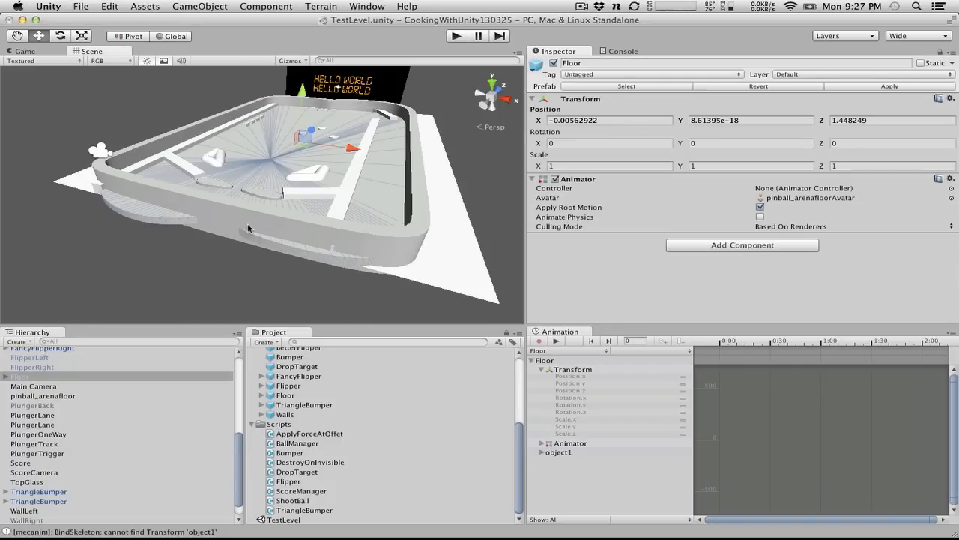
left_click(108, 176)
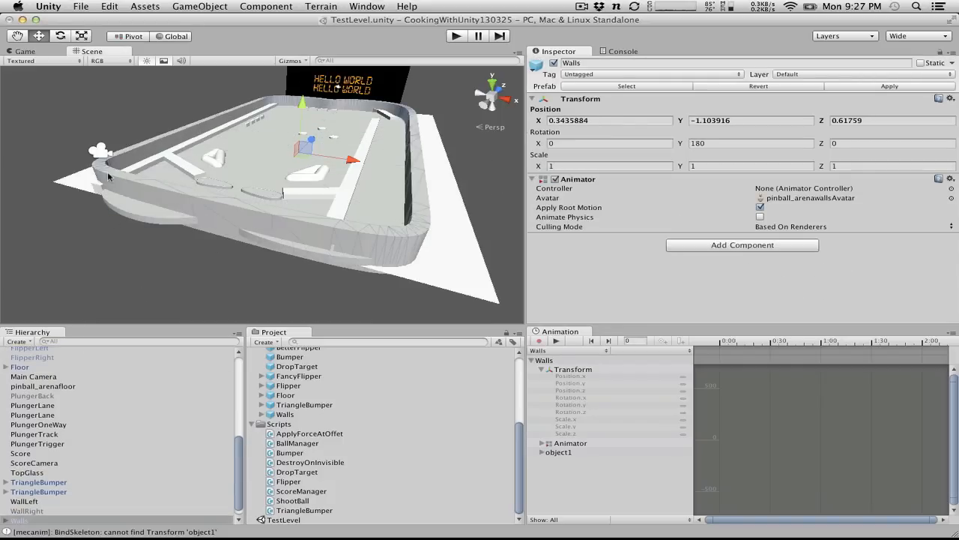
left_click(950, 99)
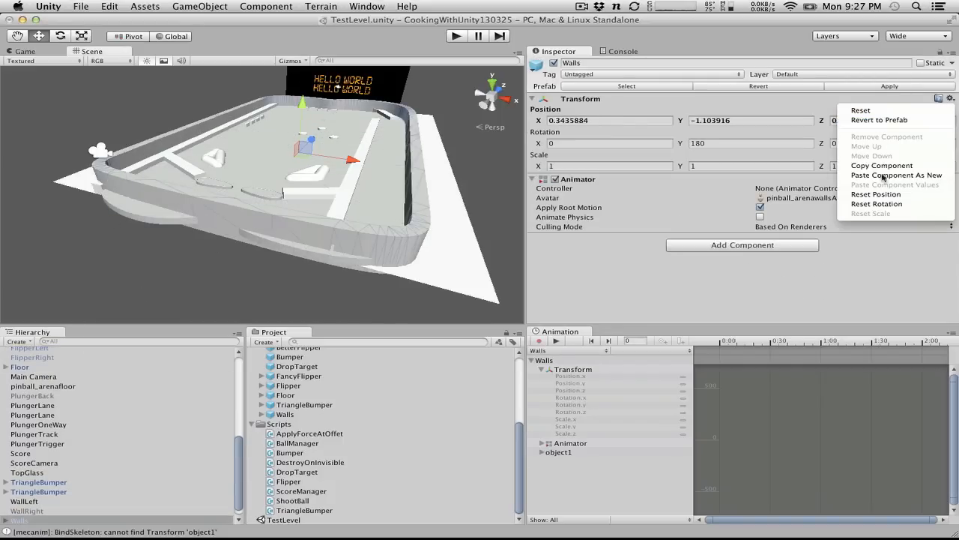
left_click(890, 166)
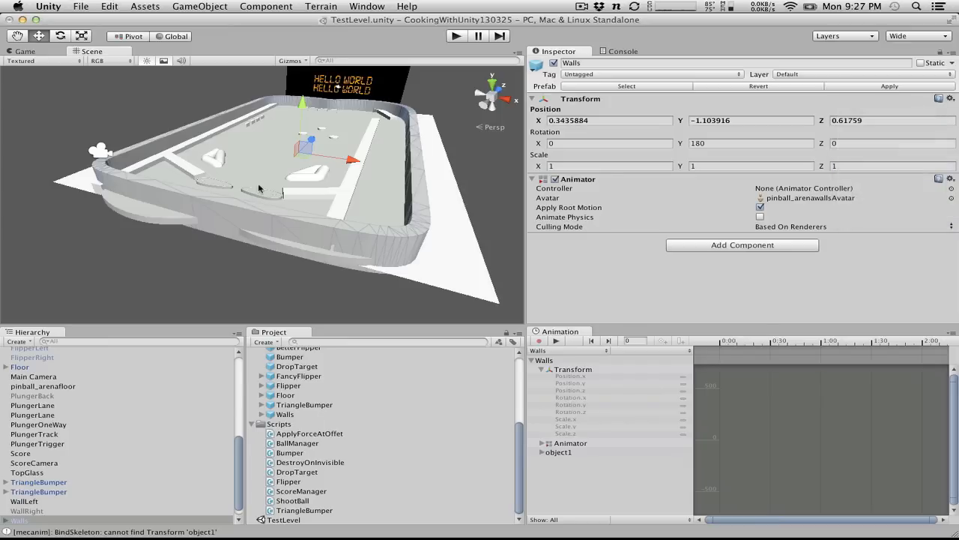
left_click(129, 206)
left_click(950, 99)
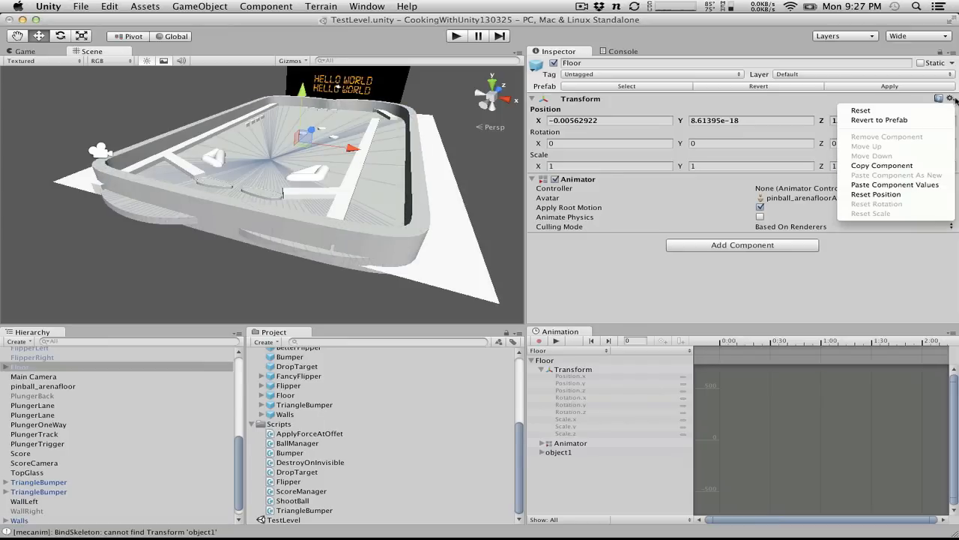
left_click(898, 190)
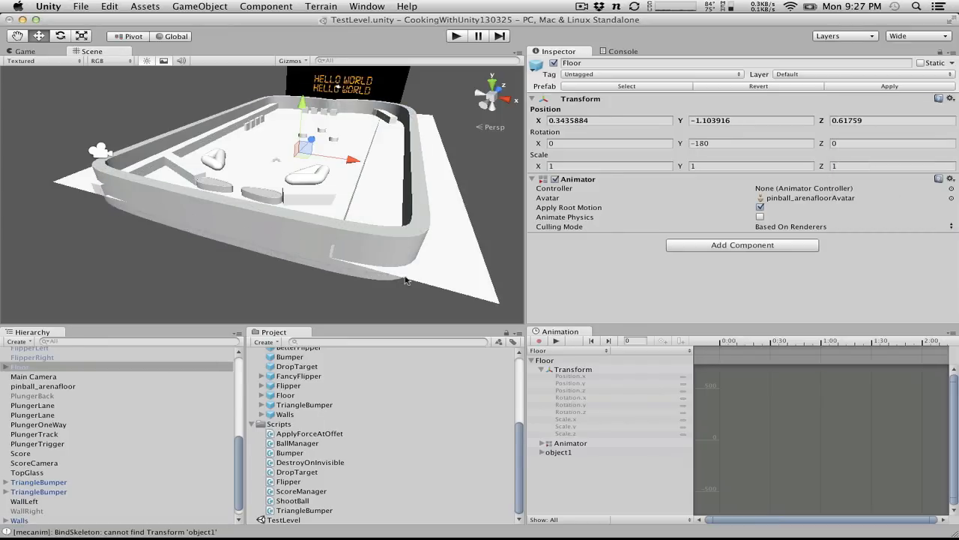
Step: Delete the old Board plane under the table
left_click_drag(405, 281, 420, 309, "alt")
left_click(434, 303)
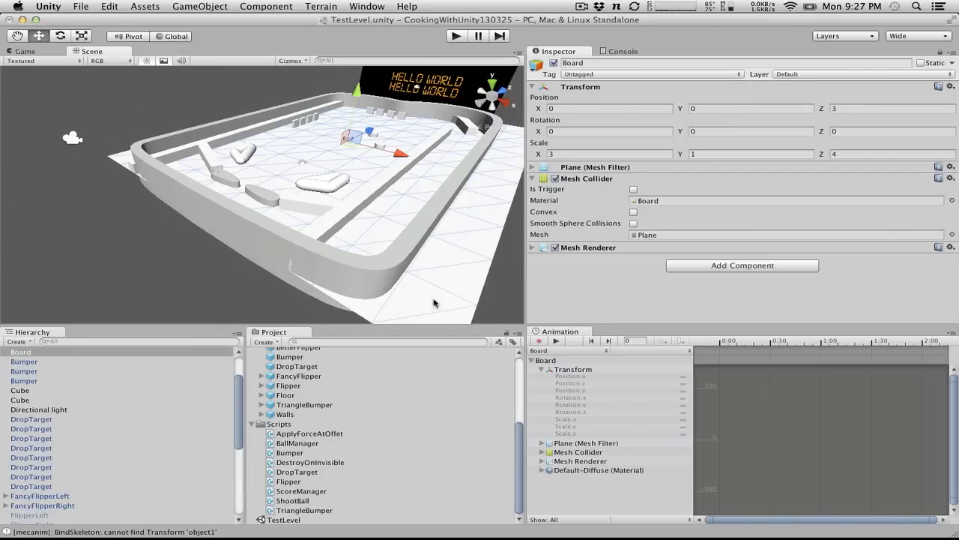
key("super+BackSpace")
Step: Select the Floor object and nudge its height slightly along Y to meet the playfield parts
left_click_drag(244, 179, 212, 178, "alt")
left_click(228, 188)
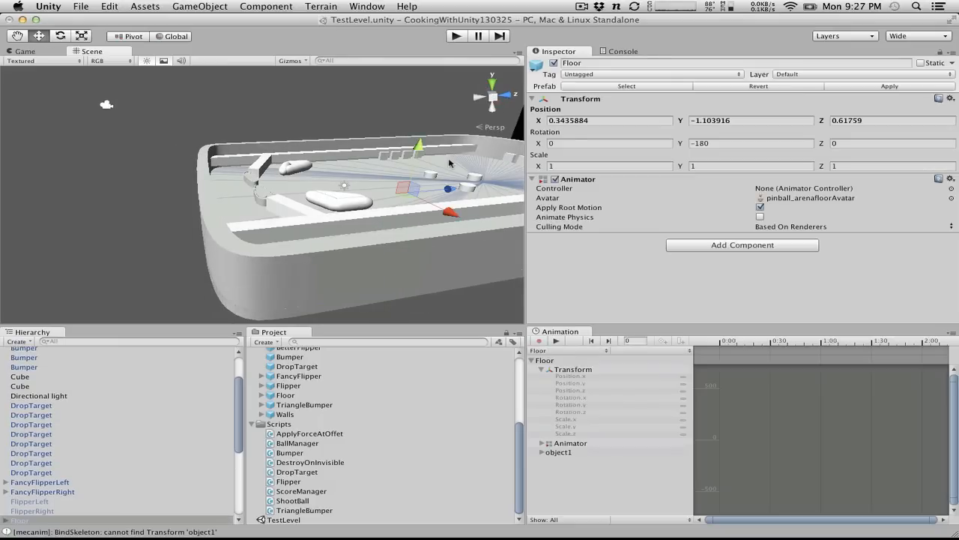
left_click_drag(424, 147, 418, 143)
Step: Move PlungerTrack toward the outer wall to about X 9.37 and Z -1.37, leaving a narrow plunger lane
left_click_drag(306, 170, 558, 309, "alt")
left_click(339, 159)
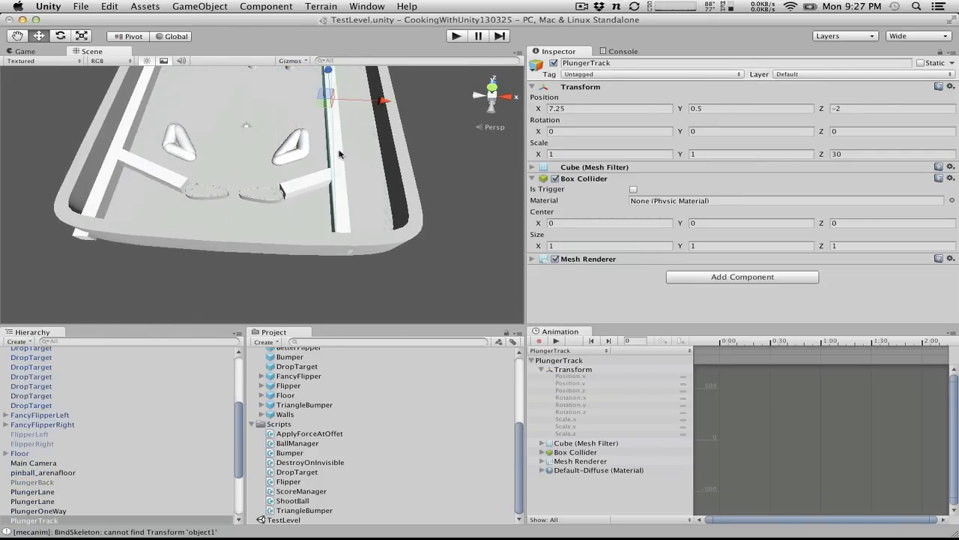
key("f")
left_click_drag(347, 142, 101, 18)
scroll(366, 141, "down", 3)
scroll(368, 142, "up", 10)
scroll(211, 229, "down", 5)
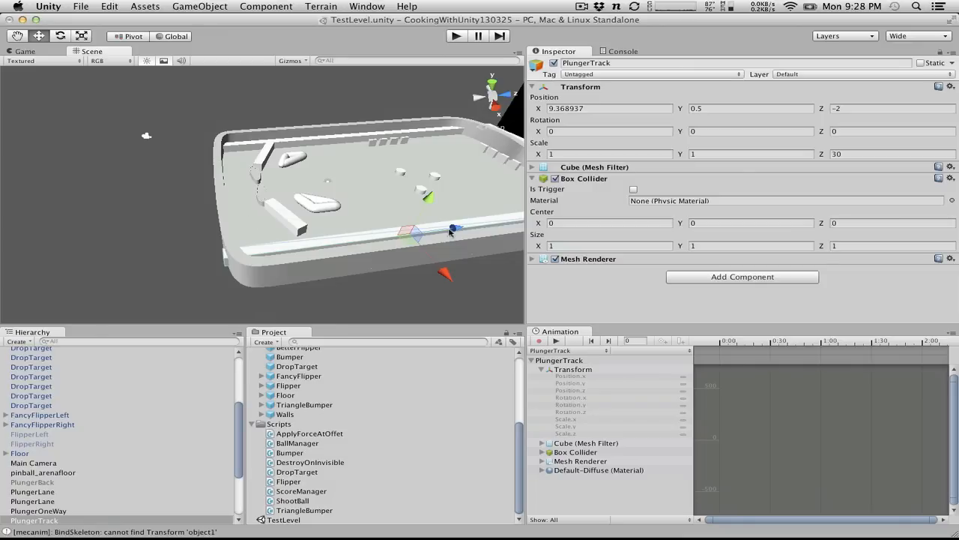
left_click_drag(450, 232, 356, 120, "alt")
left_click_drag(397, 227, 434, 215, "alt")
key("f")
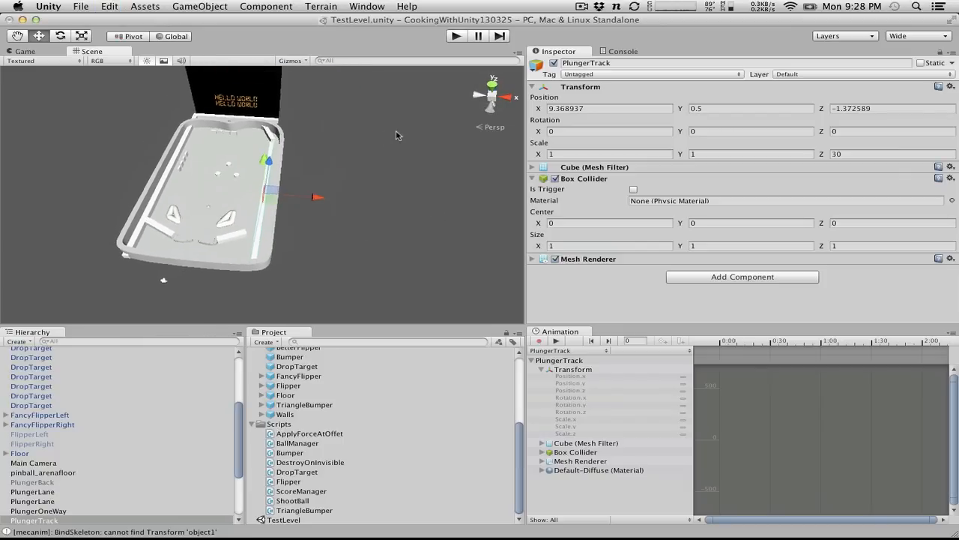
Step: Delete the two small PlungerLane blocks at the far end of the plunger lane
scroll(276, 106, "up", 10)
left_click_drag(354, 79, 243, 92, "alt")
left_click(248, 87)
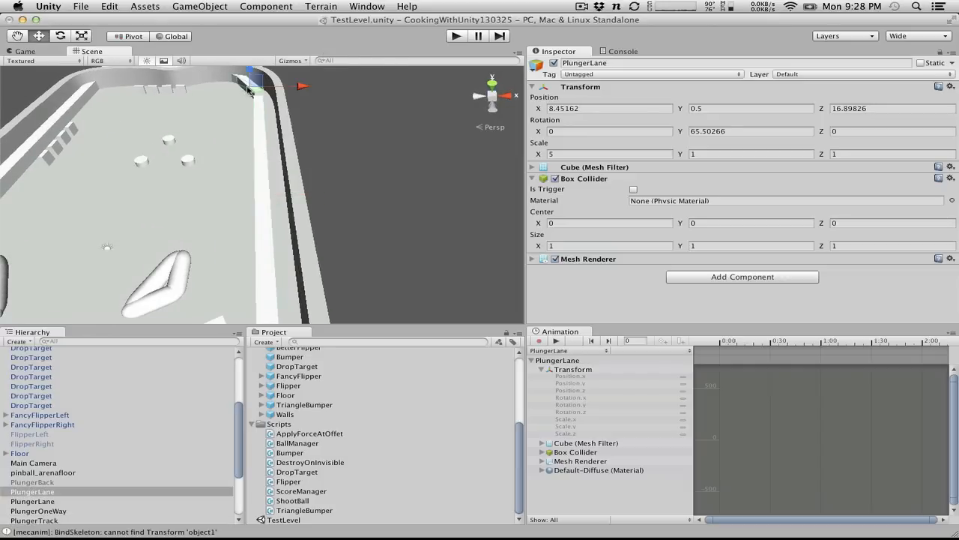
key("super+BackSpace")
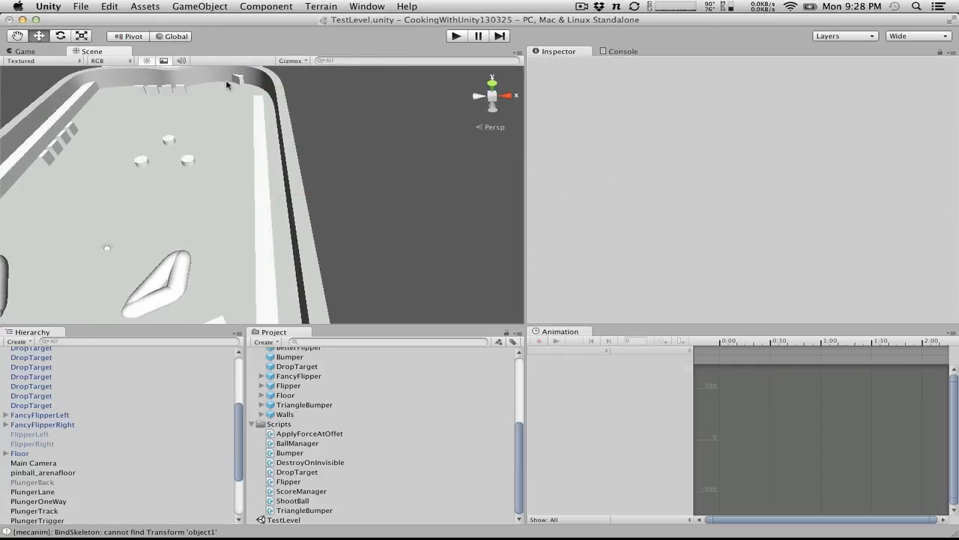
left_click(234, 83)
key("super+BackSpace")
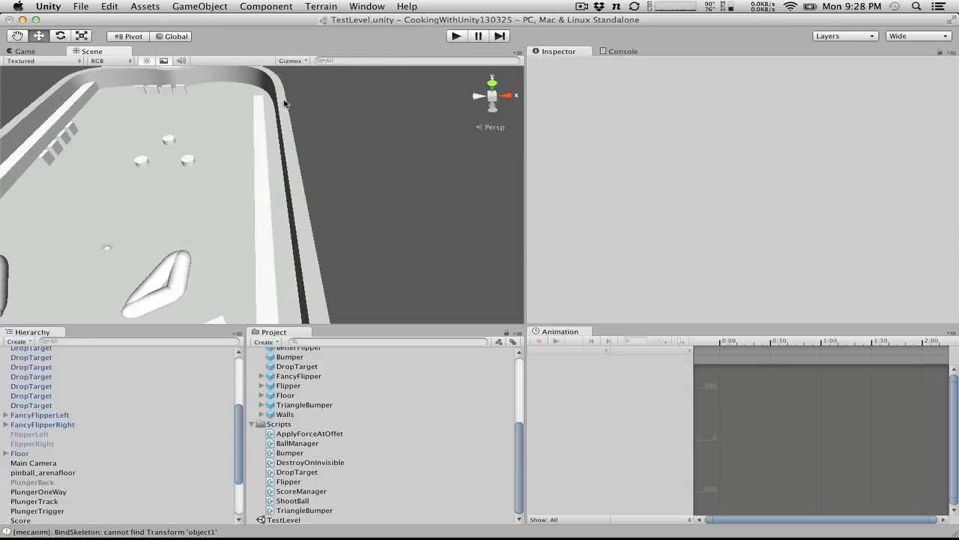
Step: Delete the old straight back wall behind the table and the WallLeft placeholder
scroll(300, 104, "down", 8)
left_click_drag(300, 105, 336, 120, "alt")
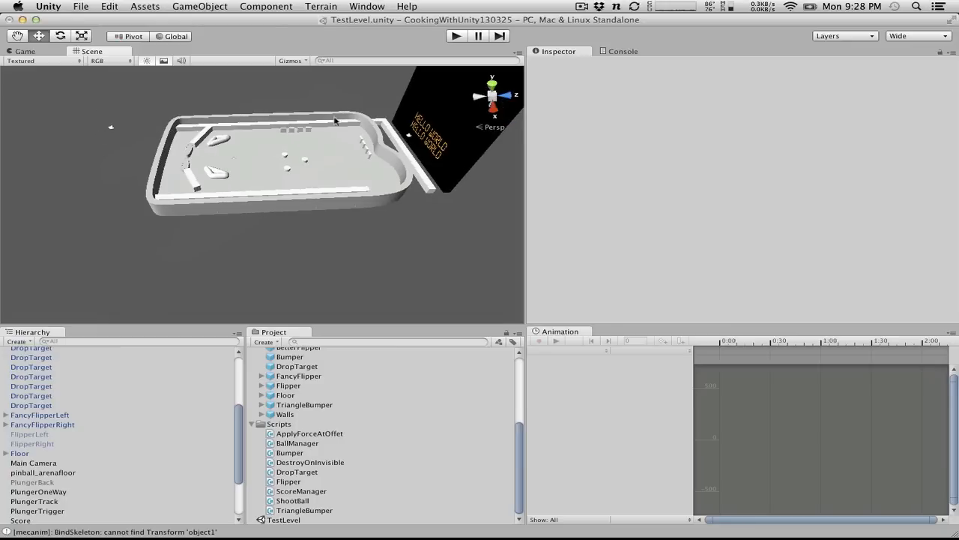
left_click(411, 138)
key("super+BackSpace")
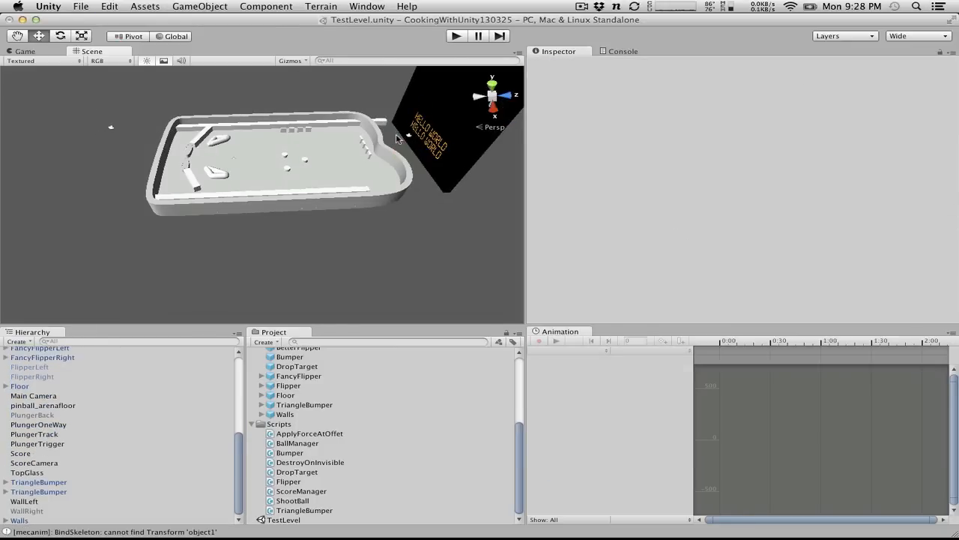
left_click(383, 123)
key("super+BackSpace")
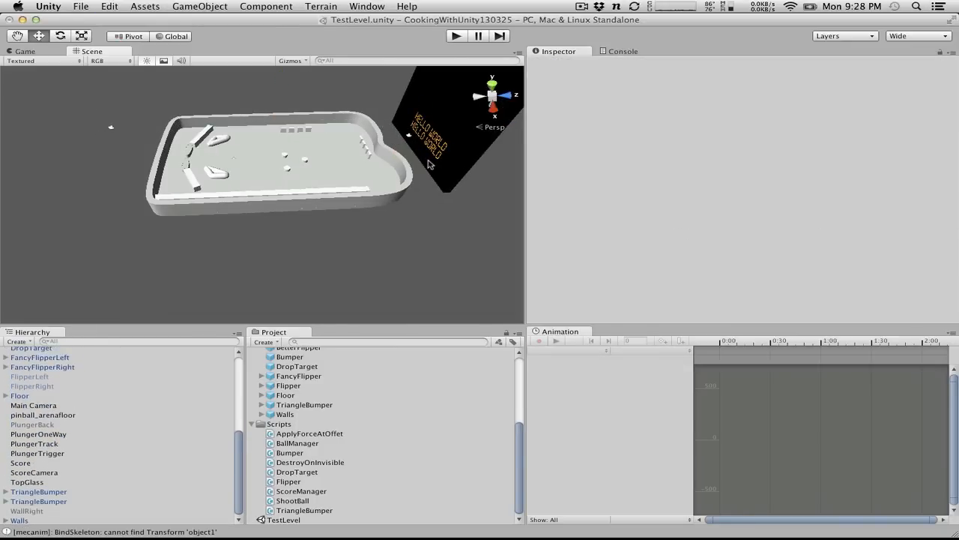
Step: Move the angled Cube beside the right flipper along its local X axis to about X 6.12, Z -11.14
left_click_drag(431, 149, 494, 213, "alt")
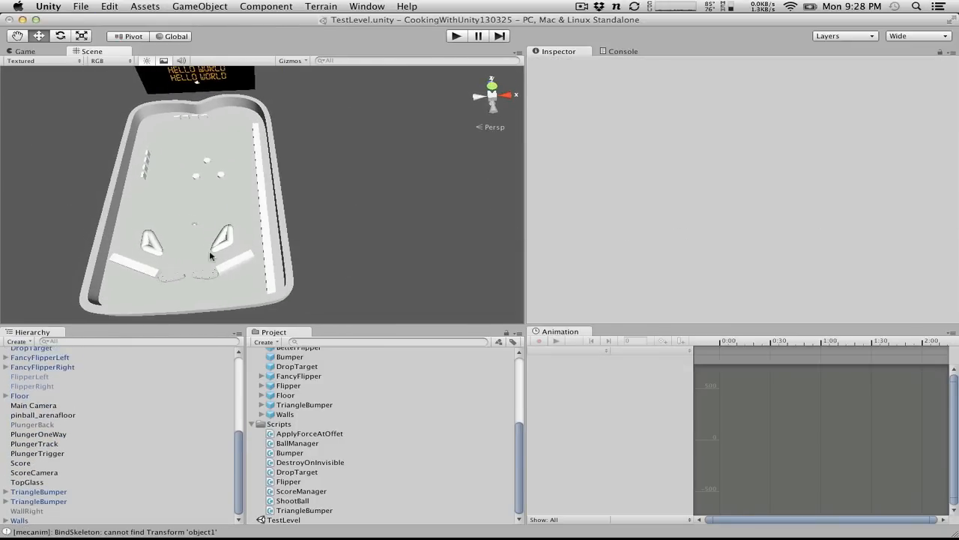
left_click(226, 264)
left_click(240, 260)
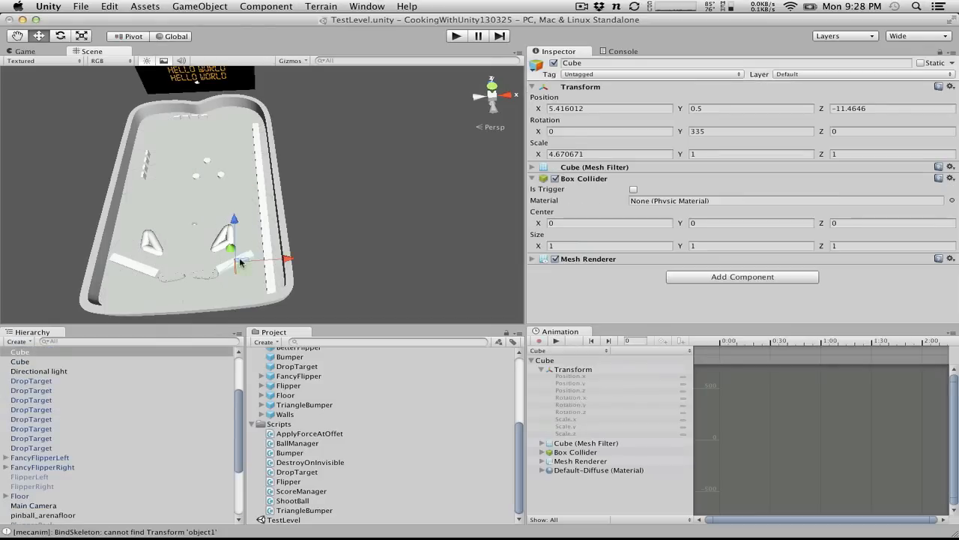
left_click_drag(247, 258, 251, 257)
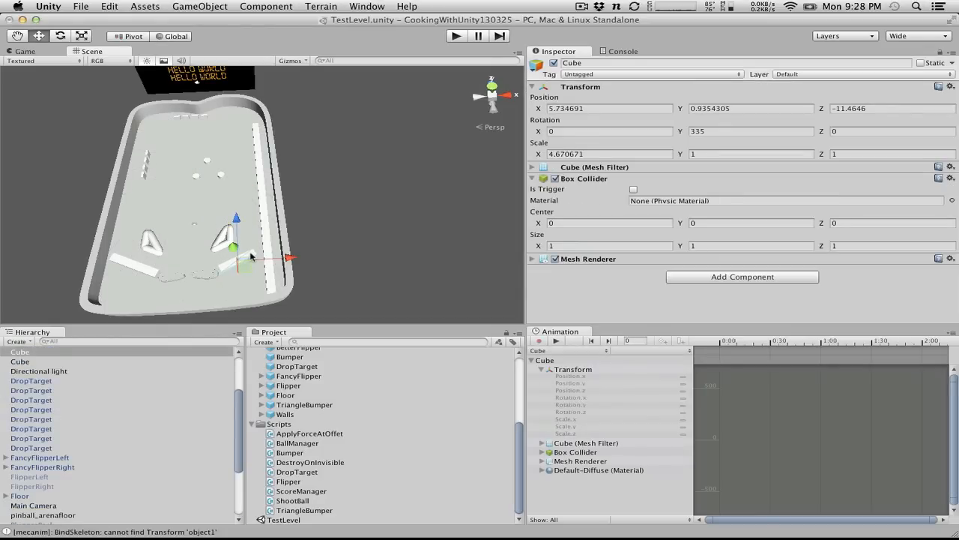
key("super+z")
left_click(169, 36)
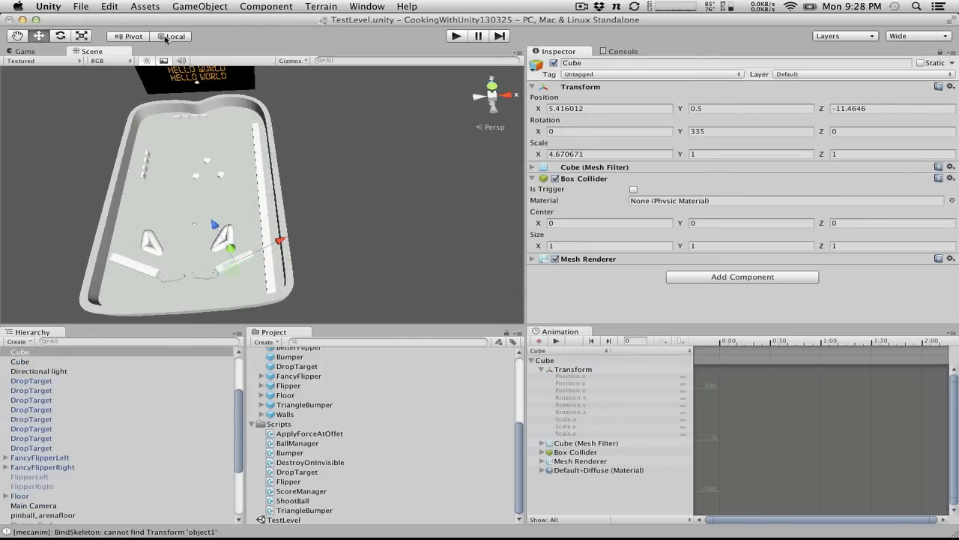
left_click_drag(278, 242, 285, 240)
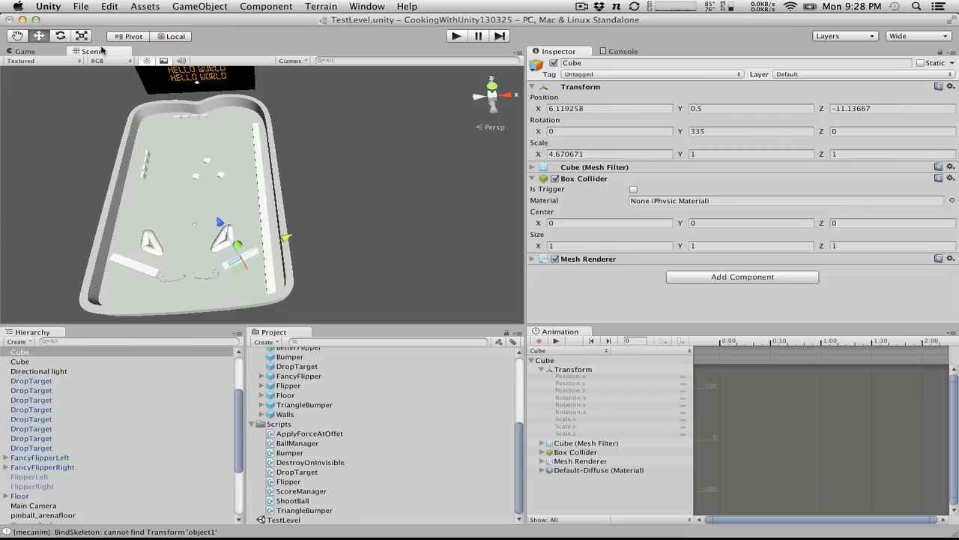
Step: Stretch the right flipper's guide Cube along X to reach PlungerTrack, and shift it to about X 6.28, Z -11.06
left_click(86, 36)
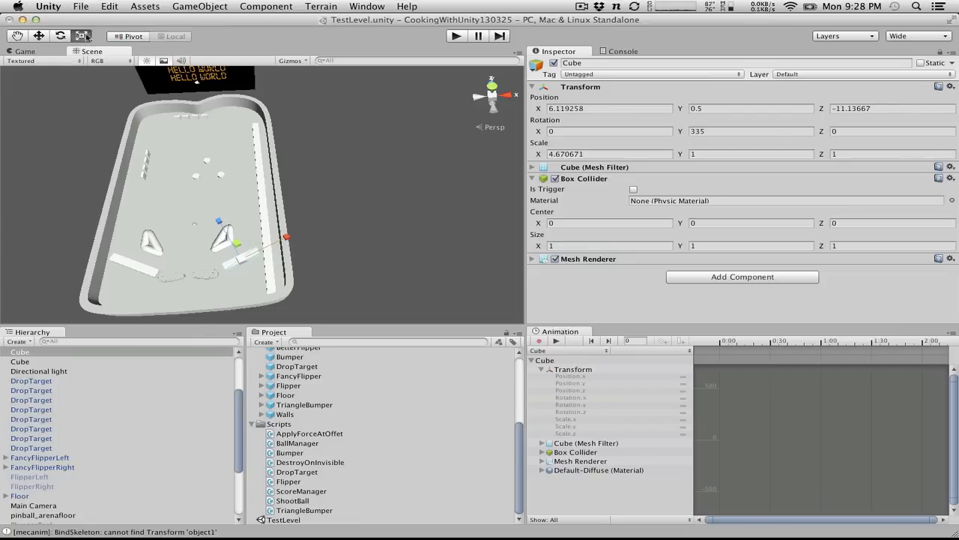
left_click_drag(287, 240, 312, 239)
left_click_drag(304, 244, 290, 237)
left_click(39, 36)
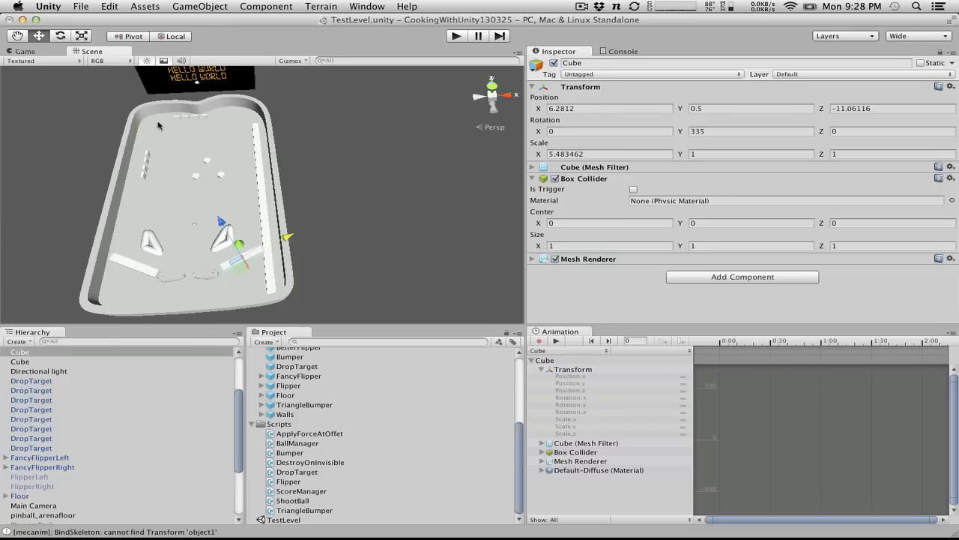
left_click(87, 36)
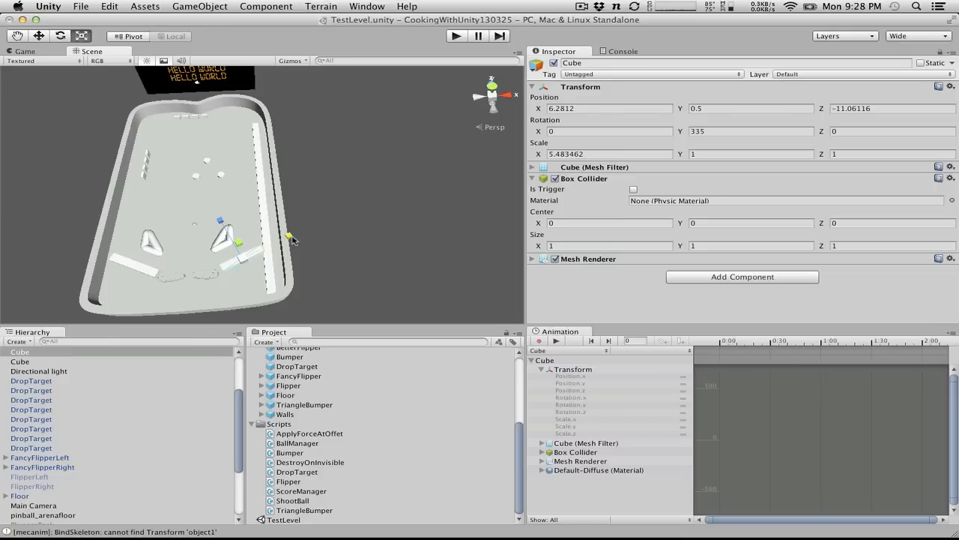
left_click_drag(292, 240, 309, 235)
Step: Lengthen the left flipper's guide Cube to an X scale of about 8.28 and move it to about X -7.51, Z -10.59
left_click(130, 268)
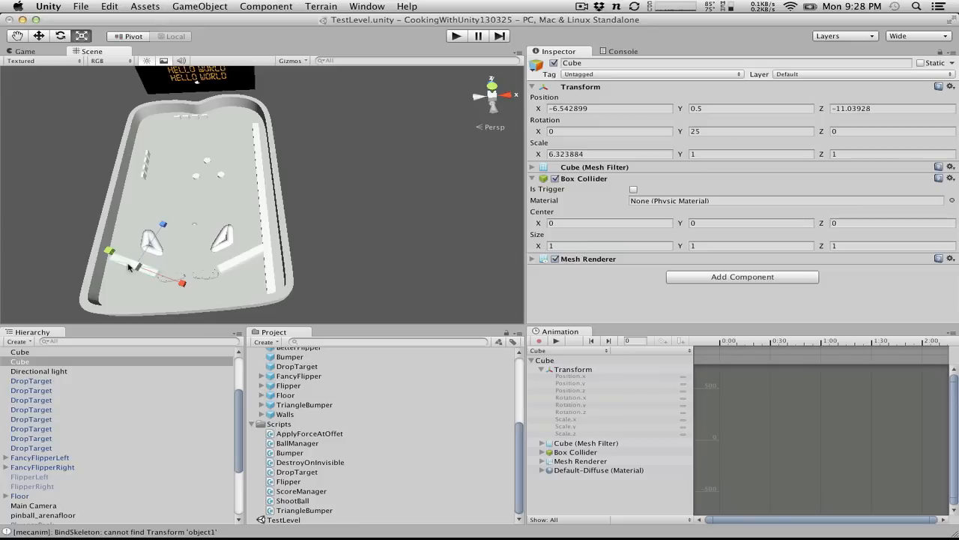
left_click_drag(189, 285, 208, 292)
left_click(39, 36)
left_click(172, 36)
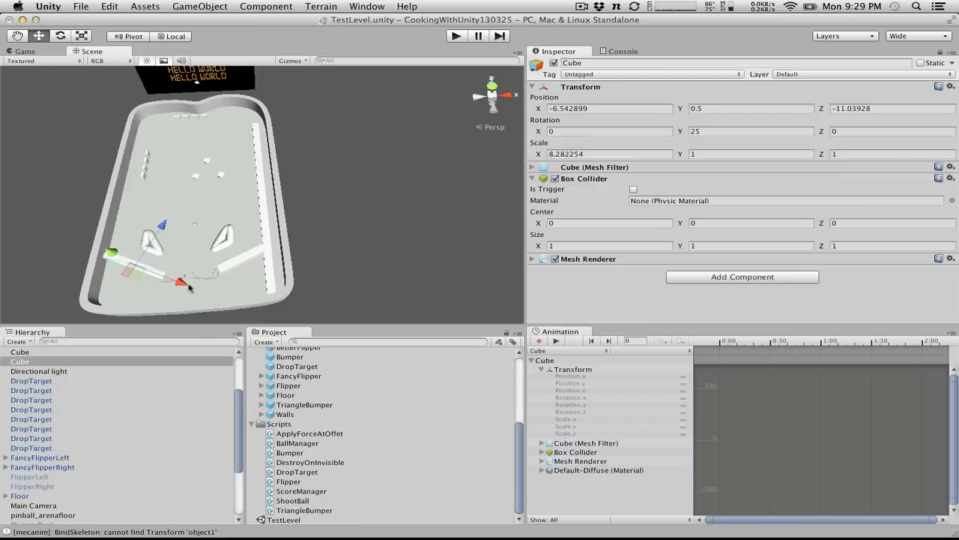
left_click_drag(191, 291, 169, 282)
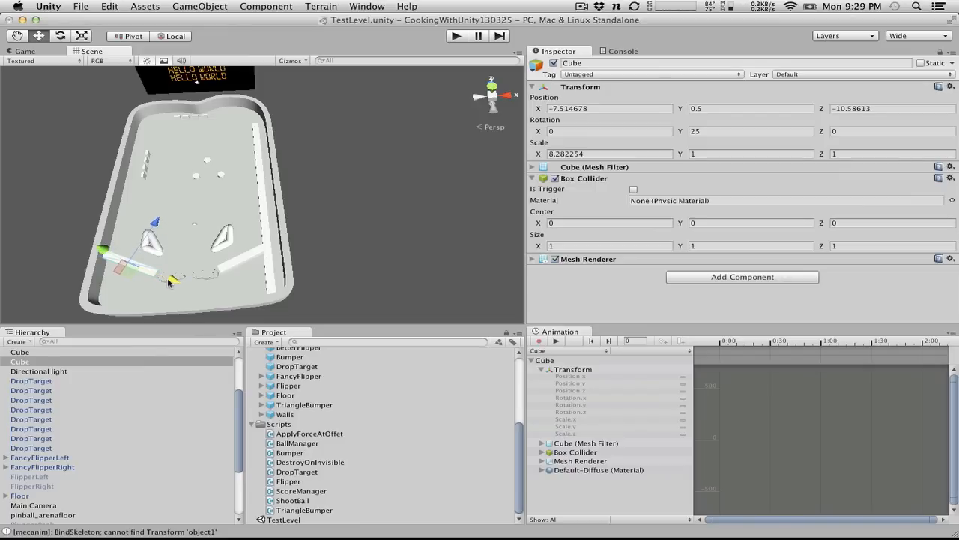
Step: Run the game briefly to check the rearranged table in play, and stop it
left_click(455, 40)
left_click(454, 41)
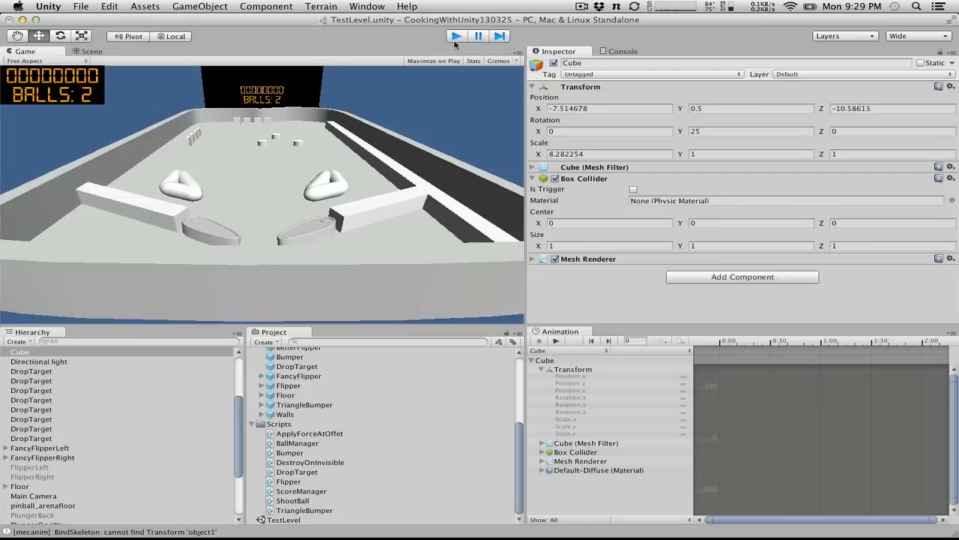
Step: Move the PlungerOneWay collider to the end of the relocated plunger lane, at about X 10.24, Y -1.14, Z 16.04
scroll(68, 436, "down", 3)
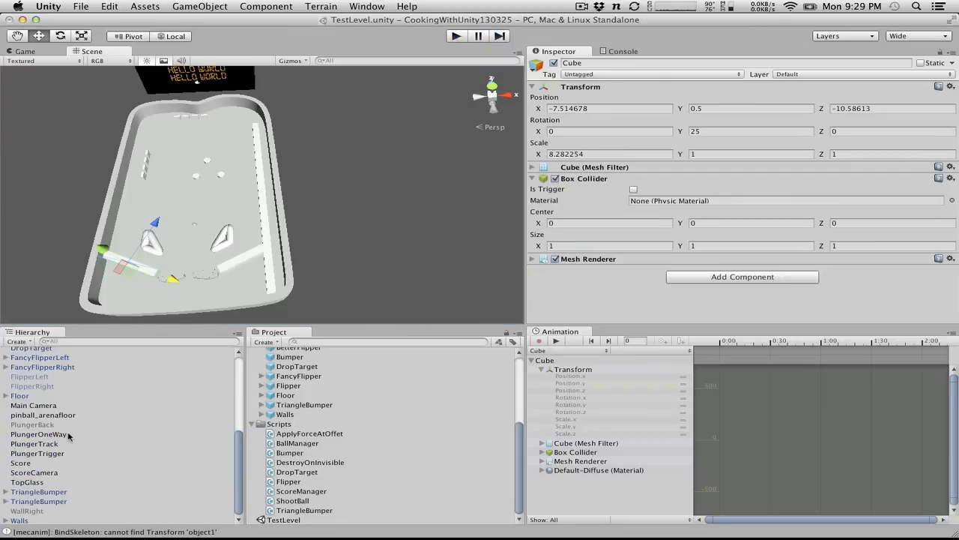
left_click(39, 435)
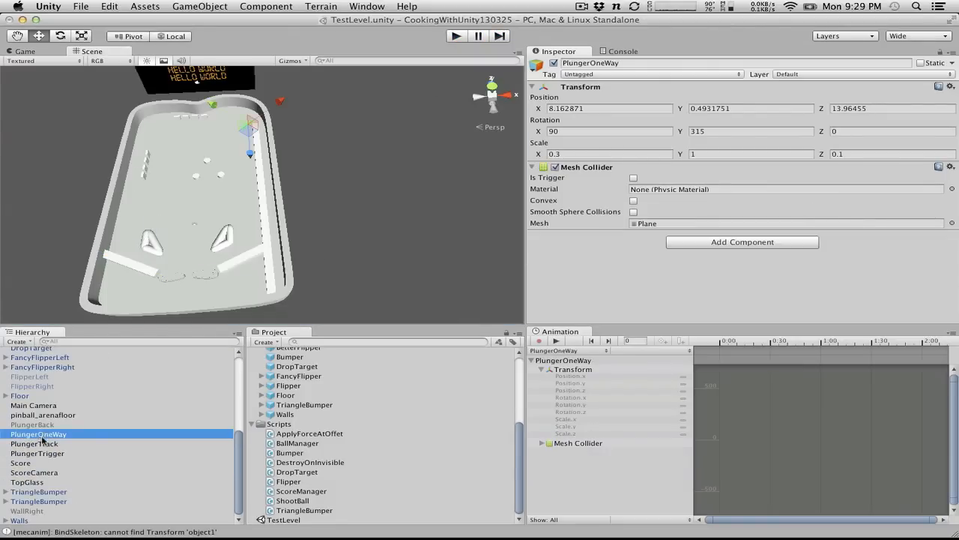
left_click_drag(280, 103, 291, 96)
left_click_drag(260, 147, 259, 153)
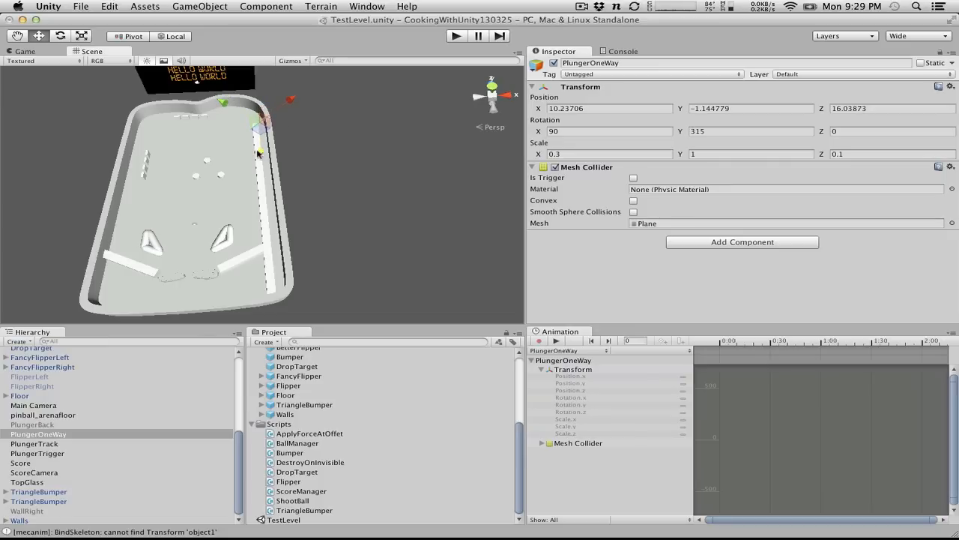
left_click(316, 257)
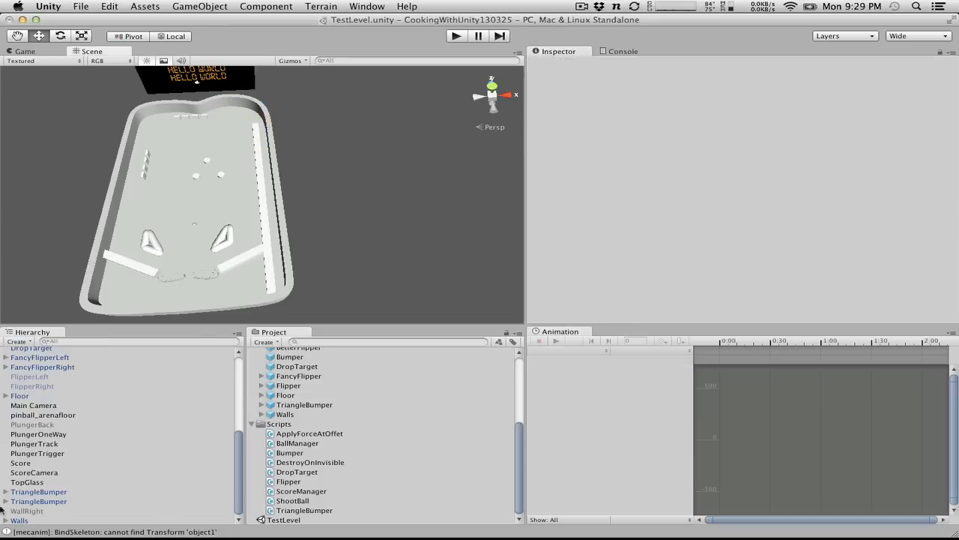
Step: Move the PlungerTrigger to the lower end of the relocated plunger lane, at about X 10.47, Z -15.22
left_click(256, 128)
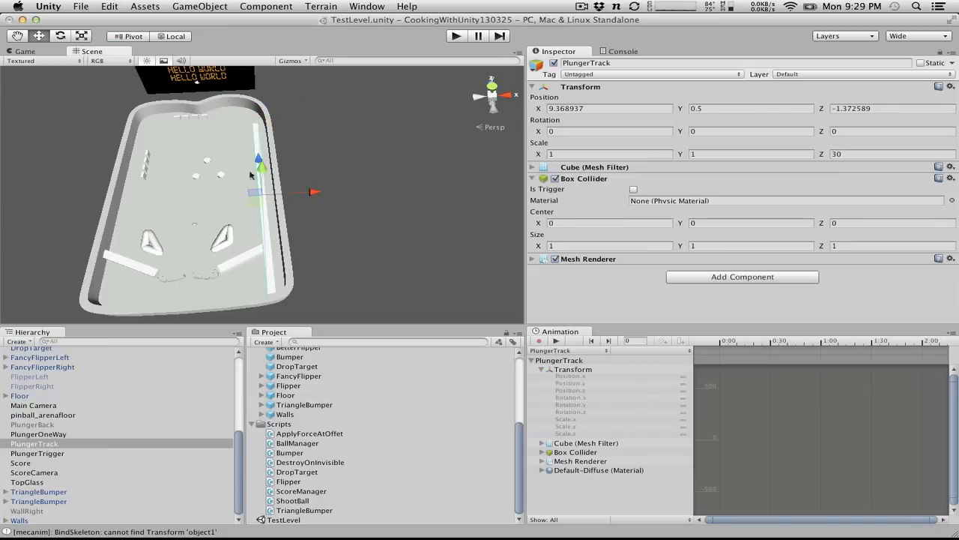
left_click_drag(231, 162, 60, 291, "alt")
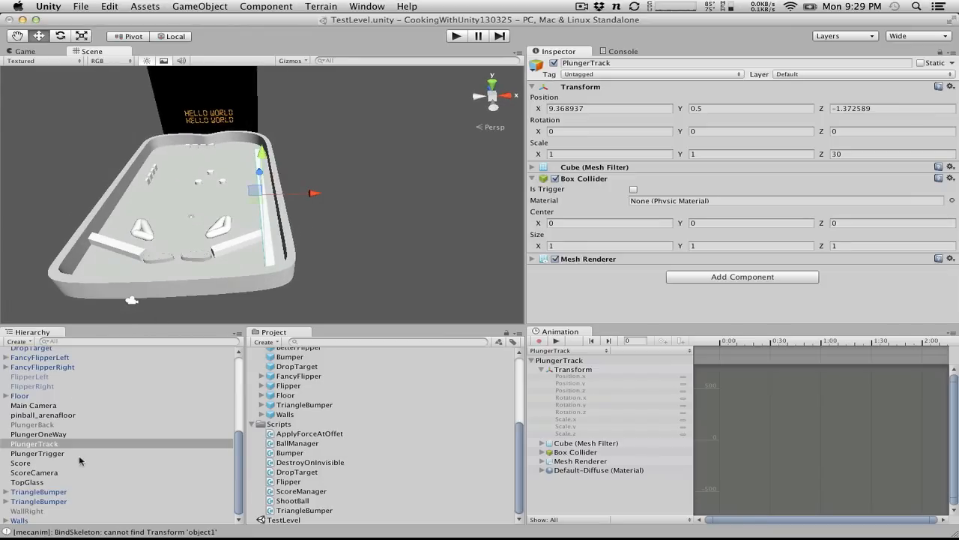
left_click(36, 425)
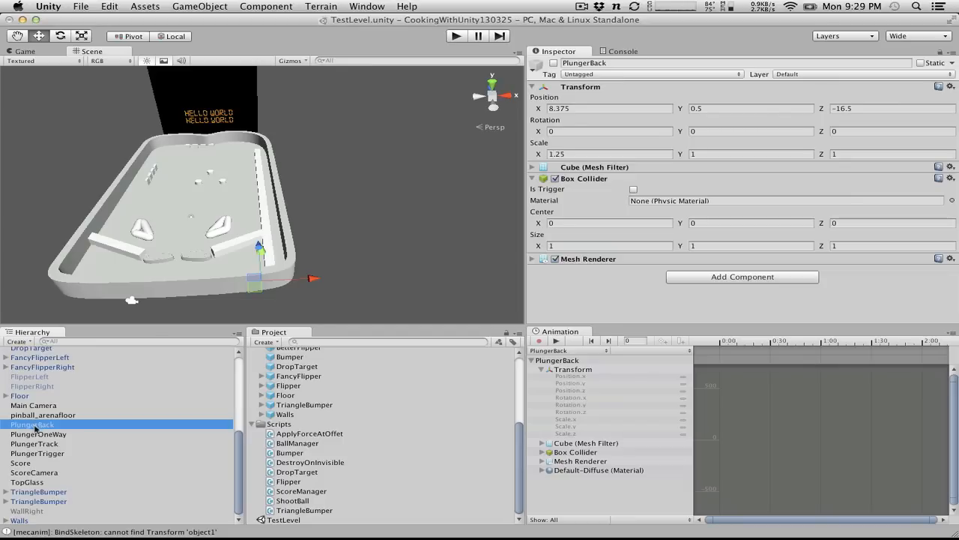
left_click(41, 435)
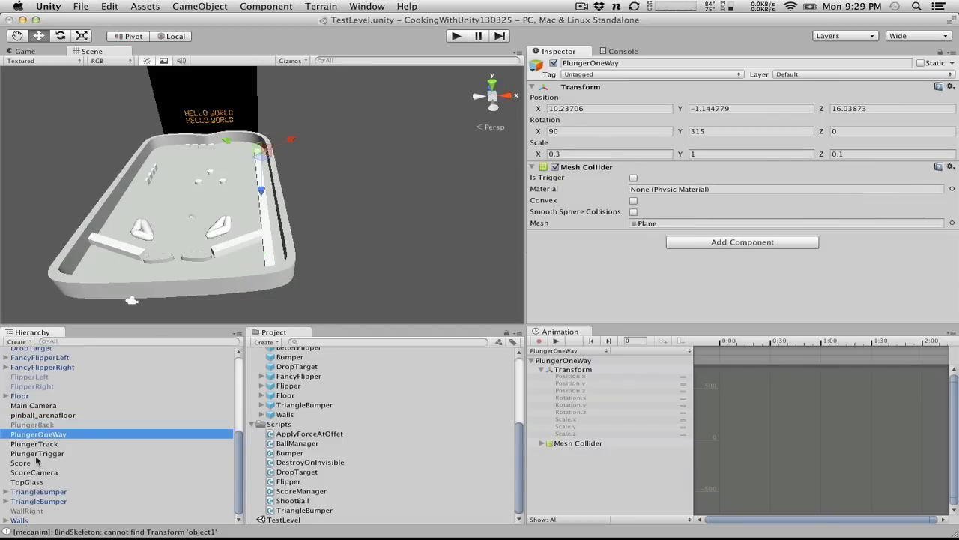
left_click(37, 444)
left_click(39, 454)
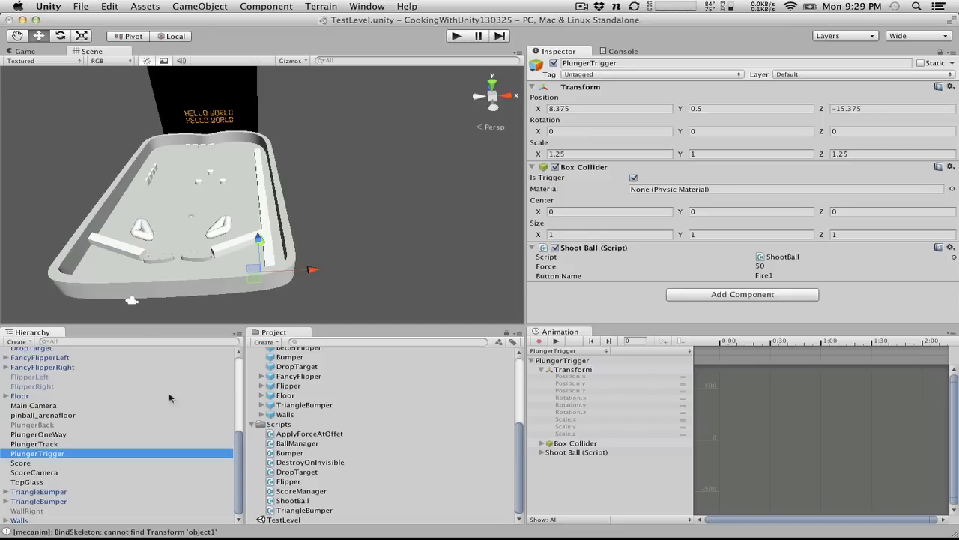
left_click_drag(305, 271, 337, 318, "alt")
left_click_drag(323, 283, 347, 283)
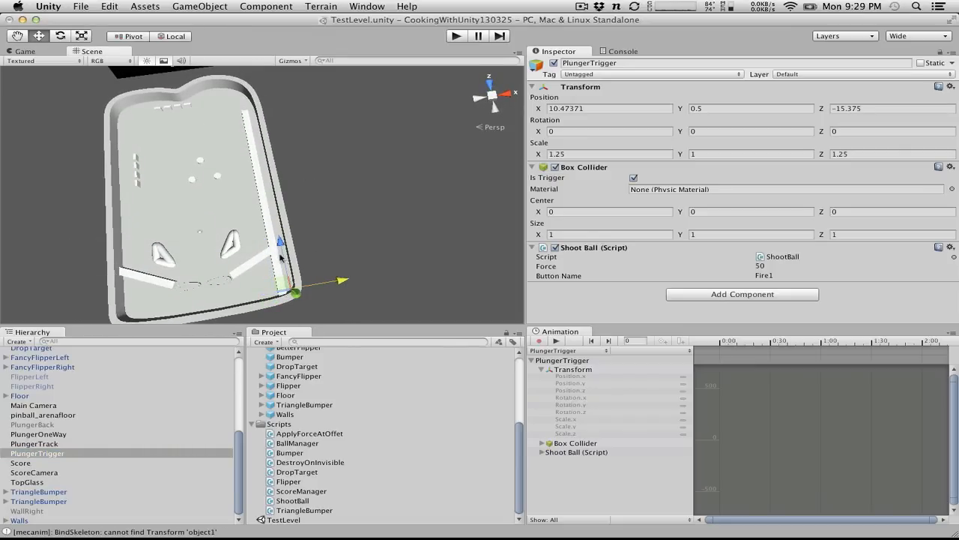
left_click_drag(282, 258, 282, 254)
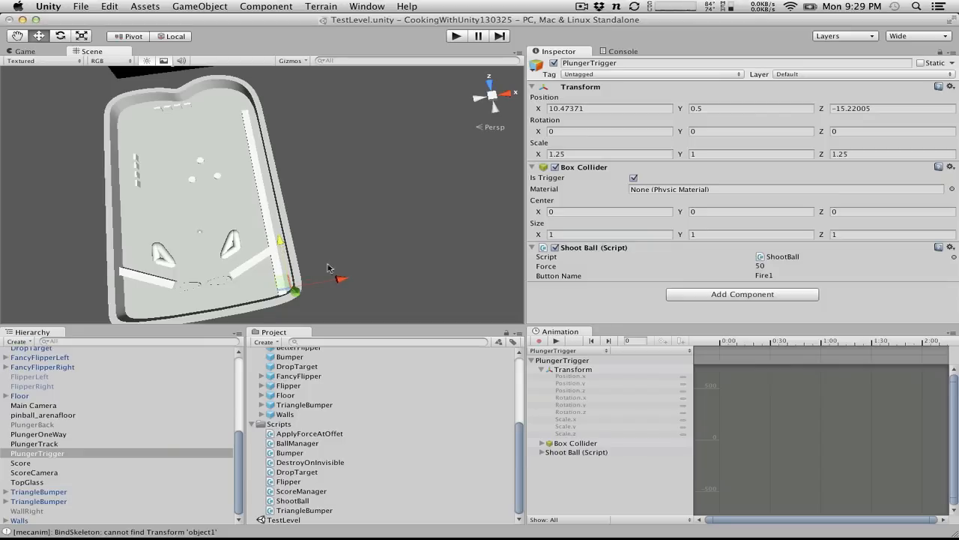
Step: Shift BallSpawnPosition along X to about 10.42, inside the relocated plunger lane, and run the game briefly to test the spawn
scroll(377, 298, "down", 2)
key("f")
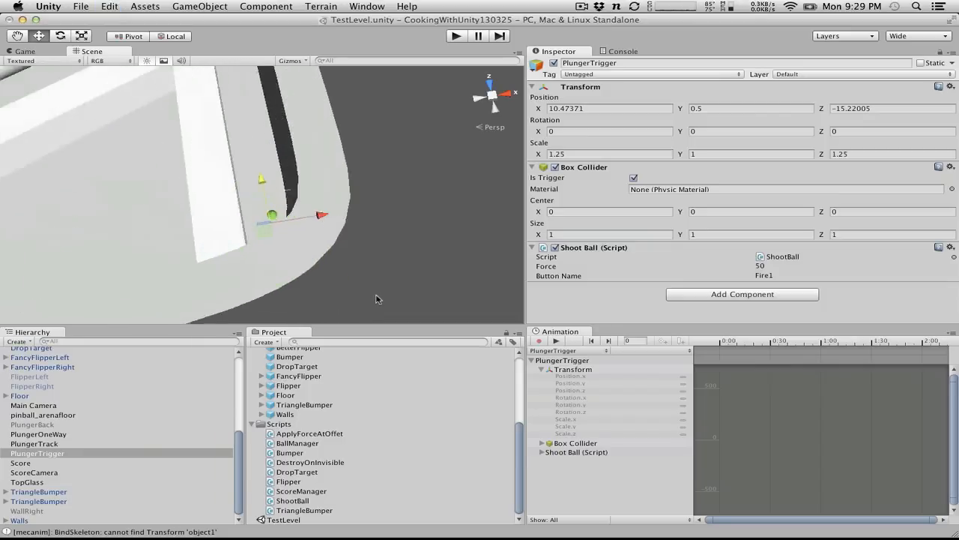
left_click_drag(322, 201, 565, 232, "alt")
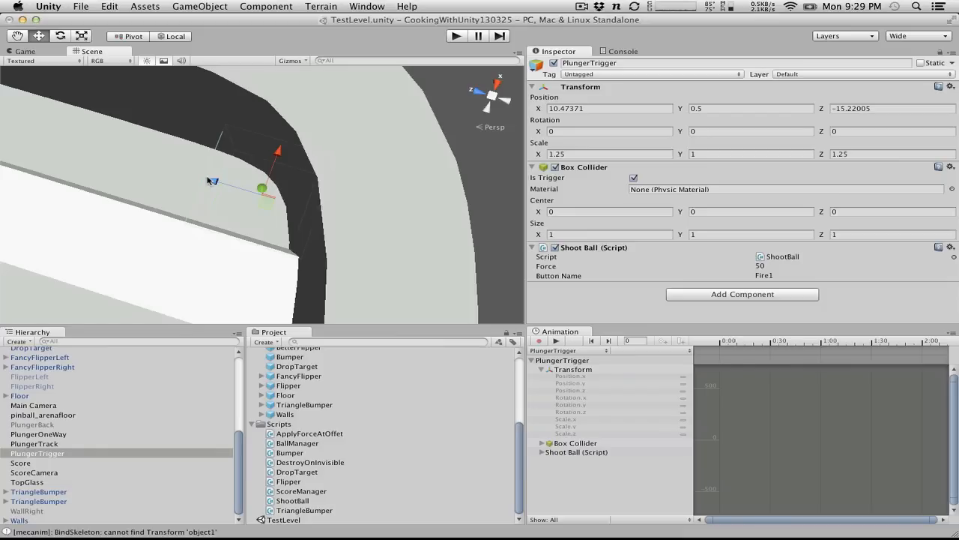
scroll(207, 180, "down", 3)
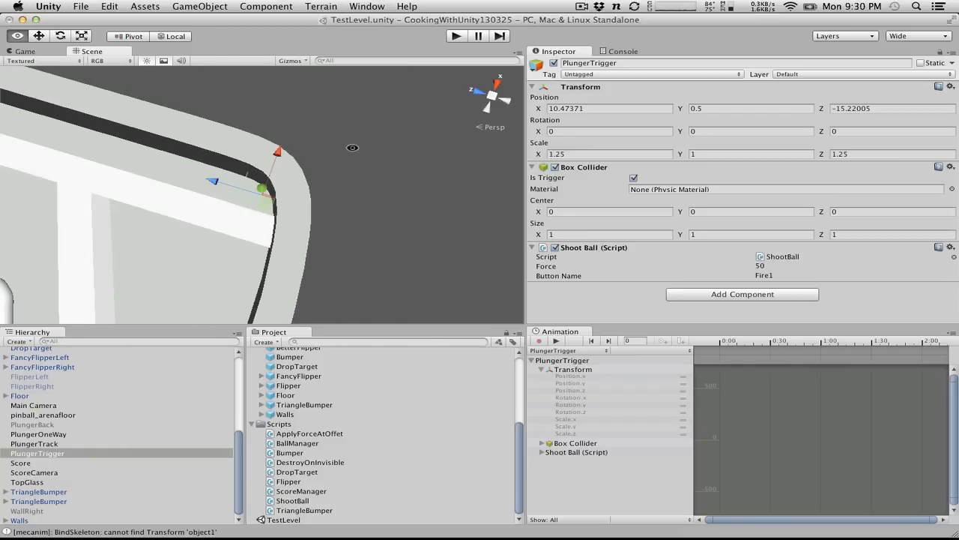
left_click_drag(225, 183, 88, 175, "alt")
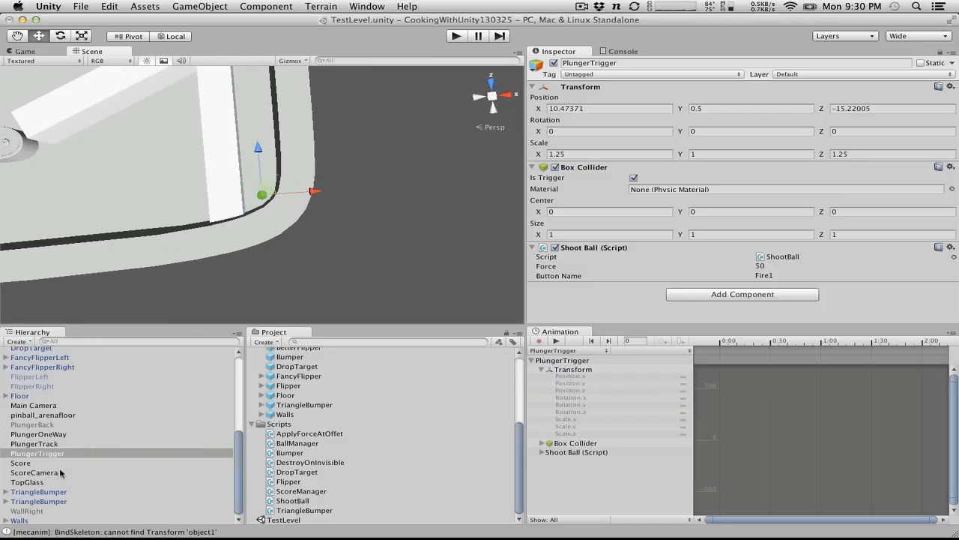
scroll(60, 470, "up", 5)
left_click(42, 381)
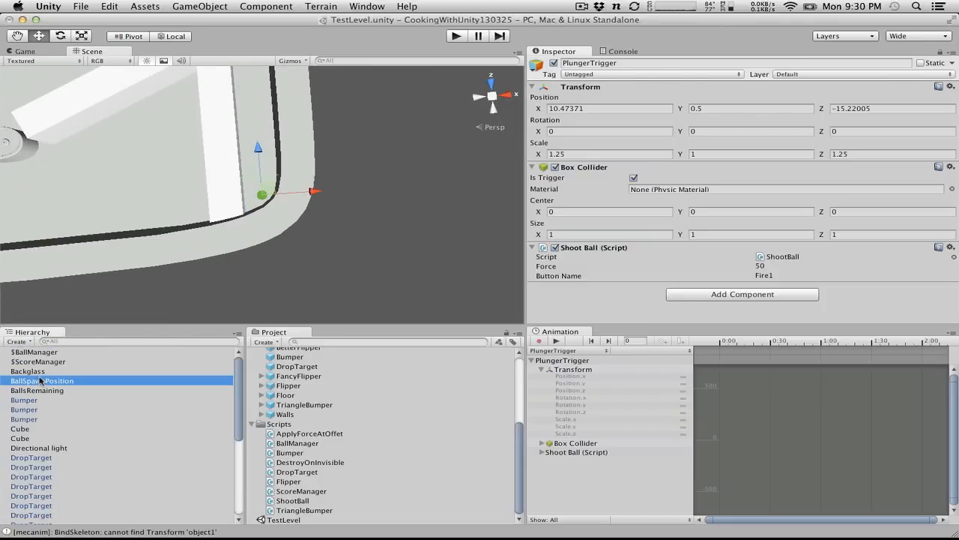
left_click_drag(248, 173, 317, 172)
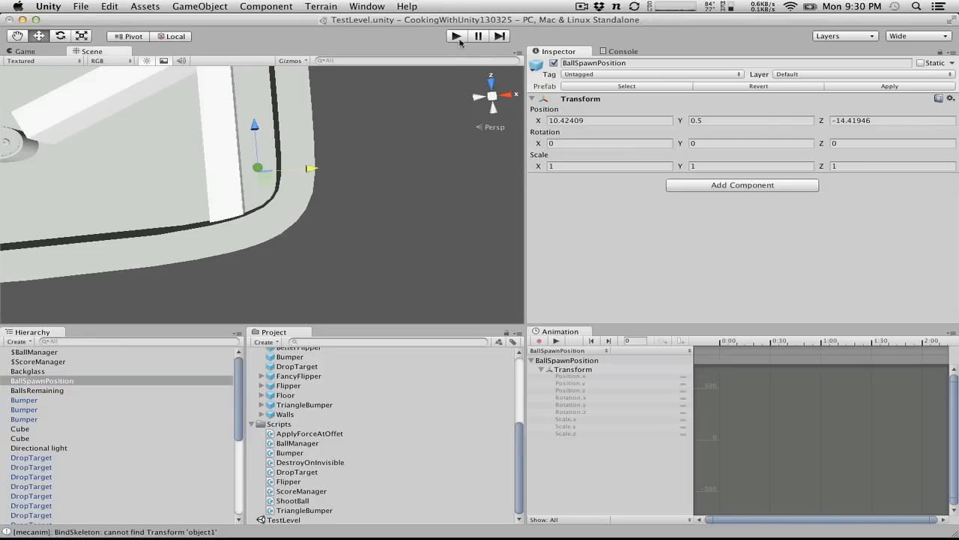
left_click(458, 38)
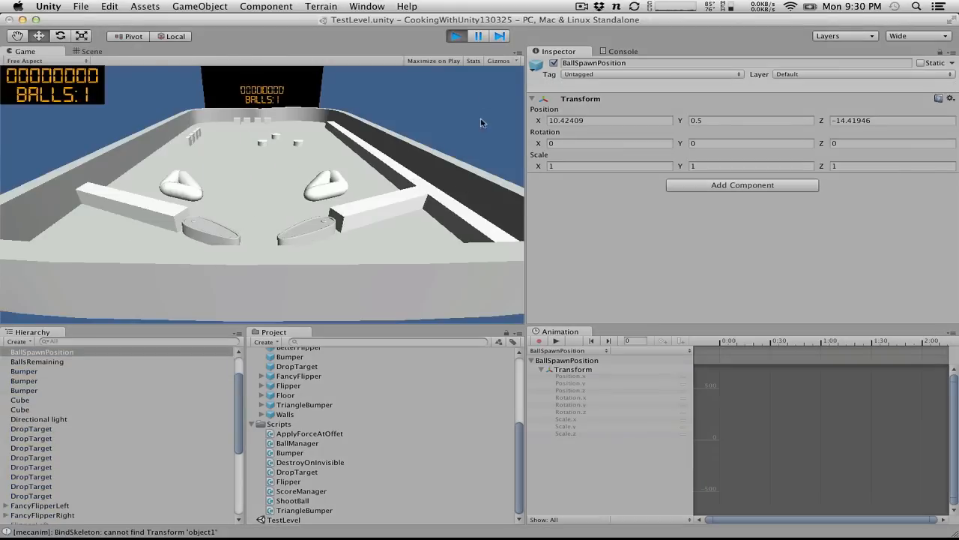
left_click(456, 36)
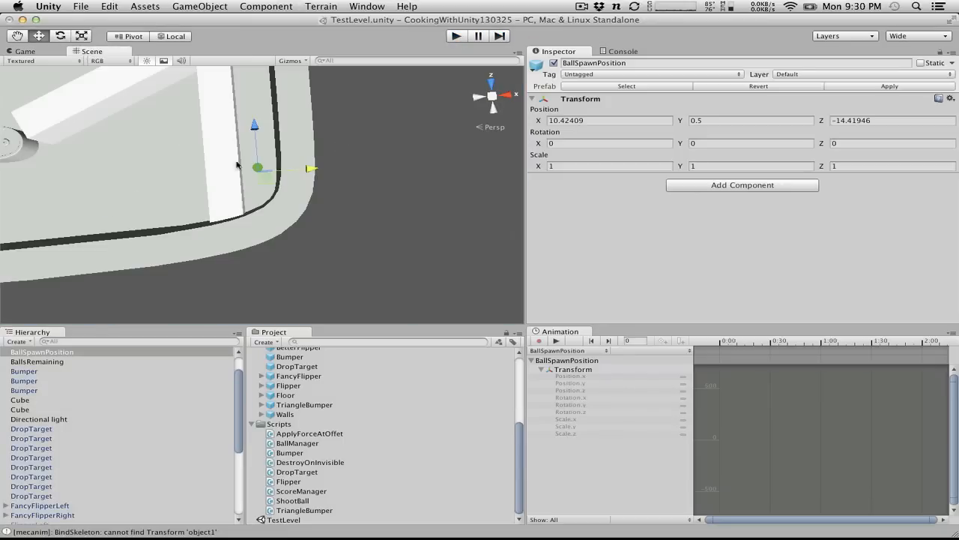
Step: Add a Box Collider component to the Floor object
left_click(141, 186)
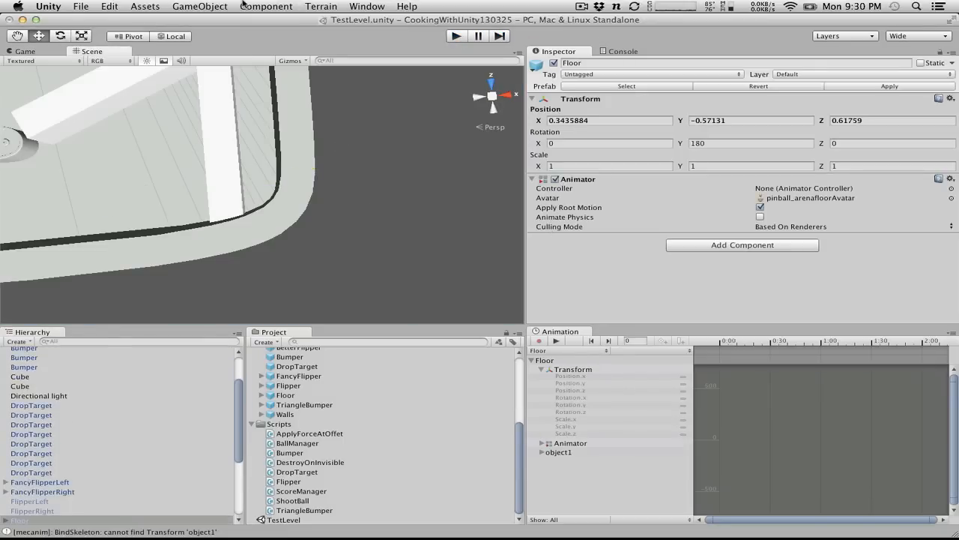
key("f")
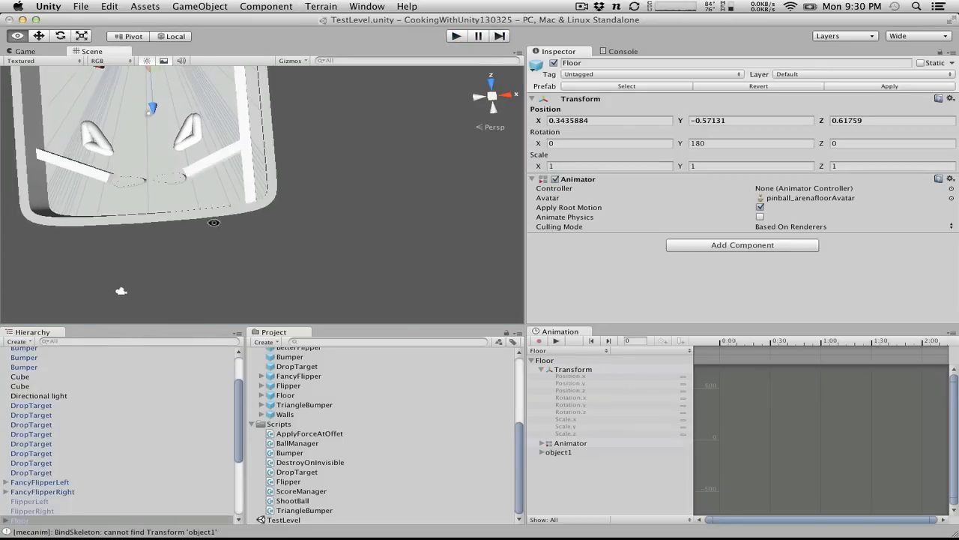
left_click_drag(214, 242, 194, 57, "alt")
left_click(367, 6)
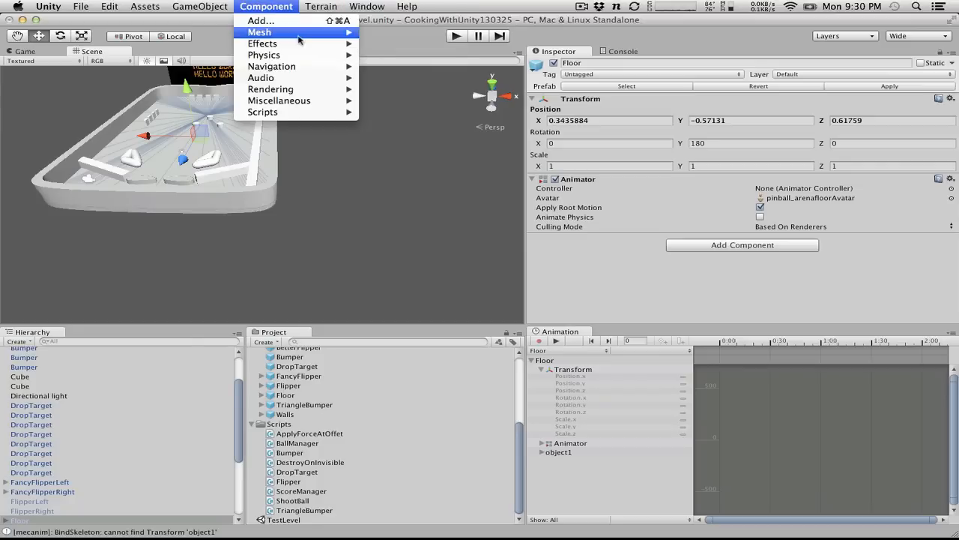
mouse_move(302, 37)
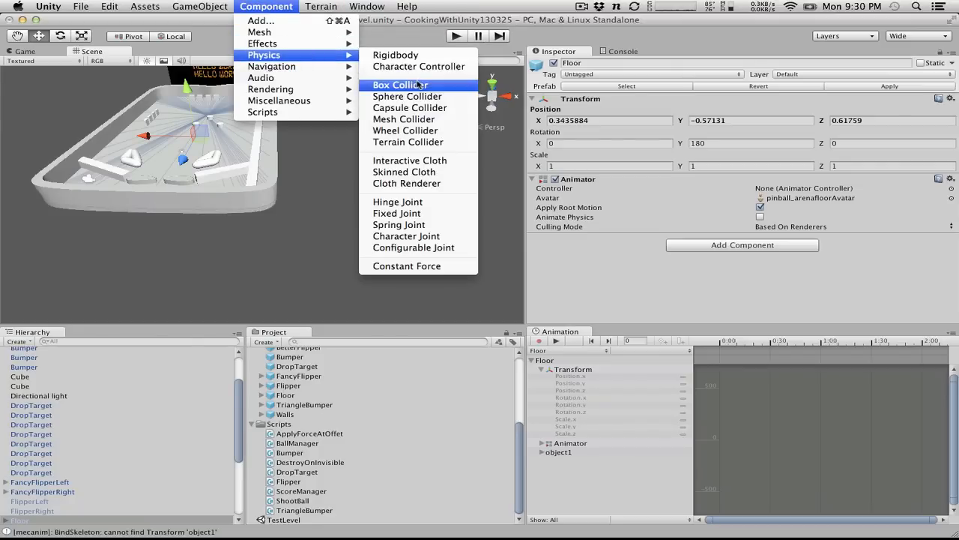
left_click(418, 85)
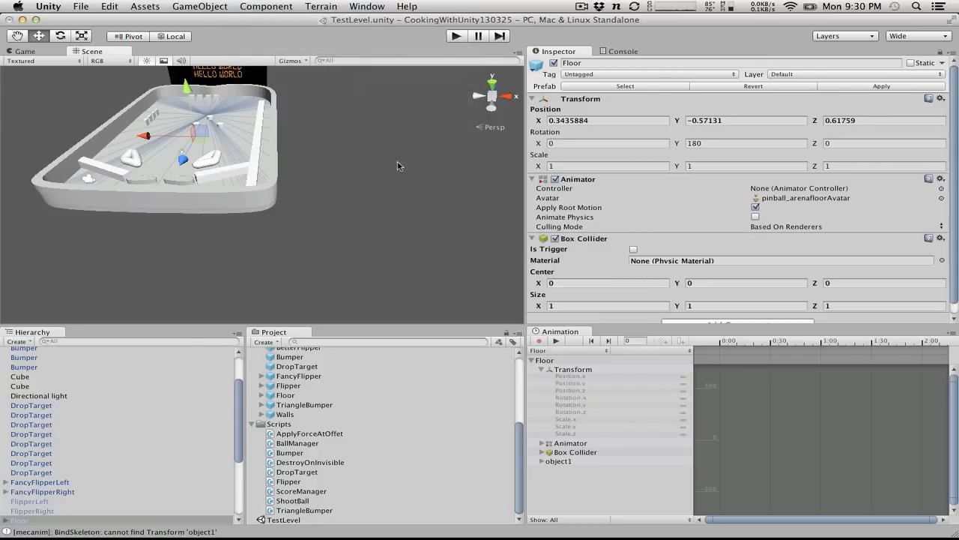
Step: Size the Floor's Box Collider to X 25.81, Y 1, Z 38.82 so it spans the whole table
left_click_drag(235, 193, 92, 276, "alt")
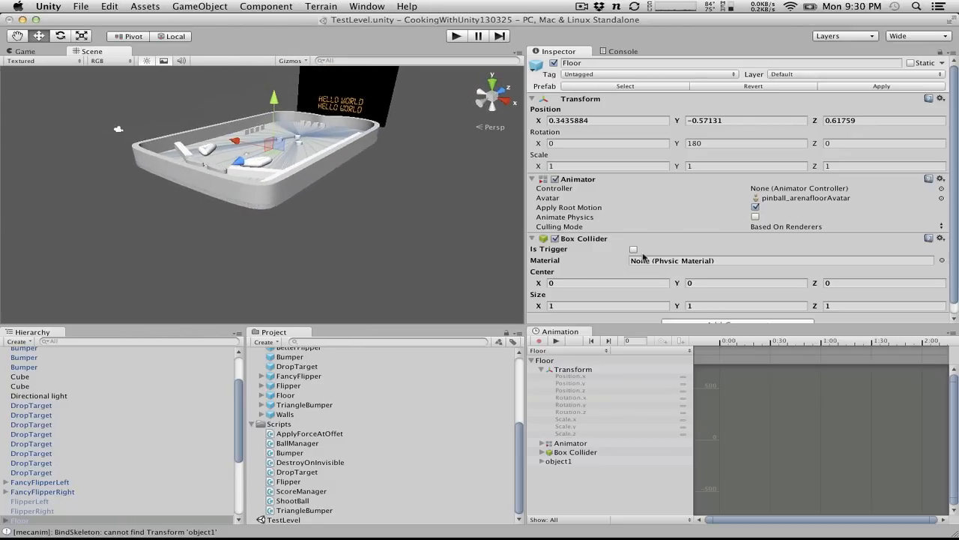
left_click(551, 306)
type("25.81")
key("Return")
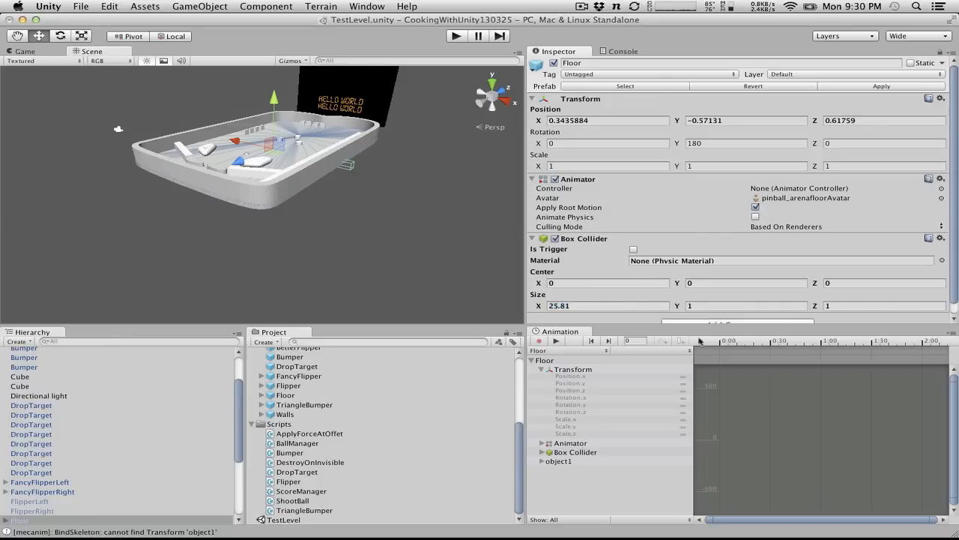
mouse_move(680, 307)
left_mouse_down()
mouse_move(664, 308)
mouse_move(675, 307)
left_mouse_up()
left_click_drag(815, 306, 958, 210)
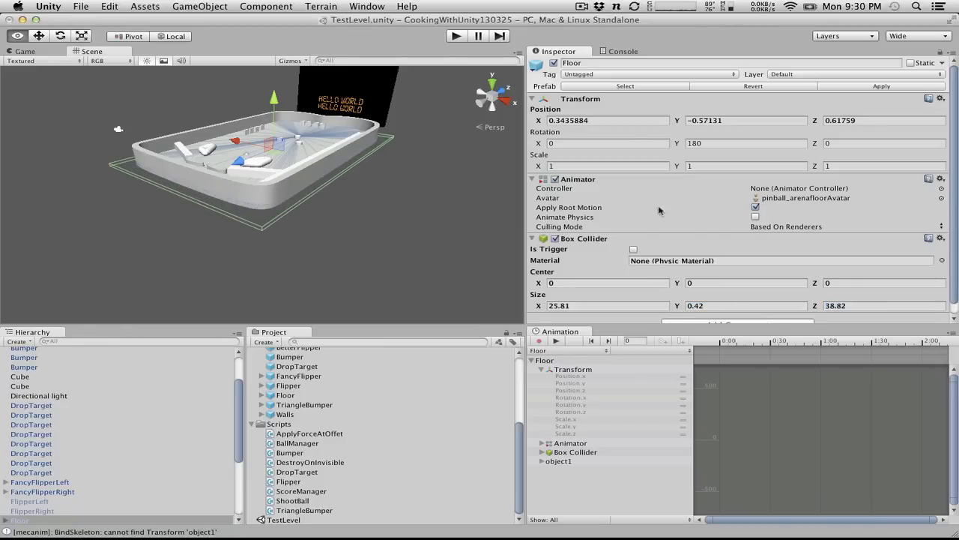
left_click_drag(274, 170, 525, 217, "alt")
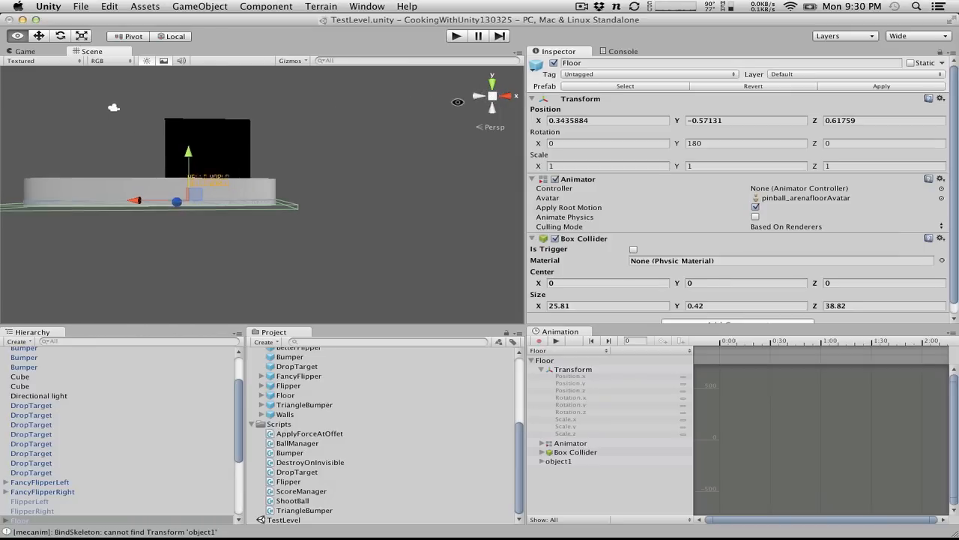
left_click(714, 305)
type("1")
left_click_drag(208, 254, 127, 229, "alt")
left_click_drag(259, 178, 353, 209, "alt")
left_click(218, 6)
mouse_move(266, 6)
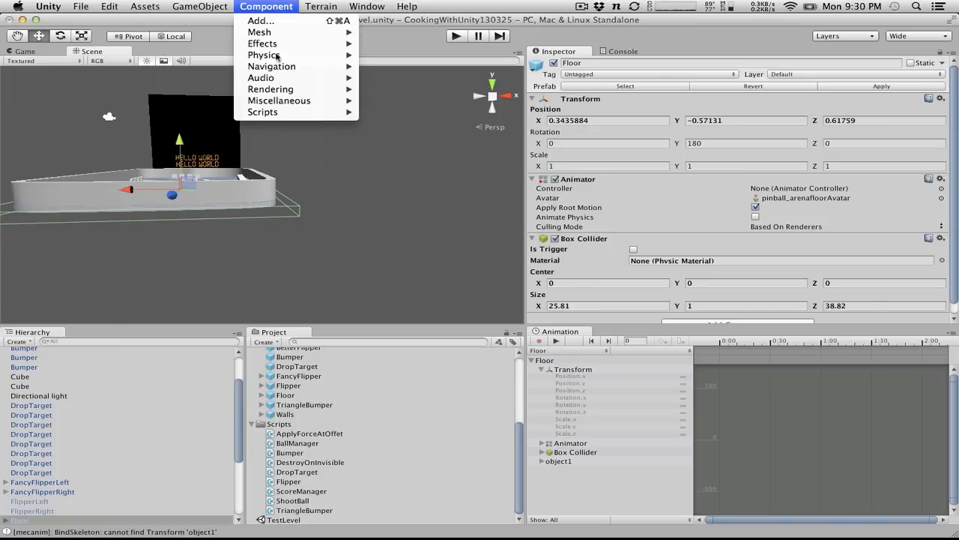
mouse_move(285, 56)
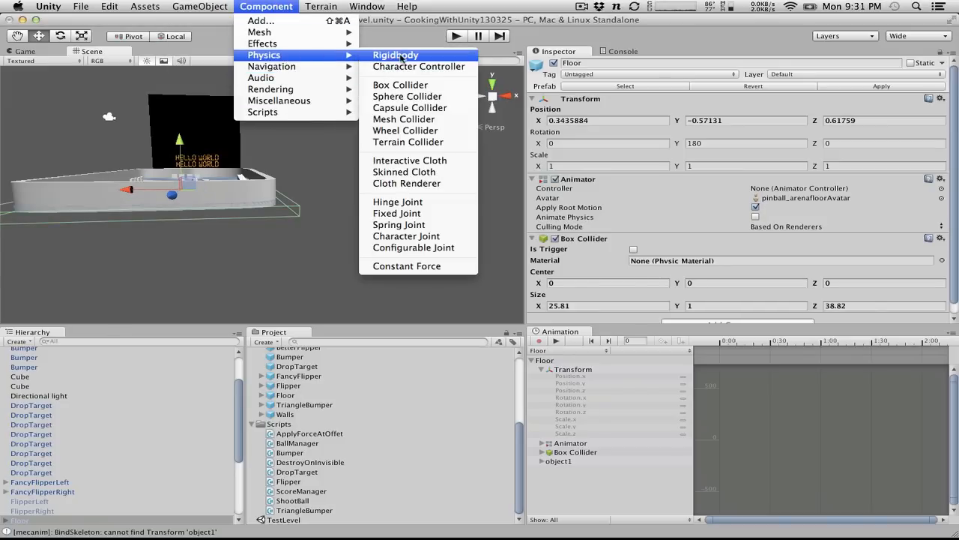
left_click(277, 5)
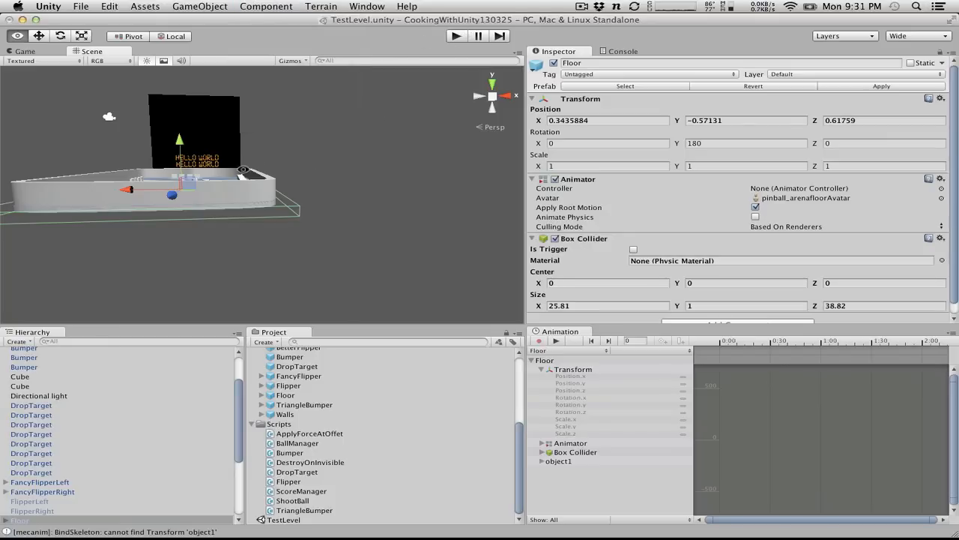
left_click_drag(242, 169, 255, 142, "alt")
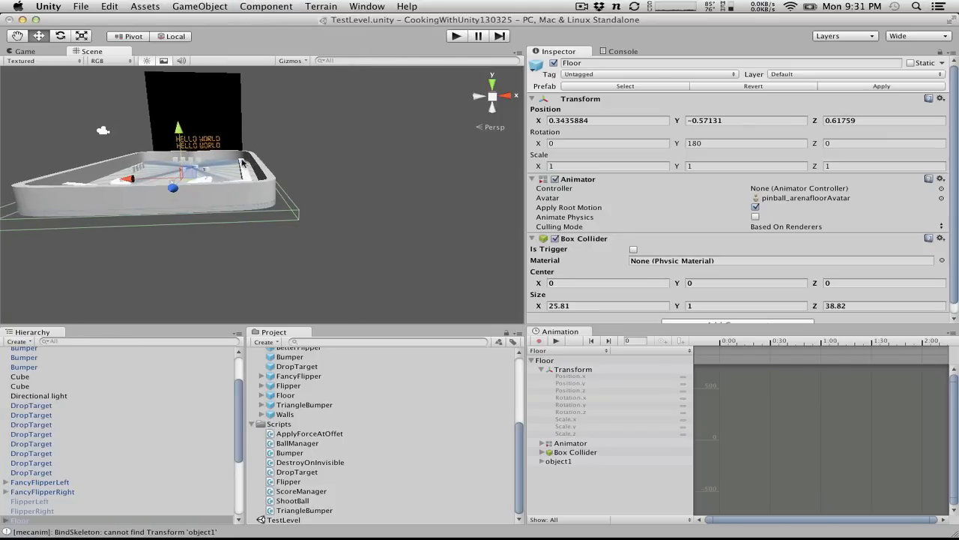
Step: Run the game twice to check how the ball behaves with the Floor's new collider, stopping it each time
left_click(454, 38)
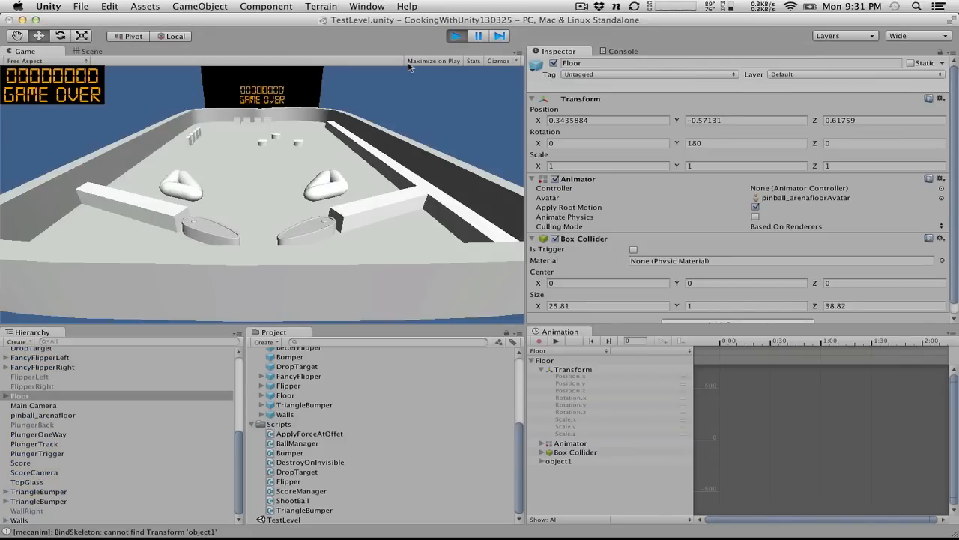
left_click(463, 37)
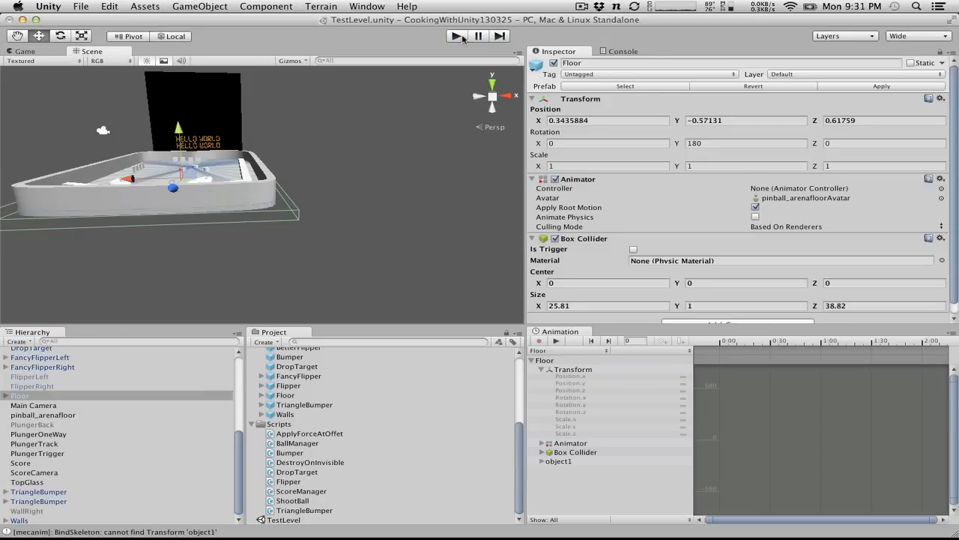
left_click(462, 37)
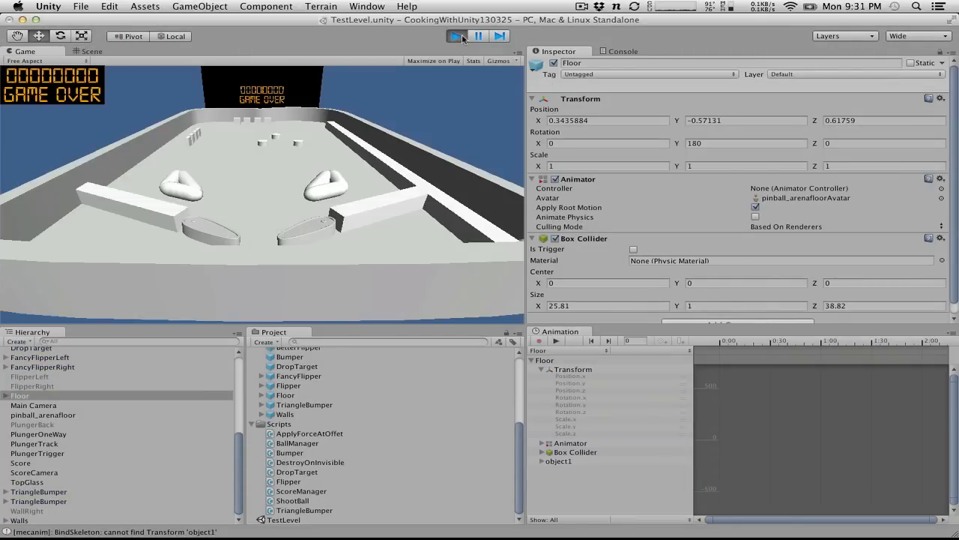
left_click(462, 36)
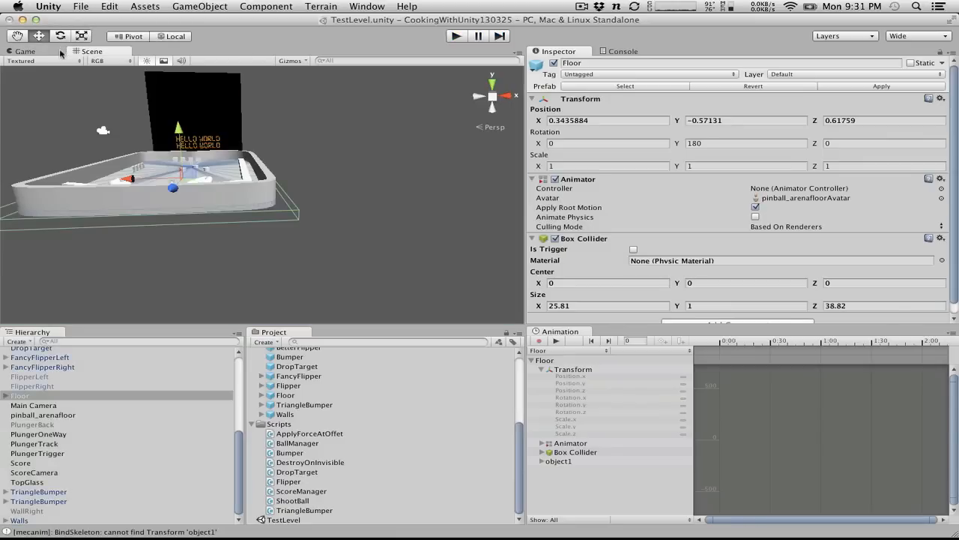
Step: Dock the Scene view beside the Game view, and run the game briefly to watch the ball in both
left_click_drag(91, 54, 423, 105)
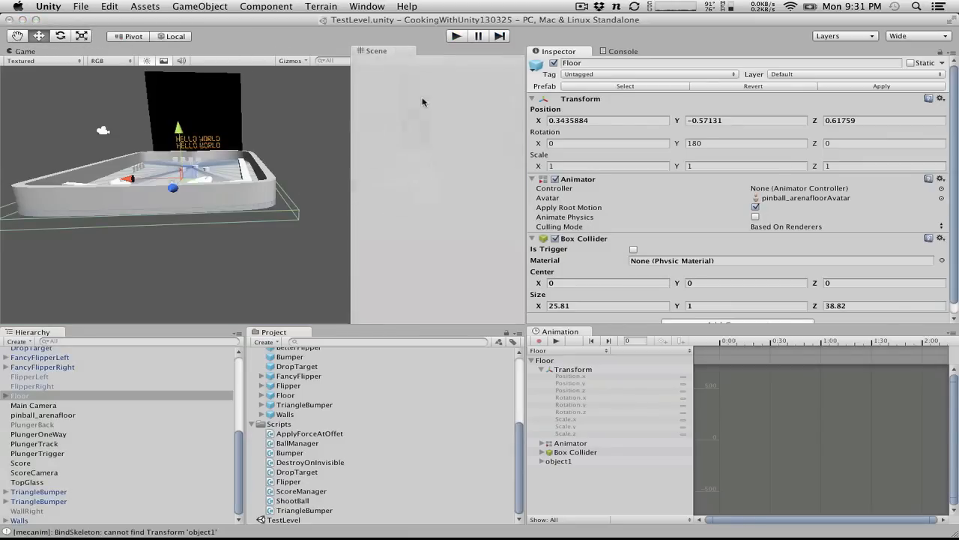
left_click(456, 36)
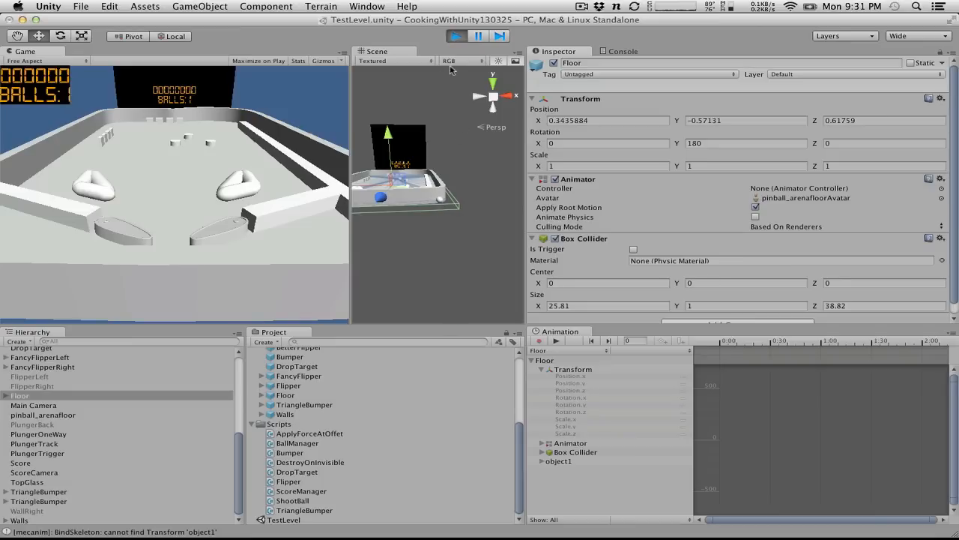
left_click(456, 36)
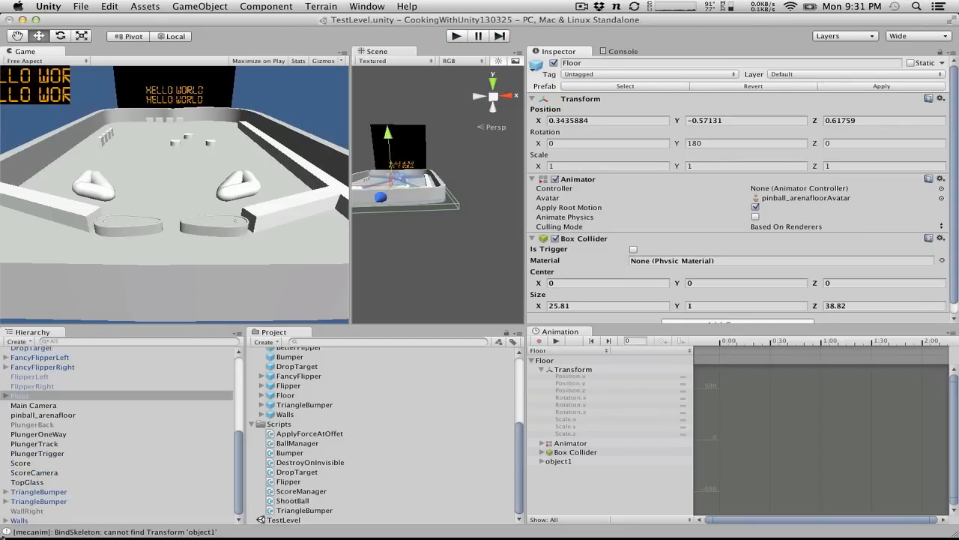
Step: Add a Mesh Collider component to the Walls object
left_click(19, 520)
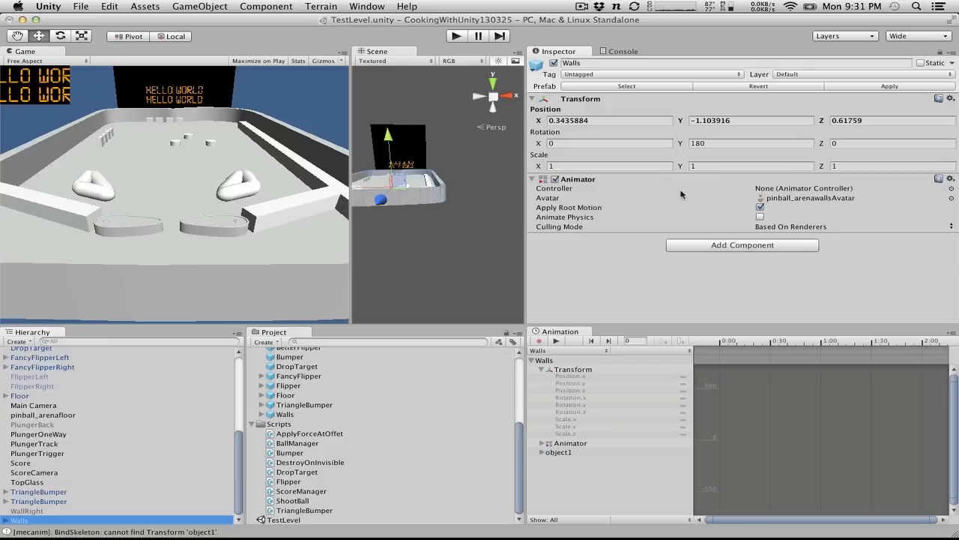
left_click(321, 6)
mouse_move(266, 6)
mouse_move(297, 46)
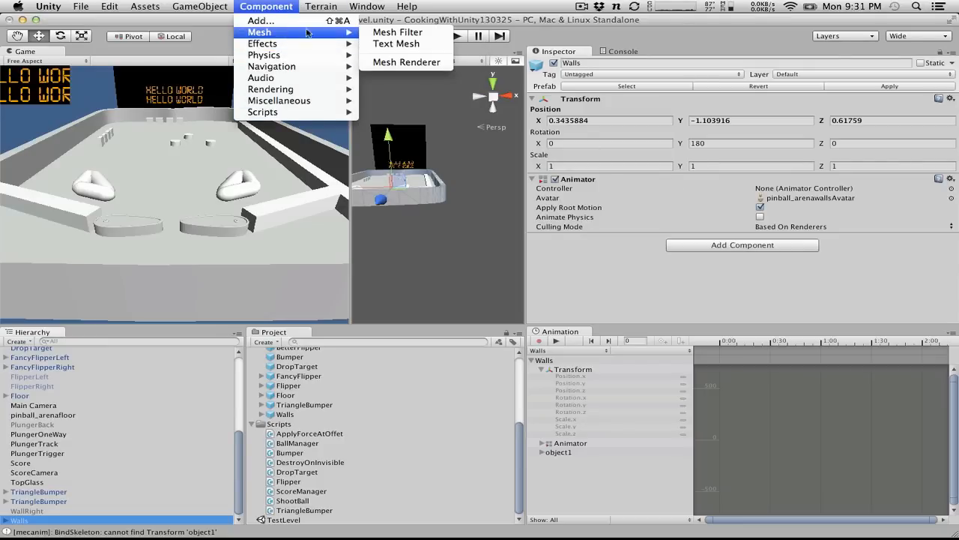
mouse_move(264, 55)
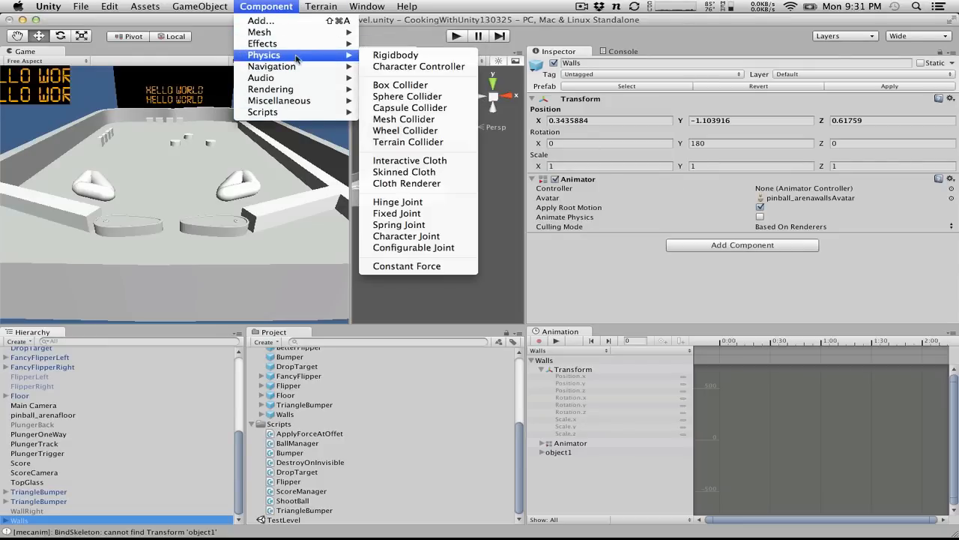
left_click(421, 122)
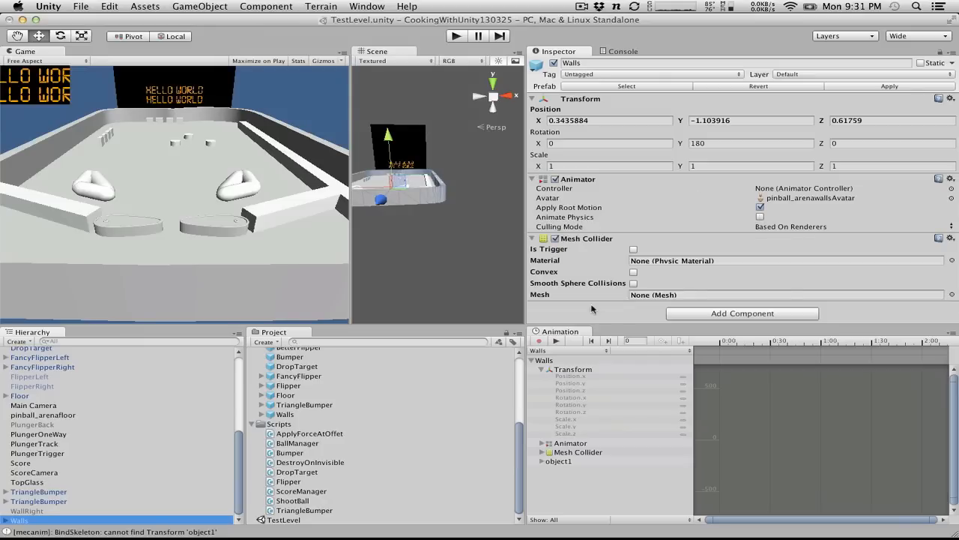
left_click(634, 273)
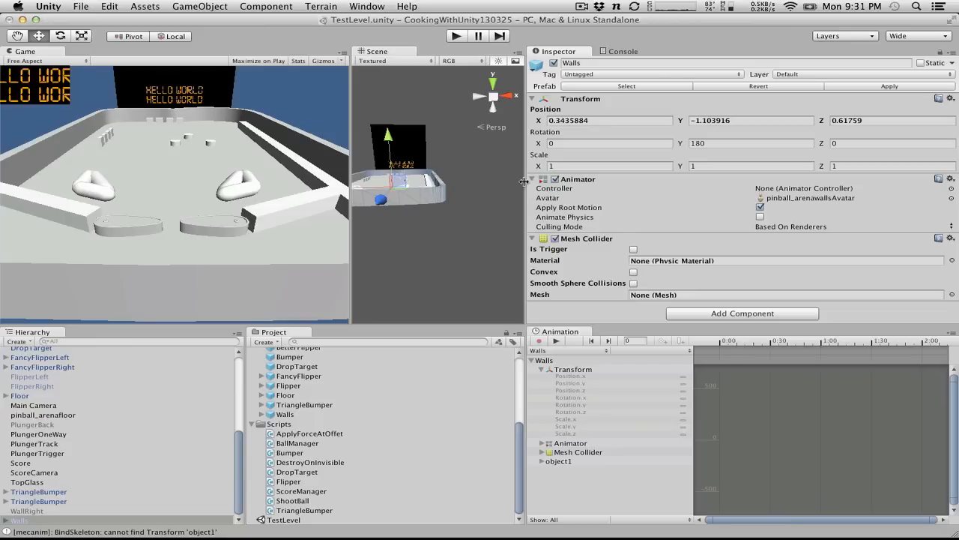
Step: Assign the wall-shaped object1 mesh, the first one offered, to the Walls' Mesh Collider
left_click(952, 295)
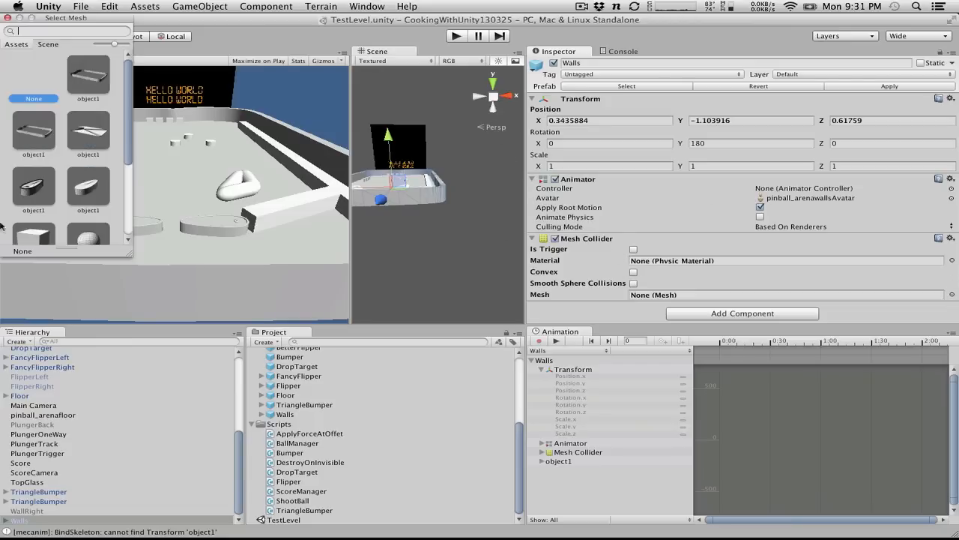
scroll(47, 162, "down", 2)
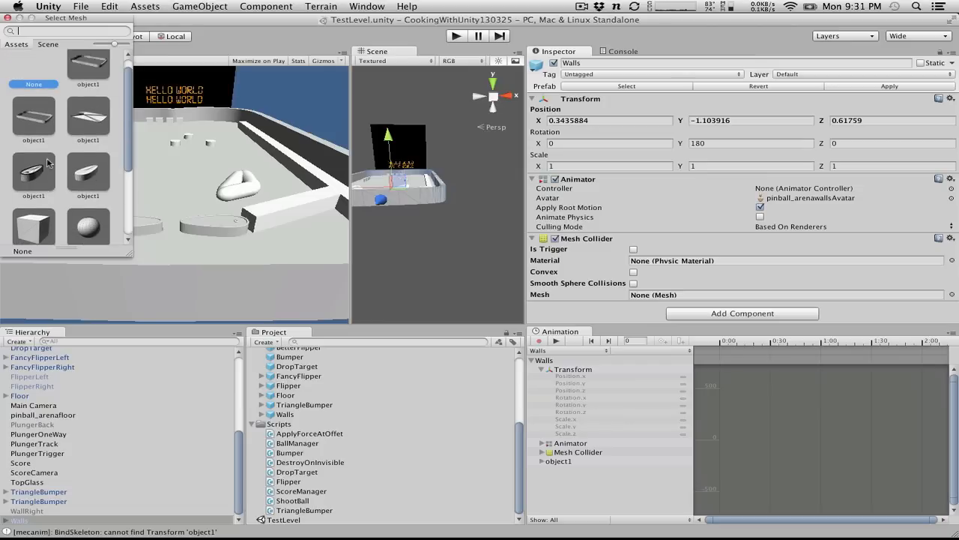
left_click(93, 73)
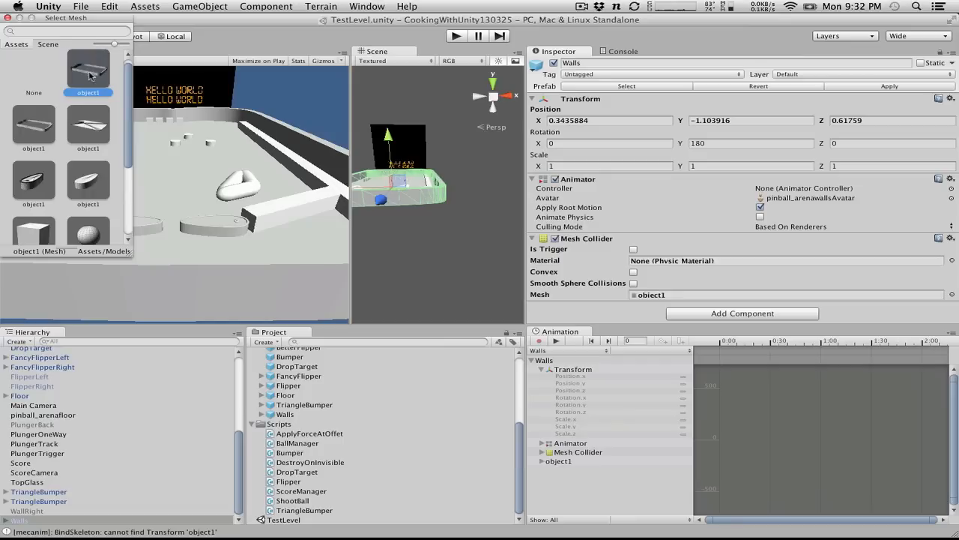
left_click(30, 126)
left_click(24, 141)
left_click(100, 65)
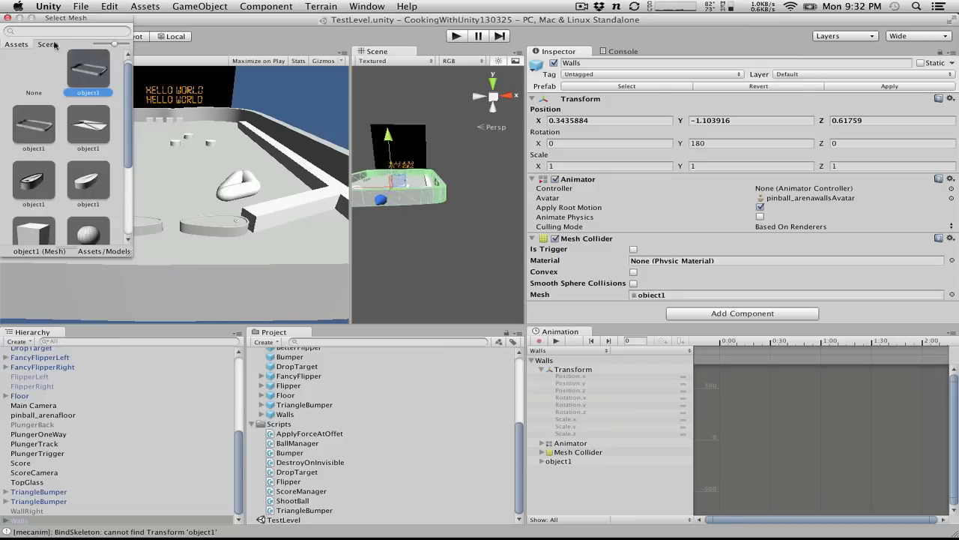
left_click(7, 18)
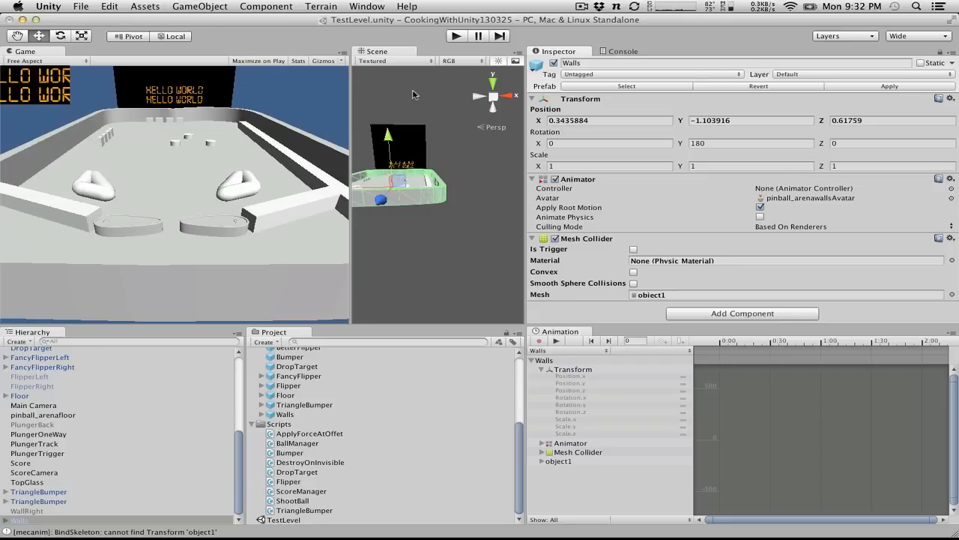
Step: Run the game with the Walls' new collider, stop it, and inspect a mecanim message in the console
left_click(456, 36)
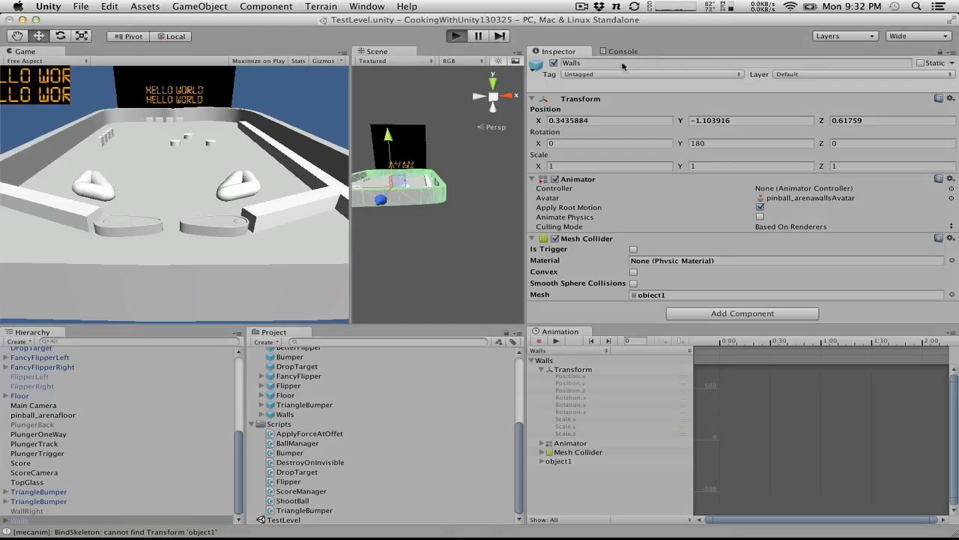
left_click(627, 51)
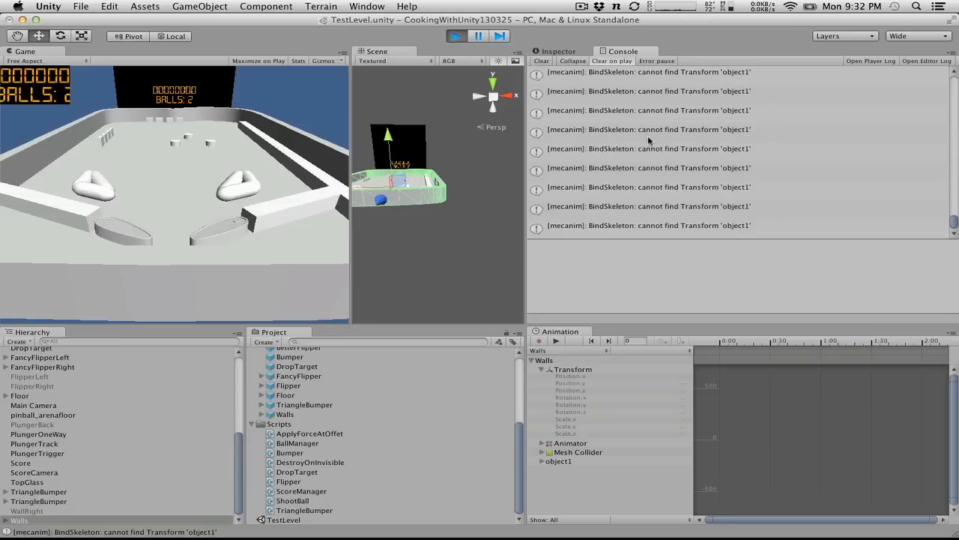
left_click(455, 36)
left_click(654, 150)
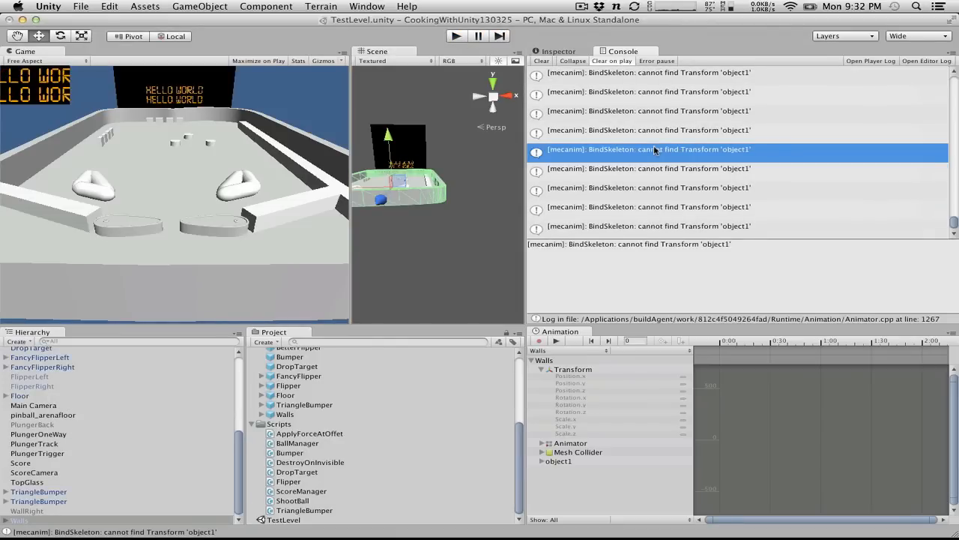
Step: Remove the Animator component from the Walls object
left_click(57, 520)
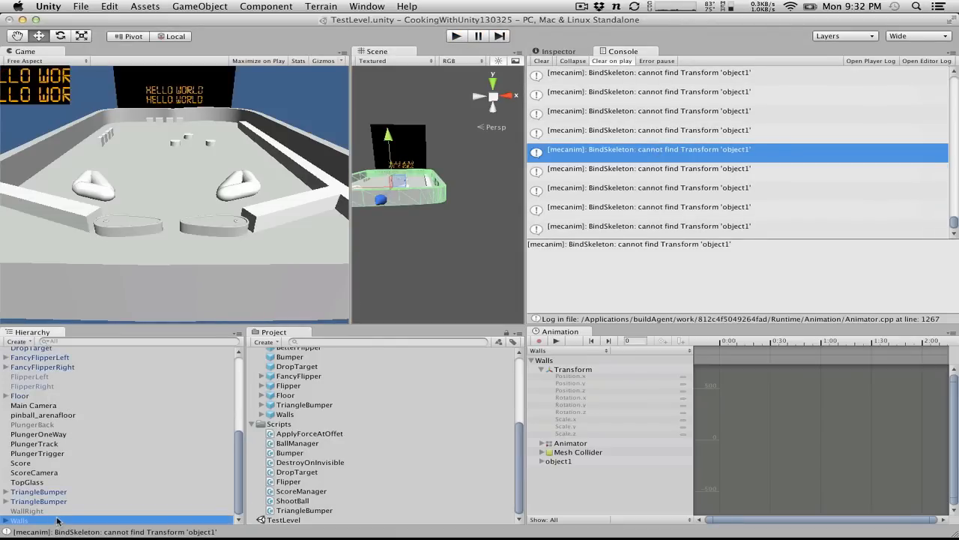
left_click(556, 52)
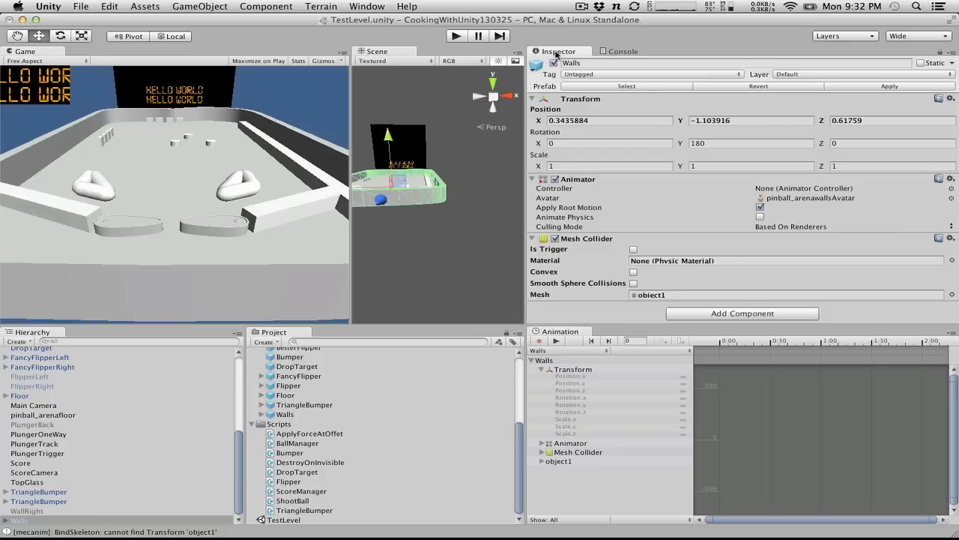
left_click(950, 179)
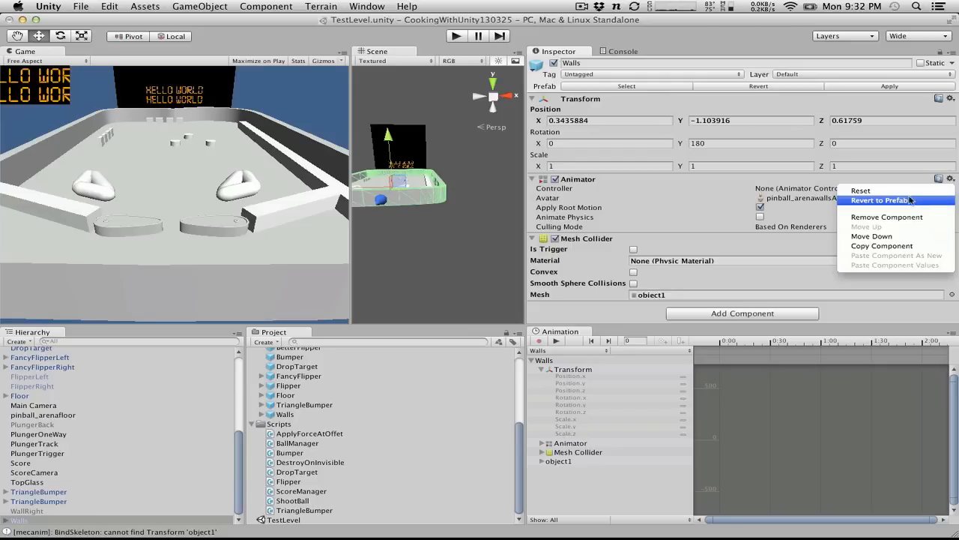
left_click(884, 219)
Step: Run the game briefly to check the console messages without the Walls' Animator, and stop it
left_click(455, 36)
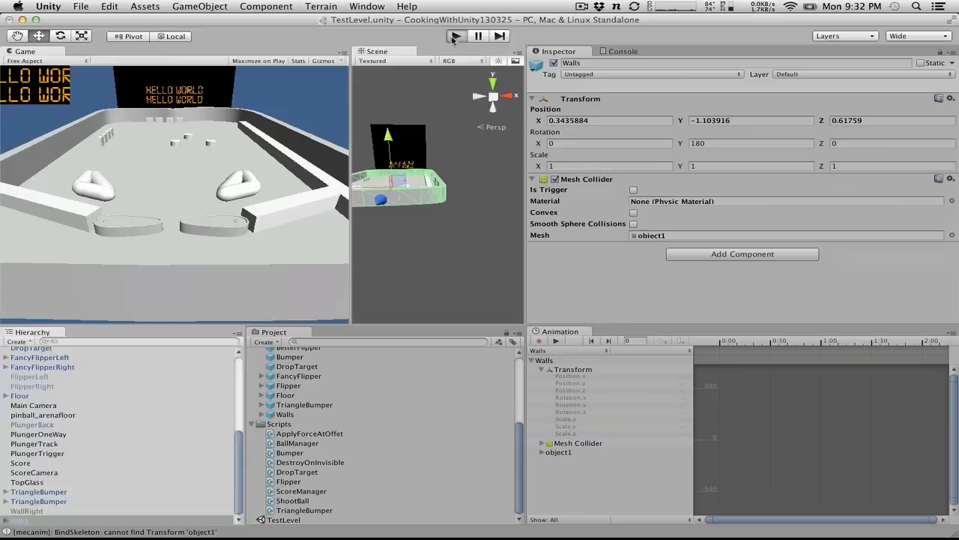
left_click(632, 52)
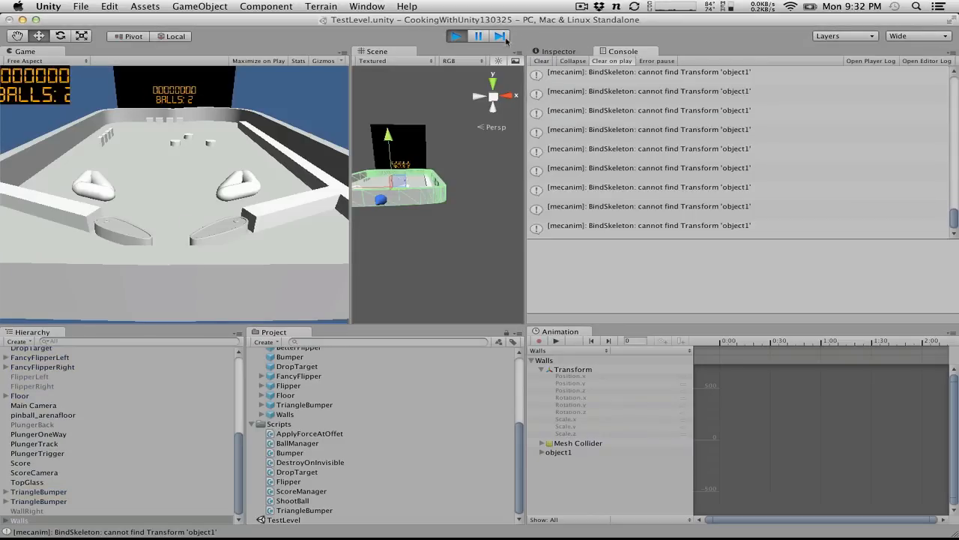
left_click(456, 36)
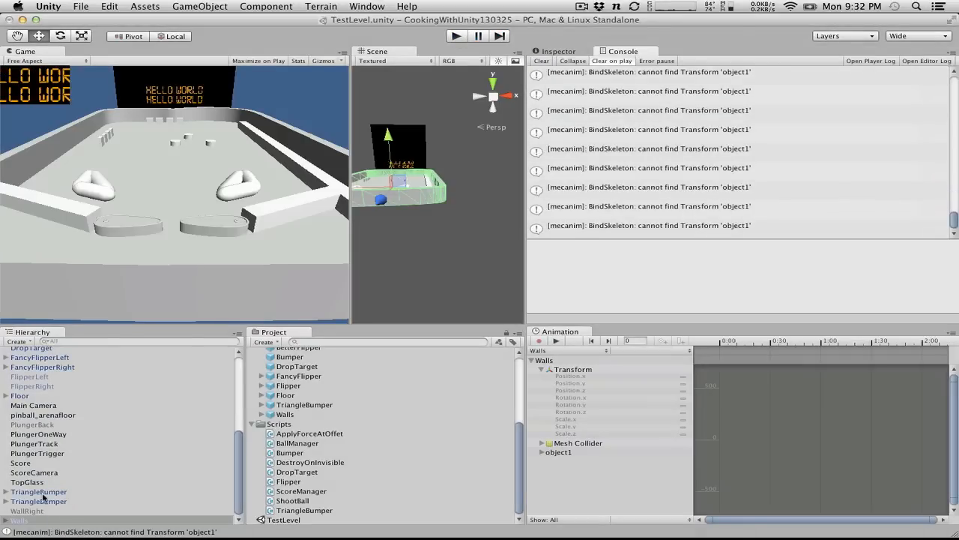
Step: Remove the Animator component from the Floor object
scroll(42, 496, "up", 10)
scroll(42, 496, "down", 10)
left_click(30, 396)
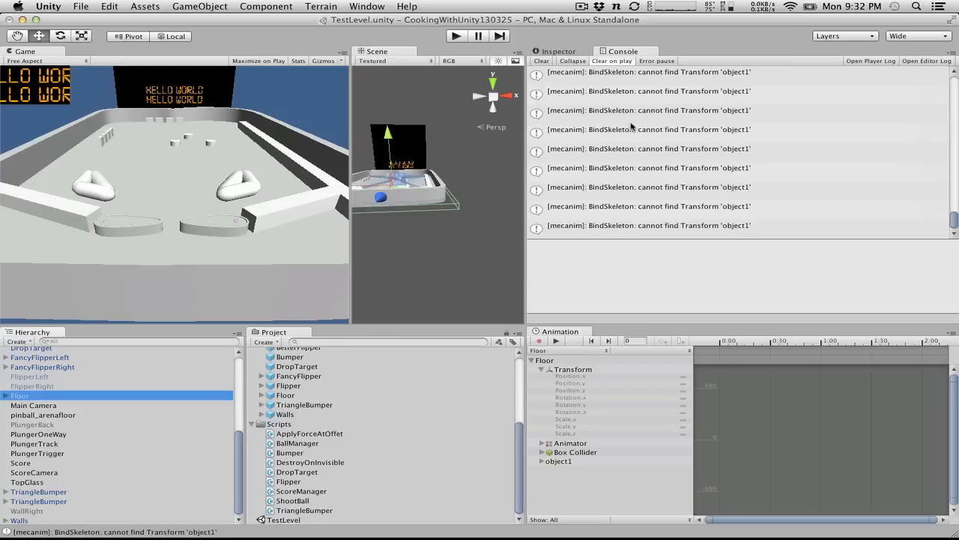
left_click(557, 51)
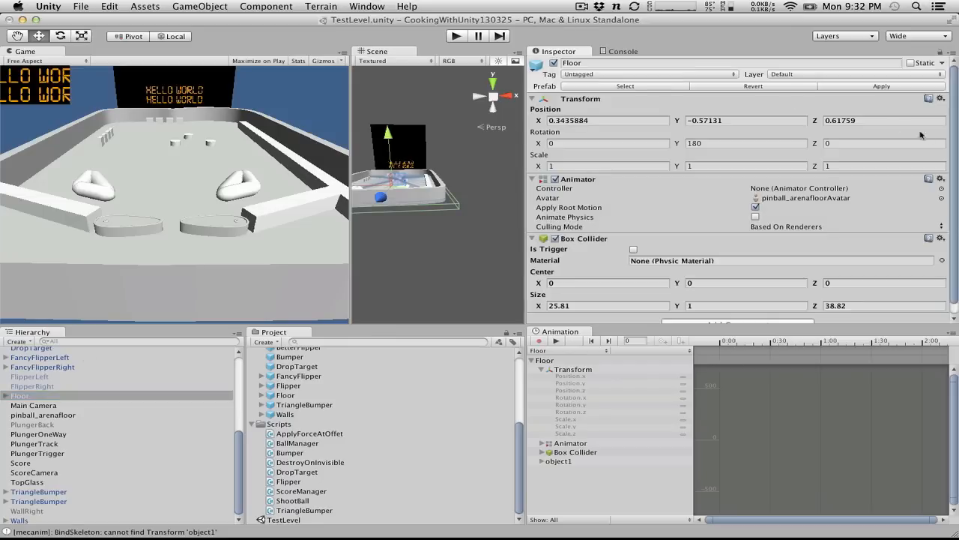
left_click(940, 178)
left_click(877, 217)
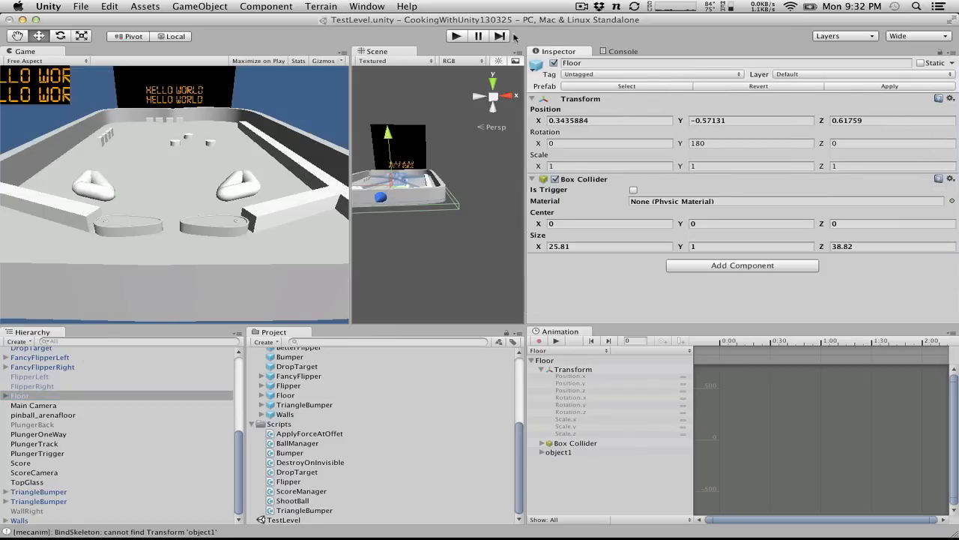
Step: Run the game again to check the console messages without the Floor's Animator, and stop it
left_click(455, 36)
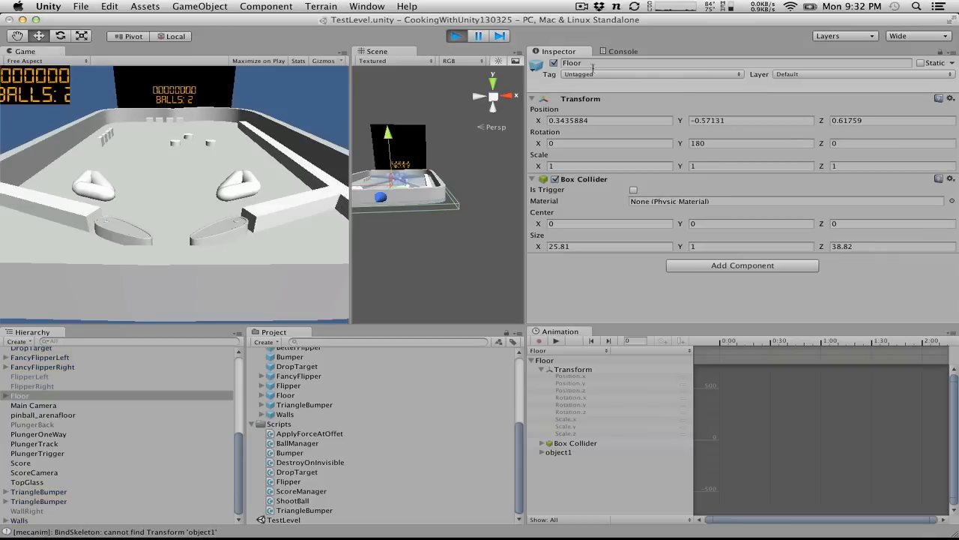
left_click(623, 50)
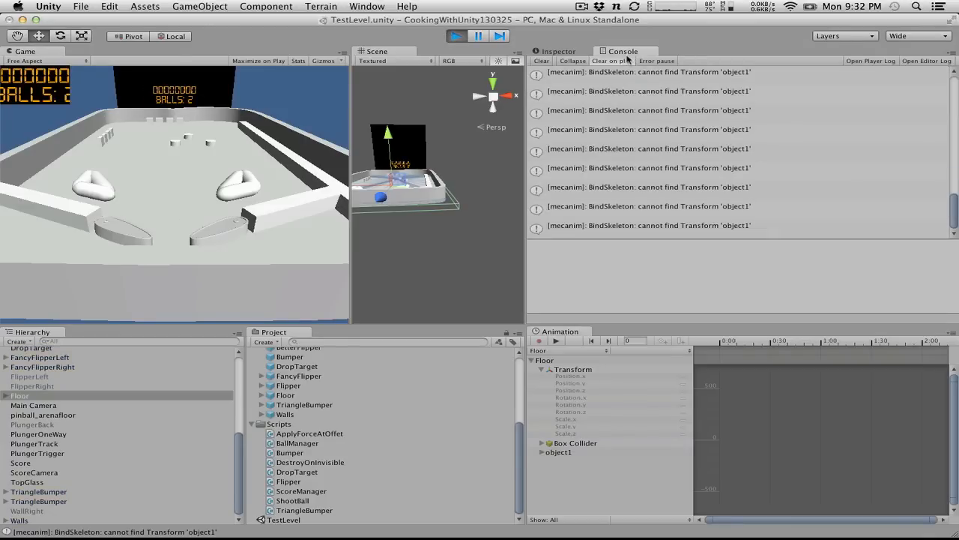
left_click(461, 37)
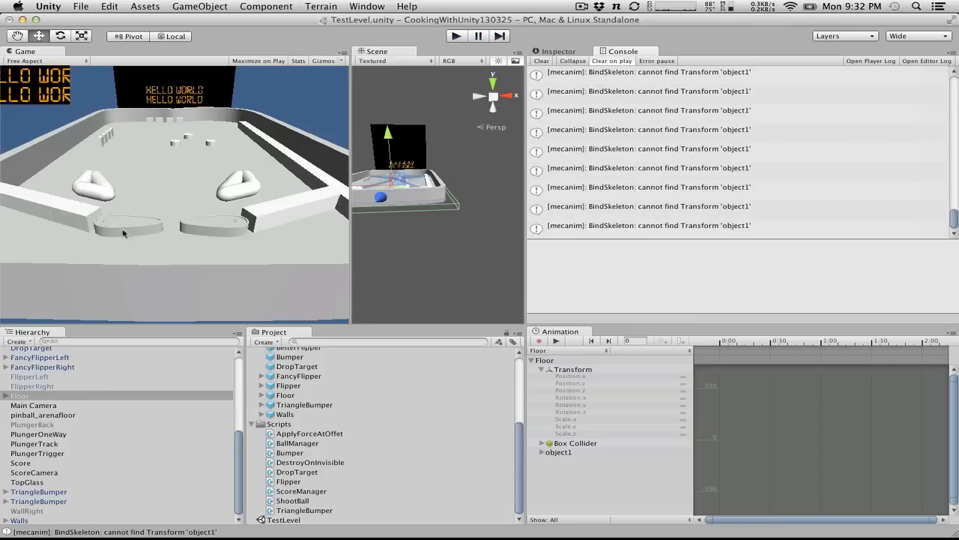
Step: Remove the Animator component from both FancyFlipperLeft and FancyFlipperRight at once
scroll(39, 479, "up", 1)
left_click(41, 373)
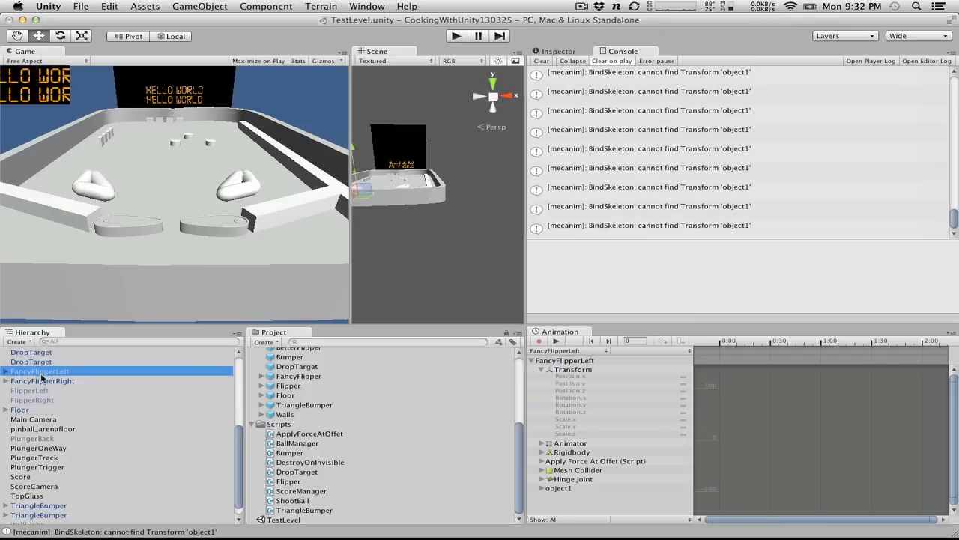
left_click(42, 380, "shift")
left_click(569, 51)
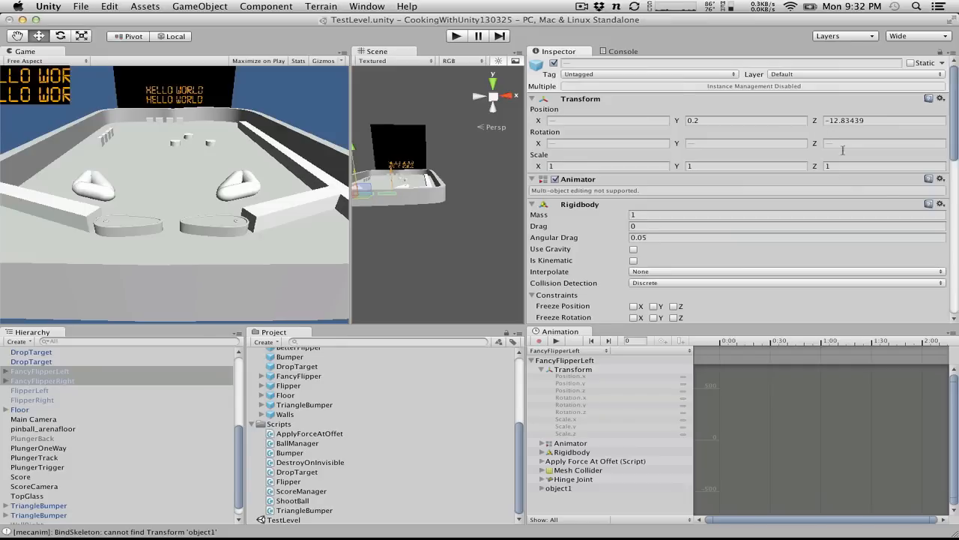
left_click(941, 179)
left_click(924, 217)
Step: Run the game without the flippers' Animators, stop it, and inspect a BindSkeleton message in the console
left_click(456, 36)
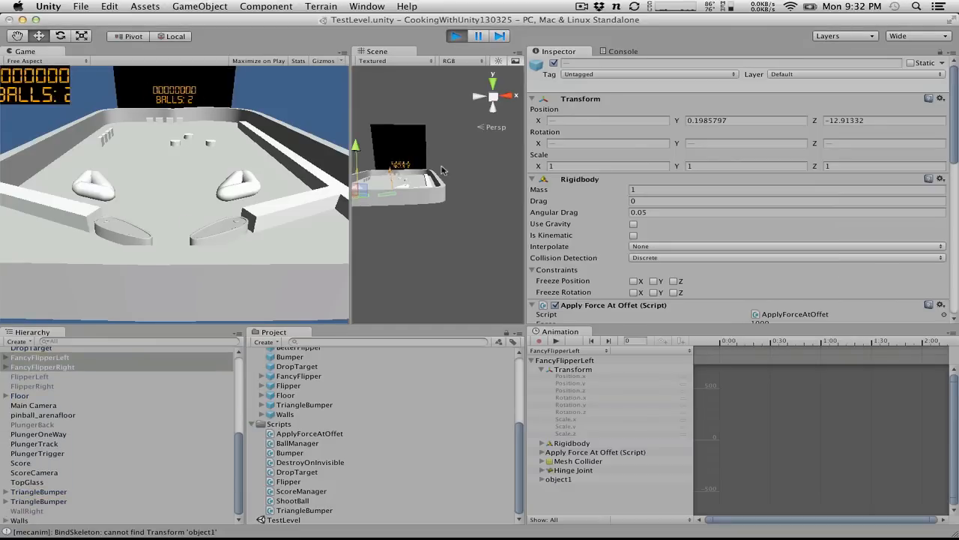
left_click(627, 52)
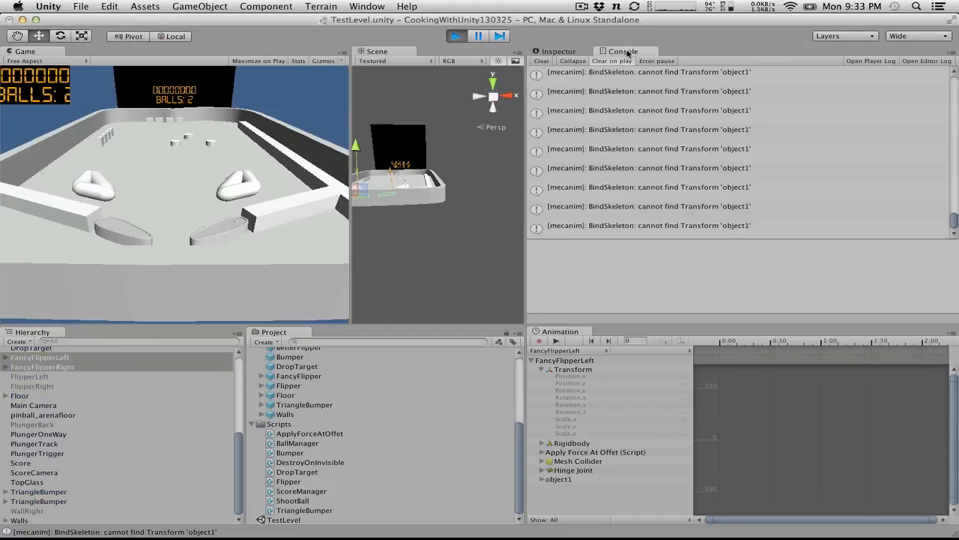
left_click(579, 53)
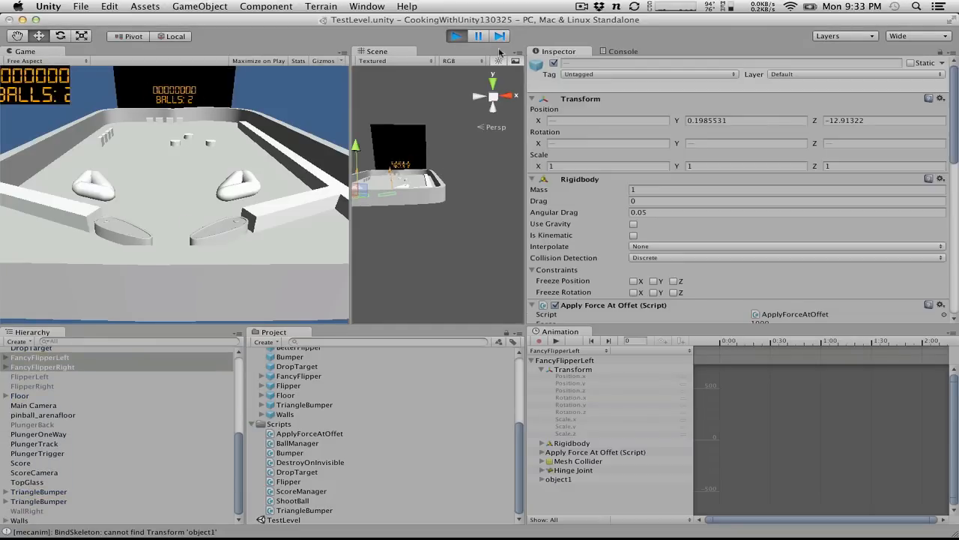
left_click(455, 37)
left_click(612, 51)
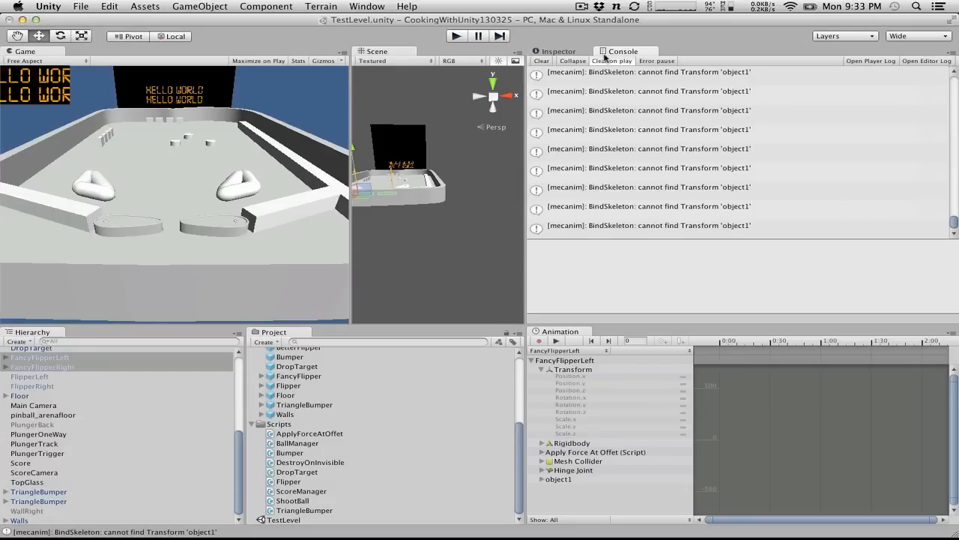
left_click(604, 111)
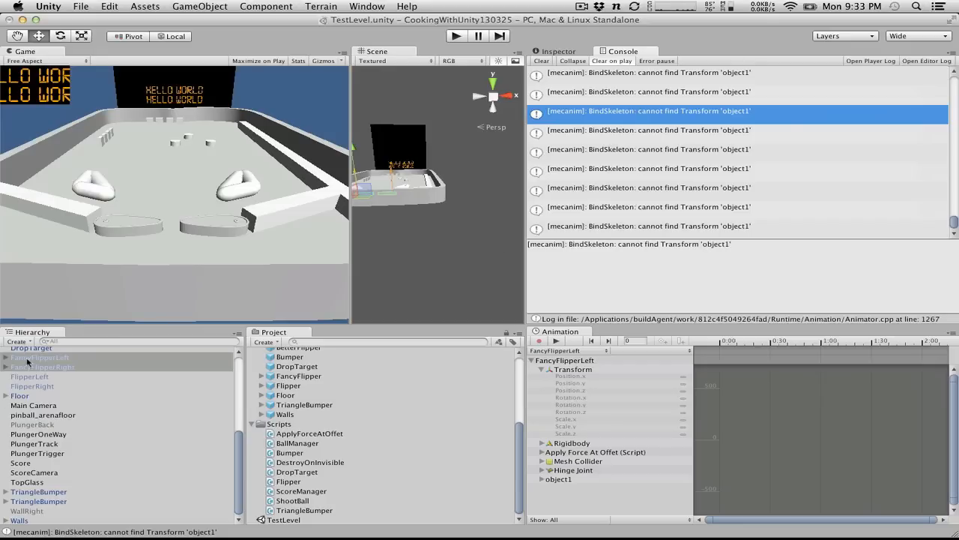
Step: Expand FancyFlipperRight and Floor in the scene hierarchy and inspect the components of the Floor's object1 child
left_click(12, 384)
left_click(6, 368)
left_click(54, 386)
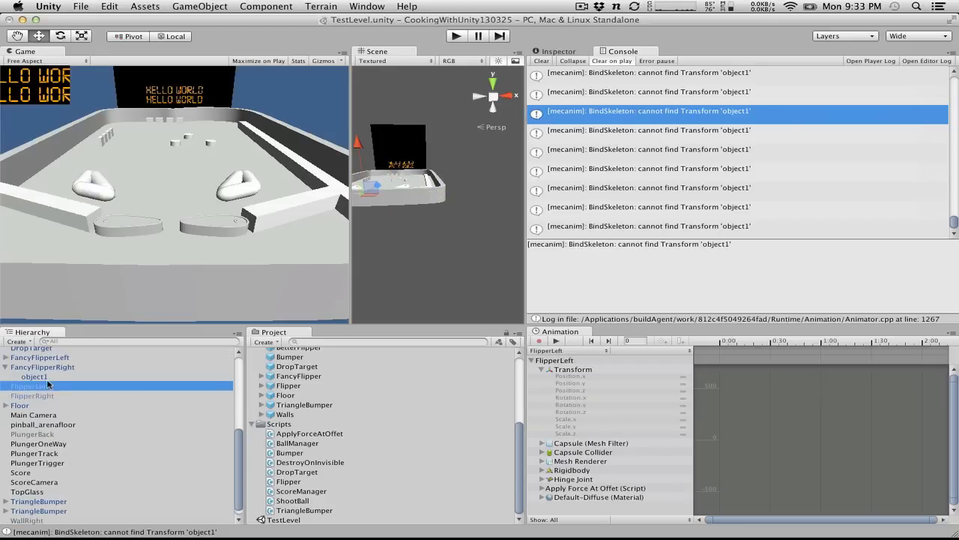
left_click(6, 406)
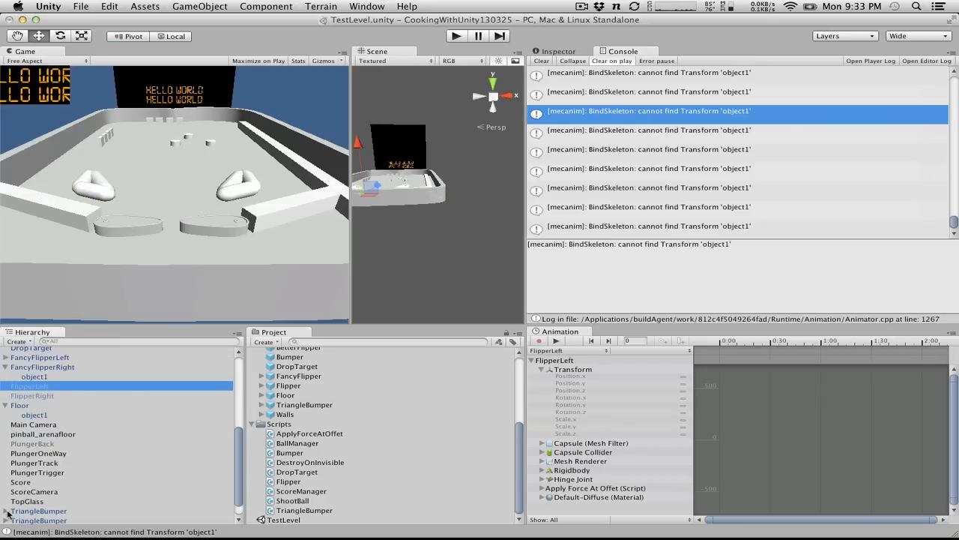
left_click(51, 416)
left_click(554, 51)
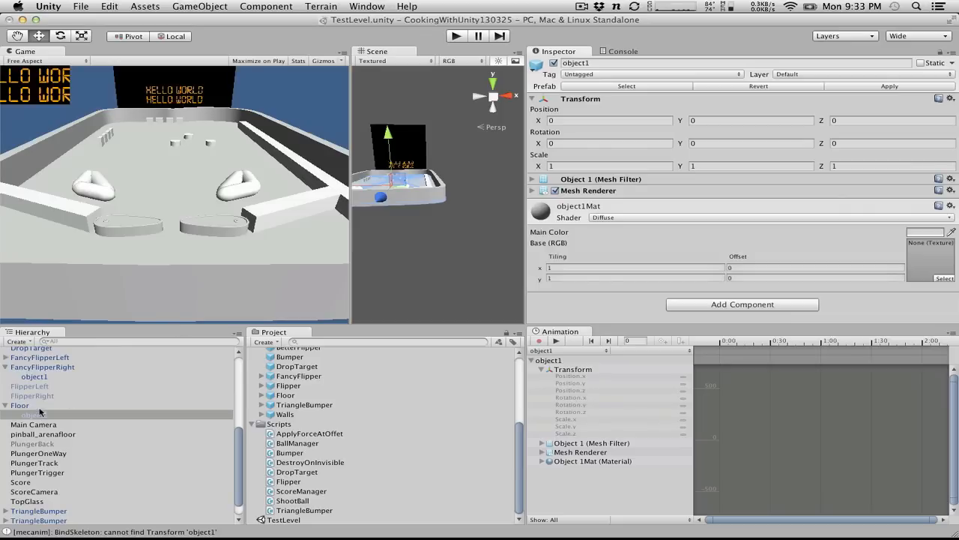
Step: Recheck the Floor and its object1 child in the scene hierarchy for leftover animation components
left_click(22, 405)
left_click(40, 415)
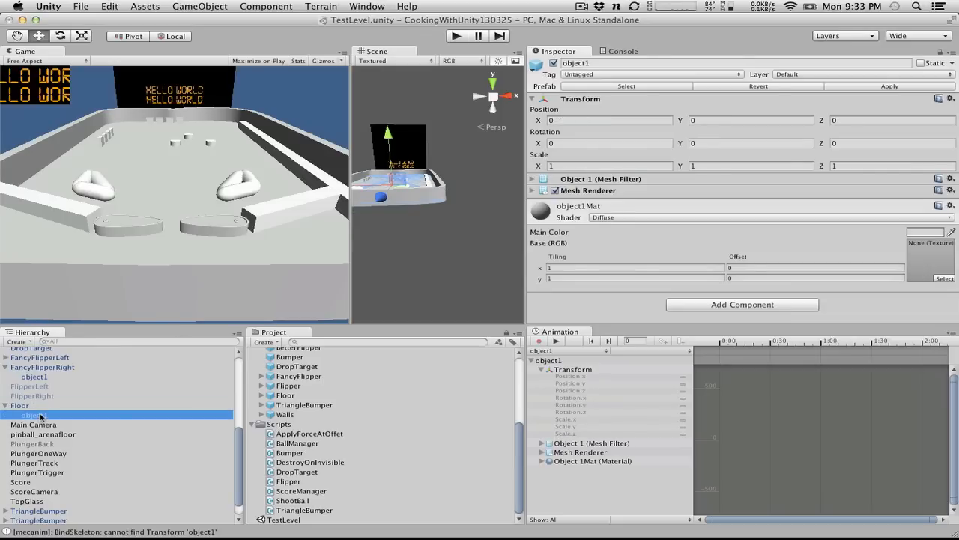
scroll(90, 421, "down", 2)
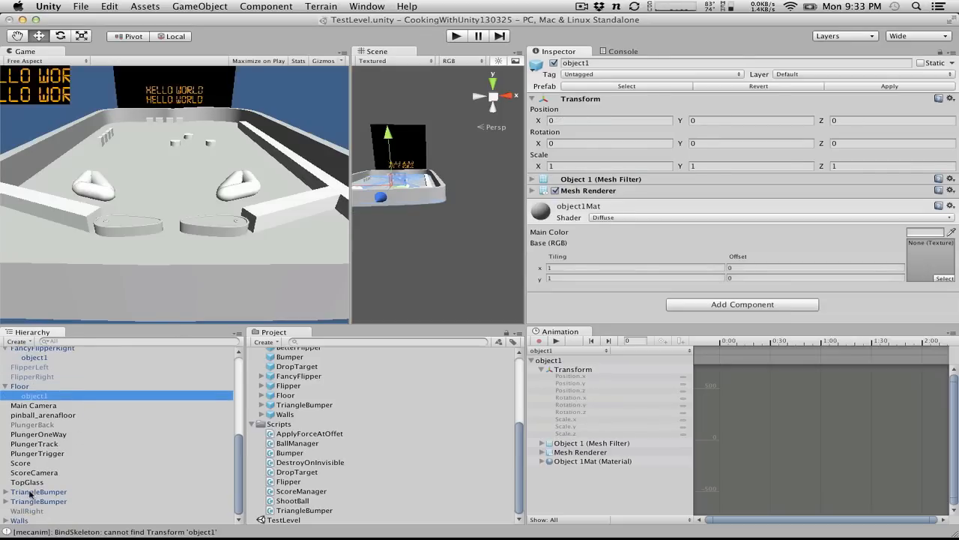
Step: Go through the scene objects from BallsRemaining down to Floor one by one, examining each one's components for remaining Animators
scroll(30, 494, "up", 10)
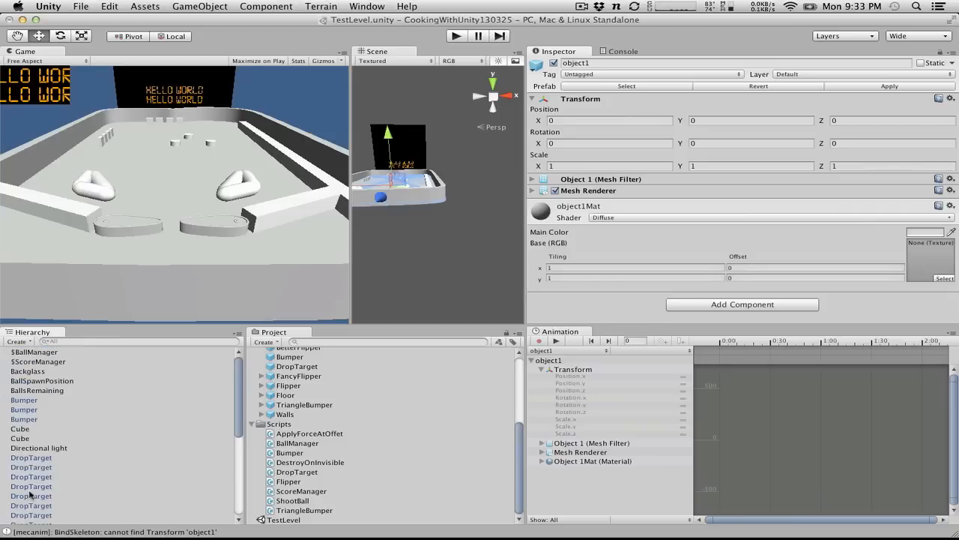
left_click(45, 371)
key("Down")
key("Down")
key("Down")
key("Down")
key("Down")
key("Down")
key("Down")
key("Down")
key("Down")
key("Down")
key("Down")
key("Down")
key("Down")
key("Down")
key("Down")
key("Down")
key("Down")
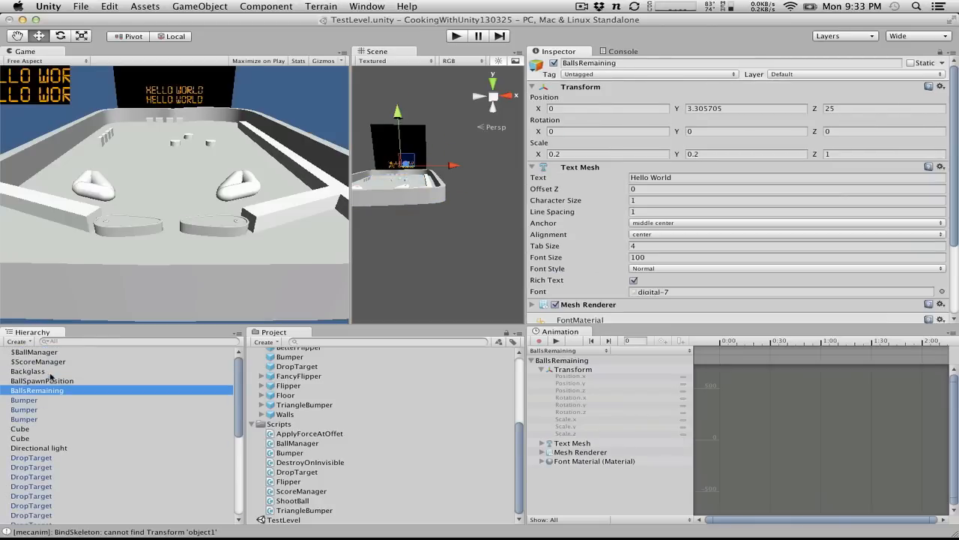
key("Down")
key("Down")
key("Down")
key("Down")
key("Down")
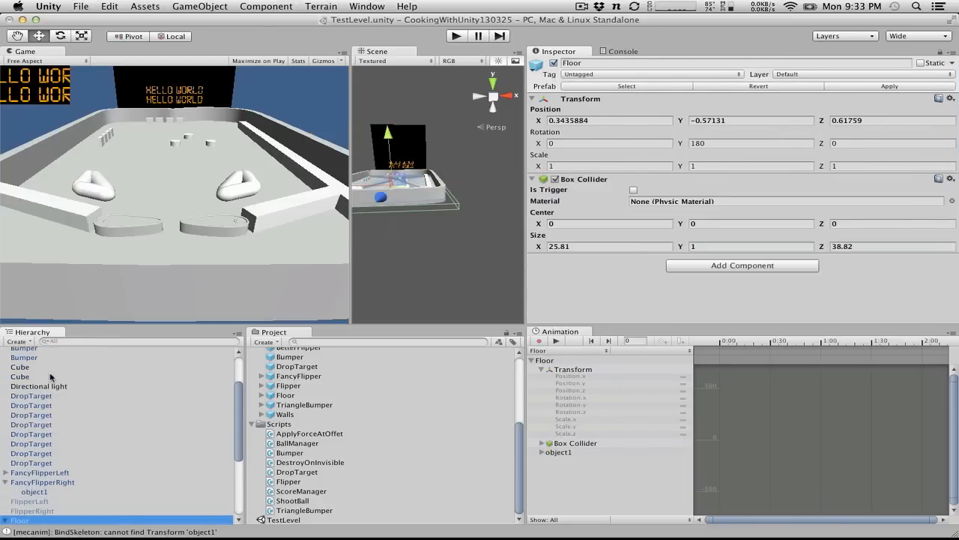
key("Up")
key("Up")
key("Up")
key("Up")
key("Up")
key("Down")
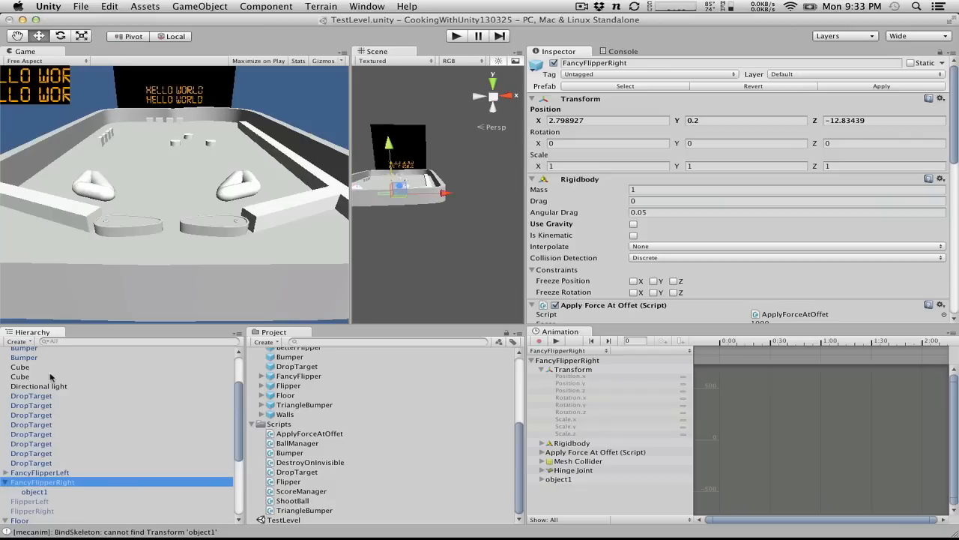
key("Down")
key("Up")
Step: Turn off Import Animation for the flipper, flipper_collider, pinball_arenafloor, pinball_arenawalls and pinball_arenawalls_lowpoly models together and apply the change
scroll(351, 420, "up", 5)
left_click(304, 400)
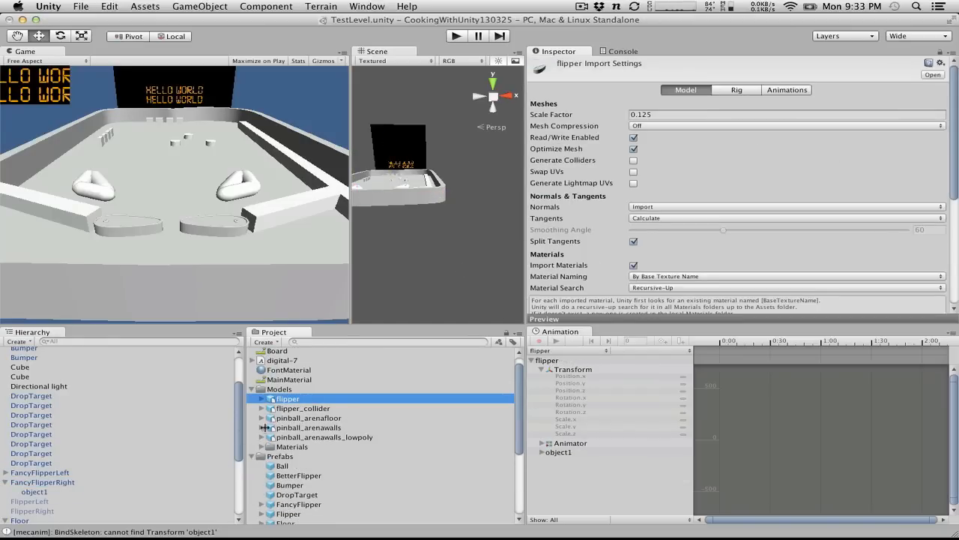
left_click(313, 409, "shift")
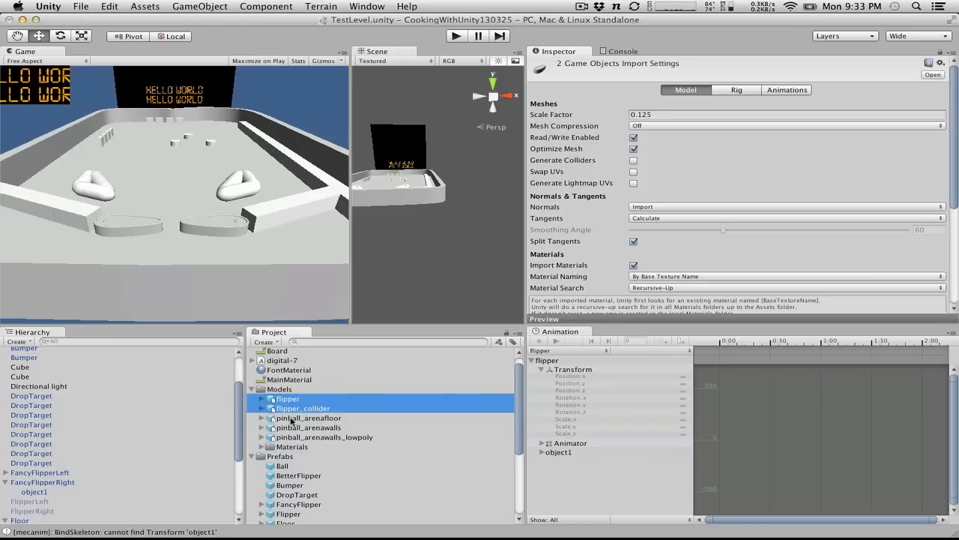
left_click(299, 420, "super")
left_click(303, 437, "super")
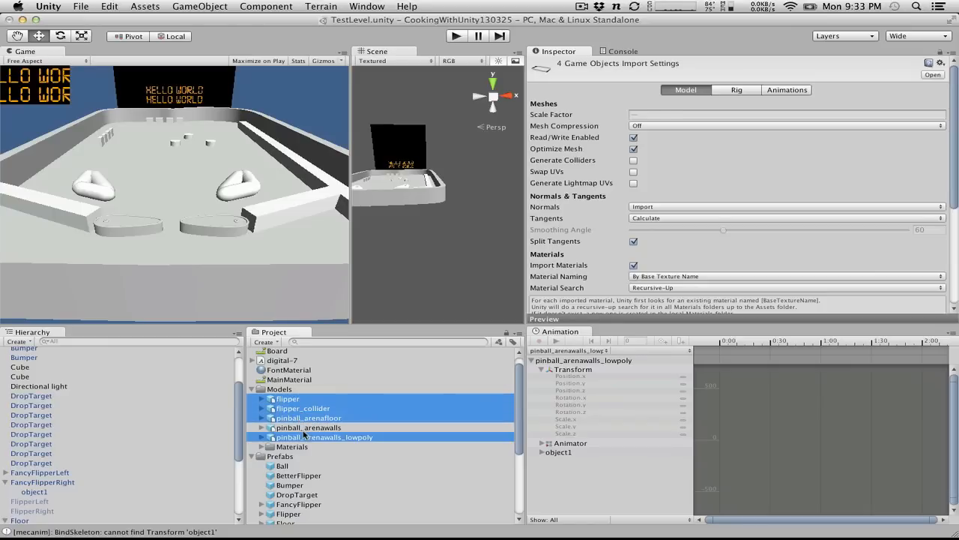
left_click(302, 428, "super")
left_click(787, 90)
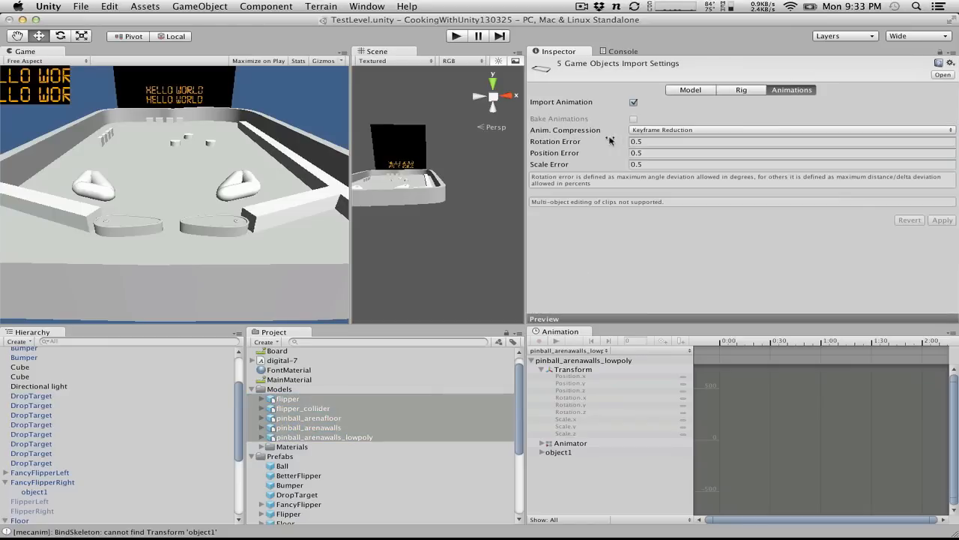
left_click(634, 103)
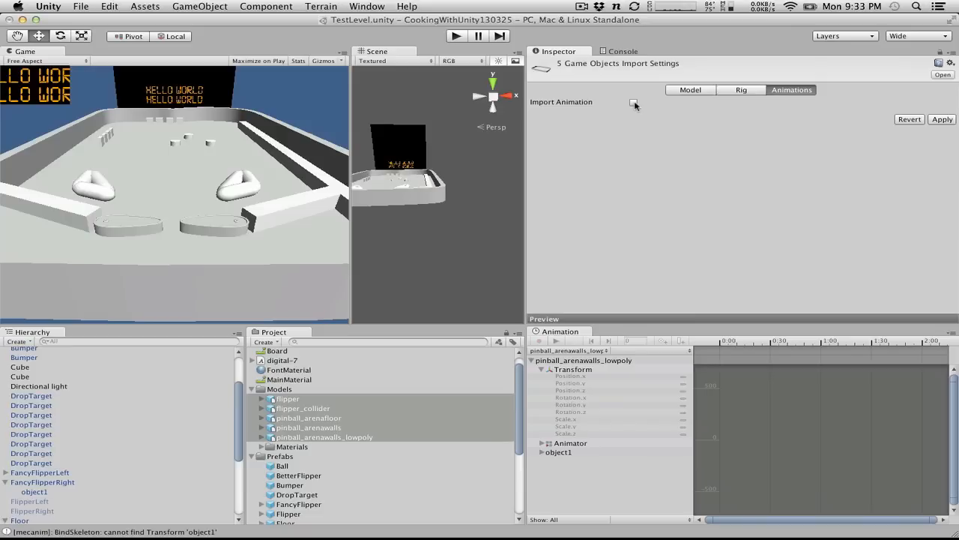
left_click(942, 119)
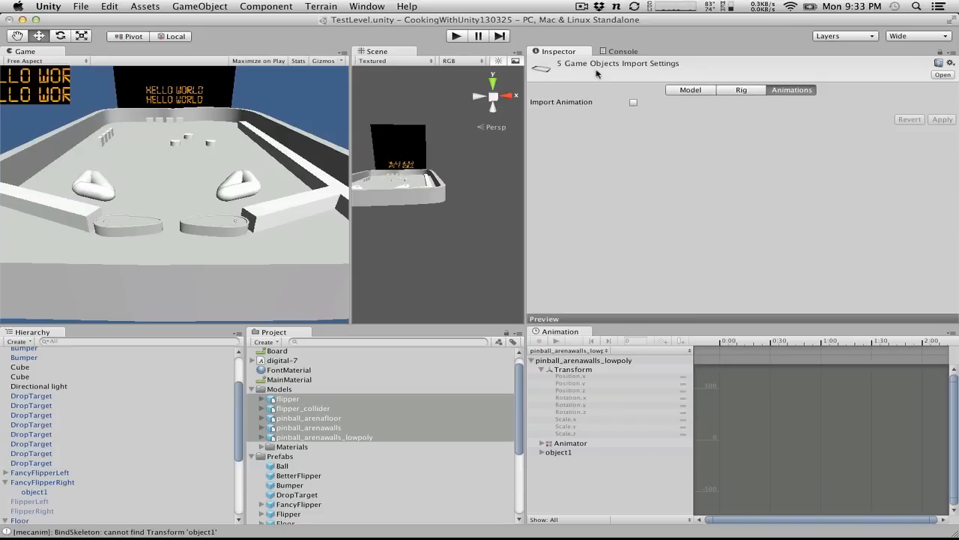
Step: Run the game with animation import disabled, inspect a BindSkeleton message in the console, and stop the game
left_click(456, 36)
left_click(619, 51)
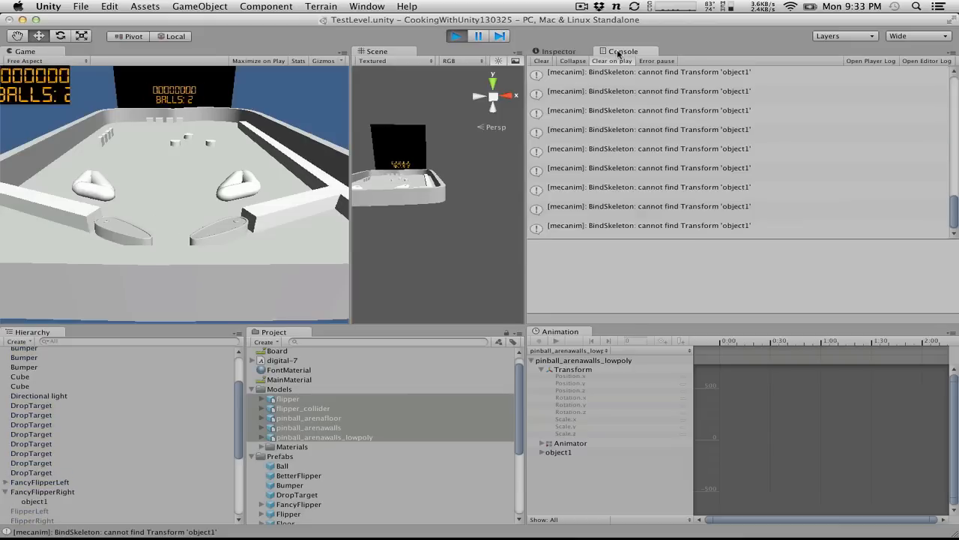
left_click(546, 63)
left_click(597, 73)
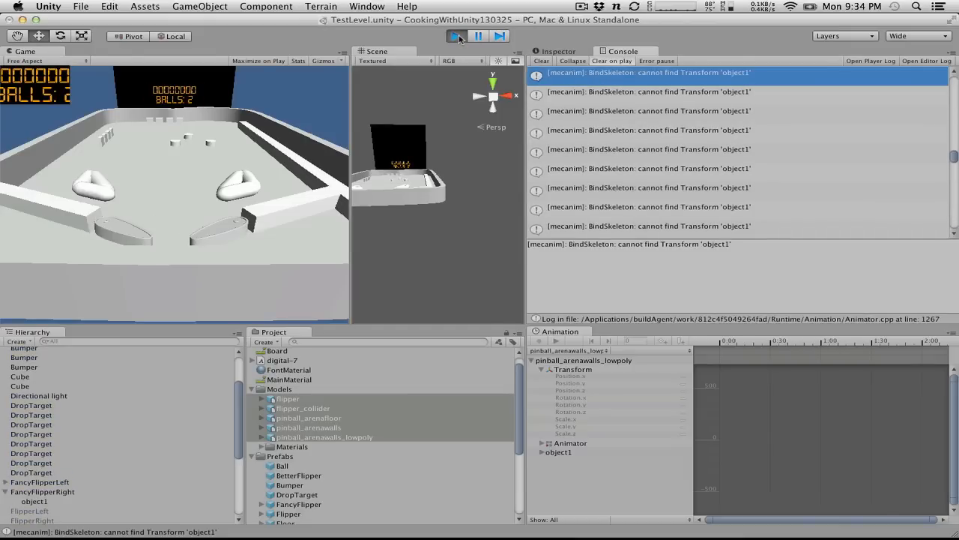
left_click(459, 37)
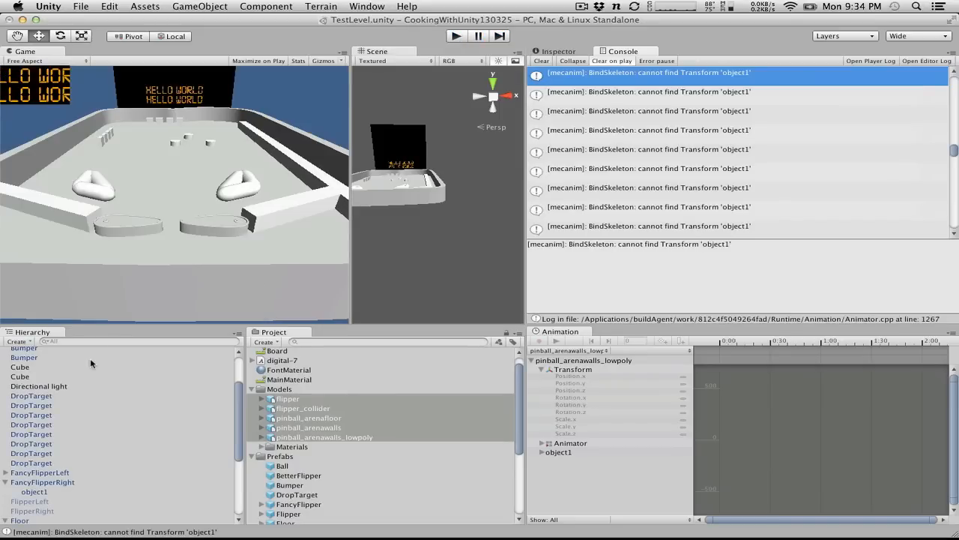
Step: Look over the scene hierarchy, run the game once more to check the console messages, and stop it
scroll(90, 357, "down", 5)
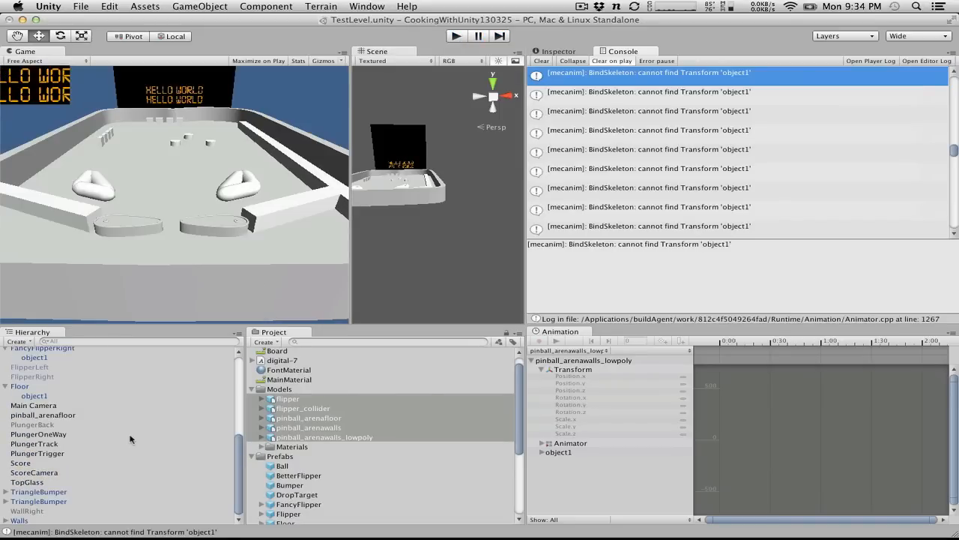
scroll(130, 438, "up", 6)
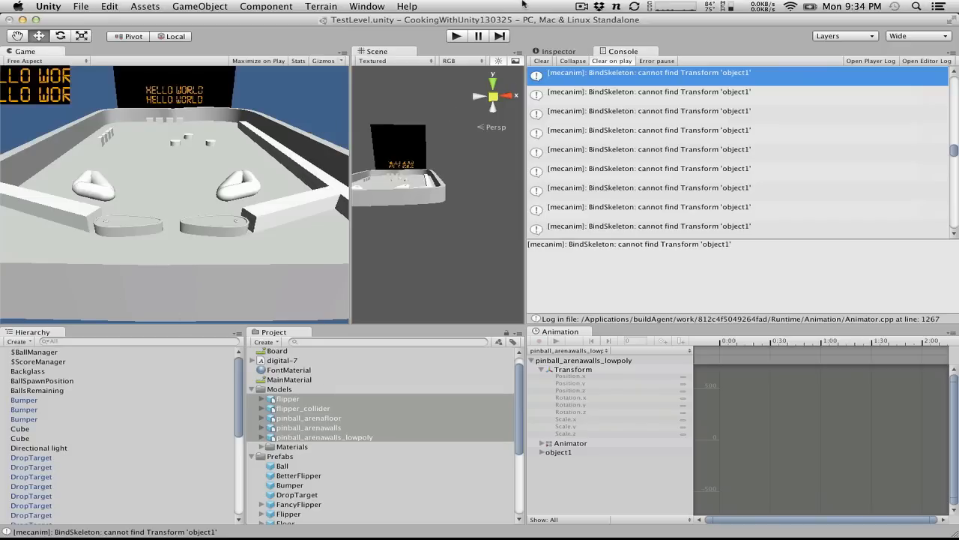
left_click(455, 36)
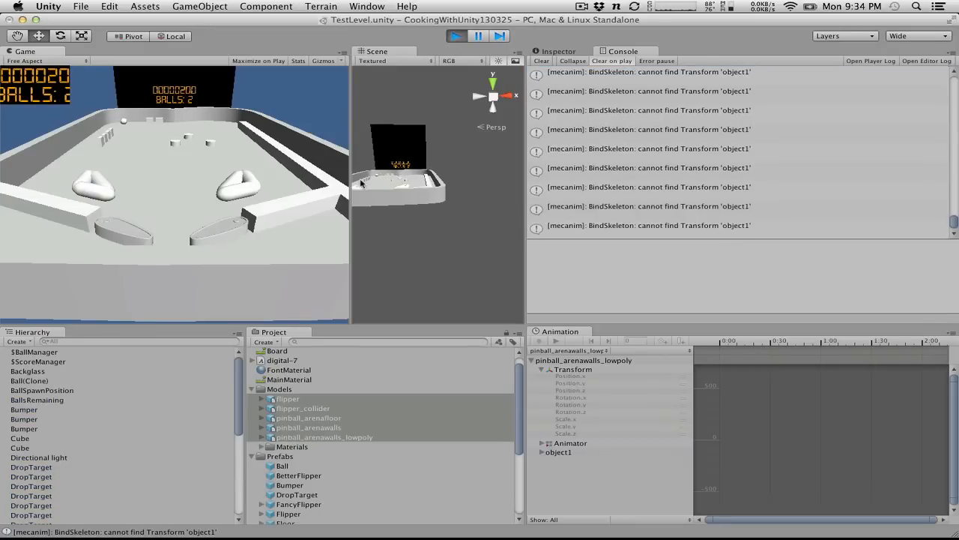
left_click(455, 36)
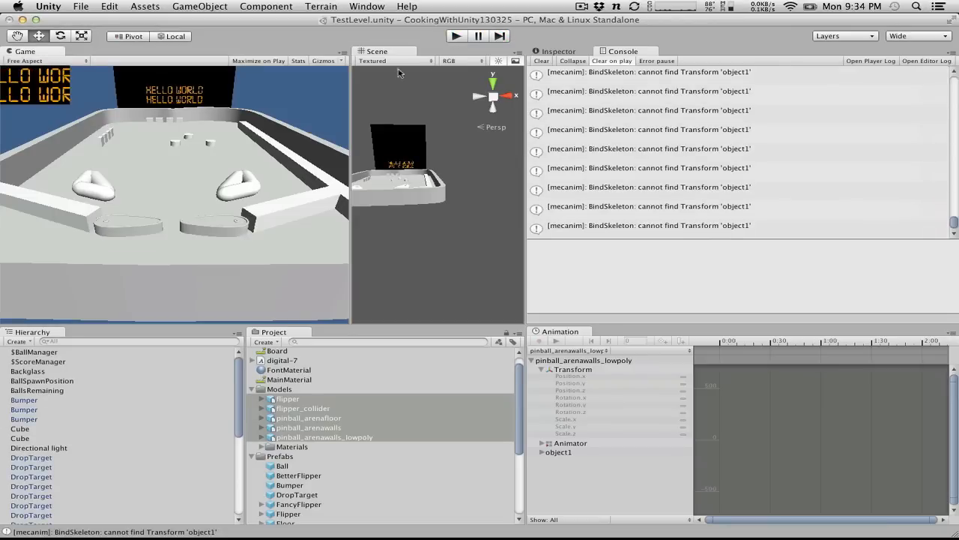
Step: Dock the Scene view with the Game view to widen the game display, and play-test the pinball table with the flippers
left_click_drag(380, 51, 82, 51)
left_click(36, 52)
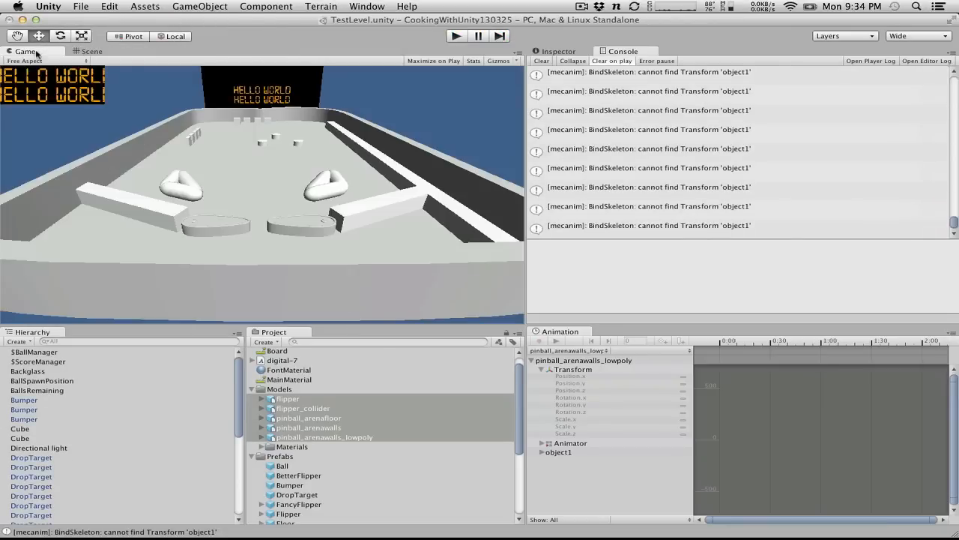
left_click(455, 36)
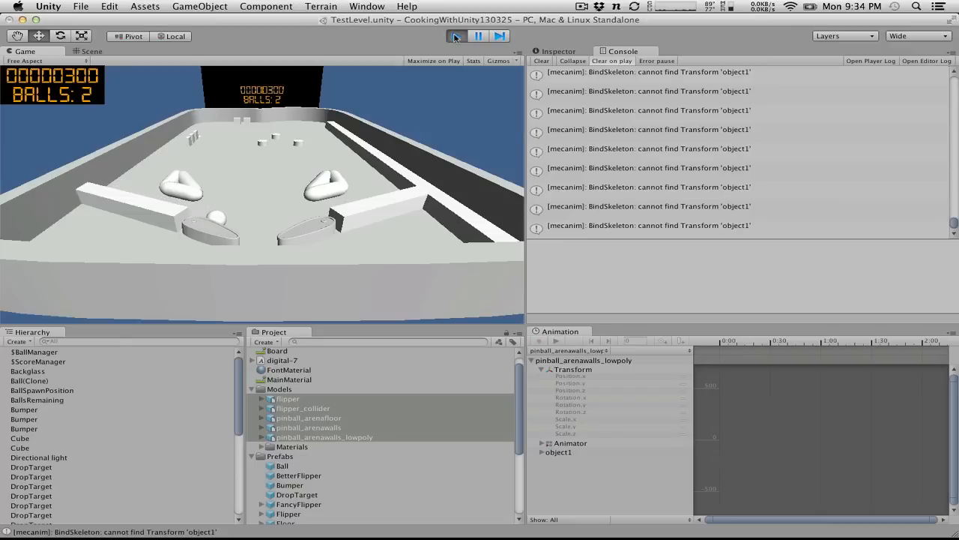
key("ctrl")
key("alt")
key("alt")
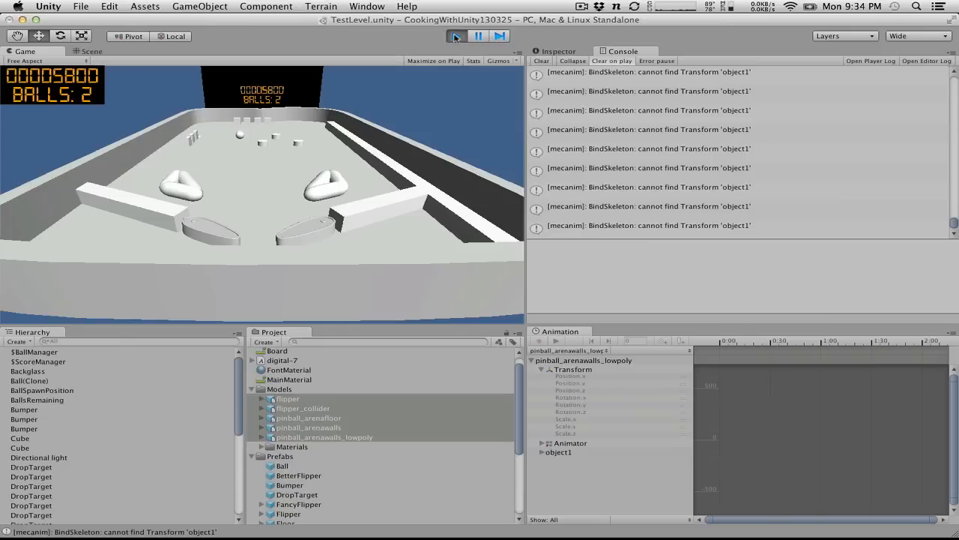
key("ctrl")
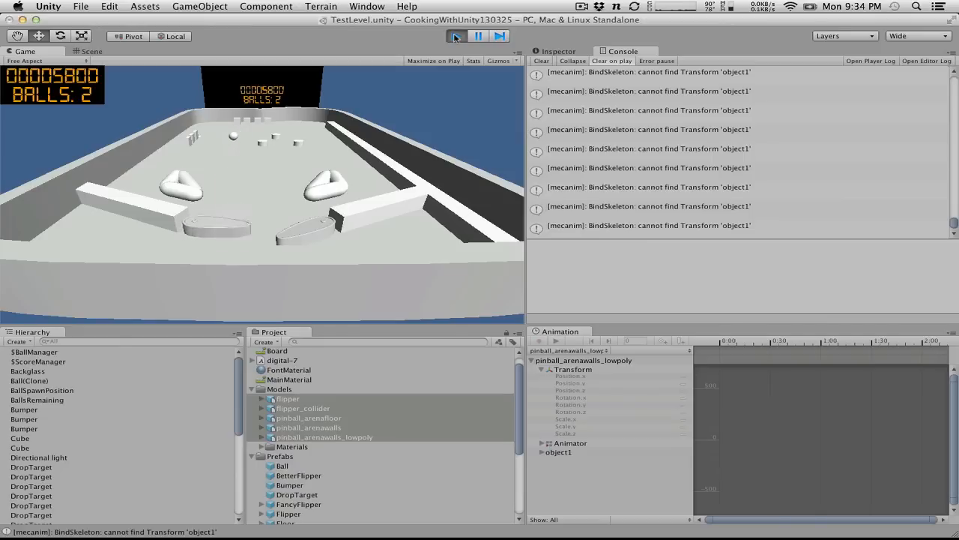
key("ctrl")
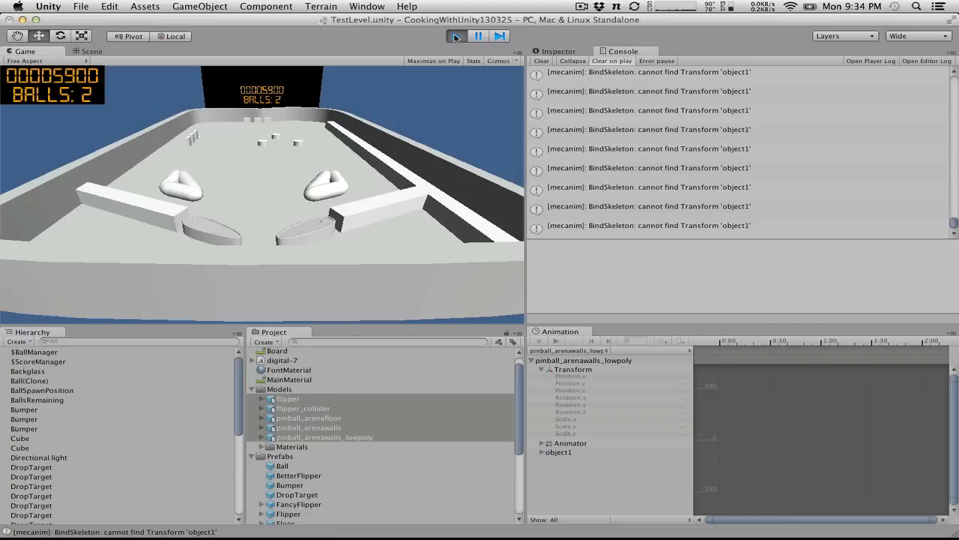
Step: Test the left and right flippers by triggering them alternately in the running game, and stop the game
key("Left")
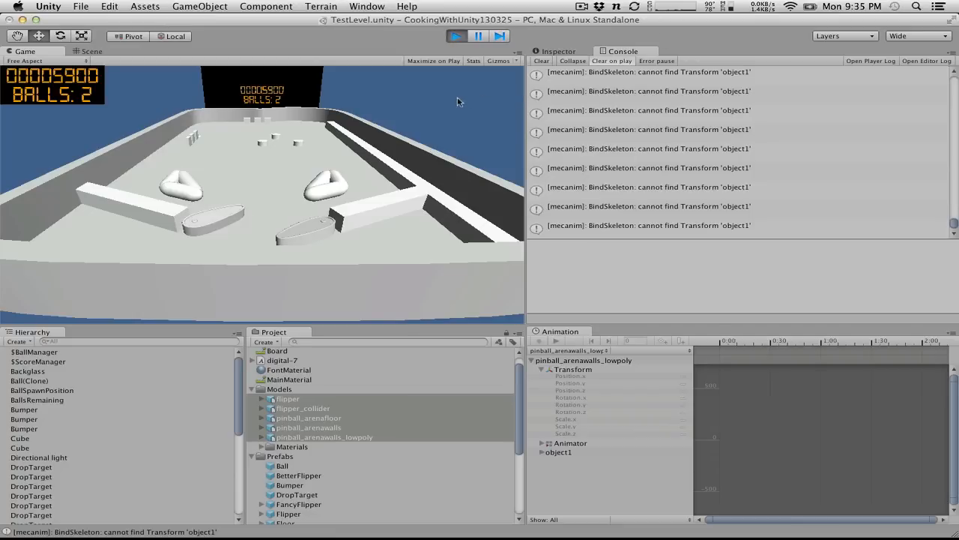
key("Right")
key("Left")
key("Right")
key("Left")
key("Right")
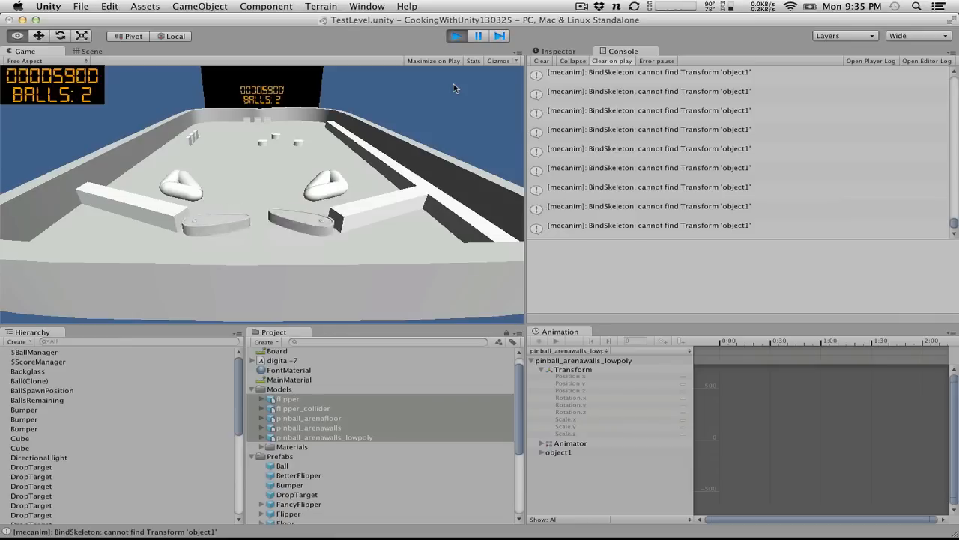
key("Left")
key("Right")
key("Left")
key("Right")
key("Left")
key("Right")
key("Left")
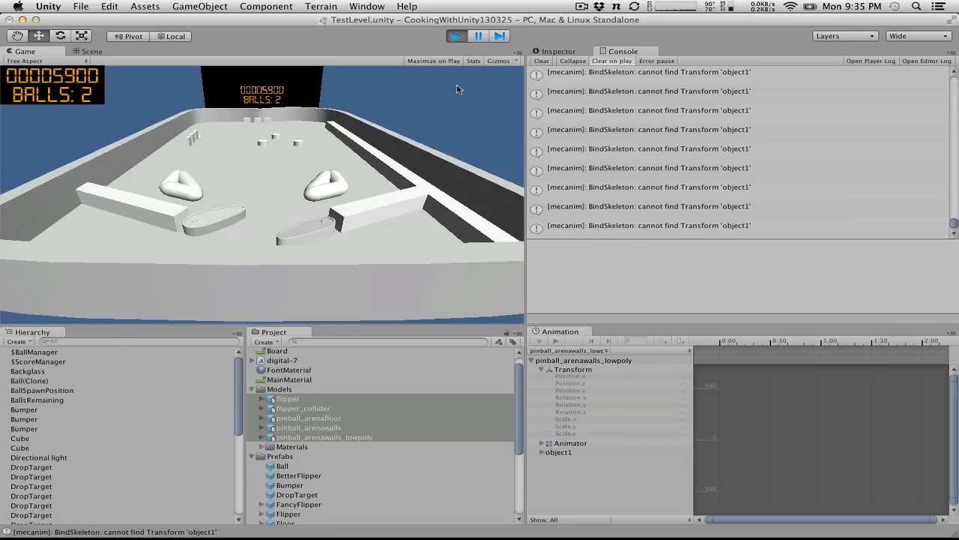
key("Right")
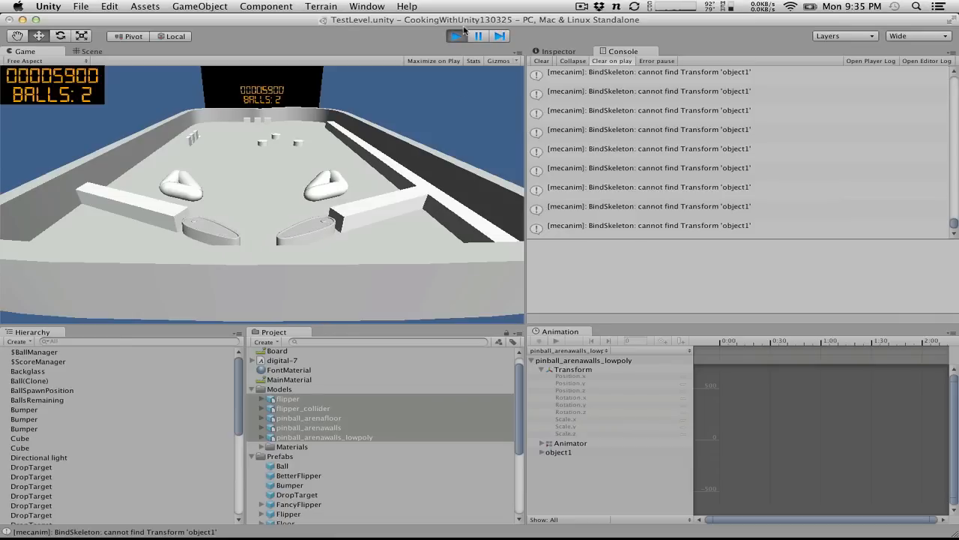
left_click(460, 36)
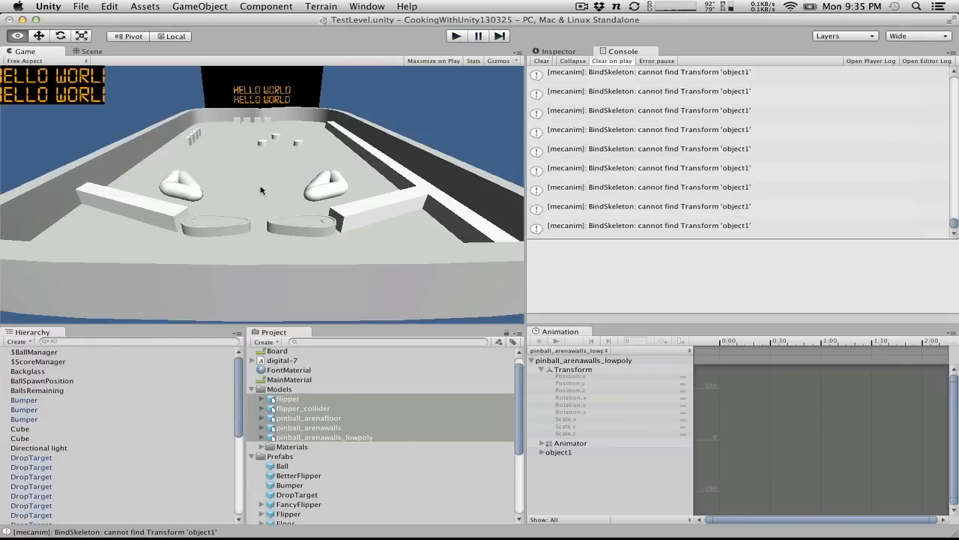
Step: Create a new C# script in the project's Models folder
left_click(89, 51)
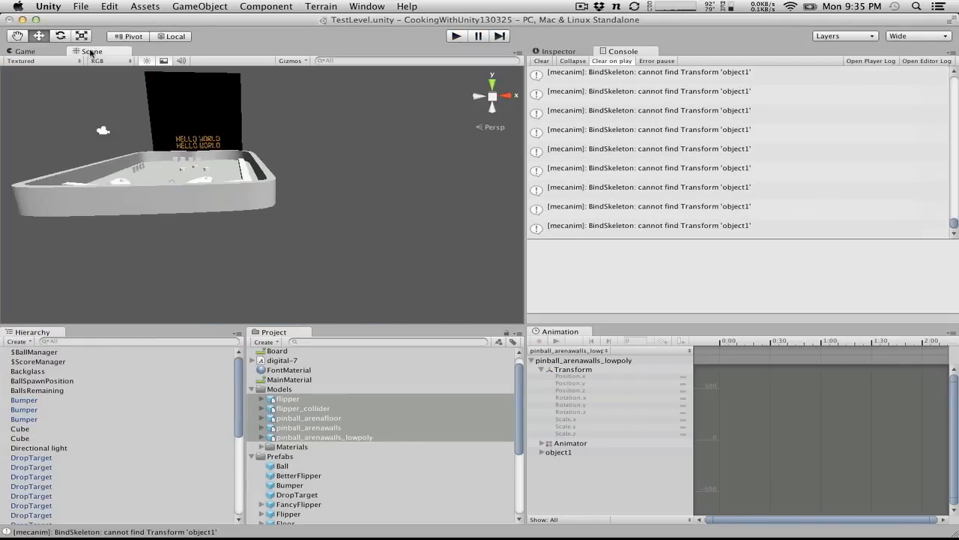
left_click_drag(230, 147, 231, 357, "alt")
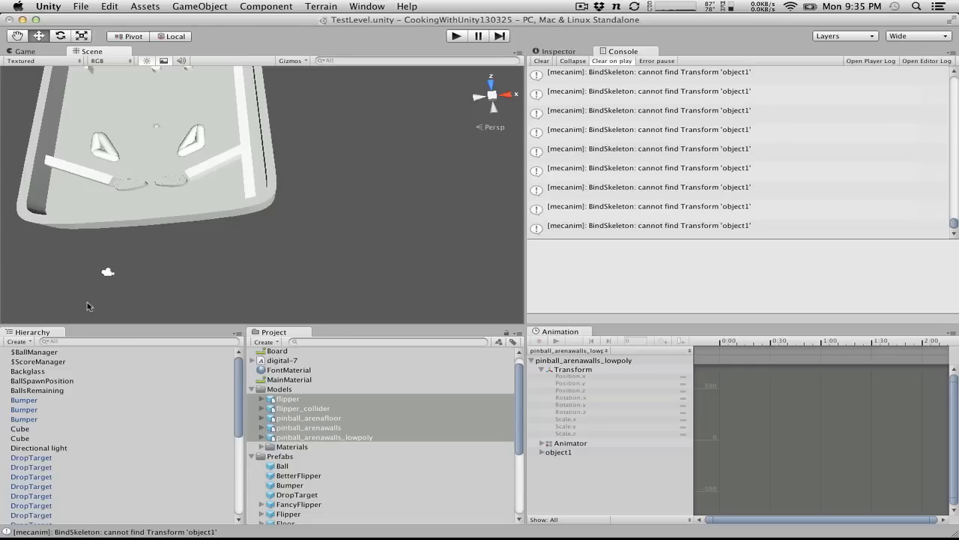
scroll(296, 409, "down", 5)
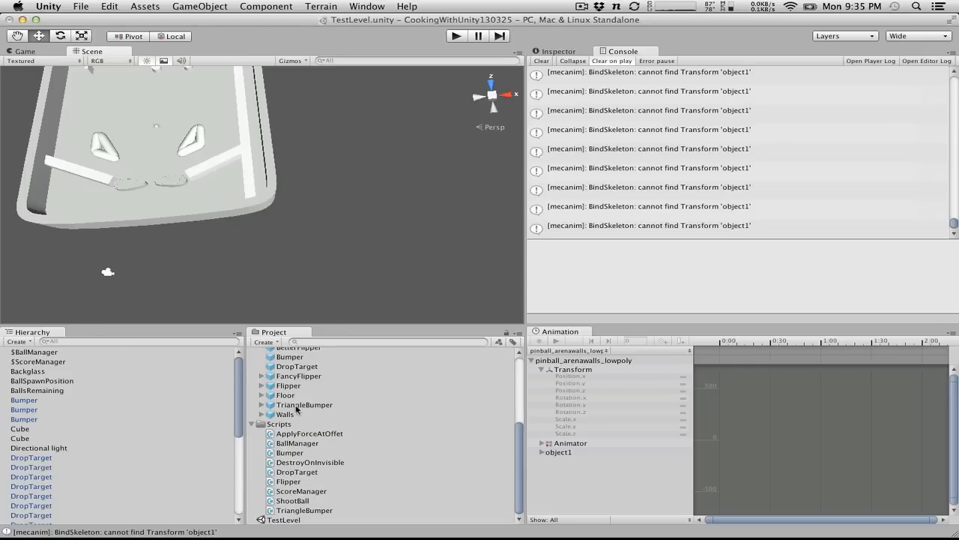
scroll(296, 409, "up", 6)
left_click(264, 343)
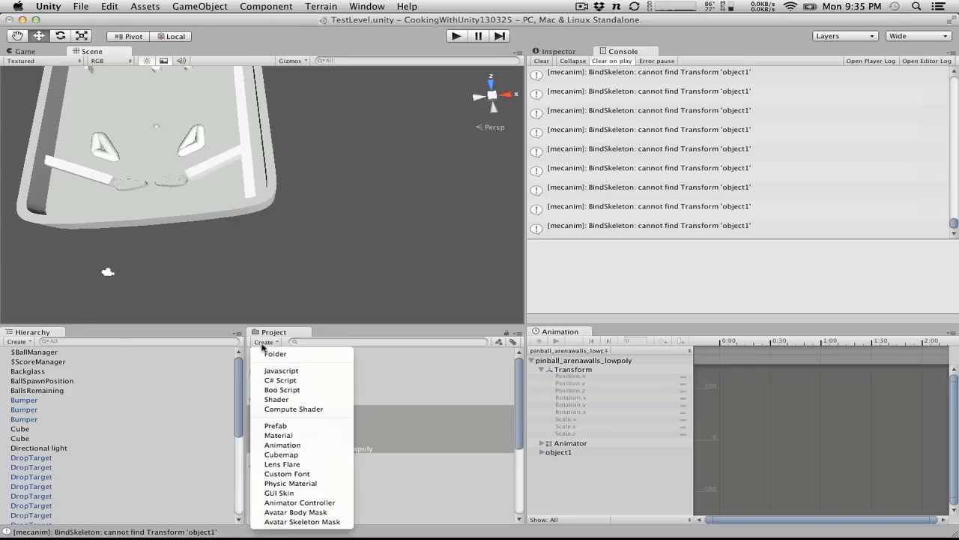
left_click(291, 381)
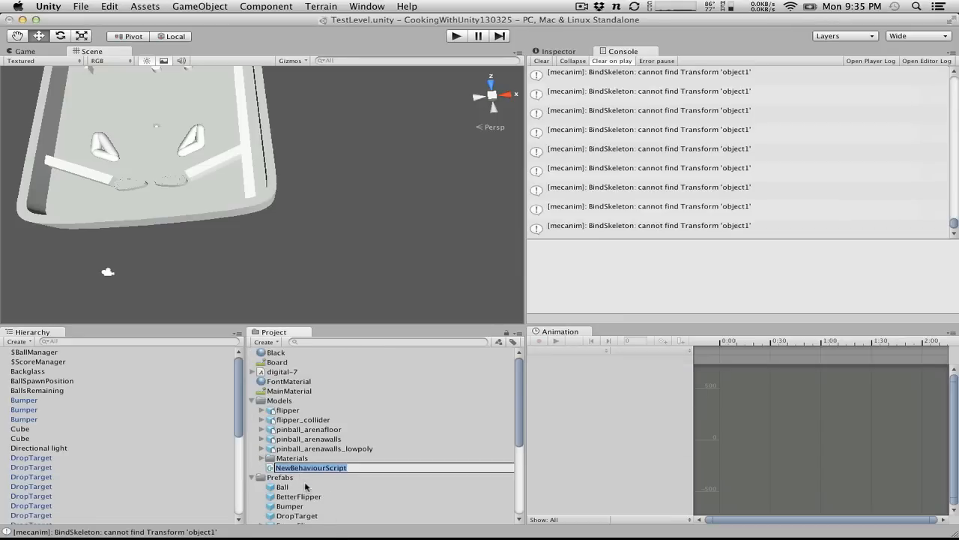
Step: Name the new script KillBox and move it from the Models folder into the Scripts folder
type("KillBox")
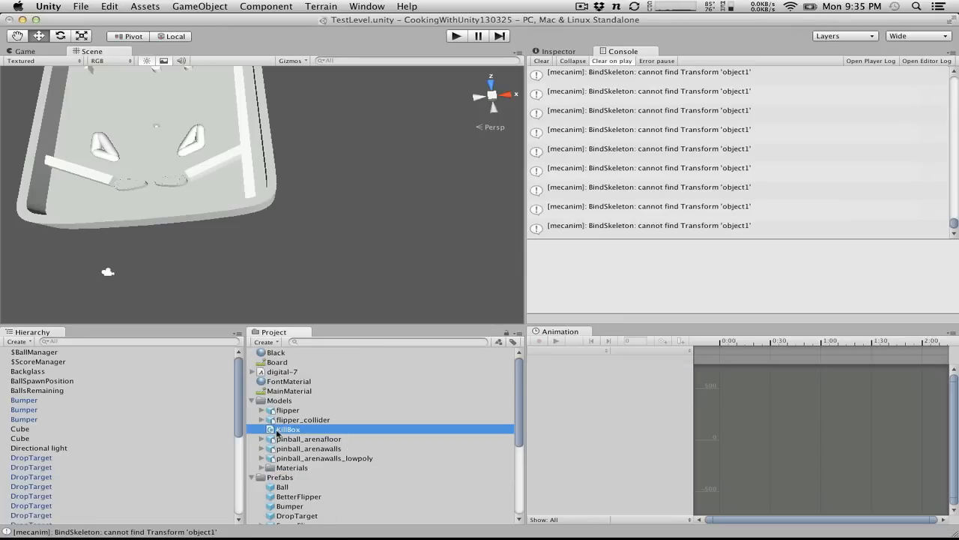
scroll(277, 435, "down", 5)
scroll(281, 420, "up", 3)
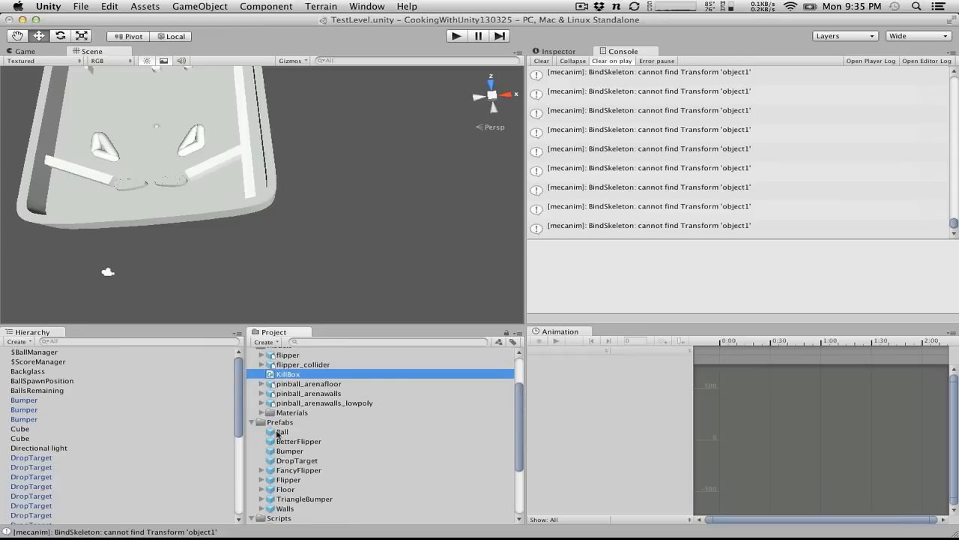
left_click_drag(285, 382, 283, 428)
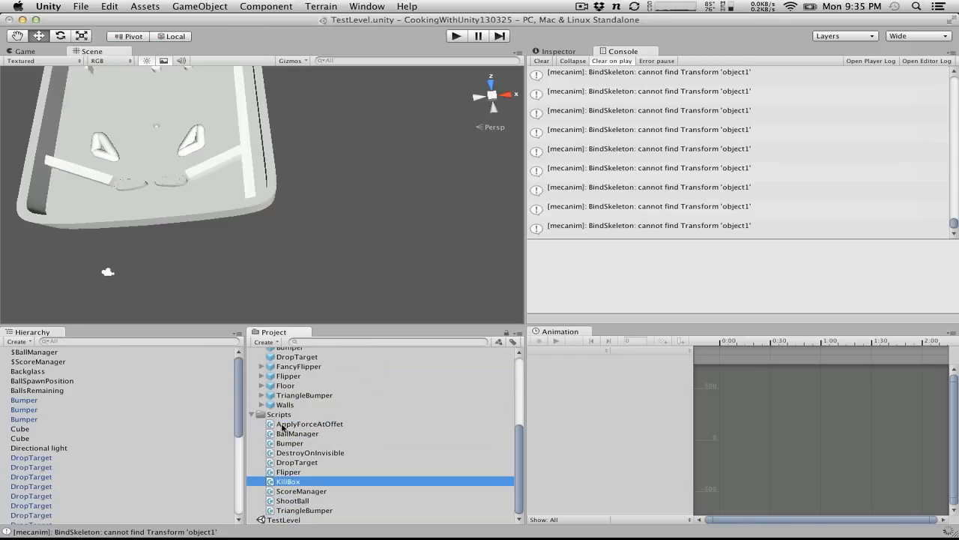
Step: Set the rig Animation Type to None for all five models in the Models folder, from flipper to pinball_arenawalls_lowpoly, and apply it
left_click(367, 4)
left_click(368, 3)
scroll(350, 372, "up", 5)
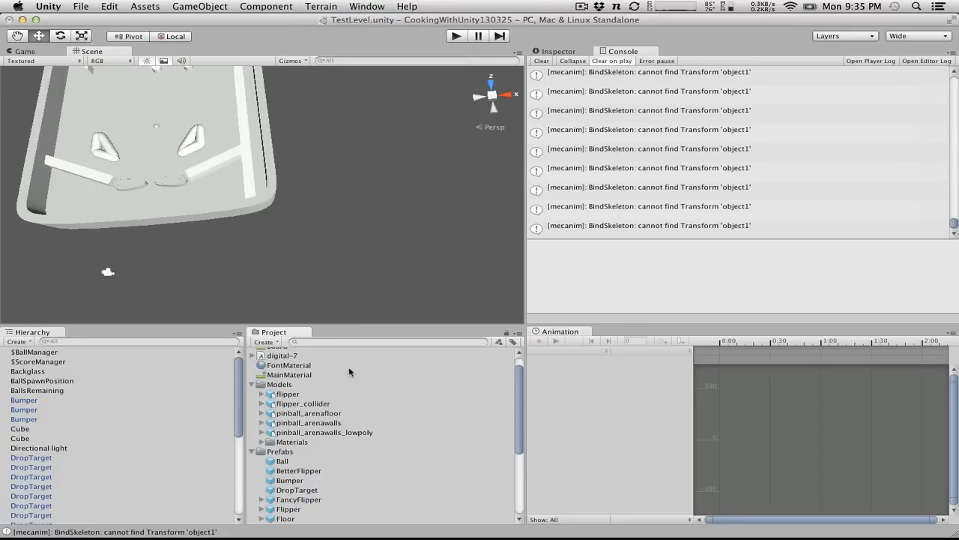
left_click(298, 393)
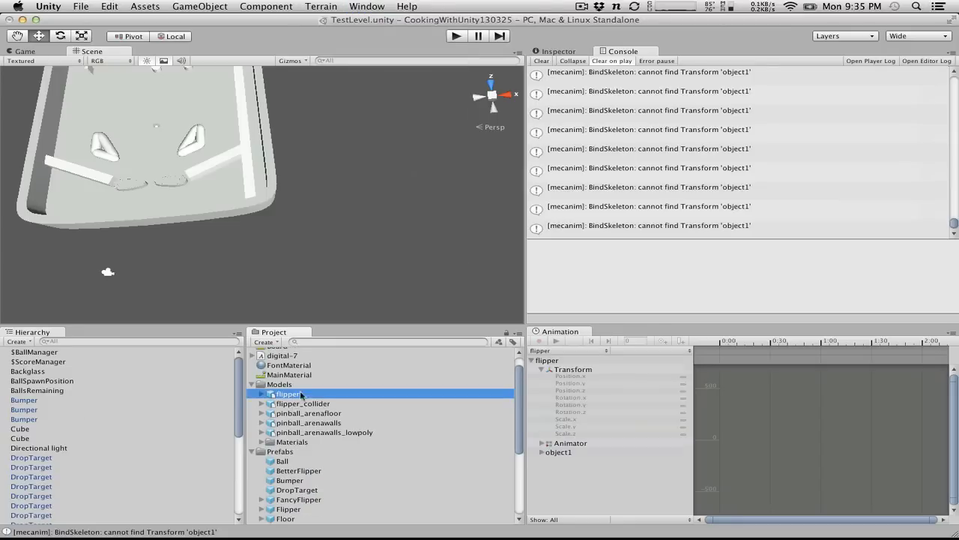
left_click(574, 60)
left_click(574, 60)
left_click(567, 51)
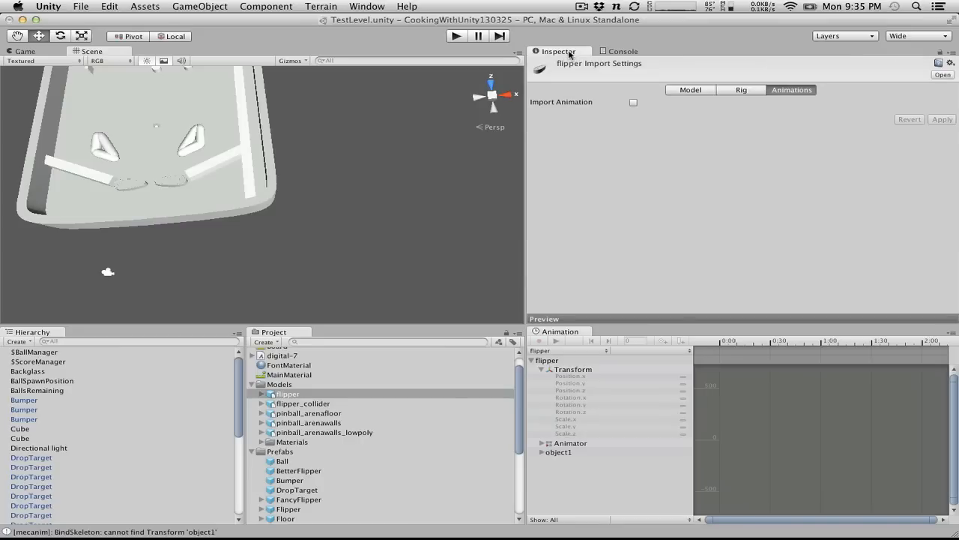
left_click(741, 91)
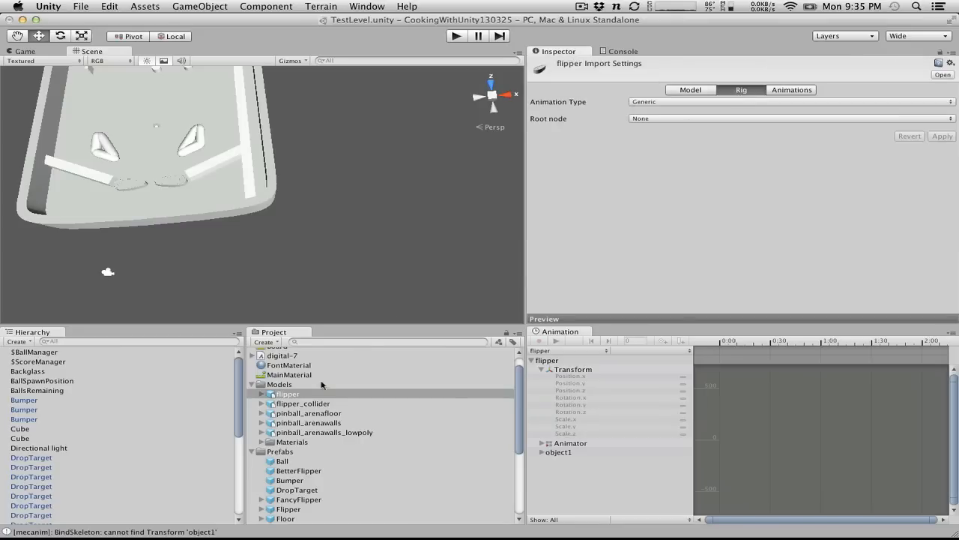
left_click(310, 432, "shift")
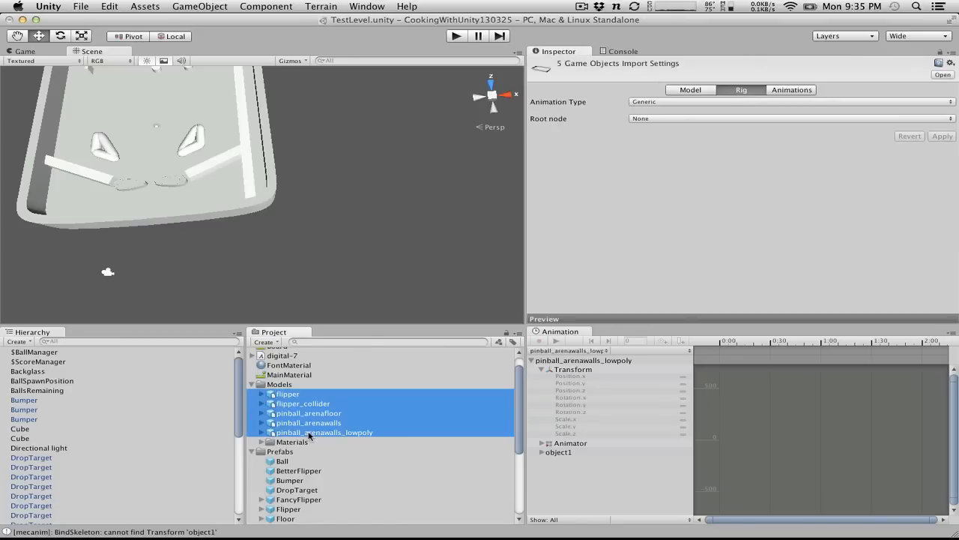
left_click(860, 101)
left_click(802, 84)
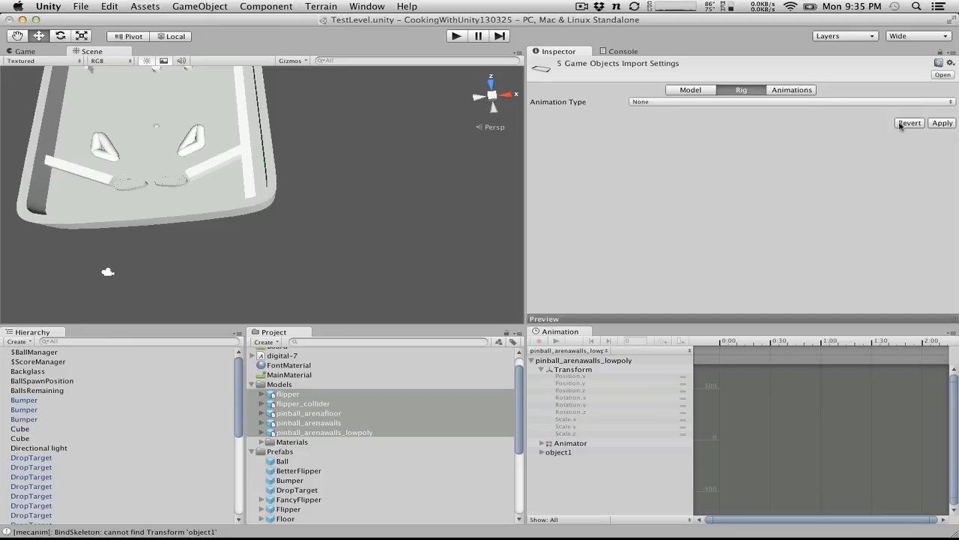
left_click(942, 123)
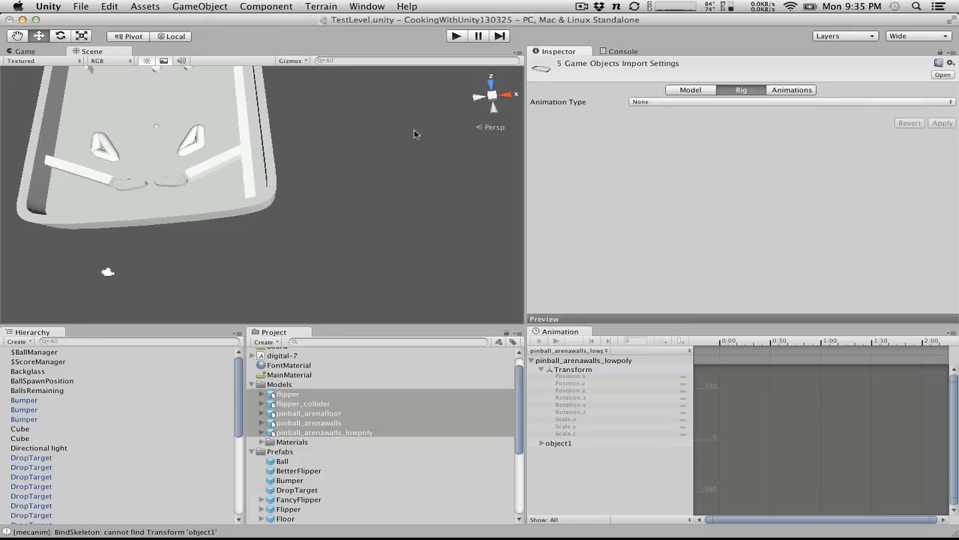
Step: Play-test the pinball game twice, checking the Console for messages, and stop play mode
left_click(457, 38)
left_click(628, 53)
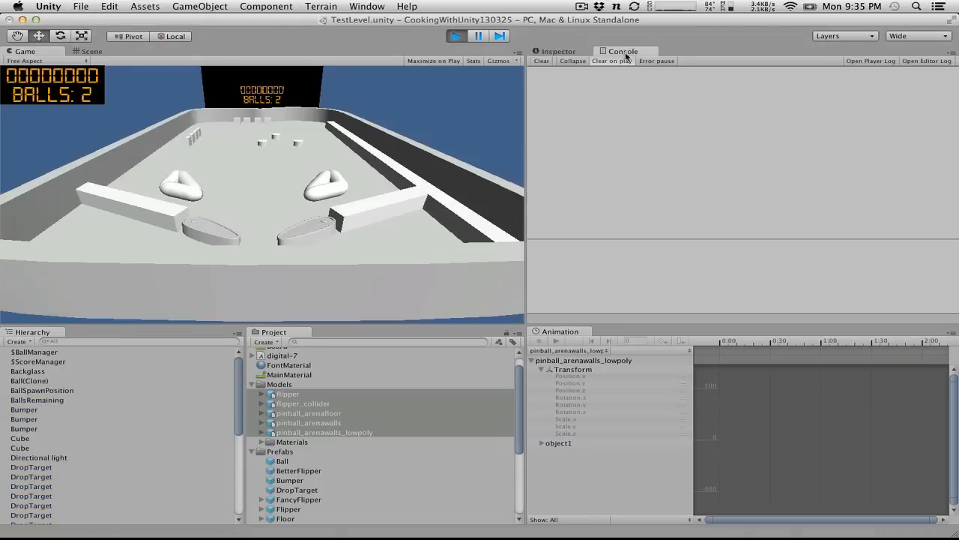
left_click(455, 37)
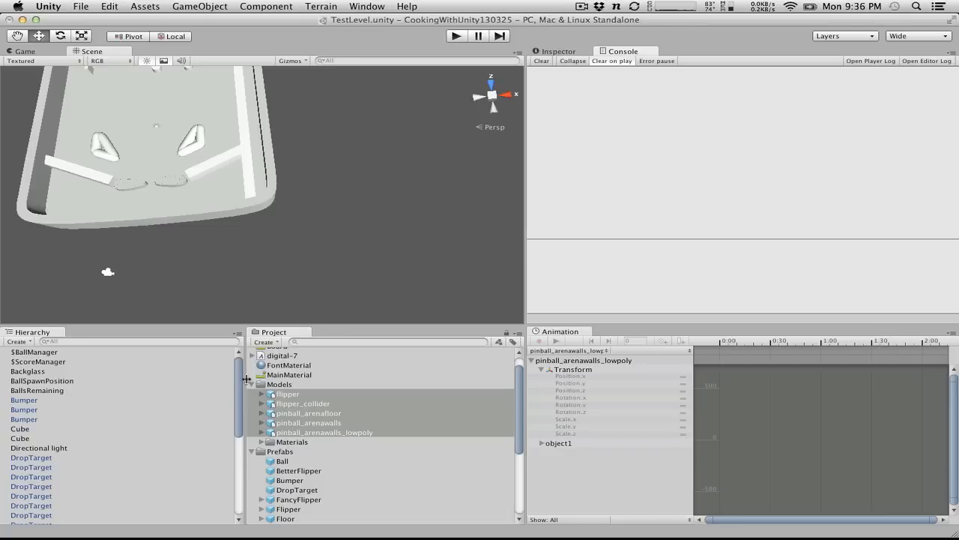
scroll(343, 502, "down", 5)
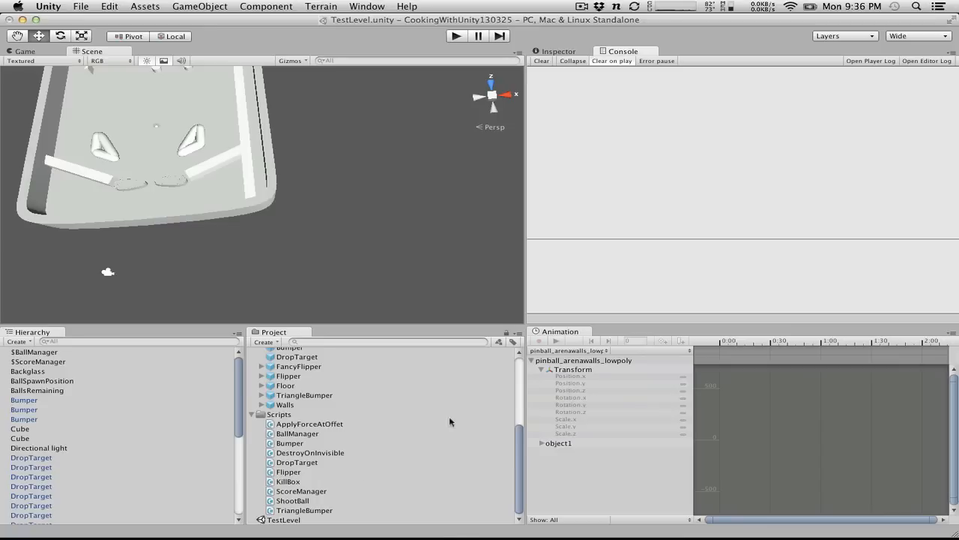
mouse_move(470, 524)
left_click(455, 37)
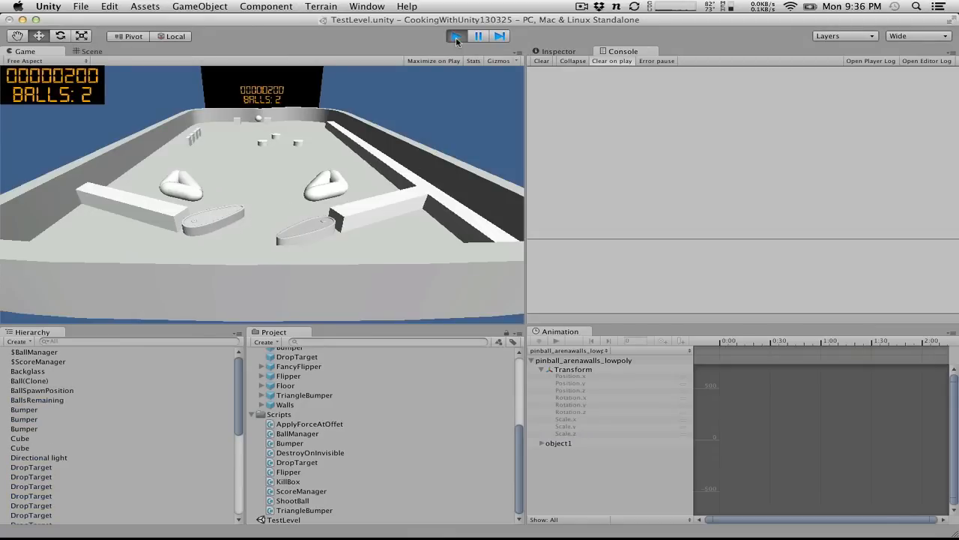
left_click(456, 36)
Step: Open the KillBox script for editing and put the class's opening brace on its own line
scroll(353, 392, "up", 3)
scroll(353, 393, "down", 3)
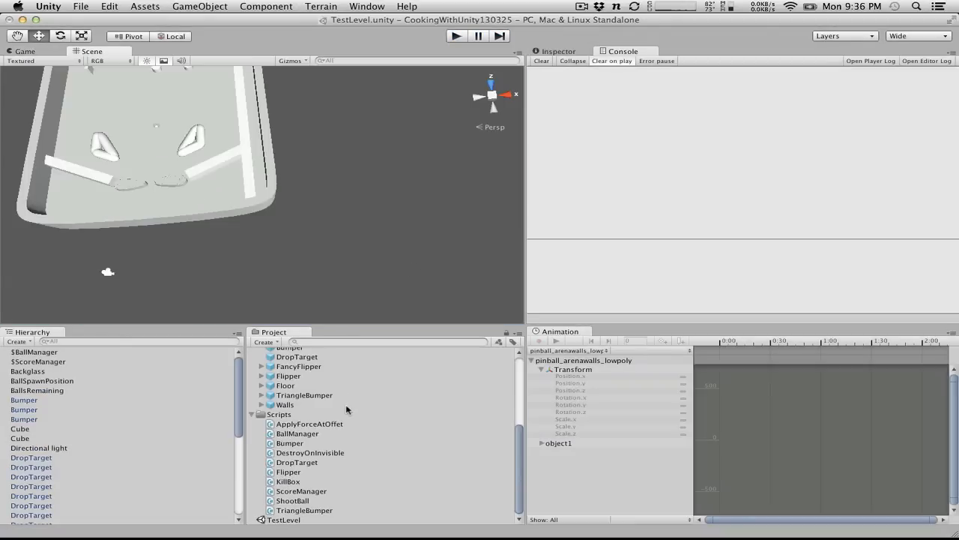
double_click(299, 483)
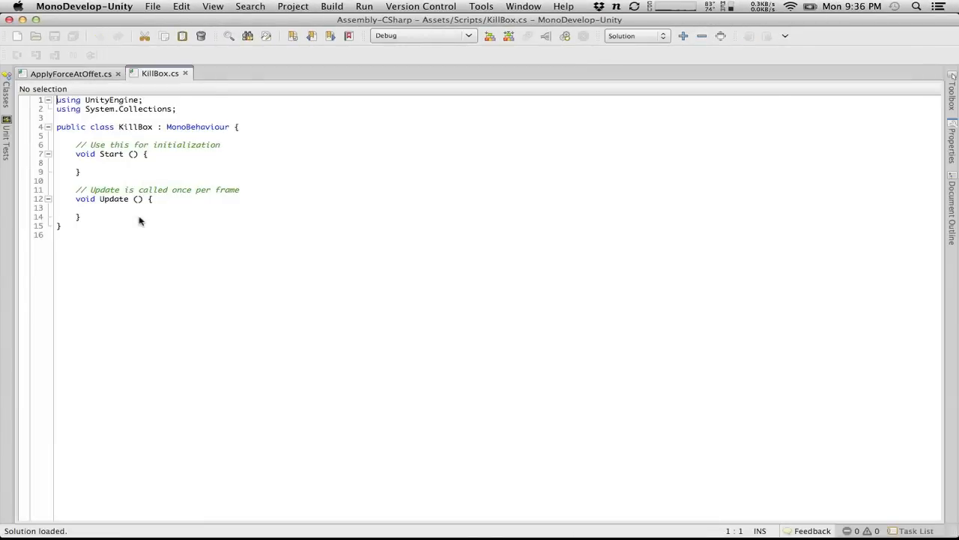
left_click(235, 127)
key("Return")
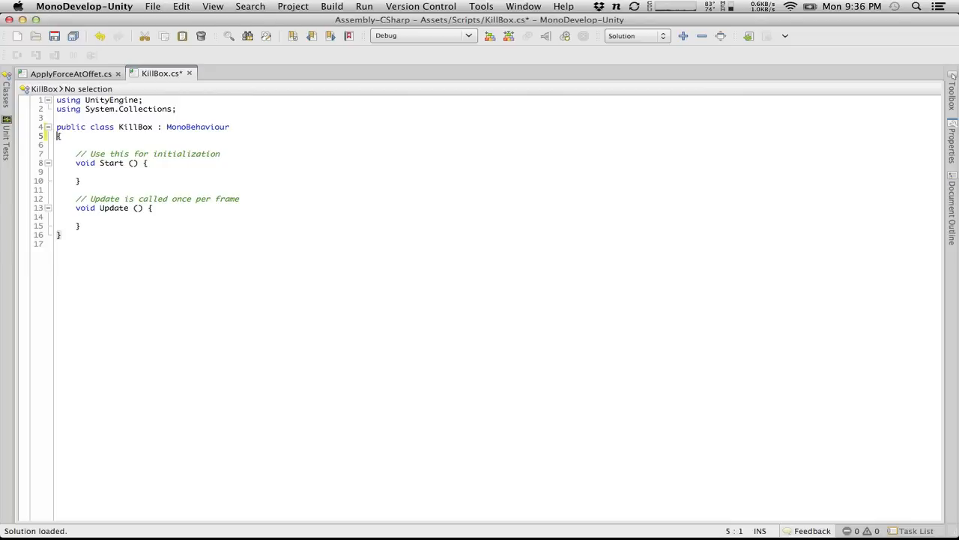
Step: Declare a public string field named tag with the value "Ball" at the start of the KillBox class
left_click(147, 135)
key("Return")
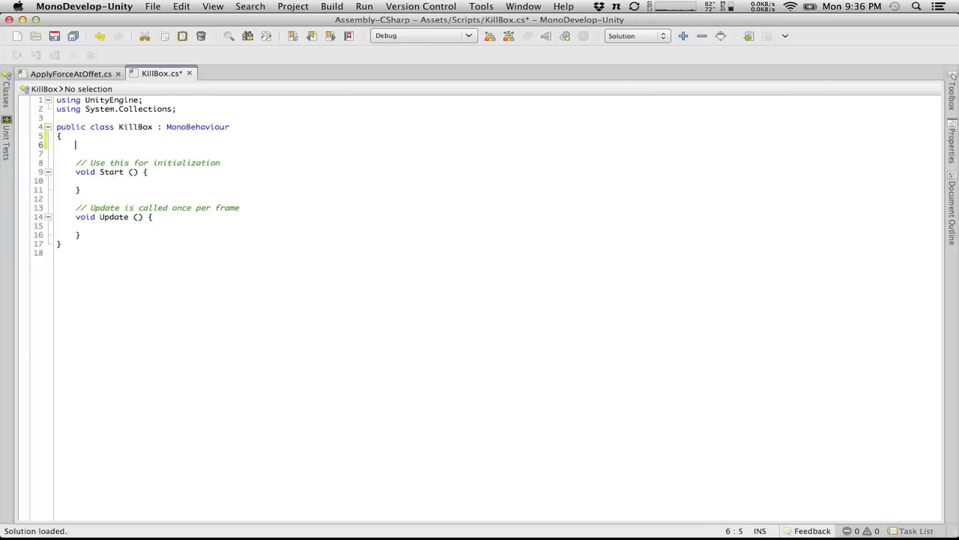
type("public str")
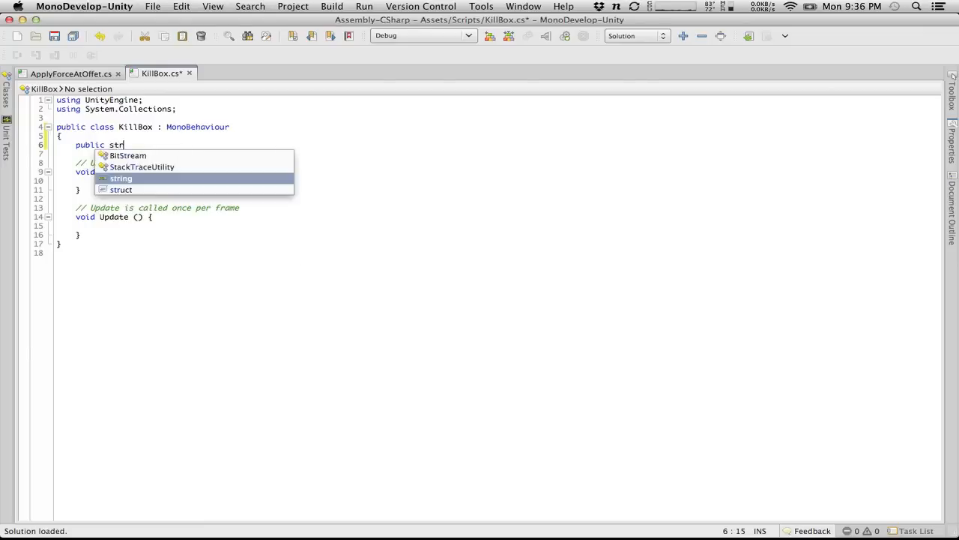
type("ing tag")
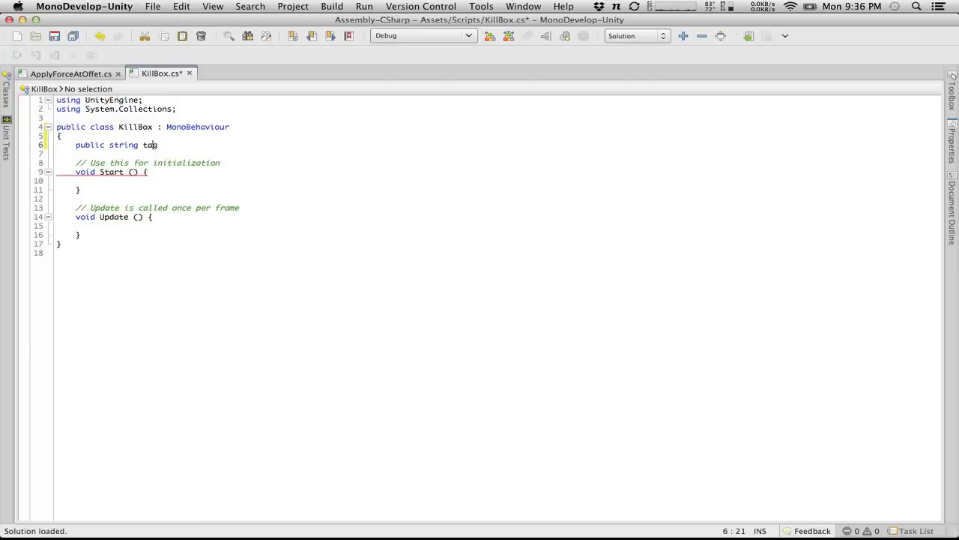
type(" = \"Ball\";")
Step: Put the opening braces of the Start and Update methods on their own lines
left_click(138, 172)
key("Return")
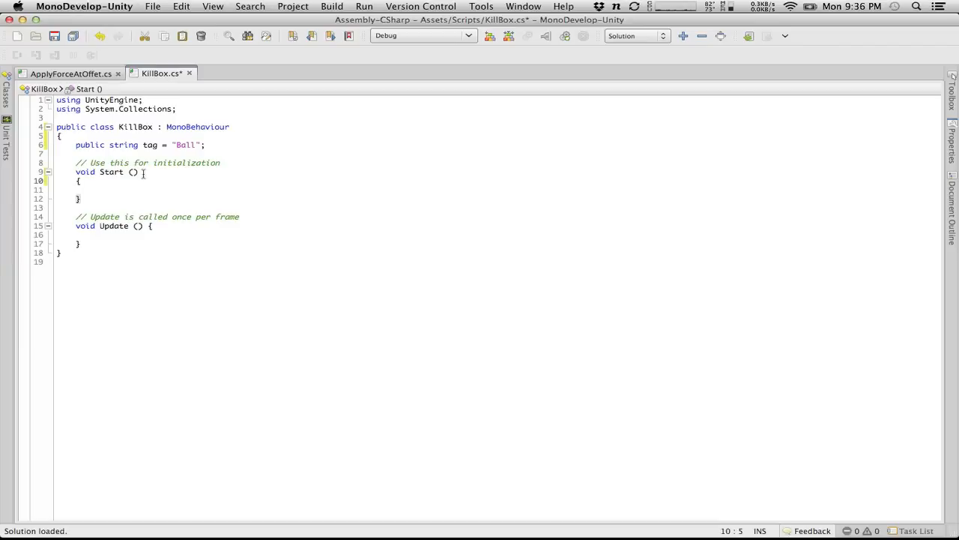
left_click(159, 225)
key("Left")
key("Return")
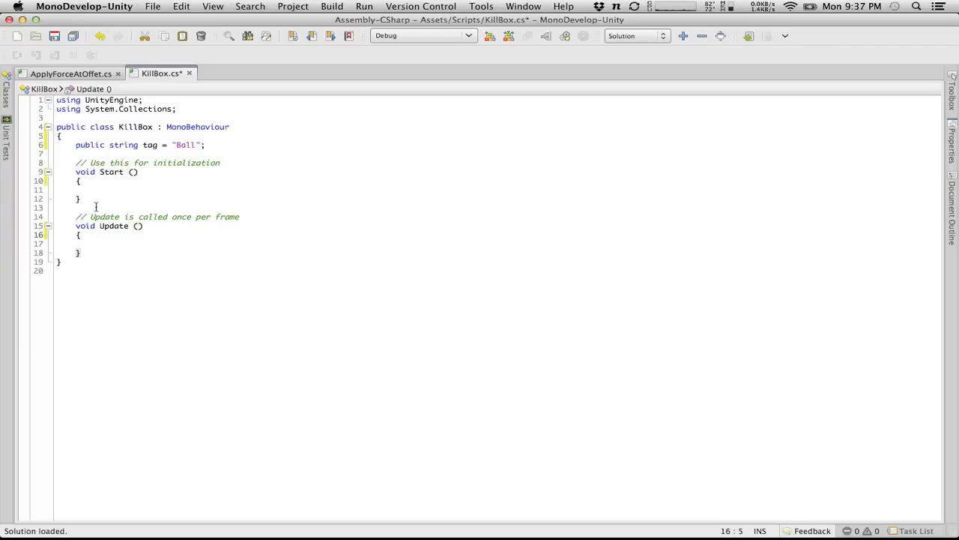
left_click(120, 246)
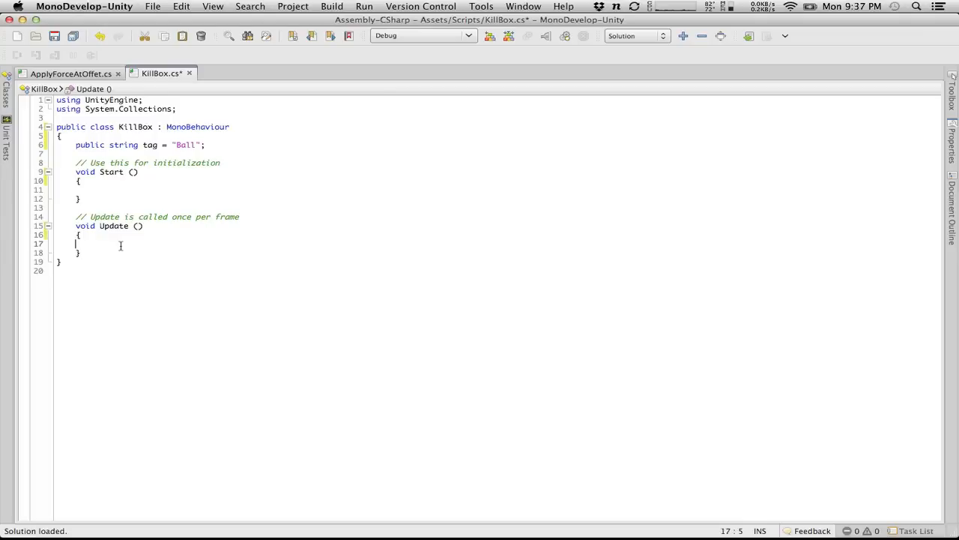
left_click(221, 145)
key("Return")
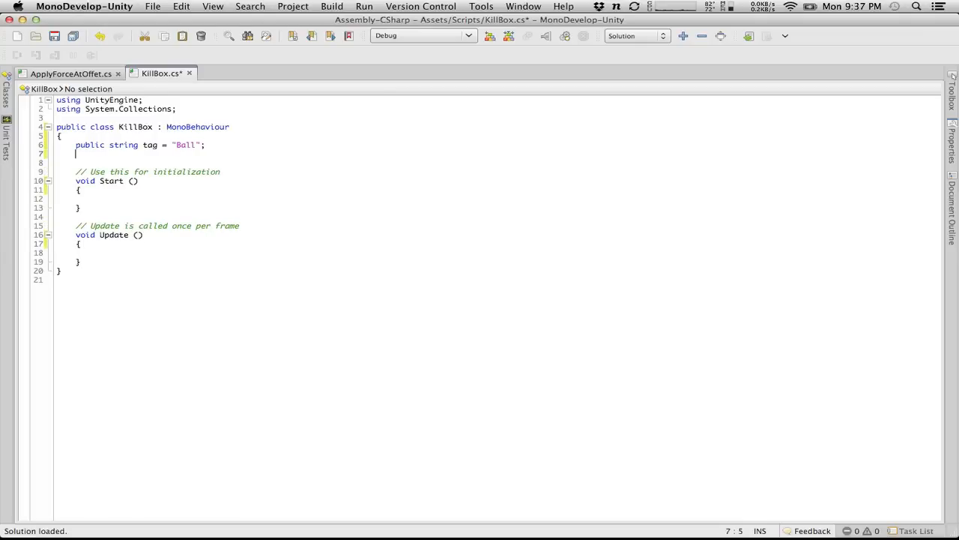
type("publi")
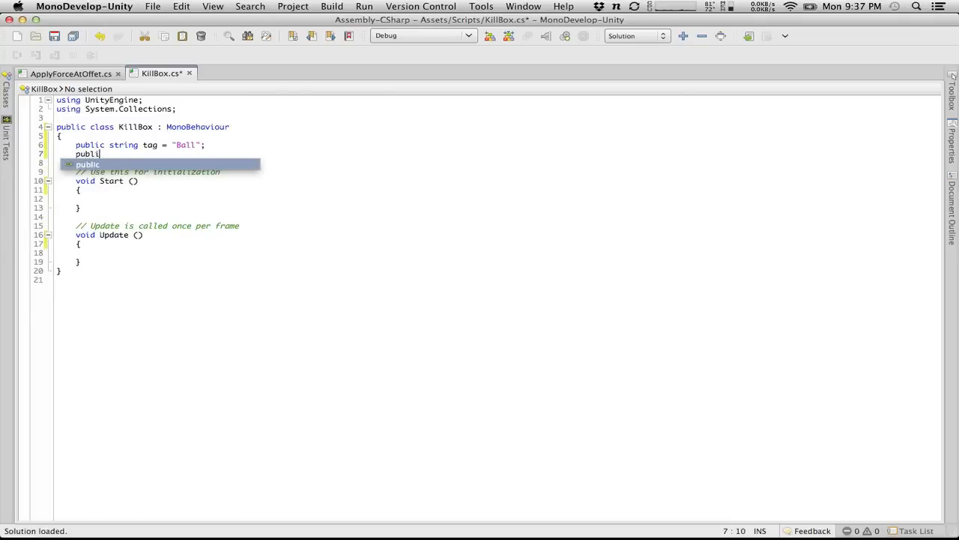
type("c Vector")
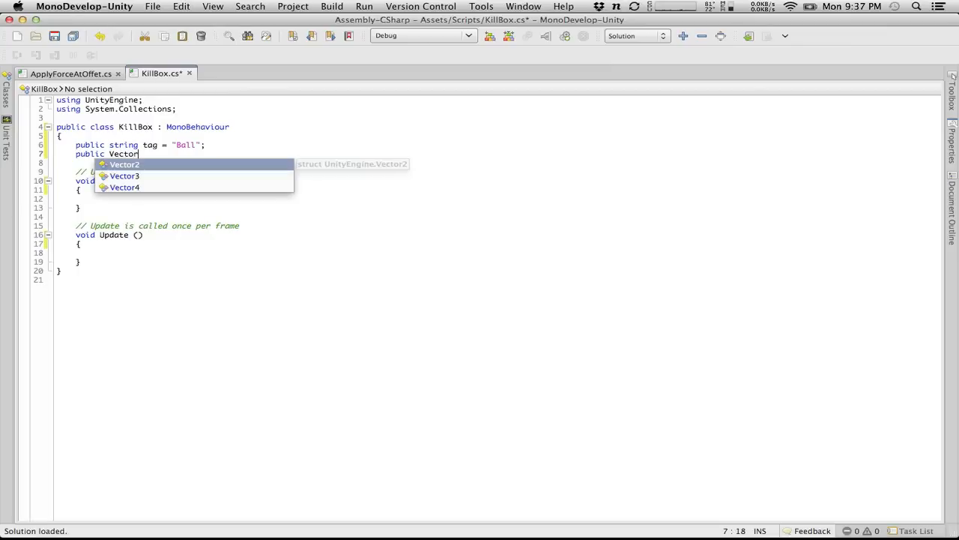
type("3")
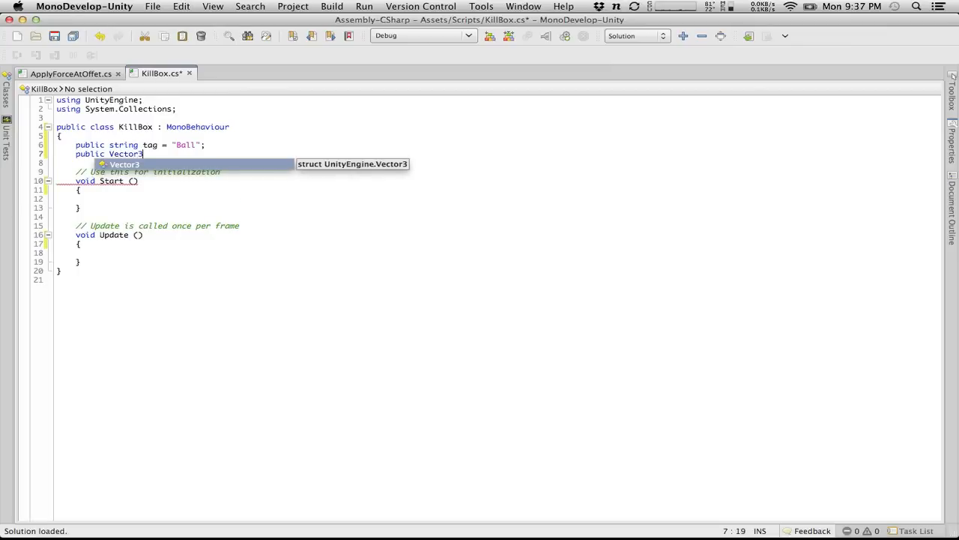
key("BackSpace")
key("BackSpace")
key("BackSpace")
key("BackSpace")
key("BackSpace")
key("BackSpace")
key("BackSpace")
key("BackSpace")
key("BackSpace")
key("BackSpace")
key("BackSpace")
key("BackSpace")
key("BackSpace")
key("BackSpace")
key("BackSpace")
key("BackSpace")
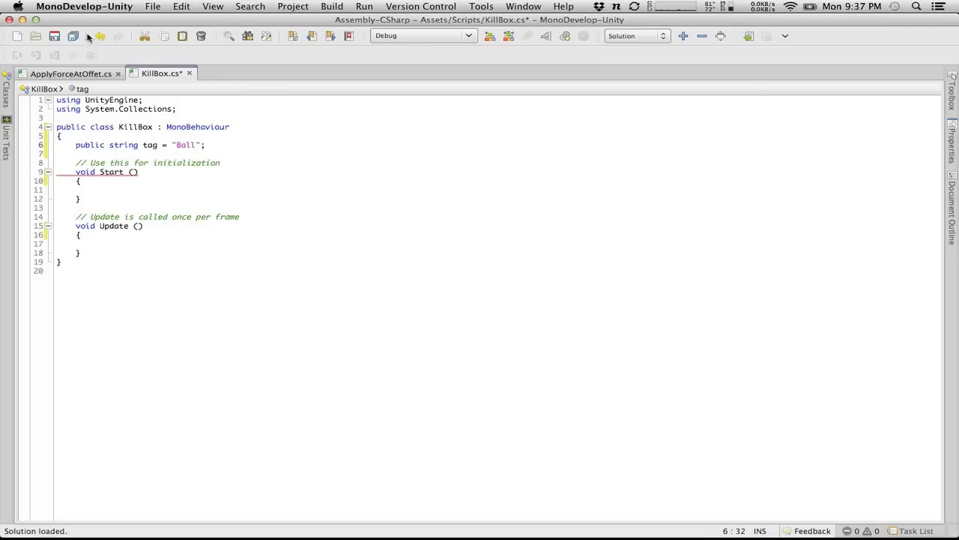
Step: Replace the Start and Update methods with an empty OnTriggerEnter method that takes a Collider parameter named col
left_click_drag(109, 255, 57, 155)
key("Return")
type("void ")
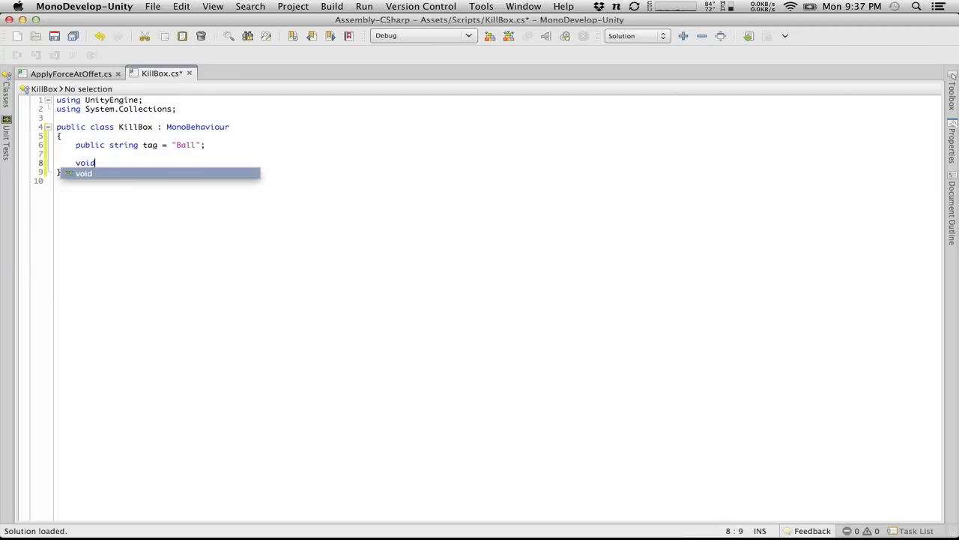
type("OnTrig")
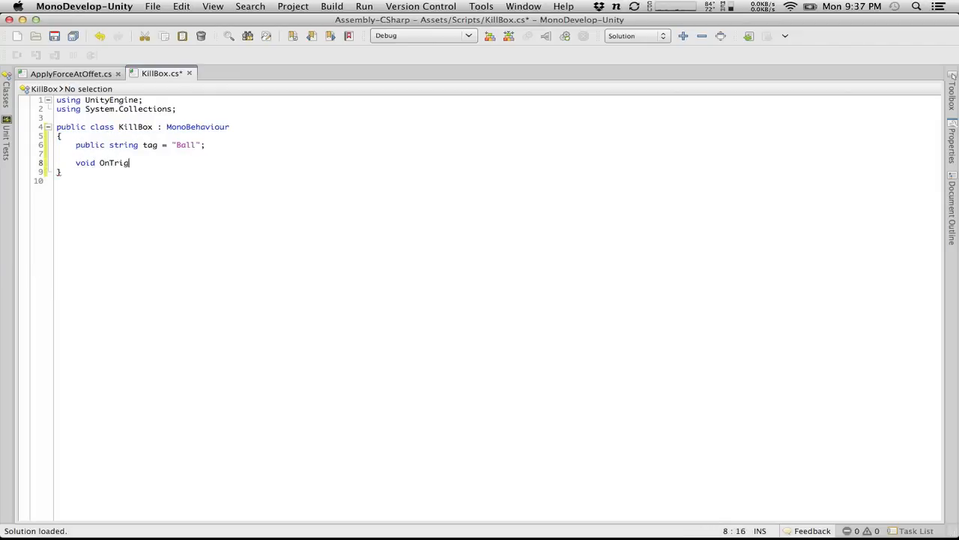
type("gerEnter()")
key("Return")
type("{")
key("Return")
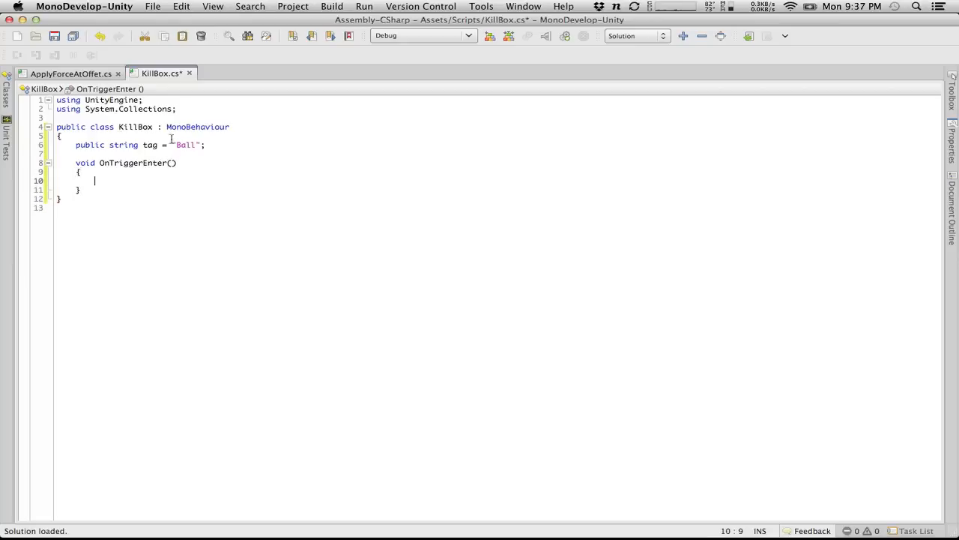
left_click(172, 162)
type("Collider o")
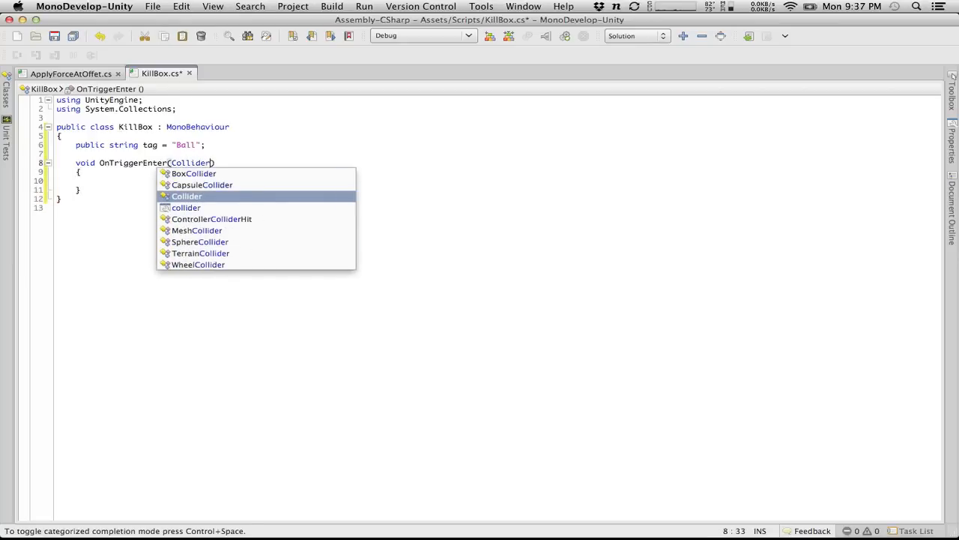
type("ol")
Step: Add an if statement with an empty body in OnTriggerEnter that checks whether col.tag == tag
left_click(152, 180)
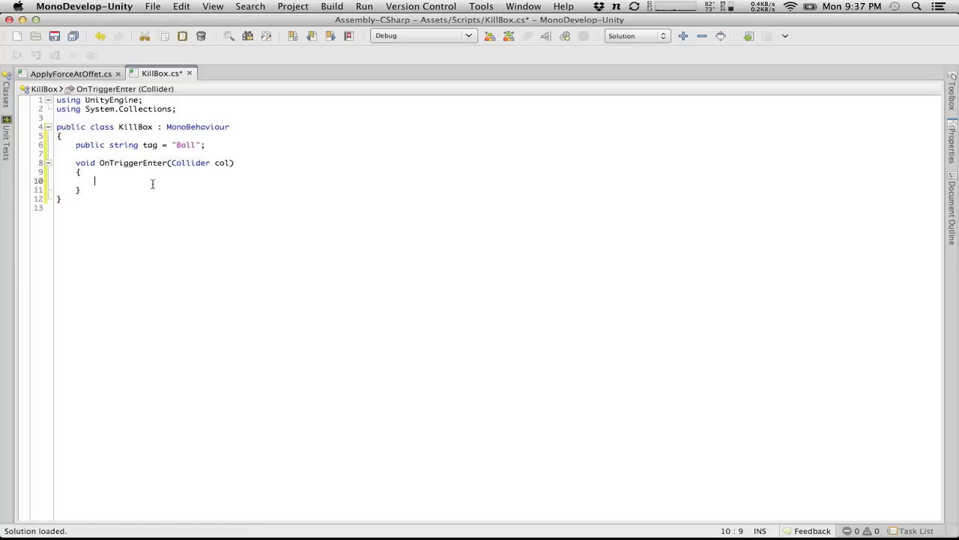
type("if(col.")
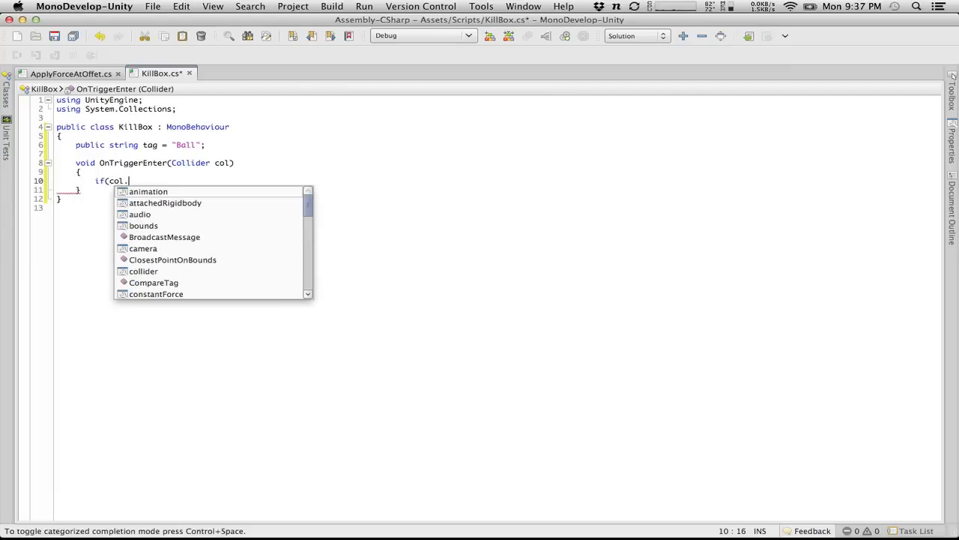
type("tag ==")
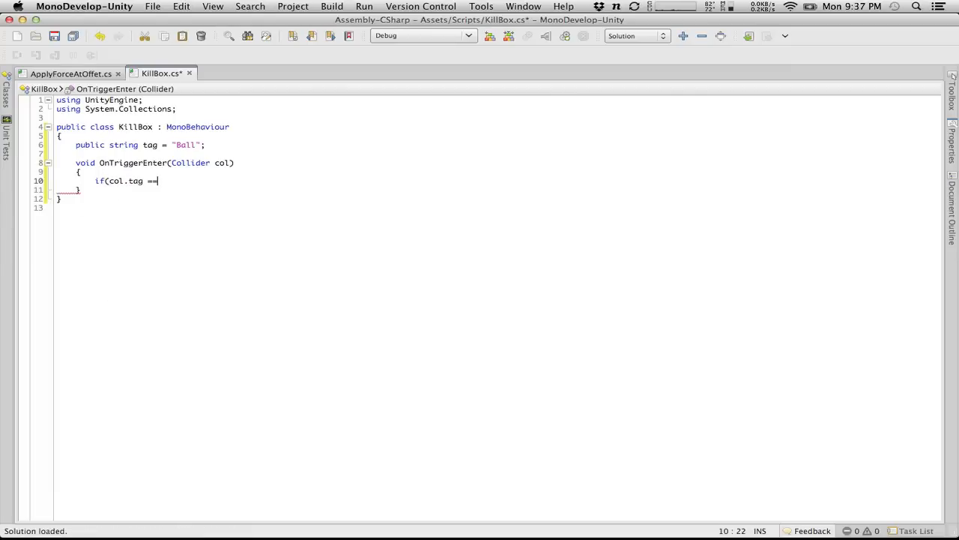
type(" tag)")
key("Return")
type("{")
key("Return")
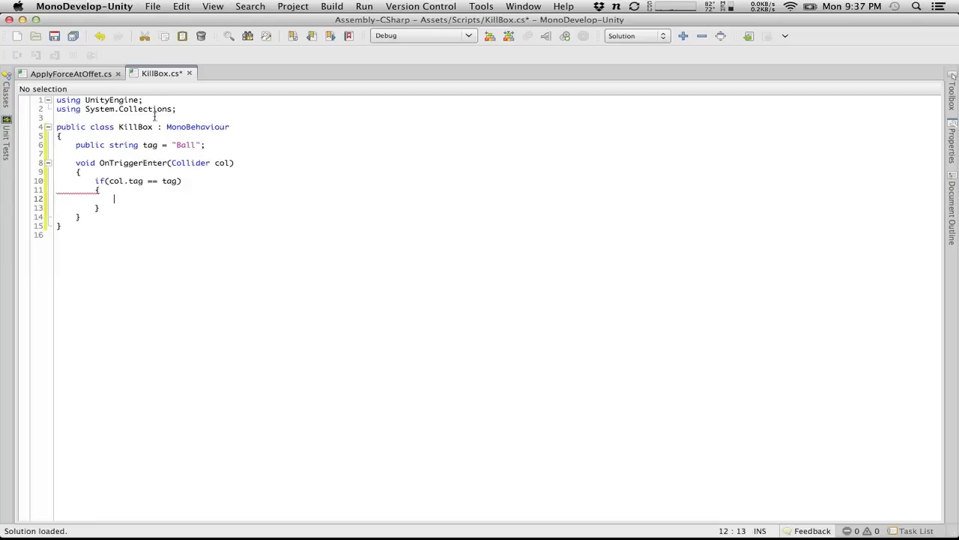
Step: Rename the public string field to destroyTag and copy its new name
double_click(150, 145)
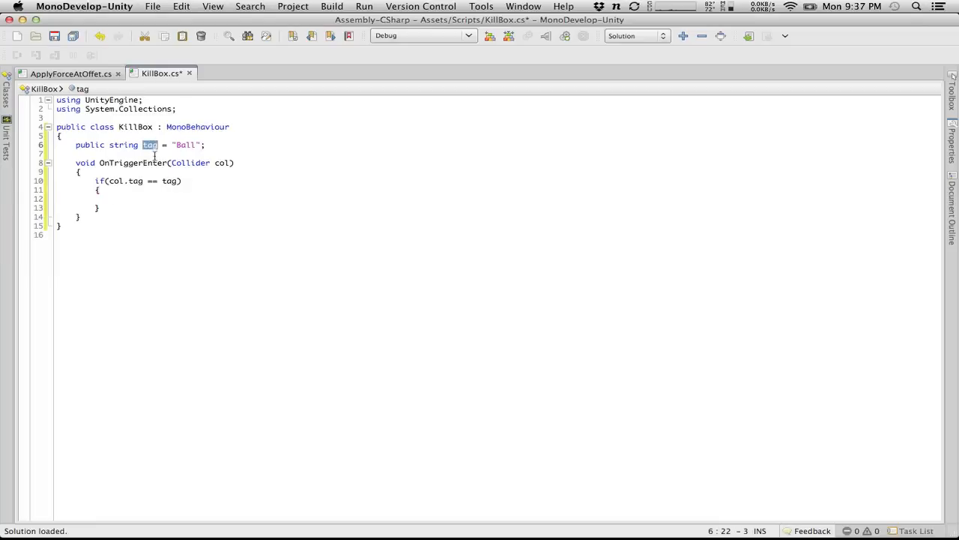
type("destroyTag")
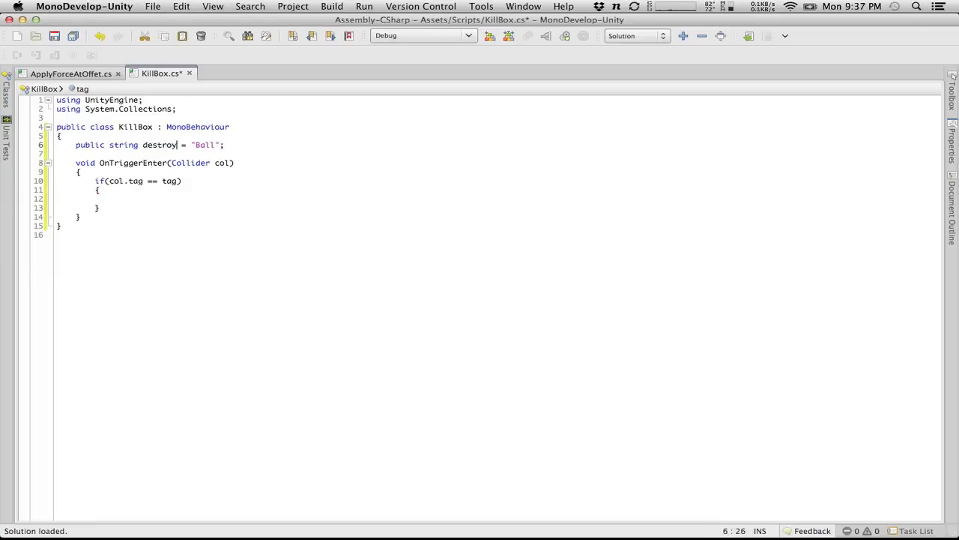
double_click(169, 144)
key("super+c")
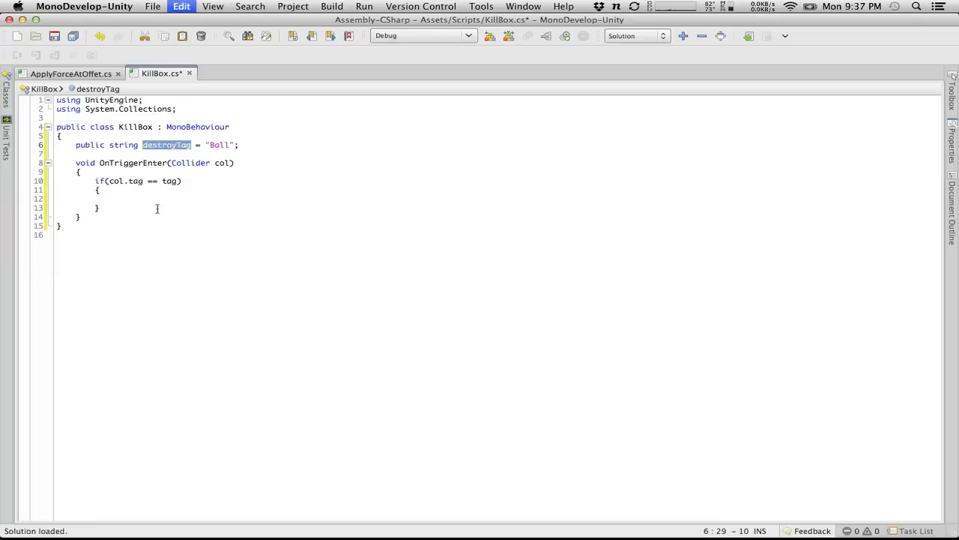
Step: Replace the tag that col.tag is compared with in the if condition by destroyTag, and save the script
left_click(137, 181)
double_click(137, 181)
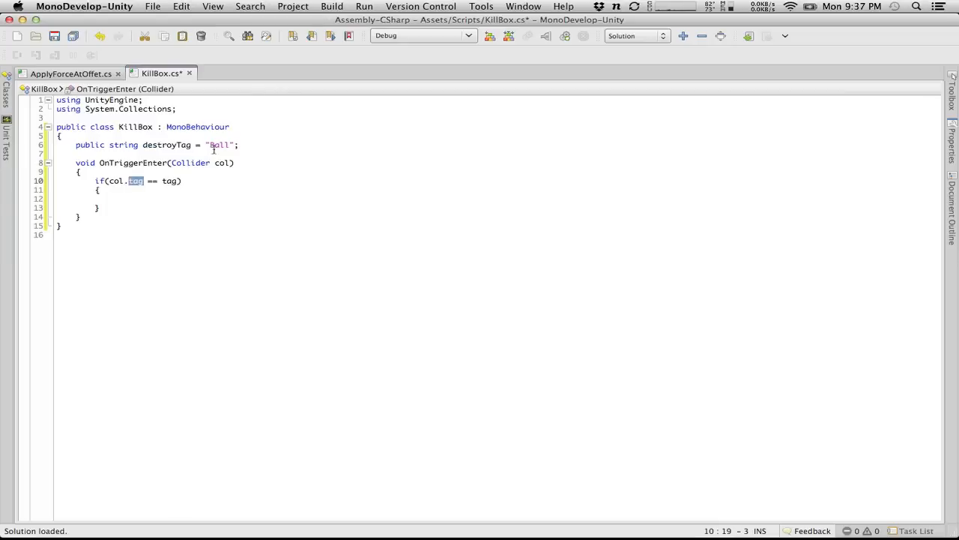
key("super+v")
key("super+z")
double_click(179, 181)
double_click(172, 181)
key("super+v")
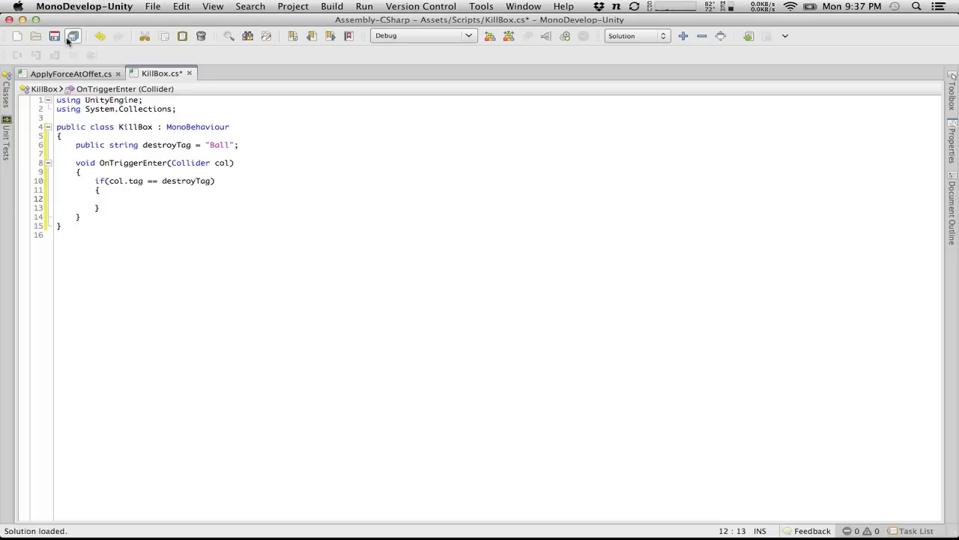
key("super+s")
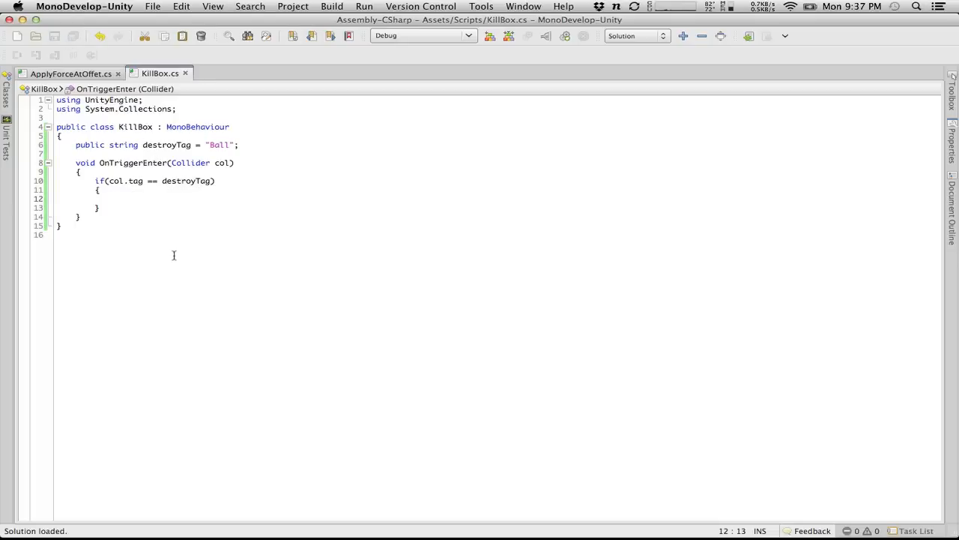
Step: Add the statement Destroy(col.gameObject); inside the if block and save the KillBox script
type("Destroy(")
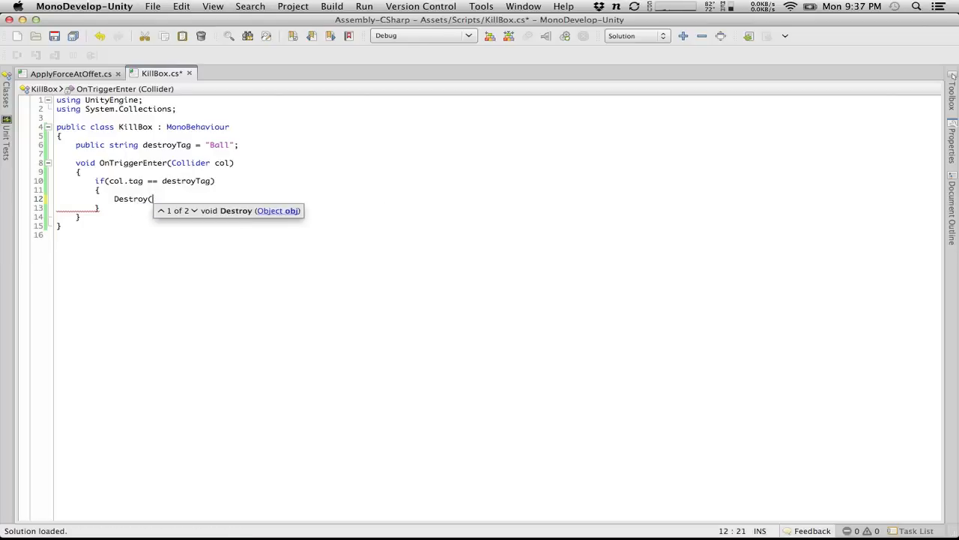
type("col.d")
type("ameObject);")
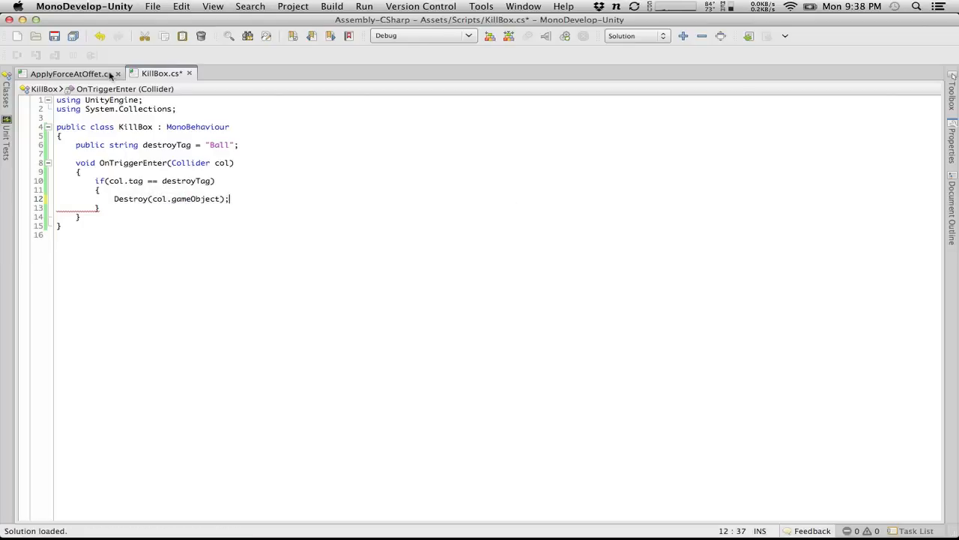
key("super+s")
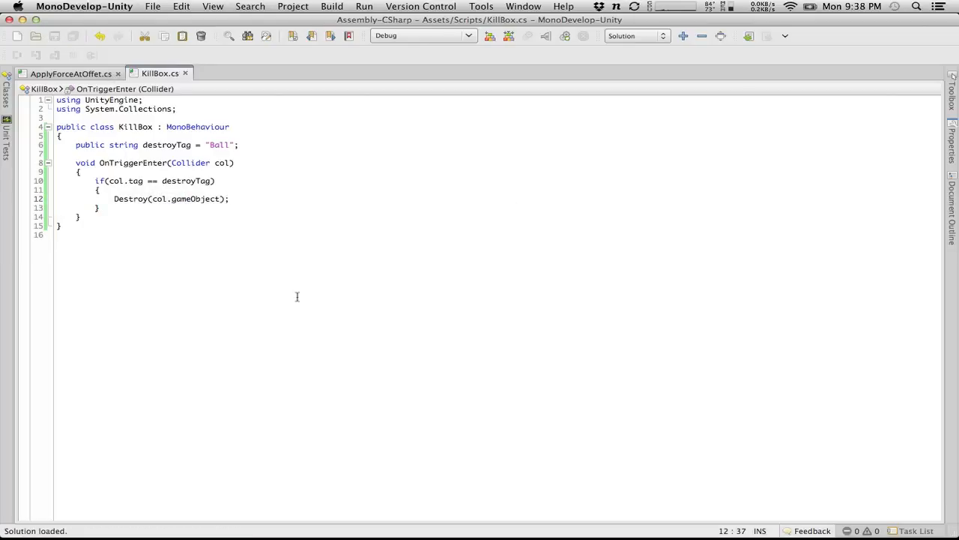
Step: Switch to Unity and create an empty game object in the scene
key("super+Tab")
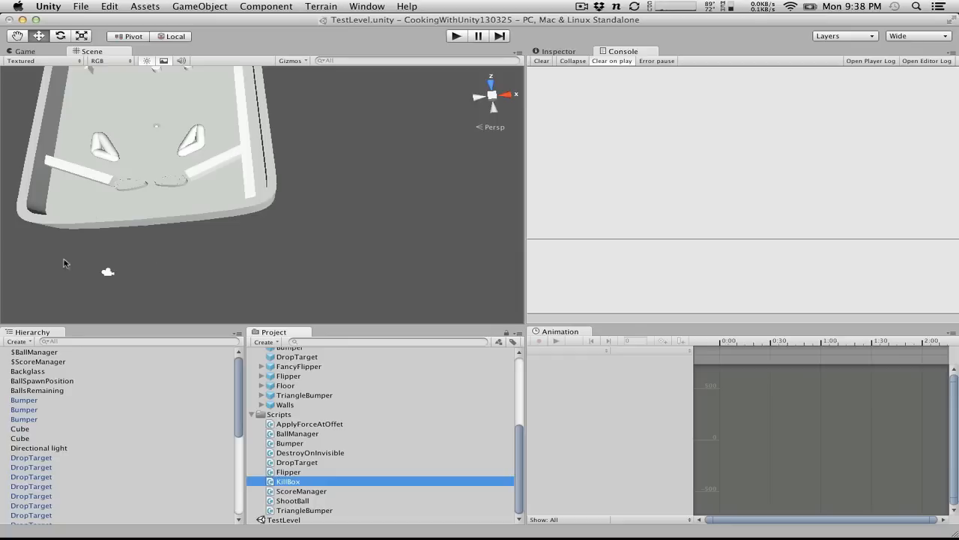
left_click(27, 343)
left_click(27, 343)
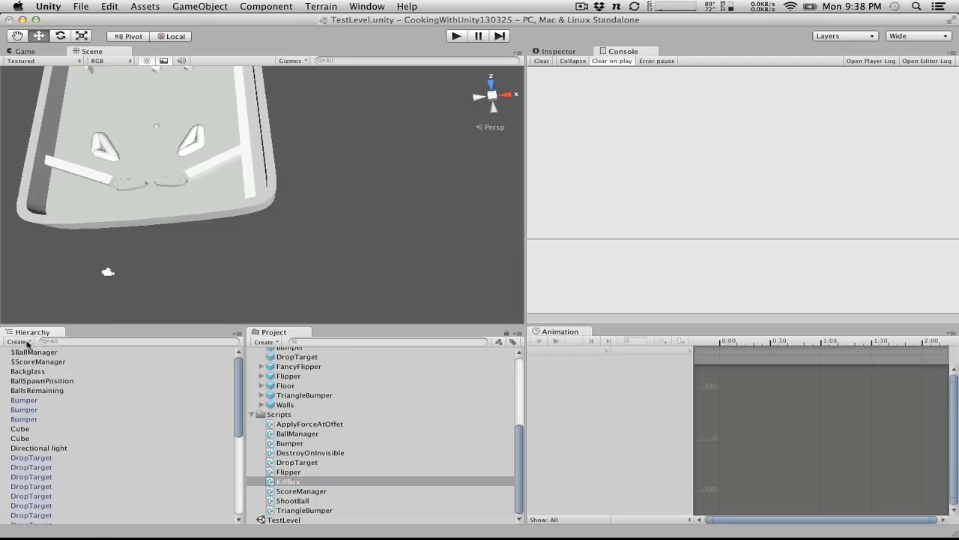
left_click(27, 343)
left_click(224, 5)
left_click(213, 21)
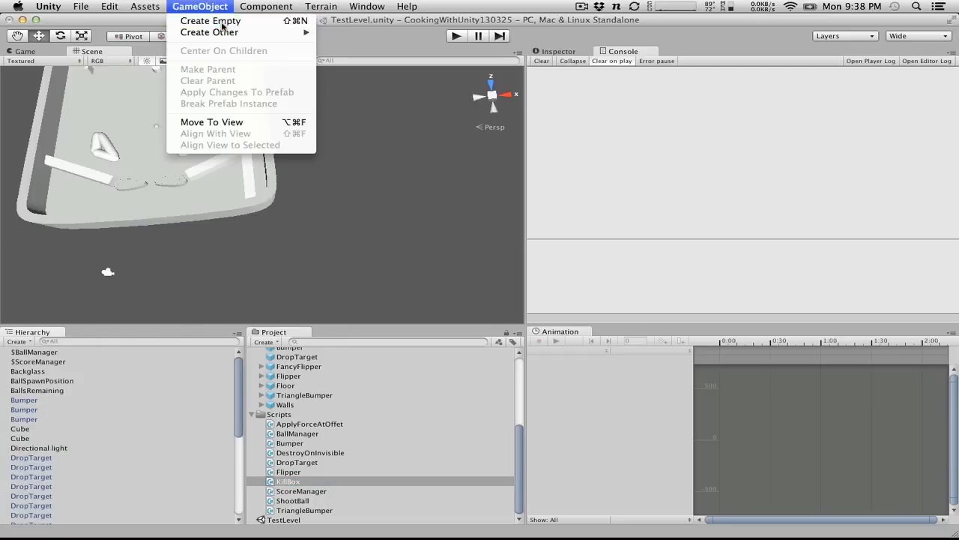
Step: Add a Box Collider to the new game object and move it between and below the flippers, to about X 0.09, Z -15.85
left_click(568, 51)
left_click(268, 6)
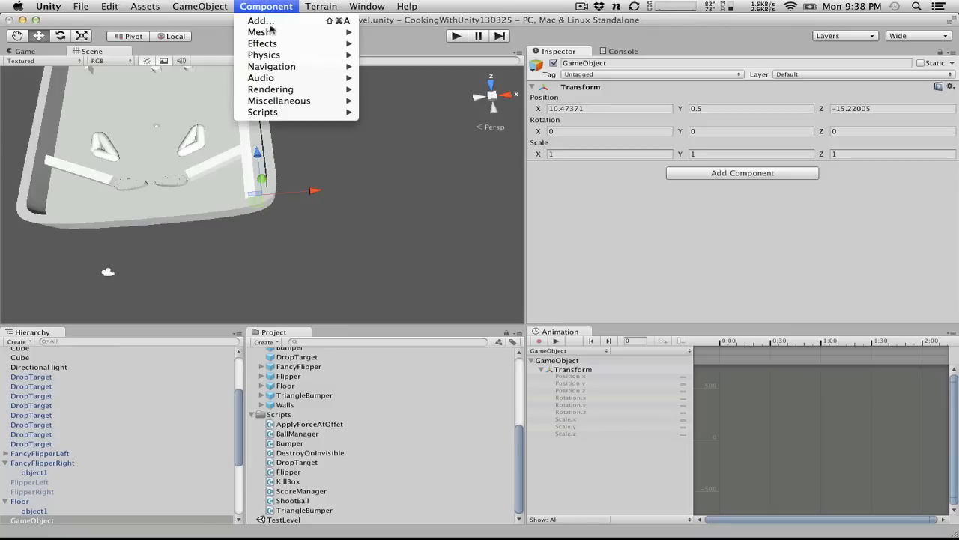
mouse_move(279, 47)
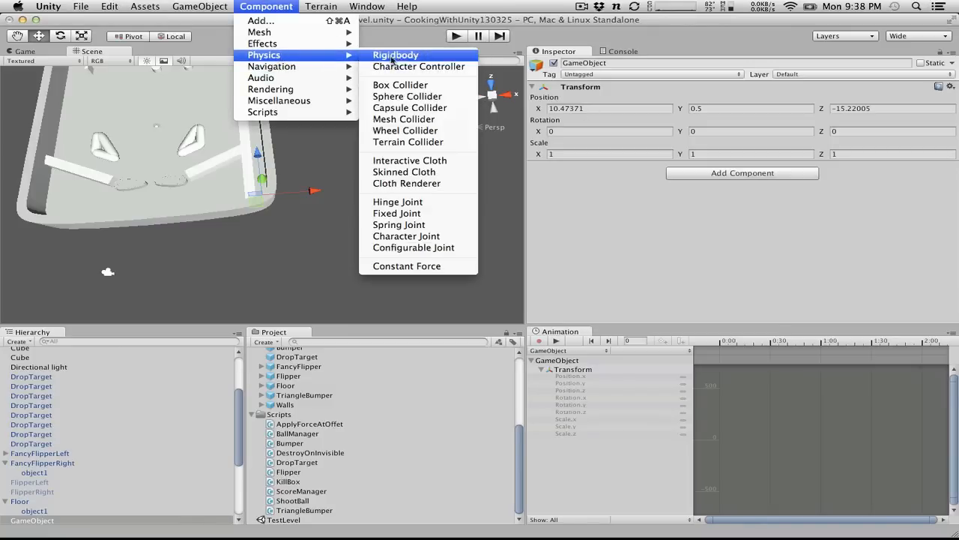
left_click(412, 207)
left_click_drag(310, 192, 146, 180)
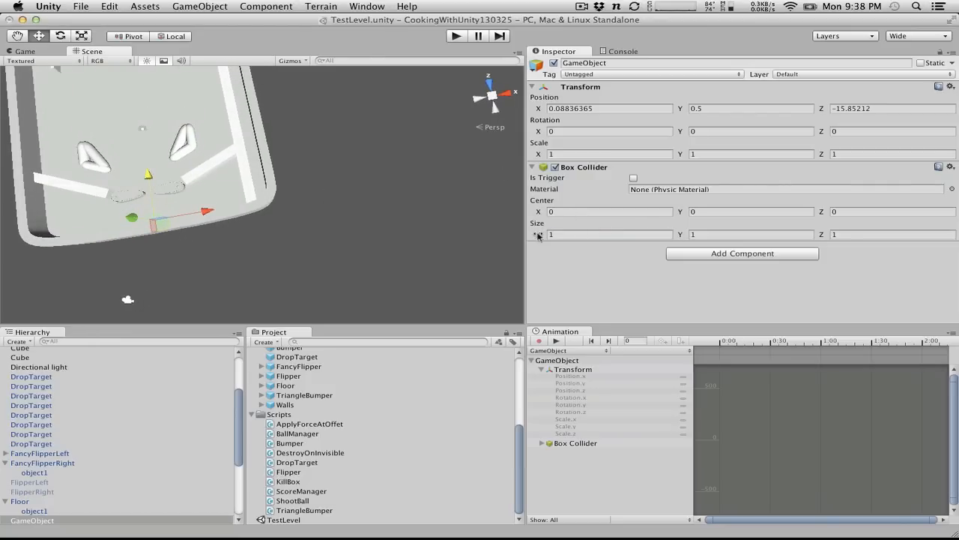
Step: Set the Box Collider's size to X 20 and Z 2, and shift the object to about X -0.79, Z -16.04
left_click_drag(539, 234, 956, 216)
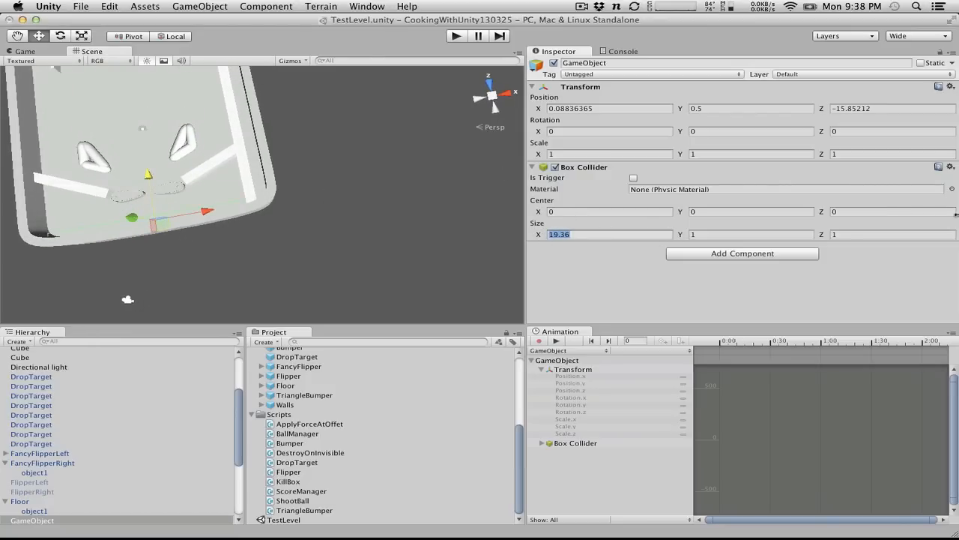
mouse_move(203, 213)
left_mouse_down()
mouse_move(190, 216)
mouse_move(199, 214)
left_mouse_up()
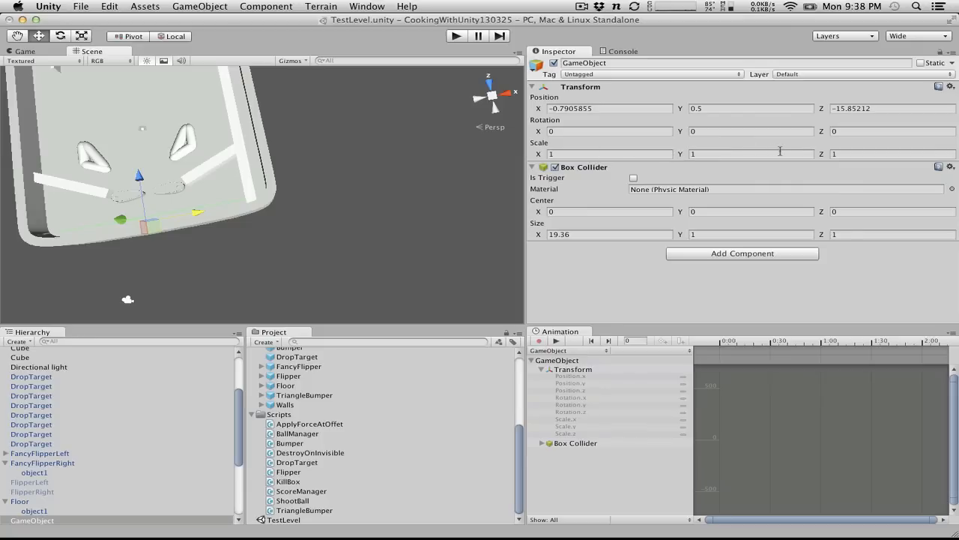
left_click(562, 234)
type("20")
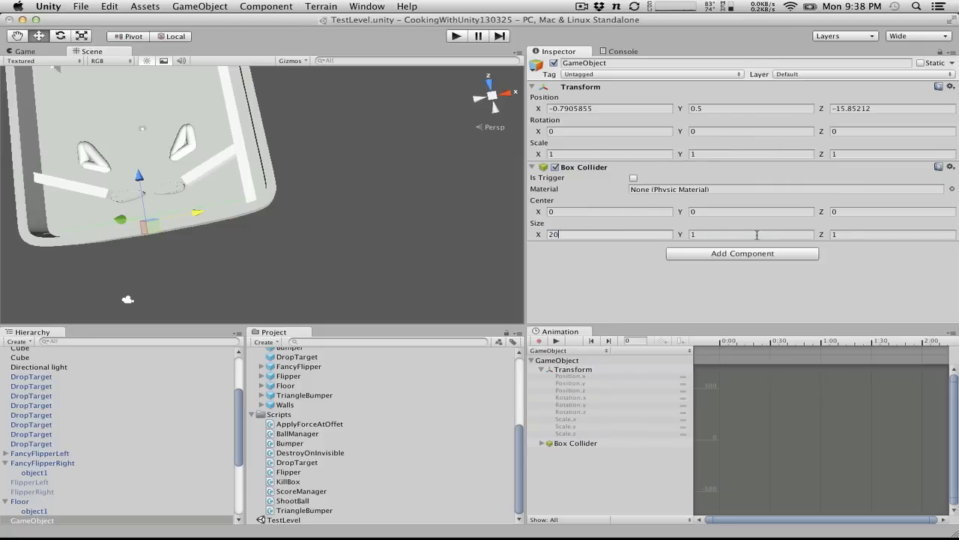
left_click(865, 235)
type("2")
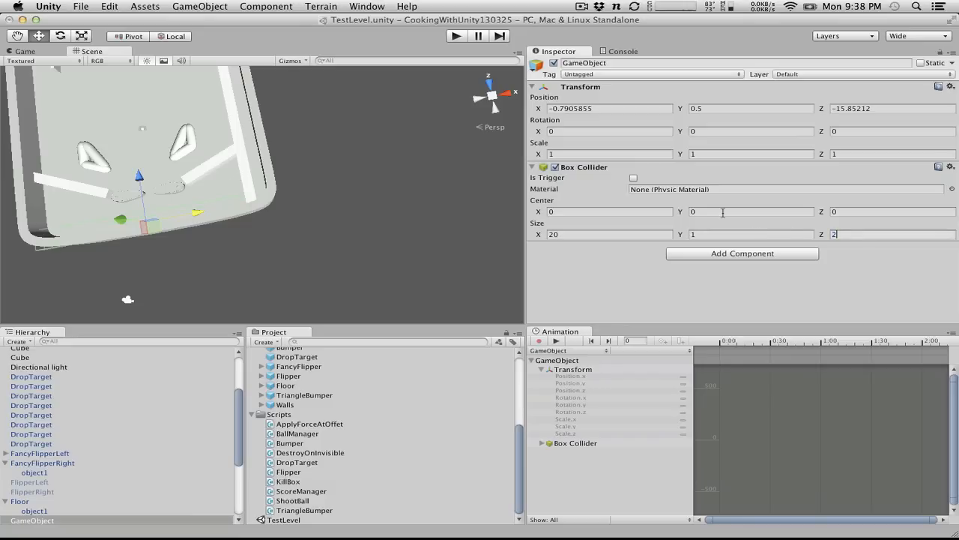
left_click_drag(138, 178, 139, 179)
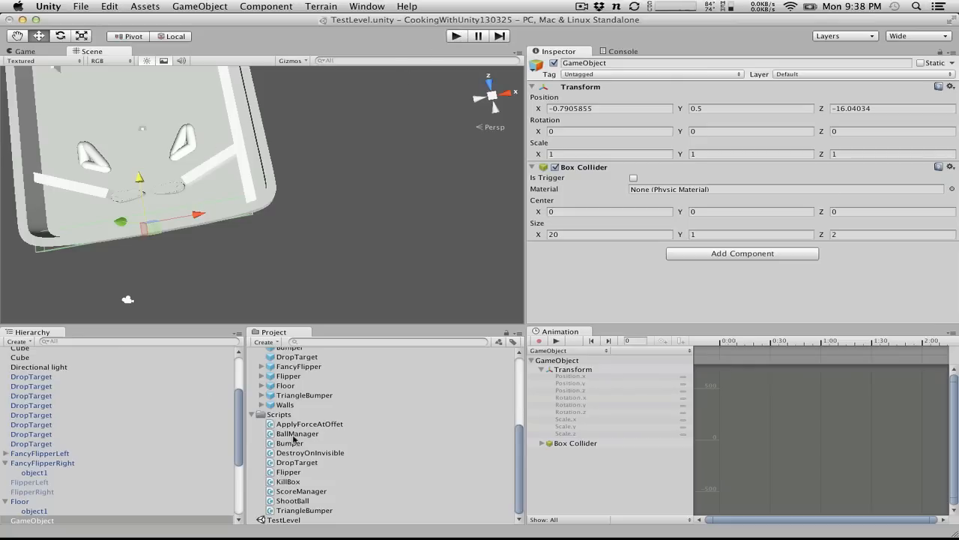
Step: Rename the new game object Killbox and attach the KillBox script to it
left_click(53, 520)
key("Return")
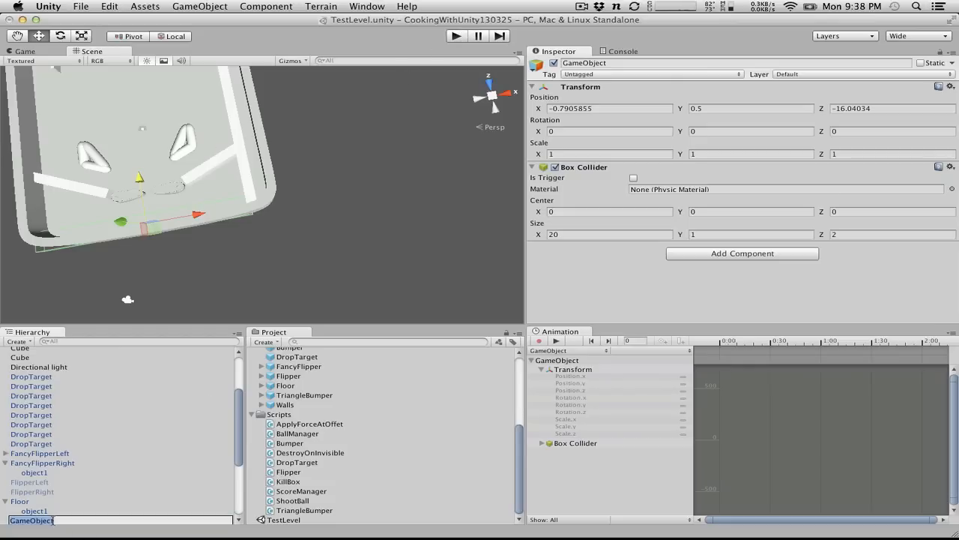
type("Killbox")
key("Return")
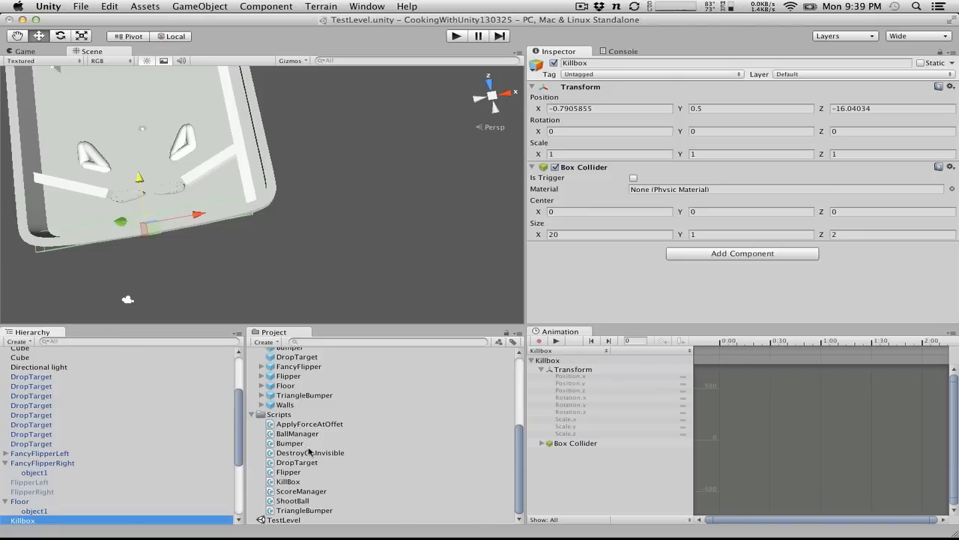
left_click_drag(294, 481, 27, 521)
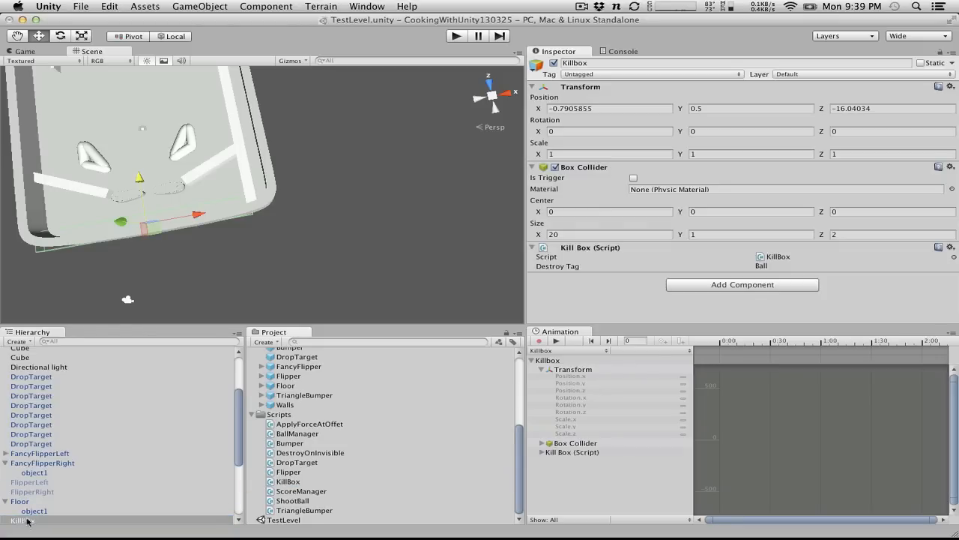
Step: Play-test the table, stop the game, and turn on Is Trigger for the Killbox's Box Collider
left_click(452, 41)
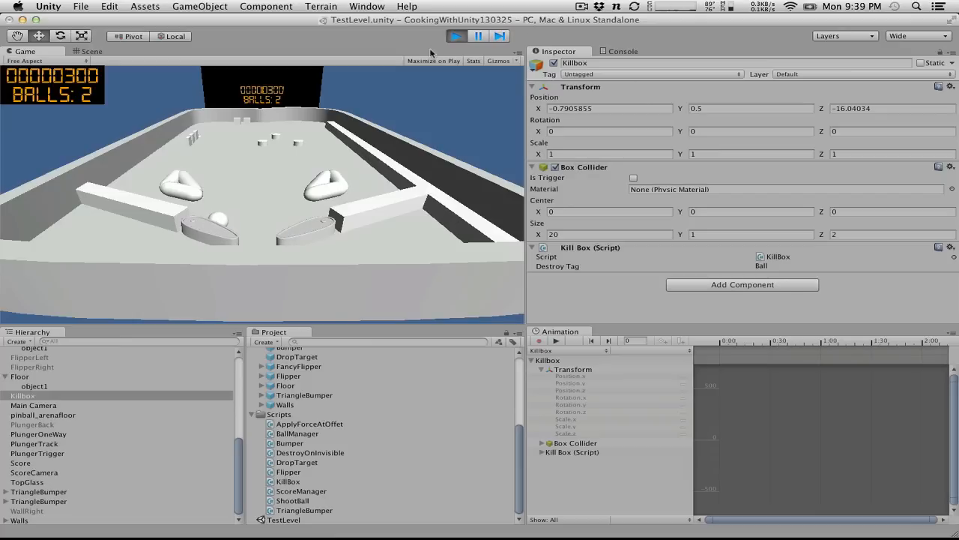
left_click(455, 37)
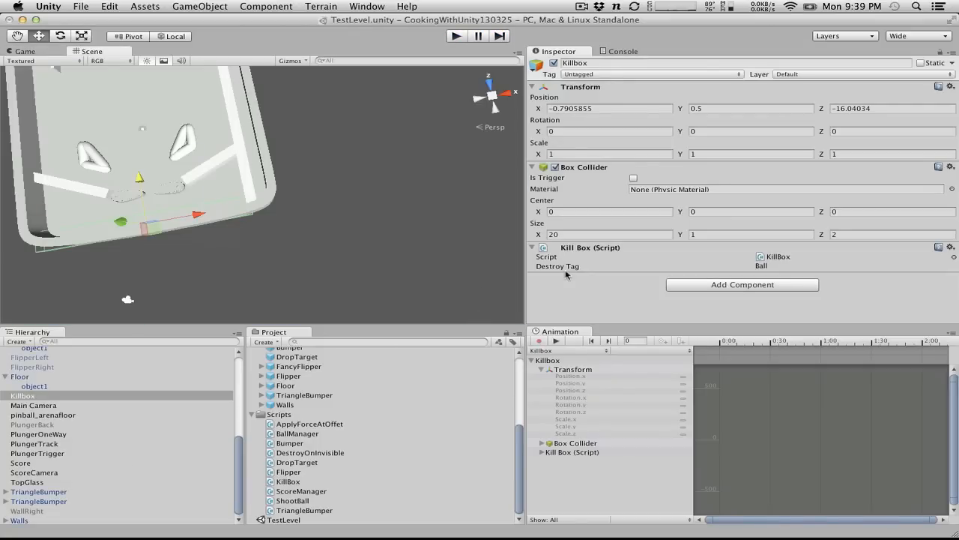
left_click(634, 179)
Step: Play-test the table with the trigger enabled, working both flippers, and stop the game
left_click(456, 36)
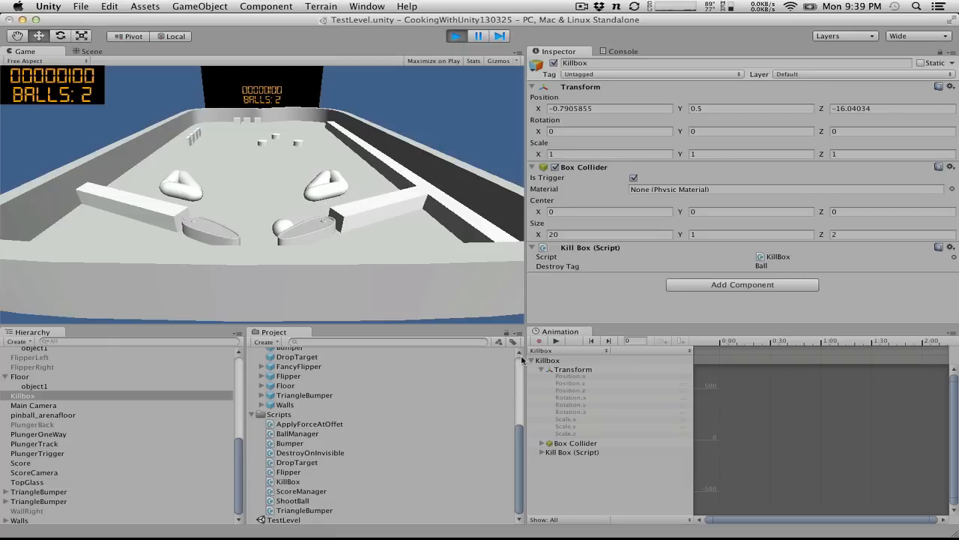
left_click(440, 283)
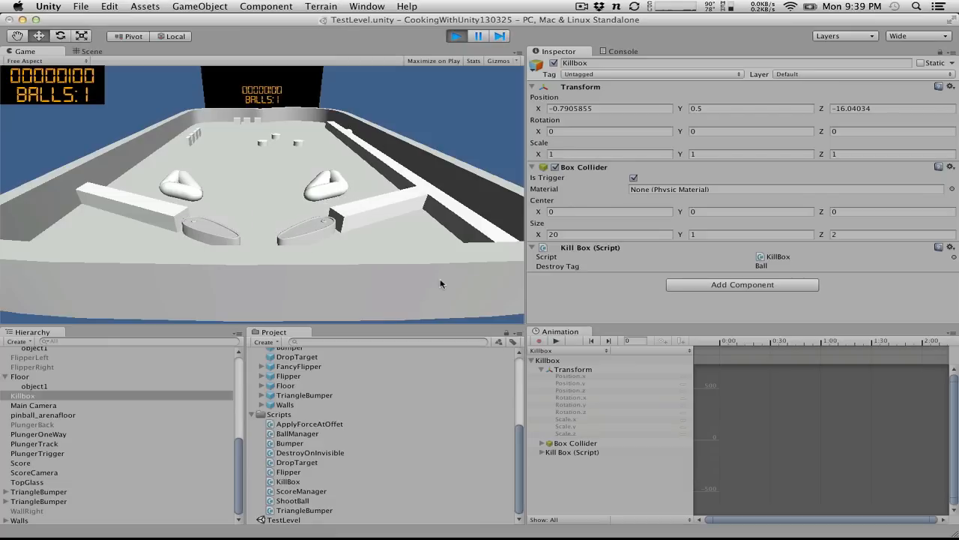
key("Left")
key("Right")
key("Left")
key("Right")
key("Left")
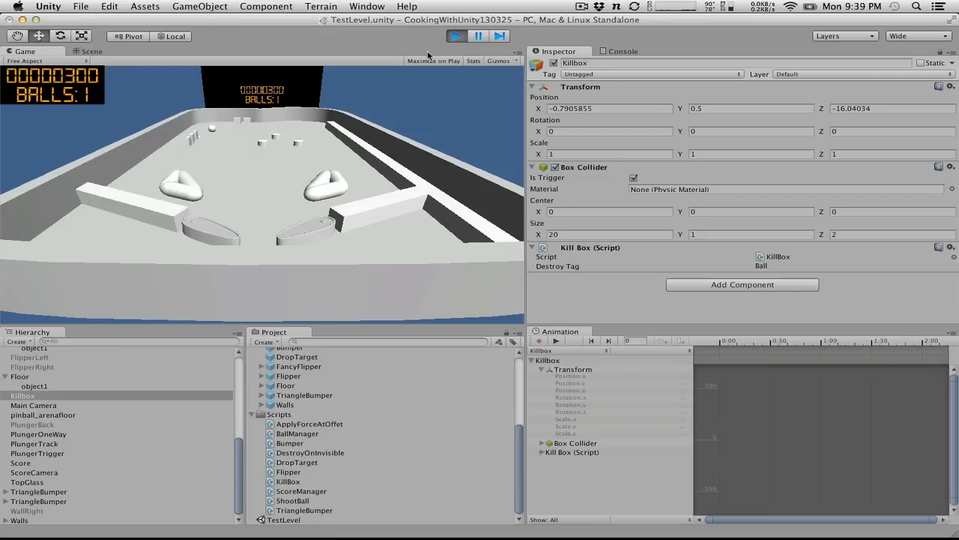
left_click(456, 37)
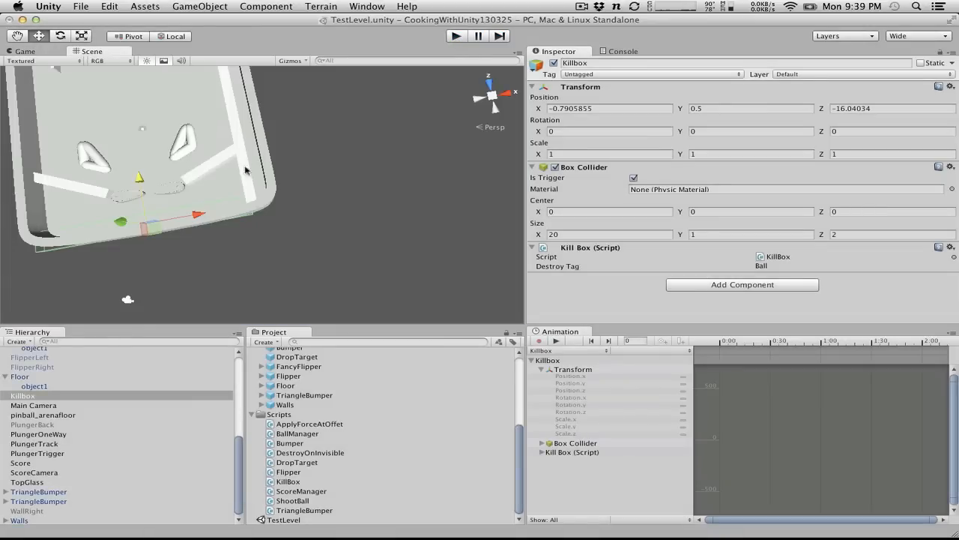
left_click_drag(300, 227, 392, 140, "alt")
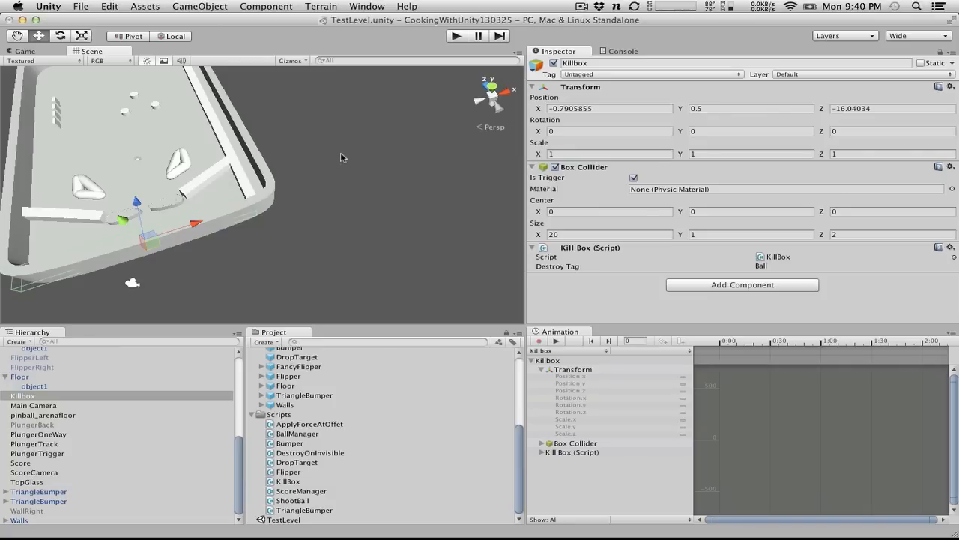
left_click_drag(392, 172, 199, 99, "alt")
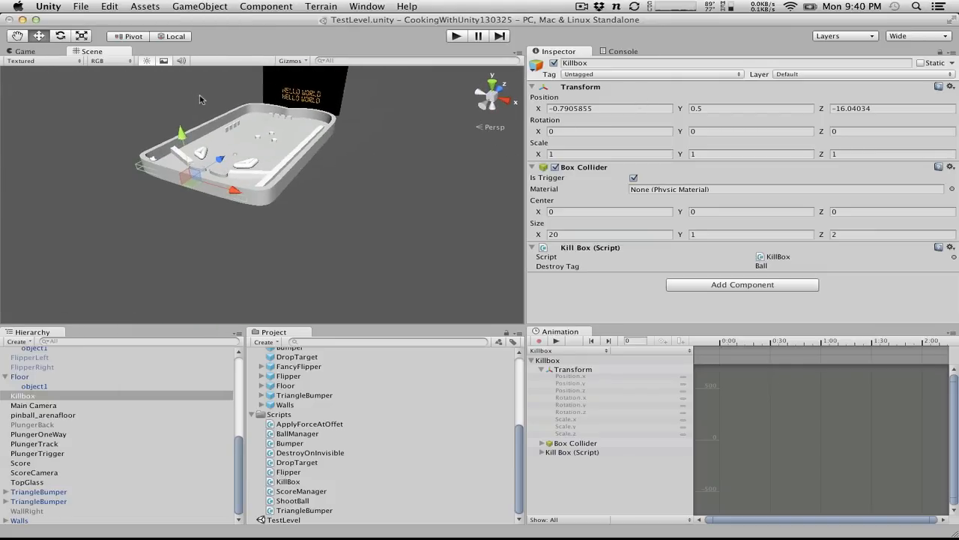
Step: Select all eight DropTargets and shift them together towards the table's side wall, bringing the Bank ID 1 targets to about X -9.27
left_click(230, 133)
left_click(230, 133)
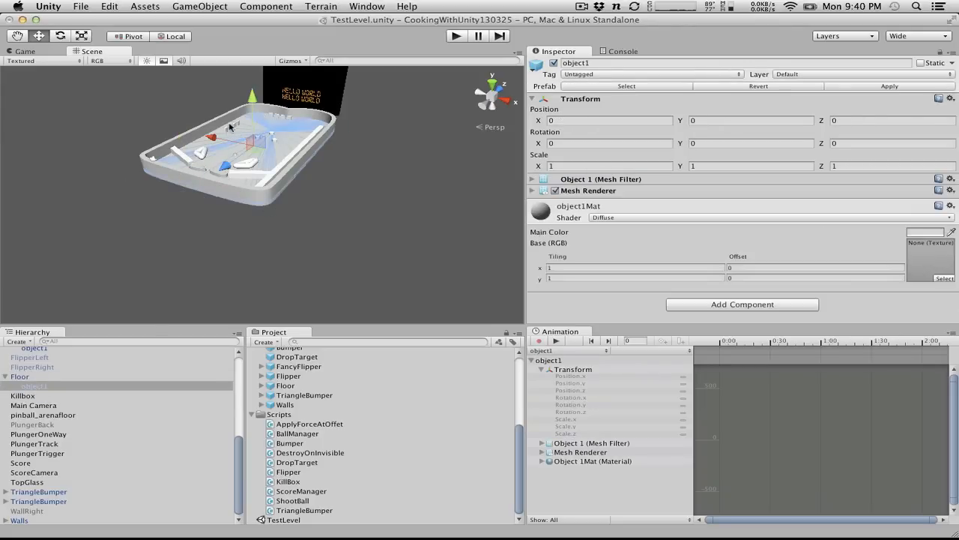
left_click_drag(200, 99, 89, 123, "alt")
left_click(75, 87)
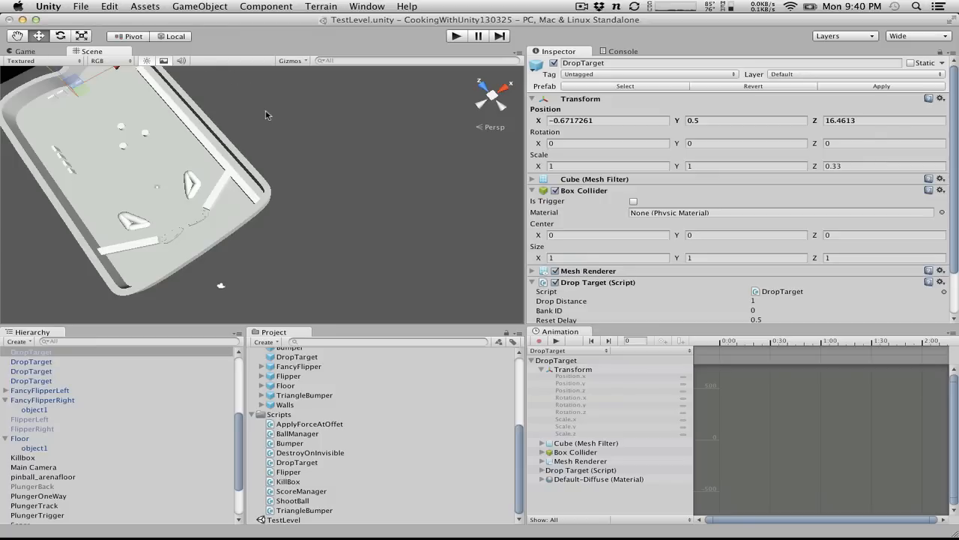
scroll(262, 116, "down", 4)
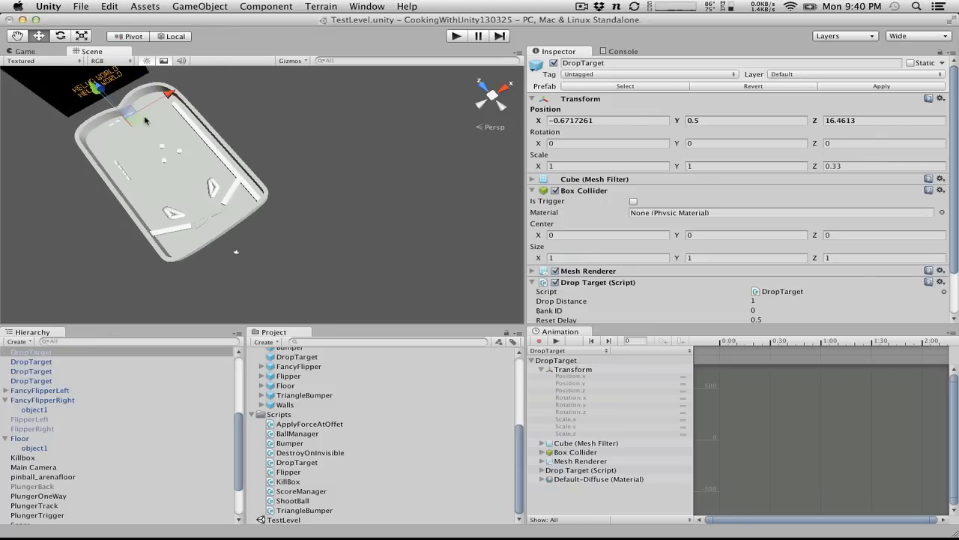
scroll(54, 364, "up", 1)
left_click(52, 357)
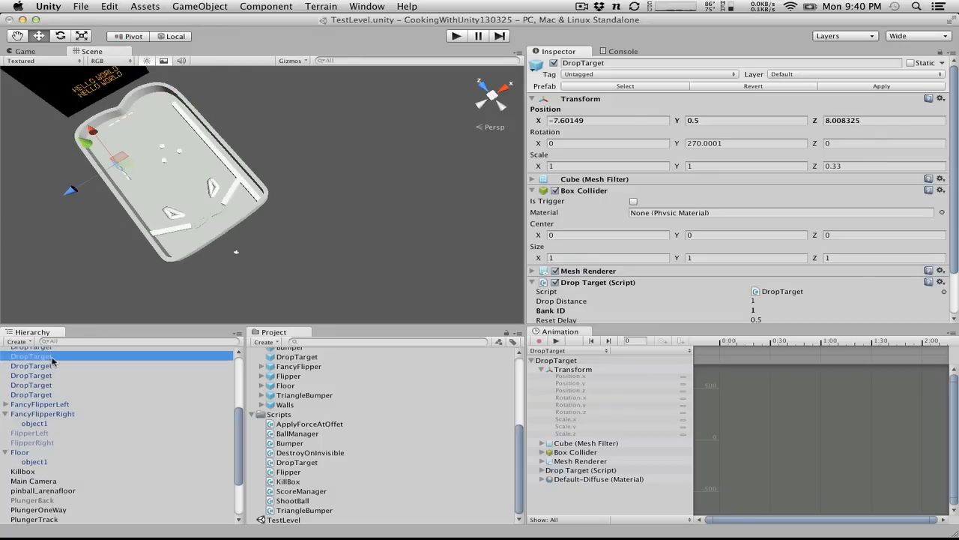
left_click(51, 402, "shift")
left_click(52, 413)
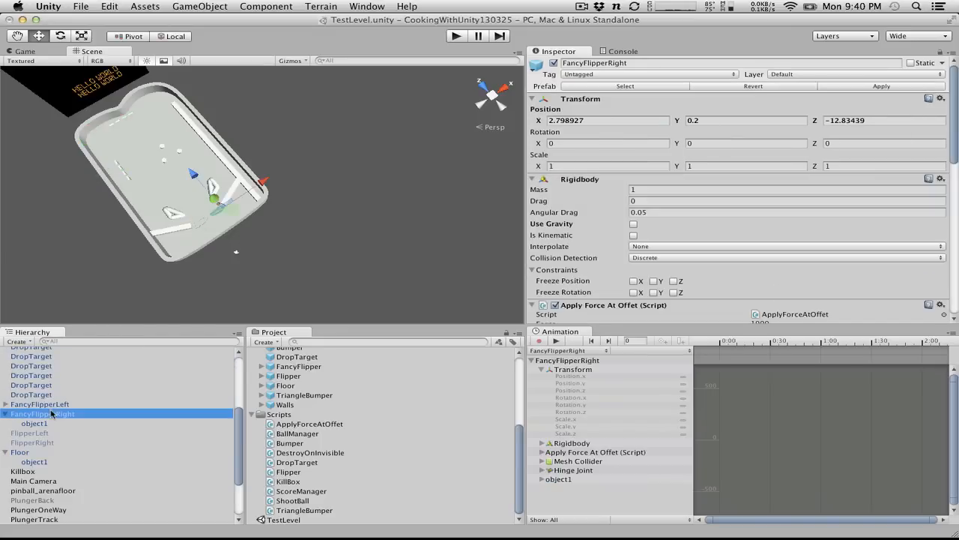
left_click(34, 395)
scroll(35, 398, "up", 3)
left_click(34, 394, "shift")
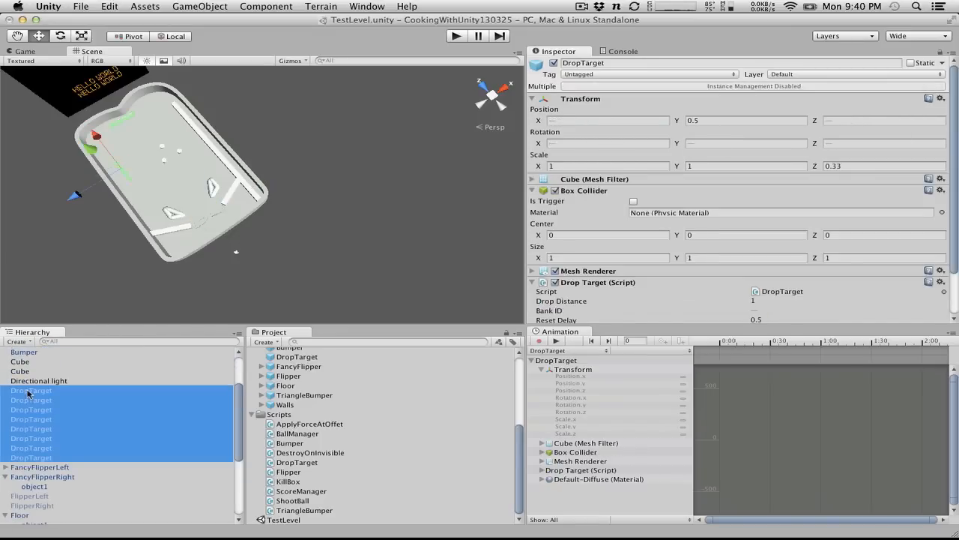
left_click(75, 196)
left_click_drag(75, 197, 65, 200)
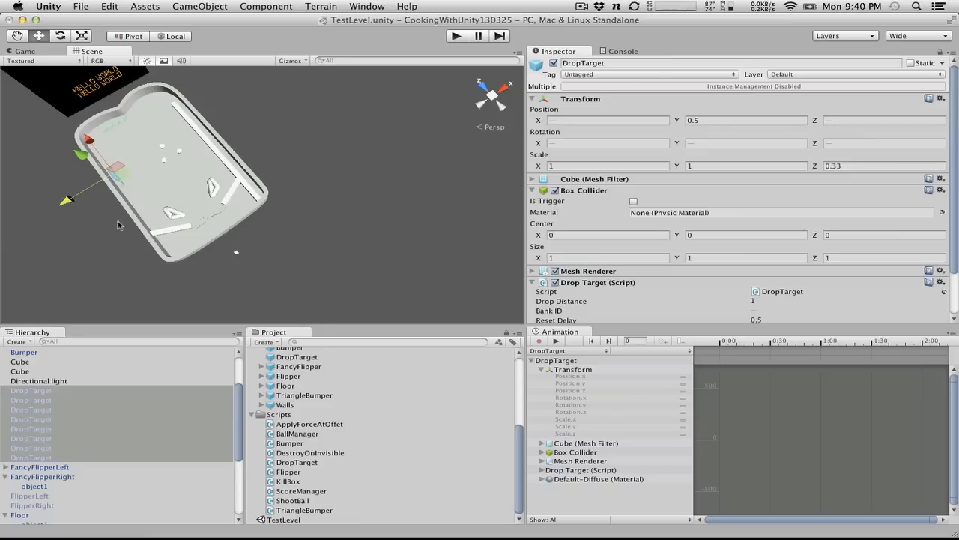
Step: Go through the DropTargets one by one to identify which ones belong to the bank at the table's far end
left_click(28, 410)
left_click(27, 400)
left_click(28, 391)
key("Down")
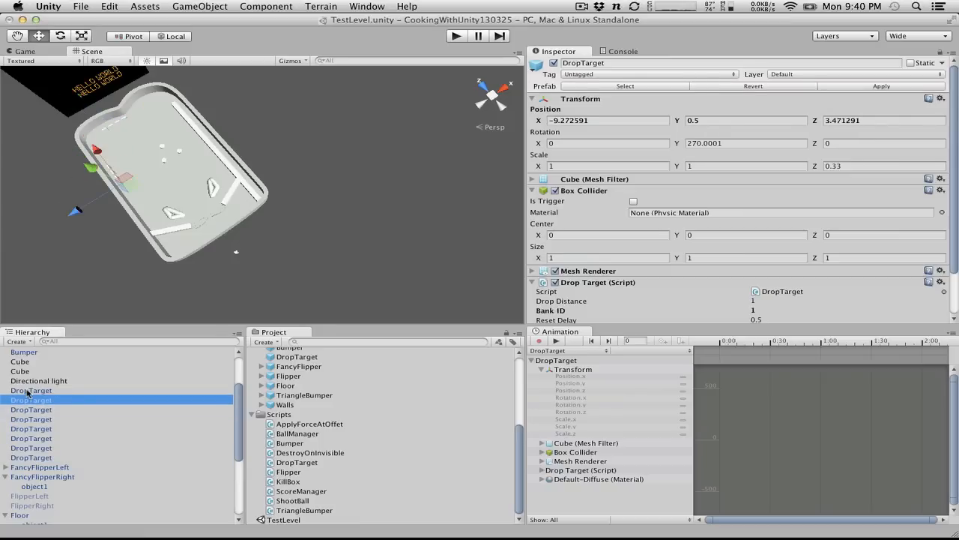
key("Down")
key("Down")
key("Down")
key("Down")
key("Down")
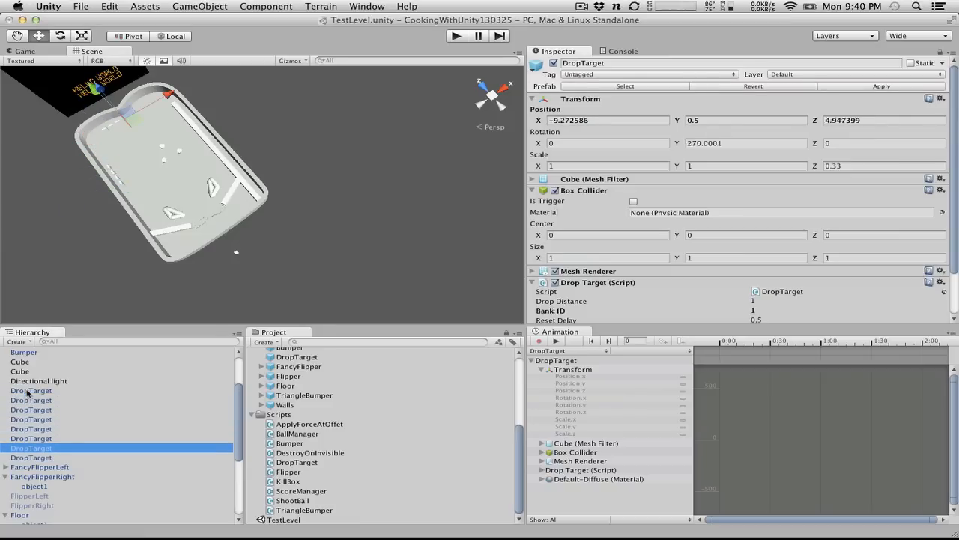
key("Up")
key("Up")
key("Down")
Step: Select the four DropTargets with Bank ID 0 and move them along X, placing the first at about X -7.33
left_click(28, 391)
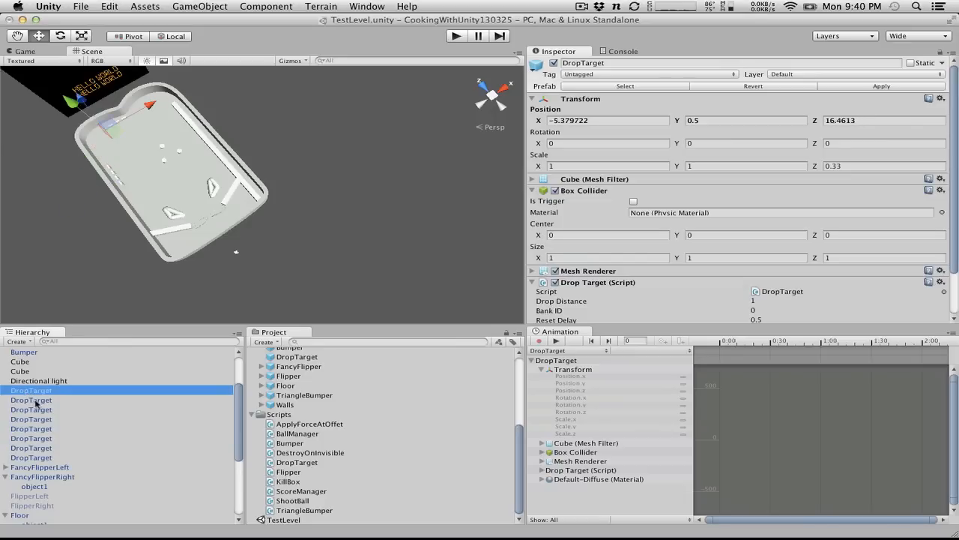
left_click(41, 410, "super")
left_click(39, 430, "super")
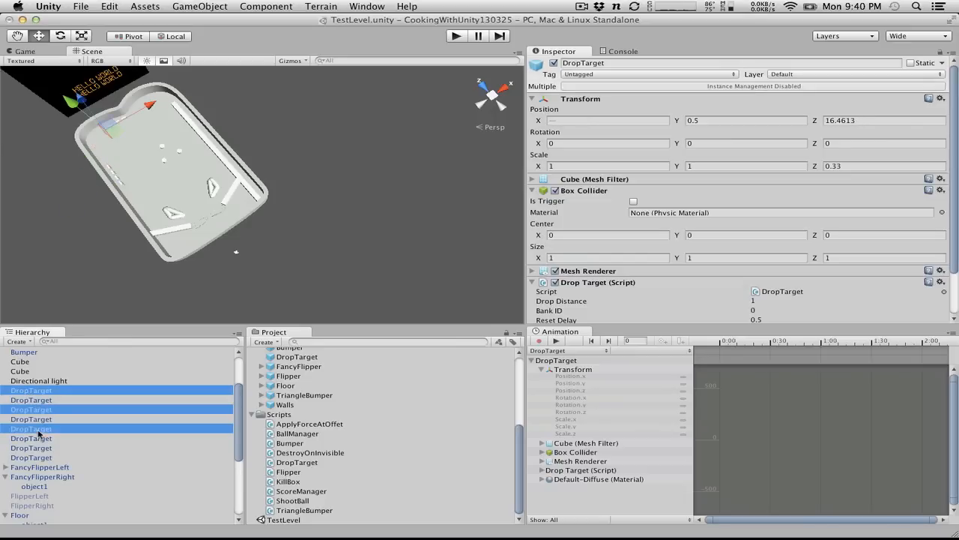
left_click(39, 449, "super")
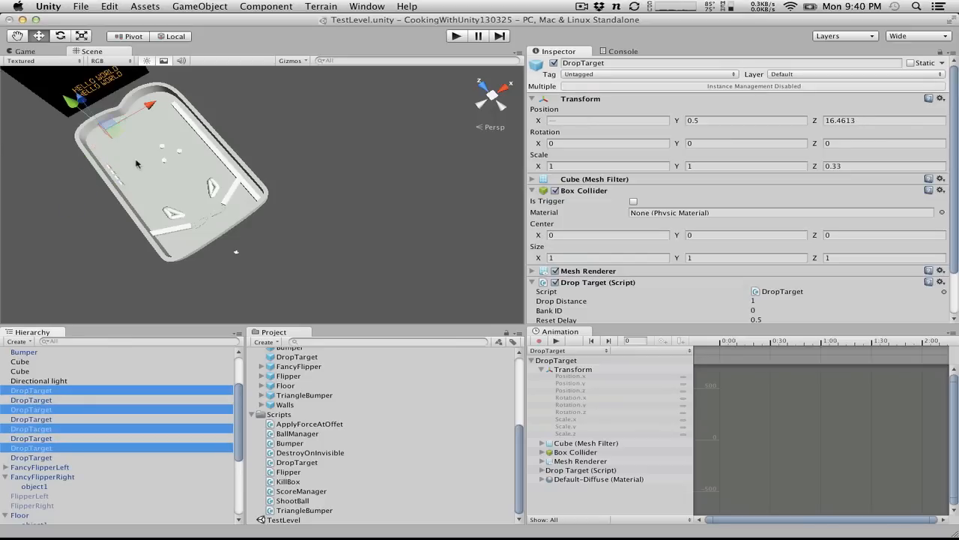
left_click_drag(147, 106, 136, 111)
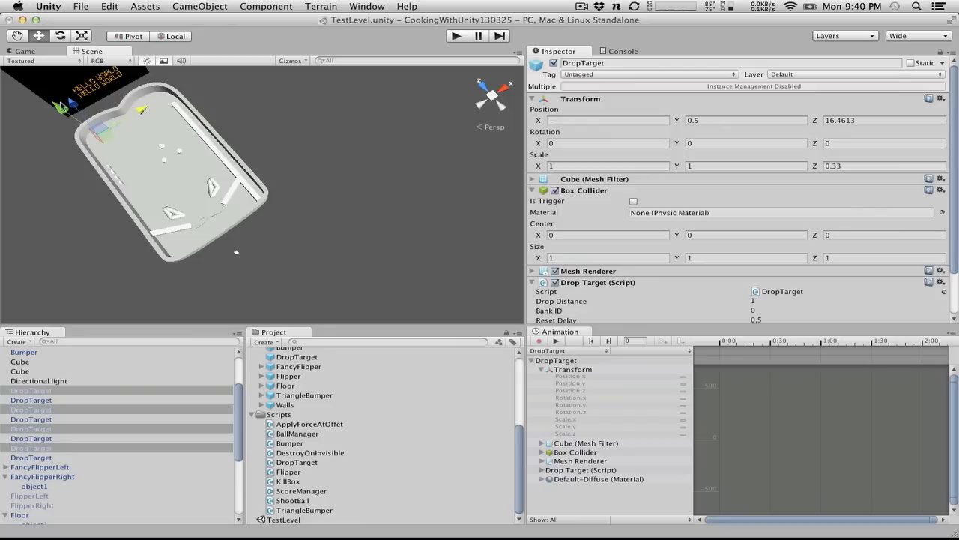
Step: Rotate the four Bank ID 0 DropTargets to about -13.33 degrees around Y
left_click(59, 38)
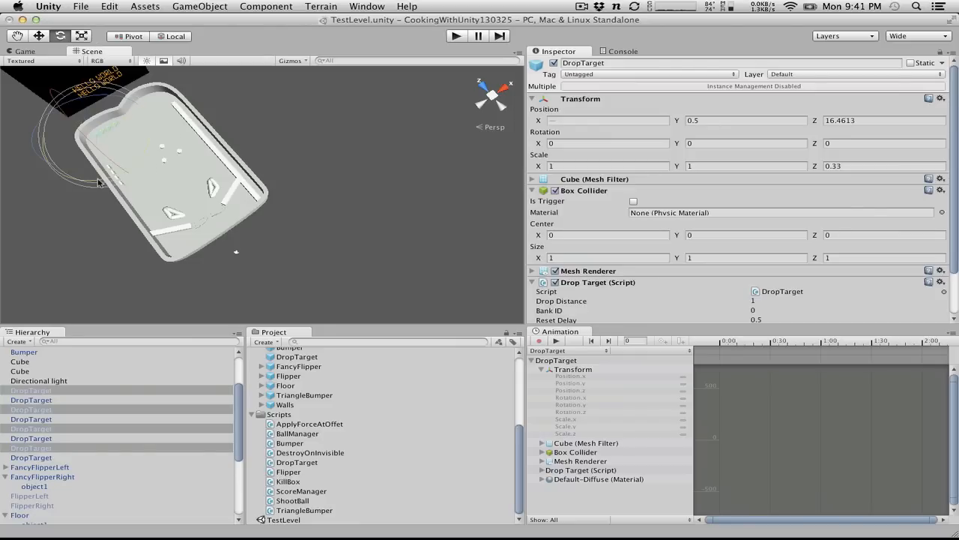
left_click_drag(98, 182, 127, 175)
left_click(182, 132)
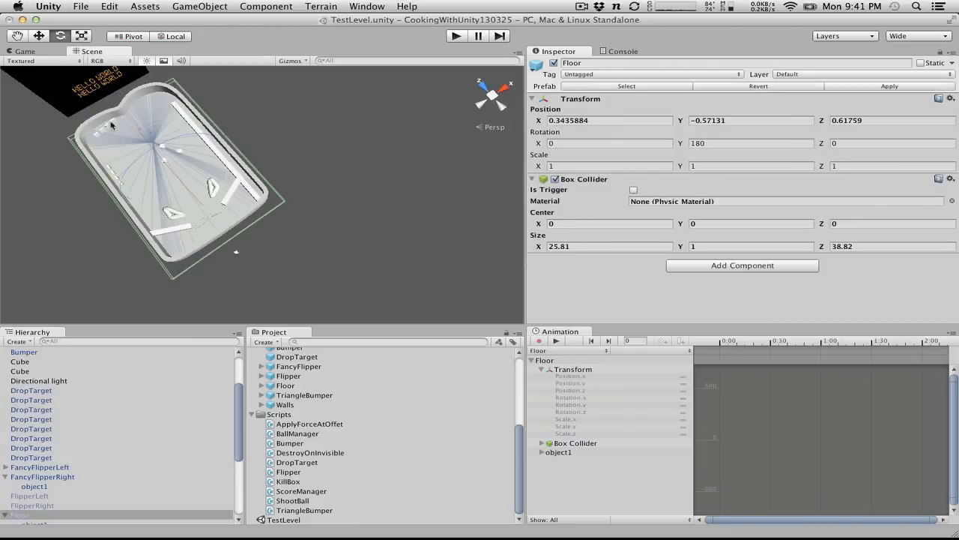
Step: Reselect the four rotated DropTargets and move them slightly along their own X axis towards the table's far corner
left_click(43, 381)
left_click(39, 399)
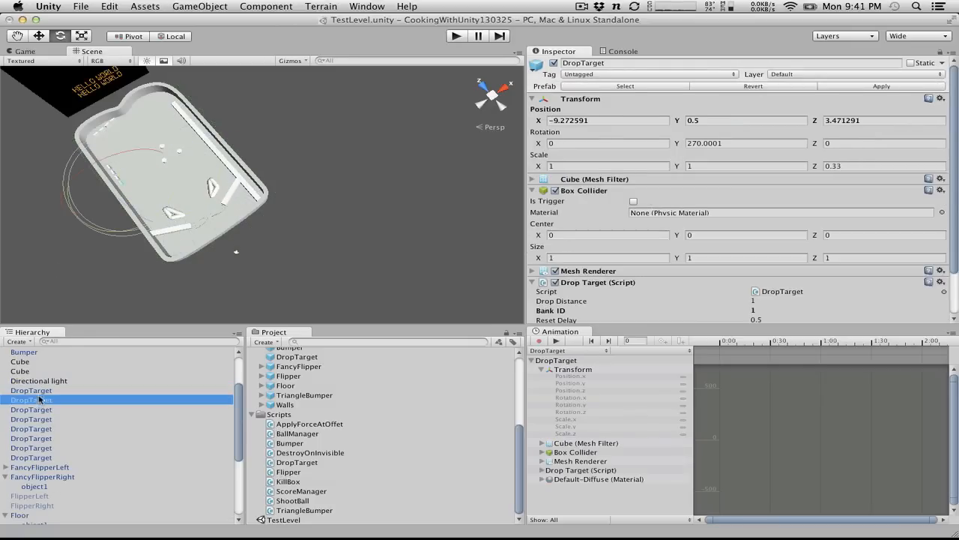
left_click(39, 391)
key("Down")
key("Up")
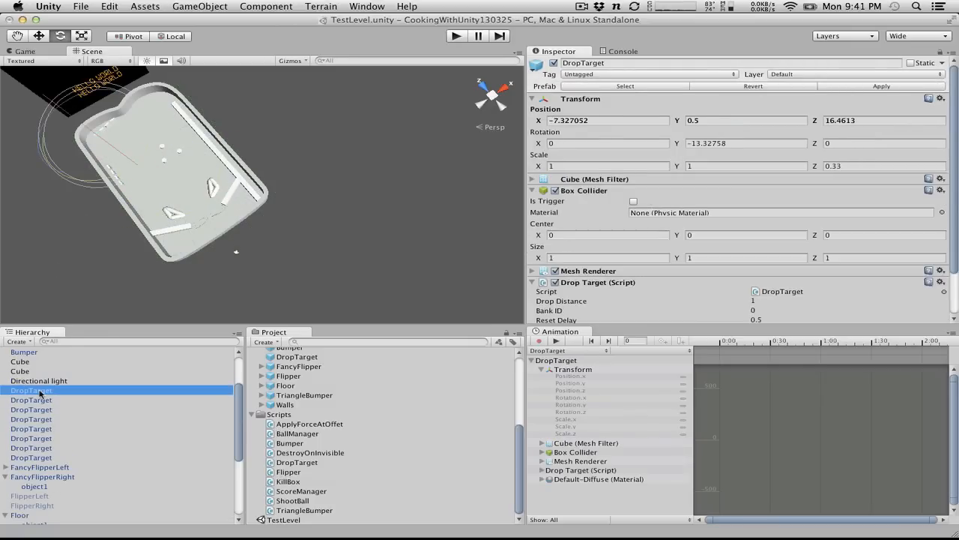
left_click(43, 409, "super")
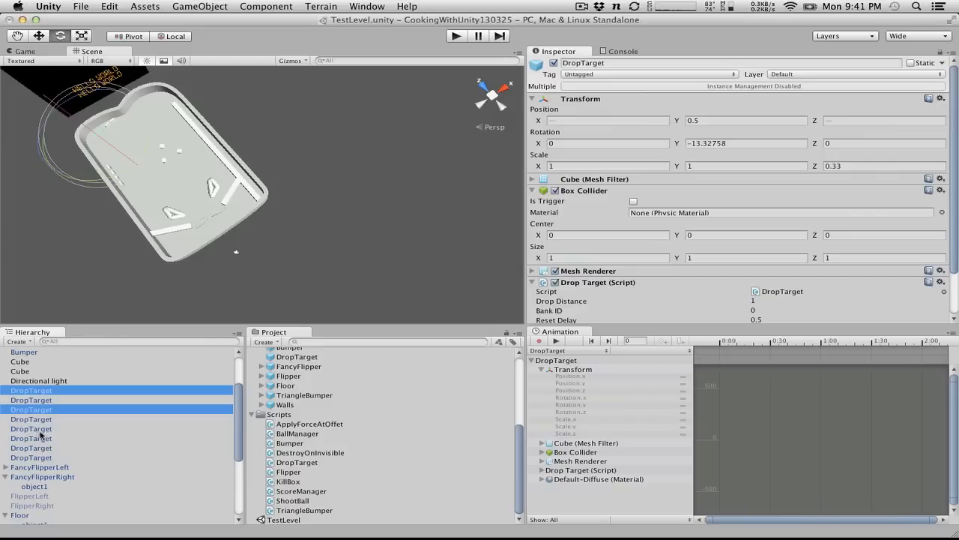
left_click(41, 430, "super")
left_click(42, 447, "super")
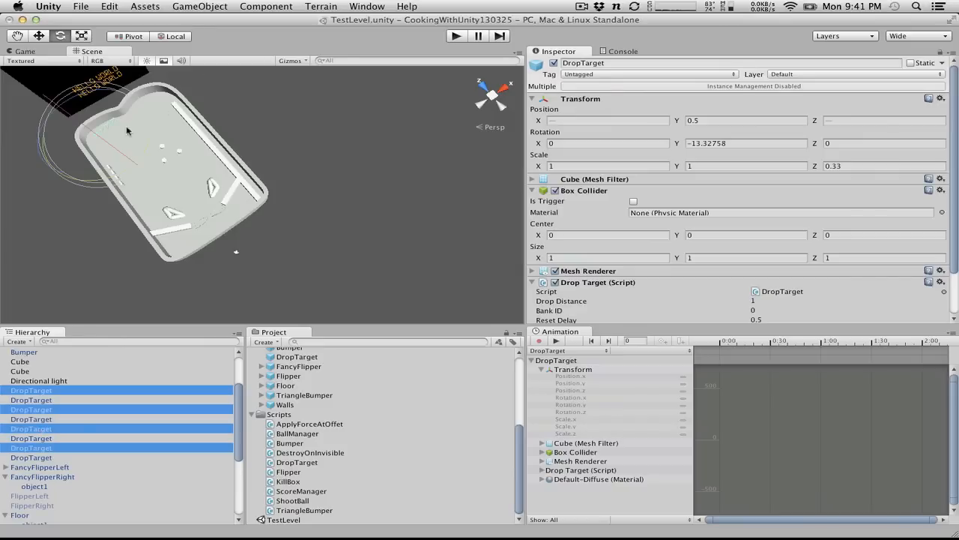
left_click(41, 36)
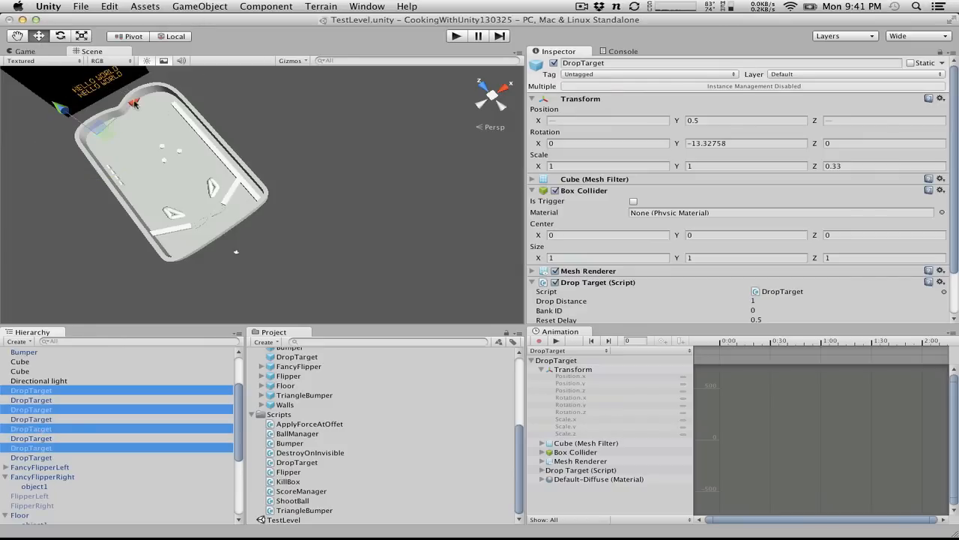
left_click_drag(135, 104, 129, 109)
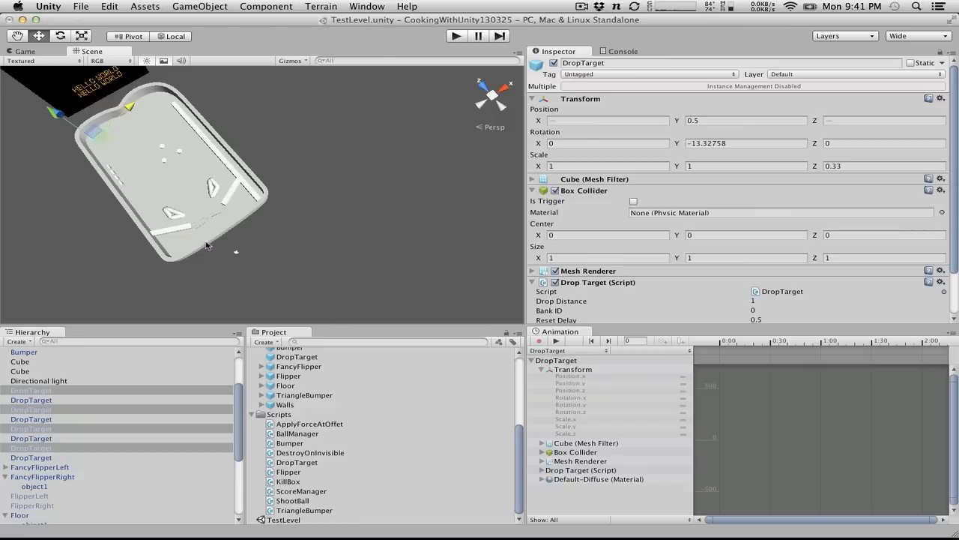
Step: Play-test the table with the repositioned DropTargets, working both flippers, and stop the game
left_click(455, 36)
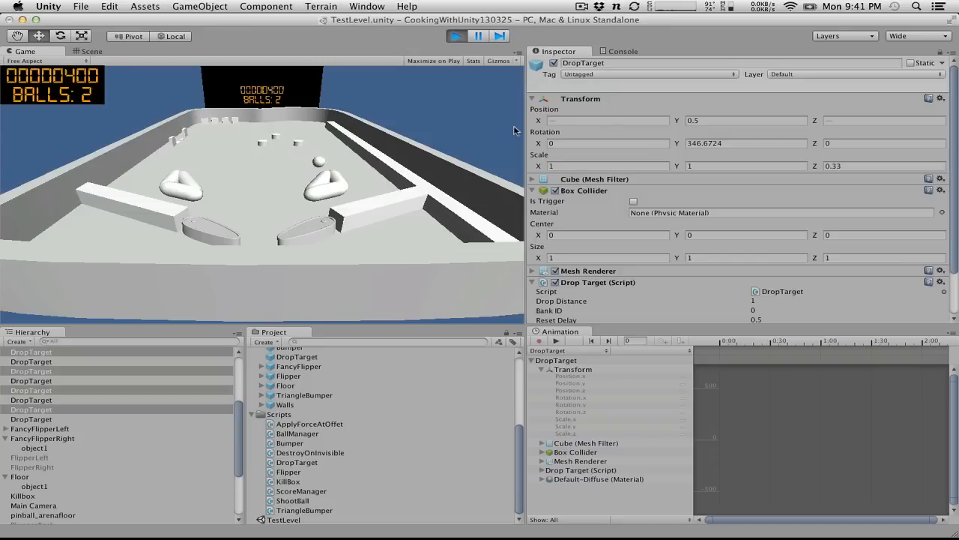
key("alt")
key("ctrl")
left_click(454, 36)
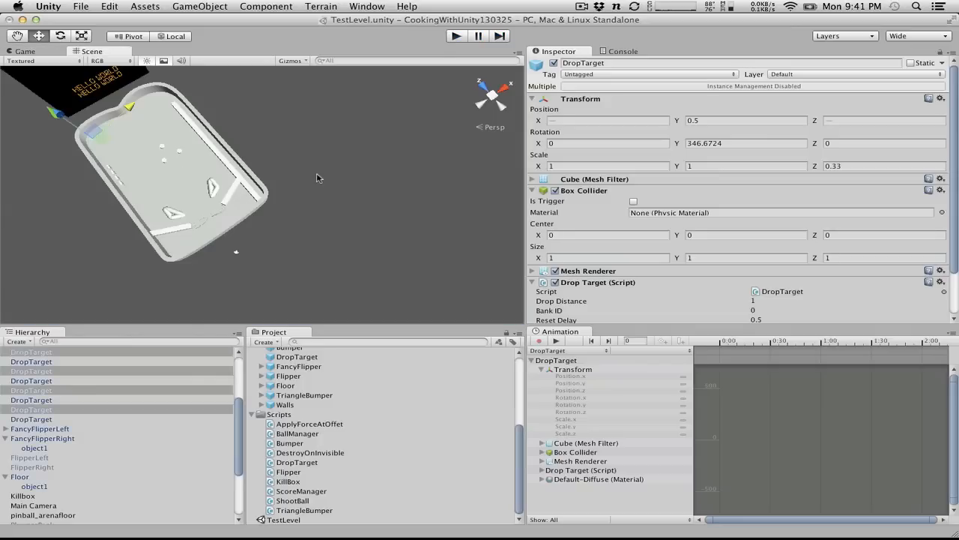
Step: Import the complete Skyboxes standard asset package into the project
left_click(52, 420)
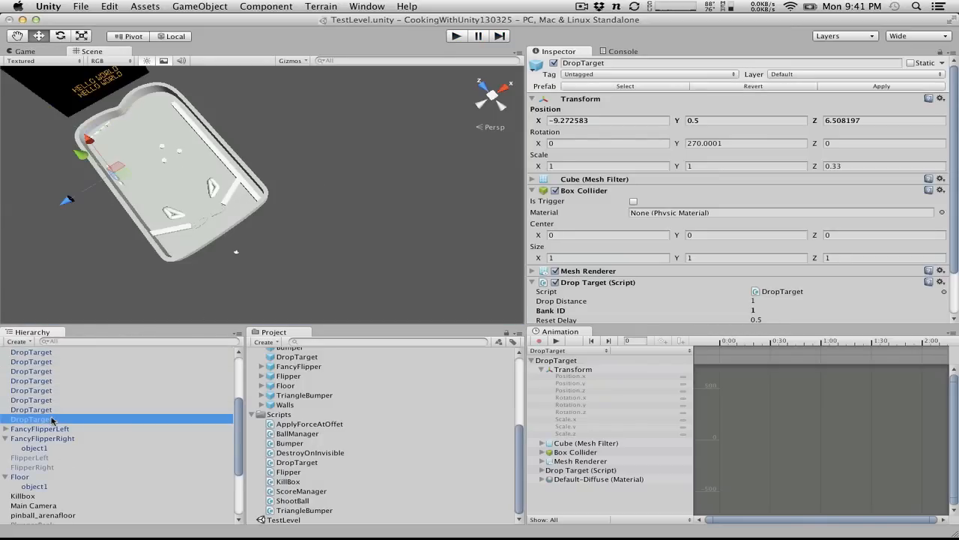
scroll(142, 412, "up", 5)
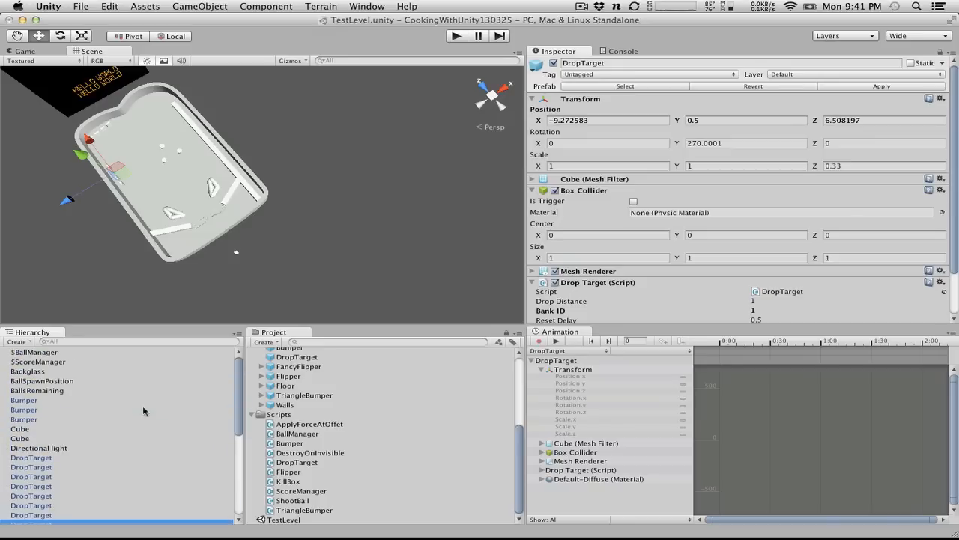
left_click(197, 5)
mouse_move(218, 36)
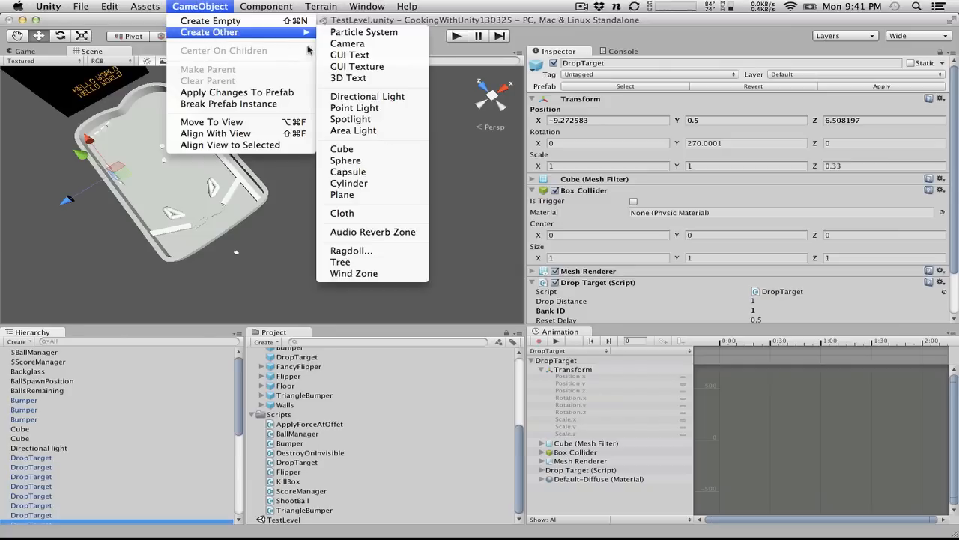
mouse_move(145, 6)
mouse_move(171, 85)
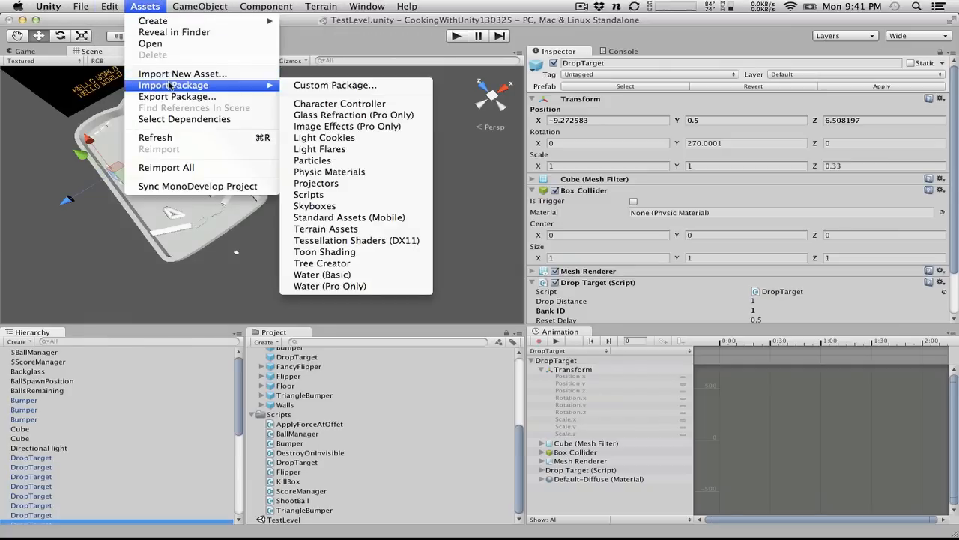
left_click(373, 206)
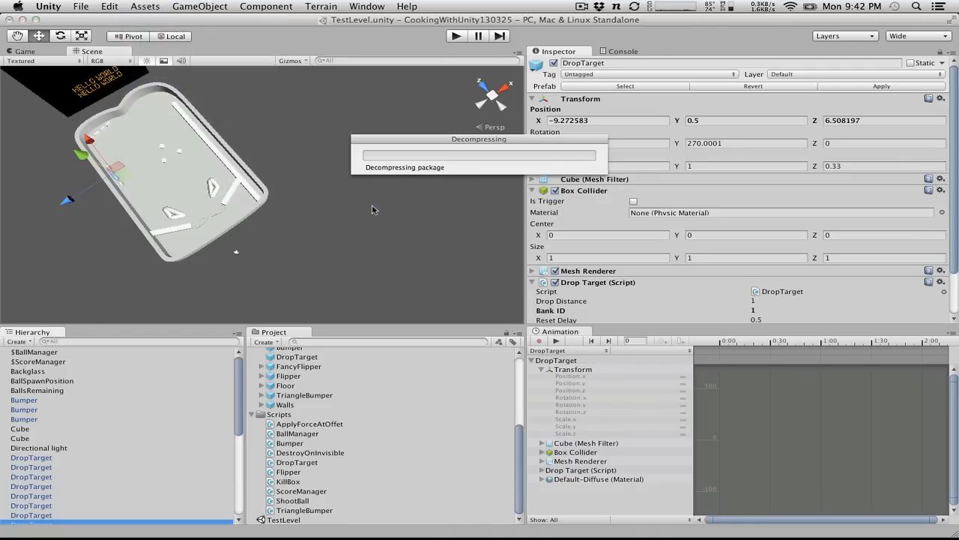
scroll(241, 143, "down", 10)
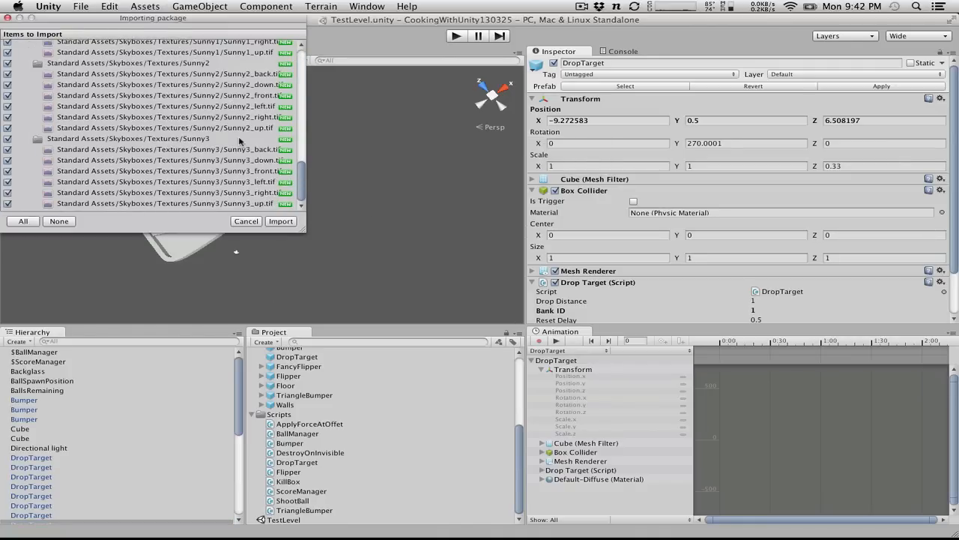
left_click(286, 224)
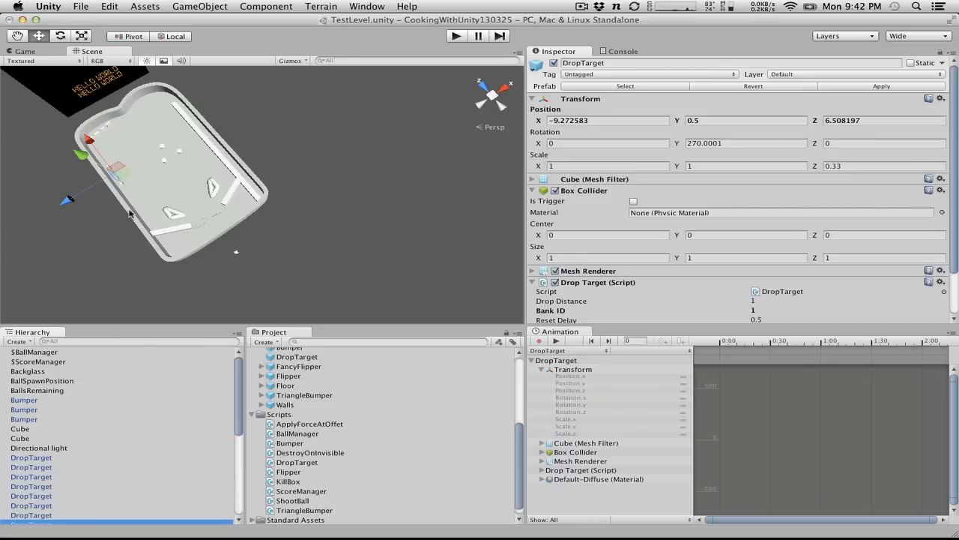
Step: Collapse the Prefabs, Scripts and Models folders in the project
scroll(324, 425, "up", 5)
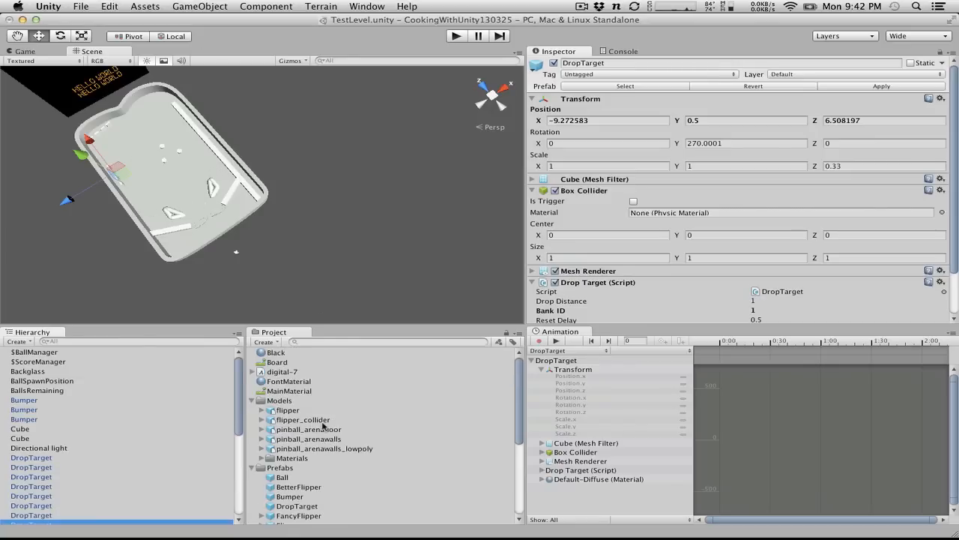
left_click(254, 467)
left_click(253, 477)
left_click(254, 477)
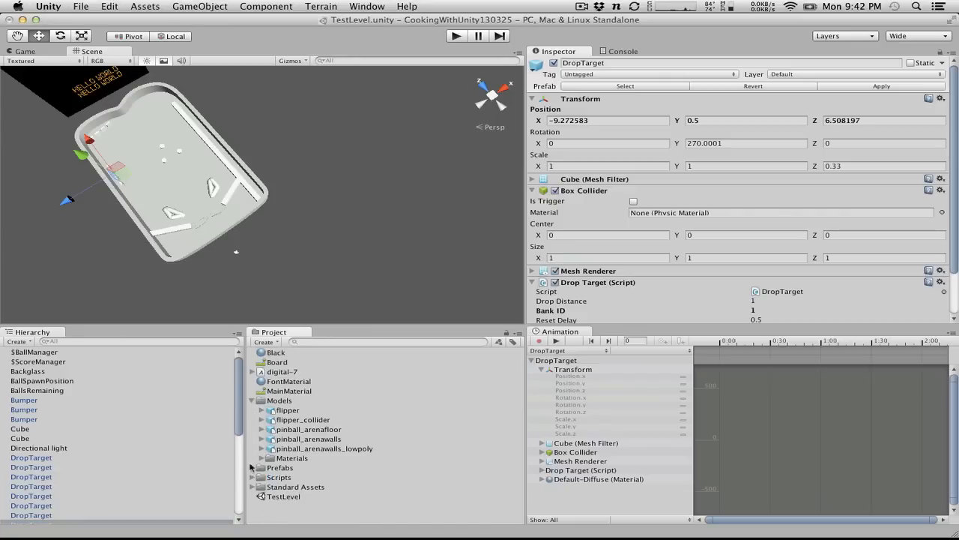
left_click(253, 400)
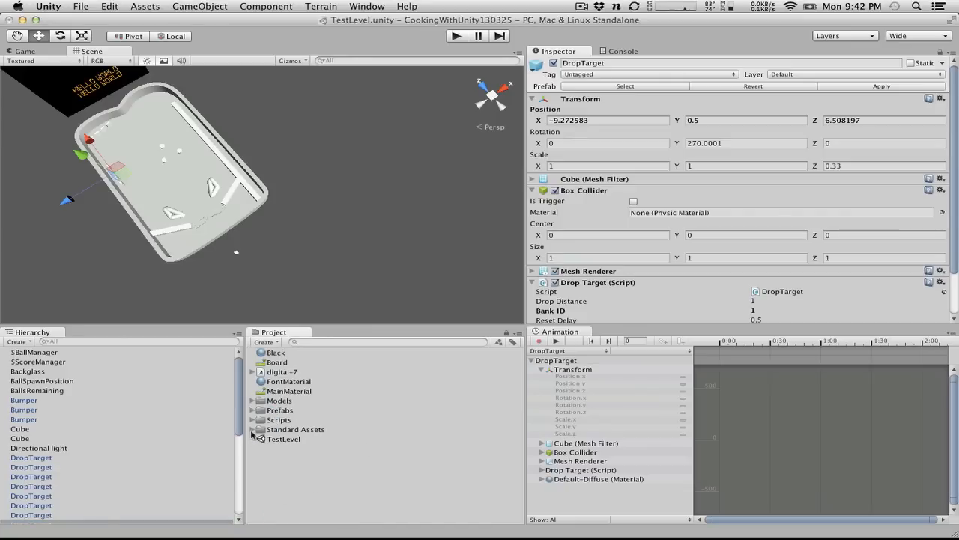
Step: Expand the Skyboxes folder in Standard Assets and select the DawnDusk Skybox material
left_click(253, 429)
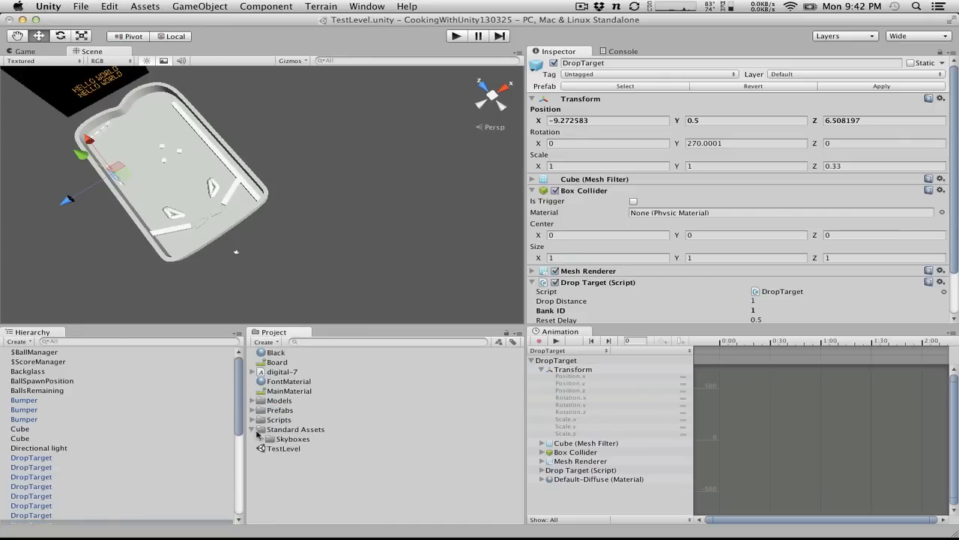
left_click(261, 438)
left_click(296, 458)
scroll(296, 458, "down", 2)
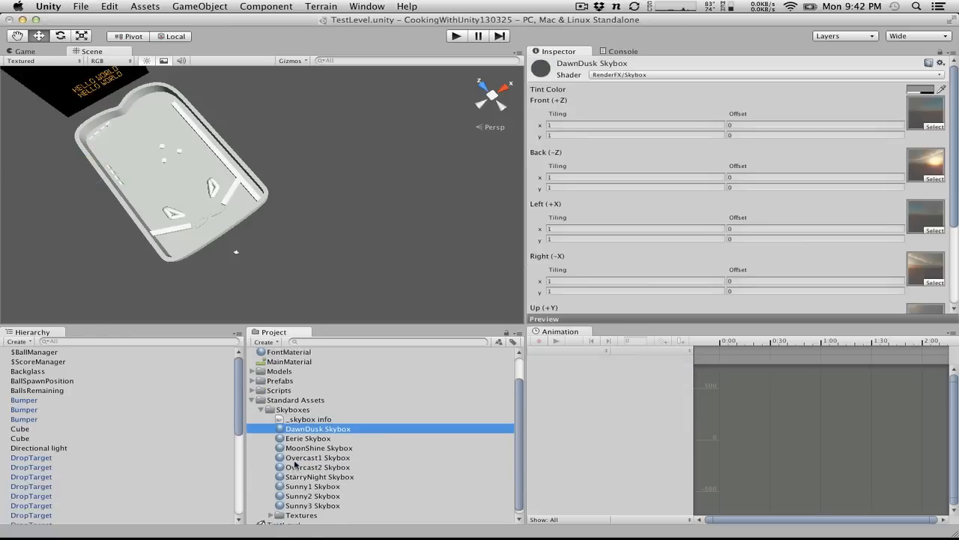
Step: Compare the face textures of the DawnDusk, Overcast2, Sunny1, Sunny2 and Sunny3 Skybox materials
scroll(918, 152, "down", 5)
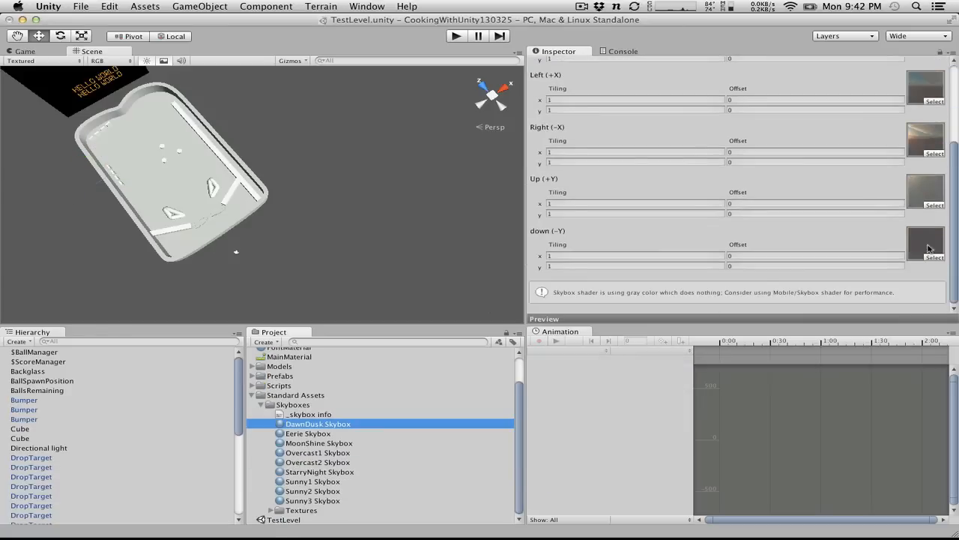
scroll(930, 146, "up", 5)
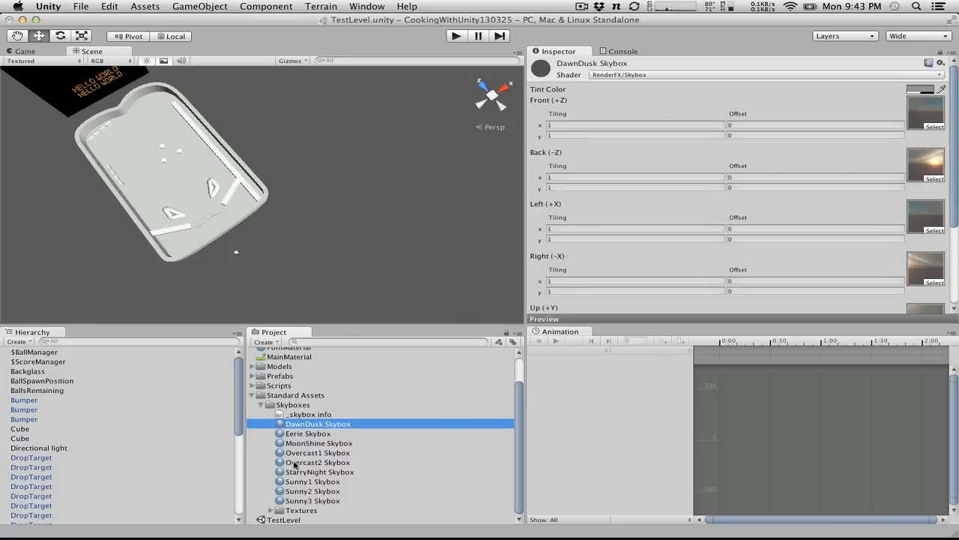
left_click(335, 462)
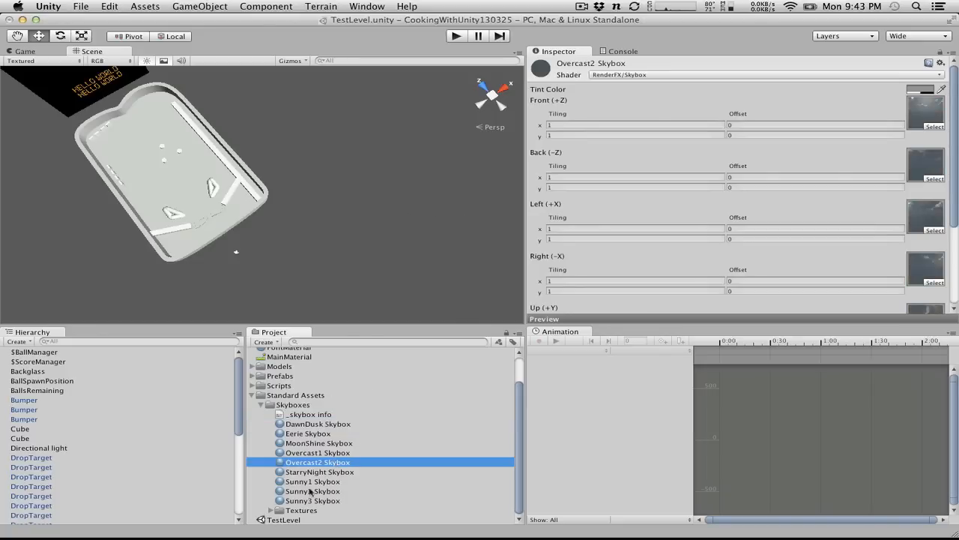
left_click(314, 482)
left_click(317, 490)
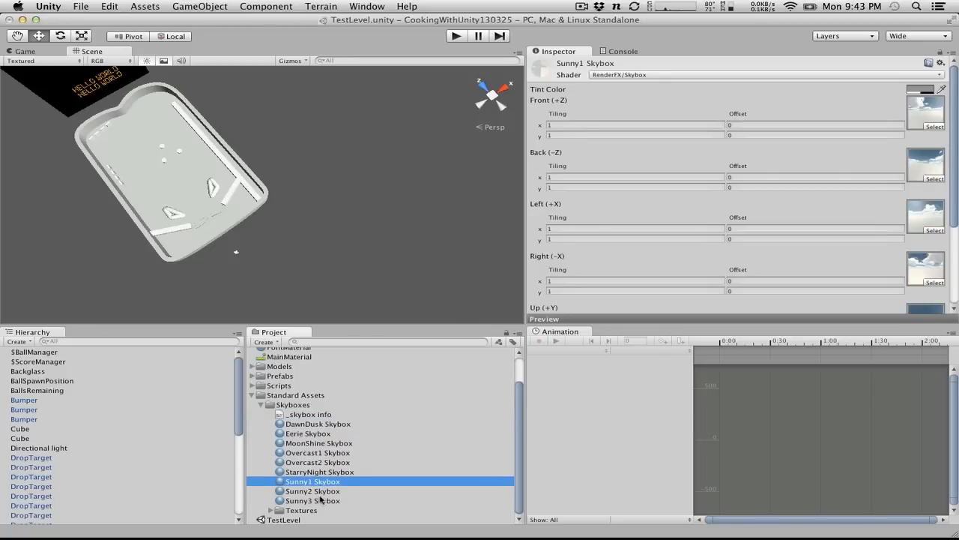
left_click(321, 510)
left_click(322, 500)
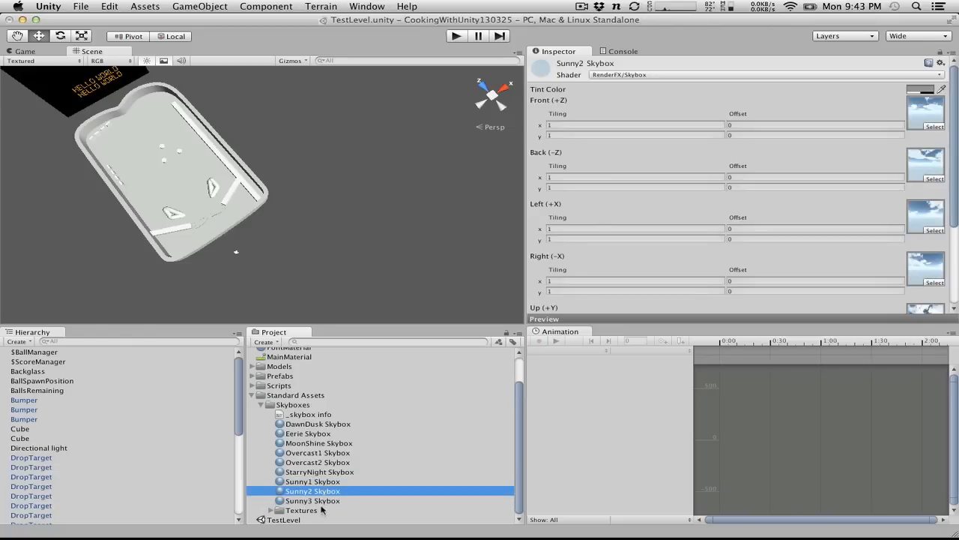
left_click(323, 510)
left_click(323, 500)
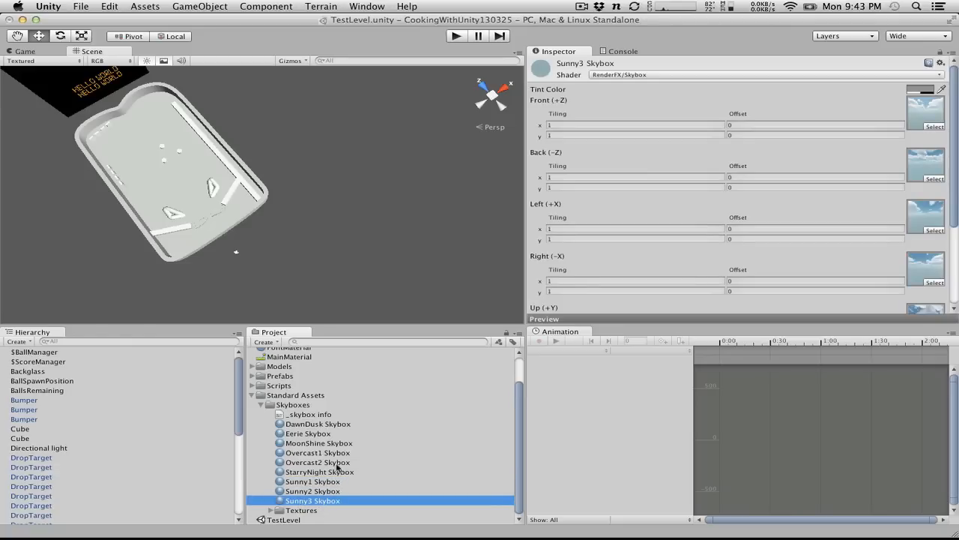
Step: Collapse the Standard Assets folder and create a new material named BallMaterial in the project root
scroll(300, 404, "up", 3)
left_click(268, 343)
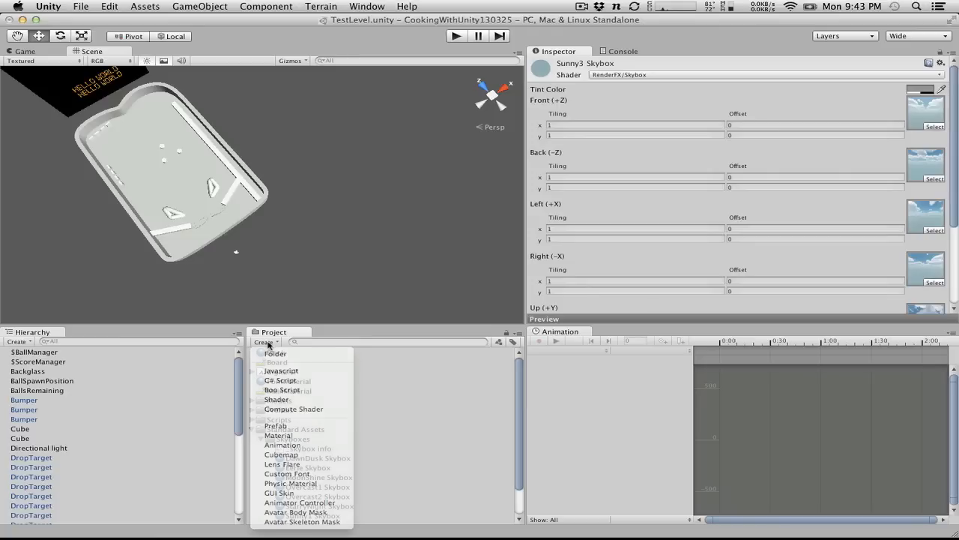
left_click(267, 343)
left_click(252, 429)
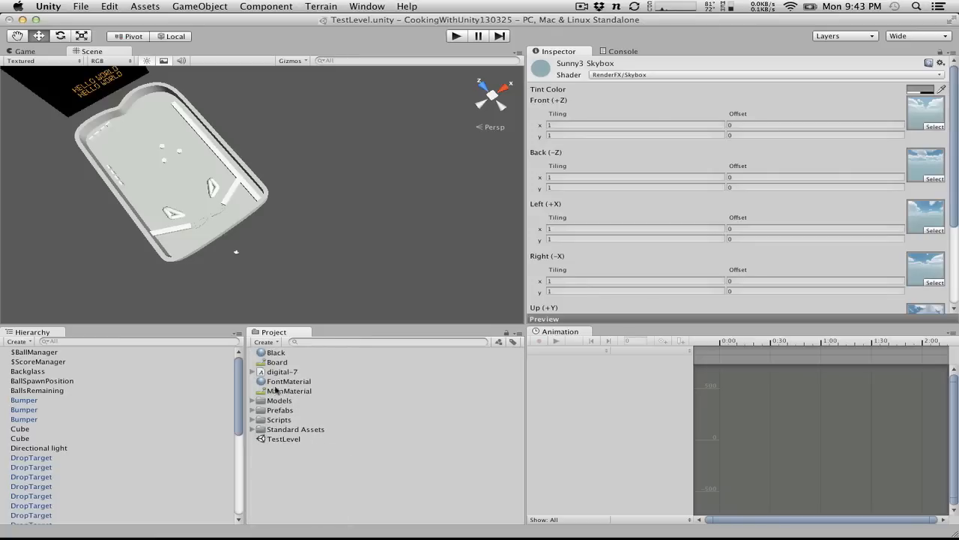
left_click(286, 382)
left_click(265, 343)
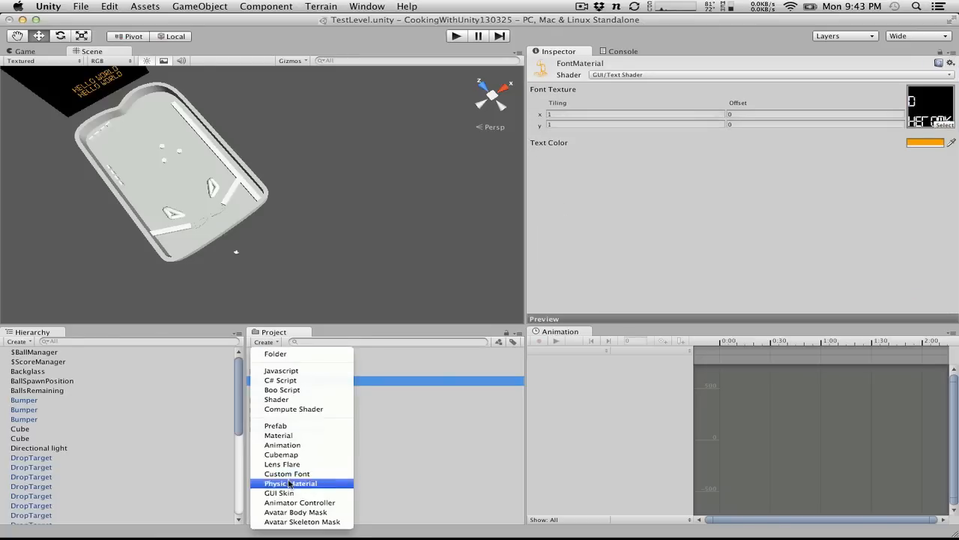
left_click(280, 436)
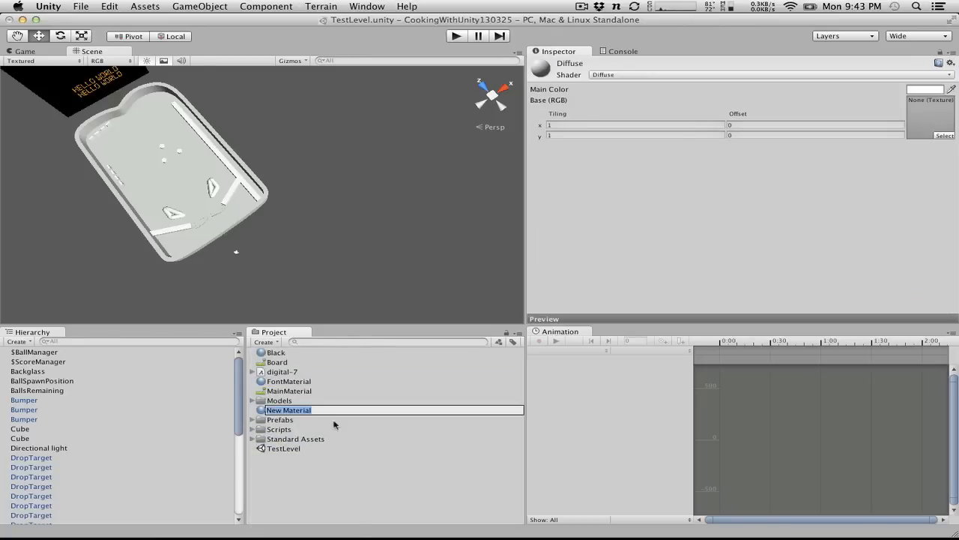
type("BallMa")
key("Return")
Step: Set BallMaterial's shader to Reflective/Diffuse
left_click(641, 78)
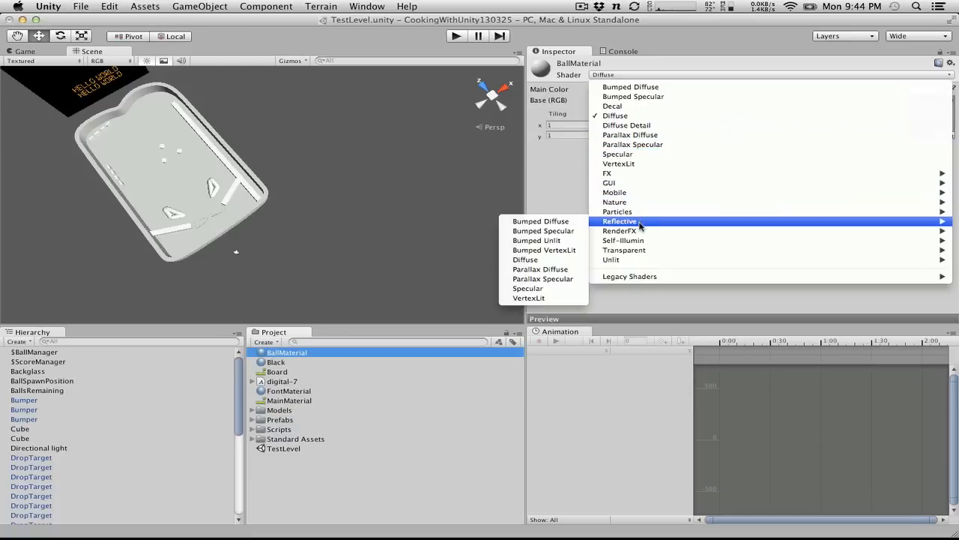
mouse_move(636, 223)
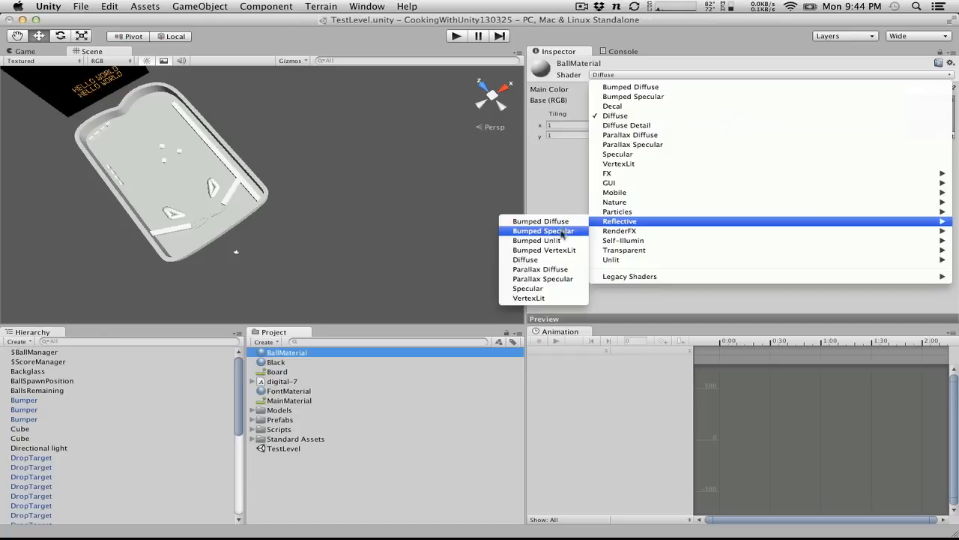
left_click(548, 262)
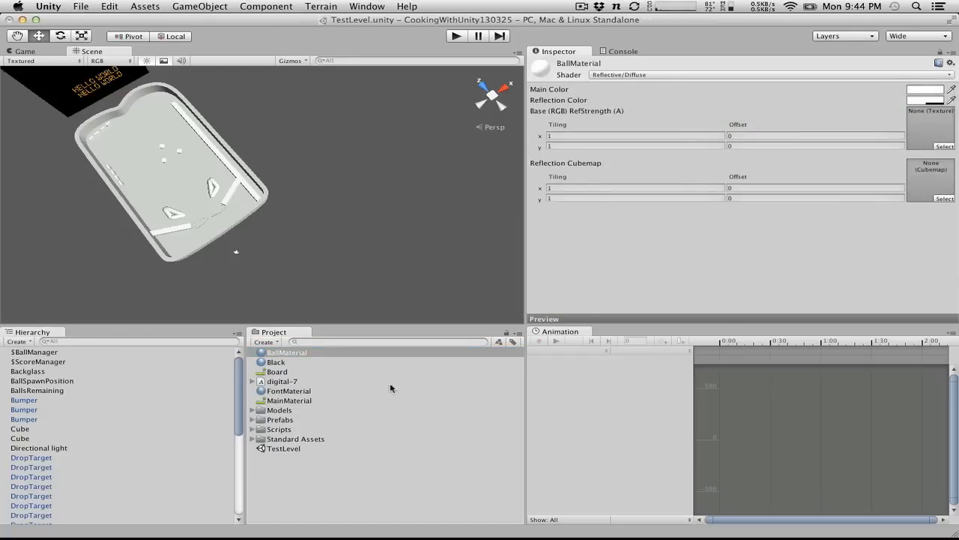
Step: Create a new cubemap named Skybox3Cube in the project root
left_click(265, 343)
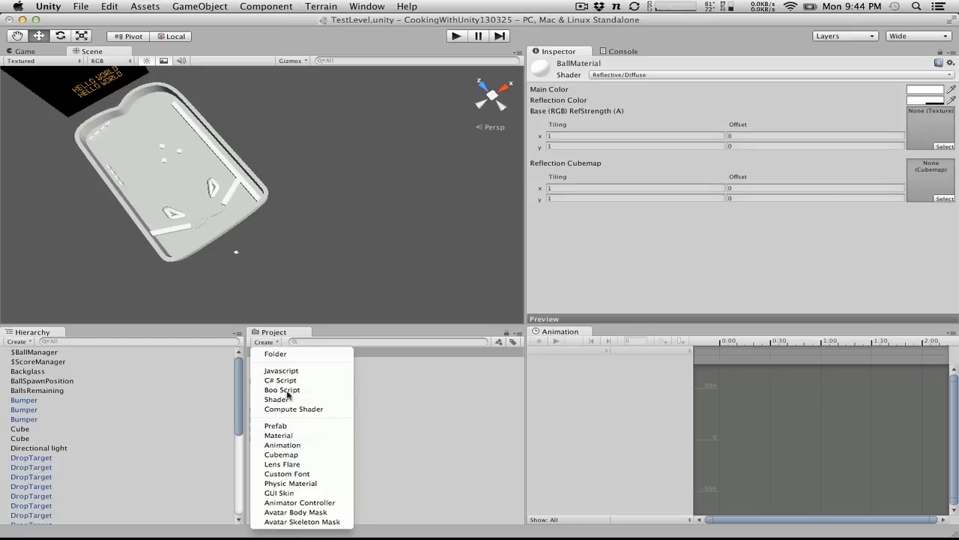
left_click(281, 454)
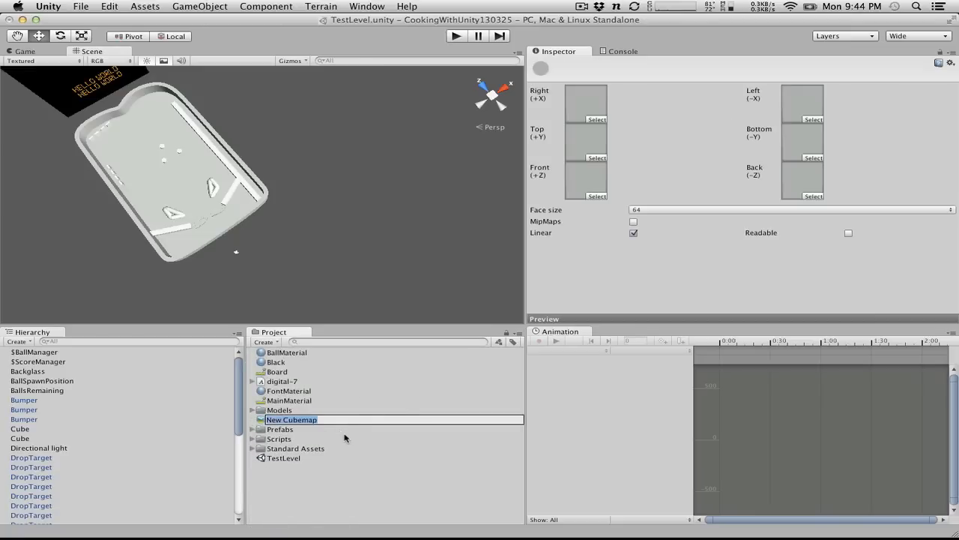
type("Skybox3Cube")
key("Return")
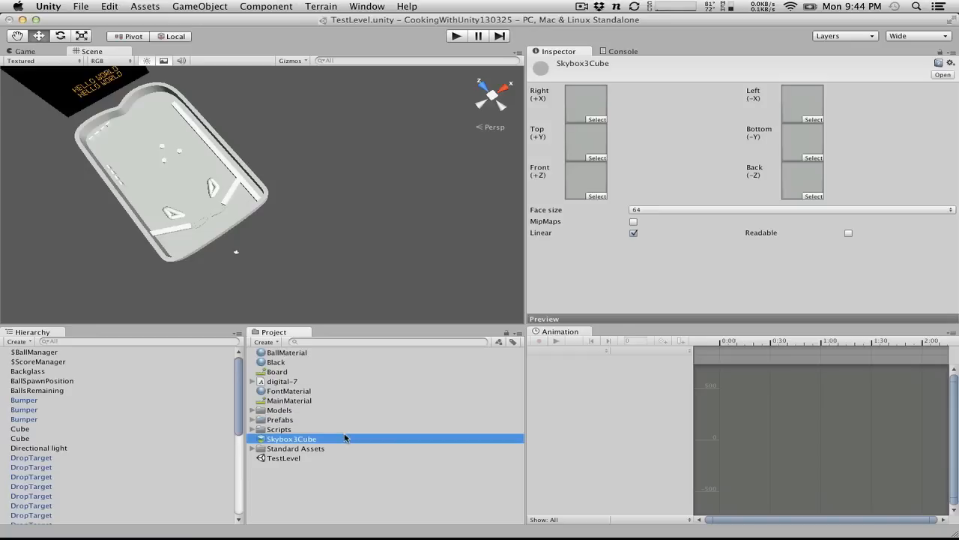
left_click(253, 421)
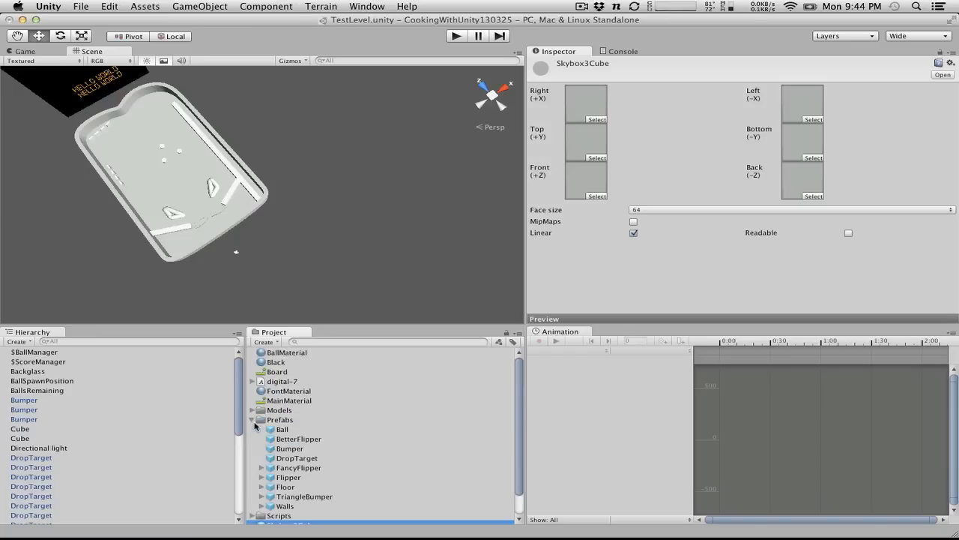
left_click(253, 420)
left_click(254, 429)
left_click(253, 430)
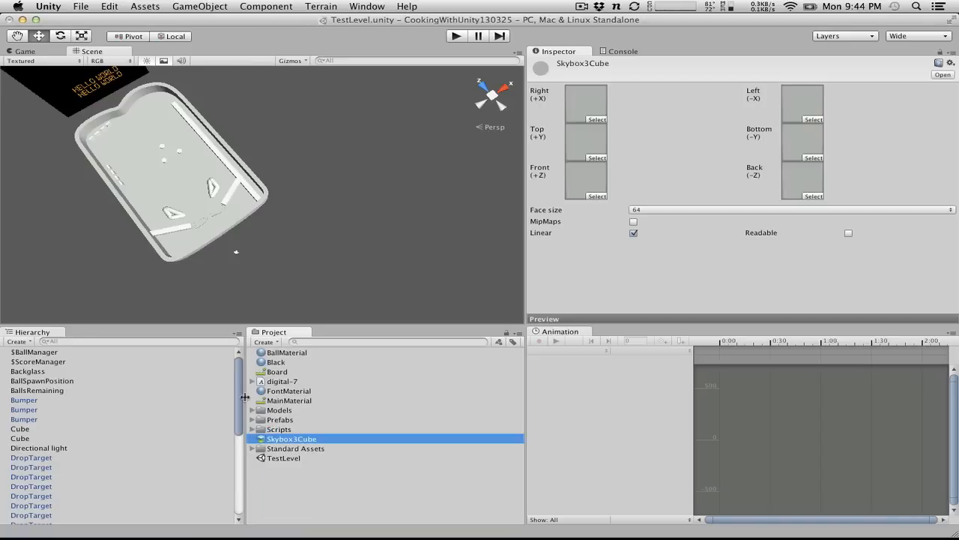
left_click(253, 411)
left_click(252, 410)
Step: Expand the Standard Assets folder and examine the face textures assigned to the Sunny3 Skybox material
left_click(254, 448)
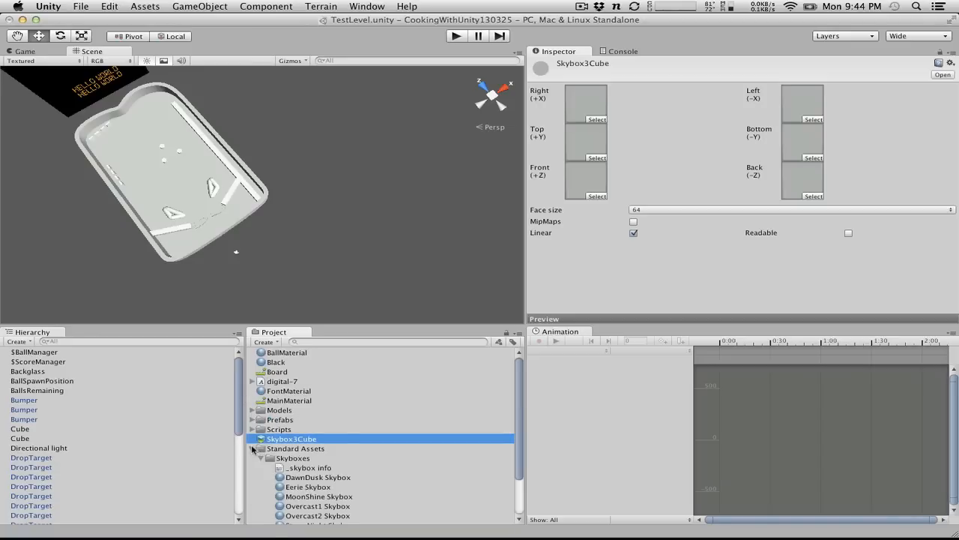
scroll(299, 459, "down", 3)
left_click(329, 500)
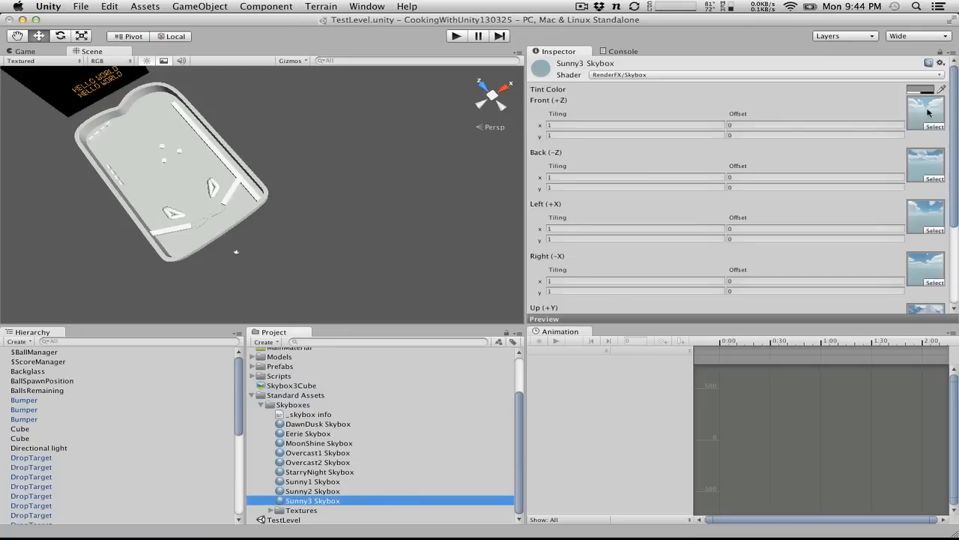
scroll(913, 193, "down", 4)
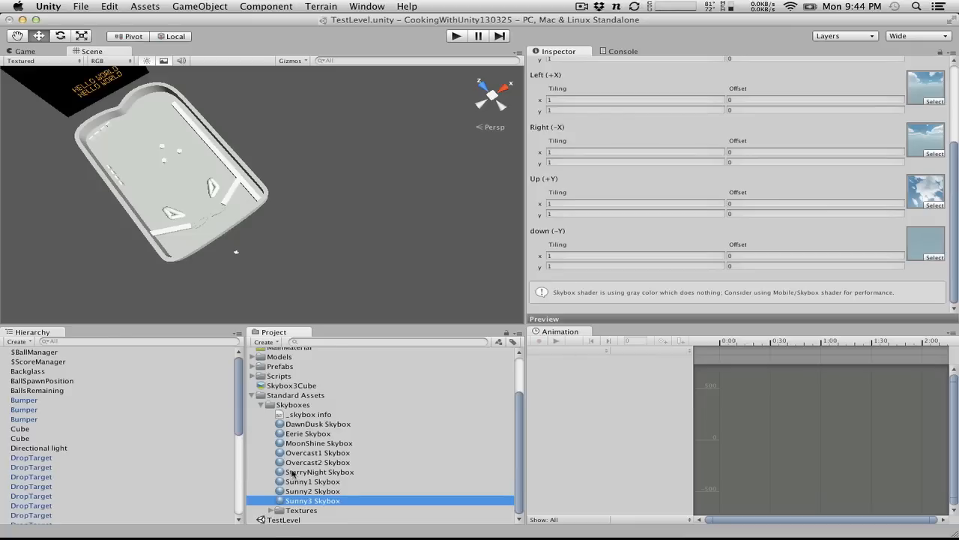
scroll(292, 473, "up", 3)
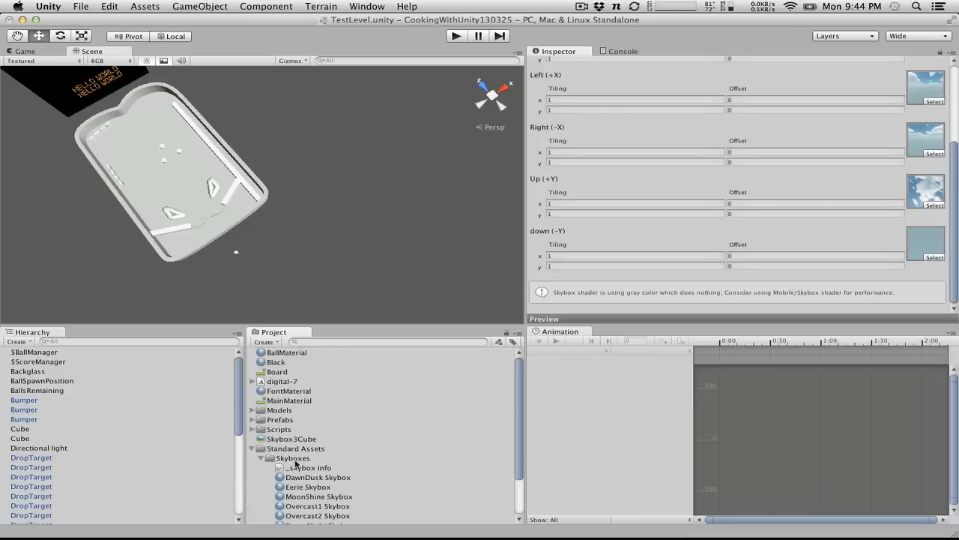
Step: Check BallMaterial's Reflection Cubemap slot and expand the Textures folder inside Skyboxes
left_click(292, 353)
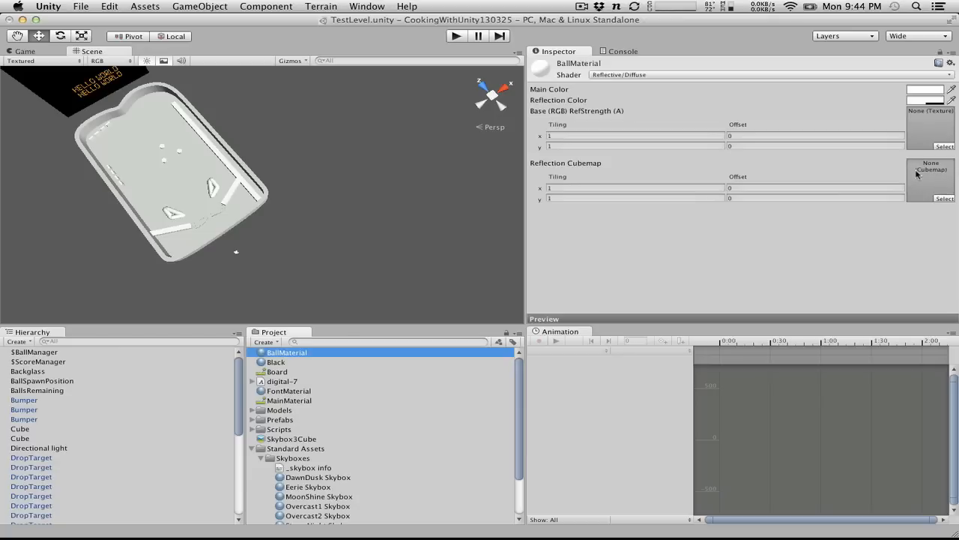
scroll(325, 486, "down", 3)
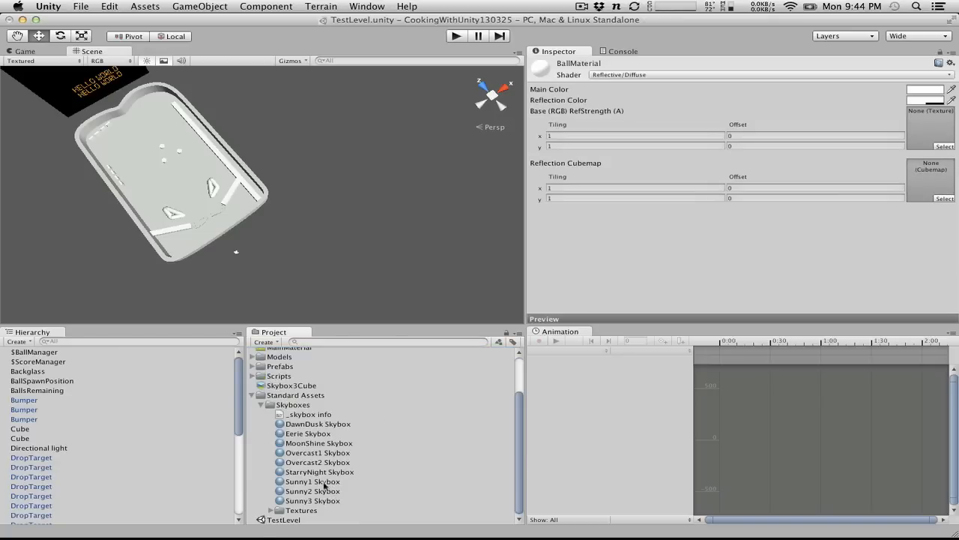
left_click(271, 510)
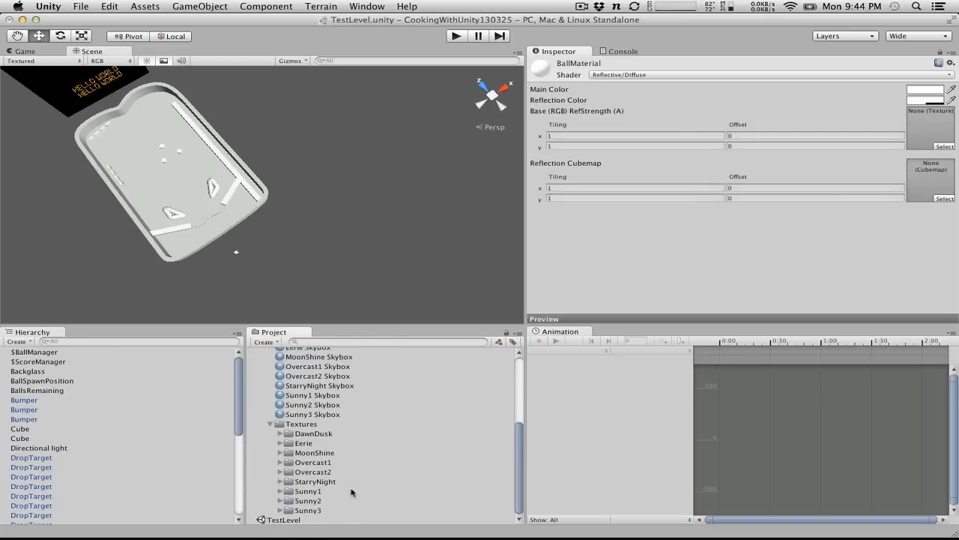
scroll(317, 445, "up", 5)
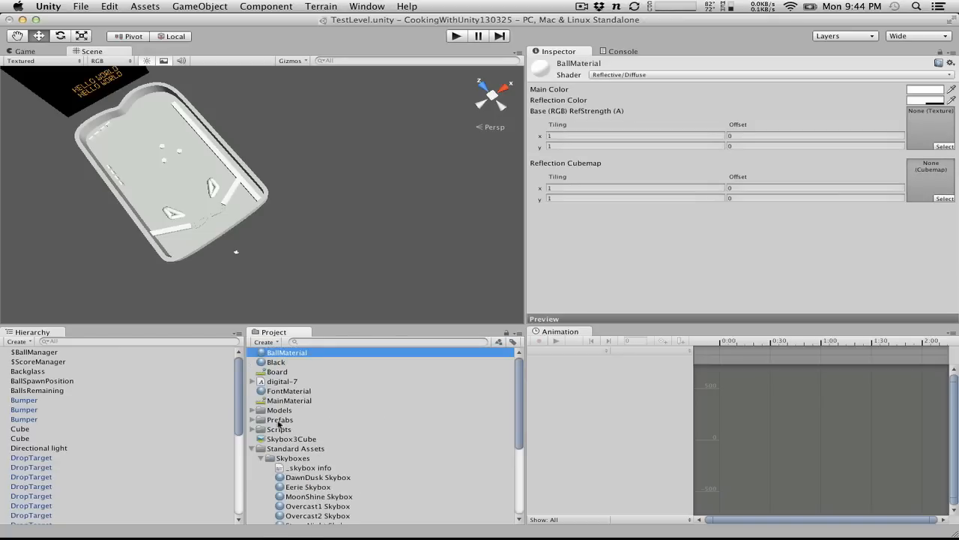
Step: Assign the Sunny3_right texture to the Right (+X) face of the Skybox3Cube cubemap
left_click(291, 439)
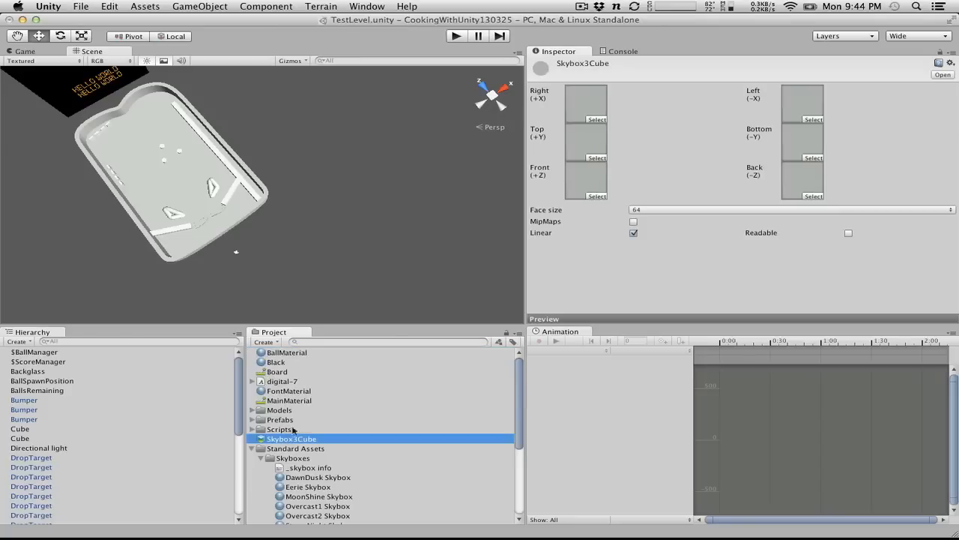
left_click(596, 119)
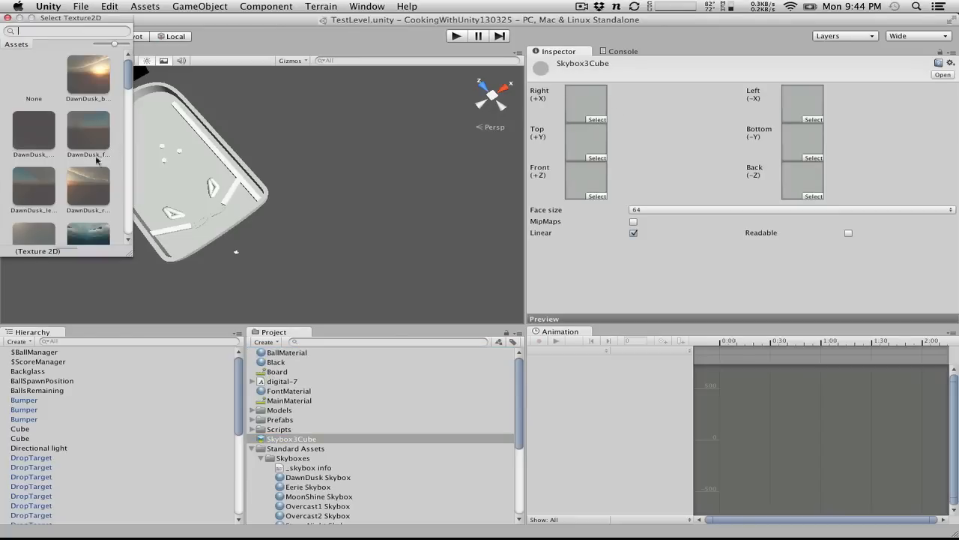
scroll(80, 171, "down", 15)
scroll(80, 171, "up", 2)
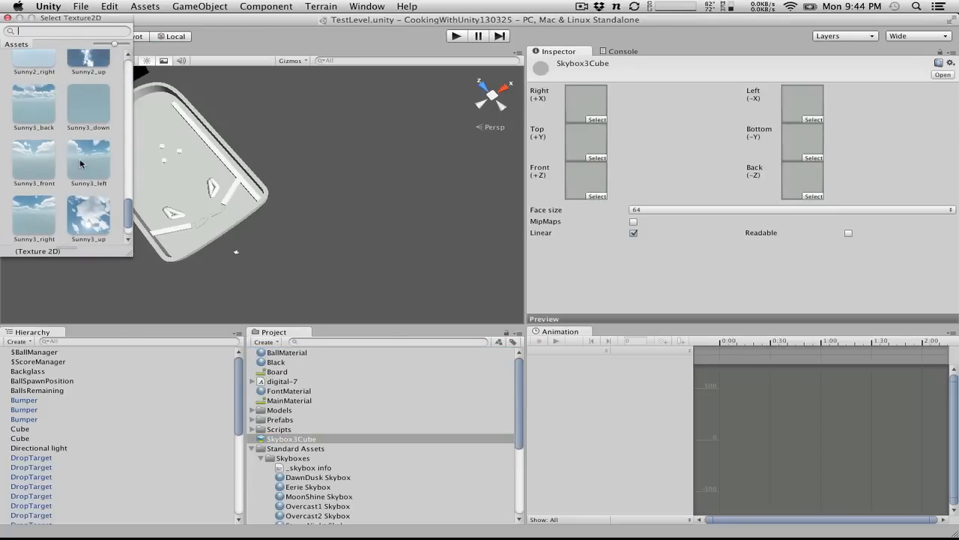
left_click(49, 214)
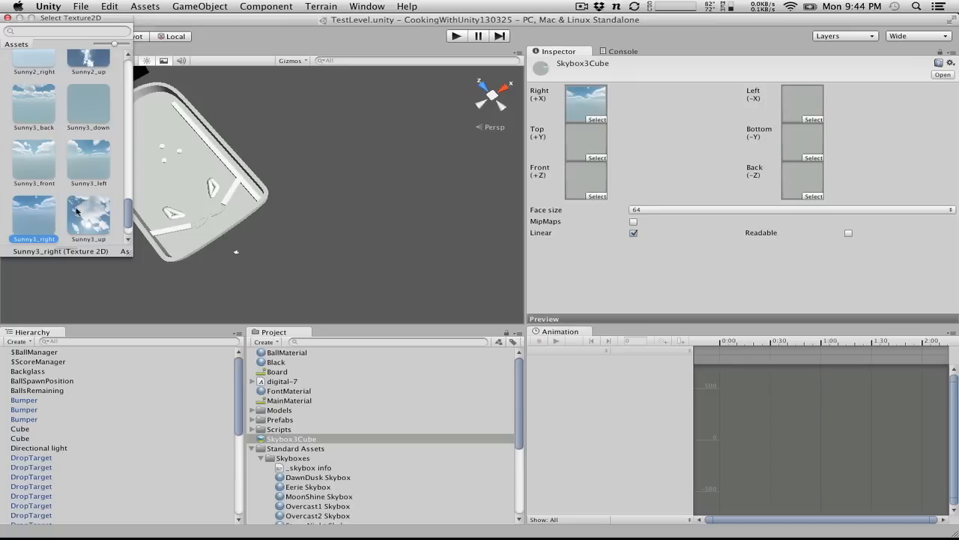
Step: Assign the Sunny3_left texture to the Left (-X) face of Skybox3Cube
left_click(796, 99)
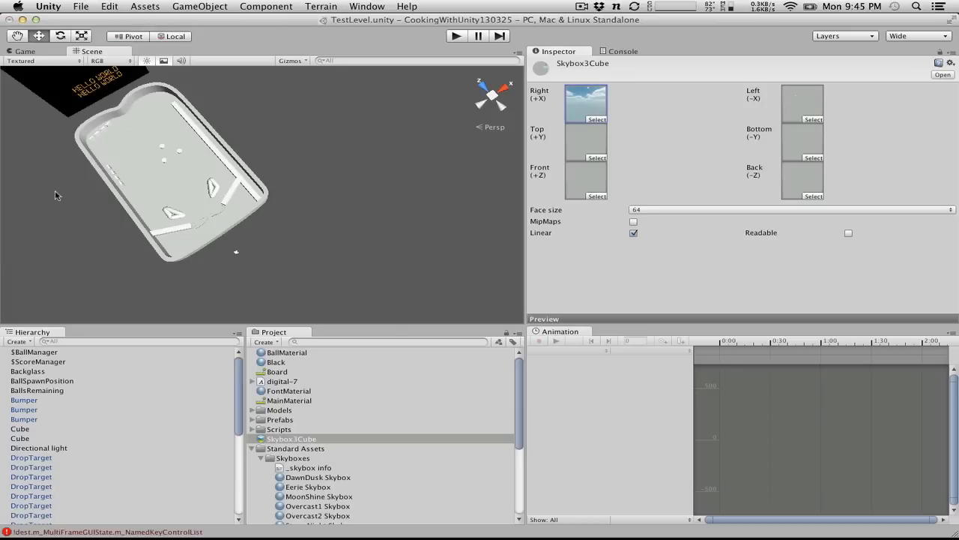
left_click(820, 120)
scroll(63, 205, "down", 10)
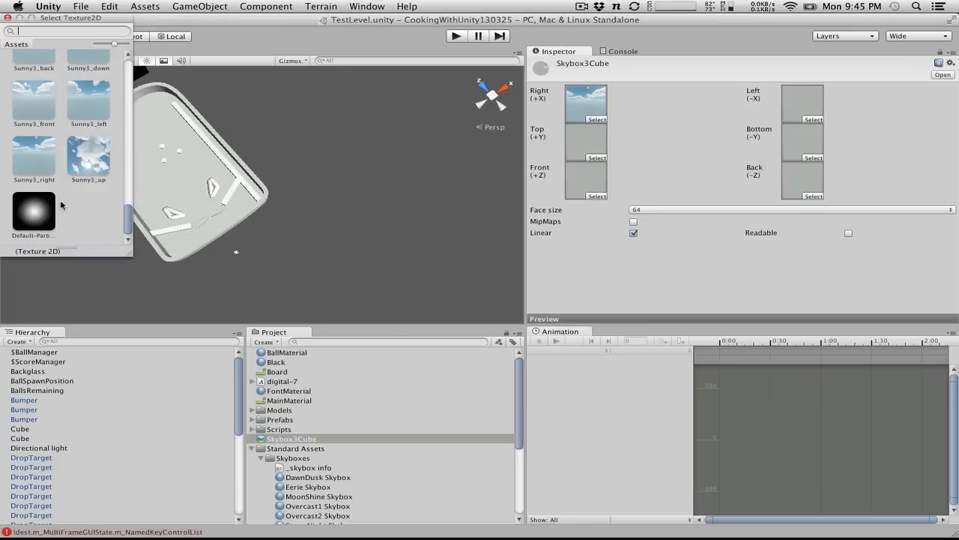
left_click(83, 109)
Step: Assign the Sunny3_up texture to the Top (+Y) face of the Skybox3Cube cubemap
left_click(599, 158)
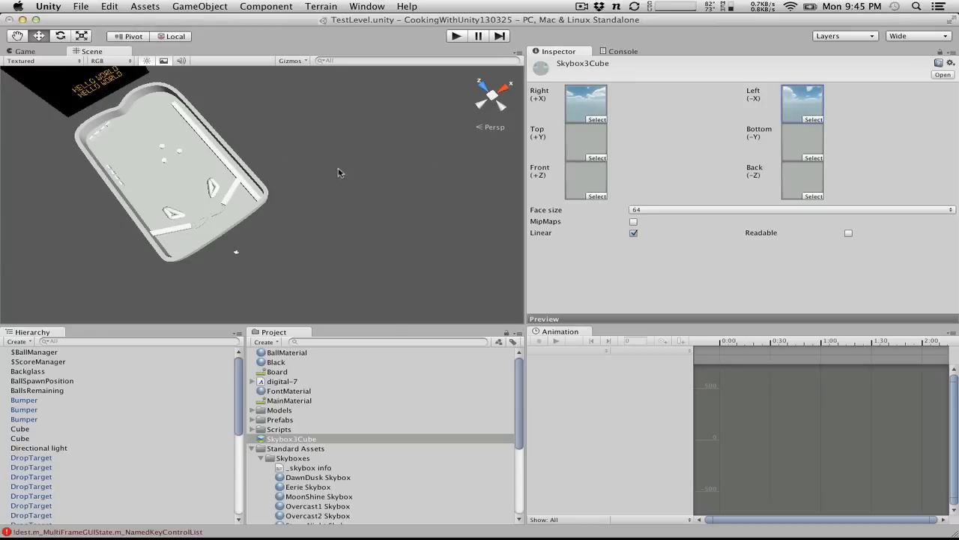
left_click(599, 158)
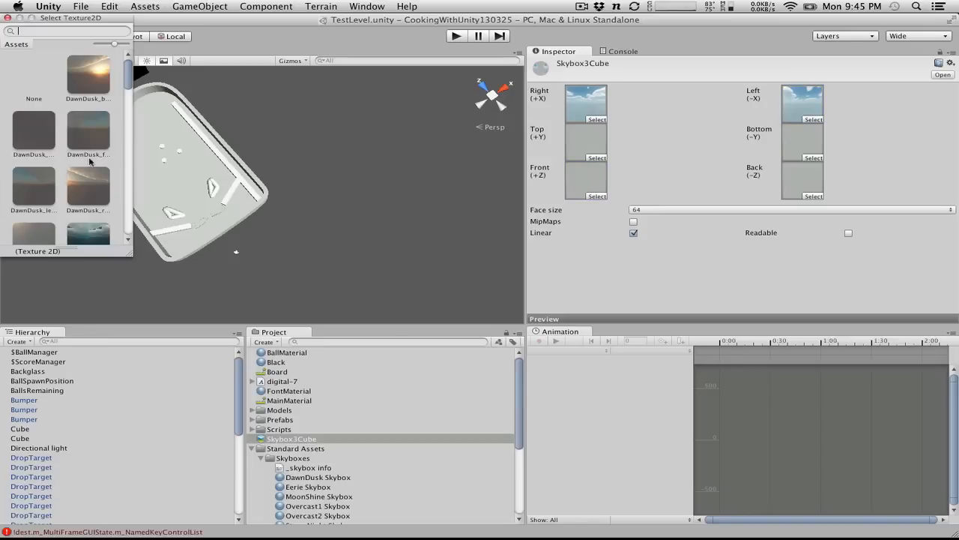
scroll(89, 162, "down", 10)
scroll(89, 161, "up", 2)
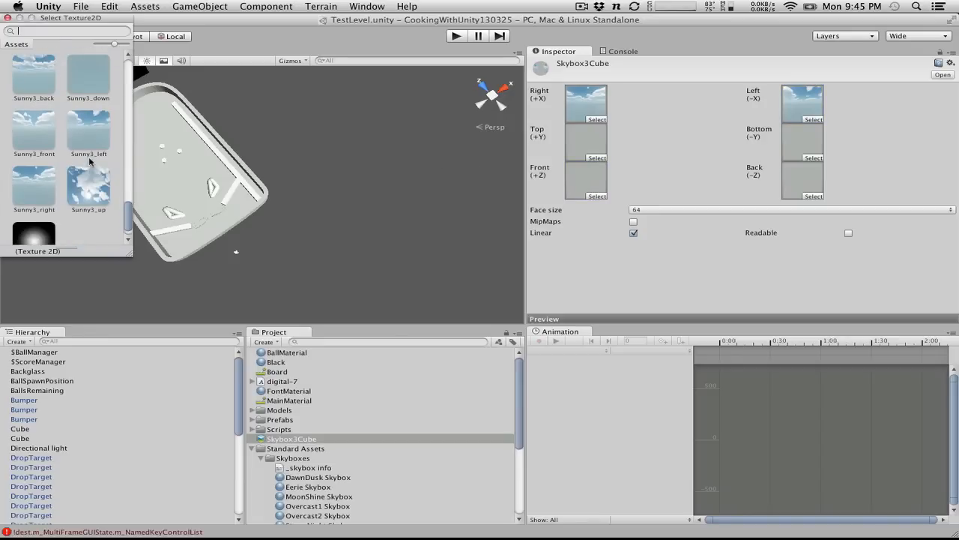
left_click(89, 186)
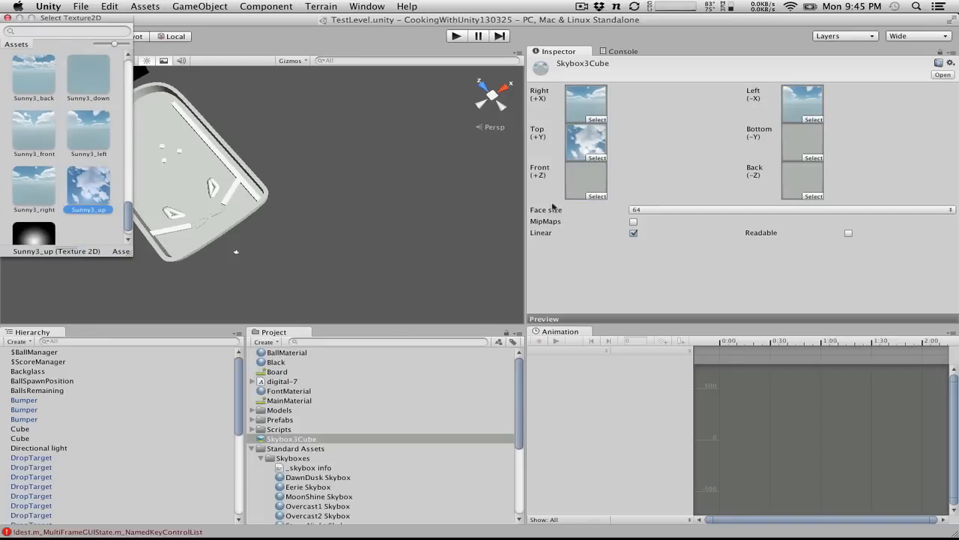
Step: Assign the Sunny3_down texture to the Bottom (-Y) face of Skybox3Cube
left_click(814, 158)
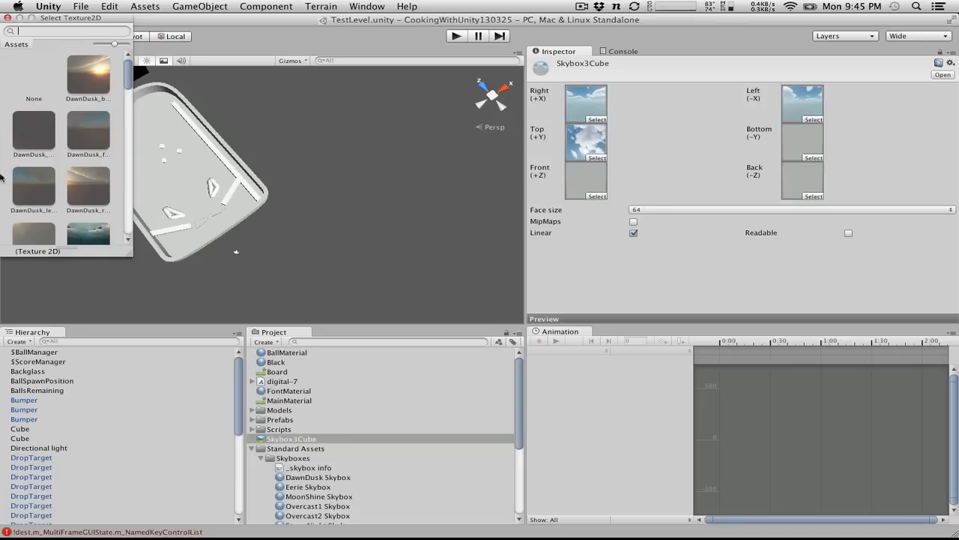
scroll(58, 145, "down", 5)
scroll(59, 145, "down", 5)
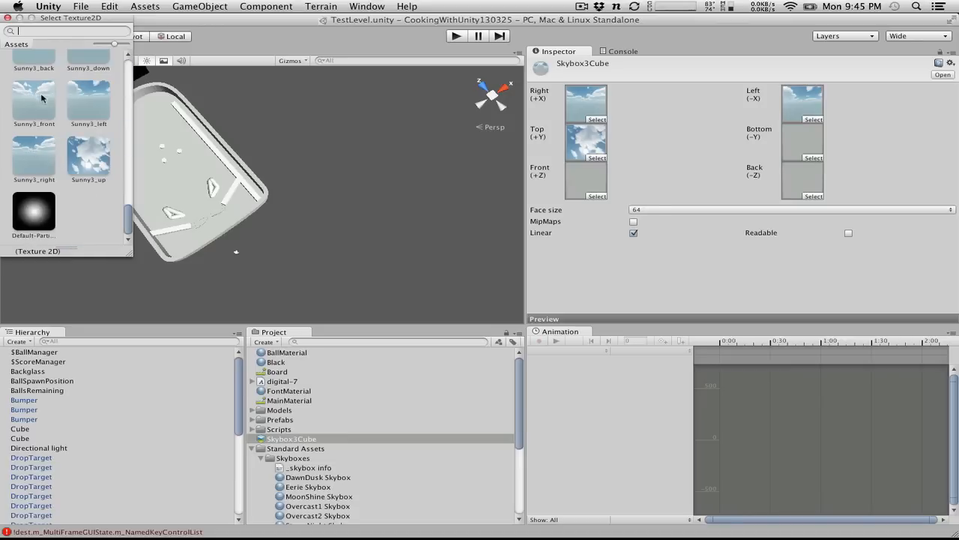
left_click(82, 57)
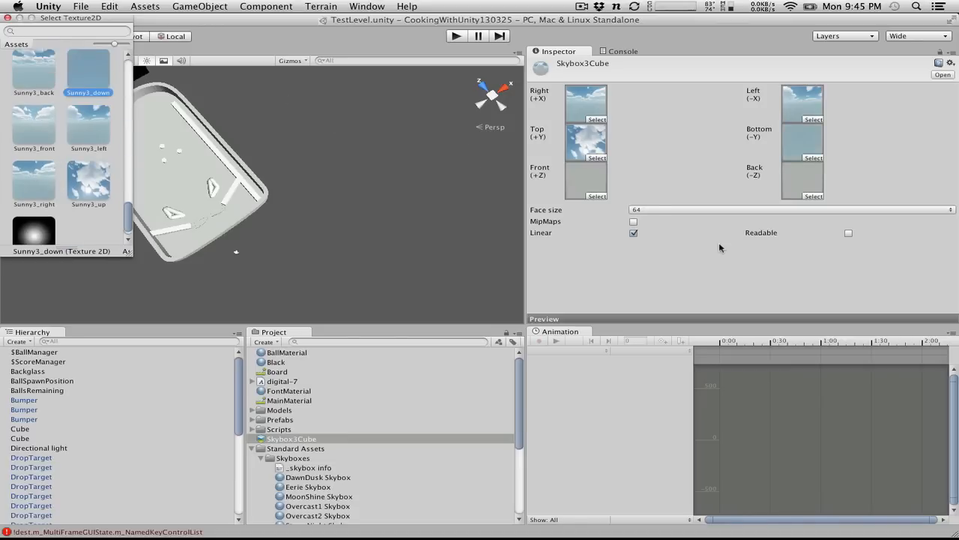
Step: Assign Sunny3_front to the Front (+Z) face and Sunny3_back to the Back (-Z) face of Skybox3Cube
left_click(596, 196)
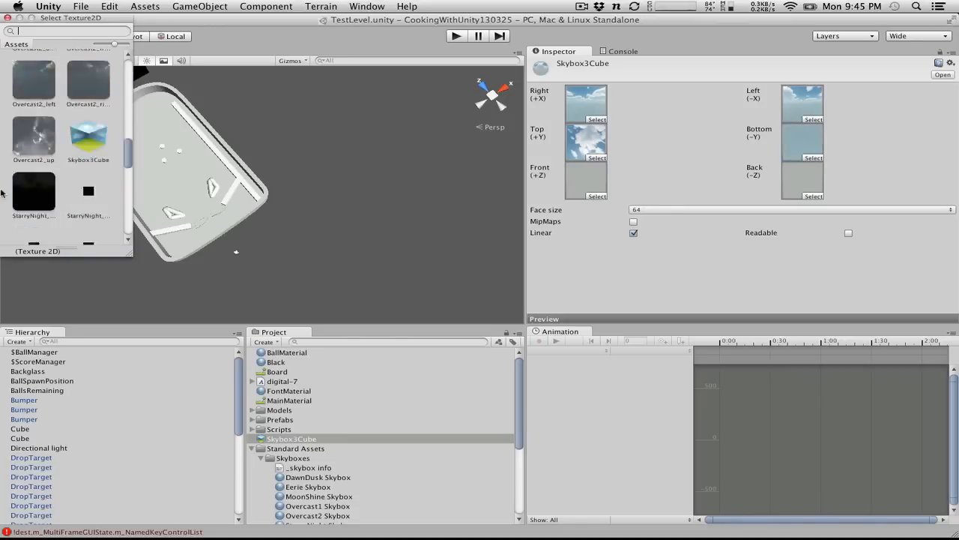
left_click(53, 113)
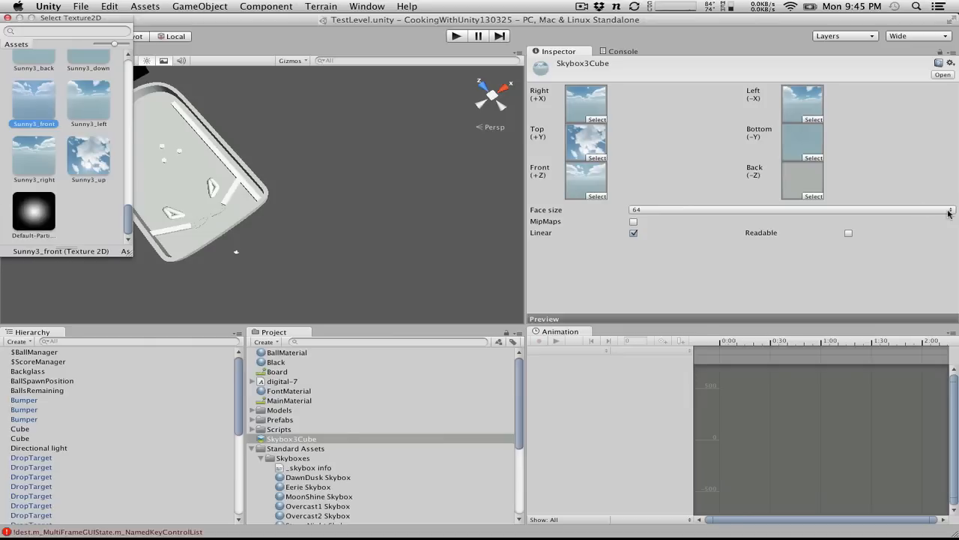
left_click(813, 196)
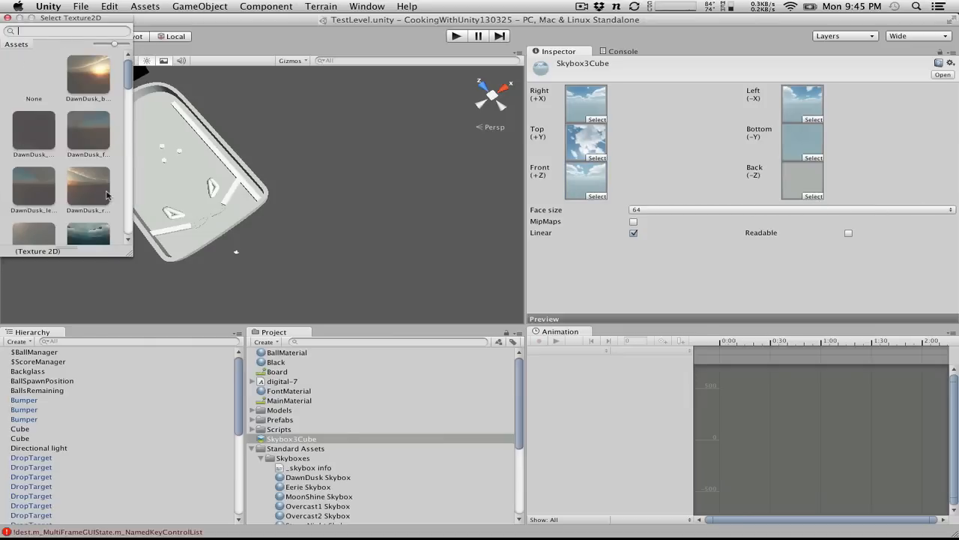
scroll(107, 196, "down", 10)
scroll(97, 177, "down", 3)
left_click(43, 144)
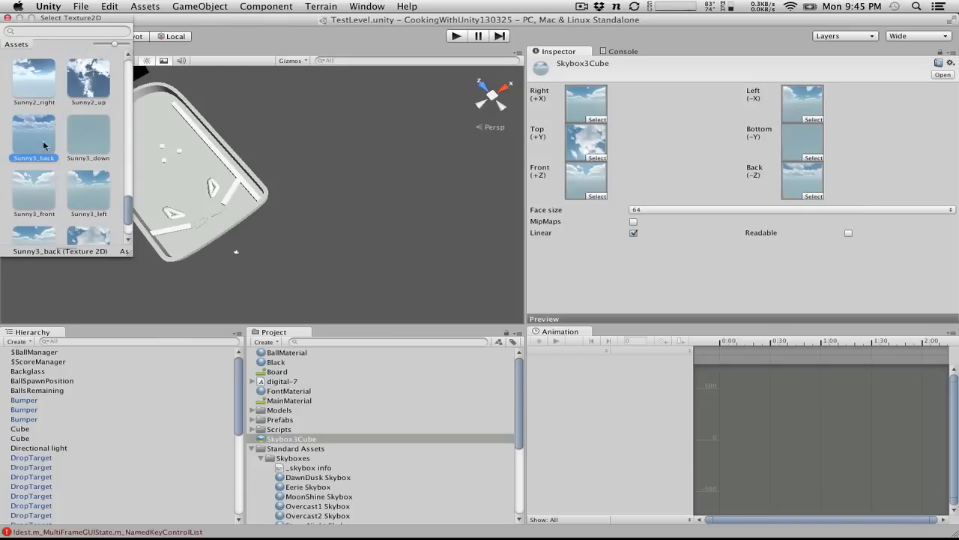
left_click(8, 17)
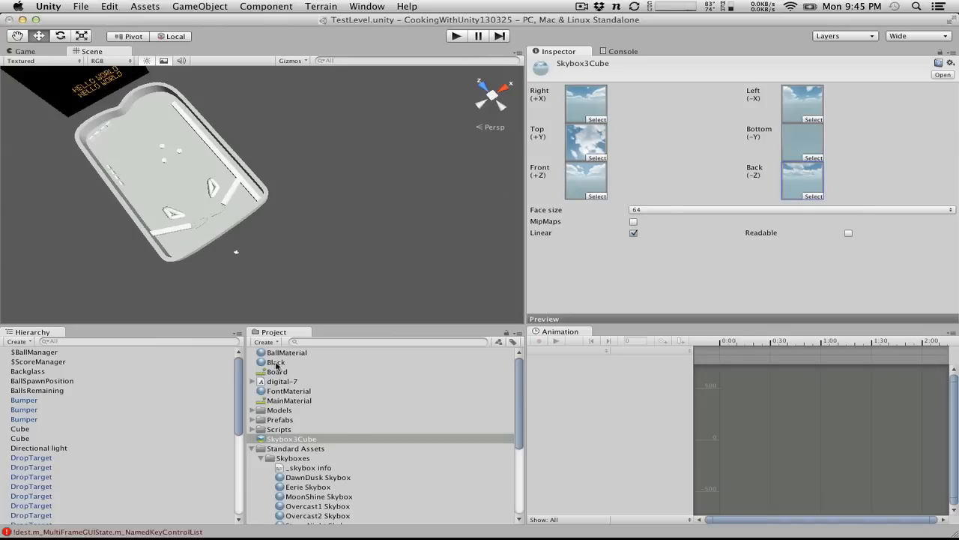
Step: Check the error messages in the console and run the game briefly to clear them
left_click(173, 532)
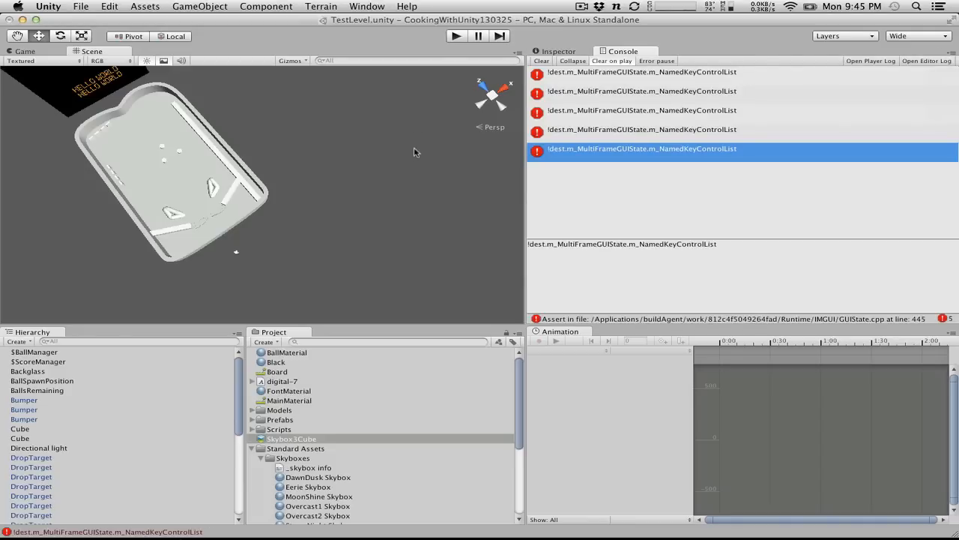
left_click(455, 36)
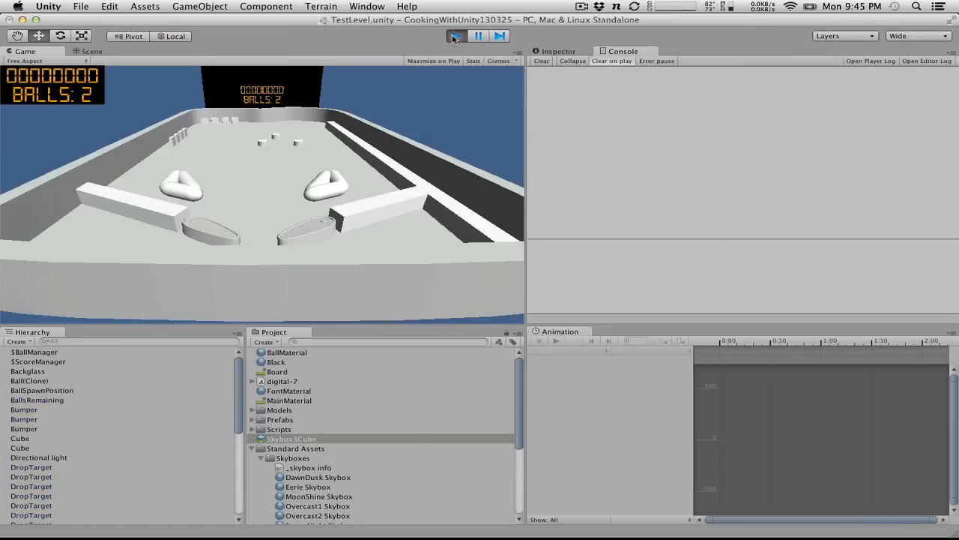
left_click(455, 36)
Step: Assign the Skybox3Cube cubemap to the Reflection Cubemap slot of BallMaterial
left_click(293, 430)
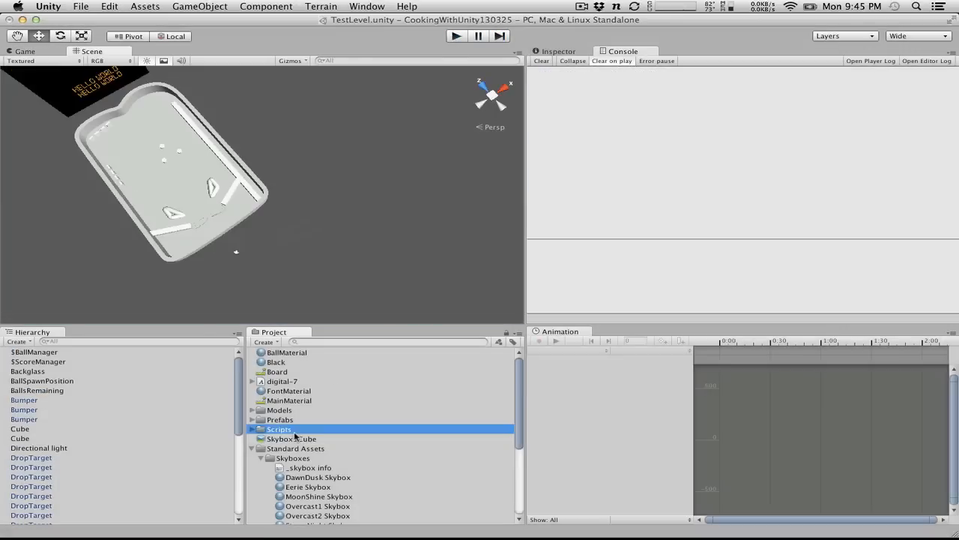
left_click(272, 371)
left_click(282, 390)
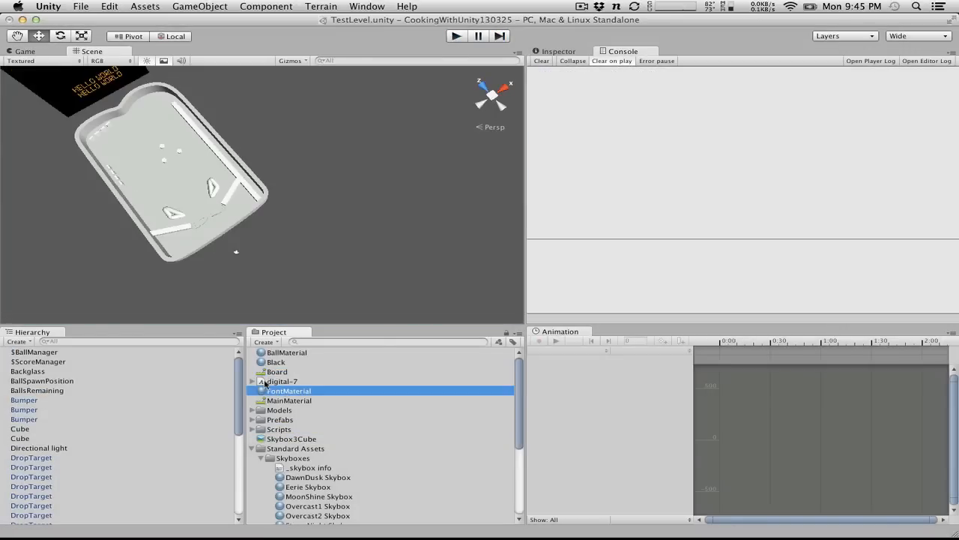
left_click(282, 354)
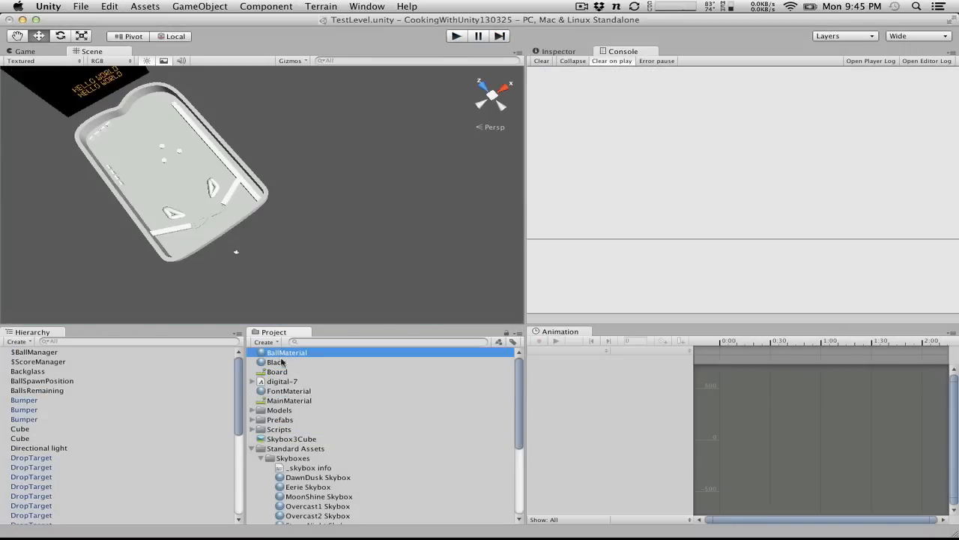
left_click(575, 52)
left_click_drag(285, 439, 925, 181)
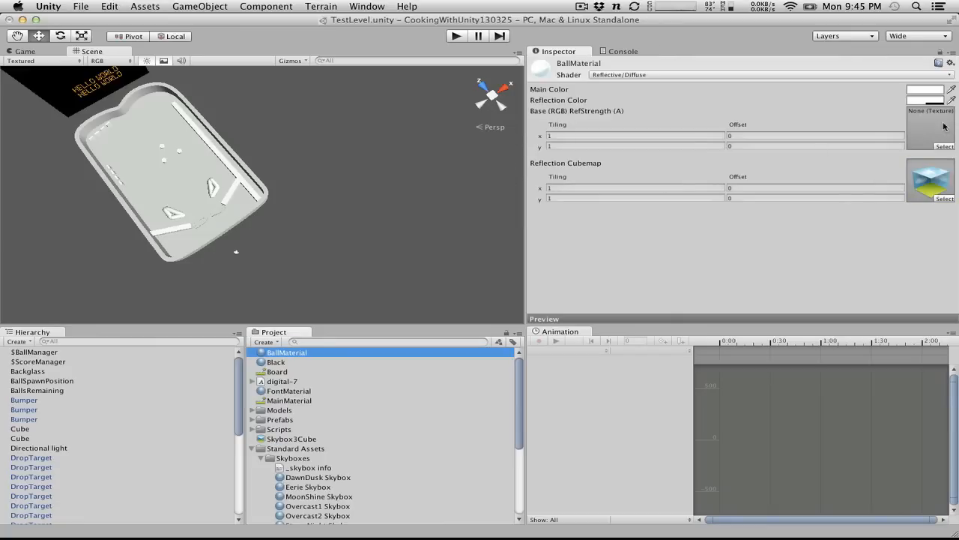
Step: Set BallMaterial's Main Color to dark grey with RGB 69, 69, 69
left_click(924, 90)
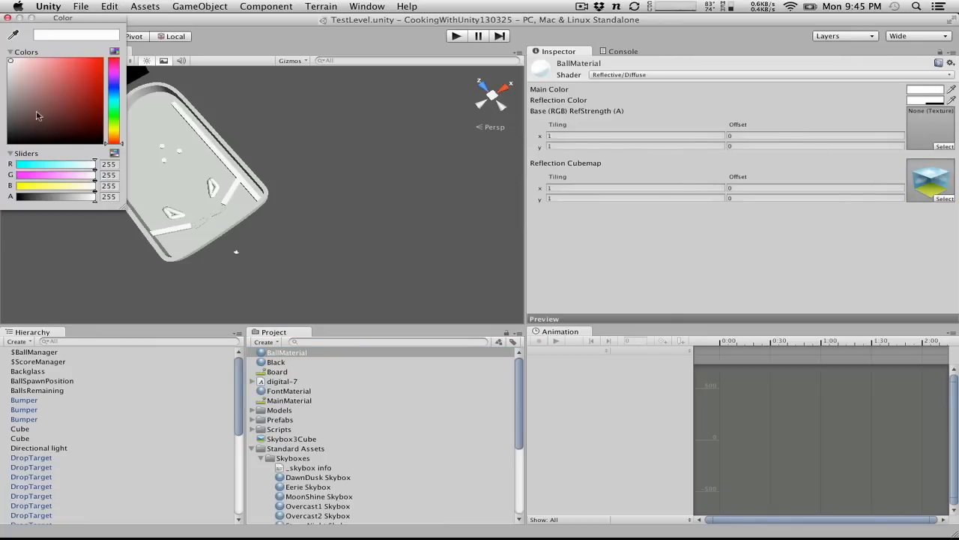
mouse_move(40, 116)
left_mouse_down()
mouse_move(2, 131)
mouse_move(3, 105)
mouse_move(2, 120)
left_mouse_up()
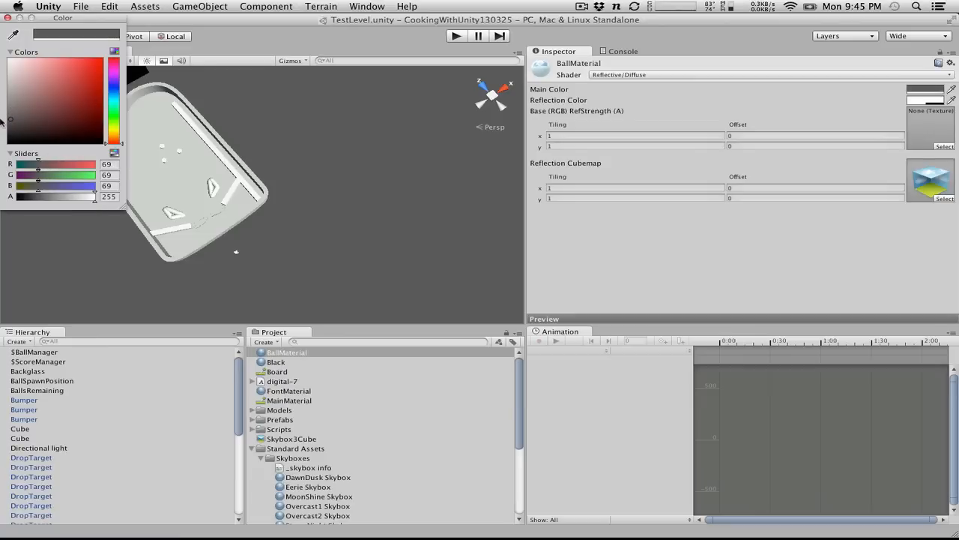
left_click(6, 17)
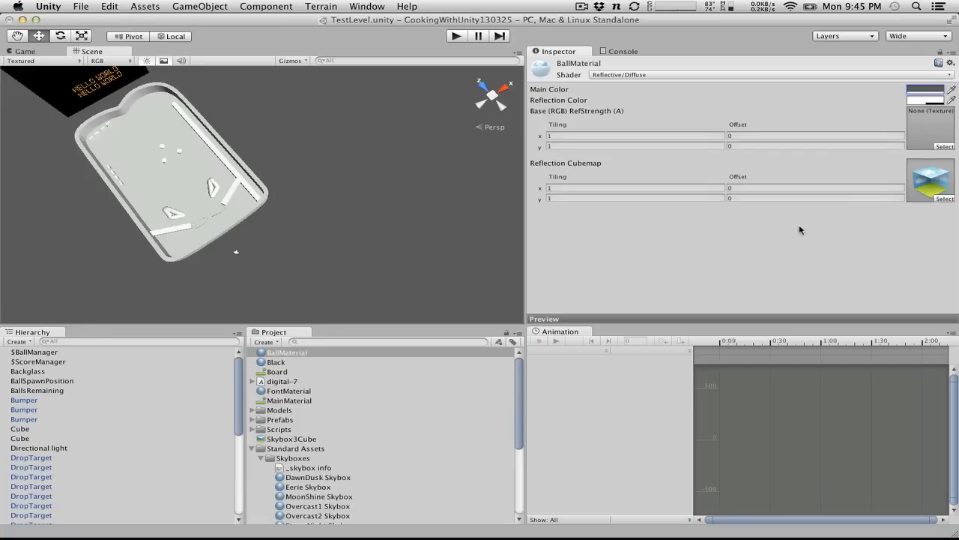
Step: Open and resize the BallMaterial preview, and try out other shades for its Reflection Color
left_click(657, 318)
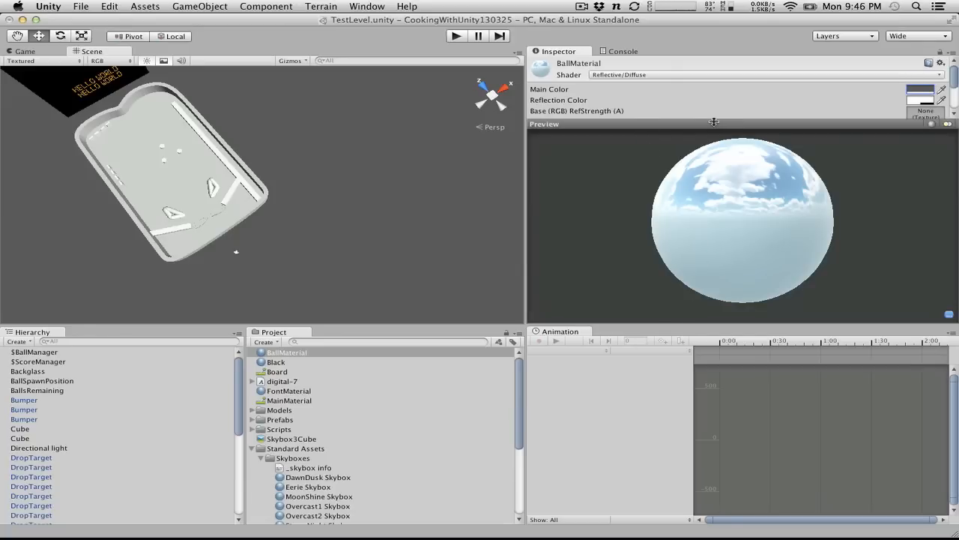
left_click_drag(718, 124, 725, 177)
left_click(913, 103)
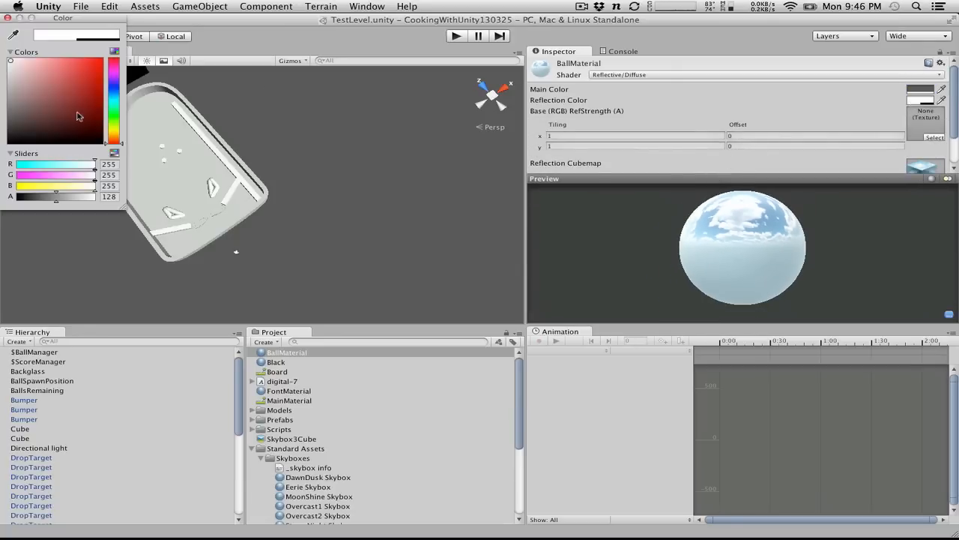
left_click_drag(79, 115, 3, 15)
left_click(9, 17)
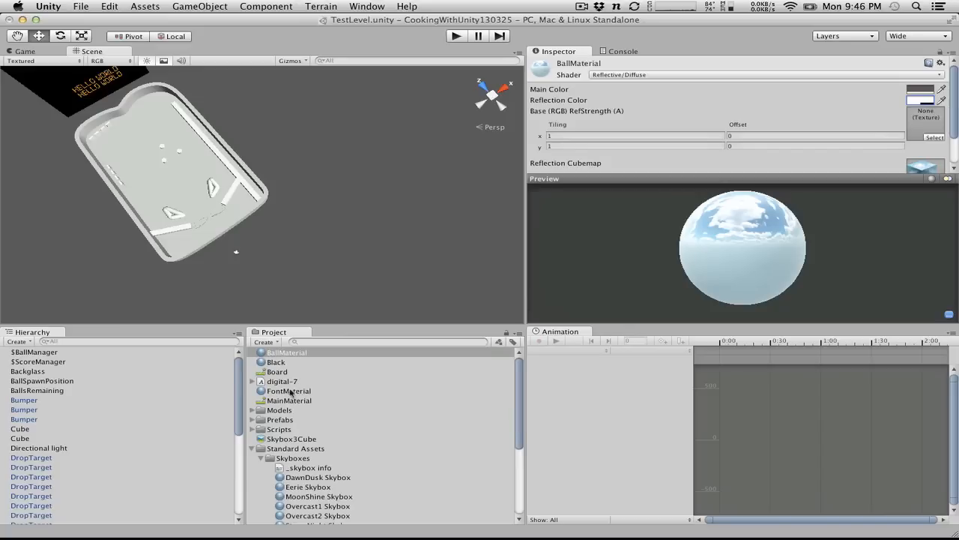
Step: Apply BallMaterial to the Ball prefab in the Prefabs folder
left_click(253, 420)
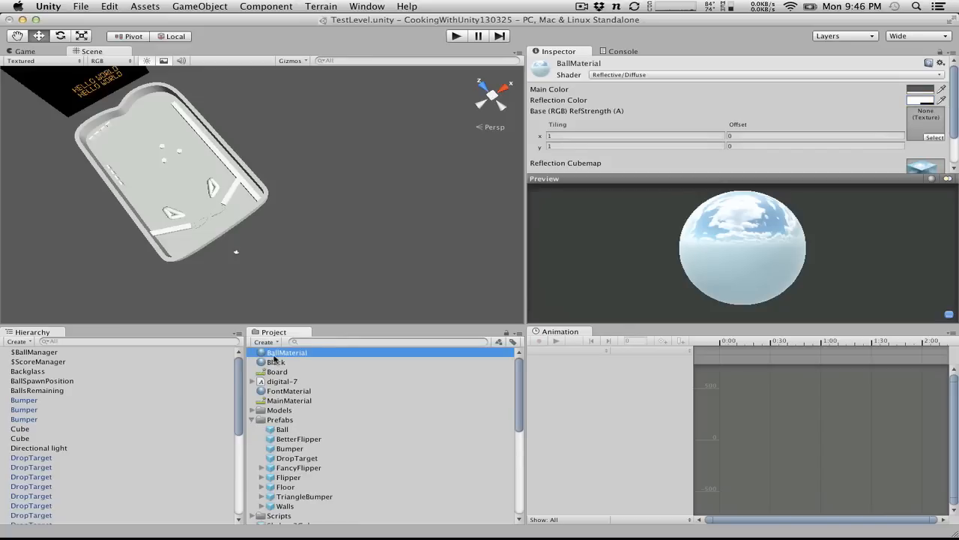
left_click_drag(275, 360, 279, 429)
Step: Play-test the table with both flippers to examine the reflective ball in motion, and stop the game
left_click(456, 37)
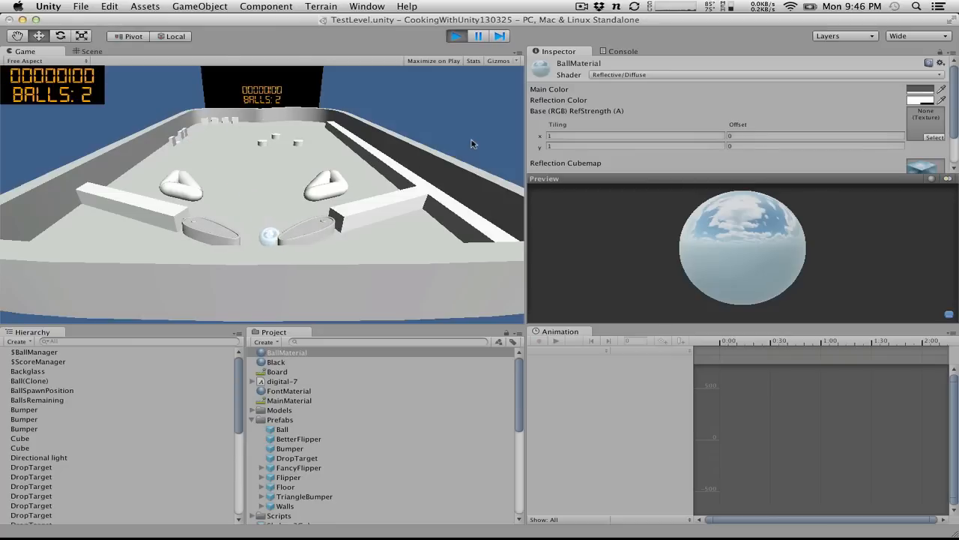
key("Right")
key("Left")
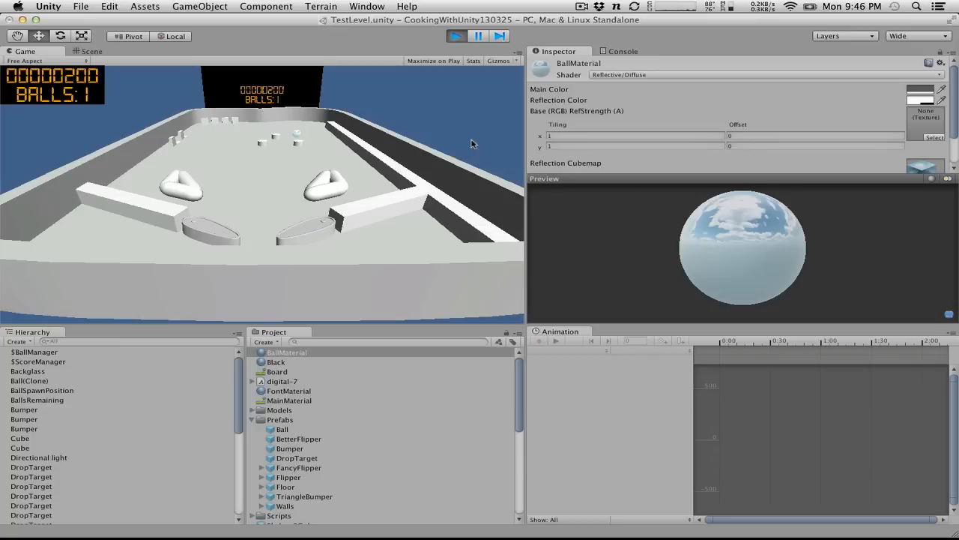
key("Right")
key("Left")
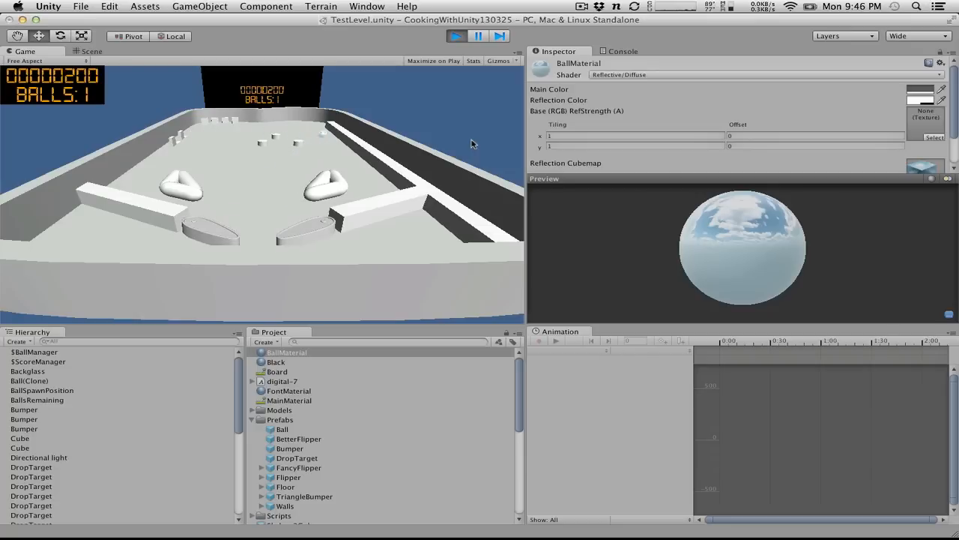
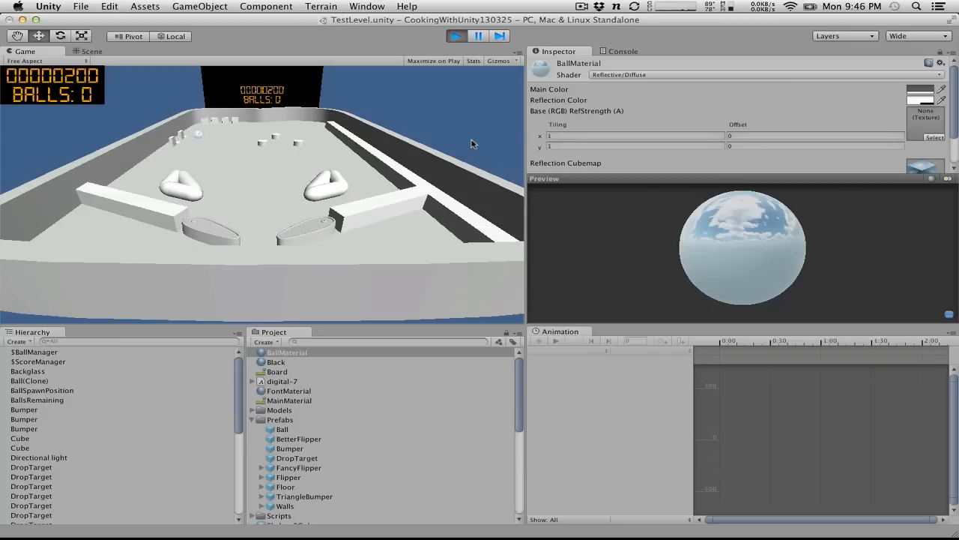
left_click(457, 36)
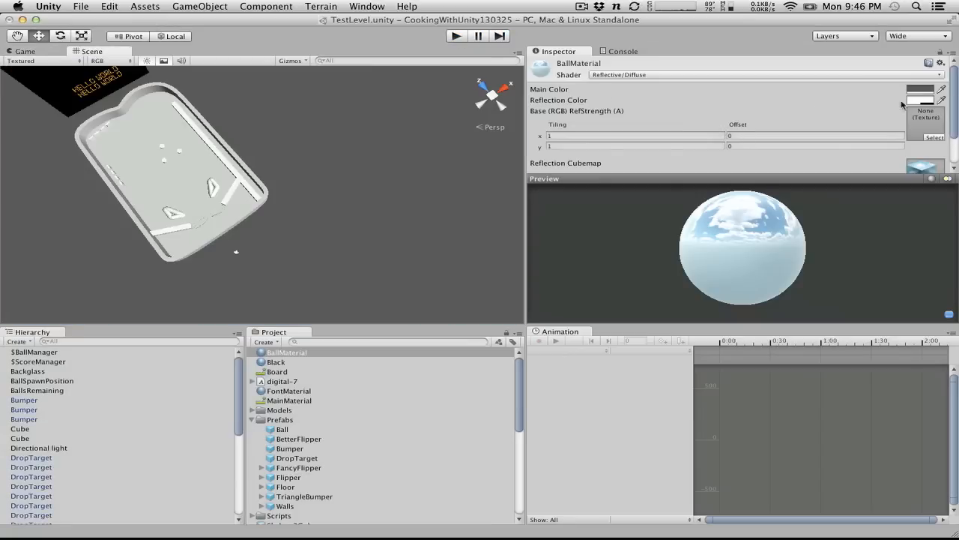
Step: Darken BallMaterial's Reflection Color to mid grey with RGB 124, 124, 124
left_click(916, 99)
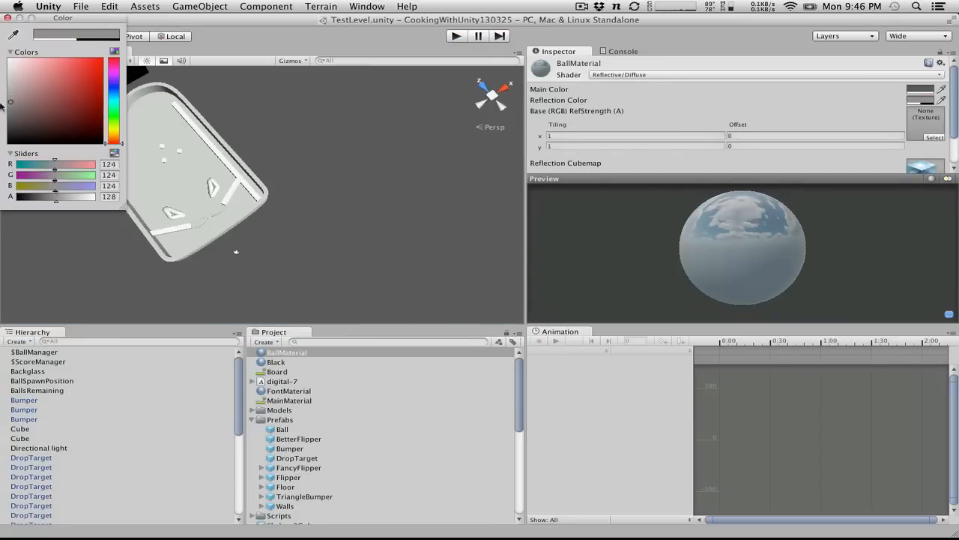
left_click(8, 17)
Step: Switch to Chrome and search Google for "cubemap metal reflective"
key("super+Tab")
key("super+Tab")
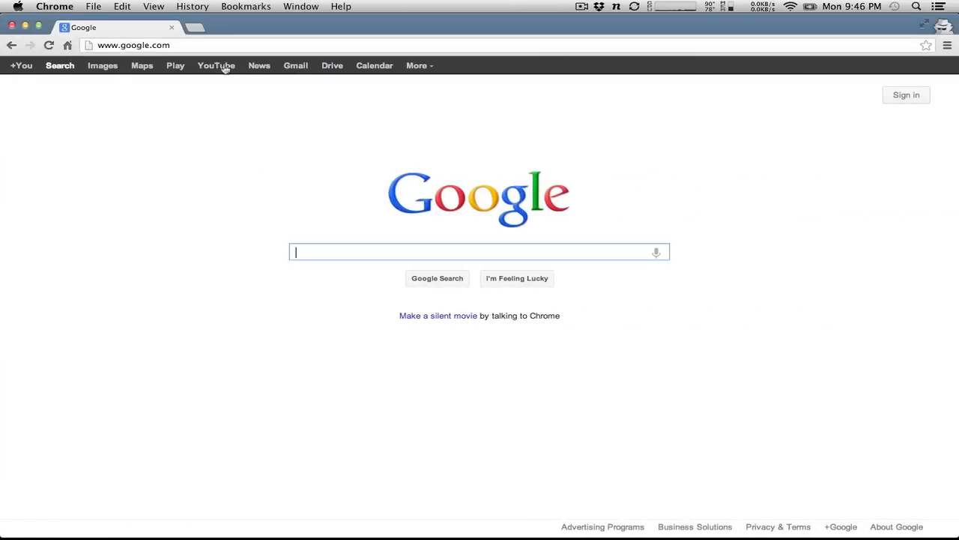
type("cube")
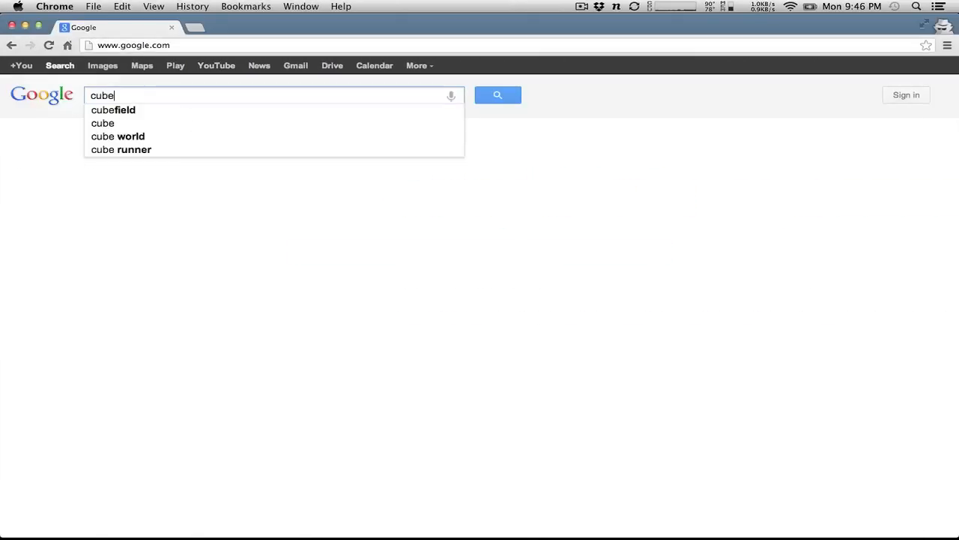
type("map met")
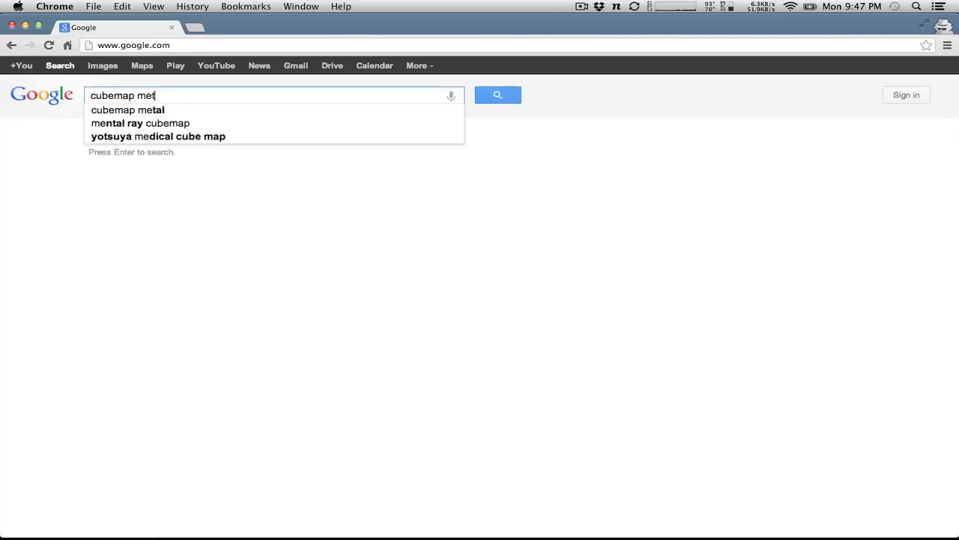
type("al reflective")
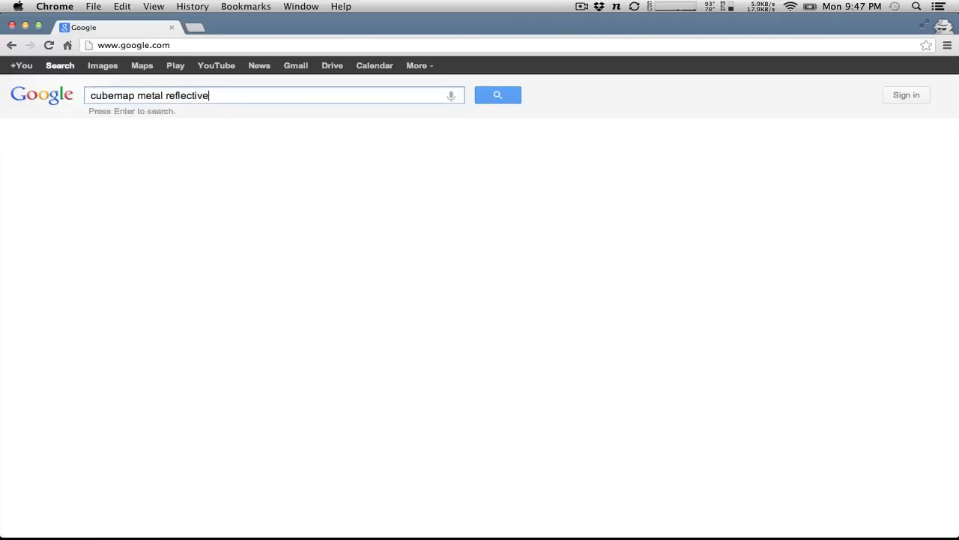
left_click(379, 248)
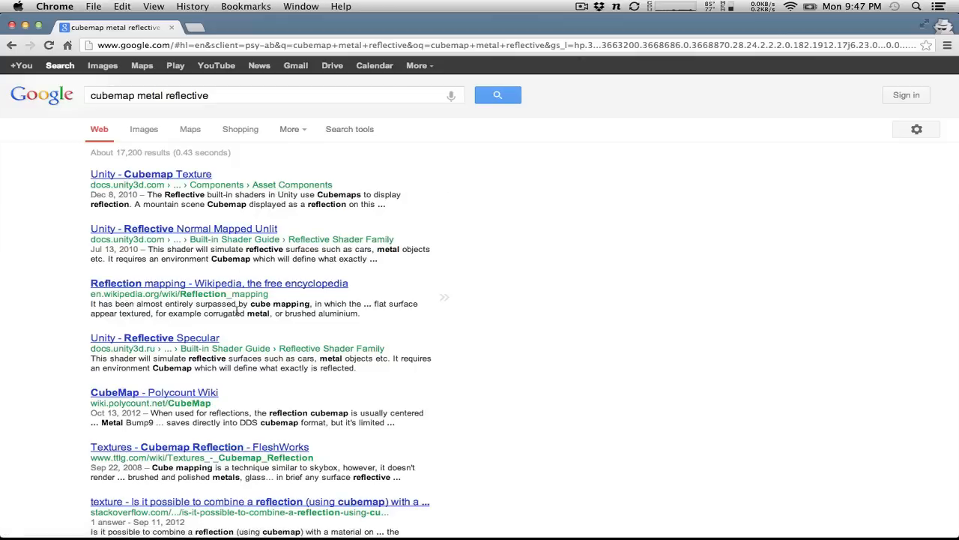
Step: Shorten the Google search to "cubemap metal" and run it again
left_click_drag(240, 96, 157, 96)
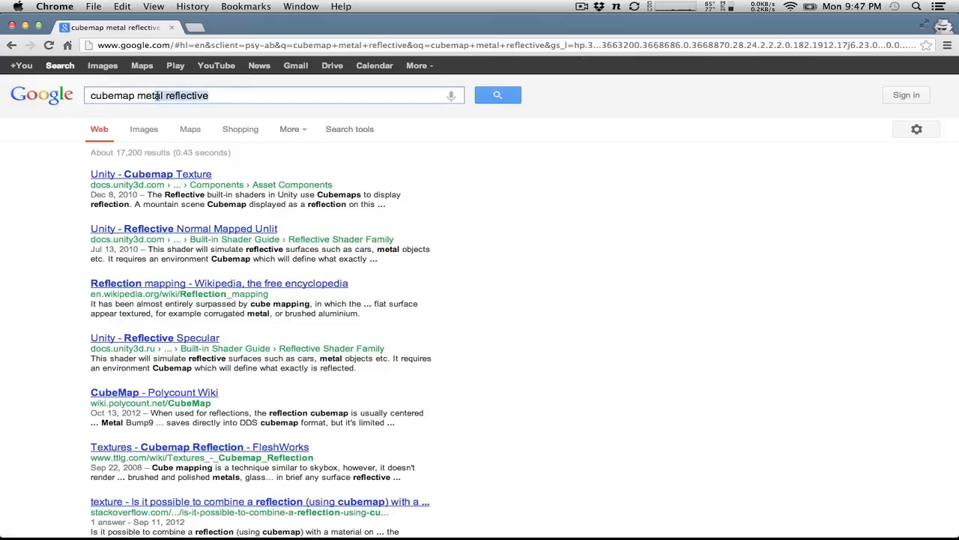
type("\\")
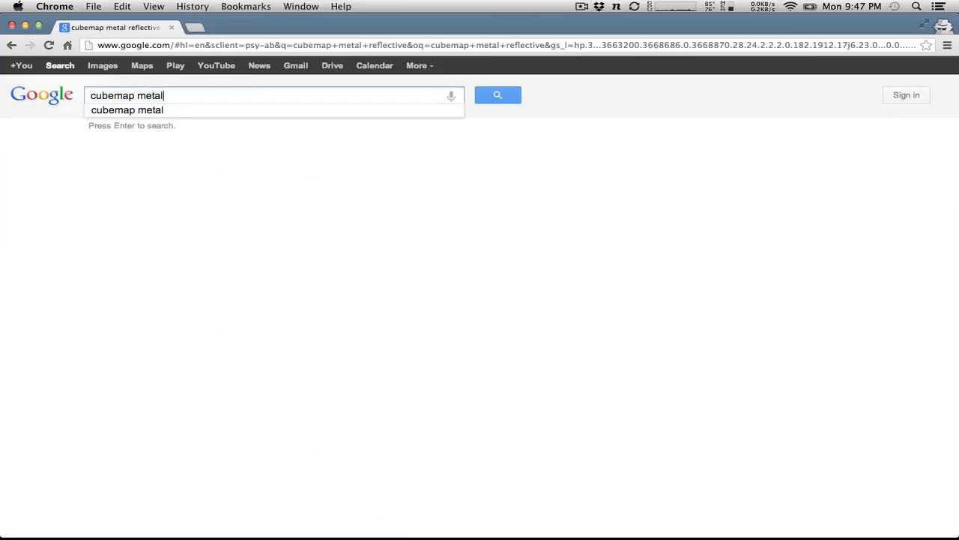
key("Return")
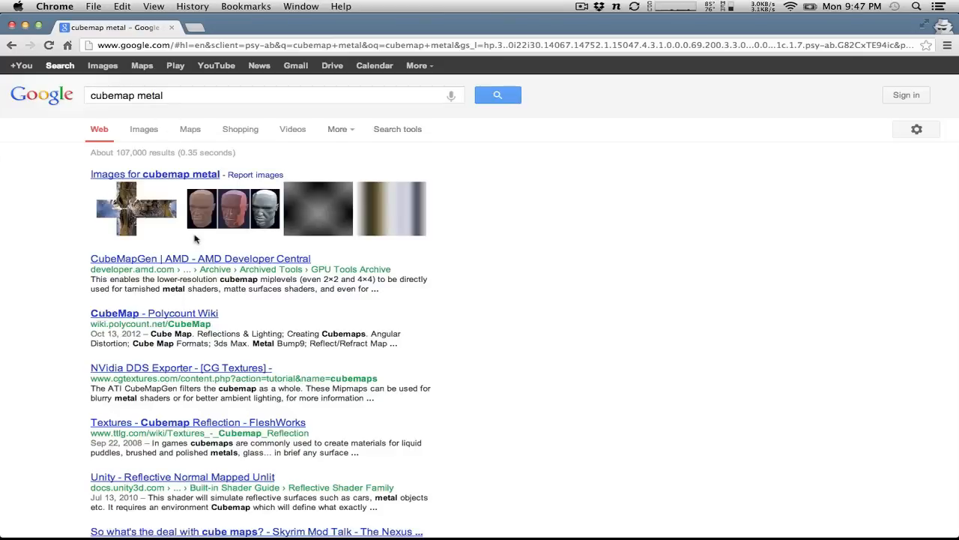
Step: View the cross-shaped cubemap and the striped metallic reflection image from the search results, returning to the results after each
left_click(130, 210)
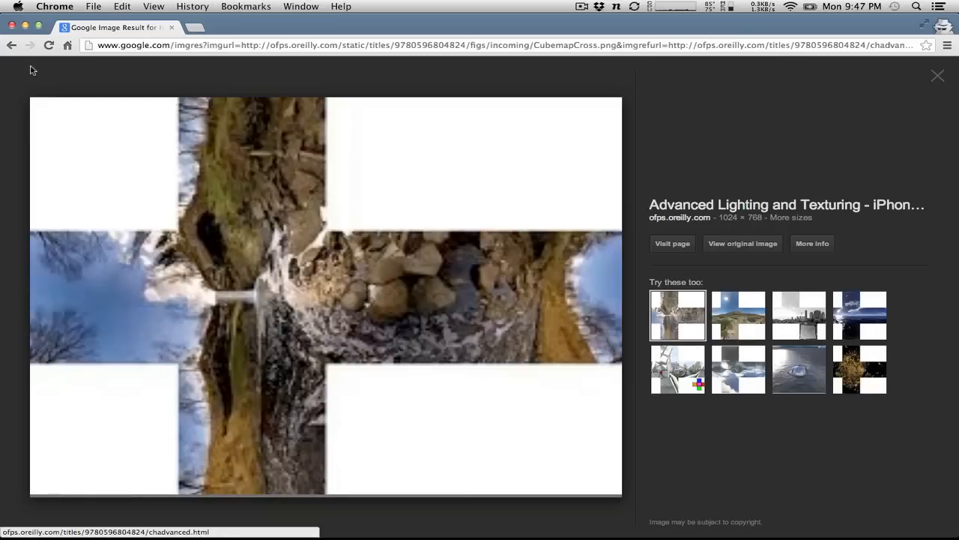
left_click(11, 45)
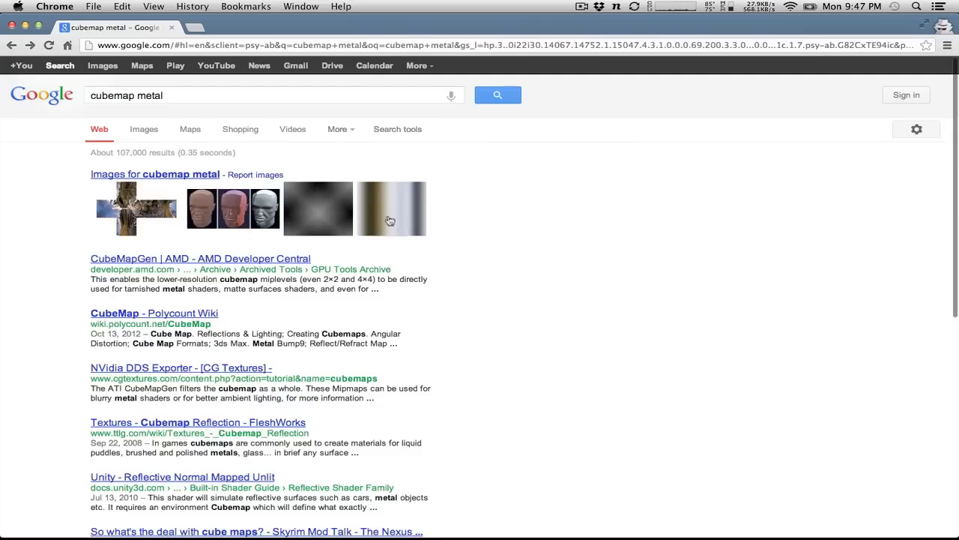
scroll(385, 262, "down", 2)
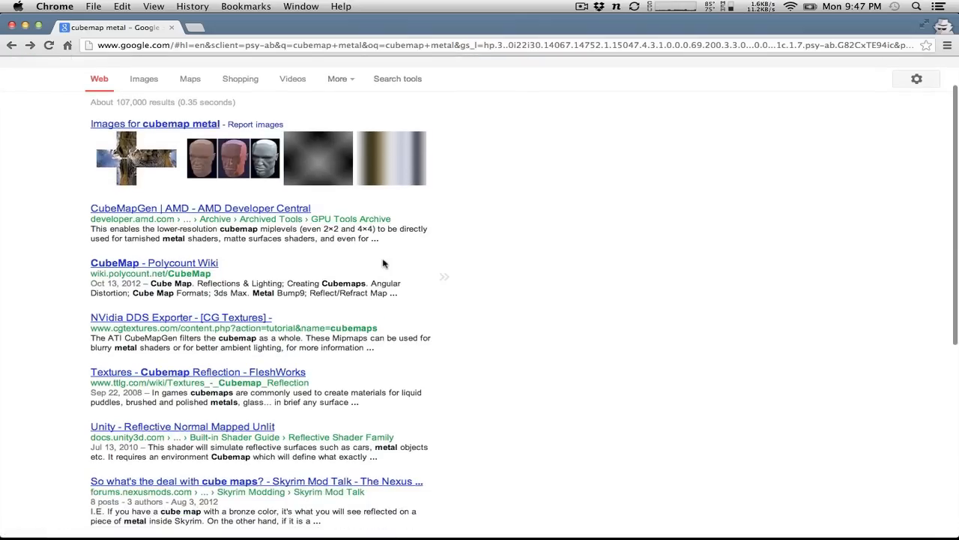
left_click(398, 170)
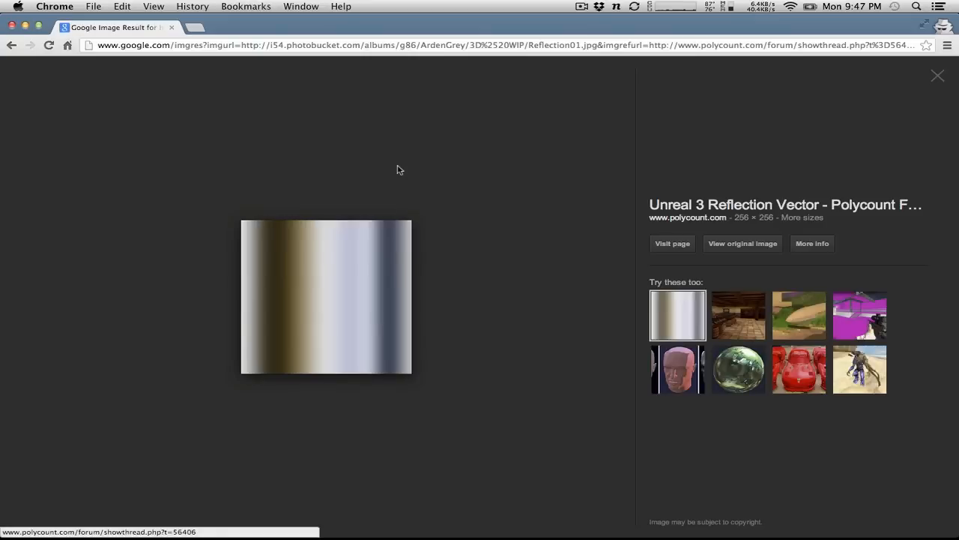
left_click(11, 45)
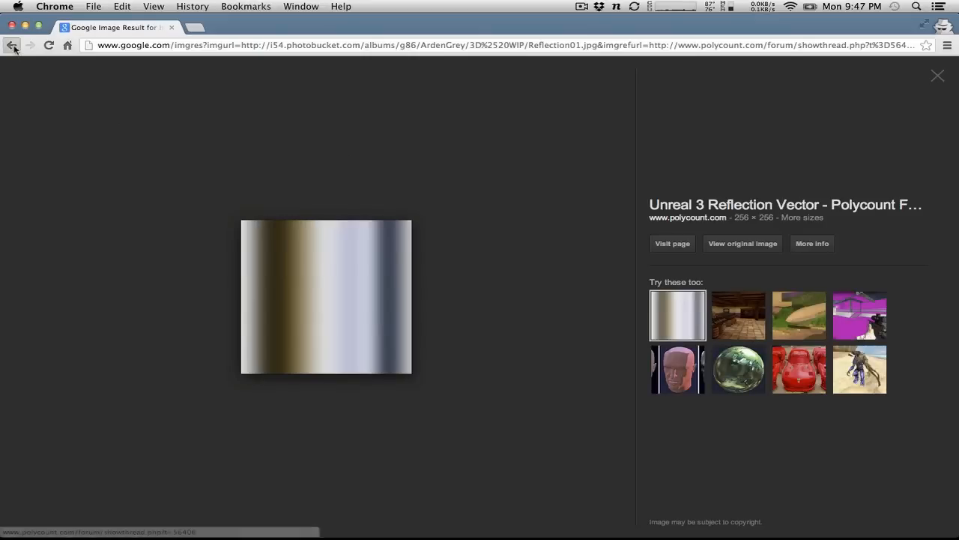
Step: Browse the image results for "cubemap metal" for metallic reflection examples
left_click(102, 66)
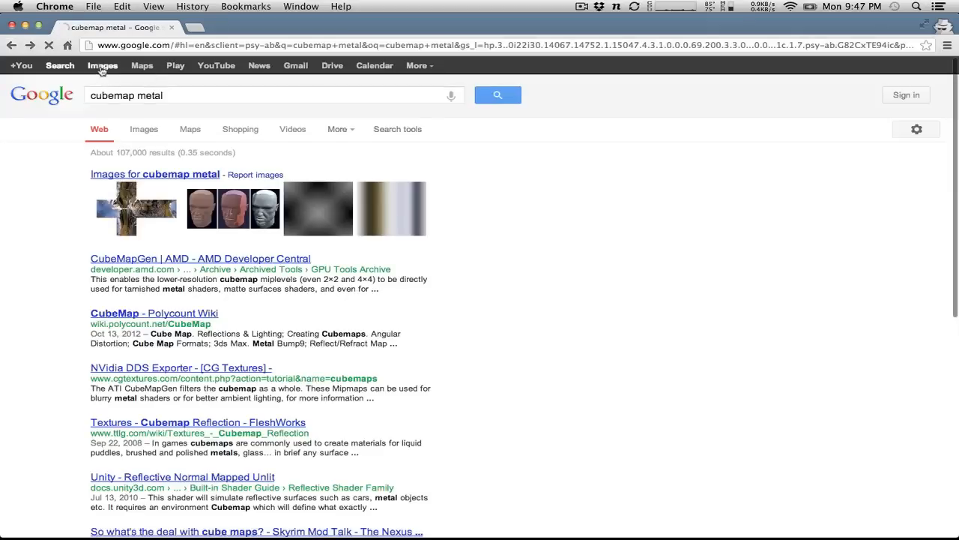
scroll(360, 267, "down", 3)
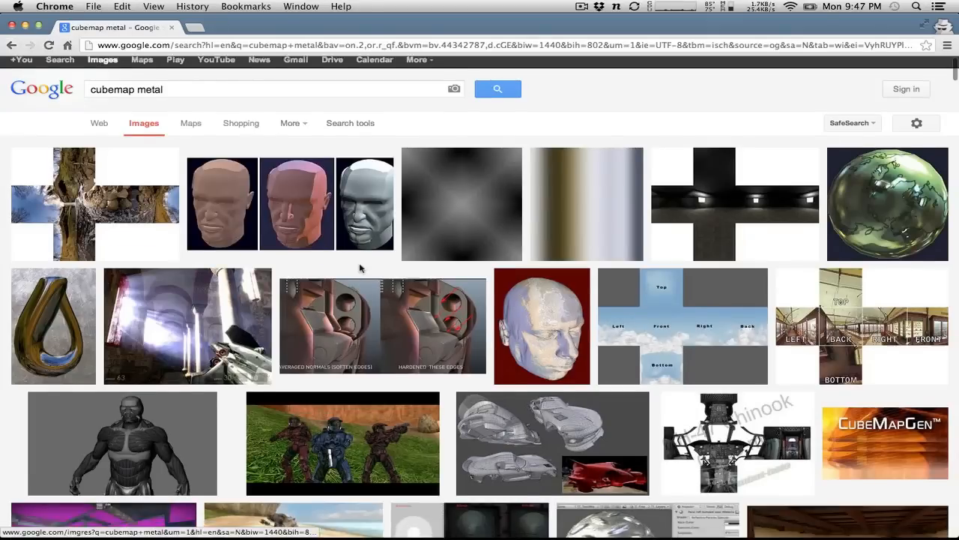
scroll(359, 267, "down", 4)
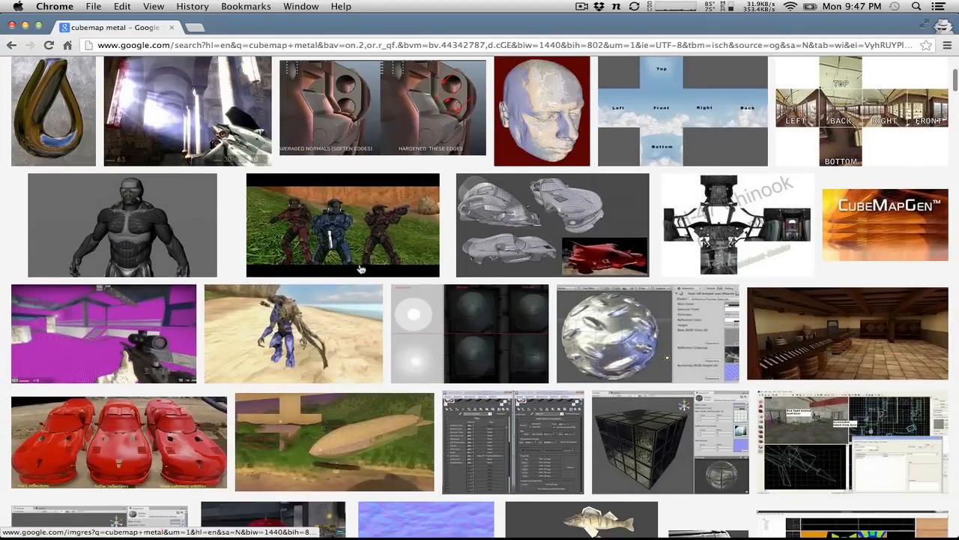
scroll(360, 268, "down", 14)
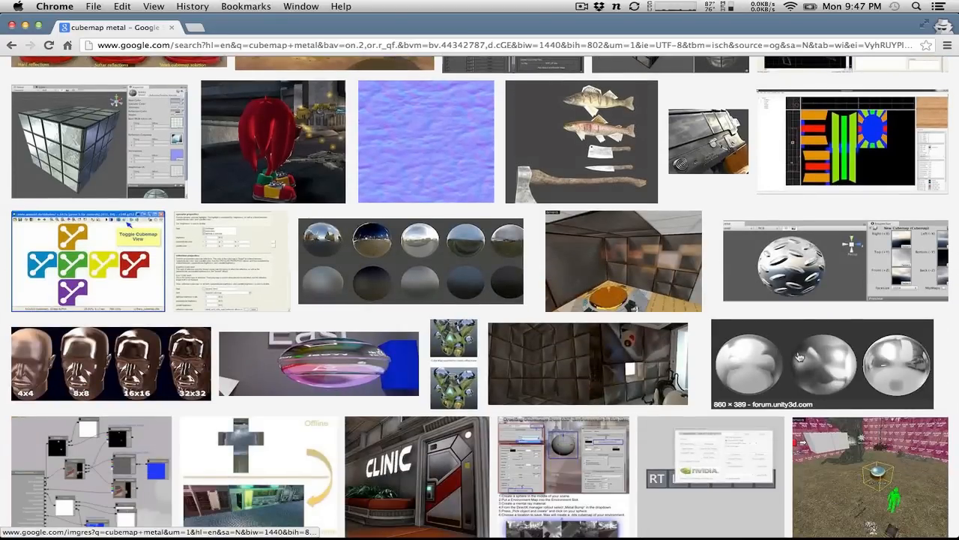
scroll(800, 358, "down", 2)
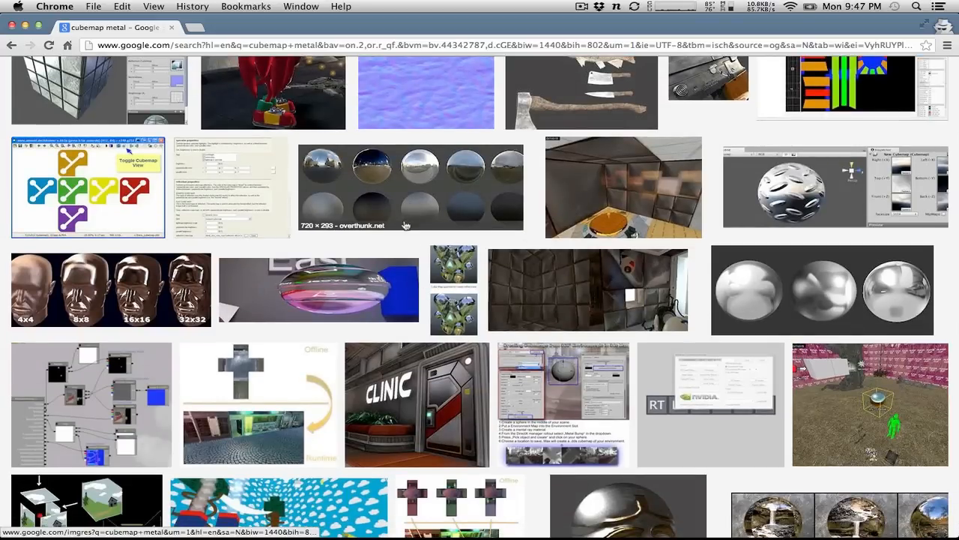
Step: Open the Unity Cubemap Texture documentation page from its image result and read how cubemaps are created
left_click(798, 223)
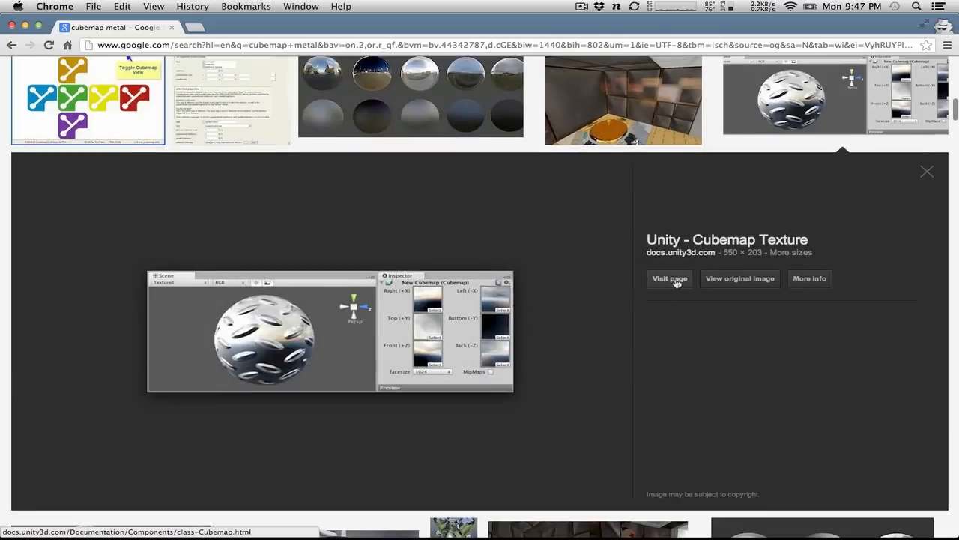
left_click(677, 281)
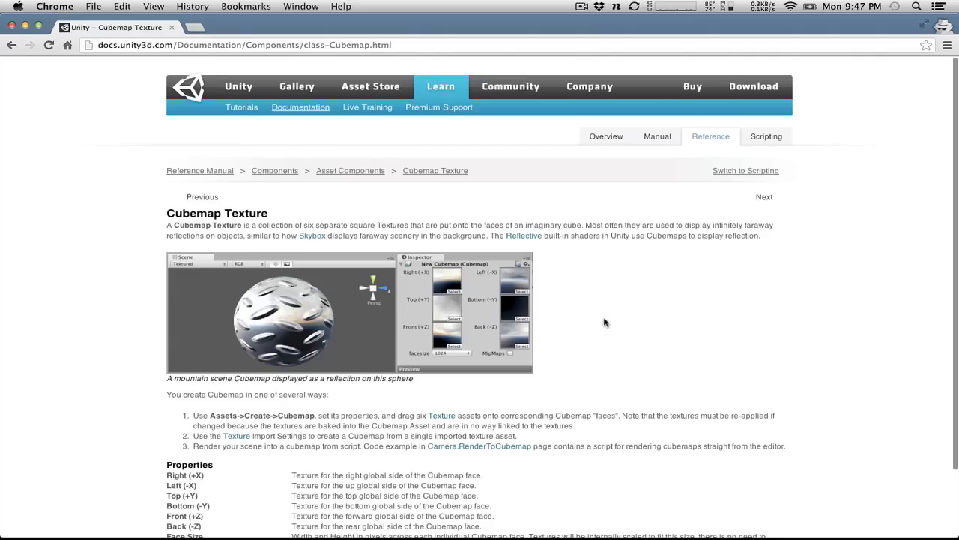
scroll(604, 323, "down", 3)
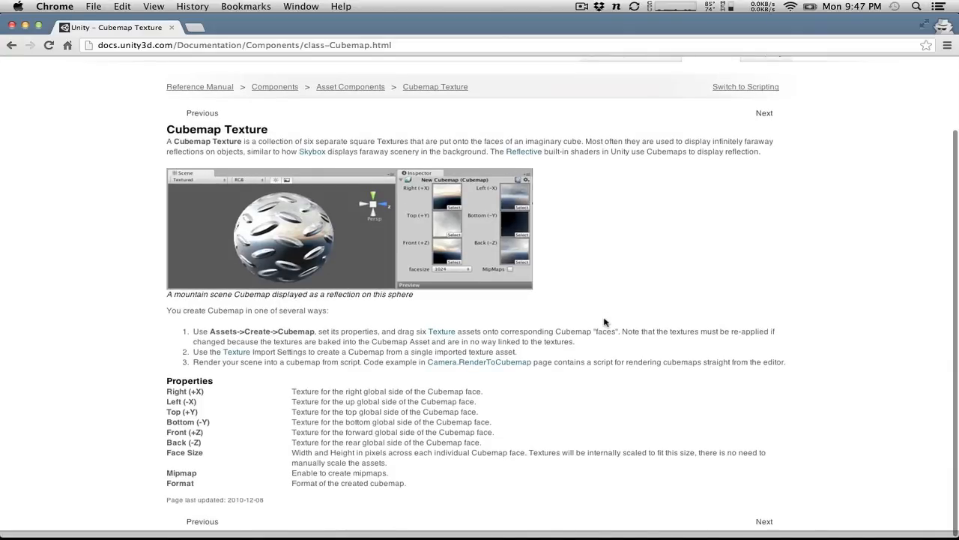
scroll(605, 322, "up", 1)
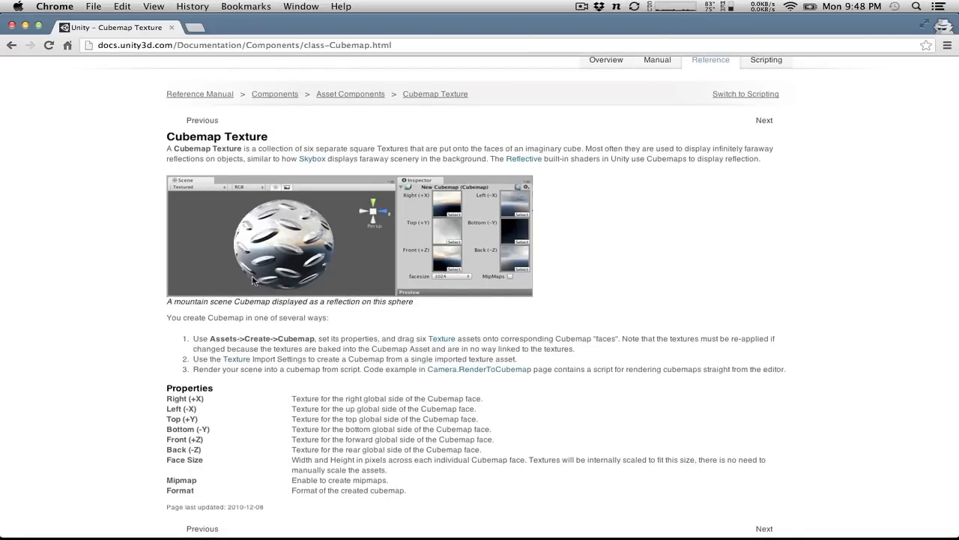
Step: Switch back to Unity and lighten BallMaterial's Main Color to grey with RGB 164, 164, 164
key("ctrl+Left")
key("ctrl+Left")
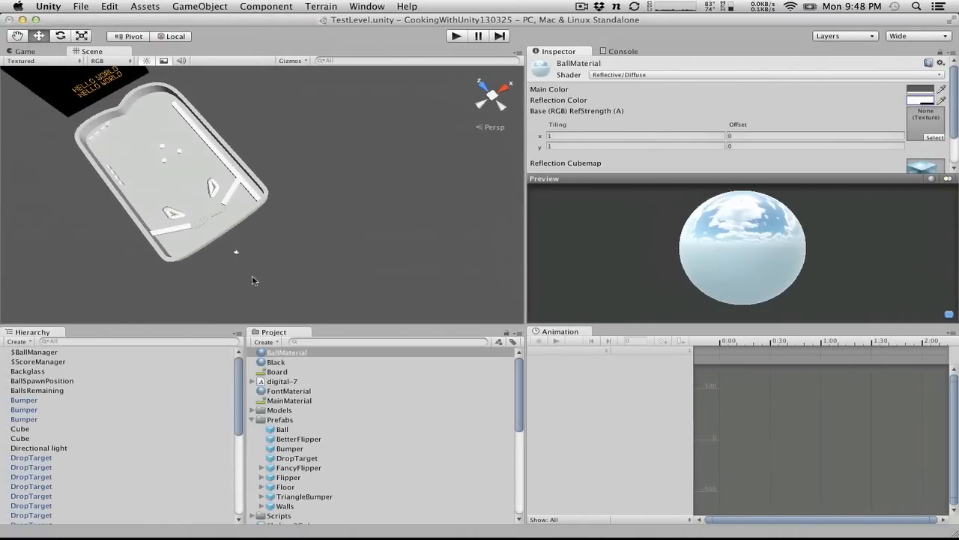
left_click(922, 89)
left_click_drag(29, 100, 2, 90)
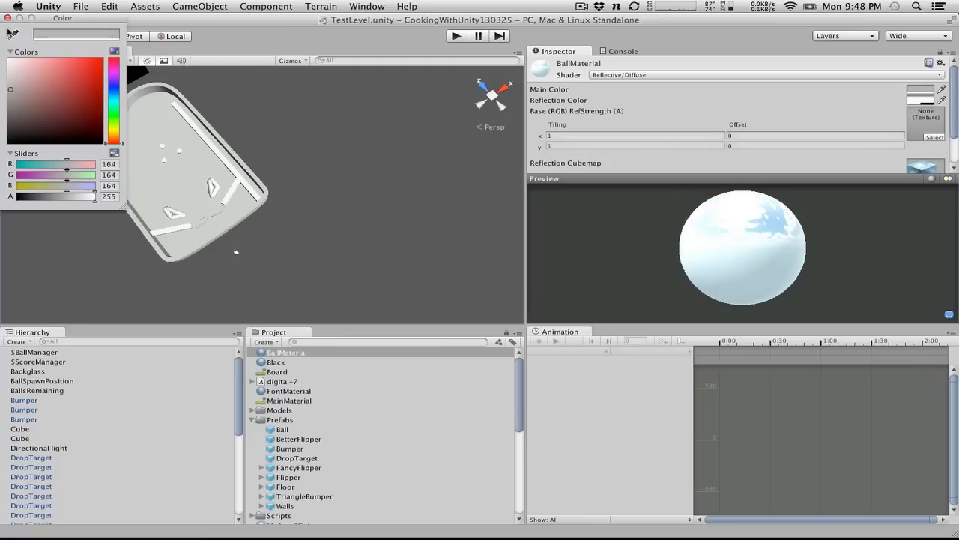
left_click(7, 18)
Step: Set BallMaterial's Reflection Color to dark grey with RGB 51, 51, 51 and alpha 0, and review its cubemap settings
left_click(916, 98)
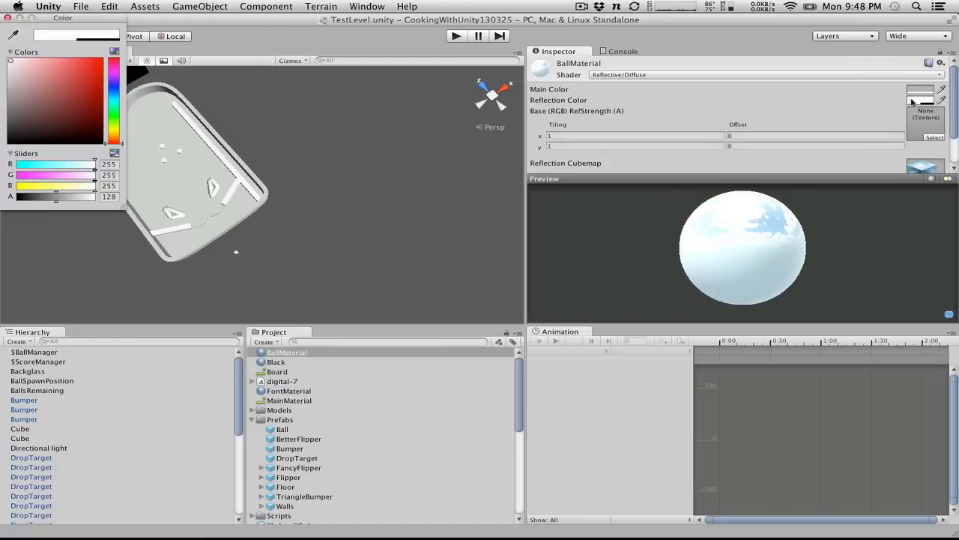
mouse_move(63, 199)
left_mouse_down()
mouse_move(161, 186)
mouse_move(0, 180)
left_mouse_up()
mouse_move(38, 104)
left_mouse_down()
mouse_move(9, 105)
mouse_move(4, 127)
mouse_move(86, 122)
mouse_move(3, 105)
mouse_move(1, 128)
left_mouse_up()
scroll(755, 97, "down", 3)
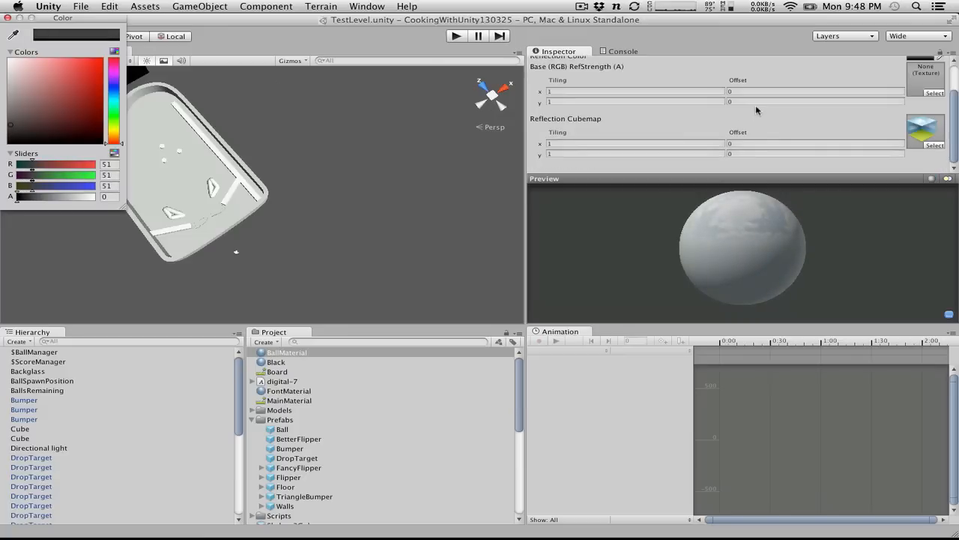
scroll(756, 105, "up", 3)
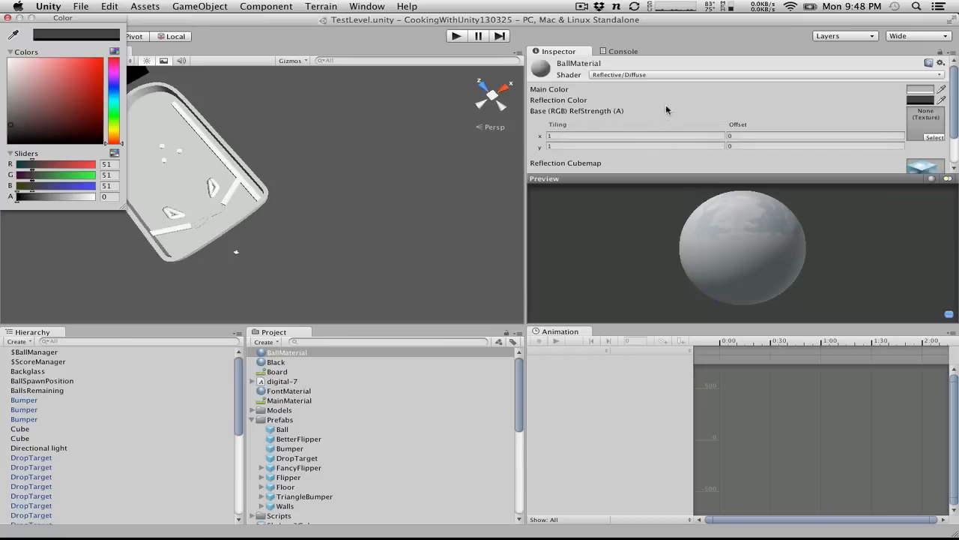
scroll(666, 107, "down", 3)
scroll(666, 106, "up", 3)
key("alt+space")
type("ne")
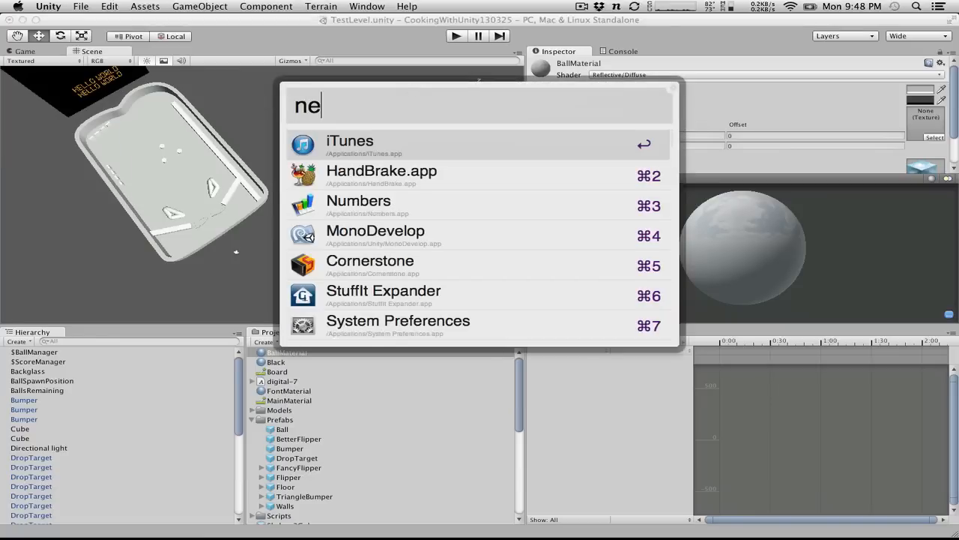
type("otexture")
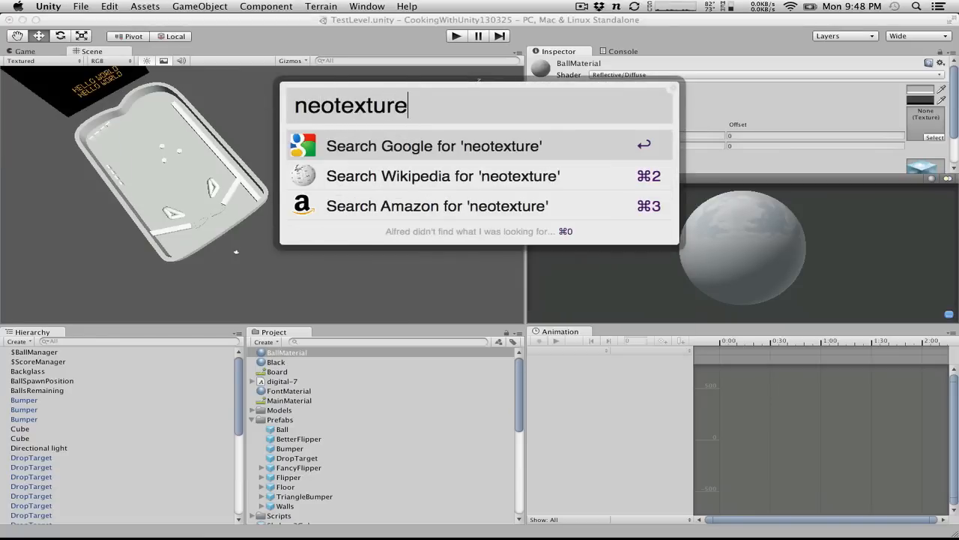
key("BackSpace")
key("BackSpace")
key("BackSpace")
key("BackSpace")
key("BackSpace")
key("BackSpace")
key("BackSpace")
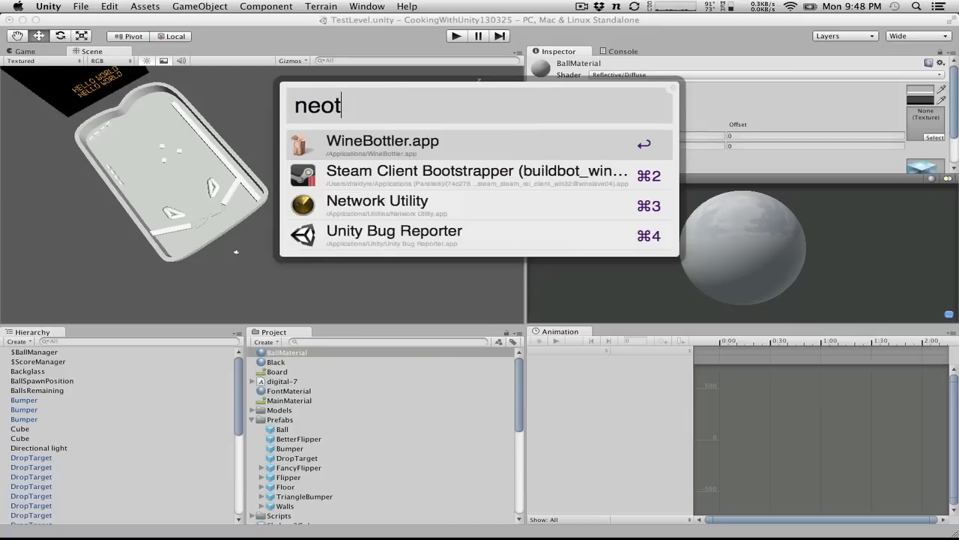
key("BackSpace")
key("BackSpace")
key("BackSpace")
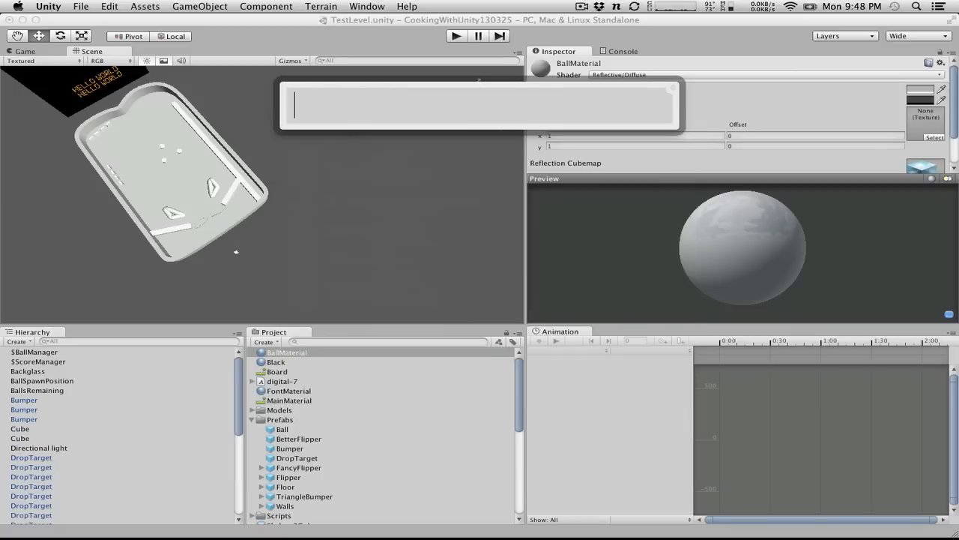
key("Escape")
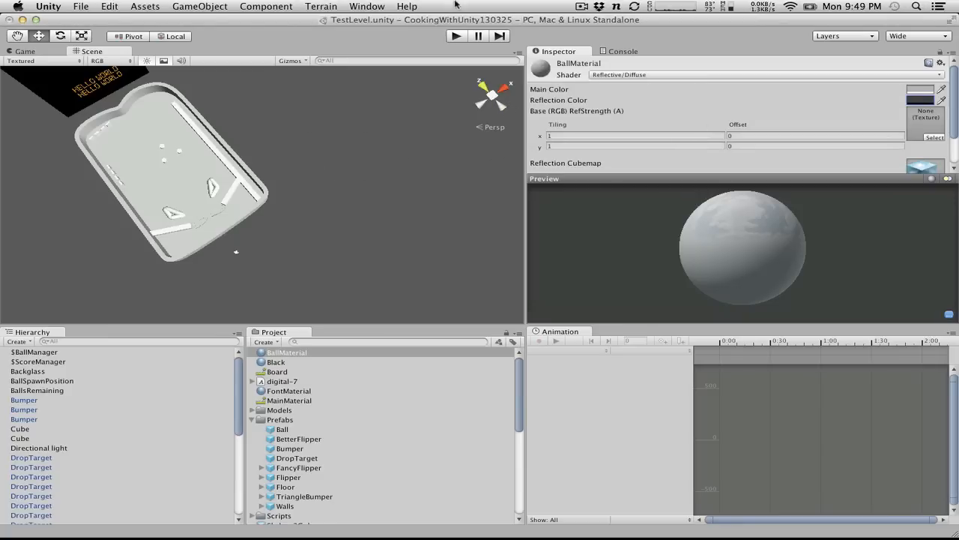
Step: Play-test the table with the flippers to examine the ball's duller reflection, and stop the game
left_click(456, 36)
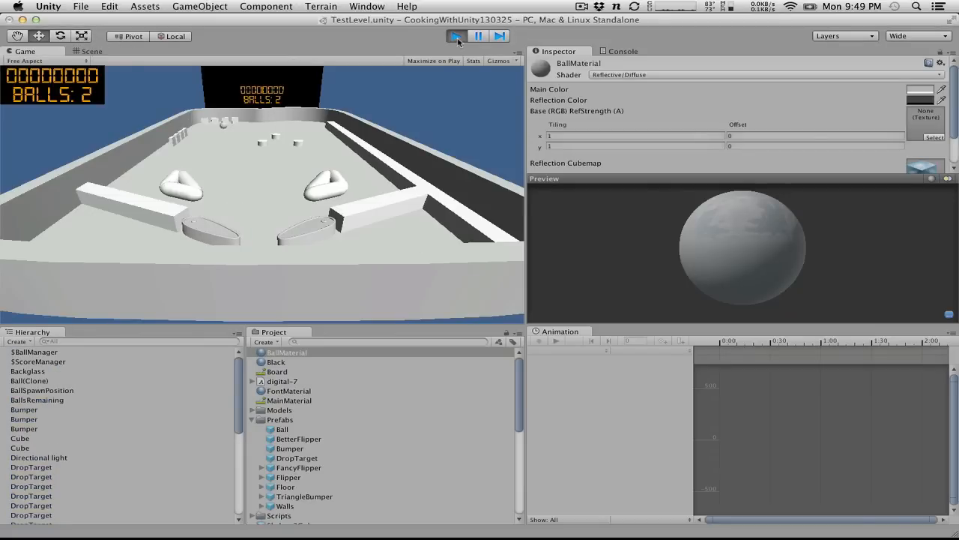
key("Right")
key("Left")
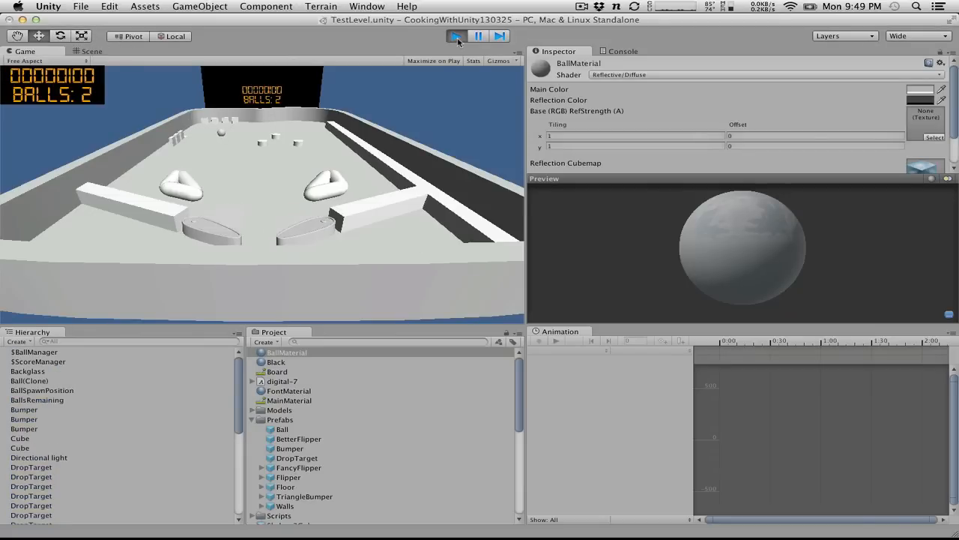
key("Left")
key("Left")
key("Left")
key("Left")
key("Left")
left_click(456, 36)
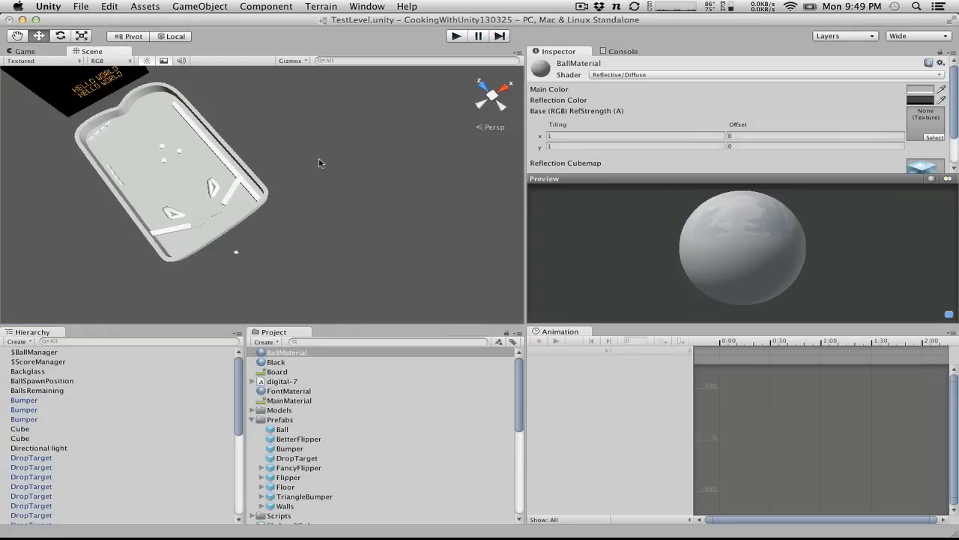
Step: Duplicate FancyFlipperLeft and place the copy beside the side-wall drop targets at about X -9.46, Z 0.51
left_click(193, 189)
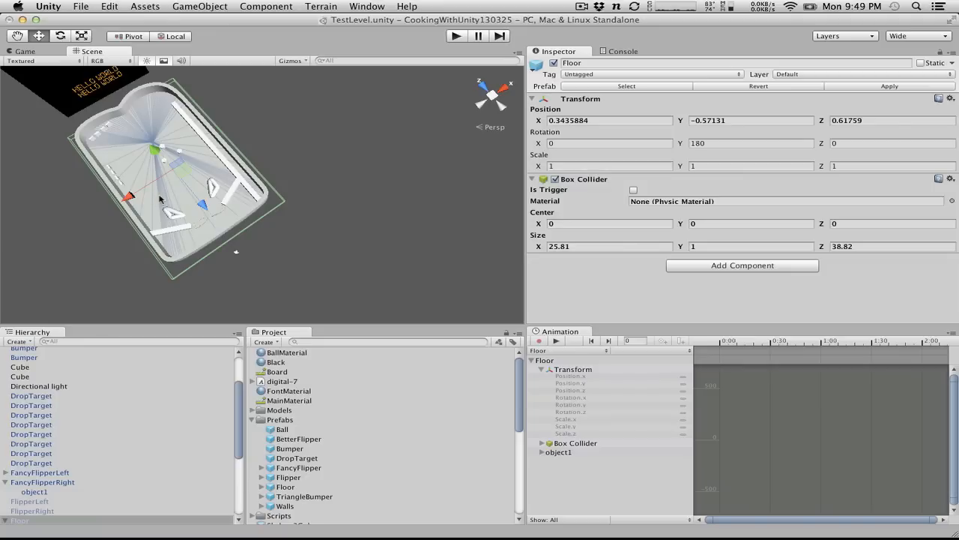
left_click(47, 84)
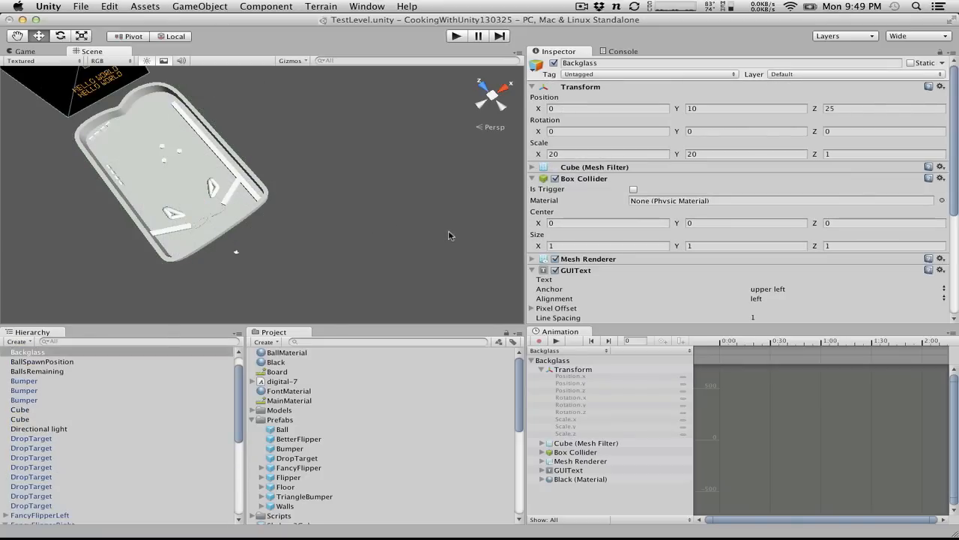
left_click_drag(428, 235, 239, 218, "alt")
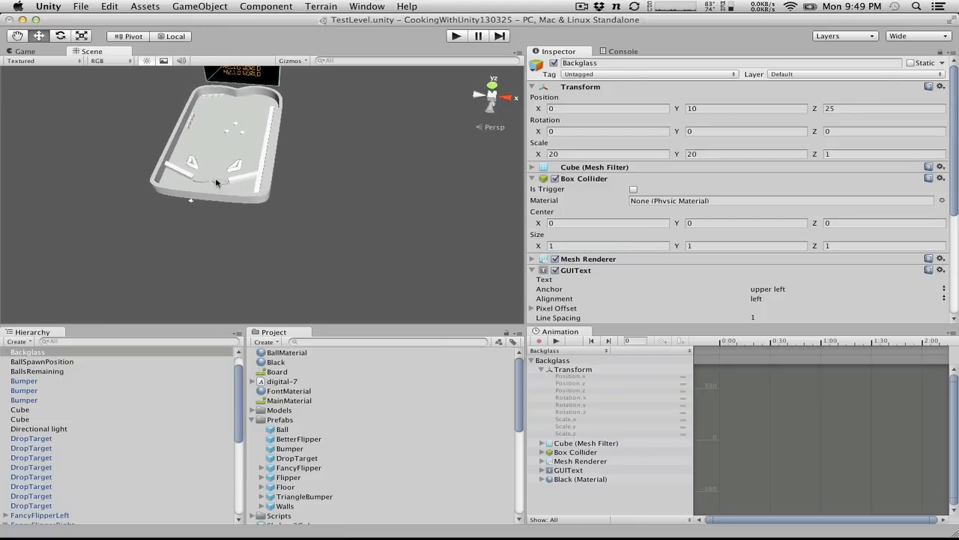
left_click(216, 182)
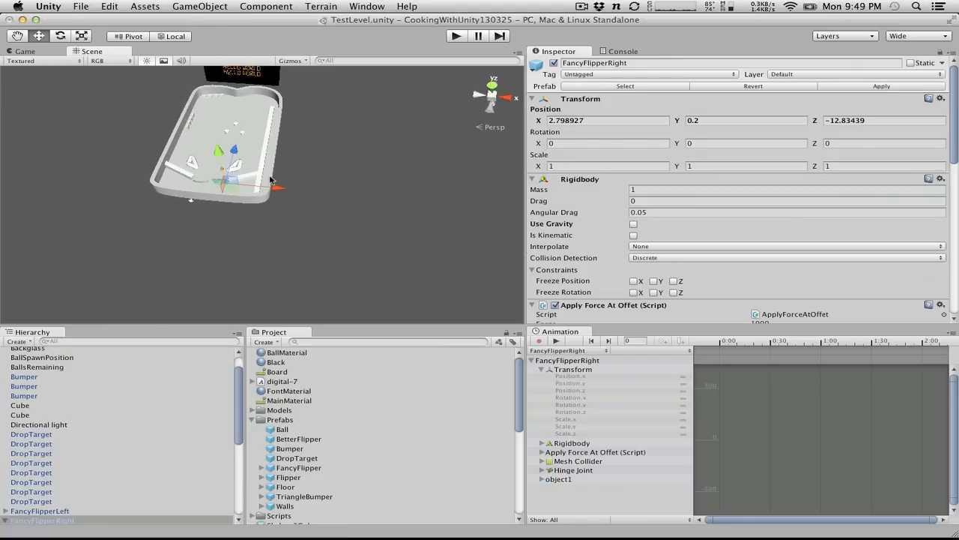
left_click(199, 182)
key("f")
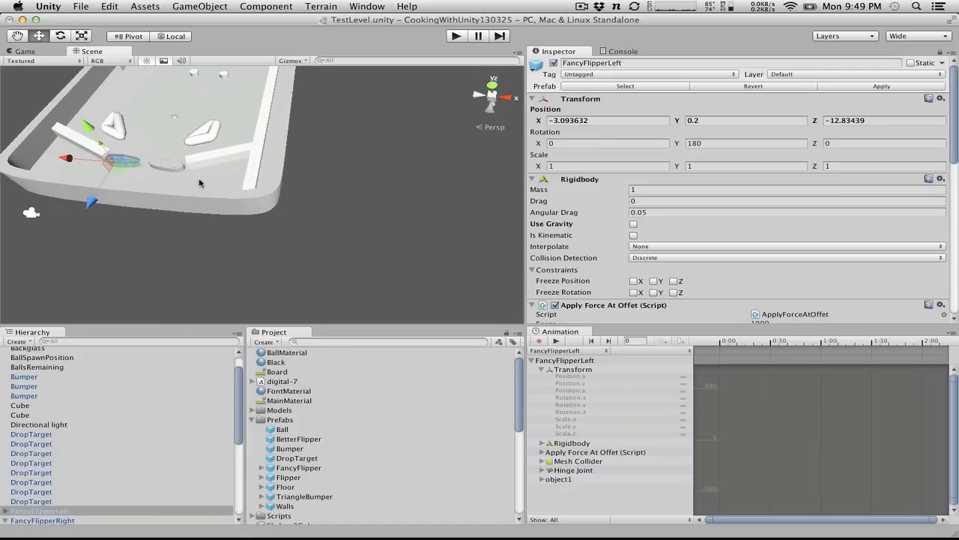
left_click_drag(199, 182, 244, 90, "alt")
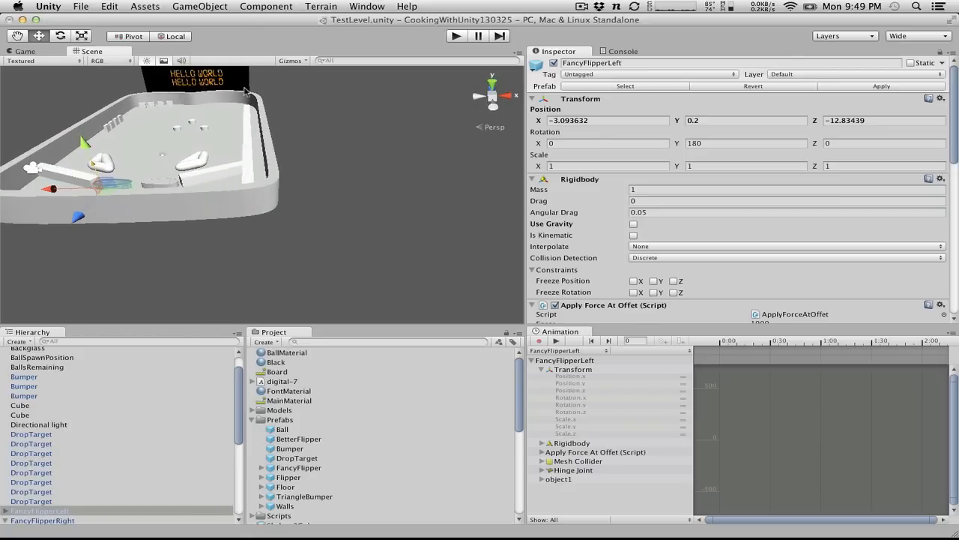
scroll(245, 89, "down", 3)
left_click_drag(130, 209, 75, 152)
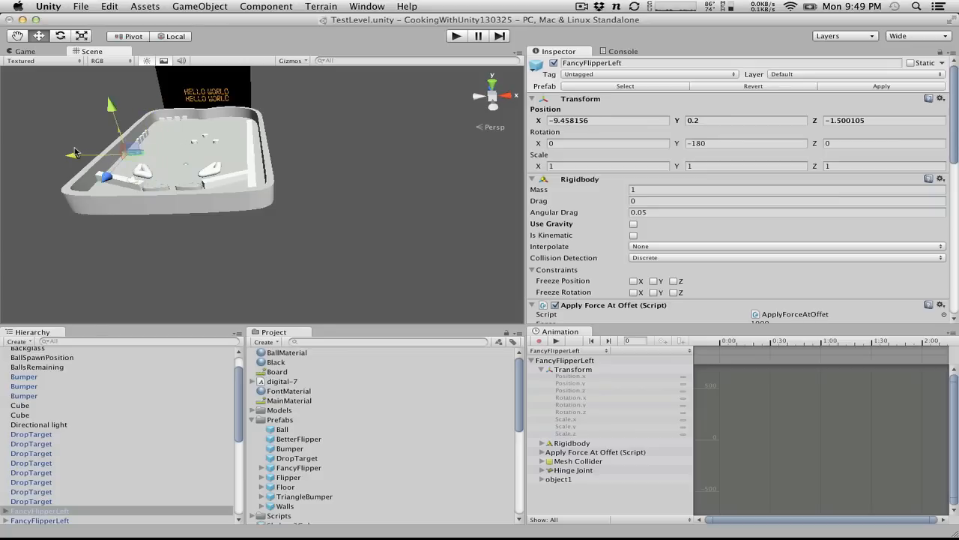
left_click_drag(106, 176, 149, 158)
left_click_drag(210, 150, 214, 290, "alt")
Step: Play-test the table with both flipper controls to check how the added upper flipper hits the ball, and stop the game
left_click(455, 36)
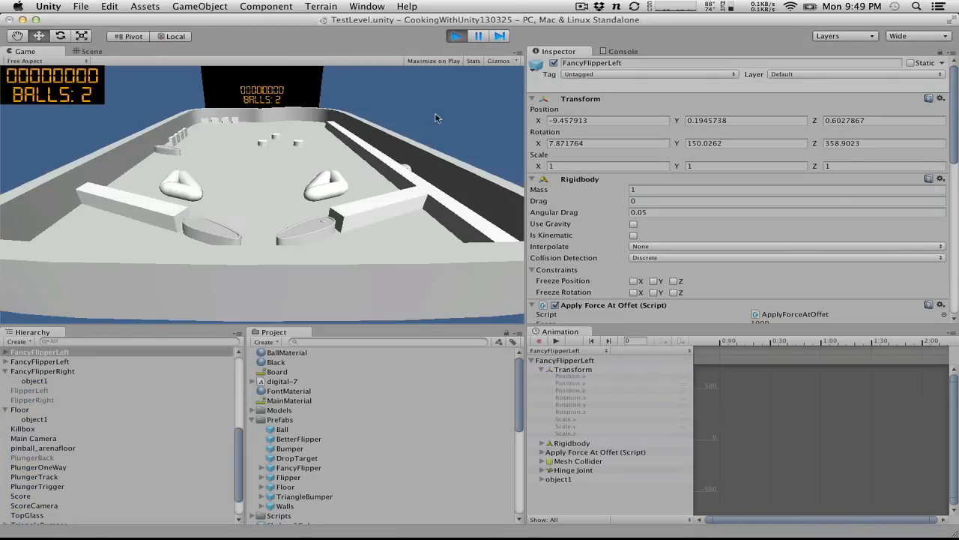
key("Left")
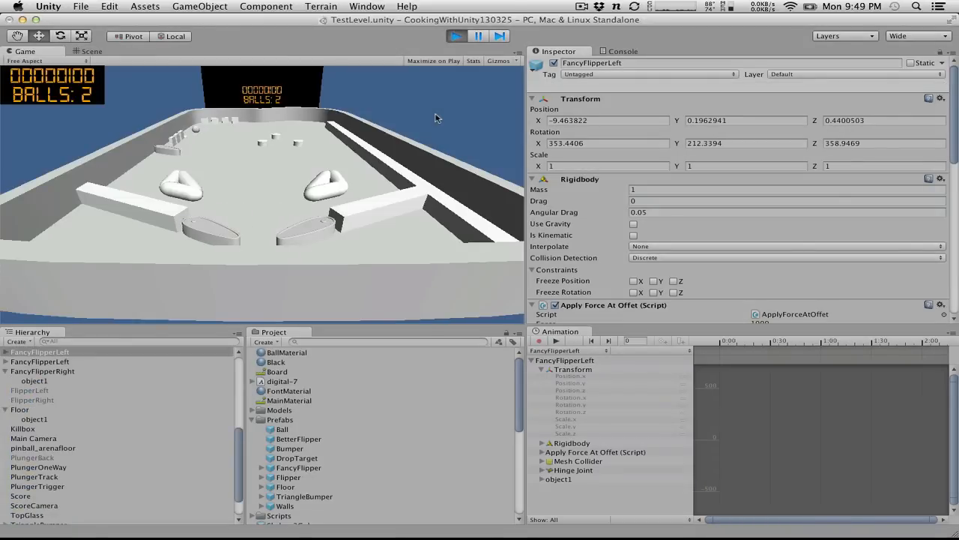
key("Left")
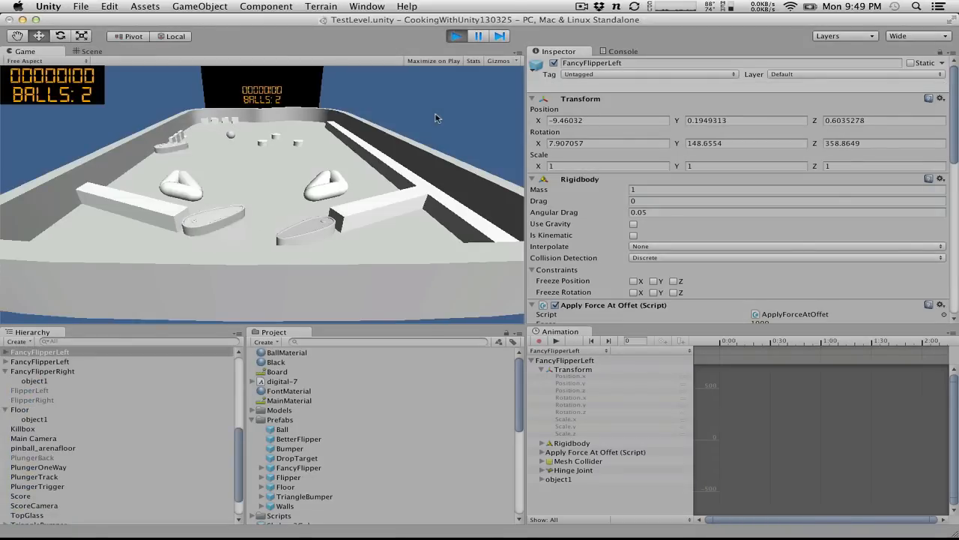
key("Left")
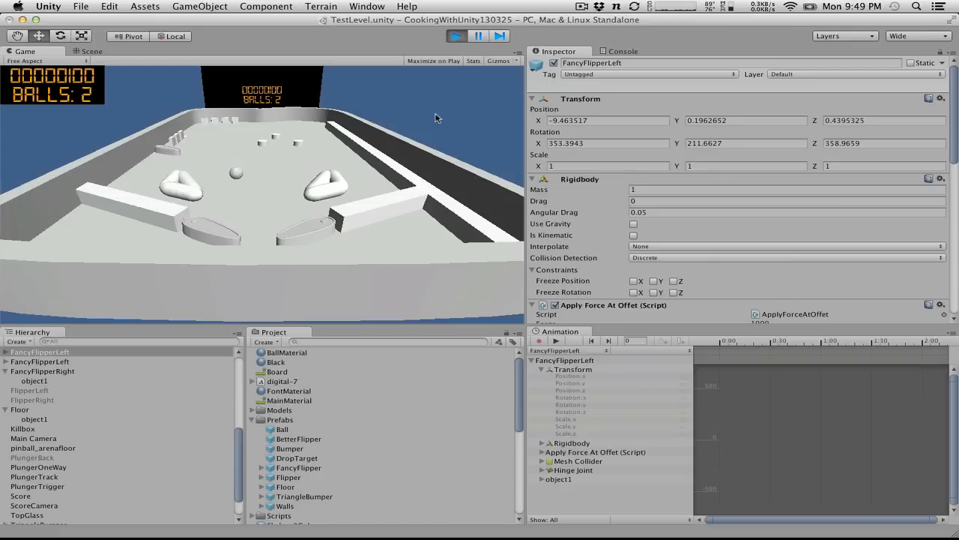
key("Left")
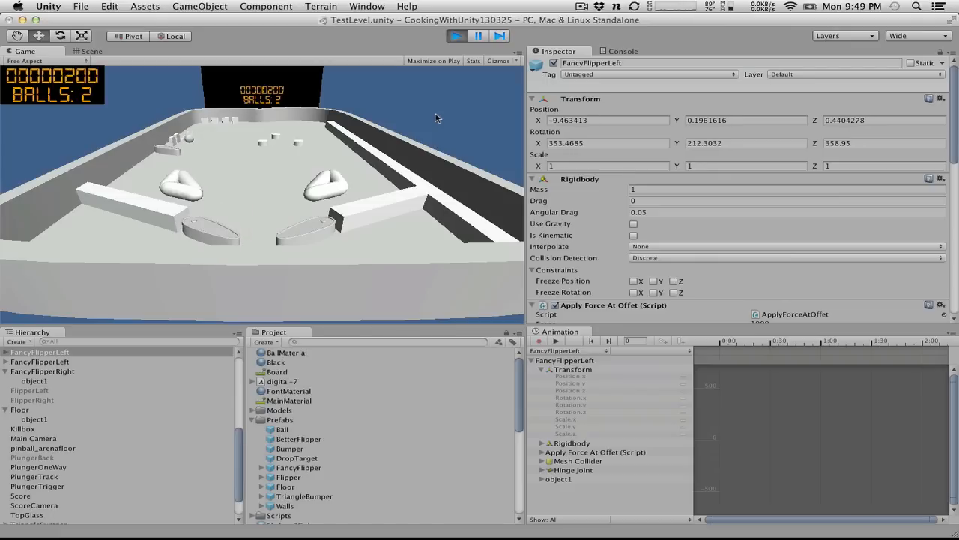
key("Left")
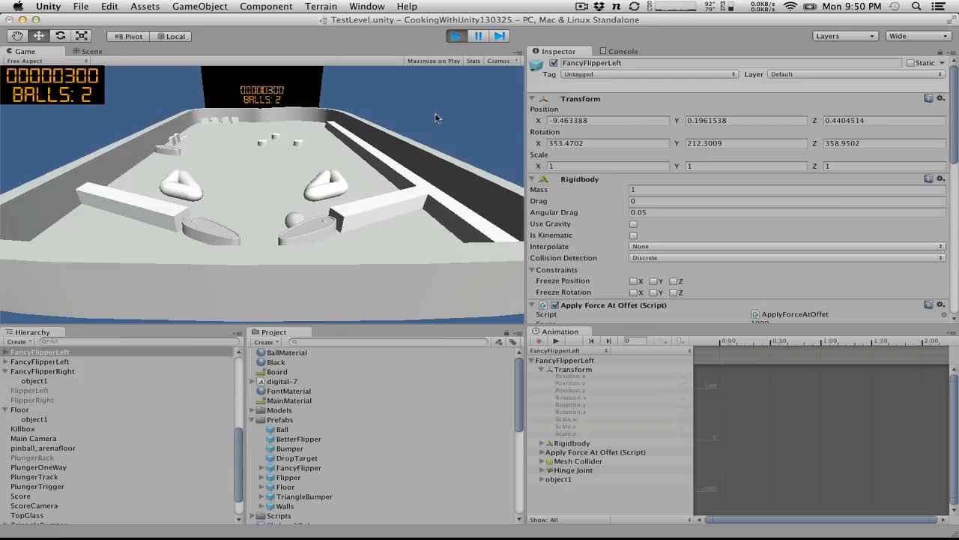
key("Right")
key("Left")
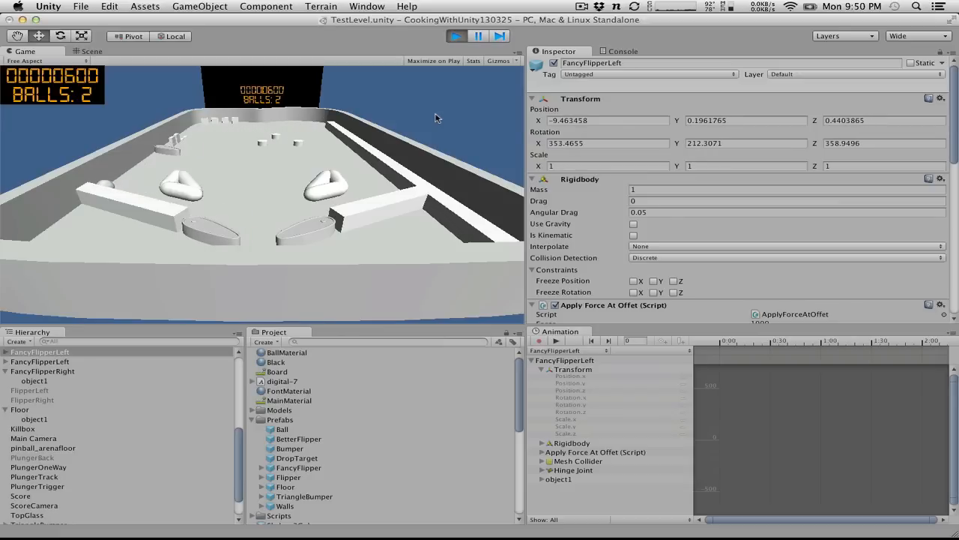
key("Left")
key("Left")
key("Left")
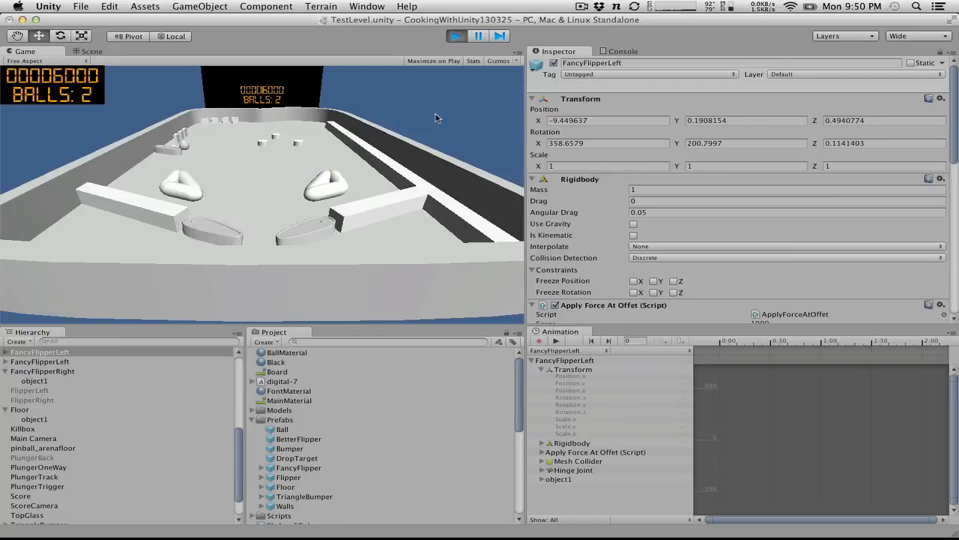
key("Left")
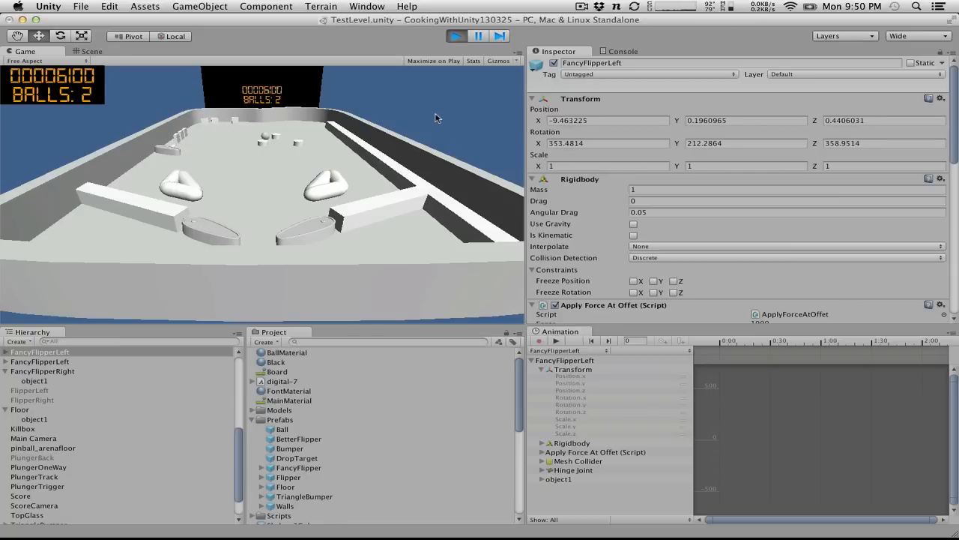
key("Left")
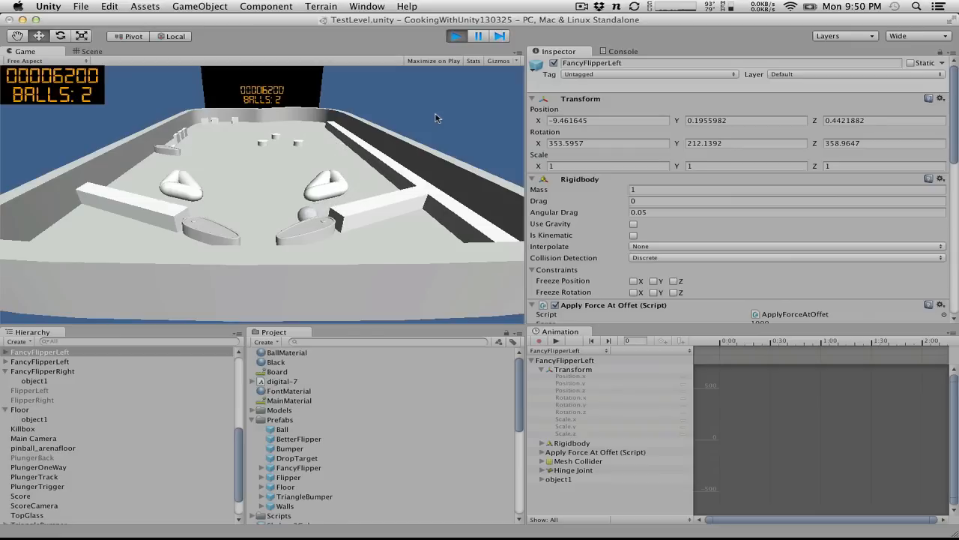
key("Right")
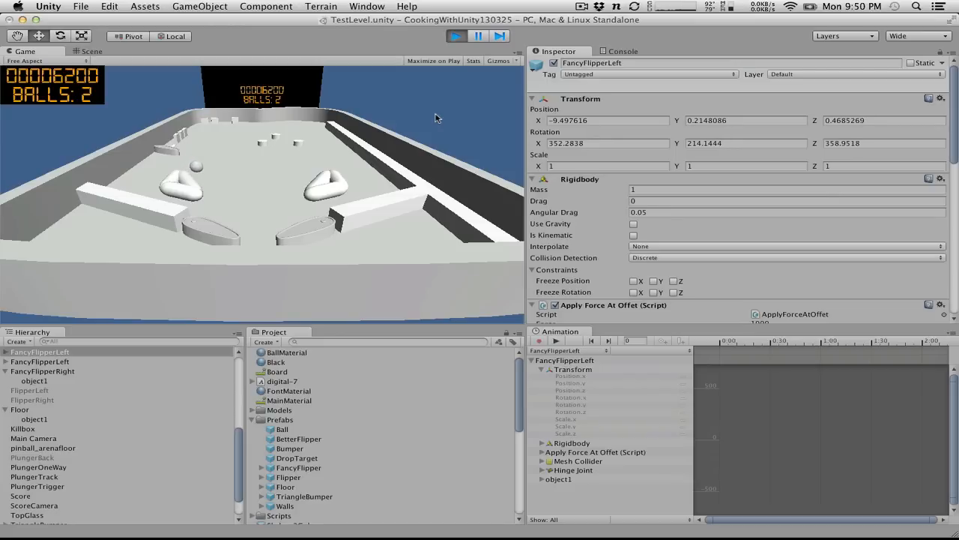
key("Right")
key("Left")
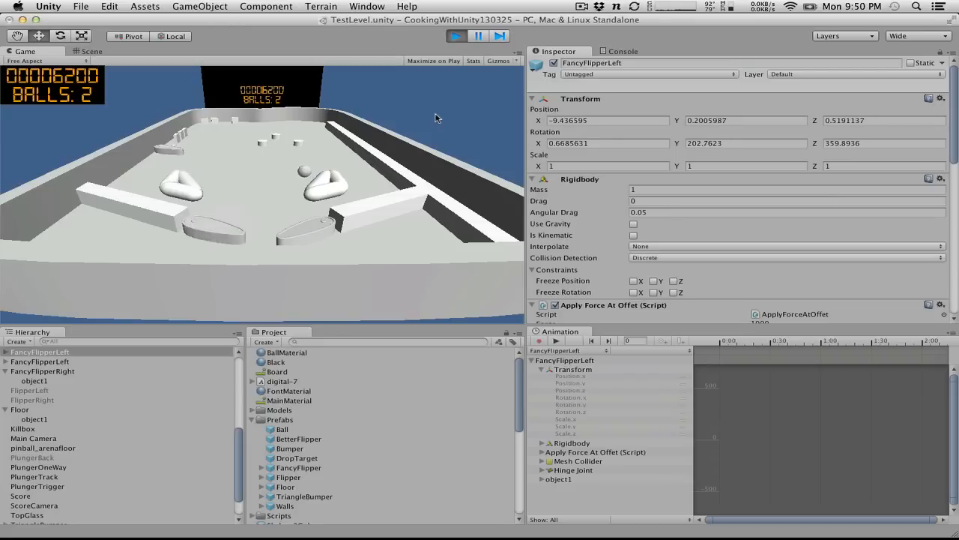
key("Right")
key("Right")
key("Right")
key("Left")
key("Left")
key("Left")
key("Left")
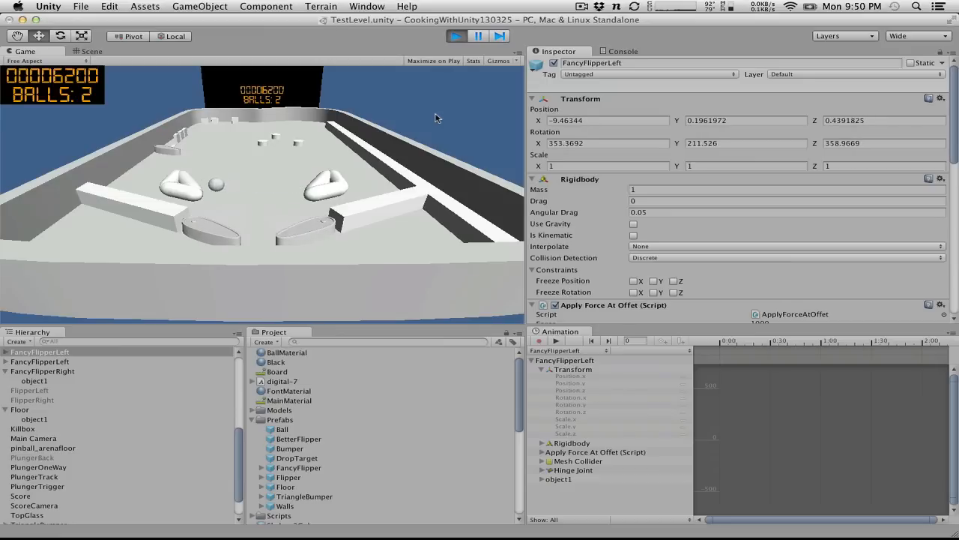
key("Left")
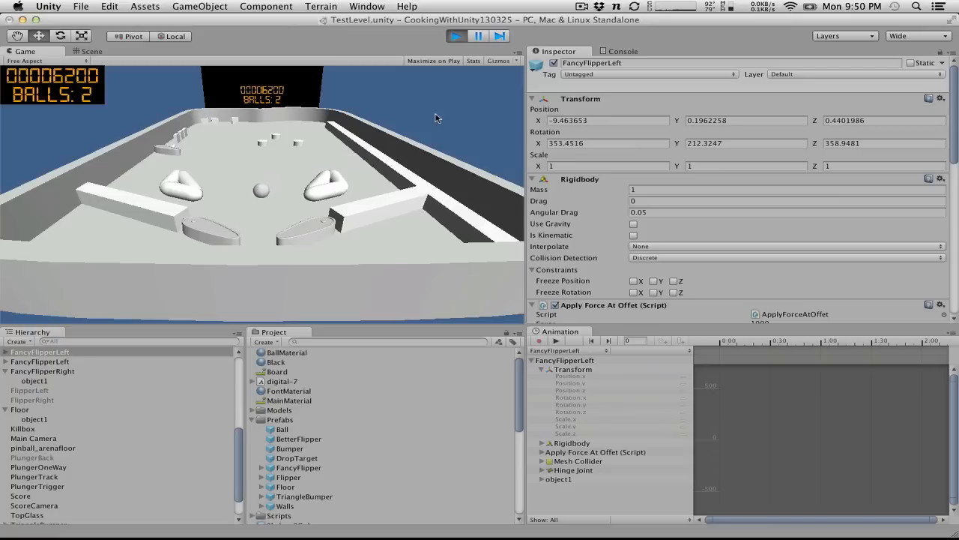
key("Left")
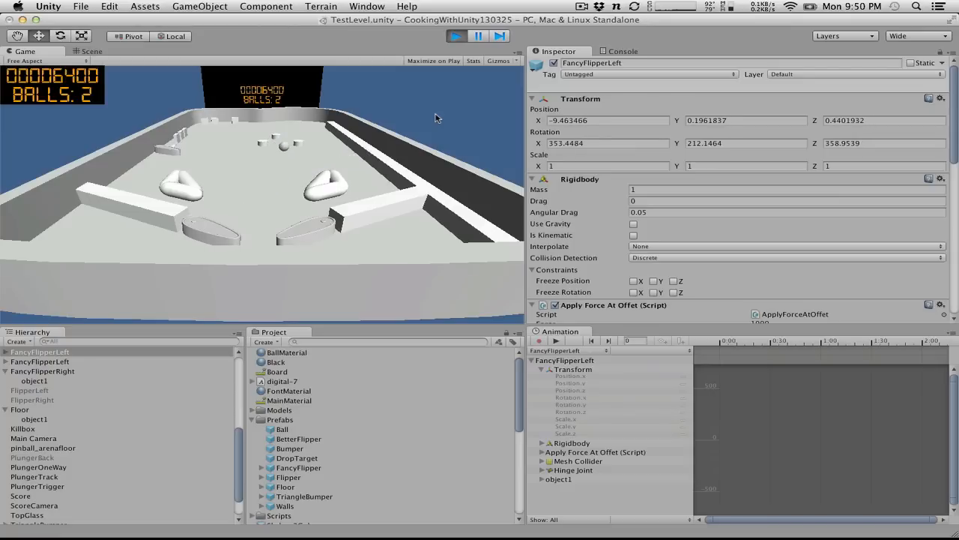
left_click(457, 36)
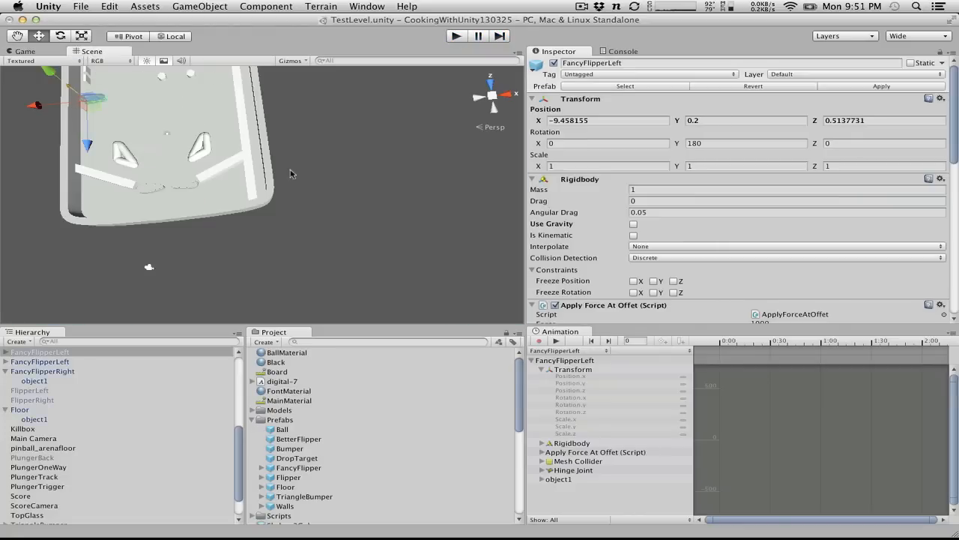
Step: Import the image Cooking With Unity.png from the desktop into the Unity project's assets
left_click(22, 19)
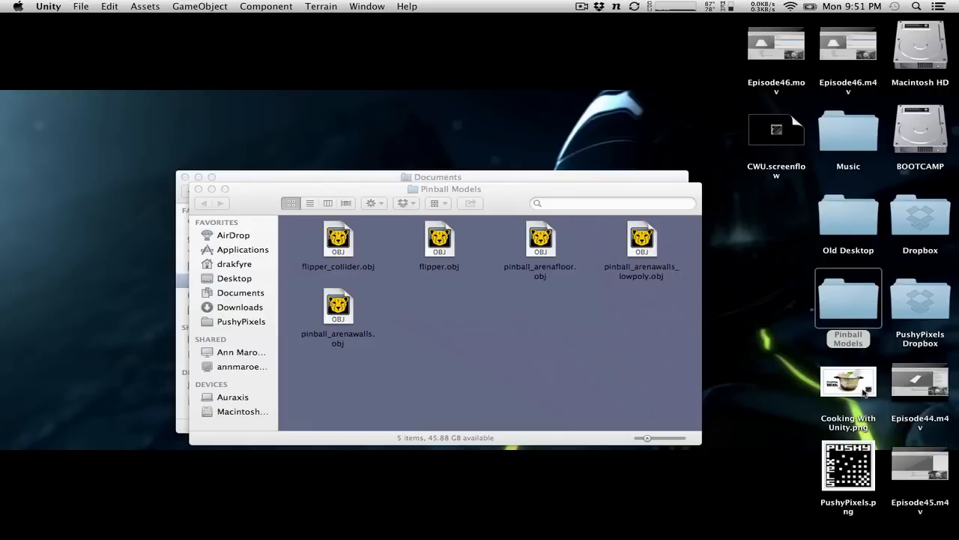
left_click(866, 391)
mouse_move(705, 516)
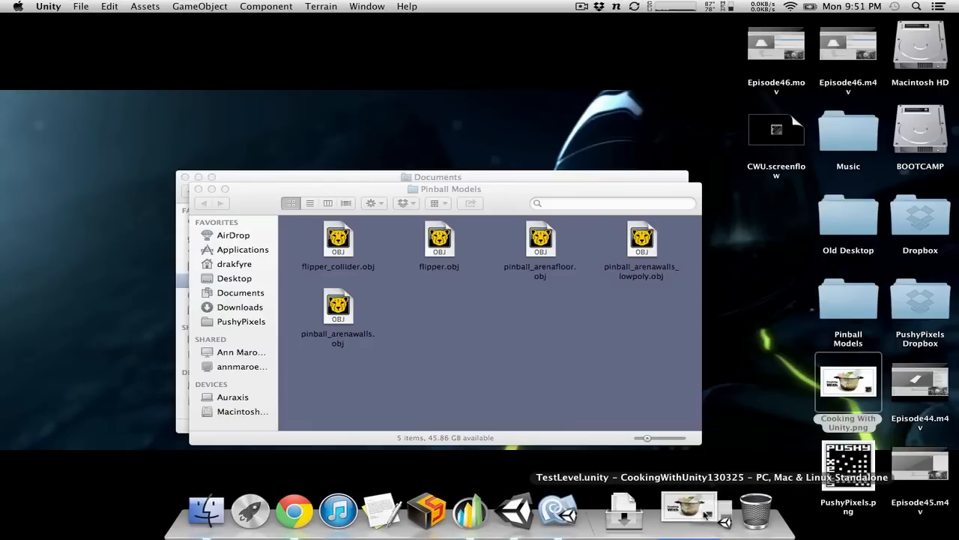
left_click_drag(704, 515, 401, 400)
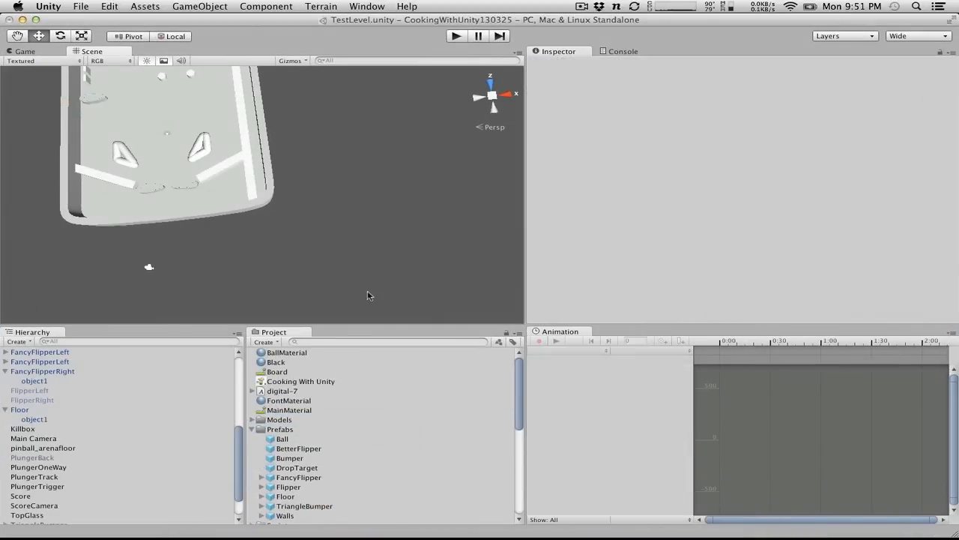
Step: Apply the Cooking With Unity texture to the Backglass behind the table in the scene
scroll(303, 272, "down", 5)
left_click_drag(306, 383, 189, 135)
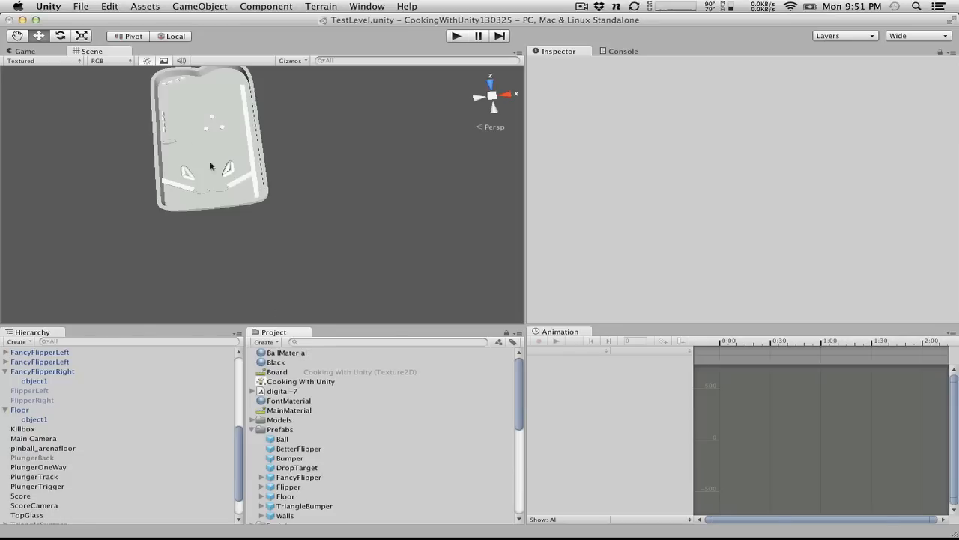
left_click_drag(328, 183, 327, 86, "alt")
left_click(302, 383)
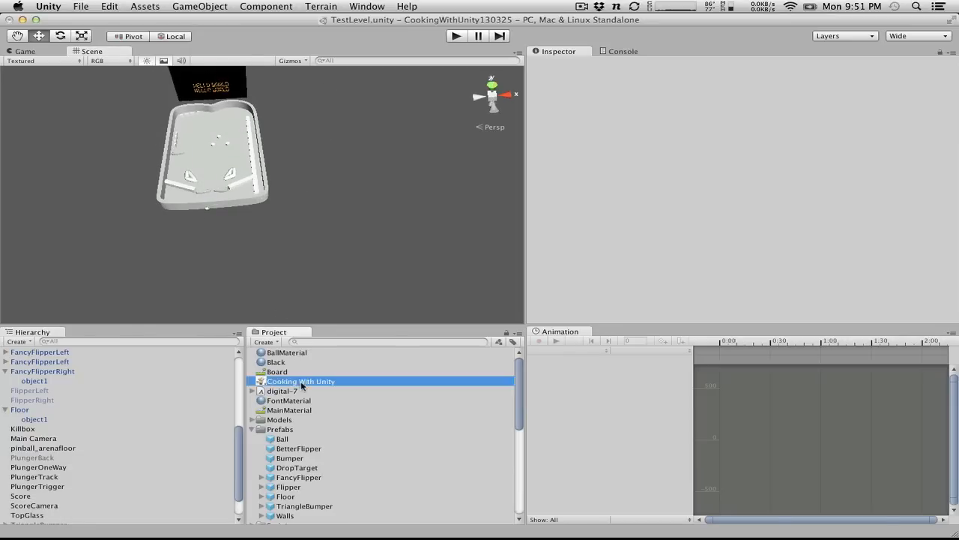
left_click_drag(302, 383, 263, 52)
Step: Turn the Backglass around by setting its Y rotation to 180
left_click(201, 118)
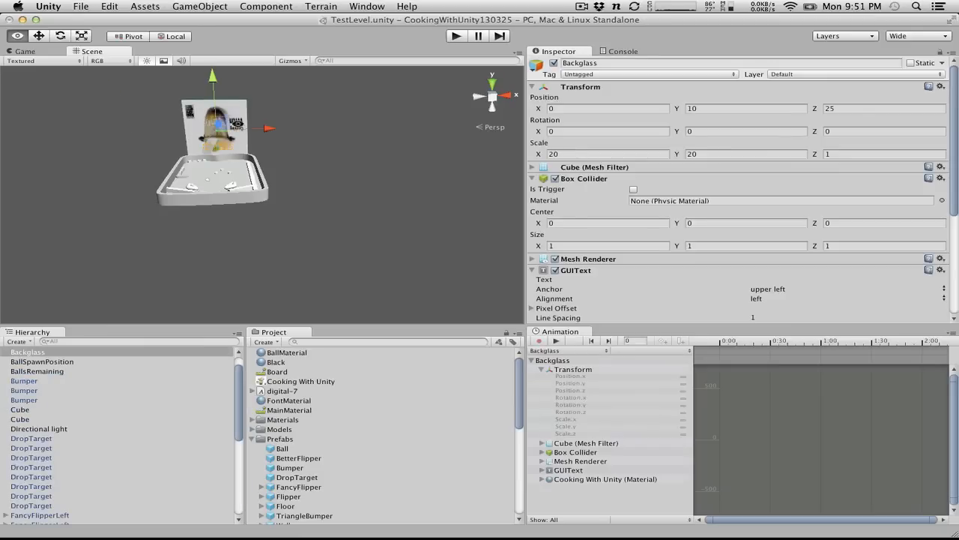
key("f")
left_click_drag(717, 74, 225, 117, "alt")
scroll(320, 89, "down", 10, "alt")
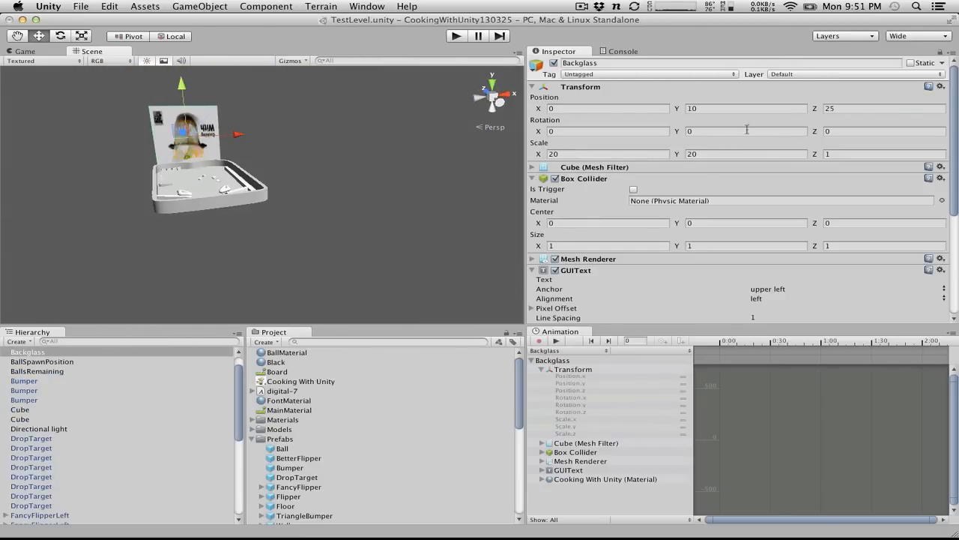
left_click(848, 131)
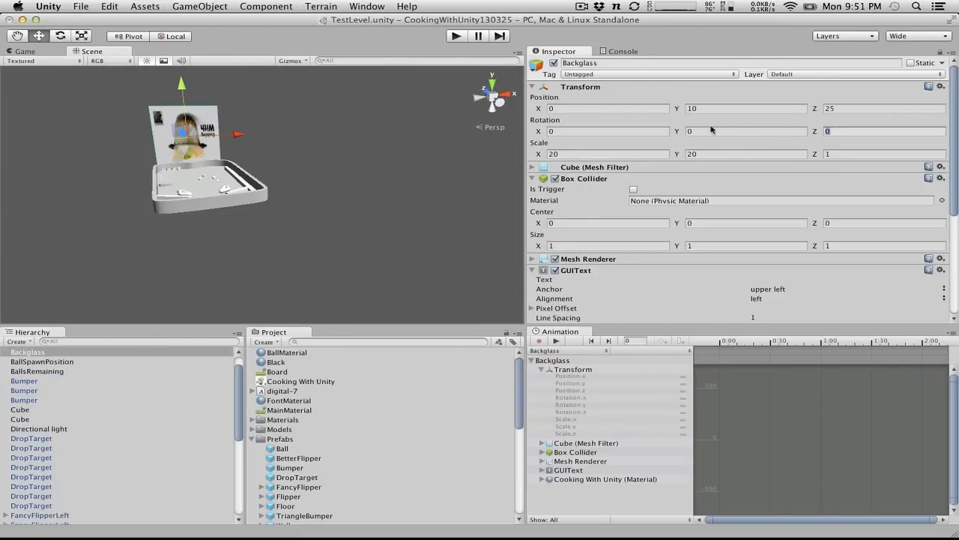
left_click(712, 131)
type("180")
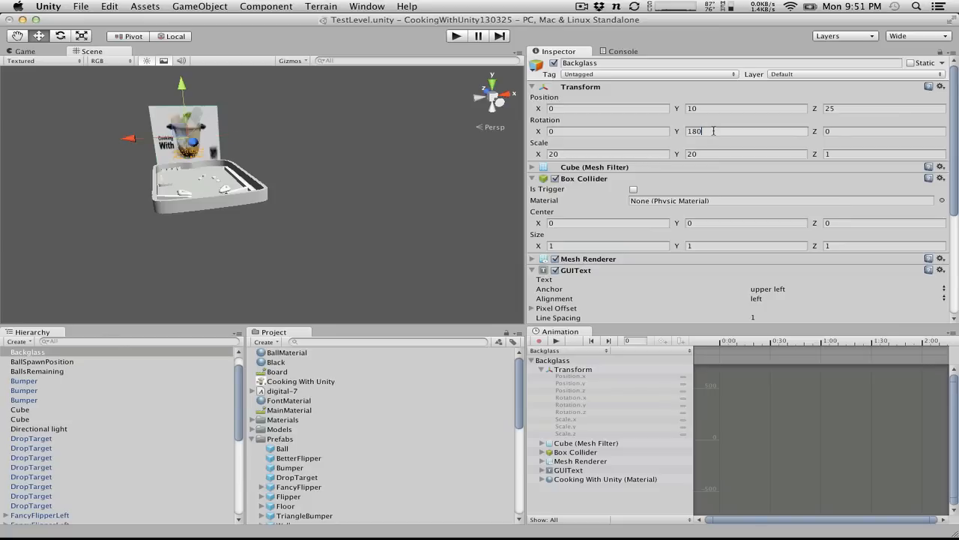
key("Return")
Step: Examine the textured Backglass up close and open the Cooking With Unity texture's import settings
scroll(118, 110, "up", 4)
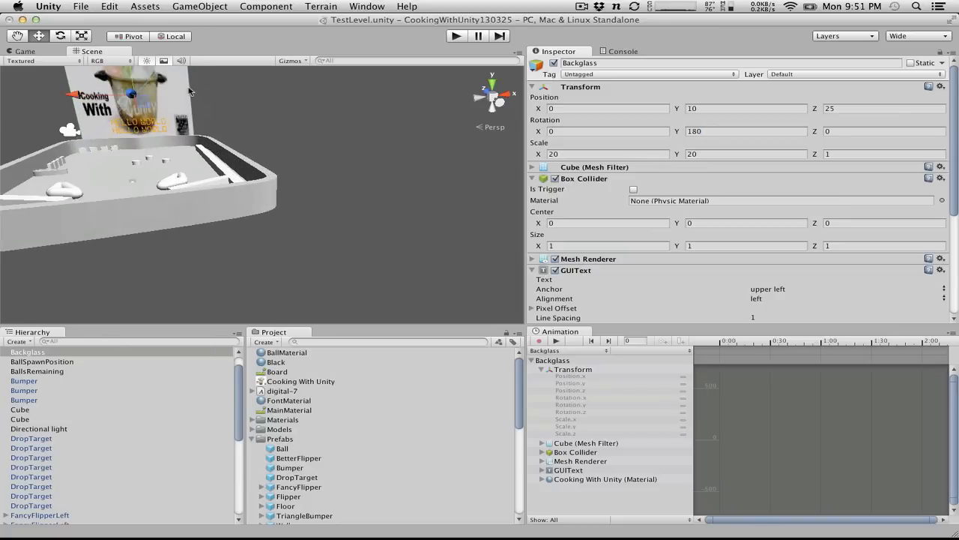
left_click_drag(190, 91, 116, 97, "alt")
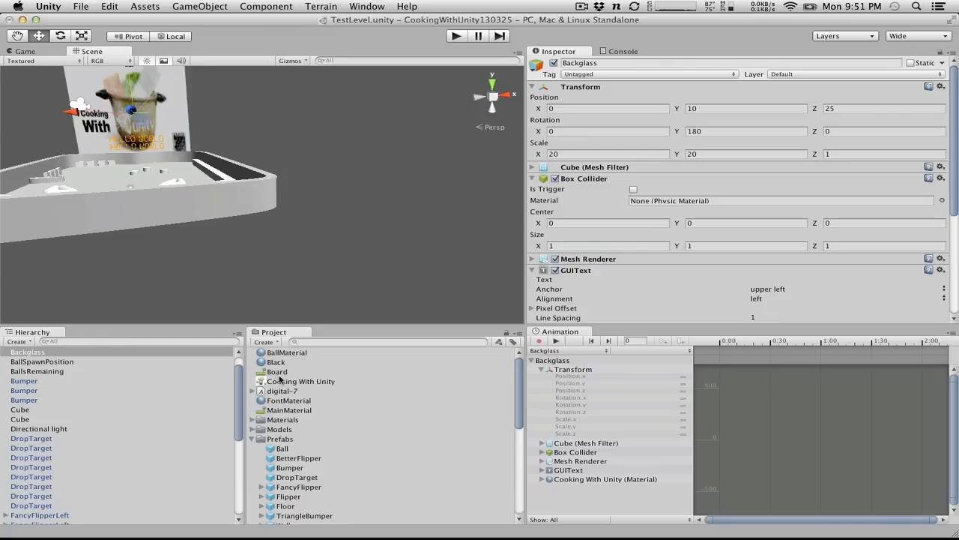
left_click(281, 381)
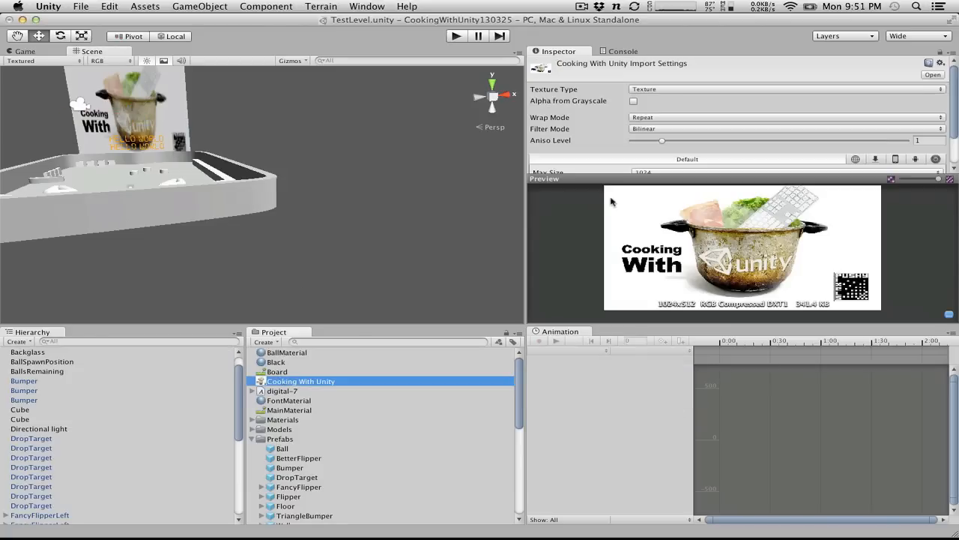
Step: Set the Cooking With Unity texture's format to Truecolor and its max size to 2048, and apply the import settings
scroll(691, 126, "down", 3)
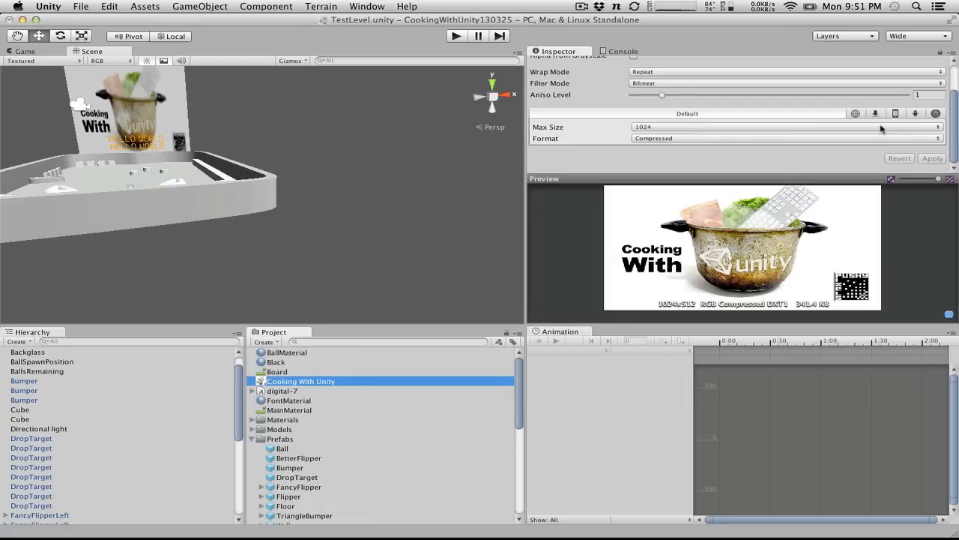
left_click(817, 138)
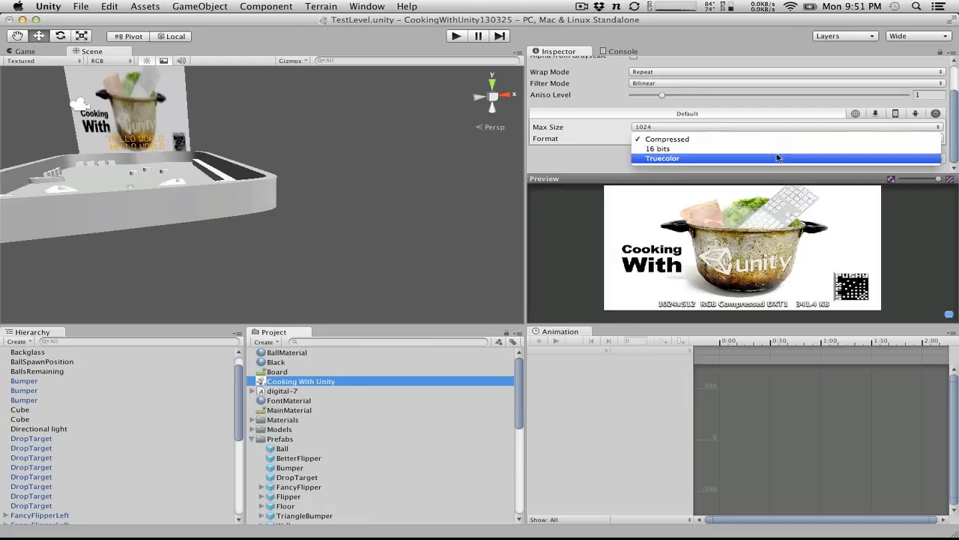
left_click(795, 156)
left_click(691, 127)
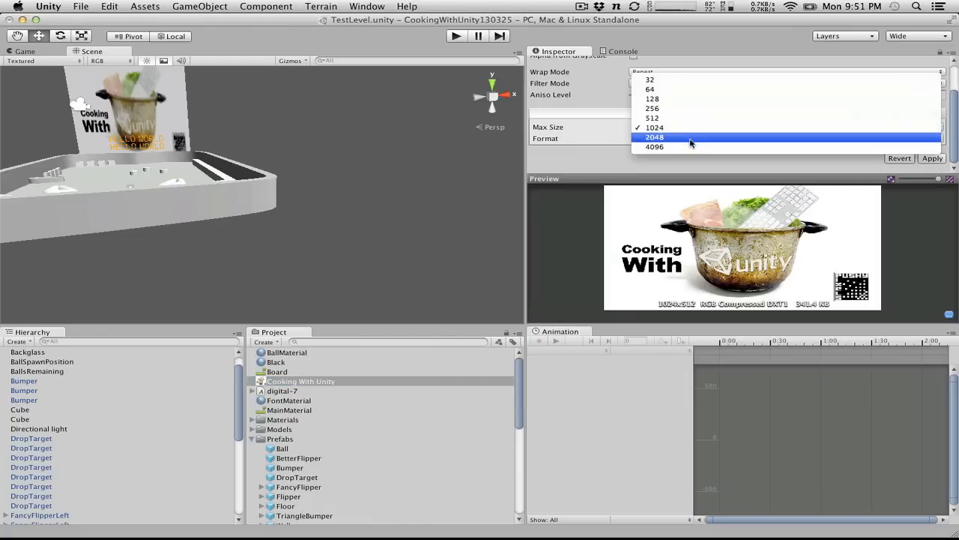
left_click(690, 139)
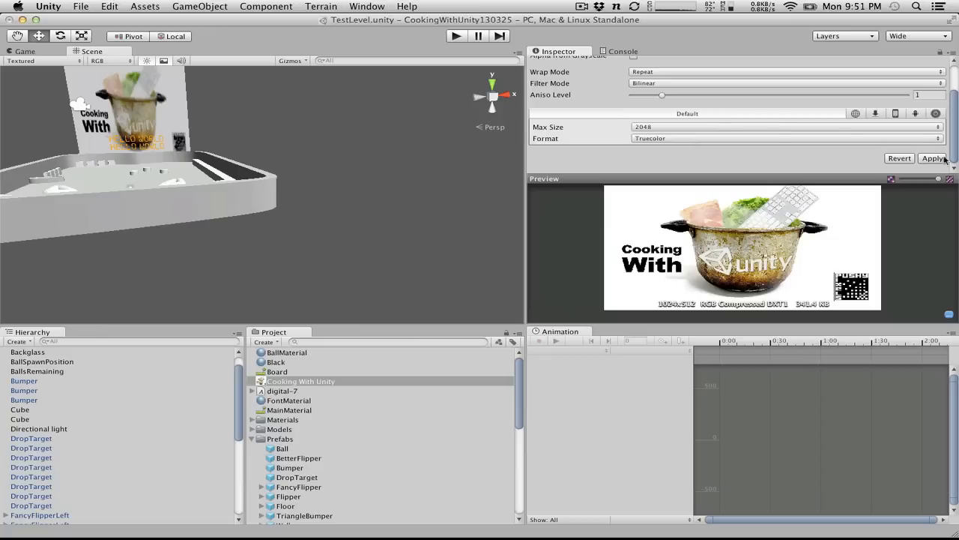
left_click(942, 159)
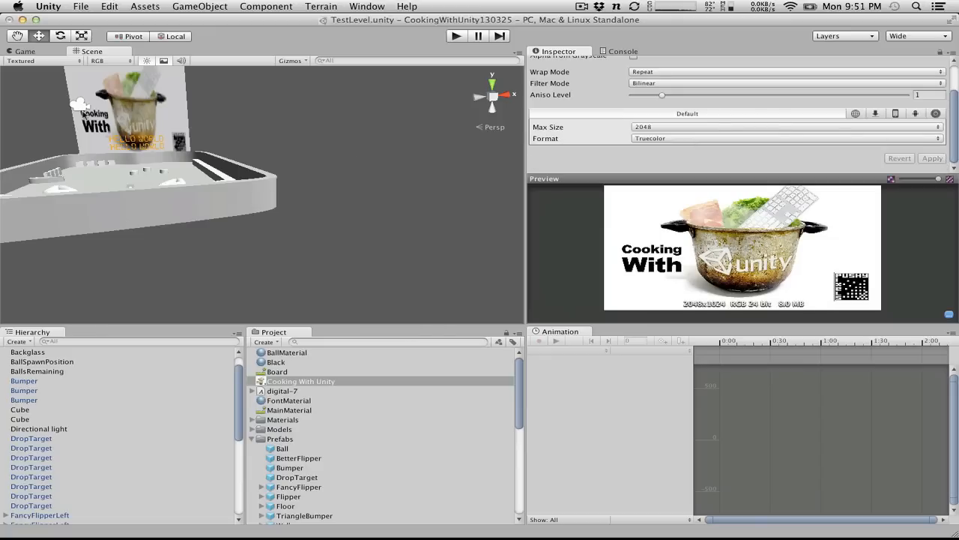
Step: Create a cube, move it clear of the table to about X 14.09, and give it the Black material
left_click_drag(257, 115, 190, 108, "alt")
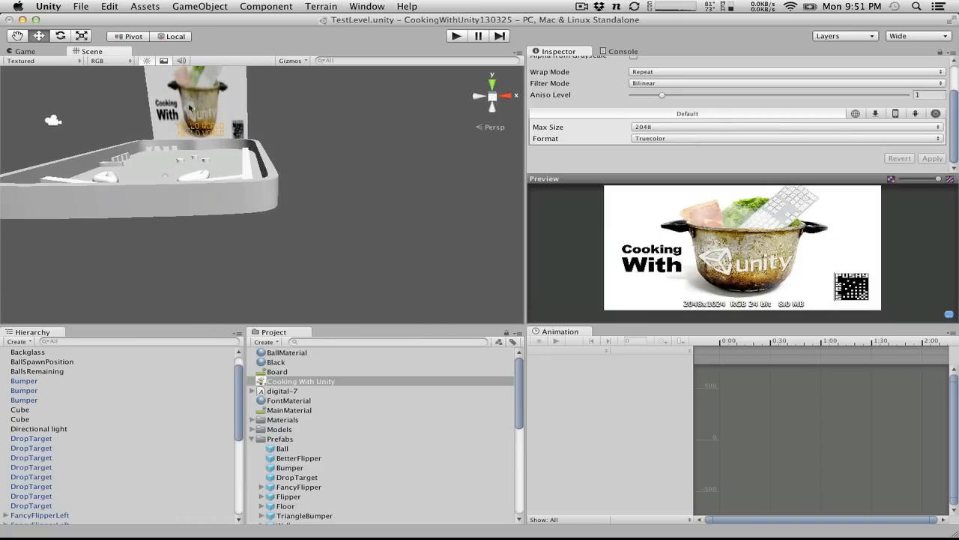
left_click(19, 342)
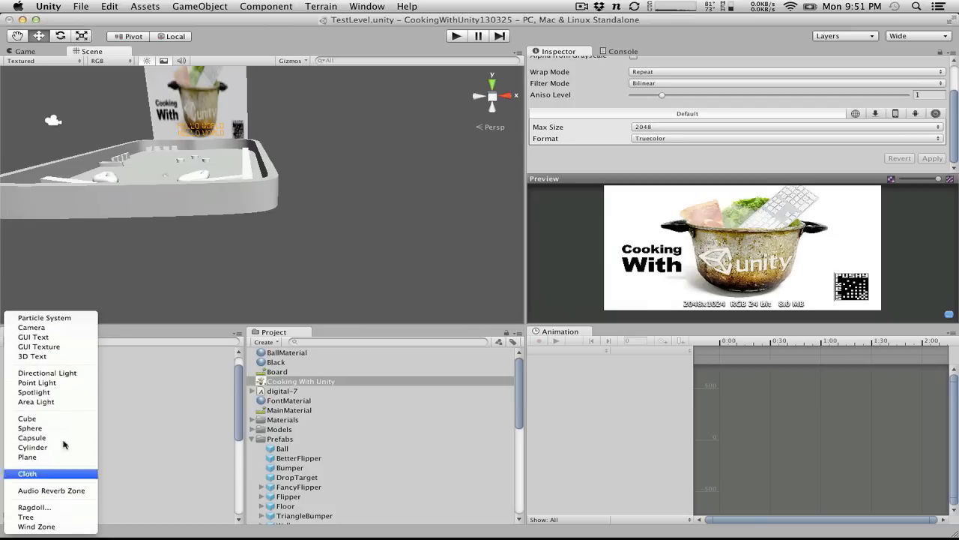
left_click(60, 421)
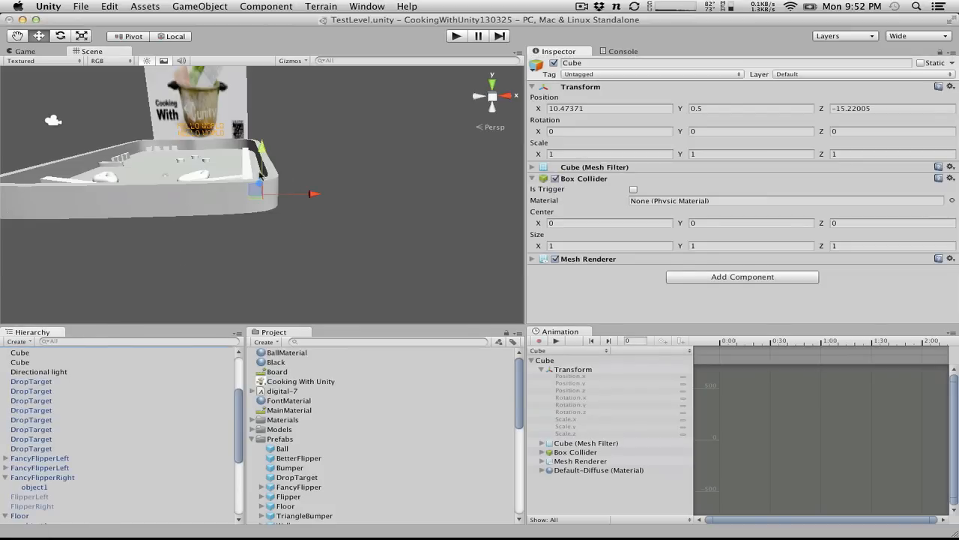
key("f")
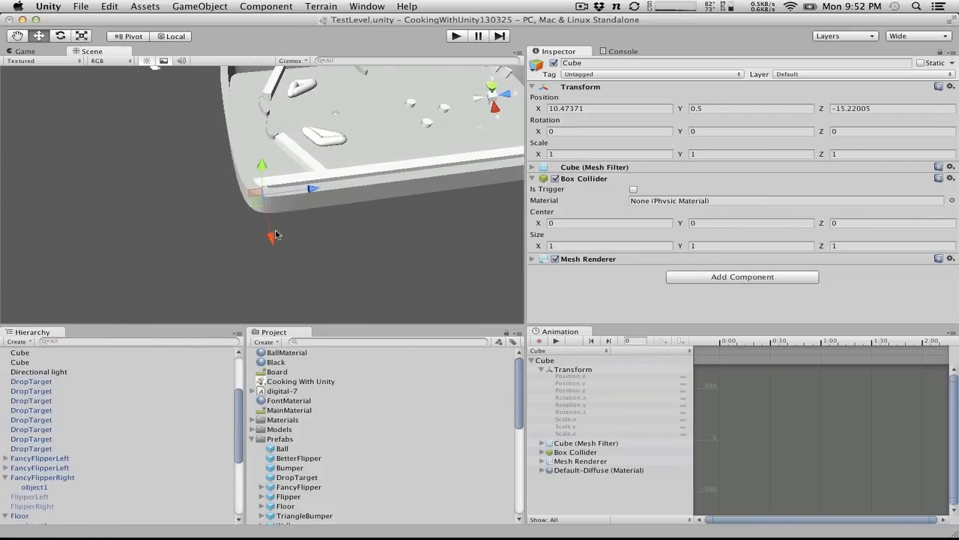
left_click_drag(276, 236, 287, 277)
left_click_drag(275, 361, 548, 125)
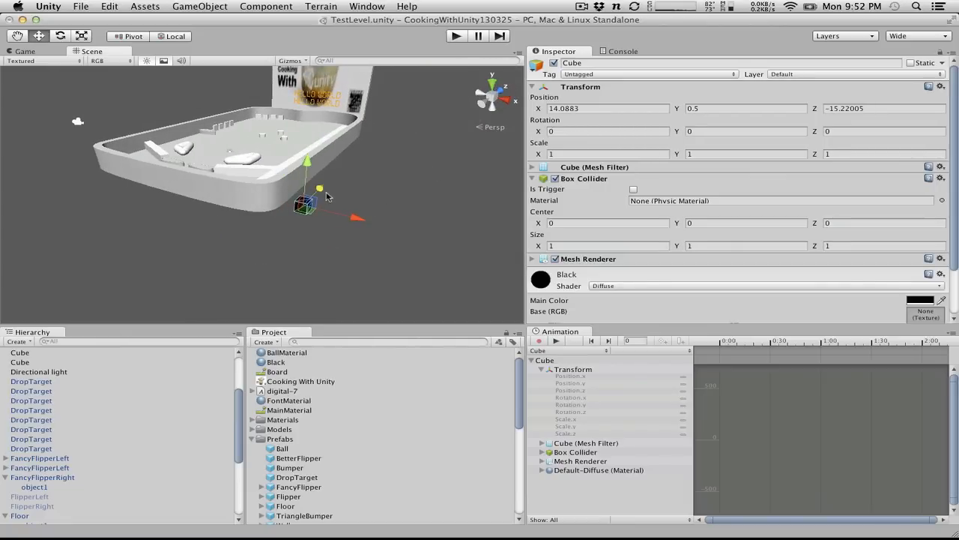
Step: Move the black cube behind the score text on the Backglass, to about X -0.02, Y 4.35, Z 24.54
left_click_drag(324, 197, 332, 112)
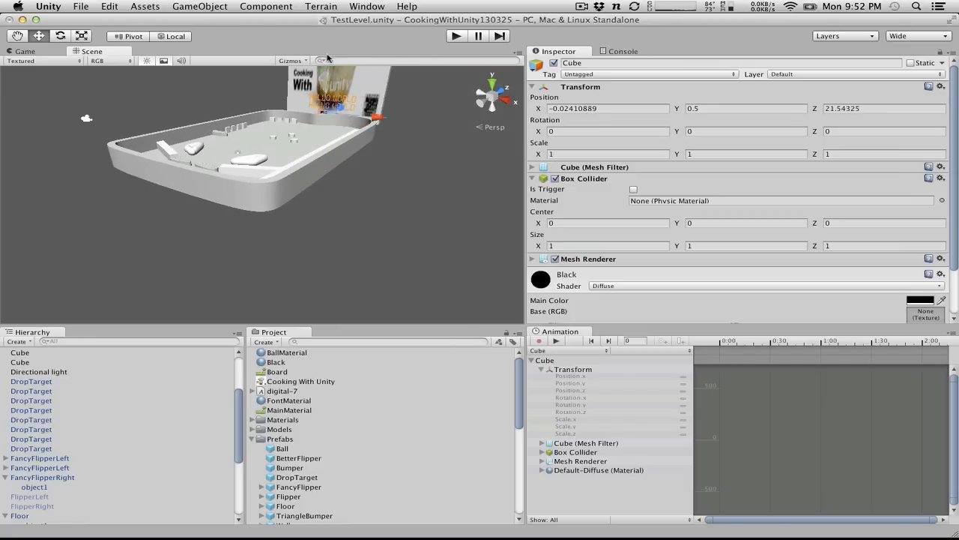
left_click_drag(327, 58, 327, 60)
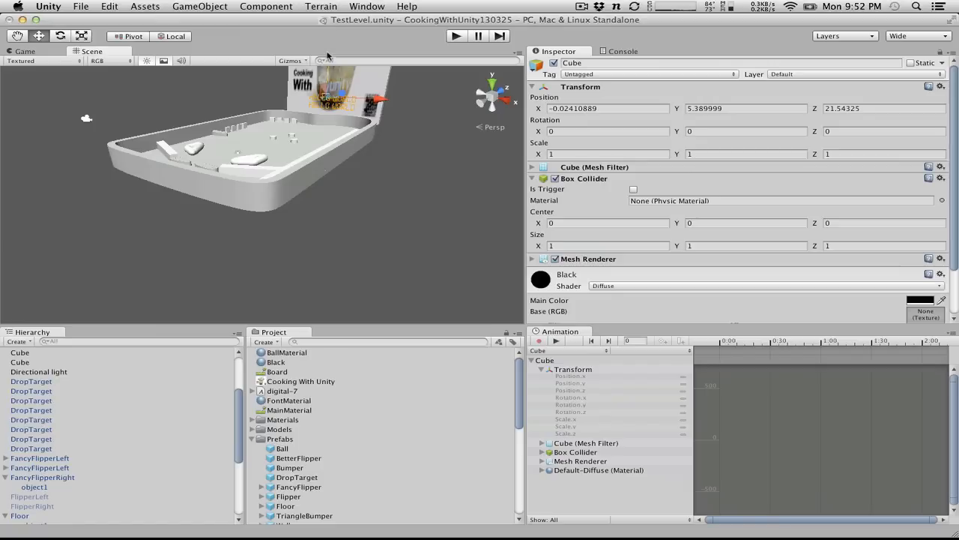
key("f")
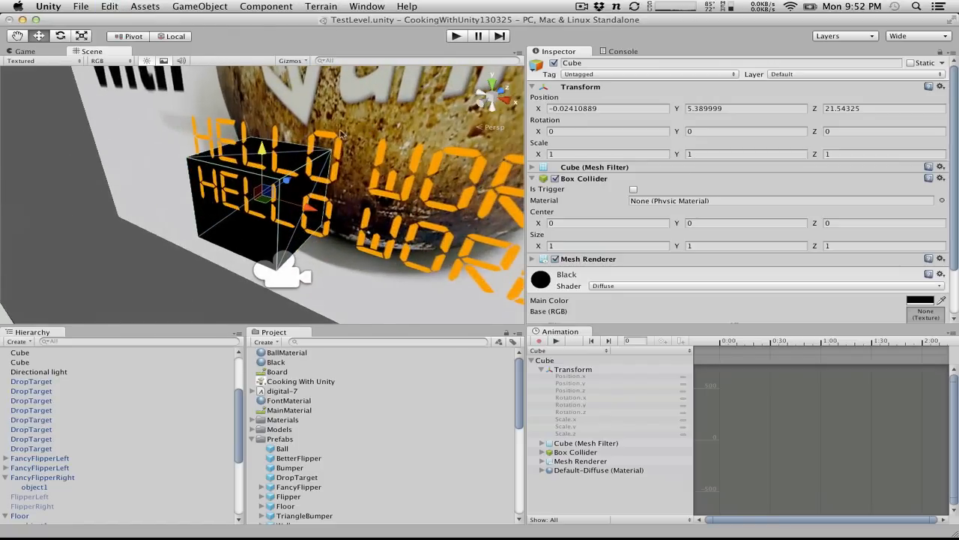
left_click_drag(303, 149, 180, 164, "alt")
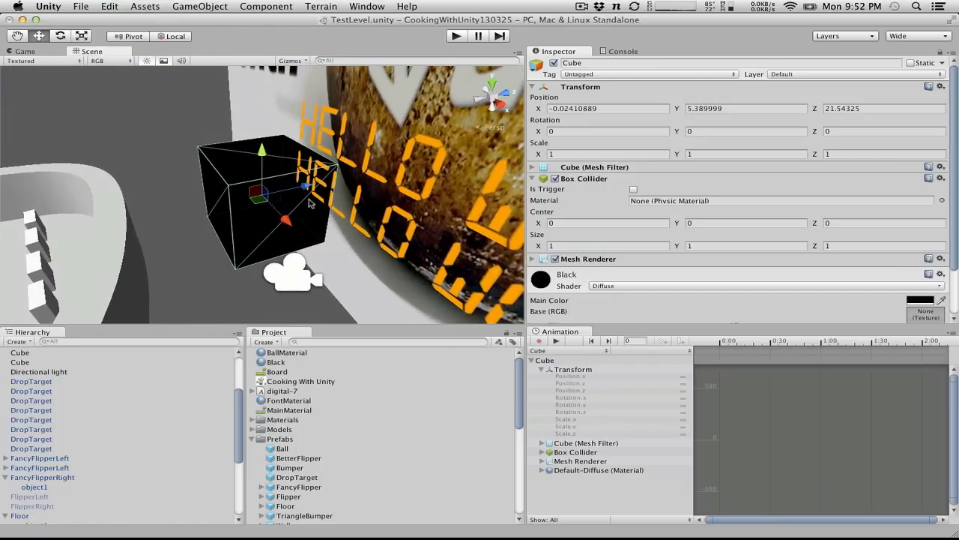
left_click_drag(309, 194, 450, 157)
left_click_drag(449, 157, 124, 238, "alt")
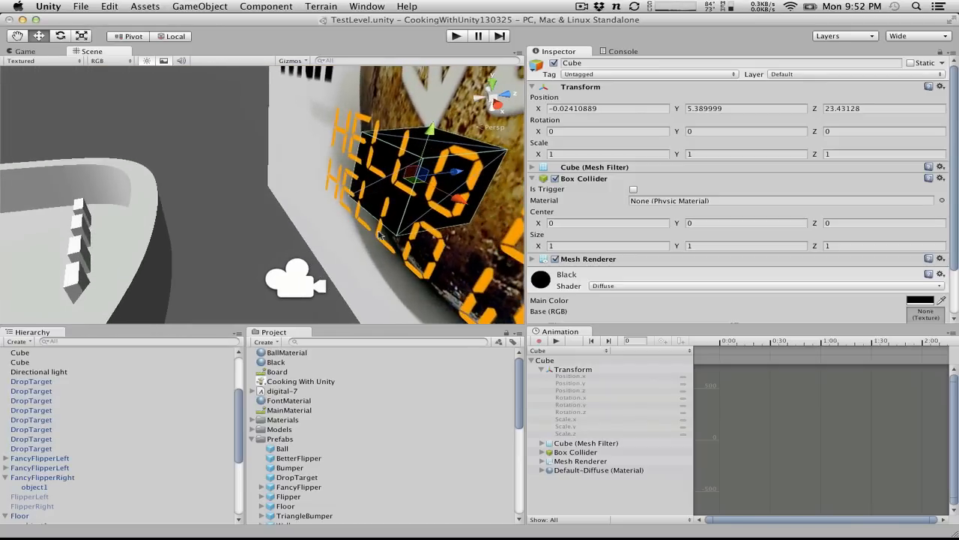
left_click_drag(456, 174, 533, 171)
left_click_drag(260, 175, 628, 165, "alt")
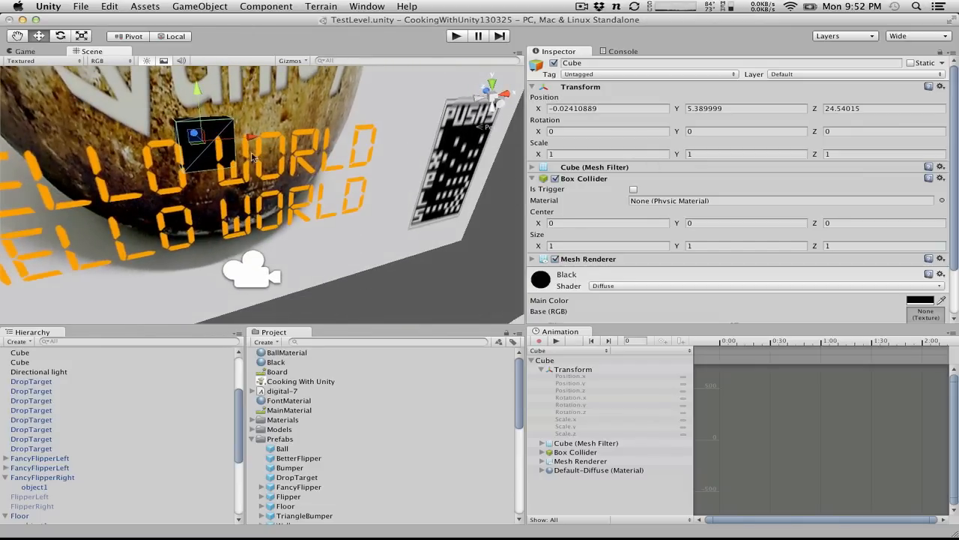
left_click_drag(356, 135, 289, 167, "alt")
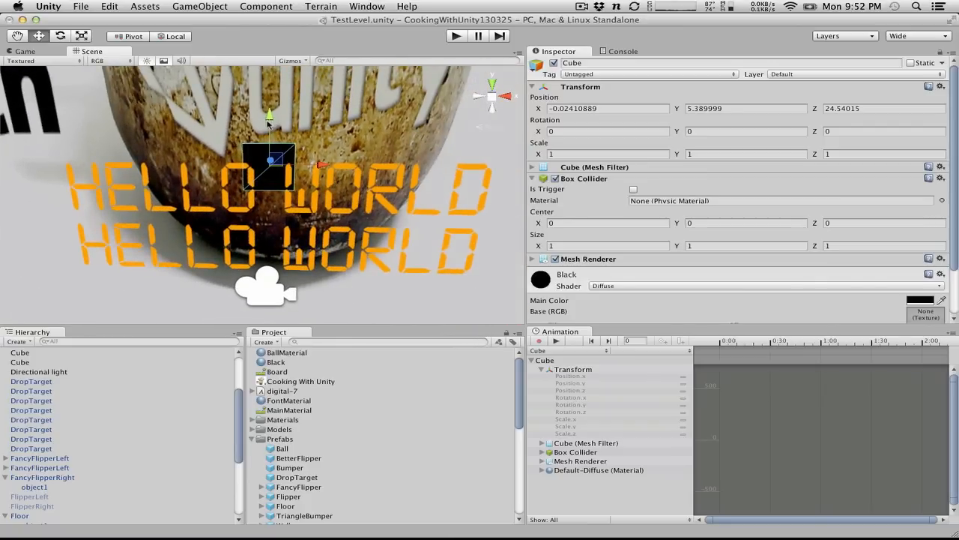
left_click_drag(268, 124, 269, 169)
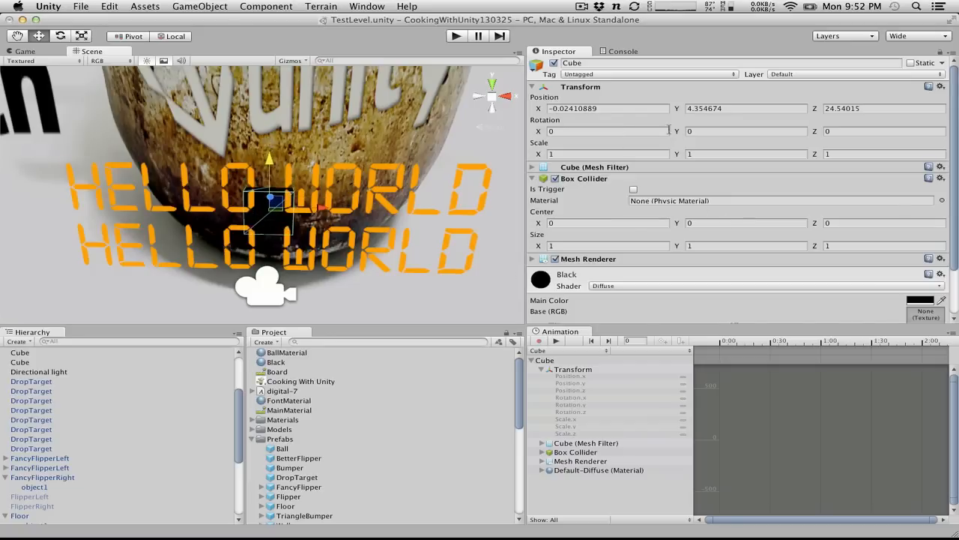
Step: Stretch the black cube to a scale of about X 8.99 and Y 2.76, and lower it to about Y 4.19
left_click_drag(677, 157, 714, 155)
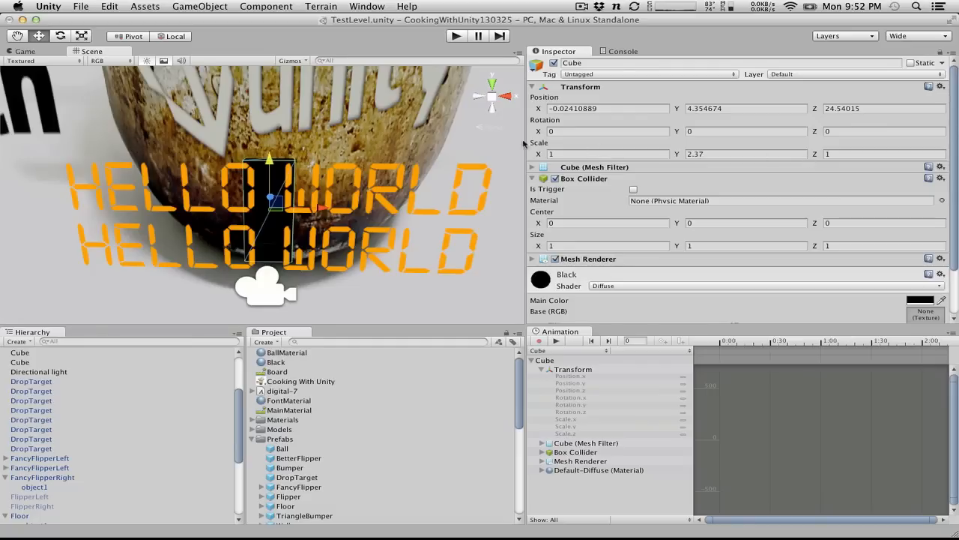
left_click_drag(538, 154, 690, 155)
mouse_move(269, 159)
left_mouse_down()
mouse_move(268, 184)
mouse_move(280, 146)
left_mouse_up()
left_click_drag(255, 201, 254, 204)
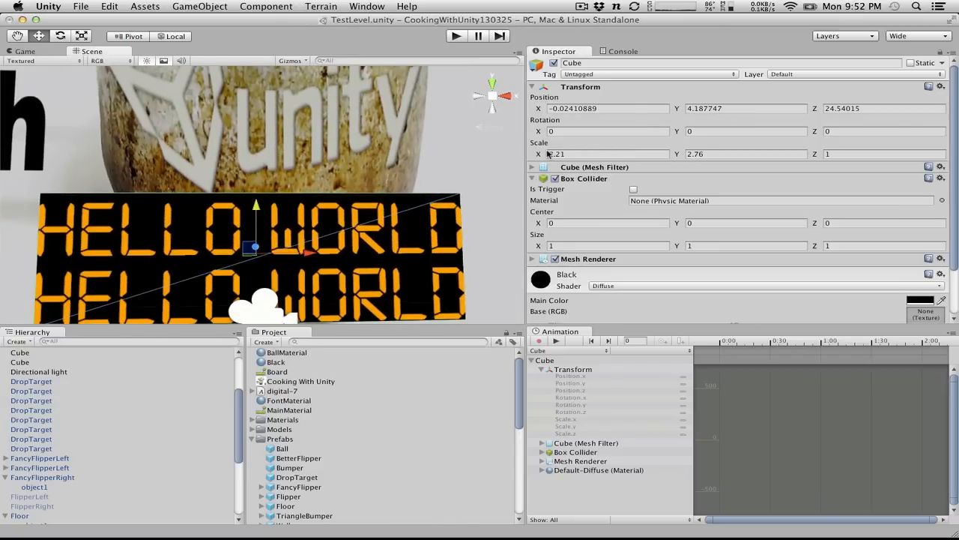
left_click_drag(540, 154, 557, 154)
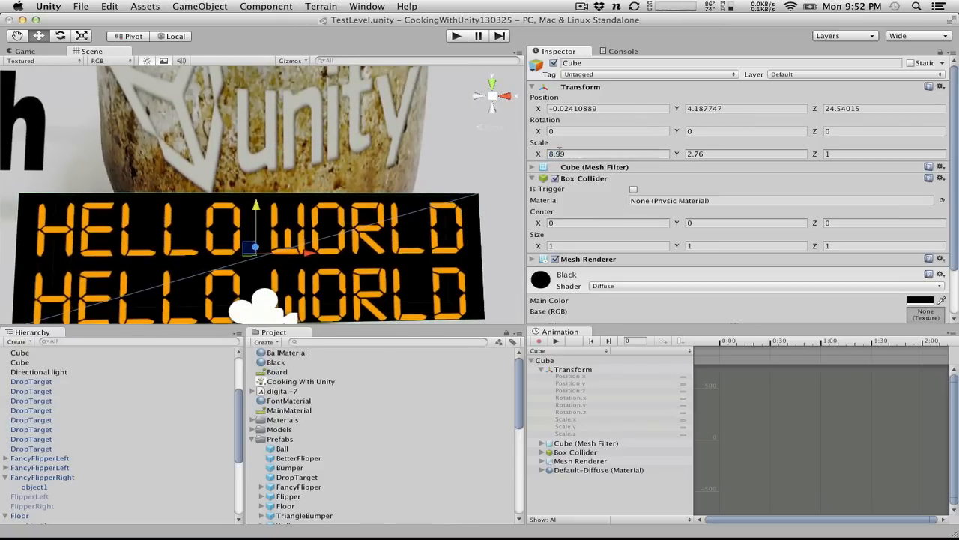
Step: Check the score panel briefly in play mode, then increase the cube's Y scale to 3.15 and lower it to about Y 3.96
left_click(455, 36)
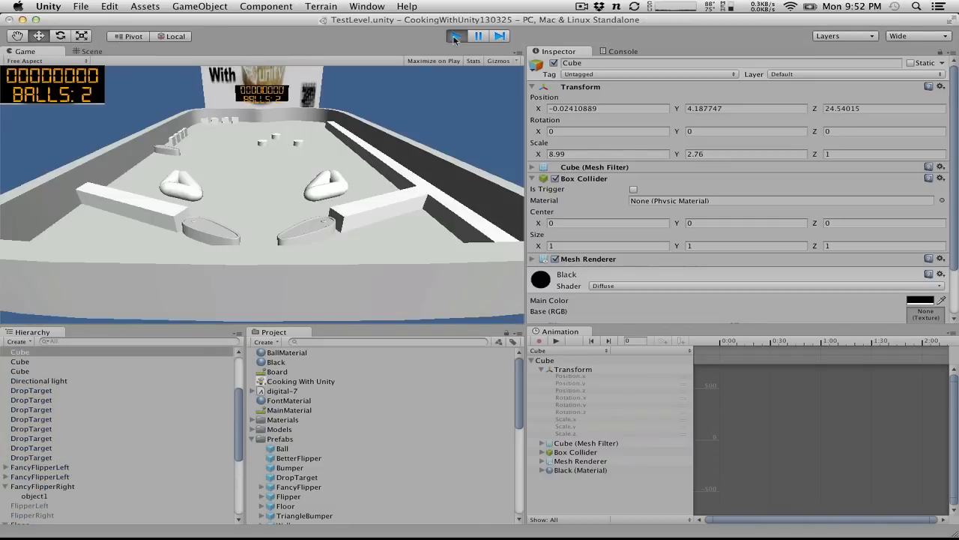
left_click(455, 36)
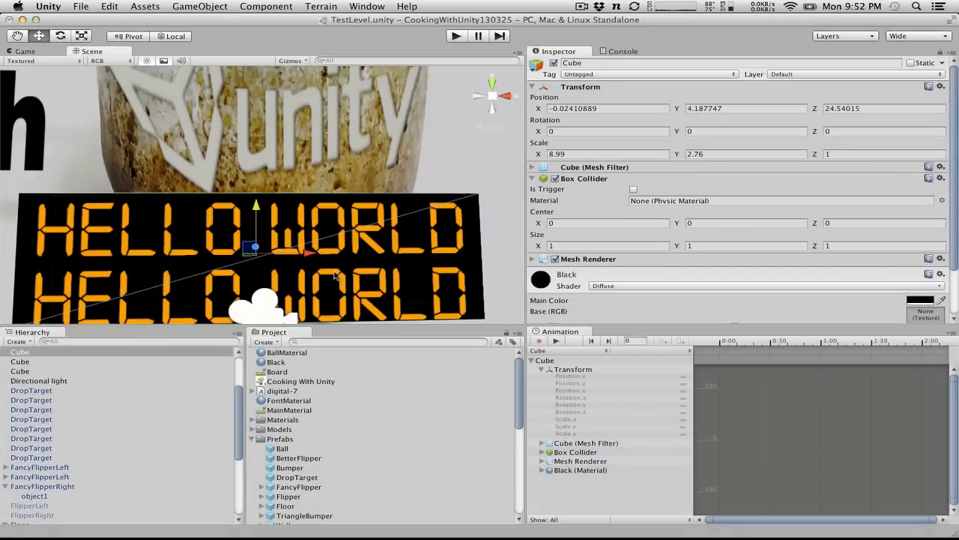
left_click_drag(681, 155, 701, 154)
left_click_drag(255, 213, 249, 228)
Step: Play-test the table using the flippers, examine the score display on its black panel, and stop the game
left_click(459, 36)
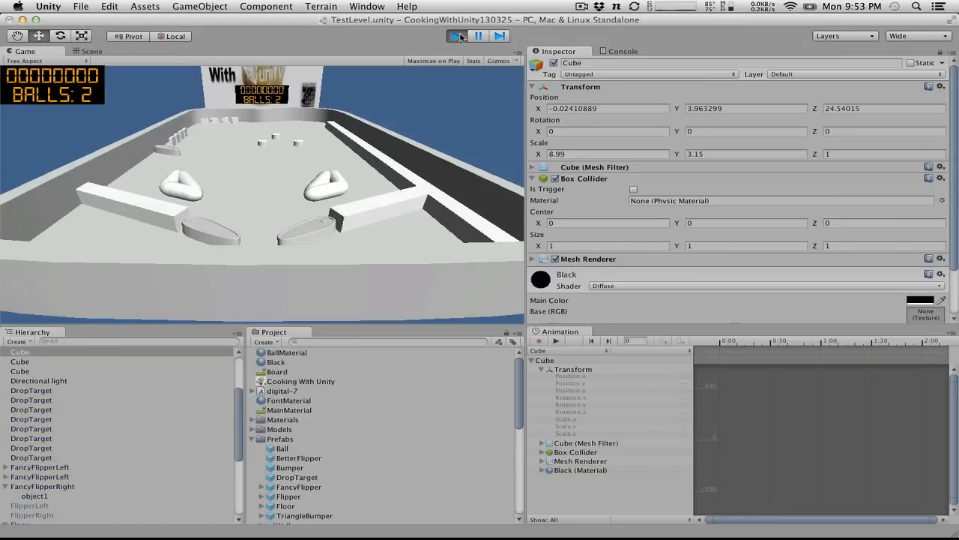
key("Right")
key("Left")
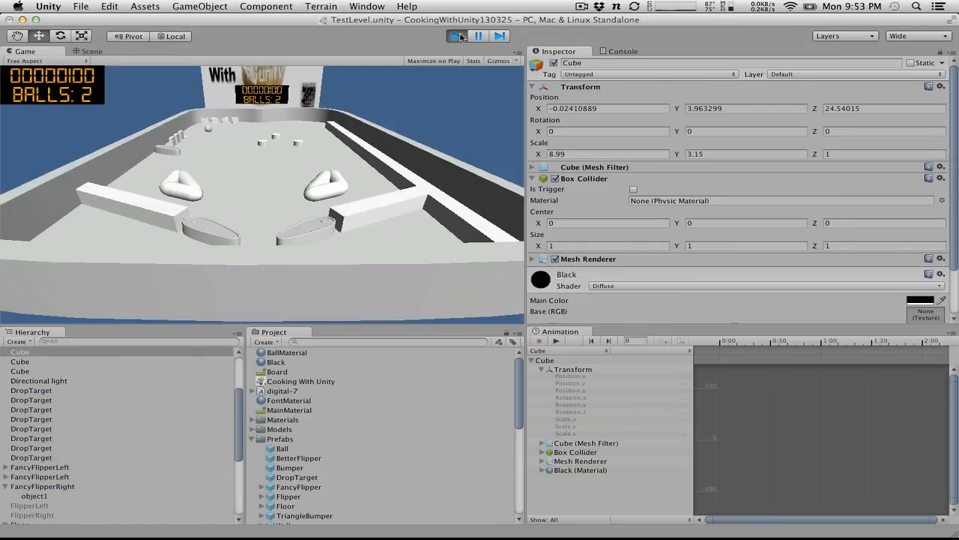
key("Left")
key("Left")
left_click(462, 34)
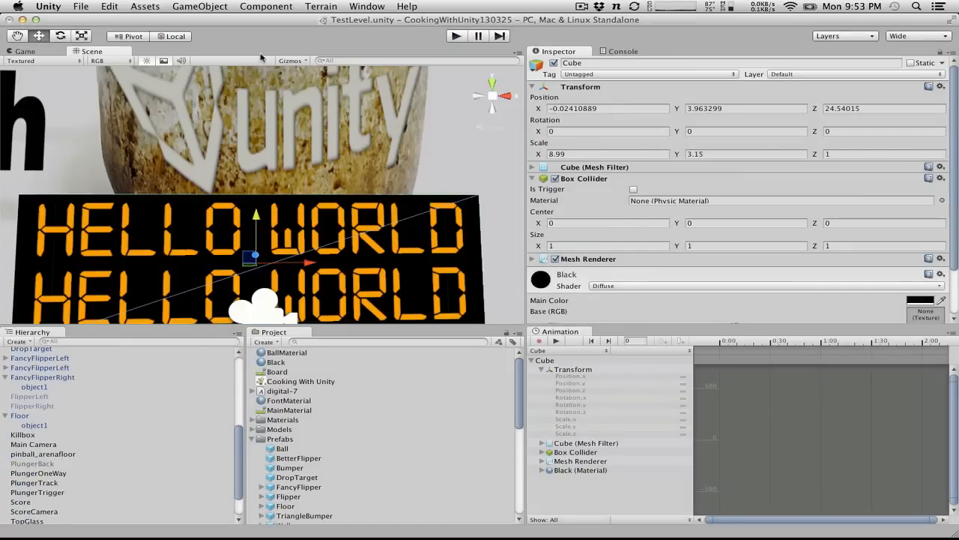
Step: Apply the Cooking With Unity texture to the material of the Floor's object1 and set its X tiling to -1
scroll(237, 123, "up", 3)
scroll(235, 122, "down", 10)
left_click_drag(215, 206, 214, 395, "alt")
scroll(213, 272, "down", 10)
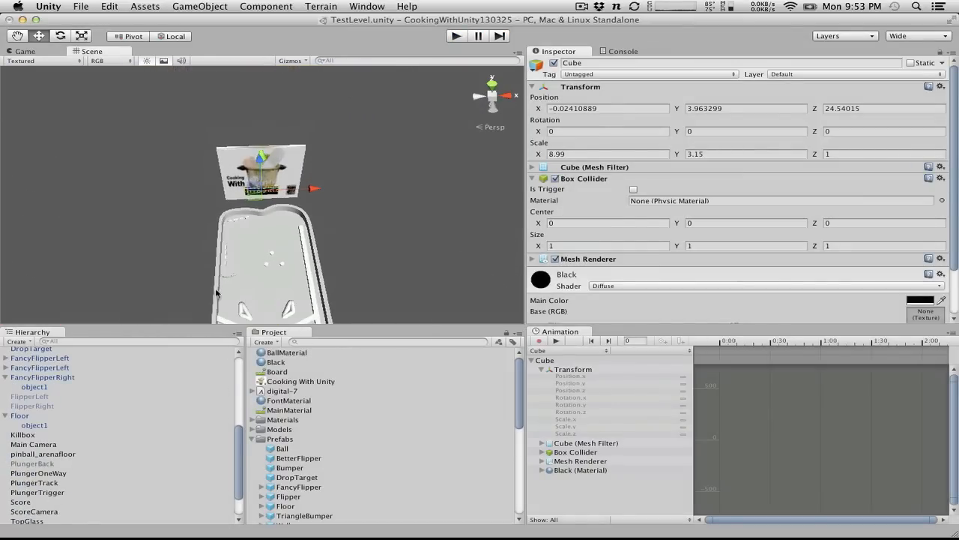
left_click(248, 267)
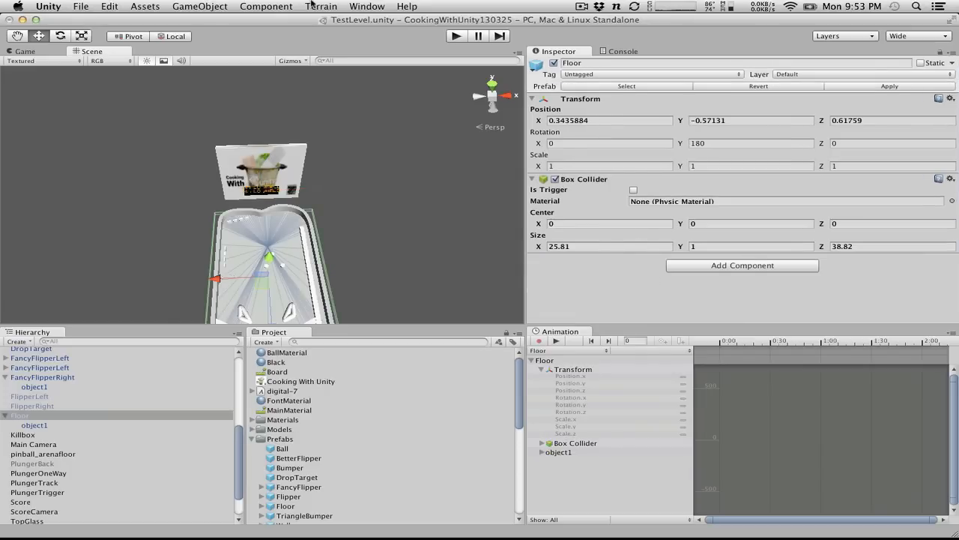
left_click(40, 425)
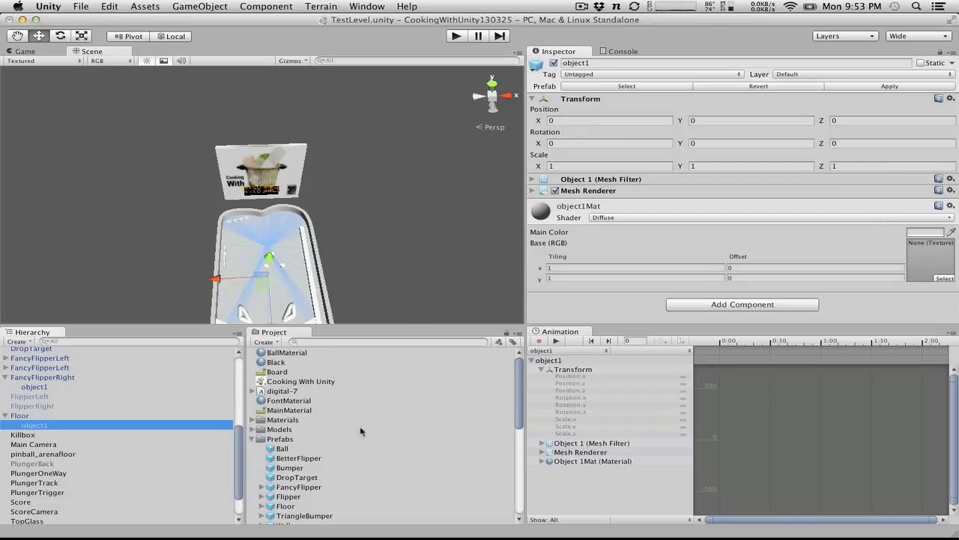
scroll(351, 452, "down", 10)
scroll(351, 451, "up", 4)
scroll(306, 427, "up", 5)
left_click_drag(281, 383, 934, 262)
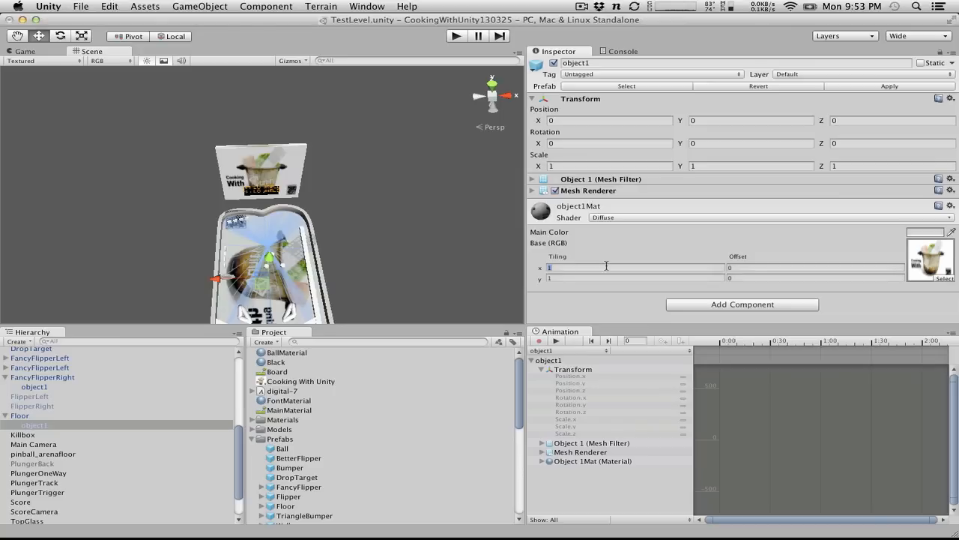
type("-1")
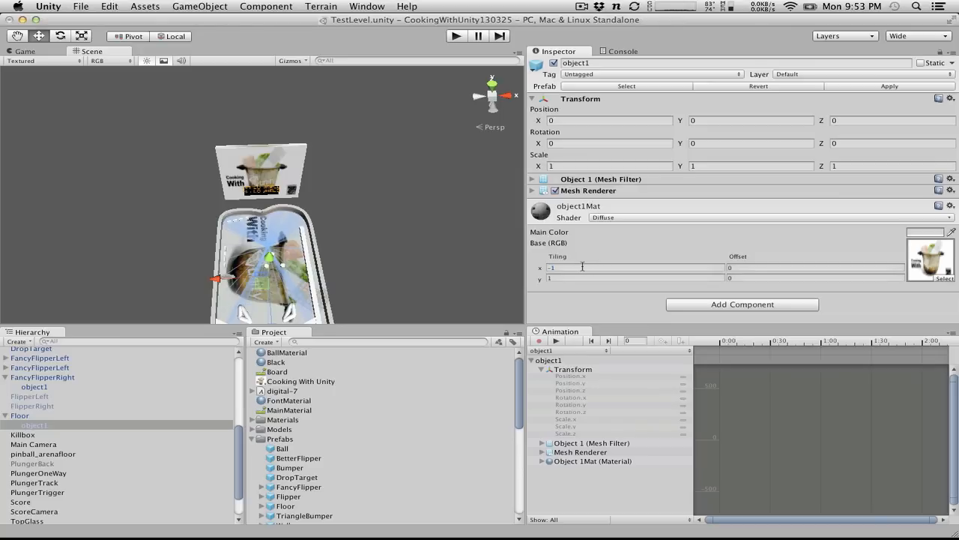
left_click_drag(368, 281, 397, 204, "alt")
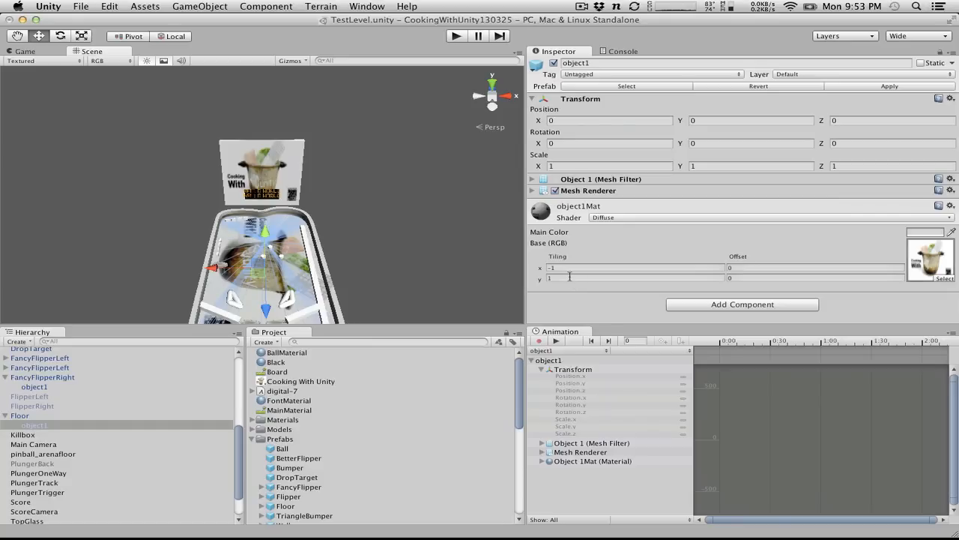
Step: Play-test the table with the textured floor, examine how the image looks on the playfield and flippers, and stop the game
left_click(458, 36)
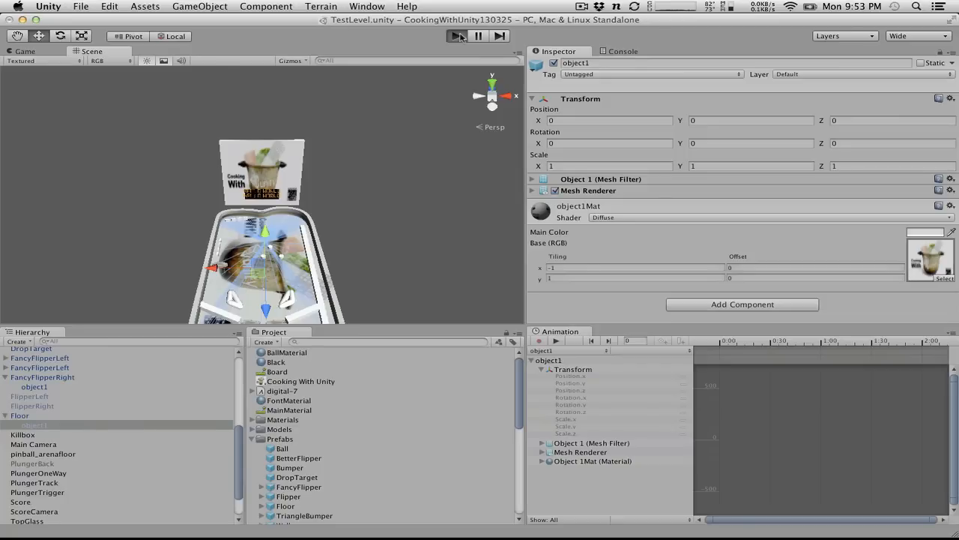
key("alt")
key("ctrl")
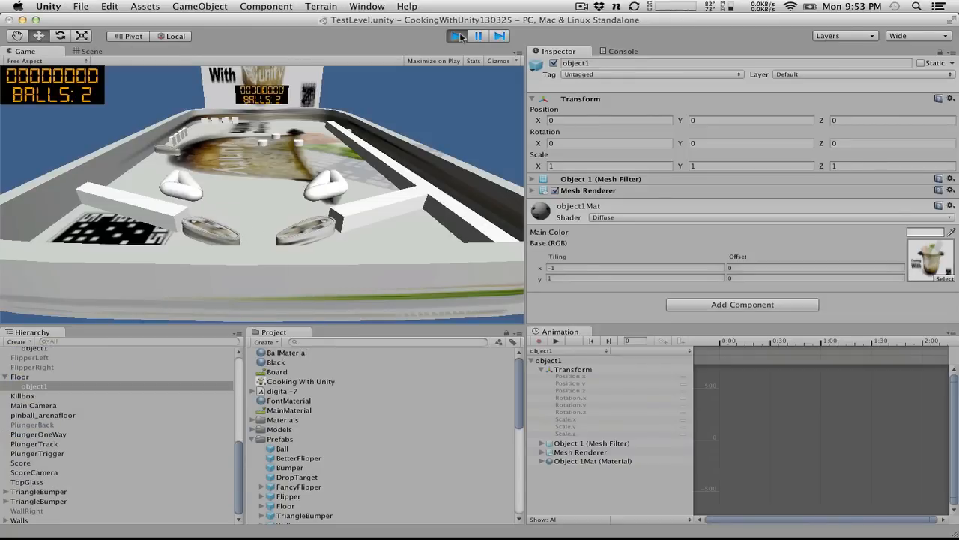
key("alt")
key("alt")
key("ctrl")
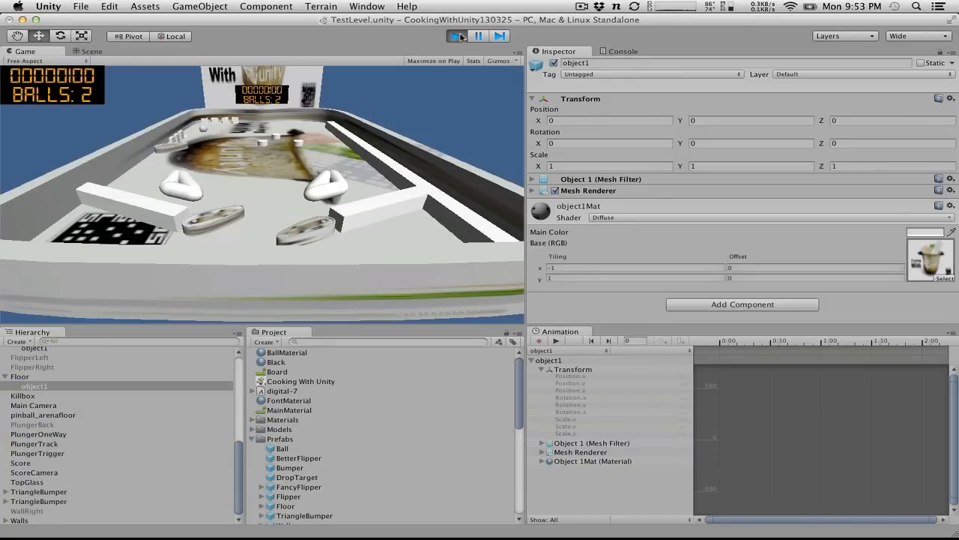
key("alt")
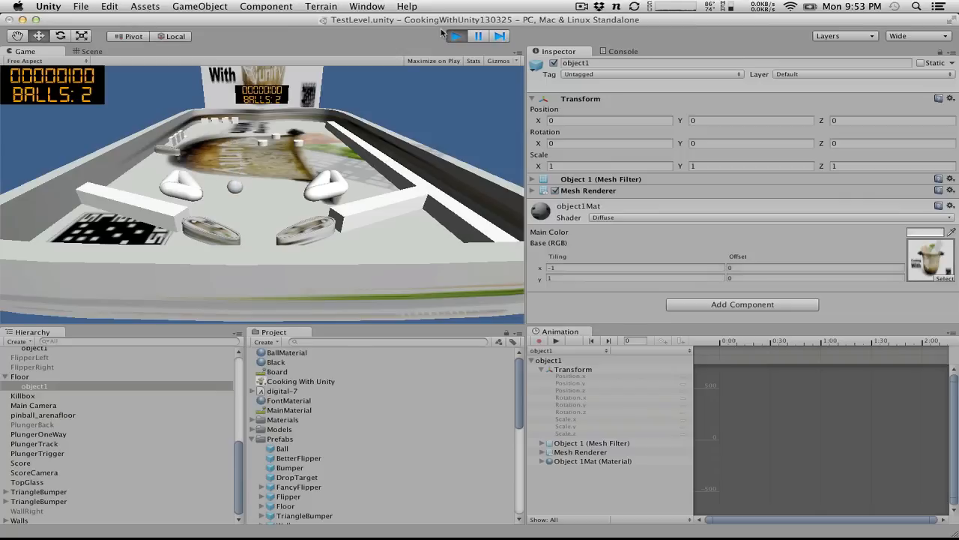
key("alt")
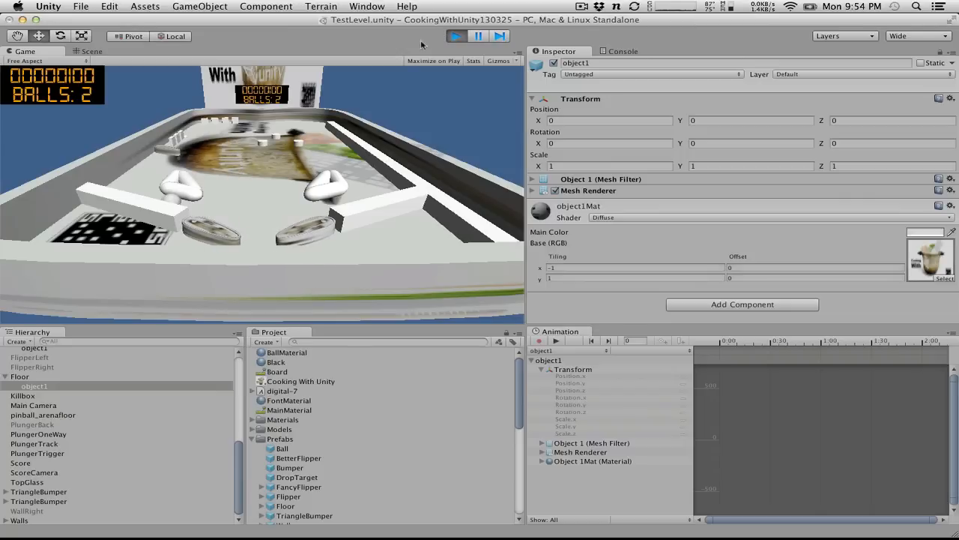
left_click(455, 36)
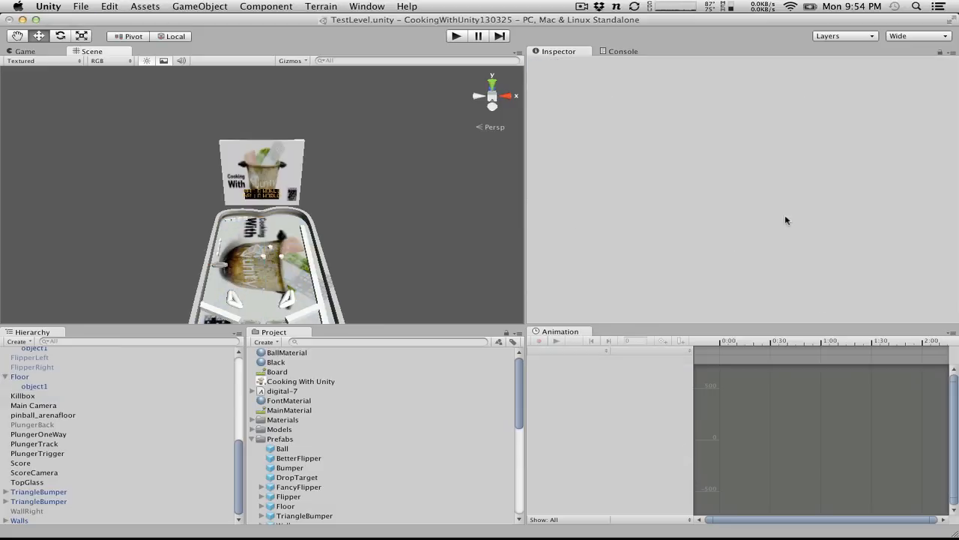
Step: Undo the X tiling change and the texture assignment on the material of the Floor's object1
key("super+z")
key("super+z")
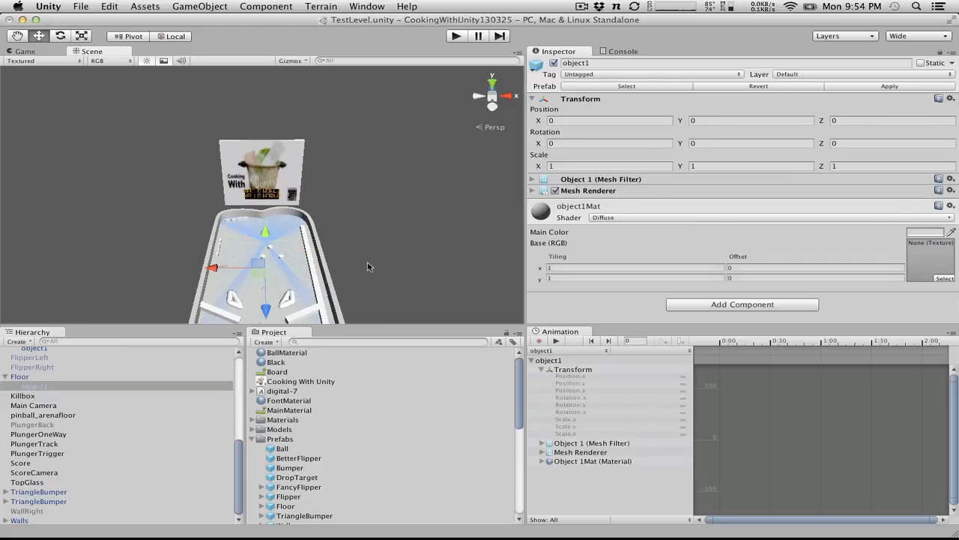
scroll(368, 266, "down", 2)
left_click_drag(368, 266, 284, 241, "alt")
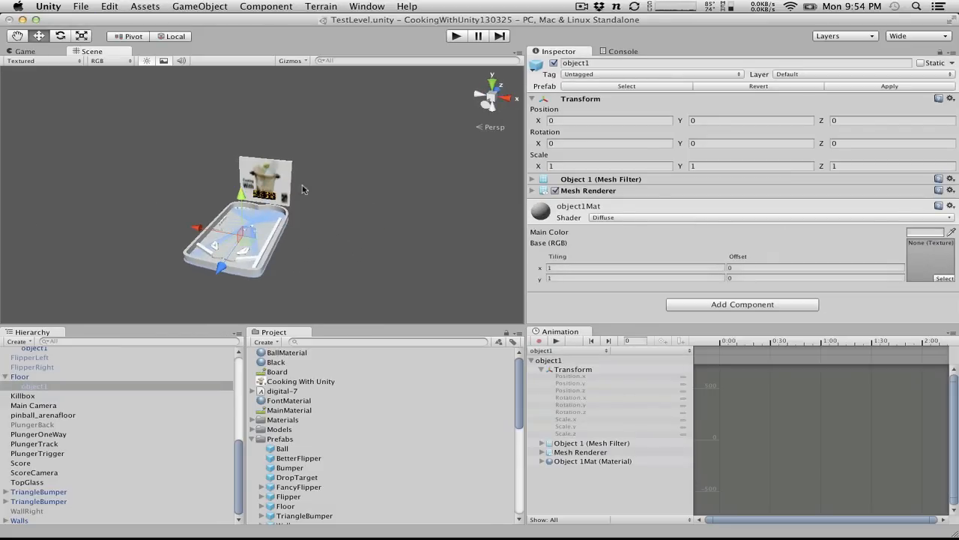